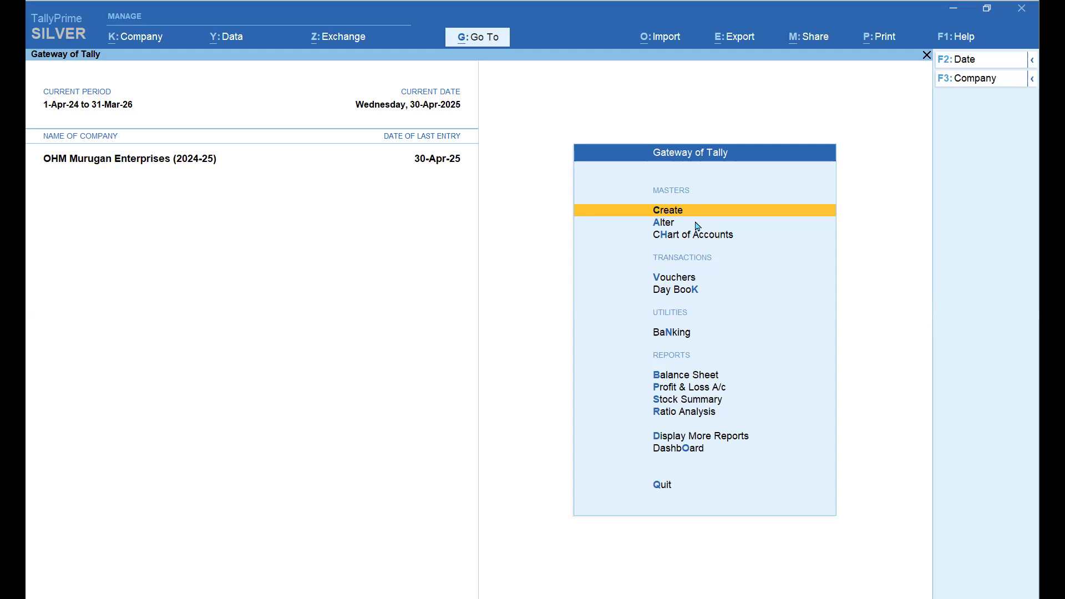
# Open the Trial Balance report and set its period from 31-3-2024 to 31-3-2024
pyautogui.doubleClick(663, 437)
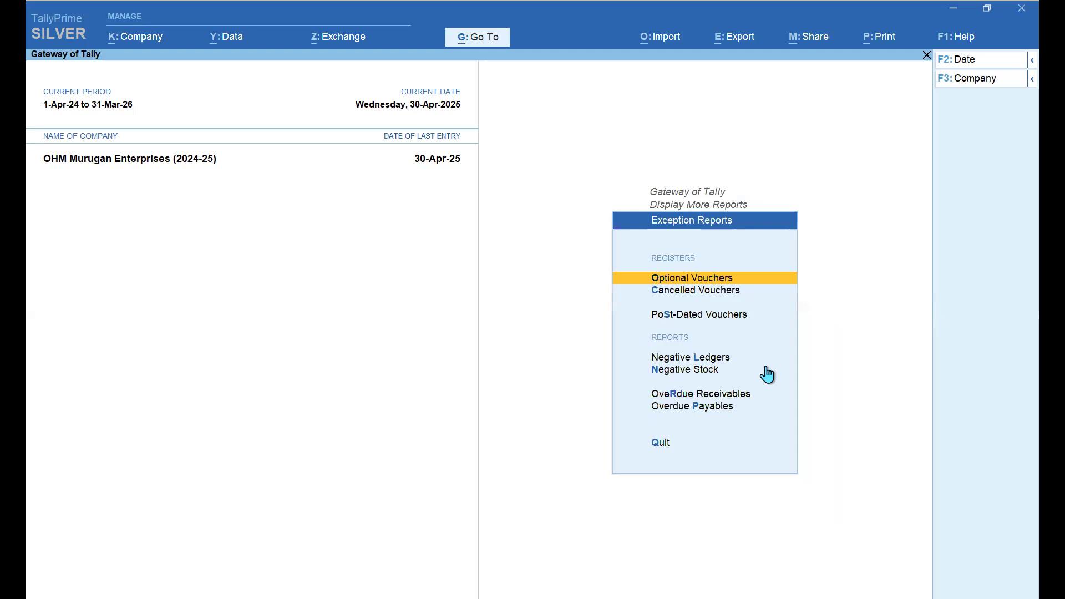
pyautogui.press('Escape')
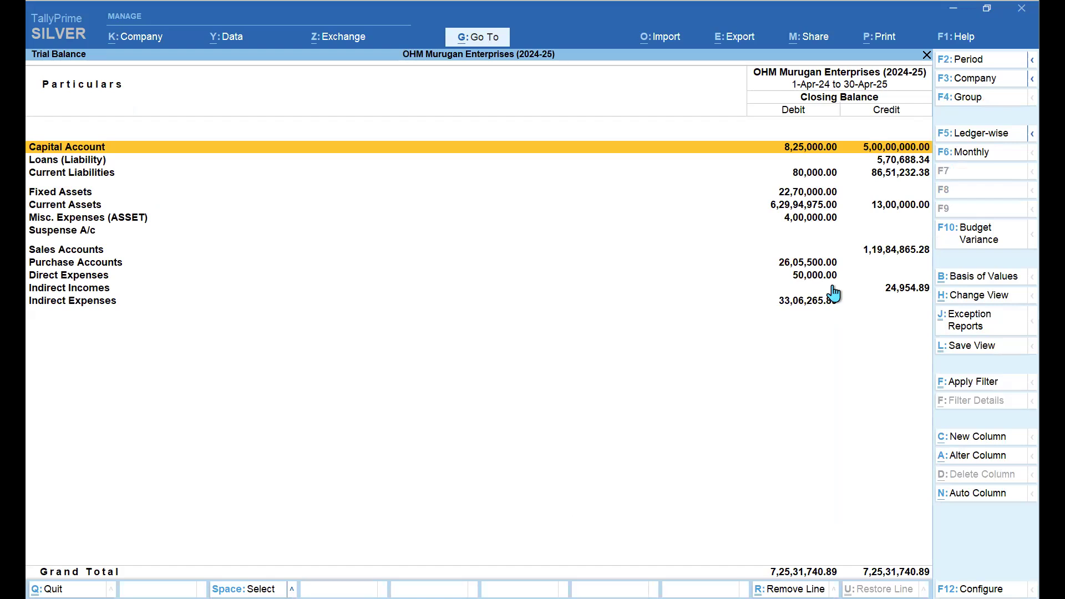
pyautogui.press('F2')
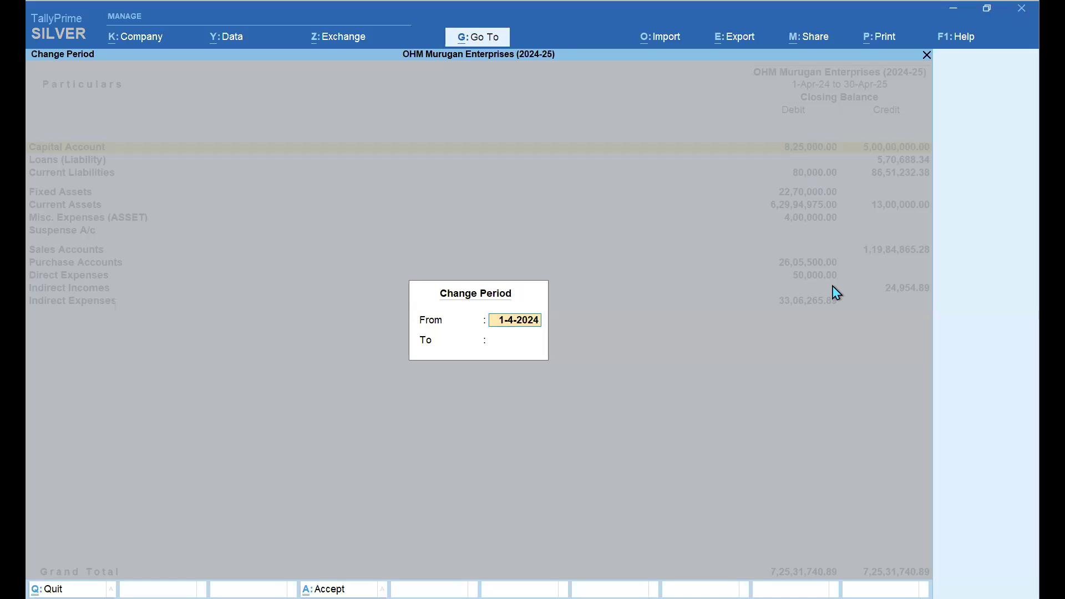
pyautogui.write('31.3.2023')
pyautogui.press('Return')
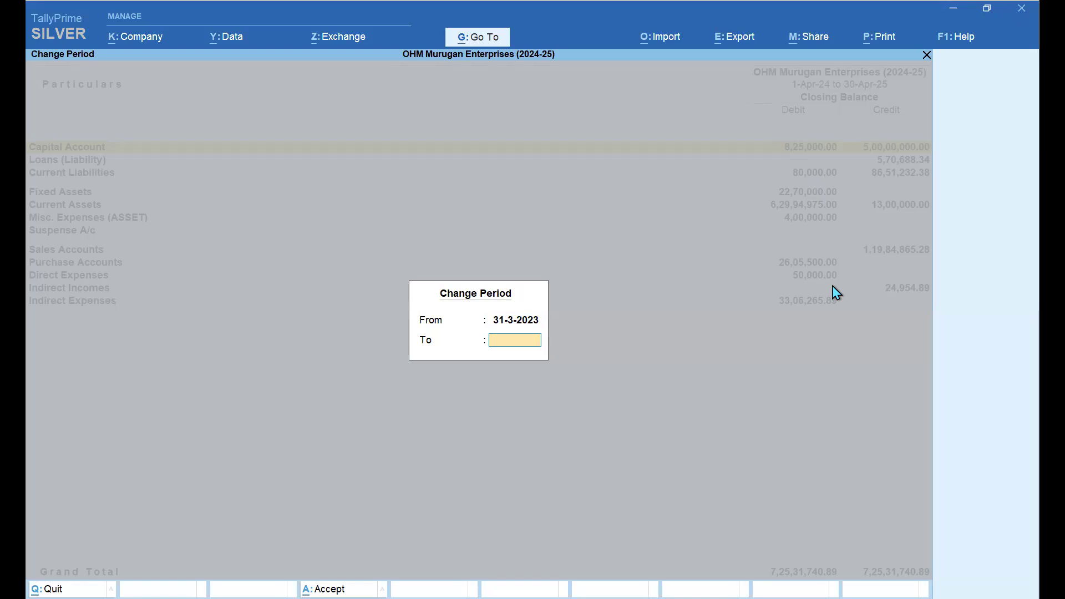
pyautogui.write('31.3.2023')
pyautogui.press('Up')
pyautogui.press('BackSpace')
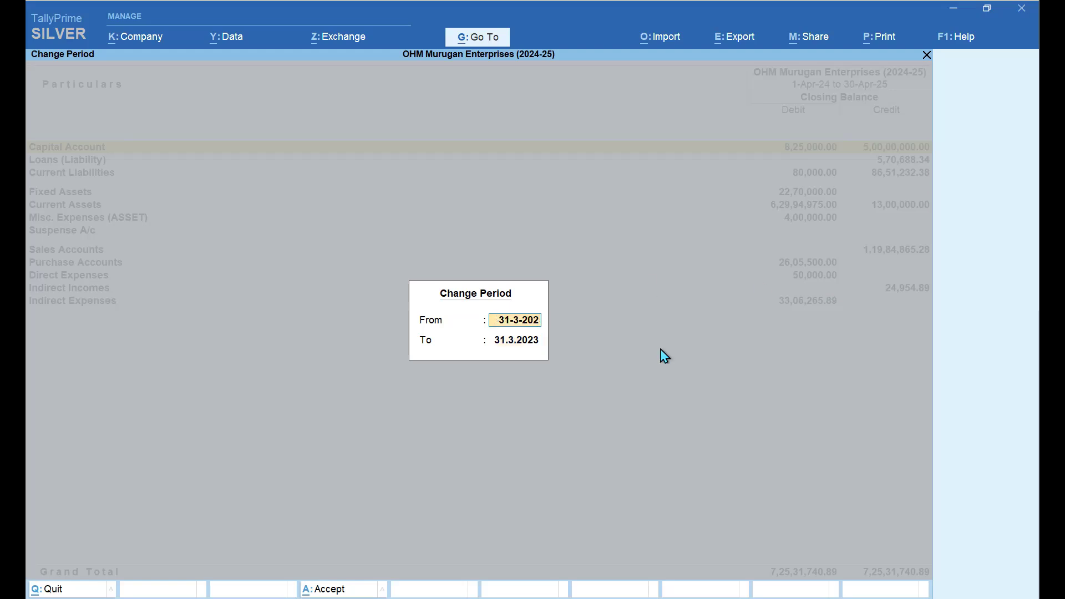
pyautogui.write('4')
pyautogui.press('Return')
pyautogui.press('BackSpace')
pyautogui.write('4')
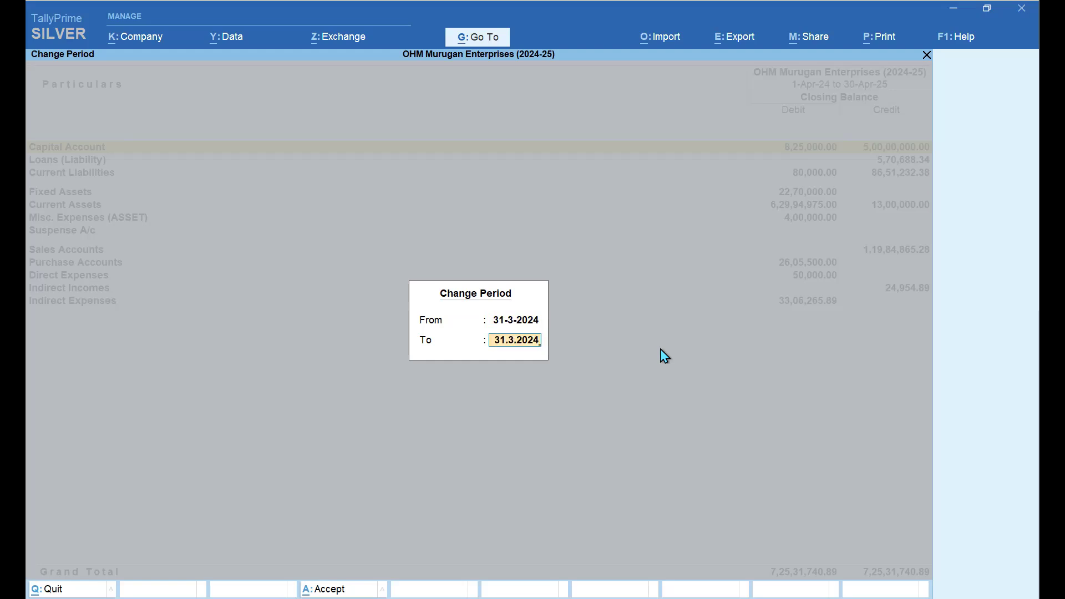
pyautogui.press('Return')
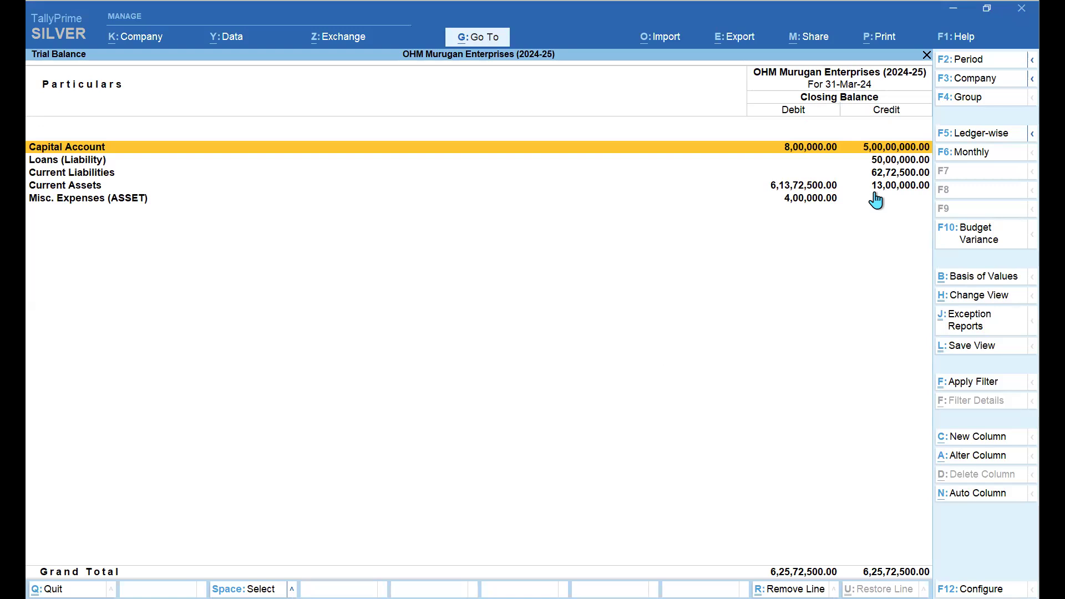
# Examine the closing balances of the account groups in the Trial Balance for 31-Mar-24
pyautogui.hotkey('ctrl', 'n')
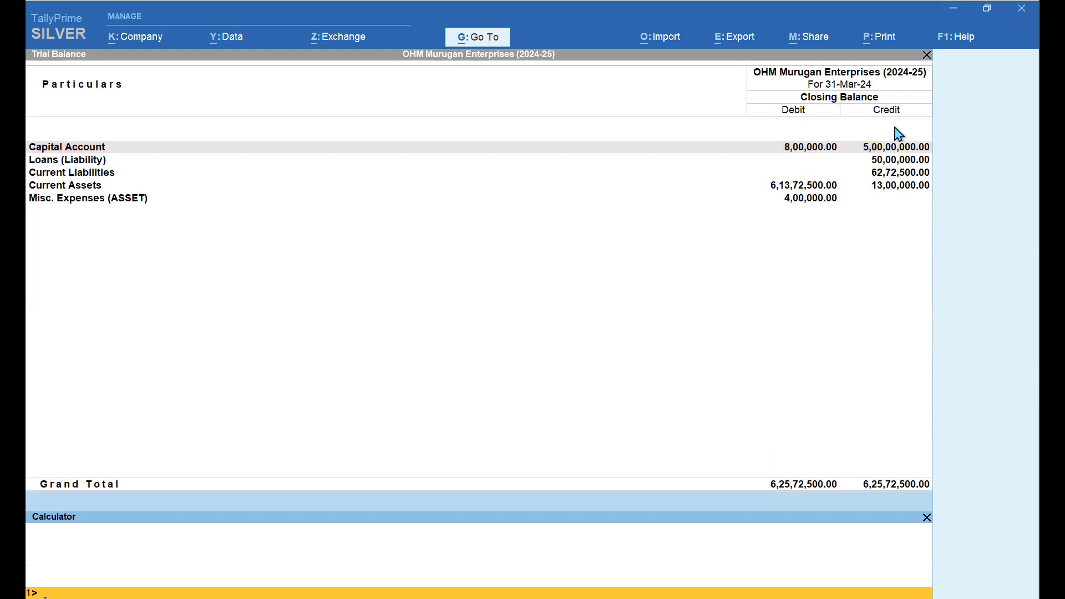
pyautogui.click(812, 384)
pyautogui.press('Down')
pyautogui.press('Down')
pyautogui.press('Down')
pyautogui.press('Down')
pyautogui.press('Up')
pyautogui.press('Up')
pyautogui.press('Up')
pyautogui.press('Up')
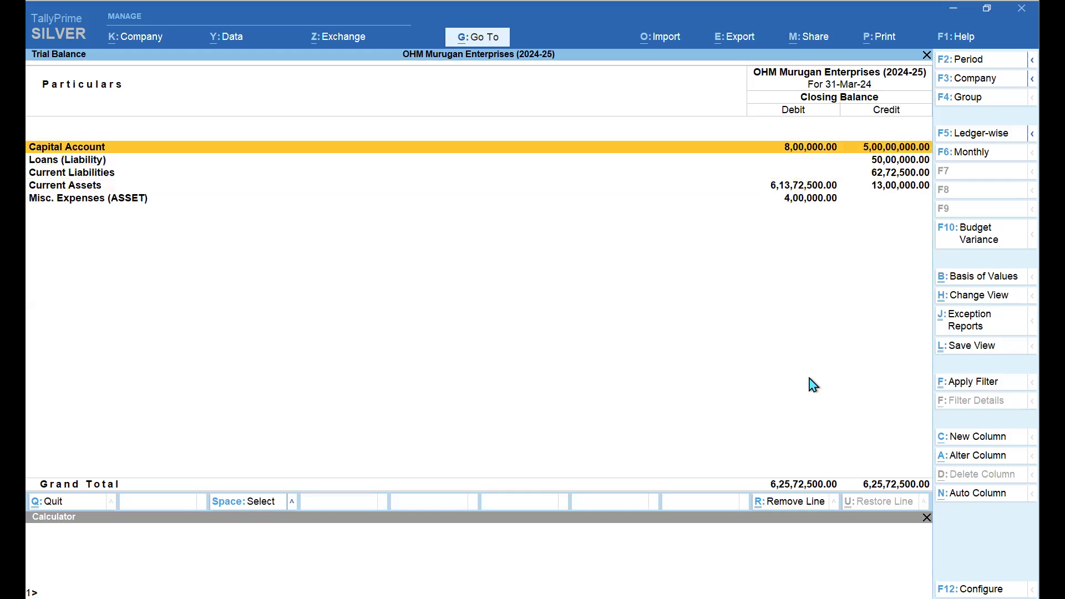
pyautogui.press('Down')
pyautogui.press('Down')
pyautogui.press('Down')
pyautogui.press('Down')
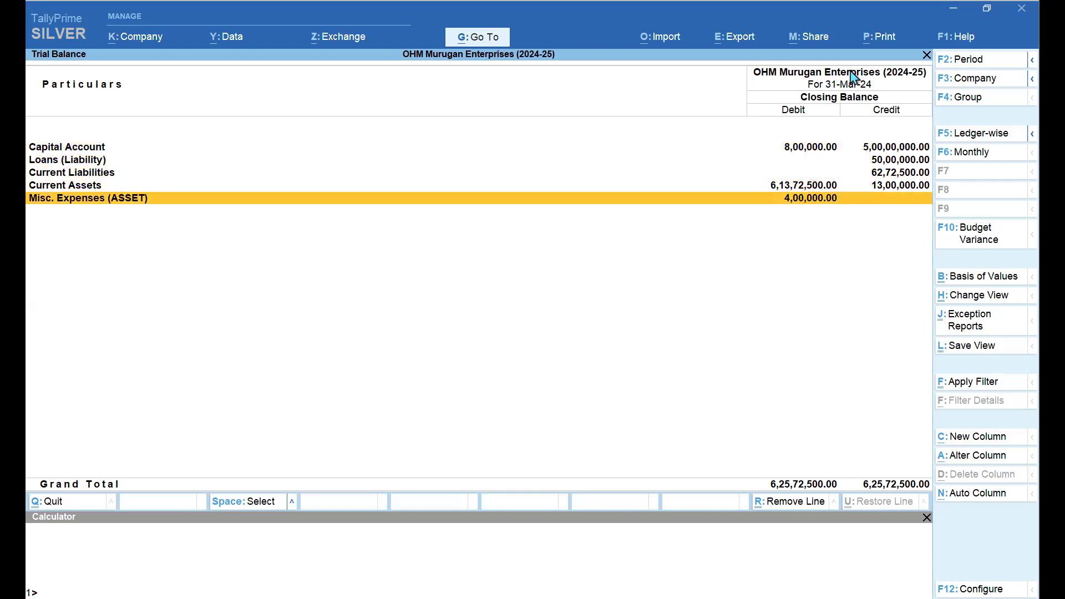
# Switch the Trial Balance to the ledger-wise view and go through the closing balances down to the last ledger
pyautogui.click(983, 138)
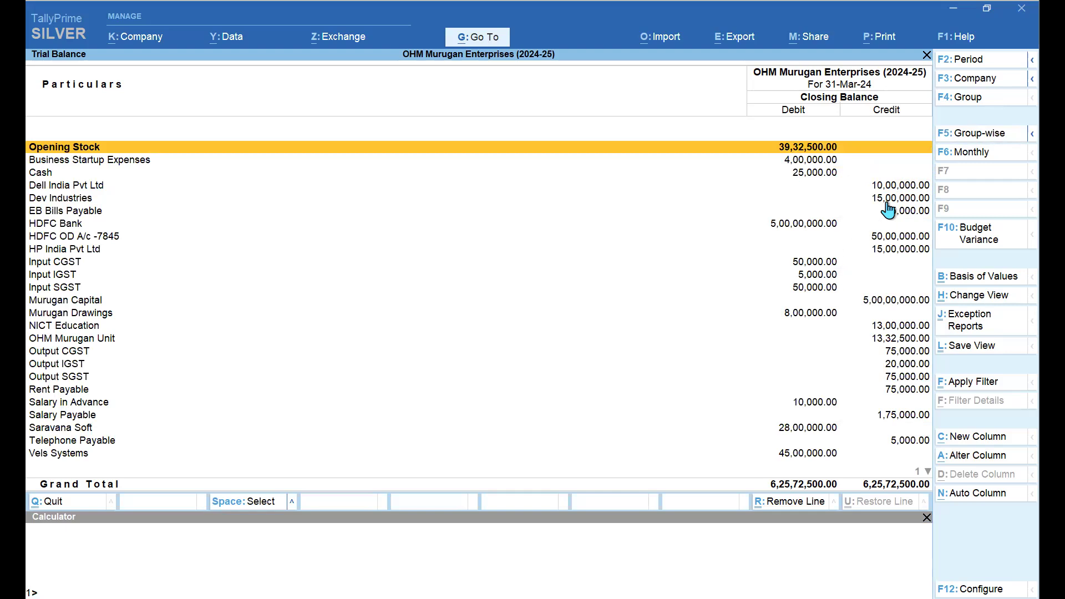
pyautogui.press('Down')
pyautogui.press('Down')
pyautogui.press('Down')
pyautogui.press('Down')
pyautogui.press('Down')
pyautogui.press('Down')
pyautogui.press('Down')
pyautogui.press('Down')
pyautogui.press('Down')
pyautogui.press('Down')
pyautogui.press('Down')
pyautogui.press('Down')
pyautogui.press('Down')
pyautogui.press('Down')
pyautogui.press('Down')
pyautogui.press('Down')
pyautogui.press('Down')
pyautogui.press('Down')
pyautogui.press('Down')
pyautogui.press('Down')
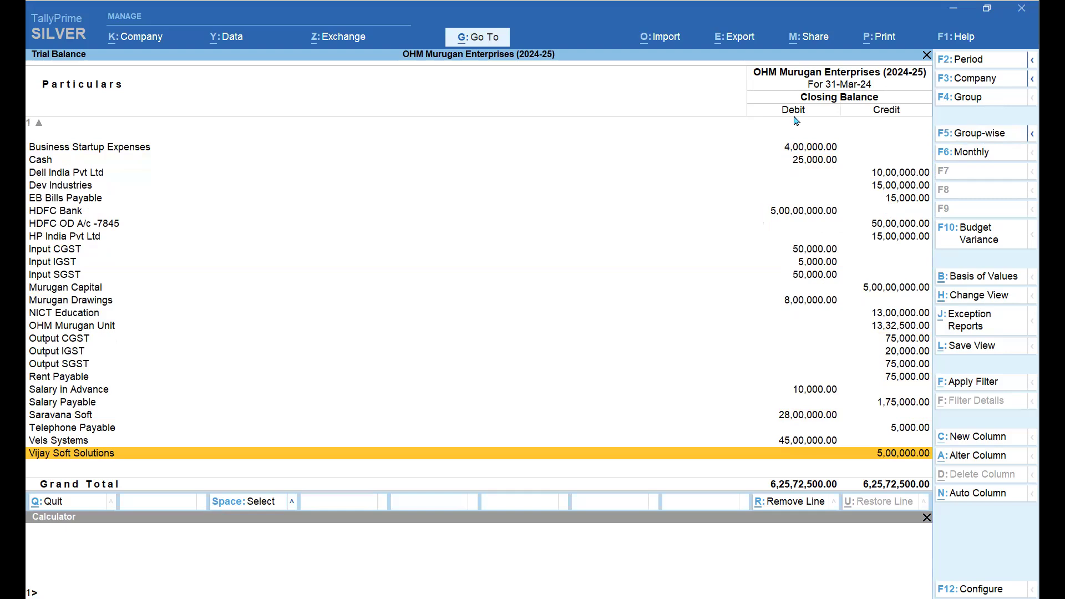
# Add a comparison column for 1-Apr-24 to 1-Apr-24 with Default stock valuation, Actuals values and the Primary group
pyautogui.click(970, 443)
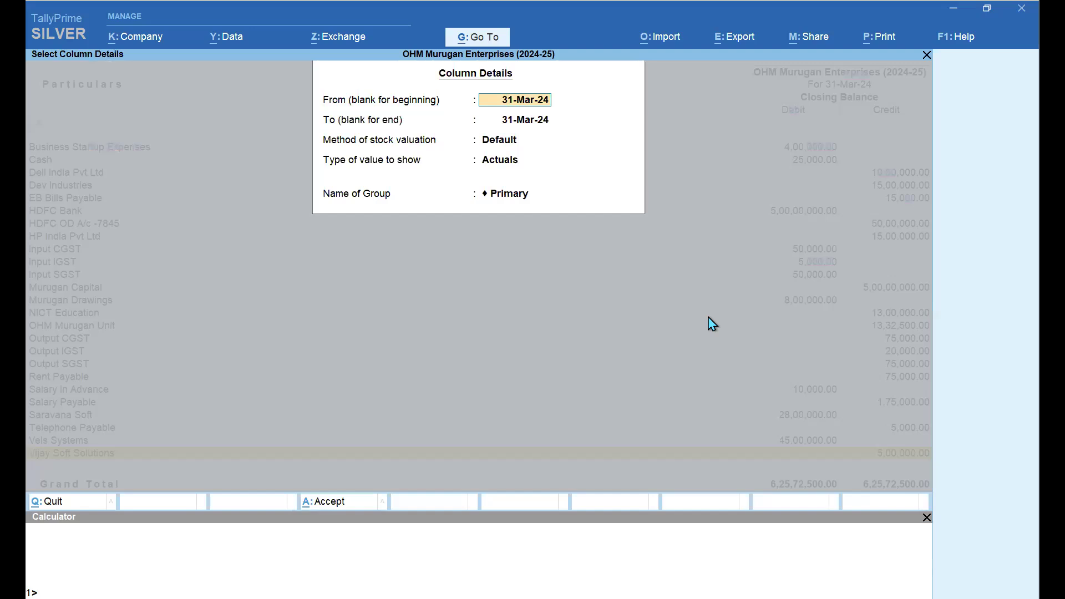
pyautogui.press('BackSpace')
pyautogui.write('1.4.24')
pyautogui.press('Return')
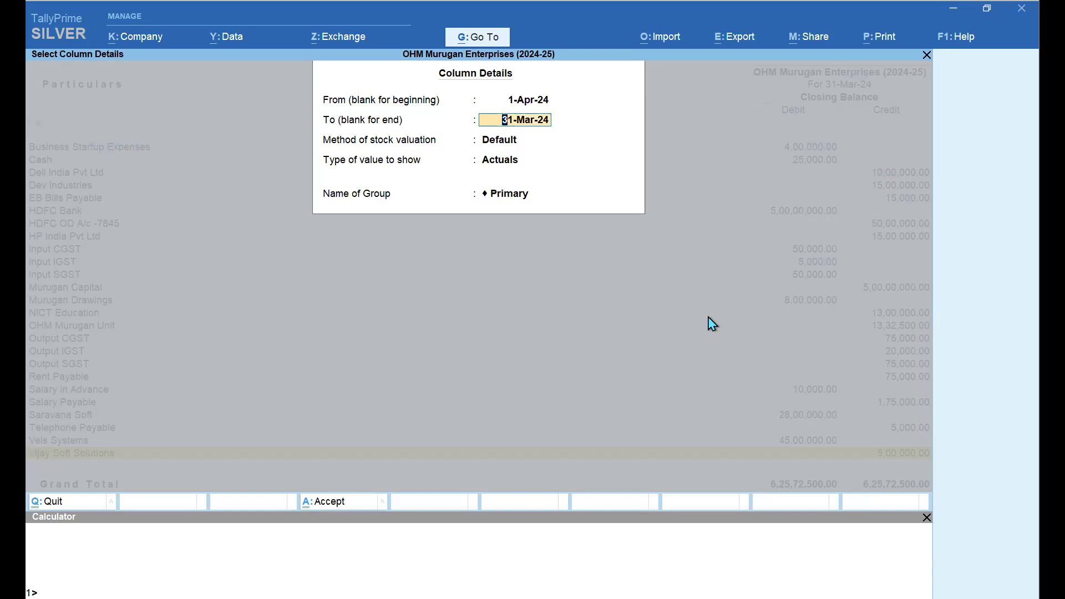
pyautogui.press('BackSpace')
pyautogui.write('1.4.24')
pyautogui.press('Return')
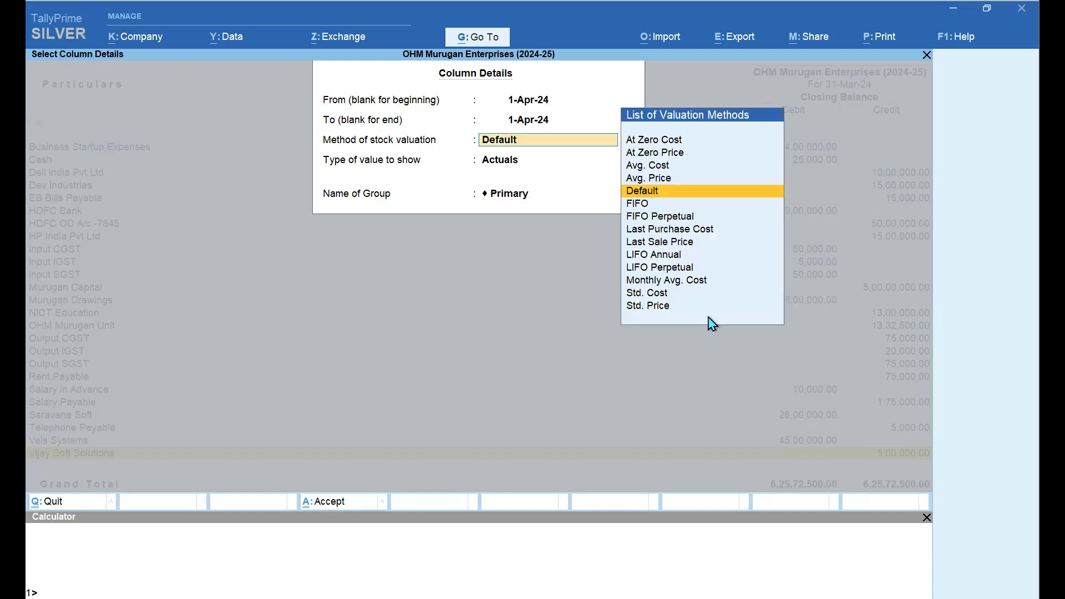
pyautogui.press('Return')
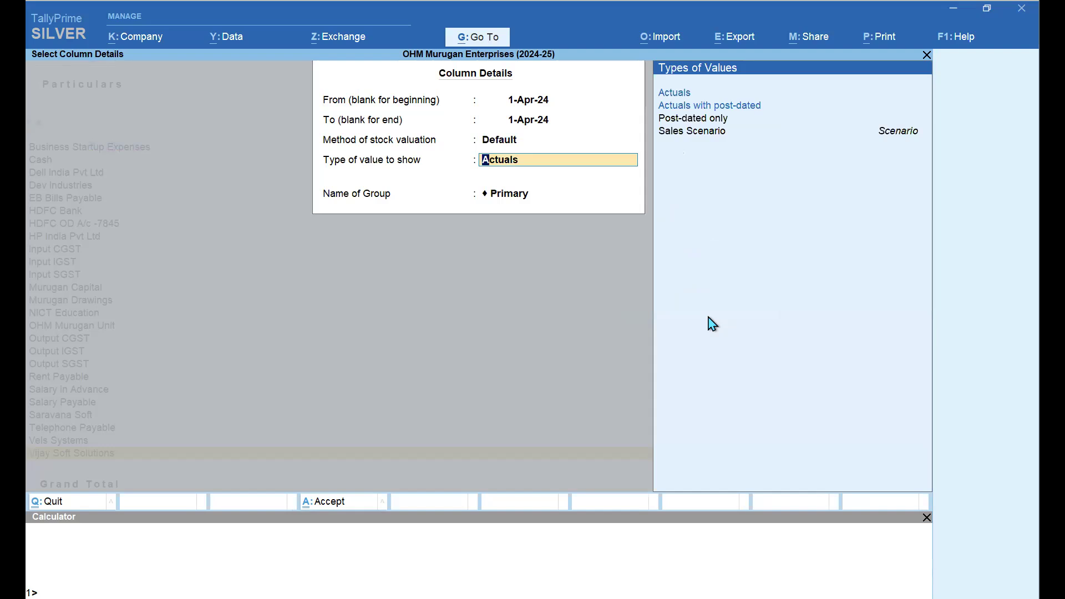
pyautogui.press('Return')
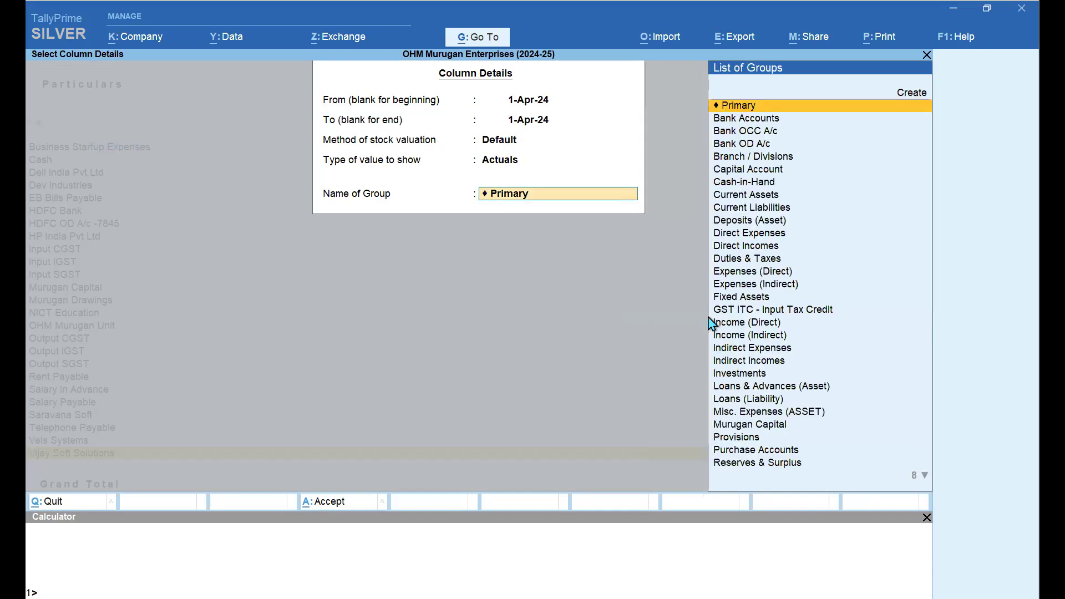
pyautogui.press('Return')
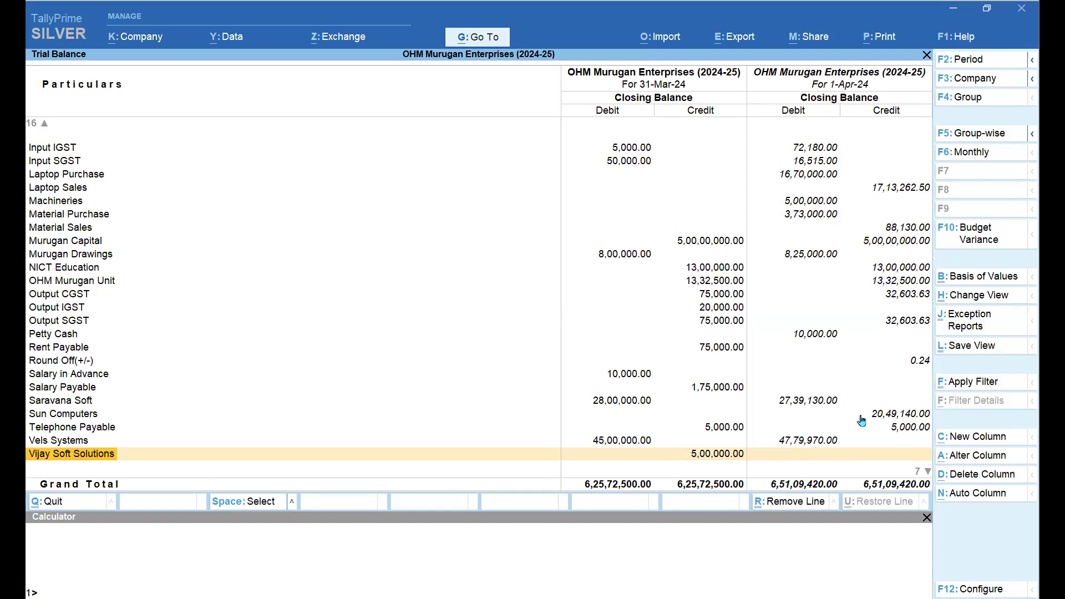
# Compare the ledgers' closing balances in the 1-Apr-24 column with those of 31-Mar-24, up to Opening Stock
pyautogui.press('Right')
pyautogui.press('Down')
pyautogui.press('Down')
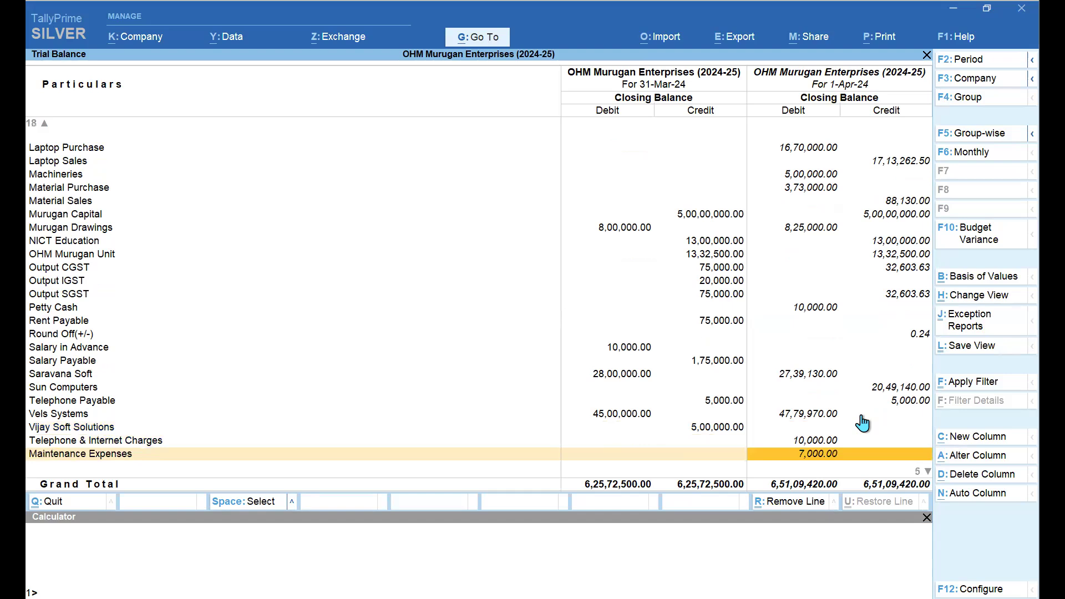
pyautogui.press('Up')
pyautogui.press('Up')
pyautogui.press('Up')
pyautogui.press('Up')
pyautogui.press('Up')
pyautogui.press('Up')
pyautogui.press('Up')
pyautogui.press('Up')
pyautogui.press('Up')
pyautogui.press('Up')
pyautogui.press('Up')
pyautogui.press('Up')
pyautogui.press('Up')
pyautogui.press('Up')
pyautogui.press('Up')
pyautogui.press('Up')
pyautogui.press('Up')
pyautogui.press('Up')
pyautogui.press('Up')
pyautogui.press('Up')
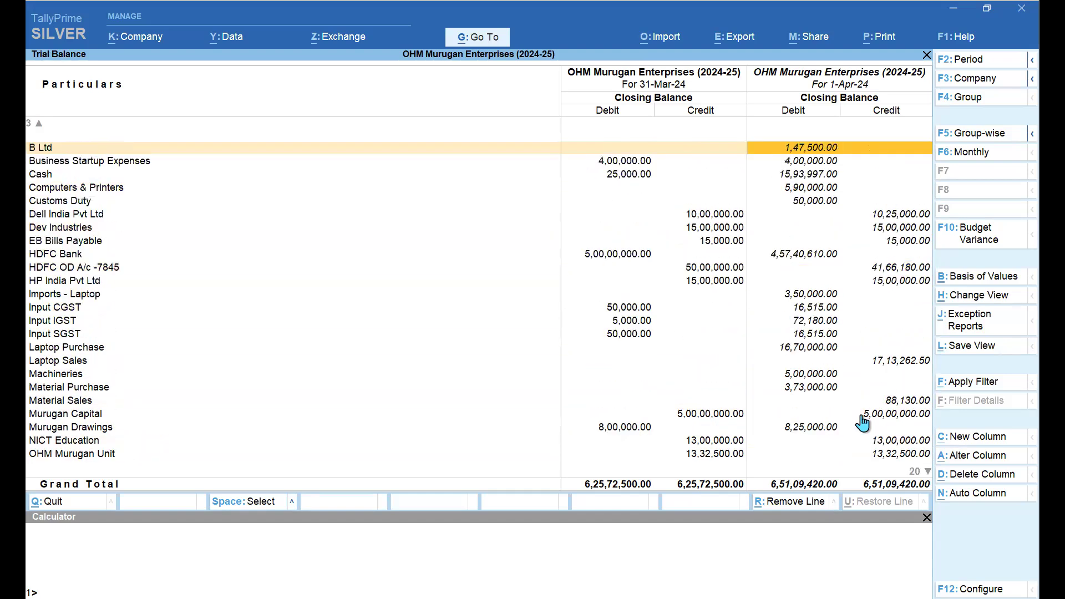
pyautogui.press('Up')
pyautogui.press('Up')
pyautogui.press('Up')
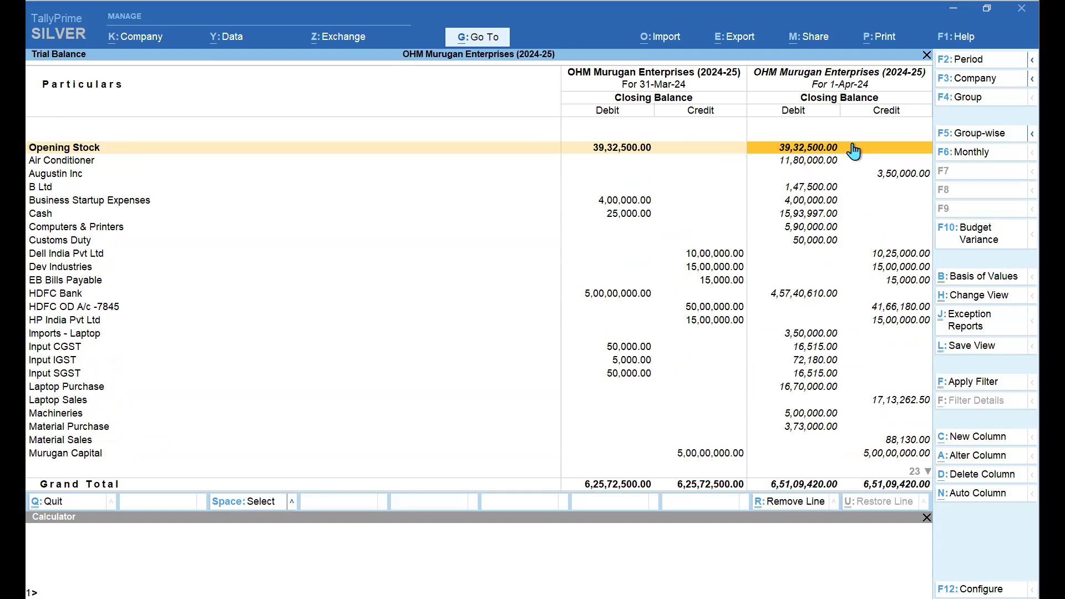
# Configure the Trial Balance to show the opening balance, keeping the other configuration options as they are
pyautogui.press('F12')
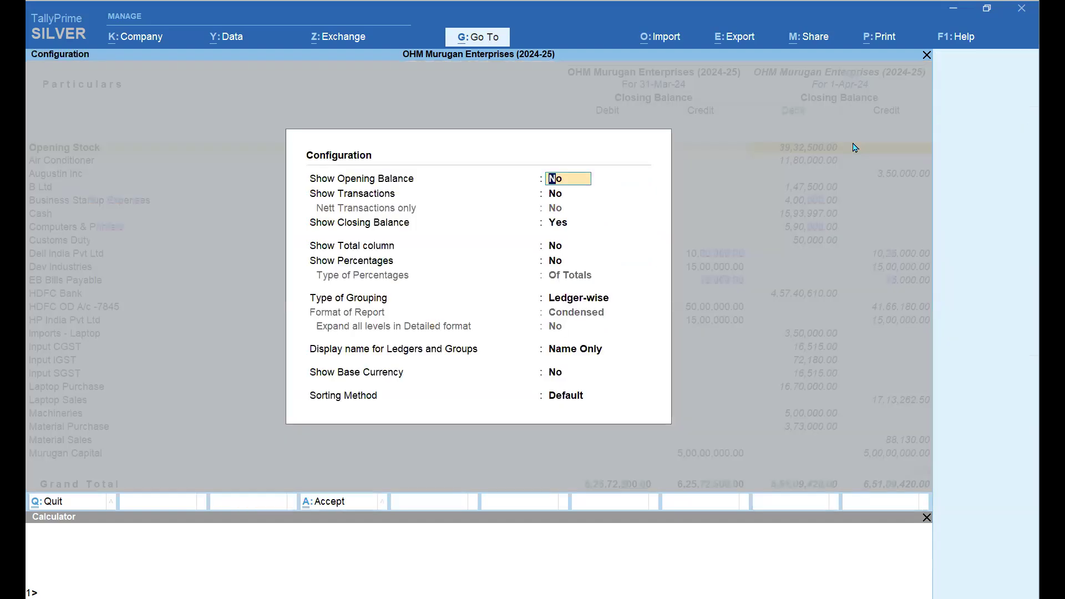
pyautogui.write('Y')
pyautogui.press('Return')
pyautogui.press('Return')
pyautogui.press('Return')
pyautogui.press('Return')
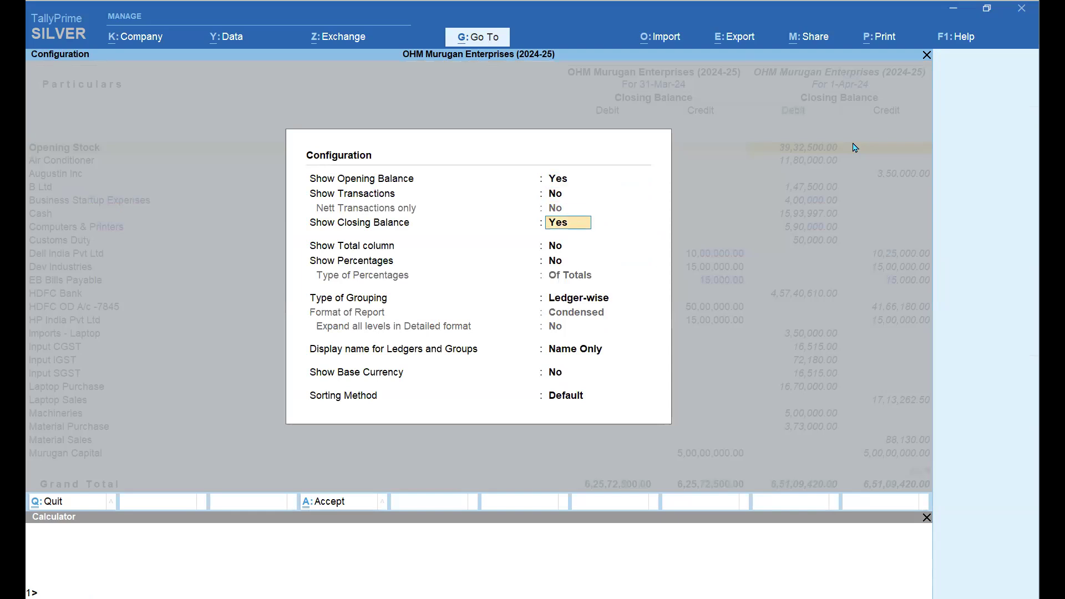
pyautogui.press('Return')
pyautogui.press('Return')
pyautogui.press('Return')
pyautogui.press('Return')
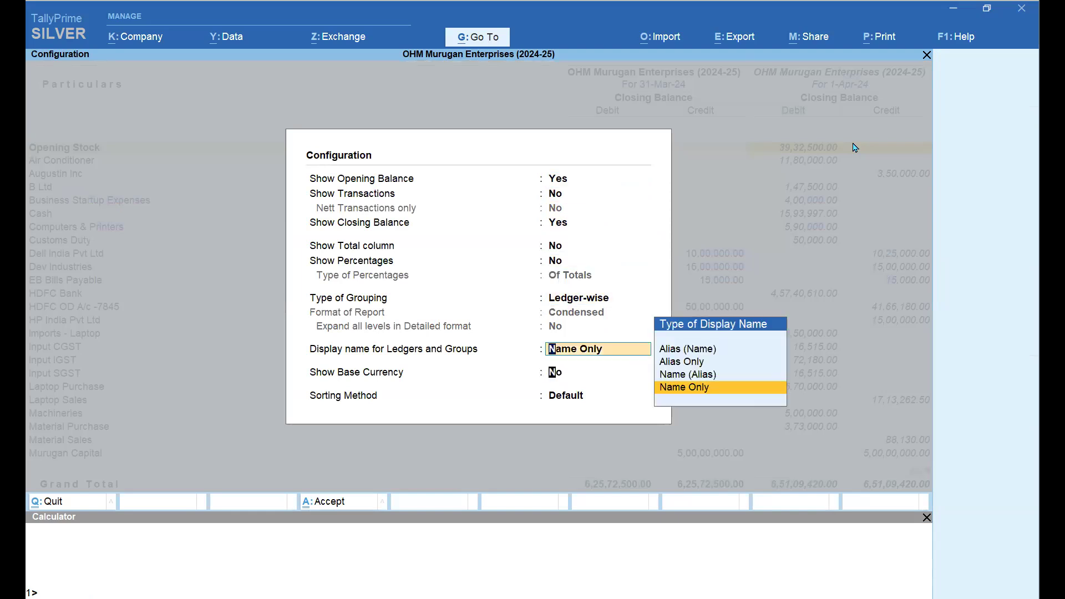
pyautogui.press('Return')
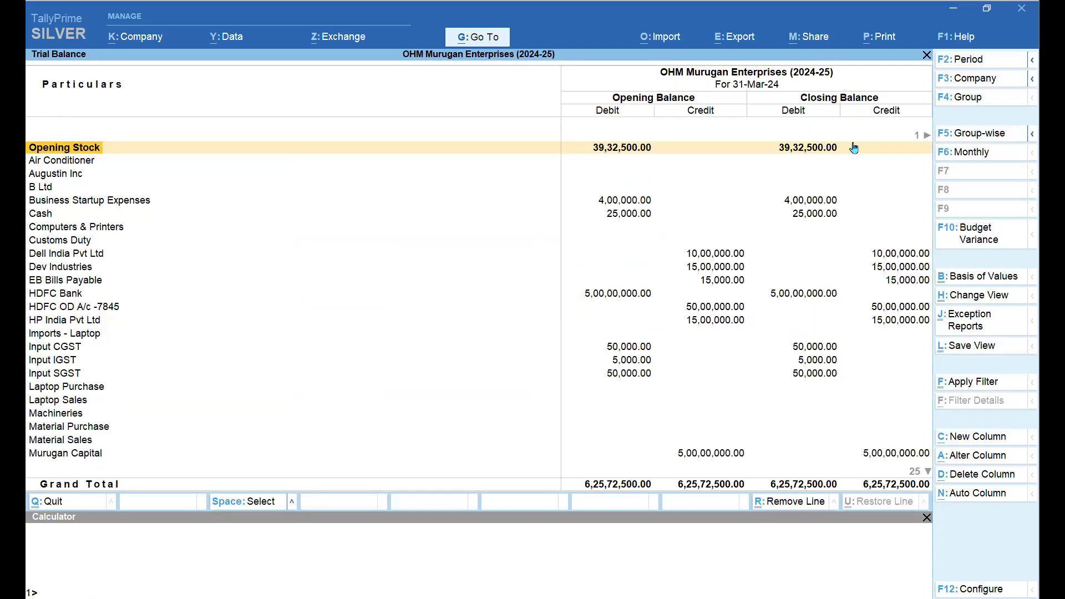
# View the opening and closing balances of the 31-Mar-24 and 1-Apr-24 columns in turn
pyautogui.click(854, 148)
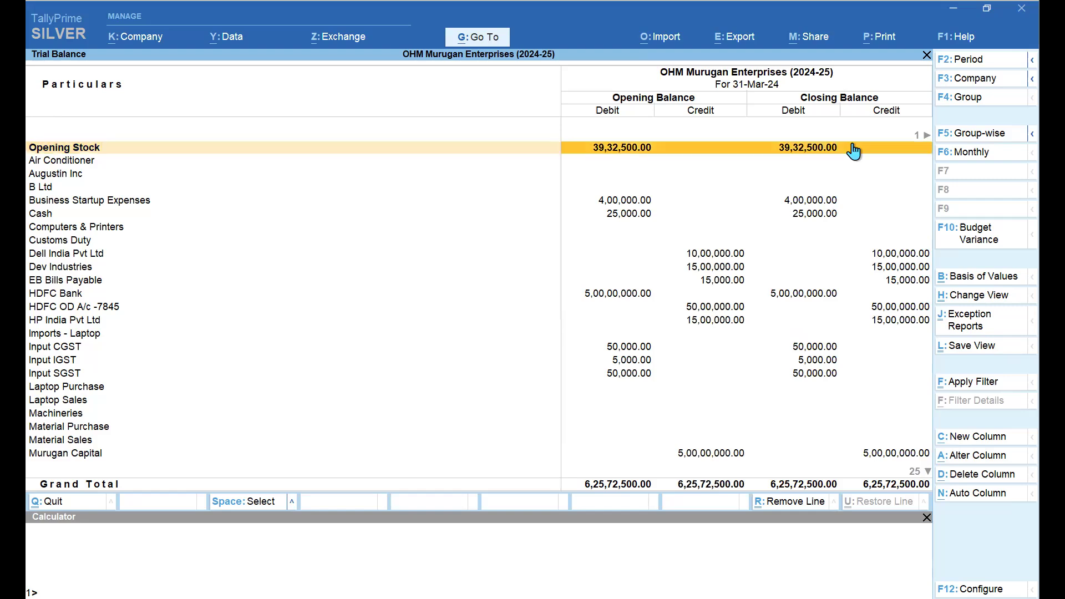
pyautogui.press('Right')
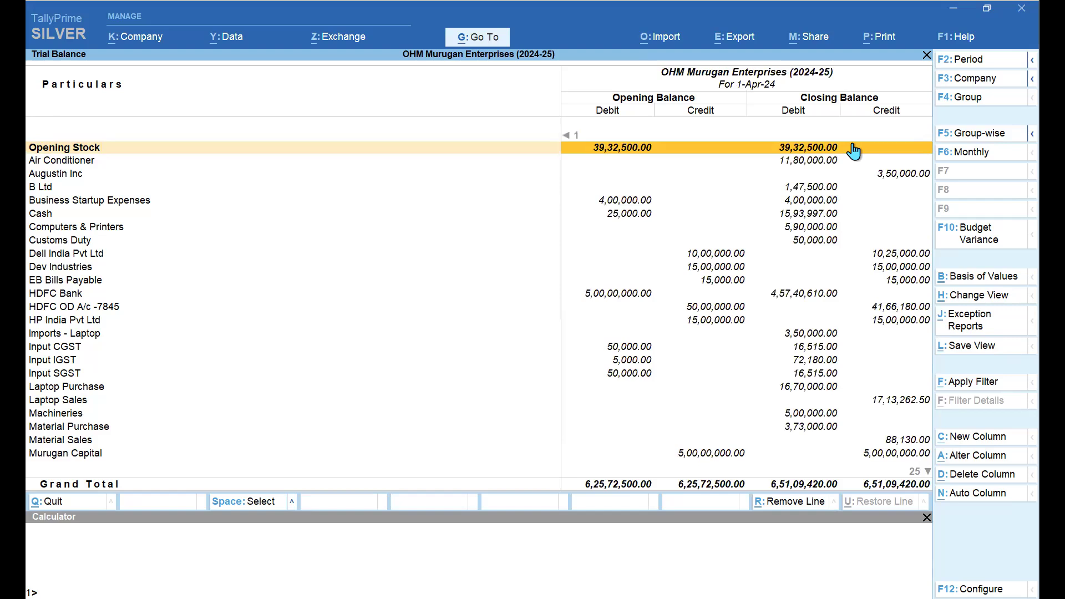
pyautogui.press('Left')
pyautogui.press('Right')
# Set Show Closing Balance to No in the Trial Balance configuration, keeping Show Opening Balance at Yes
pyautogui.press('F12')
pyautogui.press('Down')
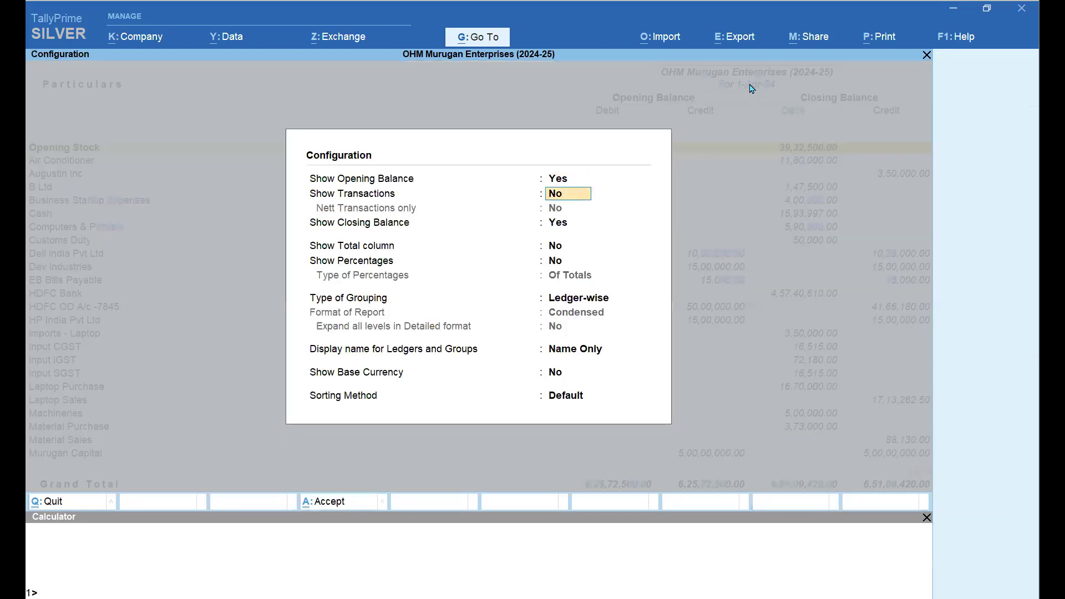
pyautogui.press('Down')
pyautogui.write('N')
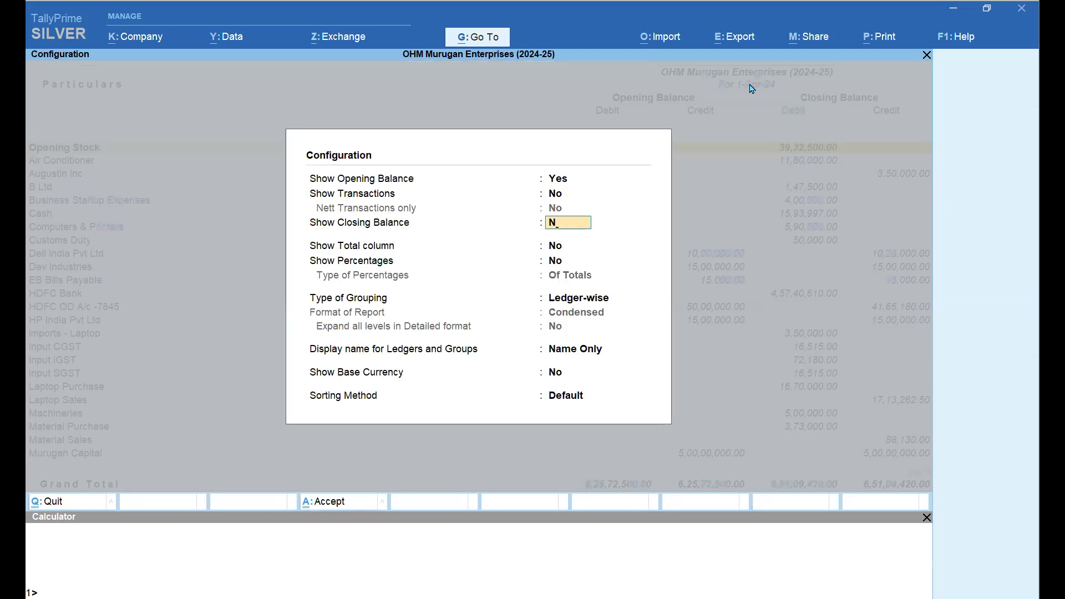
pyautogui.press('Return')
pyautogui.press('Return')
pyautogui.press('Return')
pyautogui.press('Return')
pyautogui.press('Return')
pyautogui.press('Return')
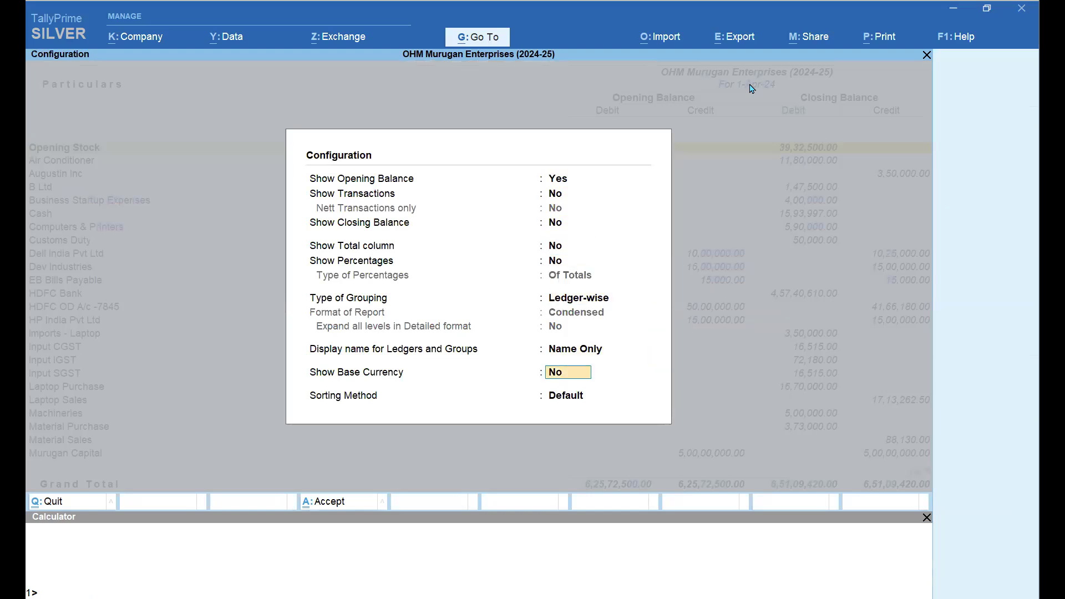
pyautogui.press('Return')
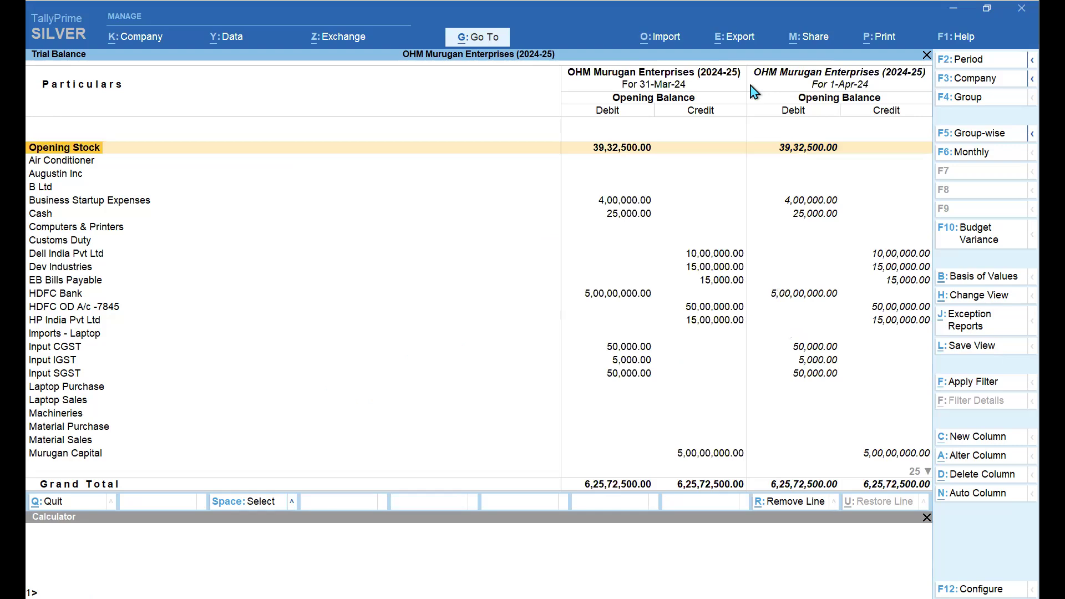
# Compare the opening balances for 31-Mar-24 and 1-Apr-24 ledger by ledger down to Petrol Allowance
pyautogui.press('Right')
pyautogui.press('Right')
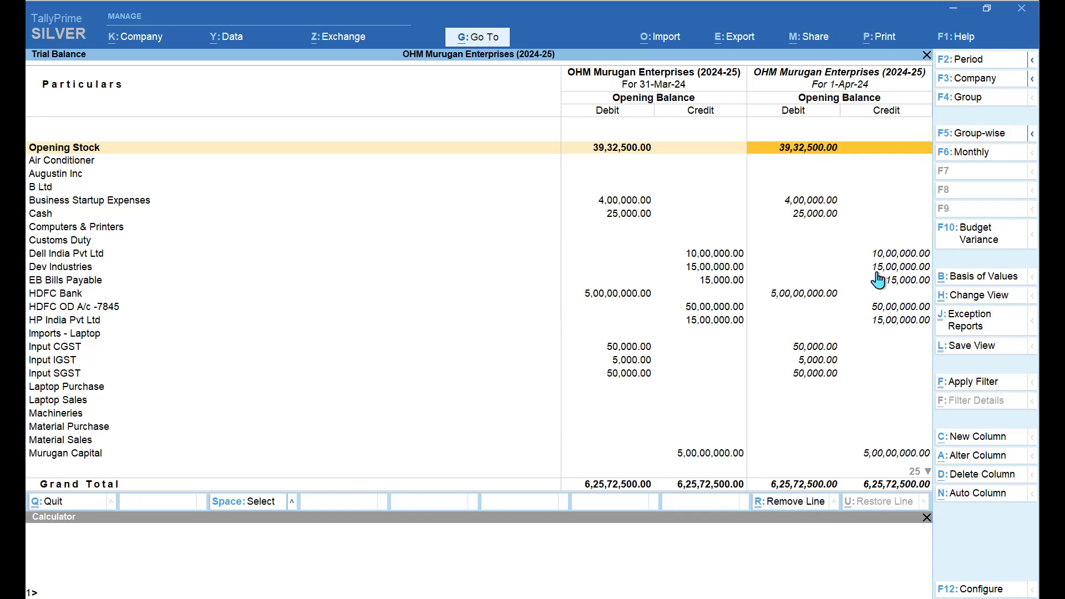
pyautogui.press('Down')
pyautogui.press('Down')
pyautogui.press('Down')
pyautogui.press('Down')
pyautogui.press('Down')
pyautogui.press('Down')
pyautogui.press('Down')
pyautogui.press('Down')
pyautogui.press('Down')
pyautogui.press('Down')
pyautogui.press('Down')
pyautogui.press('Down')
pyautogui.press('Down')
pyautogui.press('Down')
pyautogui.press('Down')
pyautogui.press('Down')
pyautogui.press('Down')
pyautogui.press('Down')
pyautogui.press('Down')
pyautogui.press('Down')
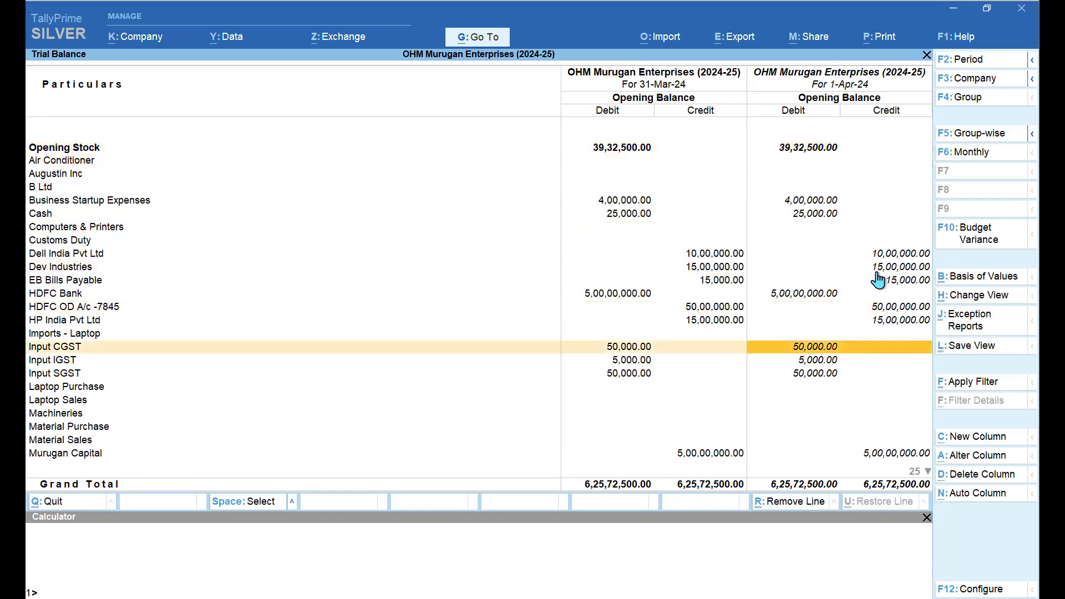
pyautogui.press('Down')
pyautogui.press('Down')
pyautogui.press('Down')
pyautogui.press('Down')
pyautogui.press('Down')
pyautogui.press('Down')
pyautogui.press('Down')
pyautogui.press('Down')
pyautogui.press('Down')
pyautogui.press('Down')
pyautogui.press('Down')
pyautogui.press('Down')
pyautogui.press('Down')
pyautogui.press('Down')
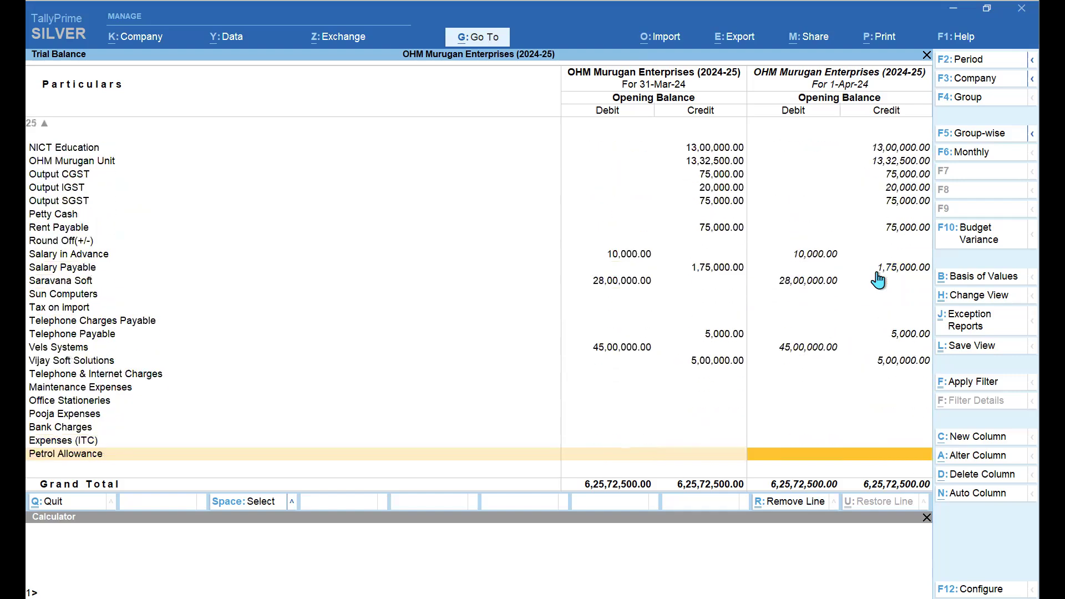
# Review the opening balances of both dates ledger by ledger, going back from Petrol Allowance up to Opening Stock
pyautogui.press('Up')
pyautogui.press('Up')
pyautogui.press('Up')
pyautogui.press('Up')
pyautogui.press('Up')
pyautogui.press('Up')
pyautogui.press('Up')
pyautogui.press('Up')
pyautogui.press('Up')
pyautogui.press('Up')
pyautogui.press('Up')
pyautogui.press('Up')
pyautogui.press('Up')
pyautogui.press('Up')
pyautogui.press('Up')
pyautogui.press('Up')
pyautogui.press('Up')
pyautogui.press('Up')
pyautogui.press('Up')
pyautogui.press('Up')
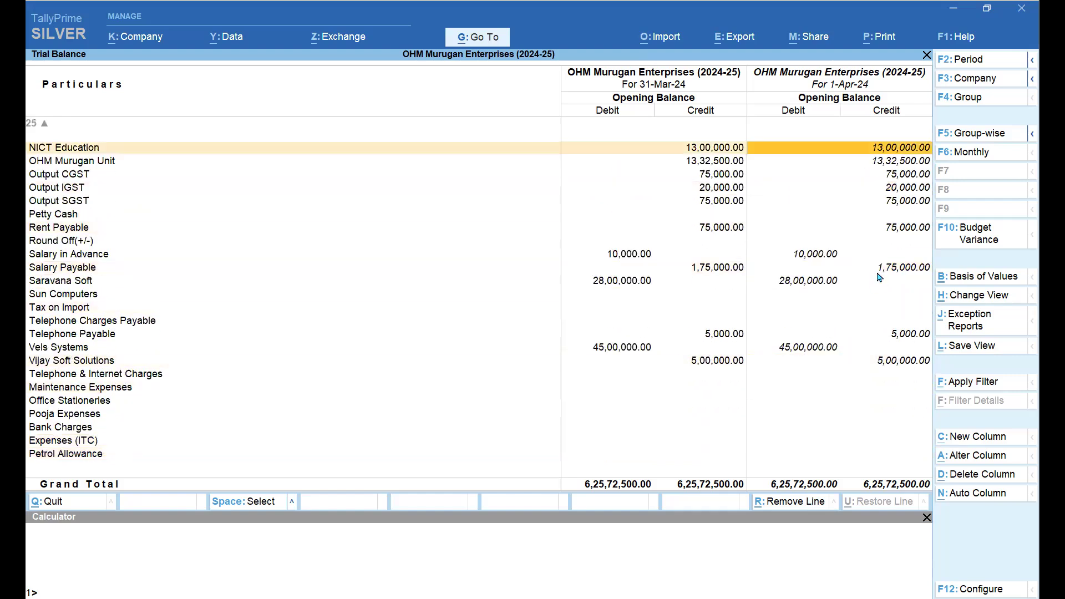
pyautogui.press('Up')
pyautogui.press('Up')
pyautogui.press('Up')
pyautogui.press('Up')
pyautogui.press('Up')
pyautogui.press('Up')
pyautogui.press('Up')
pyautogui.press('Up')
pyautogui.press('Up')
pyautogui.press('Up')
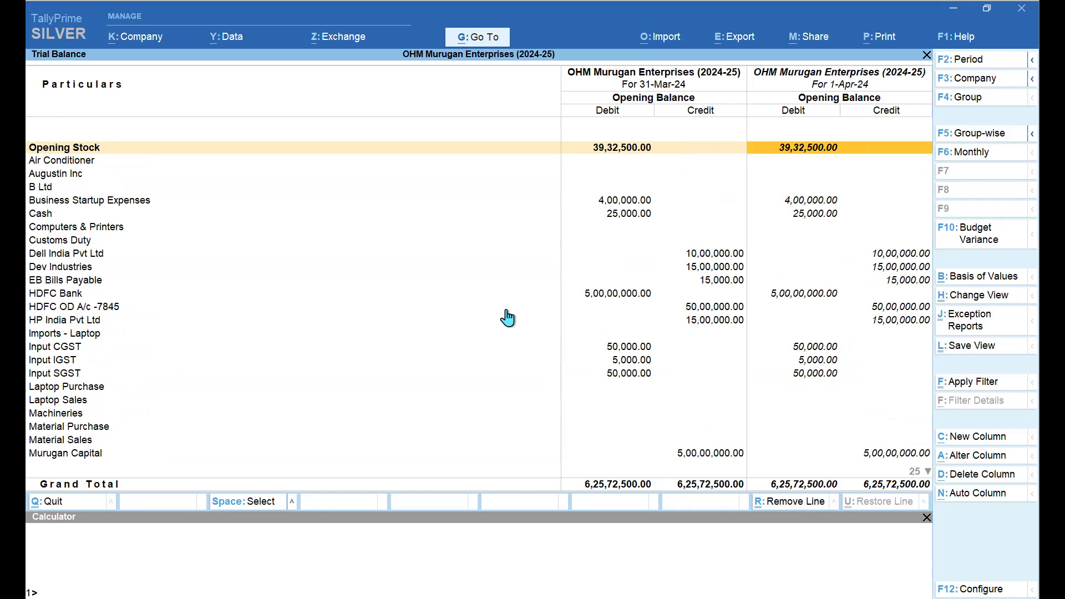
# Return to the Trial Balance and go to the Opening Stock balance in the 31-Mar-24 column
pyautogui.hotkey('alt', 'Tab')
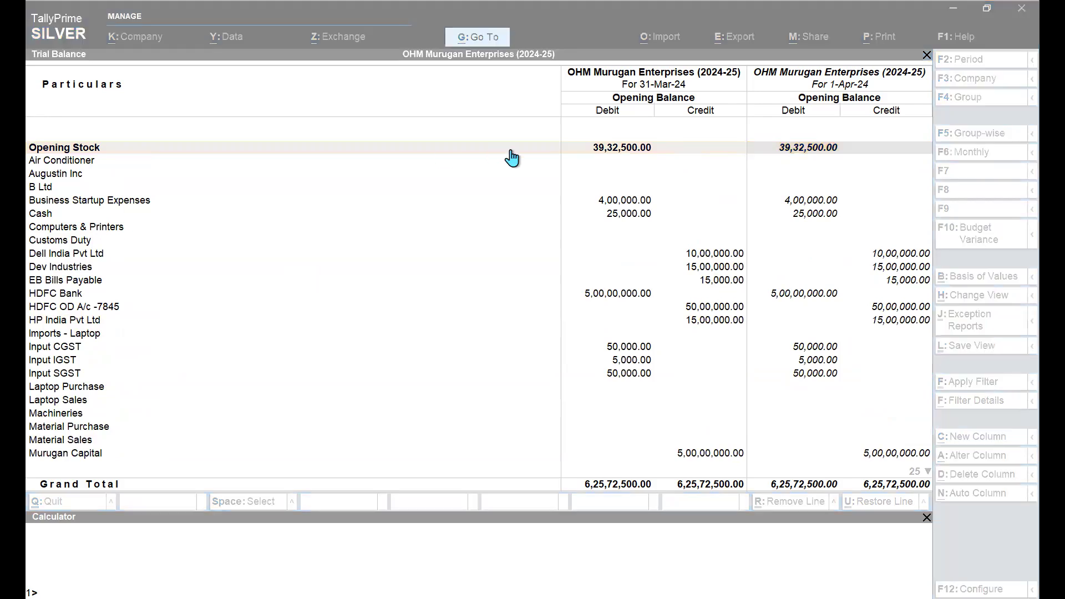
pyautogui.click(443, 242)
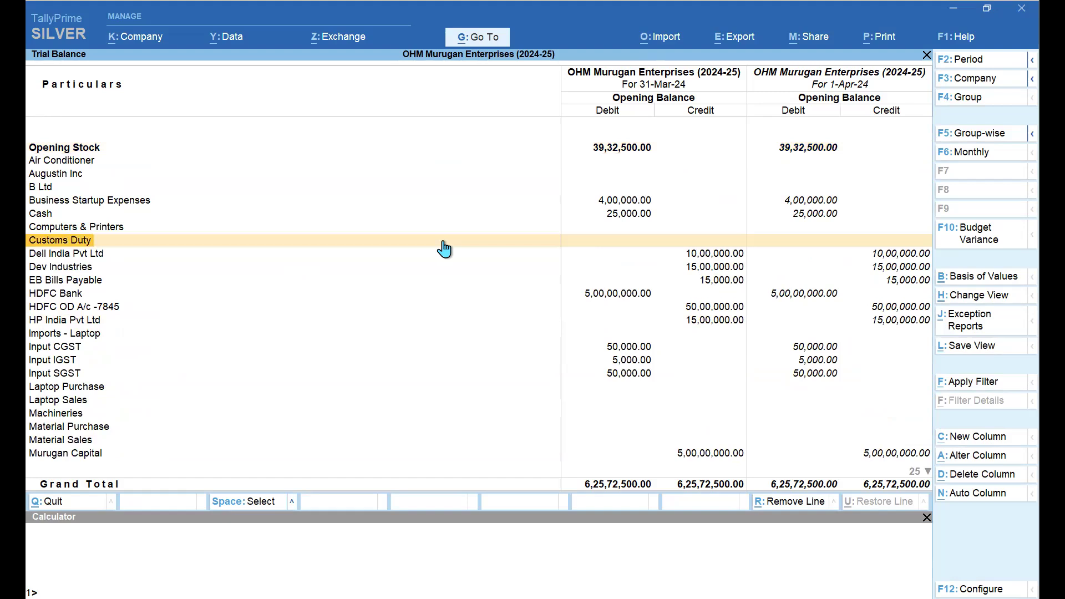
pyautogui.press('Right')
pyautogui.press('Up')
pyautogui.press('Up')
pyautogui.press('Up')
pyautogui.press('Up')
pyautogui.press('Up')
pyautogui.press('Up')
pyautogui.press('Up')
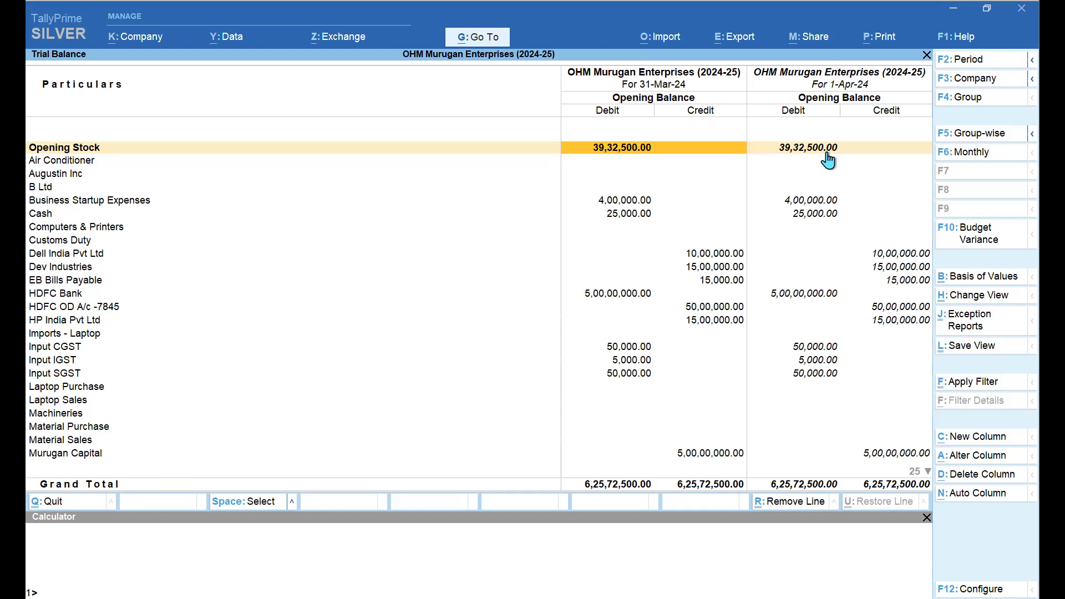
# View the print settings of the Trial Balance and leave them without printing
pyautogui.press('ctrl')
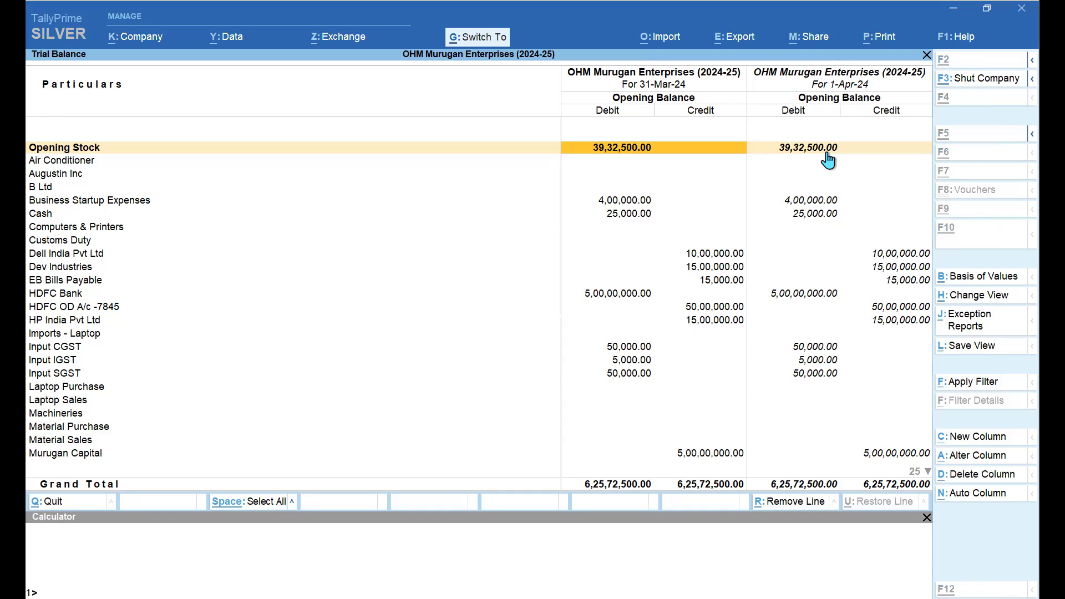
pyautogui.hotkey('ctrl', 'p')
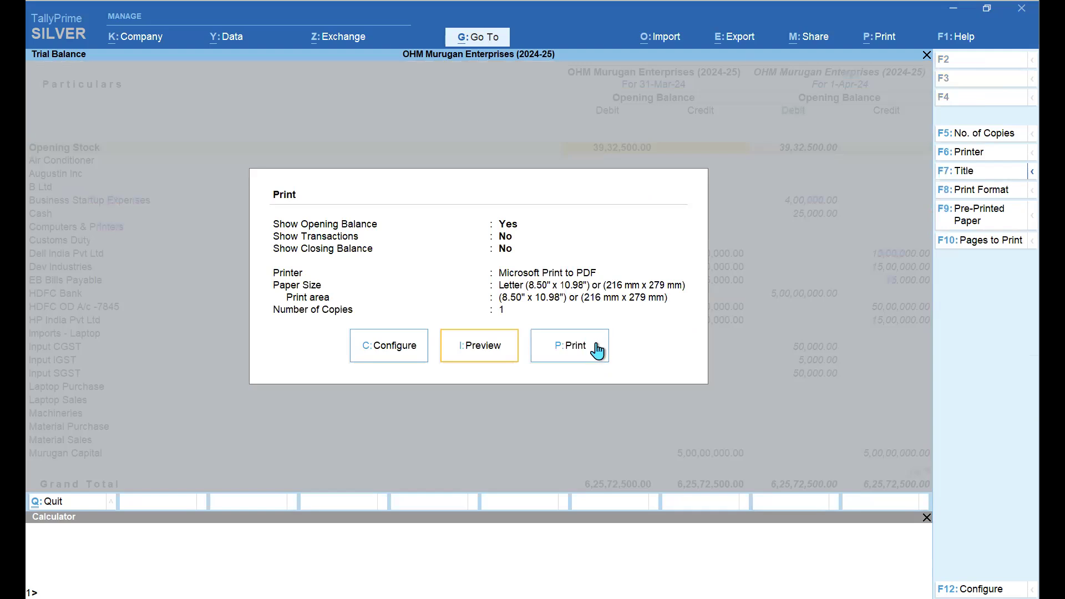
pyautogui.press('Escape')
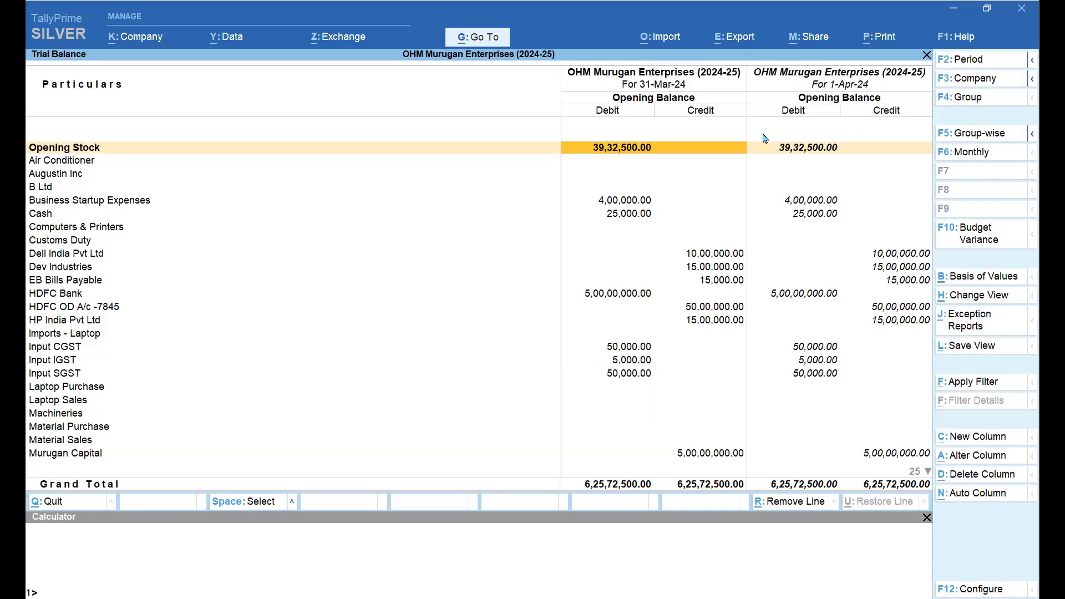
# Export the current Trial Balance in Excel (Spreadsheet) format as TrialBal.xlsx to F:\TDS\TallyFile
pyautogui.hotkey('alt', 'e')
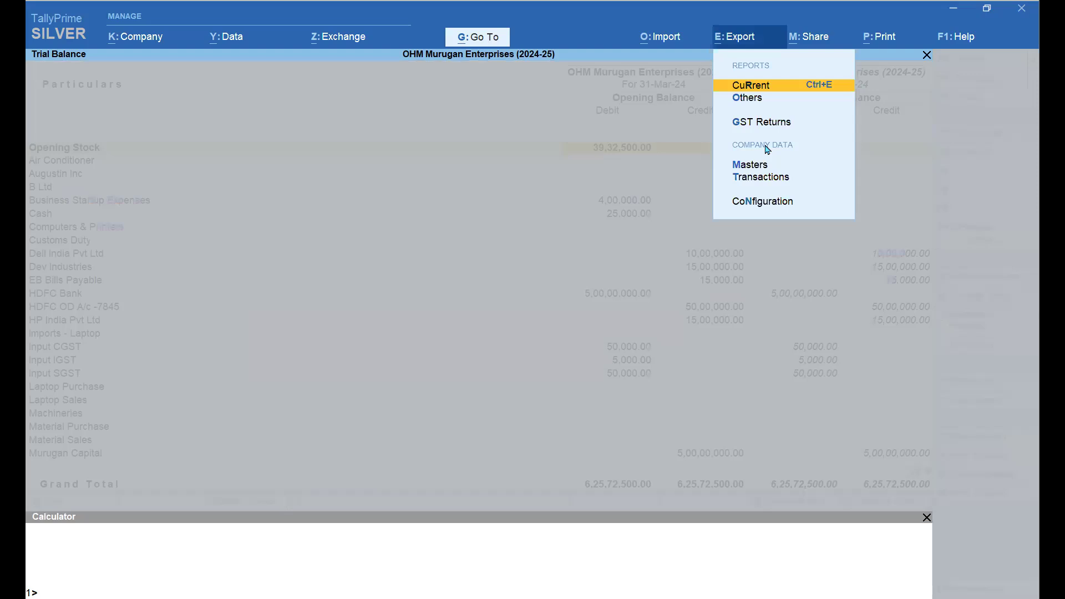
pyautogui.click(805, 91)
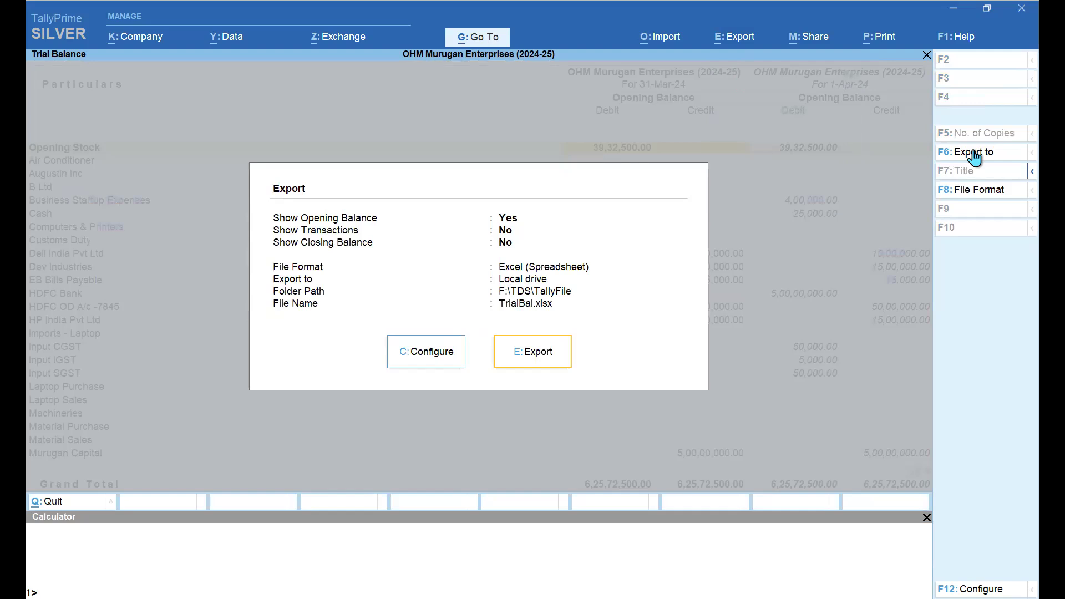
pyautogui.click(982, 194)
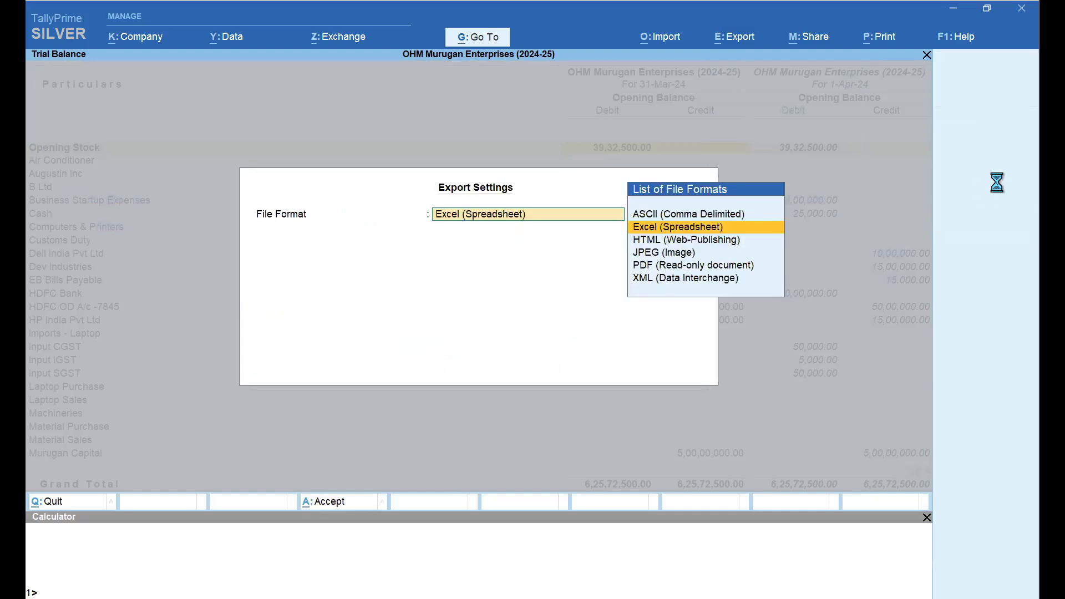
pyautogui.press('Down')
pyautogui.press('Down')
pyautogui.press('Down')
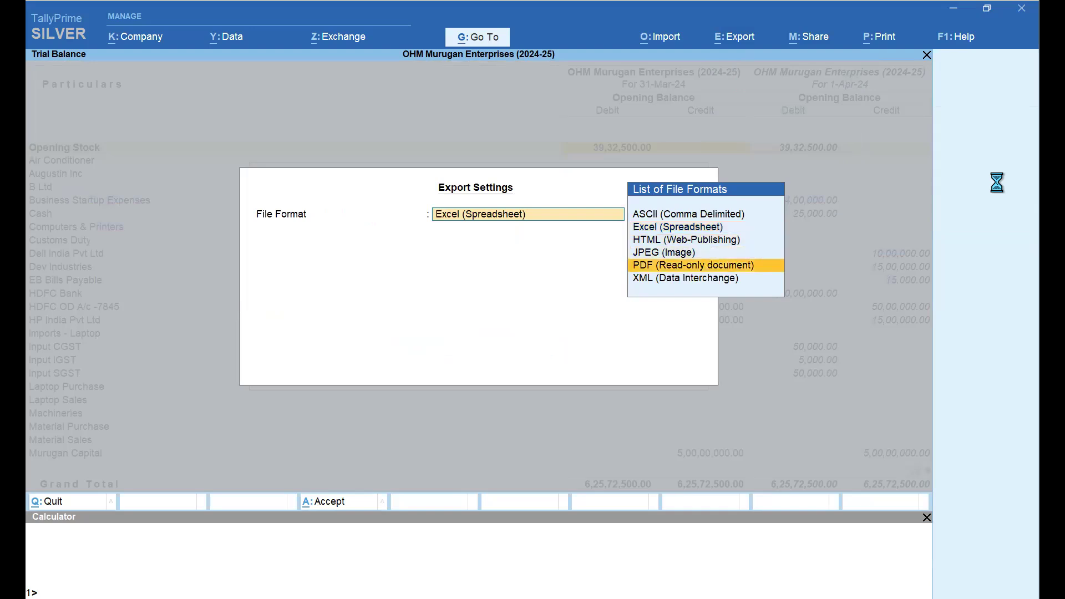
pyautogui.press('Up')
pyautogui.press('Up')
pyautogui.press('Up')
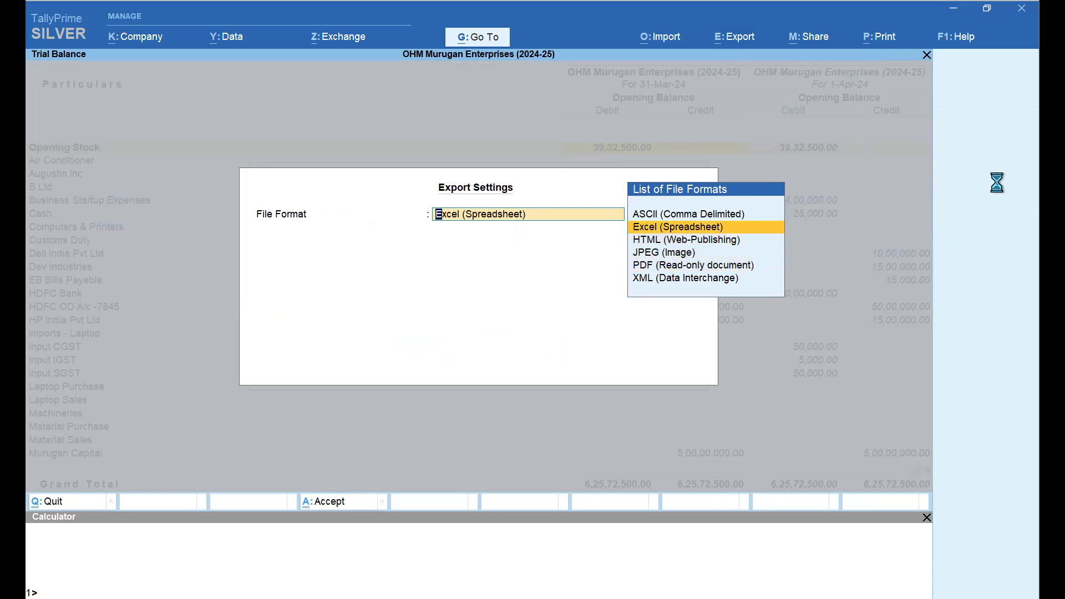
pyautogui.press('Return')
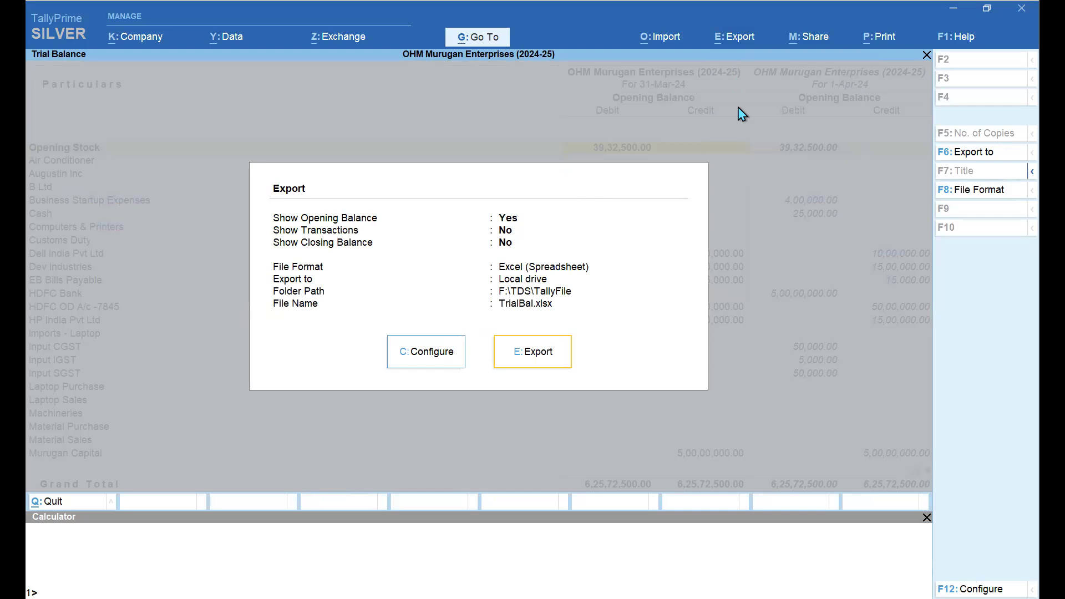
pyautogui.press('Return')
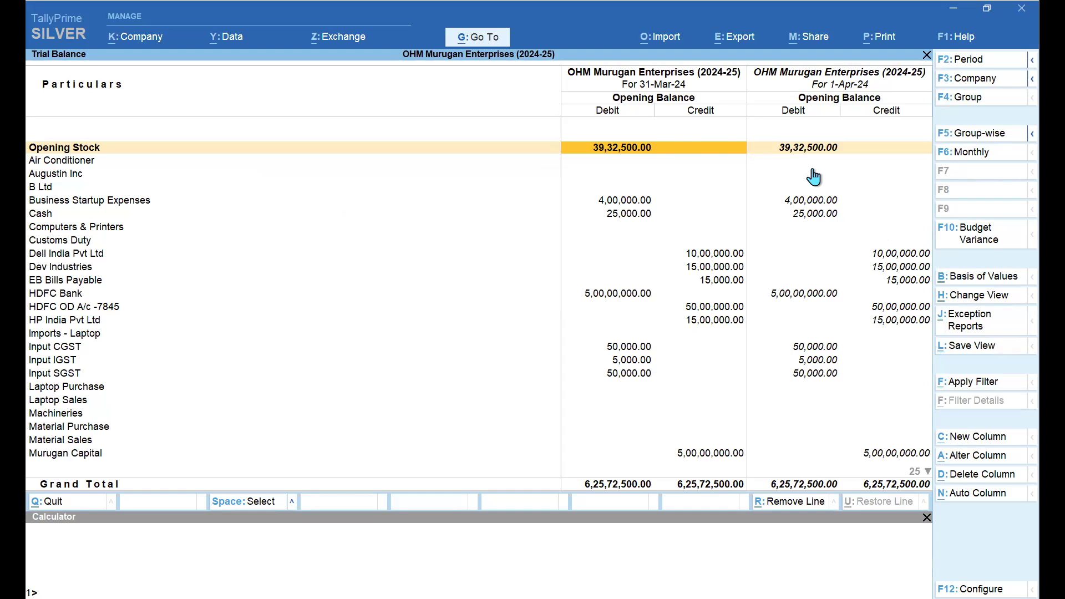
# Remove the checked lines Opening Stock, Business Startup Expenses, Cash, and Dell India Pvt Ltd through HDFC Bank from the Trial Balance
pyautogui.press('space')
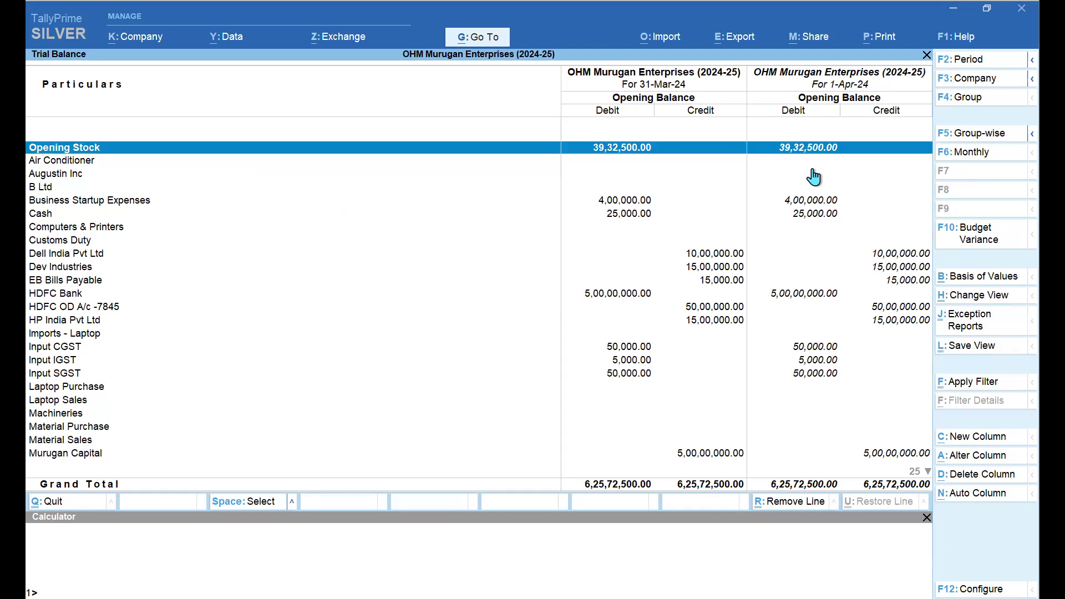
pyautogui.press('Down')
pyautogui.press('Down')
pyautogui.press('Down')
pyautogui.press('Down')
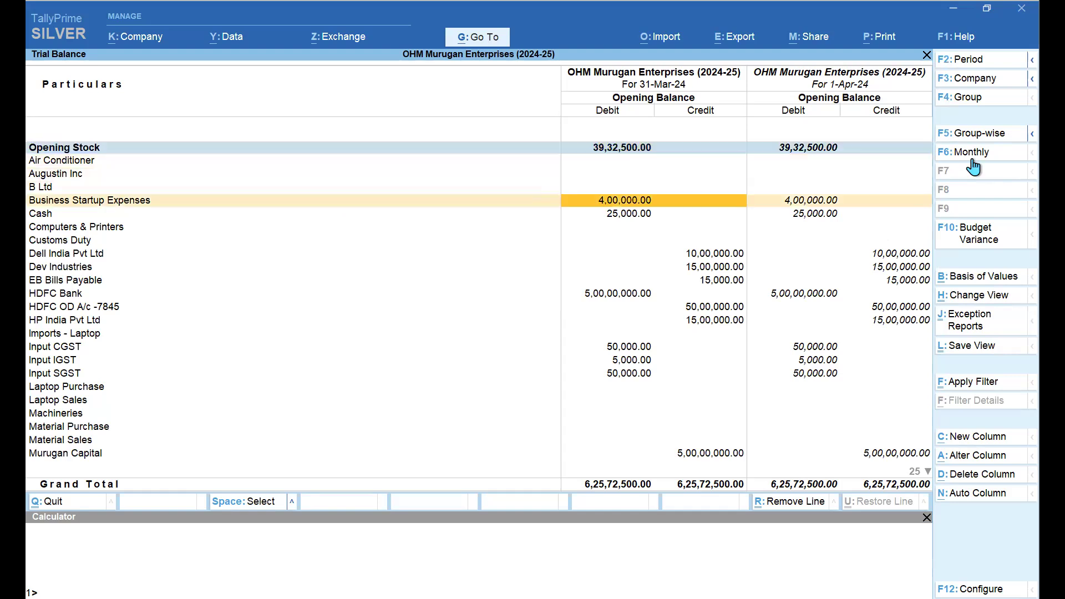
pyautogui.press('space')
pyautogui.press('Down')
pyautogui.press('space')
pyautogui.press('Down')
pyautogui.press('Down')
pyautogui.press('Down')
pyautogui.press('space')
pyautogui.press('space')
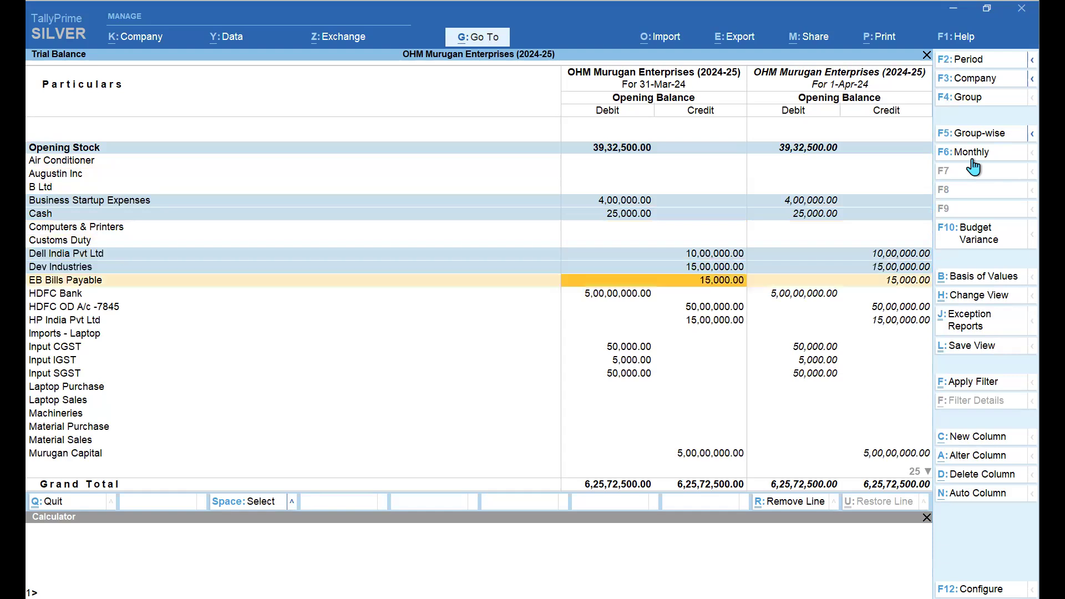
pyautogui.press('space')
pyautogui.press('space')
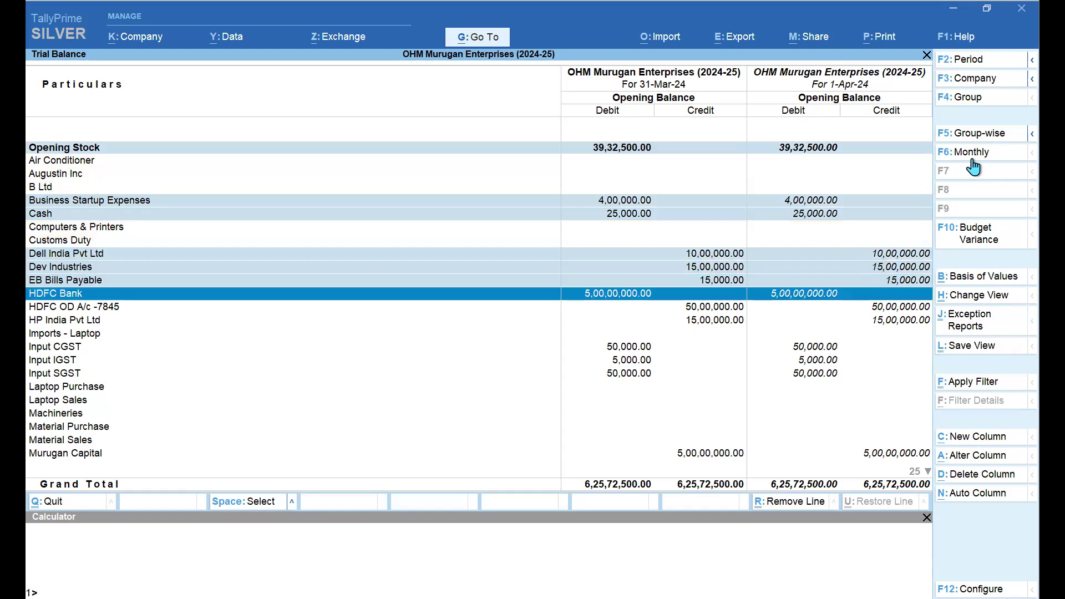
pyautogui.press('Up')
pyautogui.press('Up')
pyautogui.press('Up')
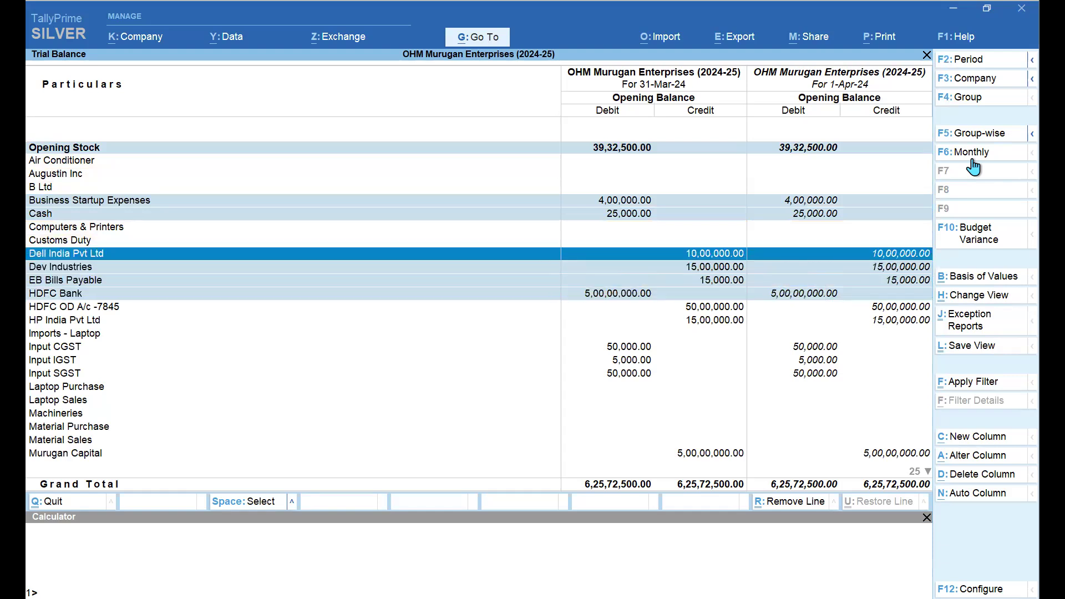
pyautogui.press('Up')
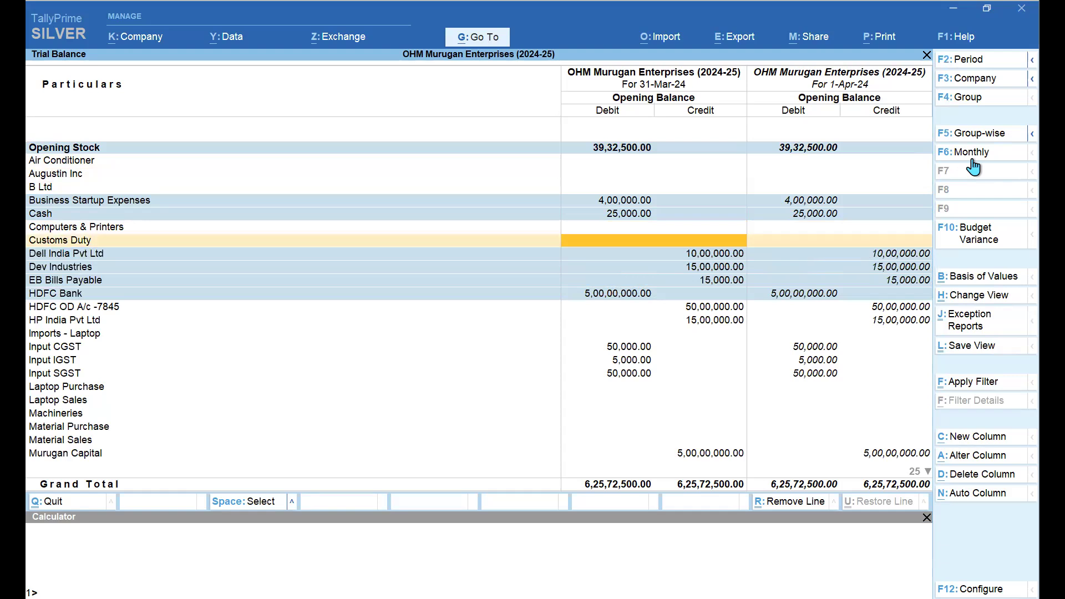
pyautogui.press('Down')
pyautogui.press('Down')
pyautogui.press('Down')
pyautogui.press('Down')
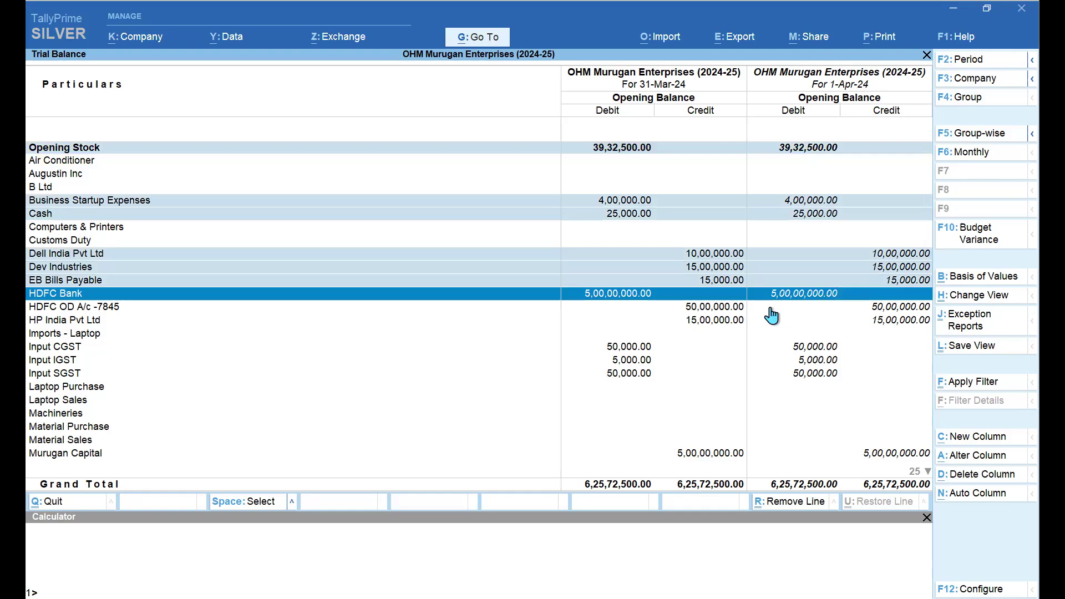
pyautogui.click(806, 502)
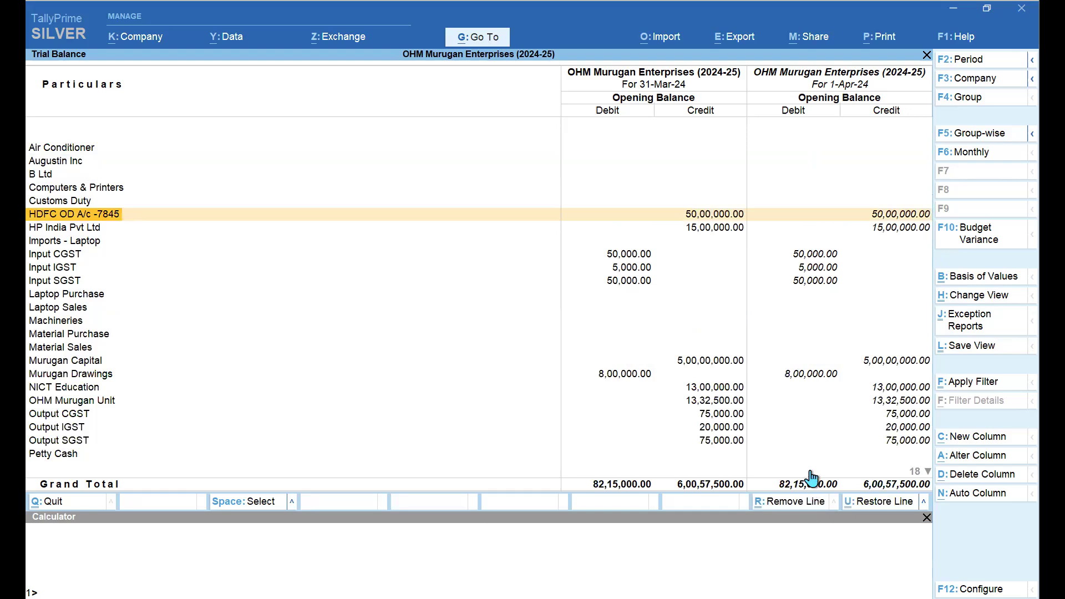
# Remove the zero-balance lines from Air Conditioner through Customs Duty from the Trial Balance
pyautogui.press('Up')
pyautogui.press('Up')
pyautogui.press('Up')
pyautogui.press('Up')
pyautogui.press('Up')
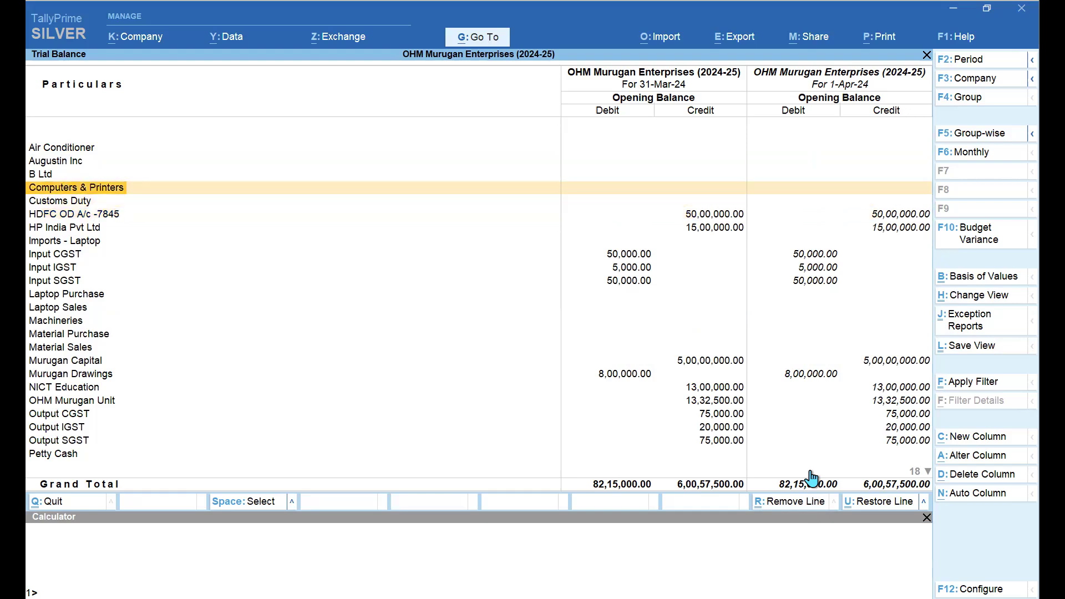
pyautogui.hotkey('shift', 'Down')
pyautogui.hotkey('shift', 'Down')
pyautogui.hotkey('shift', 'Down')
pyautogui.hotkey('shift', 'Down')
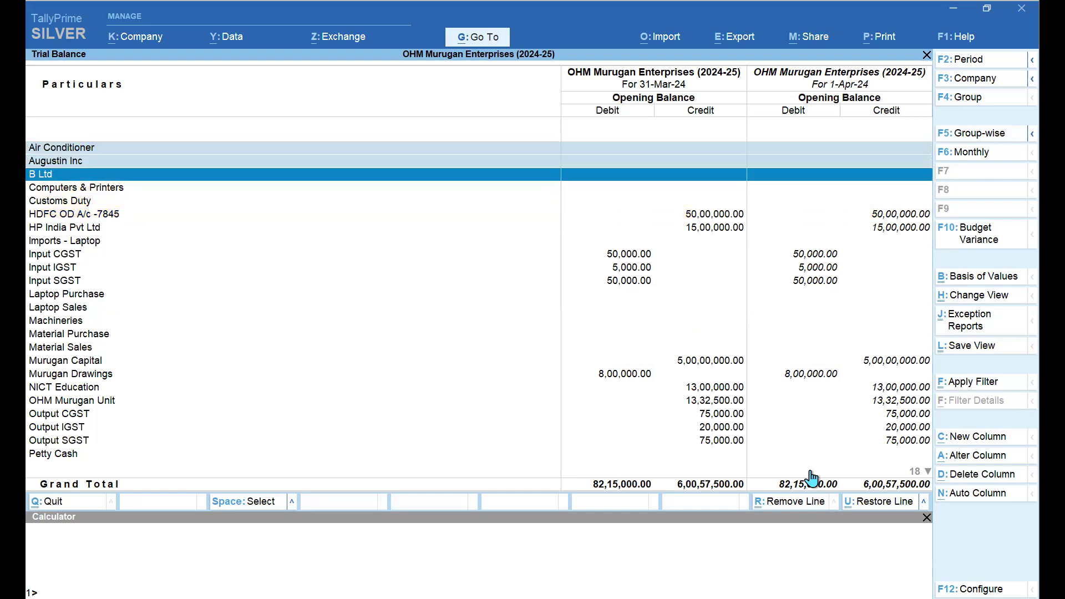
pyautogui.press('space')
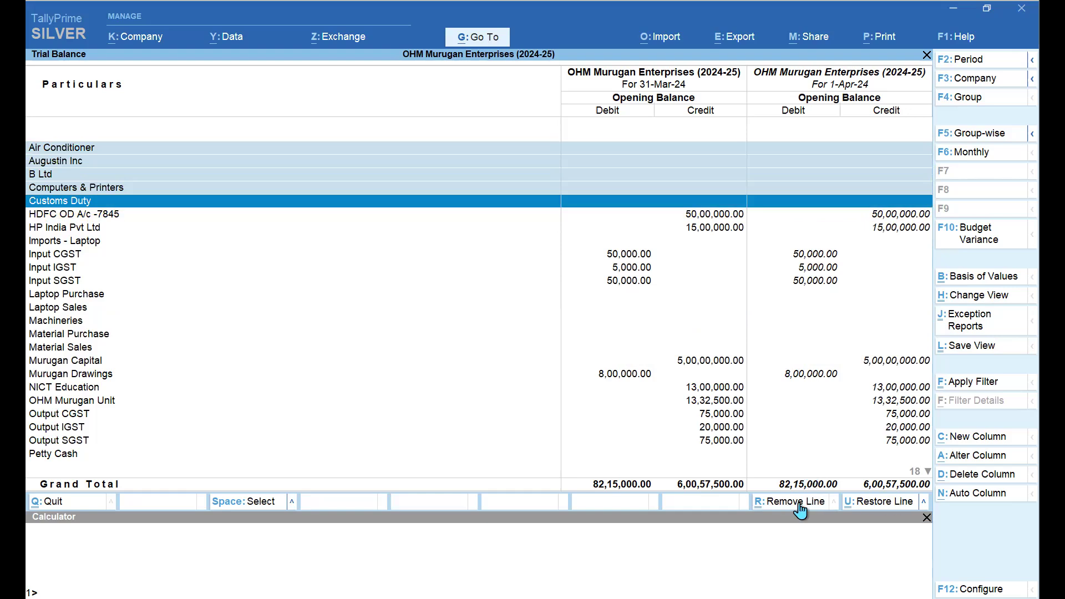
pyautogui.click(812, 502)
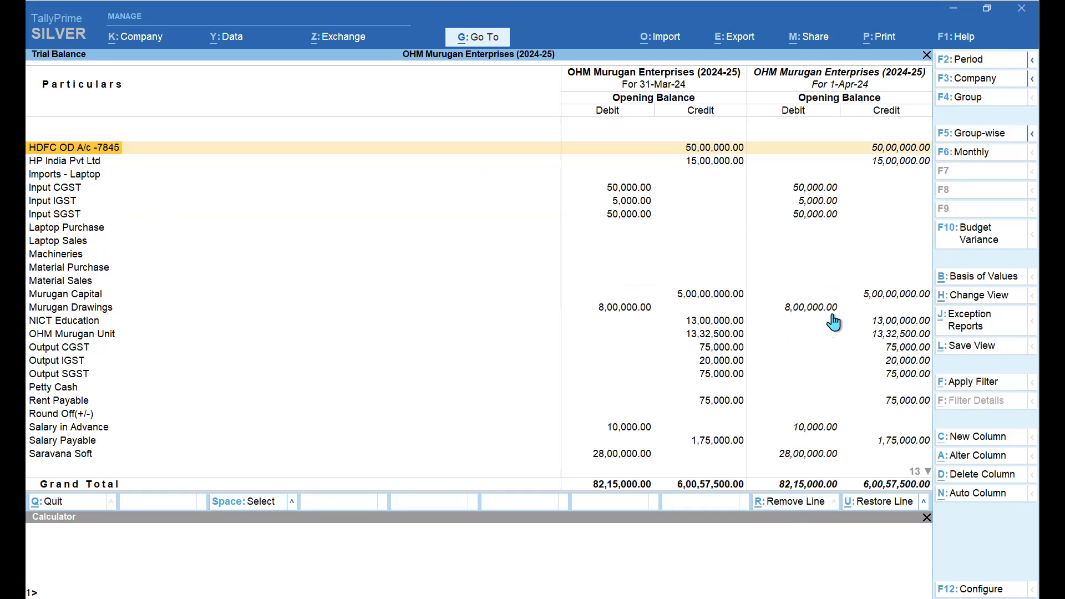
# Select the ledger lines from NICT Education through Output SGST
pyautogui.press('Down')
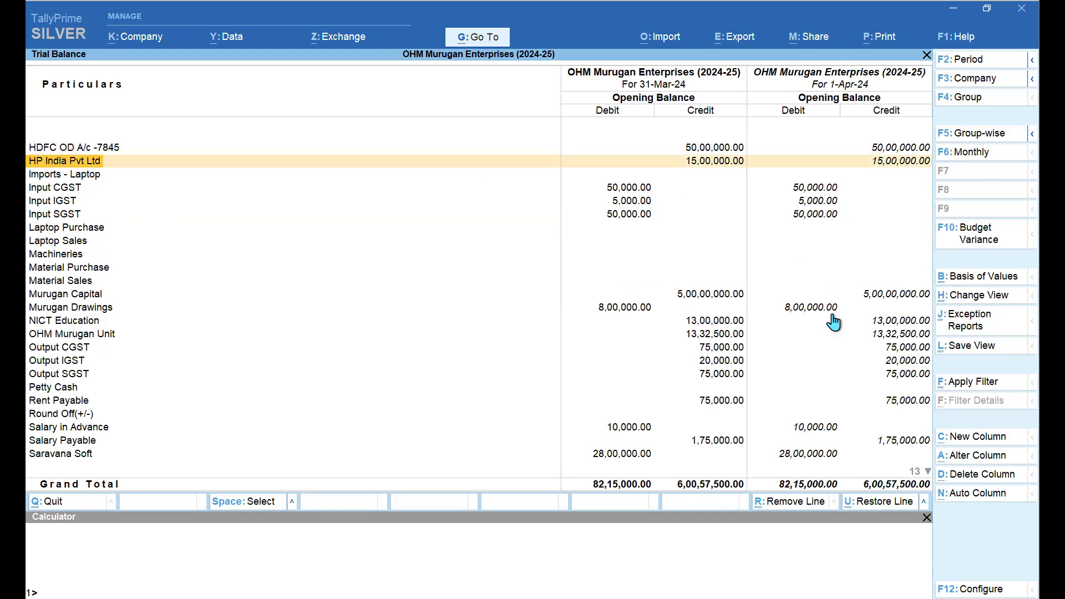
pyautogui.press('Down')
pyautogui.press('Down')
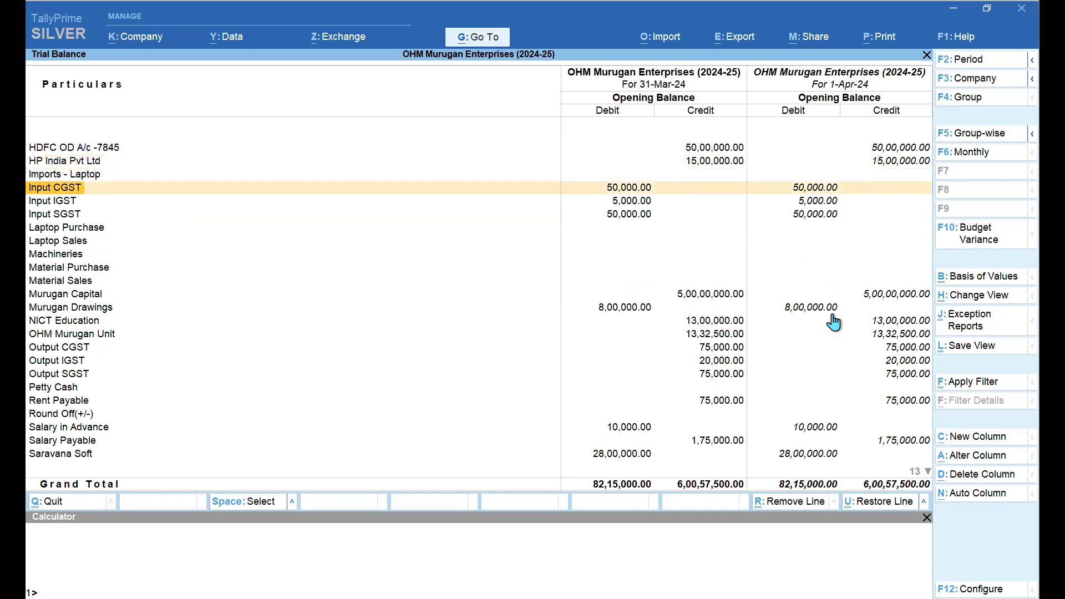
pyautogui.press('Down')
pyautogui.press('Down')
pyautogui.press('Down')
pyautogui.press('Down')
pyautogui.press('Down')
pyautogui.press('Down')
pyautogui.press('Down')
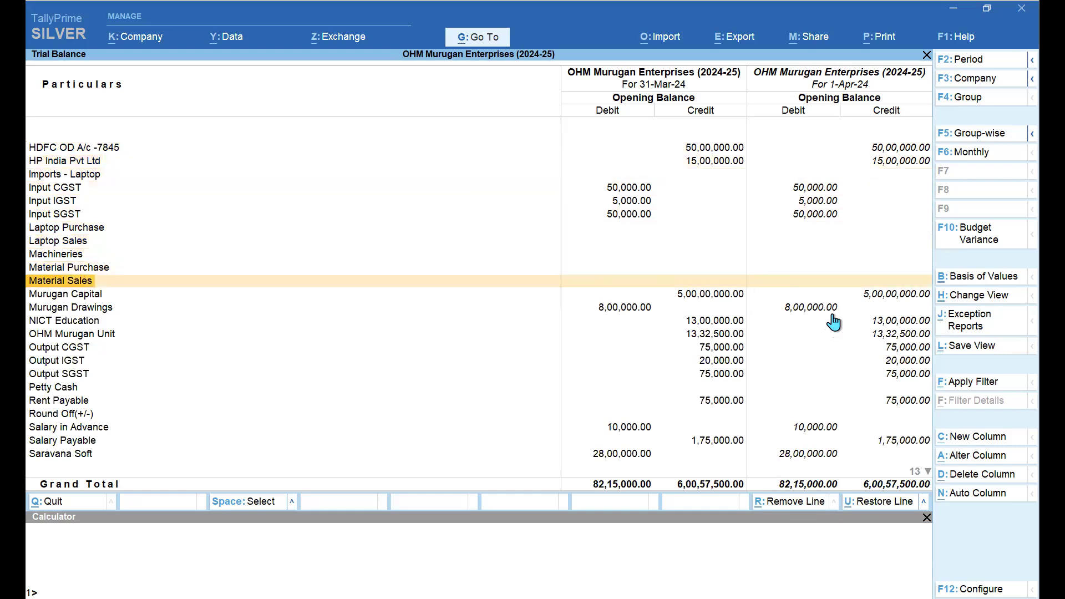
pyautogui.press('Down')
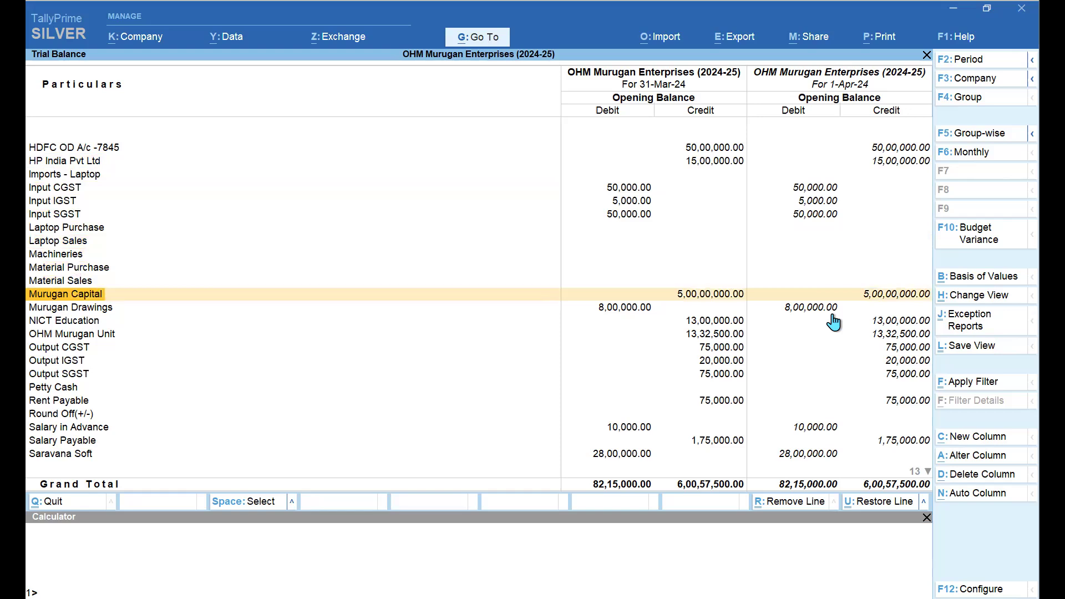
pyautogui.press('Down')
pyautogui.press('Down')
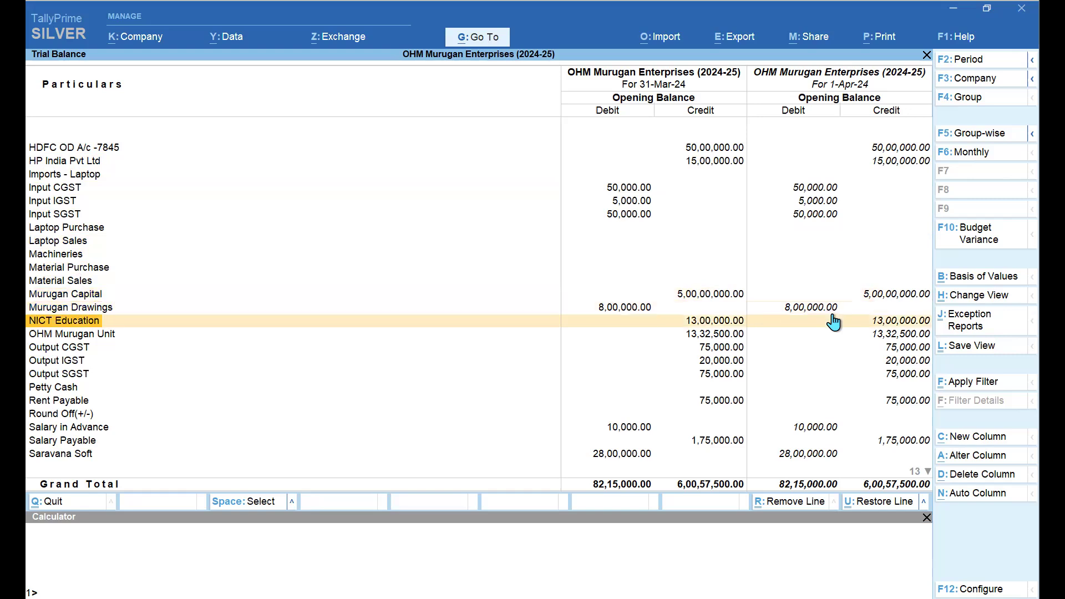
pyautogui.hotkey('shift', 'Down')
pyautogui.hotkey('shift', 'Down')
pyautogui.hotkey('shift', 'Down')
pyautogui.hotkey('shift', 'Down')
pyautogui.hotkey('shift', 'Down')
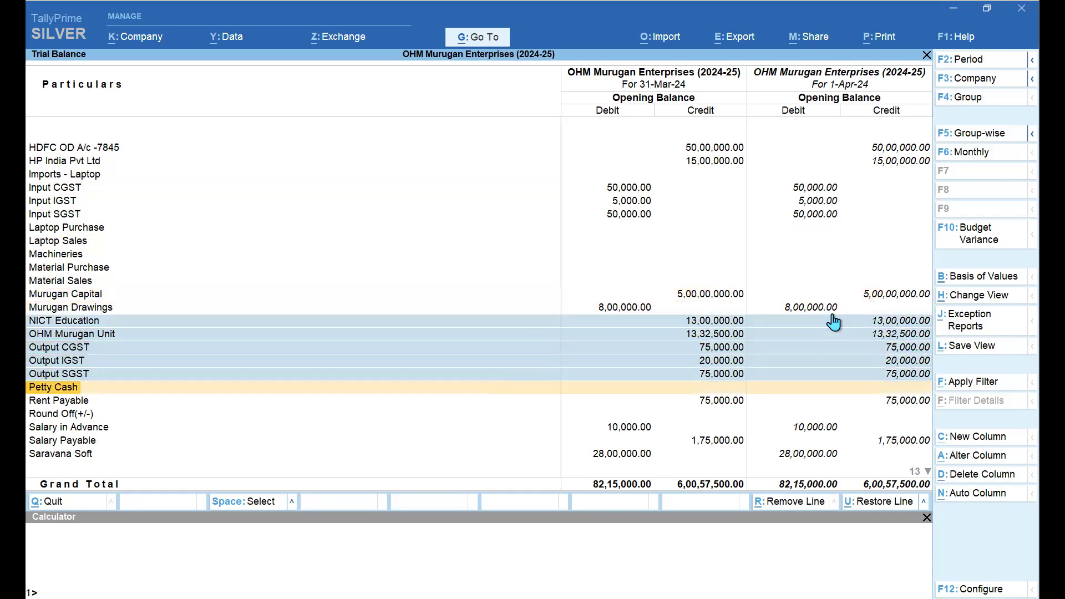
# Add the lines Laptop Purchase through Material Sales to the selection and remove all selected lines from the Trial Balance
pyautogui.press('Up')
pyautogui.press('Up')
pyautogui.press('Up')
pyautogui.press('Up')
pyautogui.press('Up')
pyautogui.press('Up')
pyautogui.press('Up')
pyautogui.press('Up')
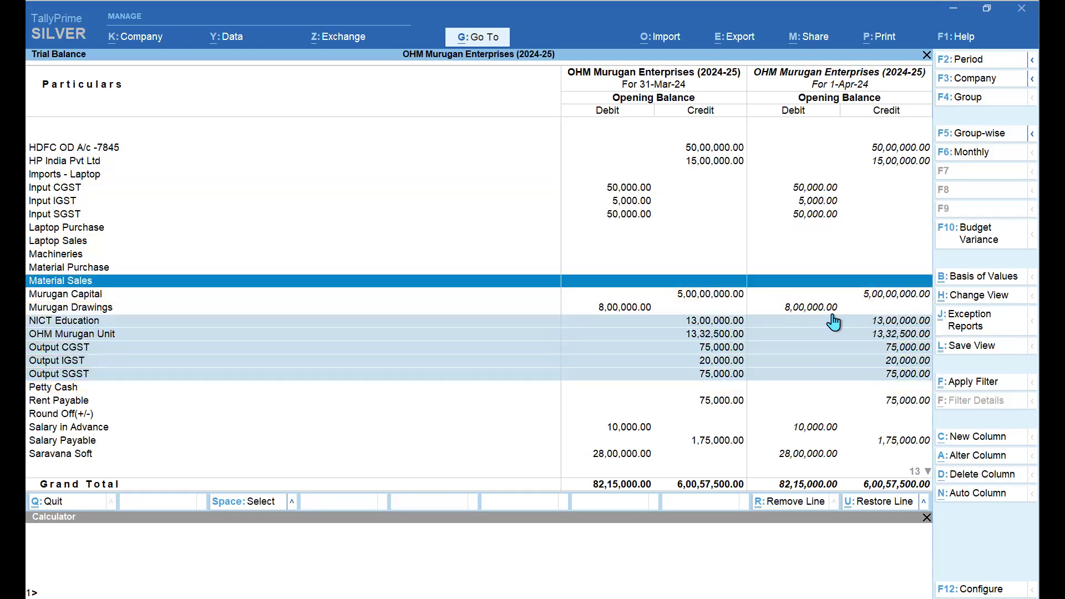
pyautogui.hotkey('shift', 'Up')
pyautogui.hotkey('shift', 'Up')
pyautogui.hotkey('shift', 'Up')
pyautogui.hotkey('shift', 'Up')
pyautogui.press('space')
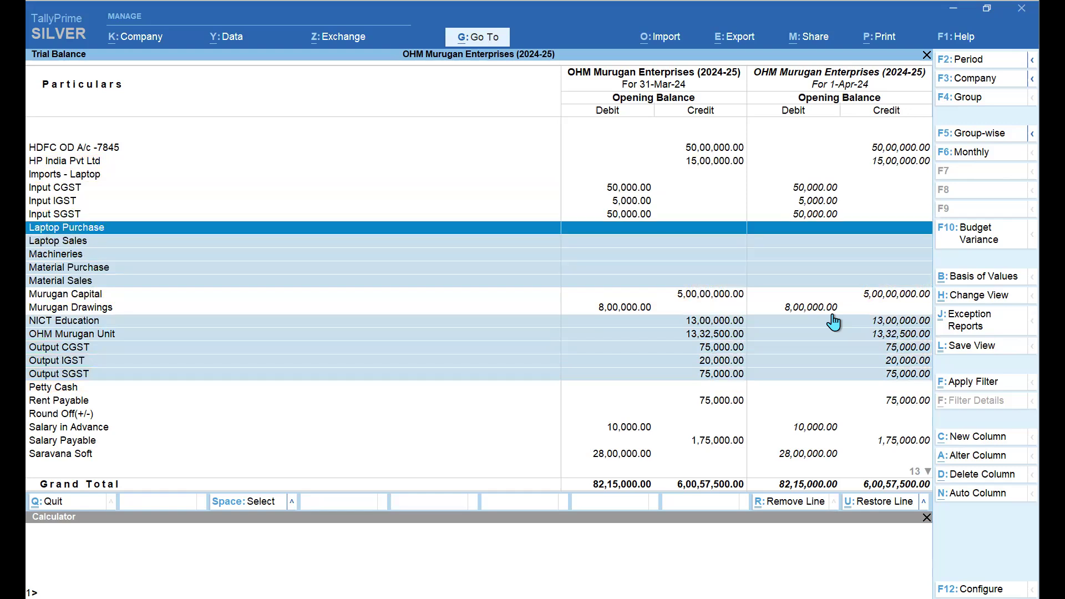
pyautogui.hotkey('ctrl', 'r')
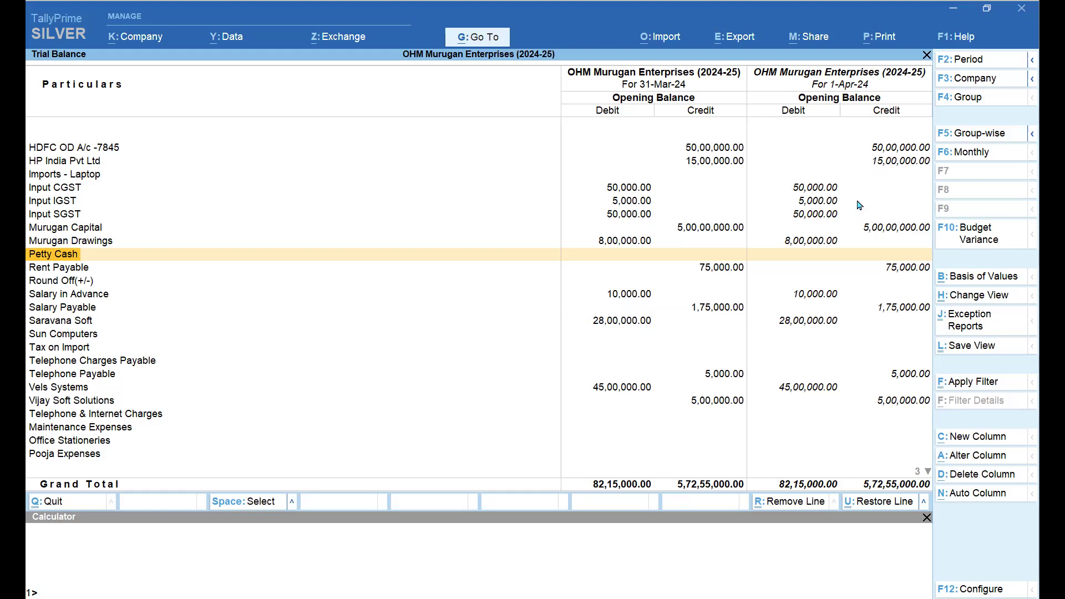
# Reopen the Trial Balance for 31-3-2024 only, and show it in detailed format
pyautogui.press('Escape')
pyautogui.press('Return')
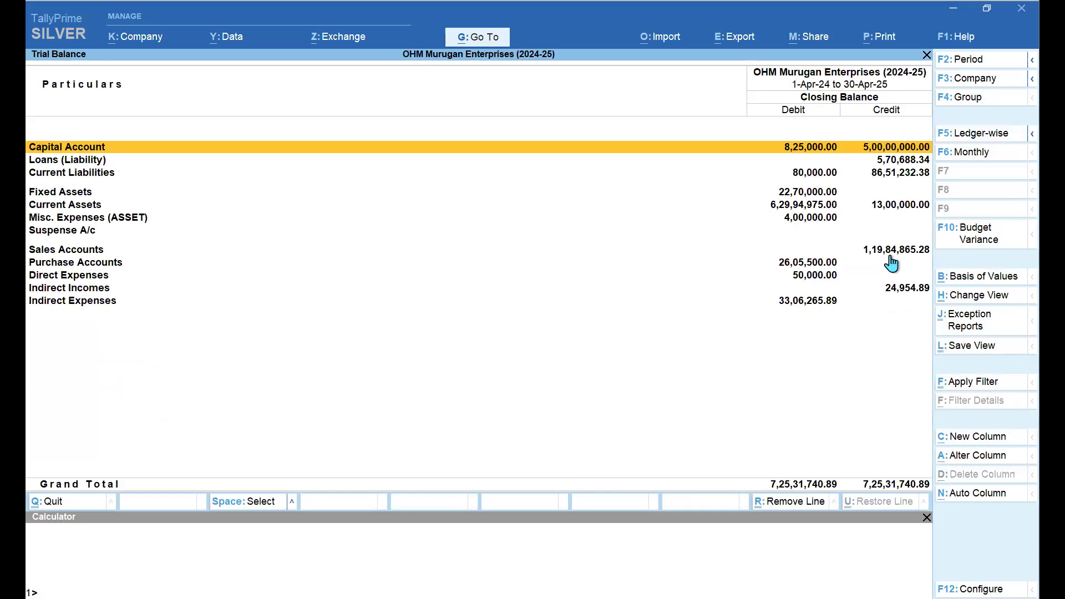
pyautogui.press('F2')
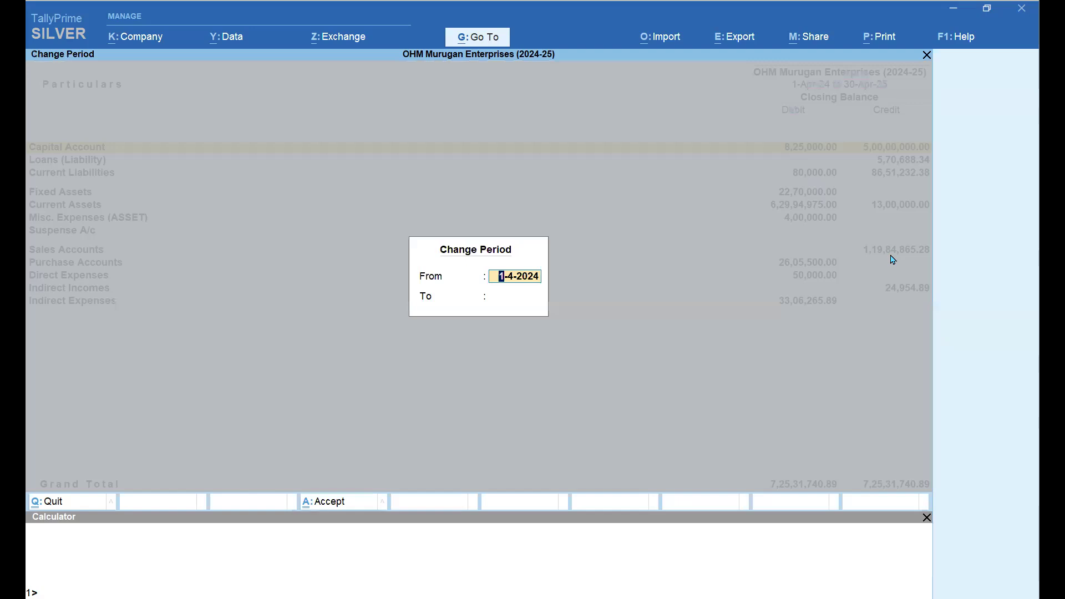
pyautogui.write('31.3.24')
pyautogui.press('Return')
pyautogui.write('31.3.2024')
pyautogui.press('Return')
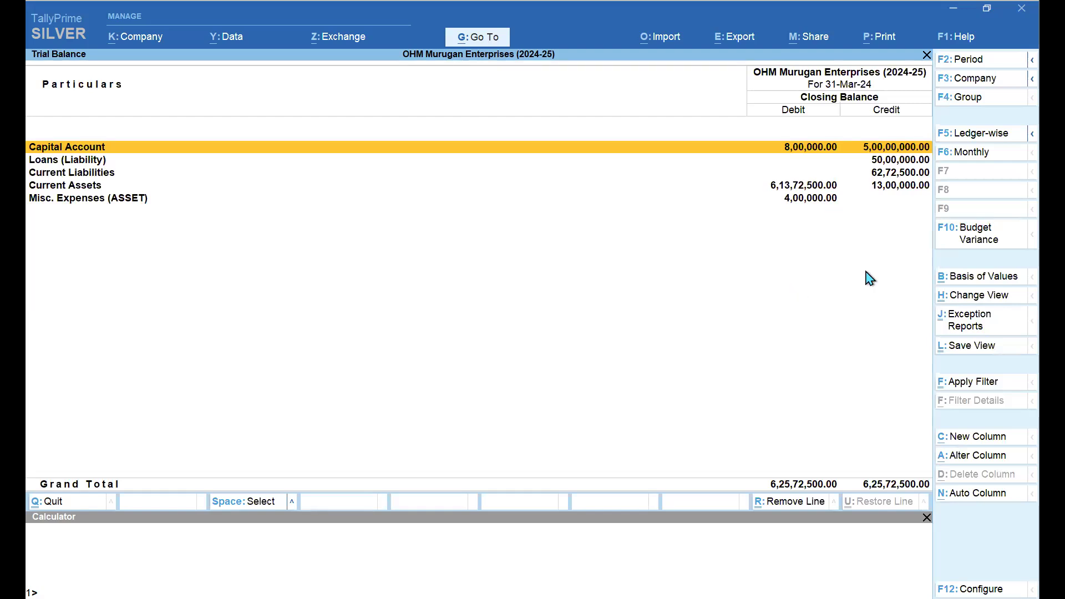
pyautogui.hotkey('alt', 'F5')
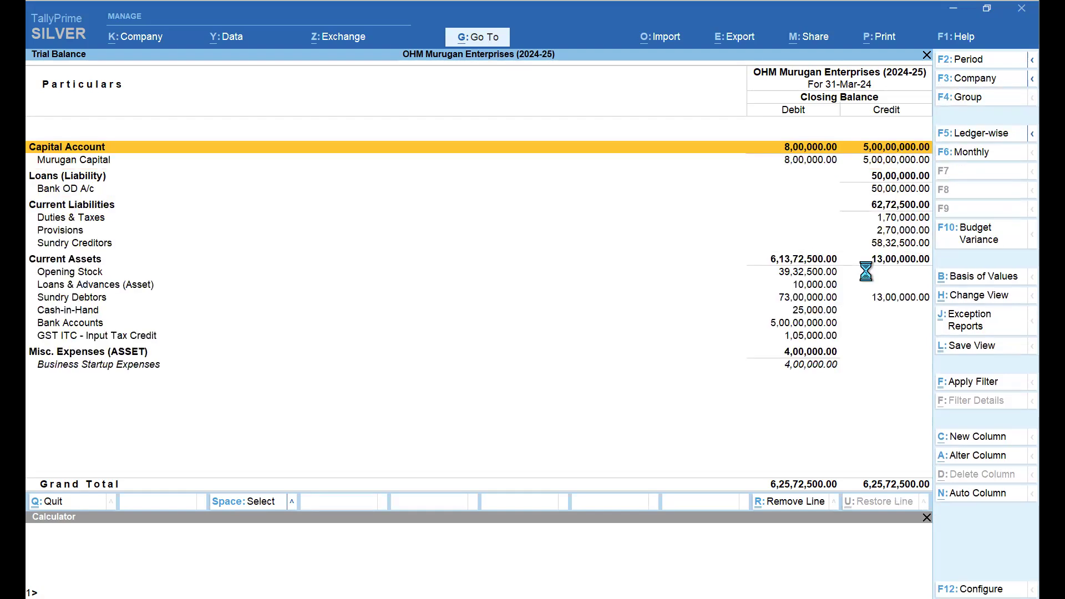
# Examine the closing balances of the groups and subgroups from Capital Account down to Business Startup Expenses
pyautogui.press('Down')
pyautogui.press('Down')
pyautogui.press('Down')
pyautogui.press('Down')
pyautogui.press('Down')
pyautogui.press('Down')
pyautogui.press('Down')
pyautogui.press('Down')
pyautogui.press('Down')
pyautogui.press('Down')
pyautogui.press('Down')
pyautogui.press('Down')
pyautogui.press('Down')
pyautogui.press('Down')
pyautogui.press('Down')
pyautogui.press('Down')
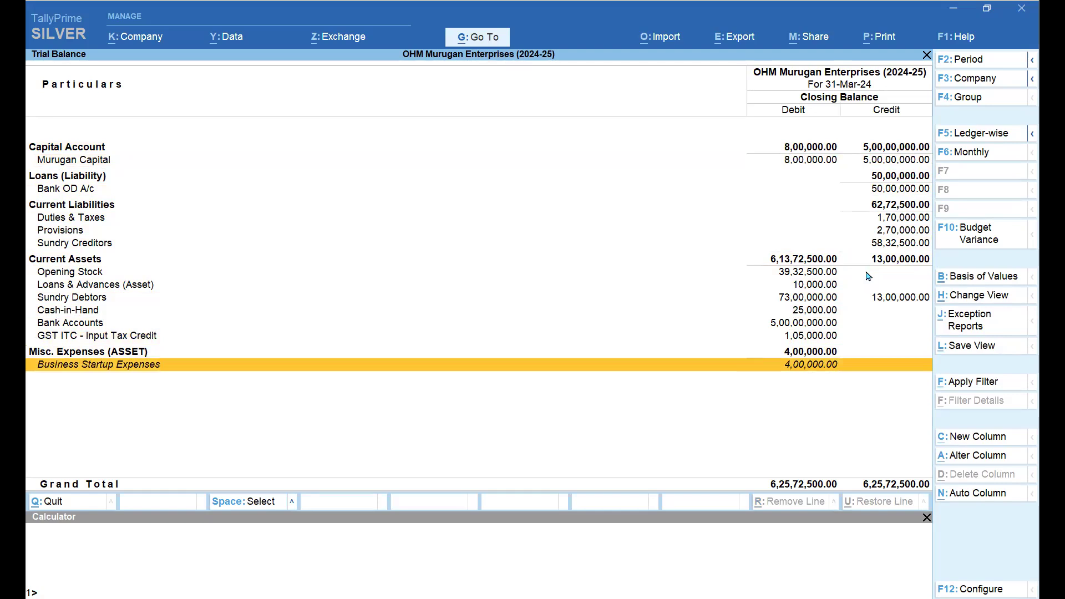
# Configure the Trial Balance to expand all levels in Detailed format
pyautogui.press('F12')
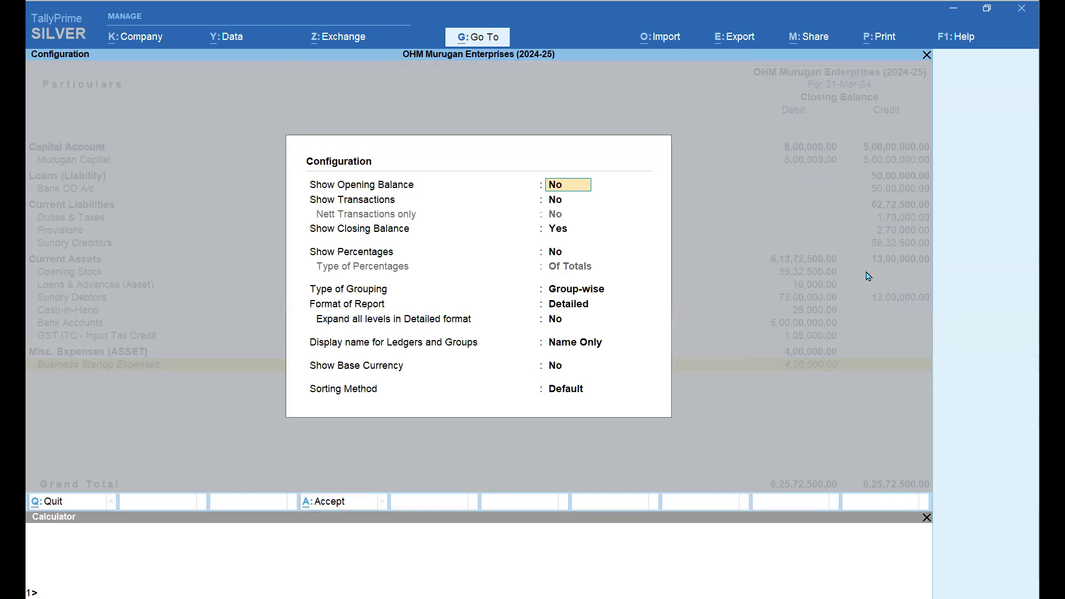
pyautogui.press('Return')
pyautogui.press('Return')
pyautogui.press('Return')
pyautogui.press('Return')
pyautogui.press('Return')
pyautogui.press('Return')
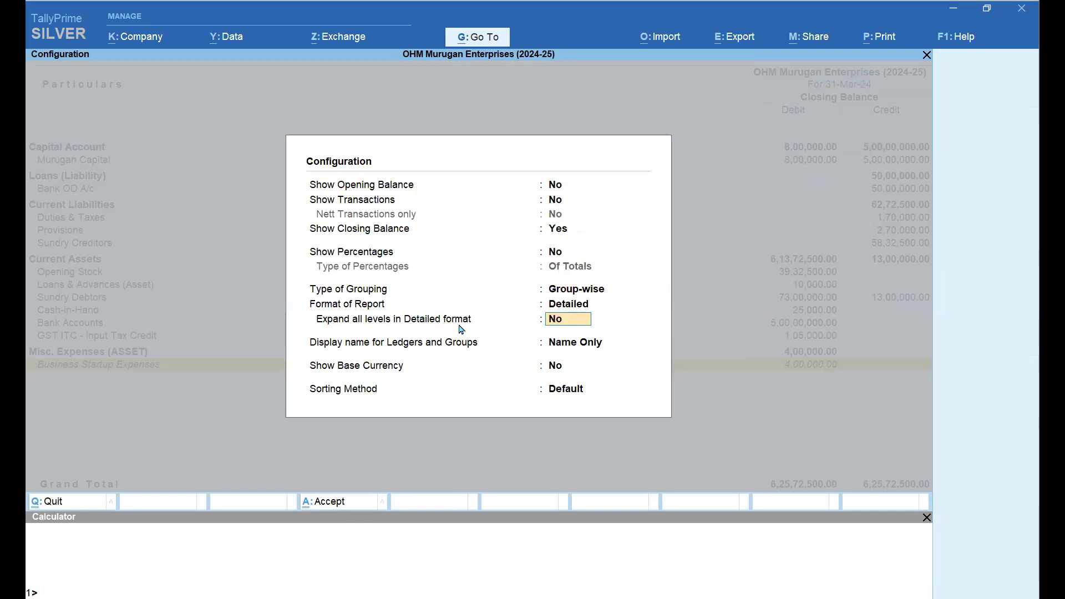
pyautogui.press('BackSpace')
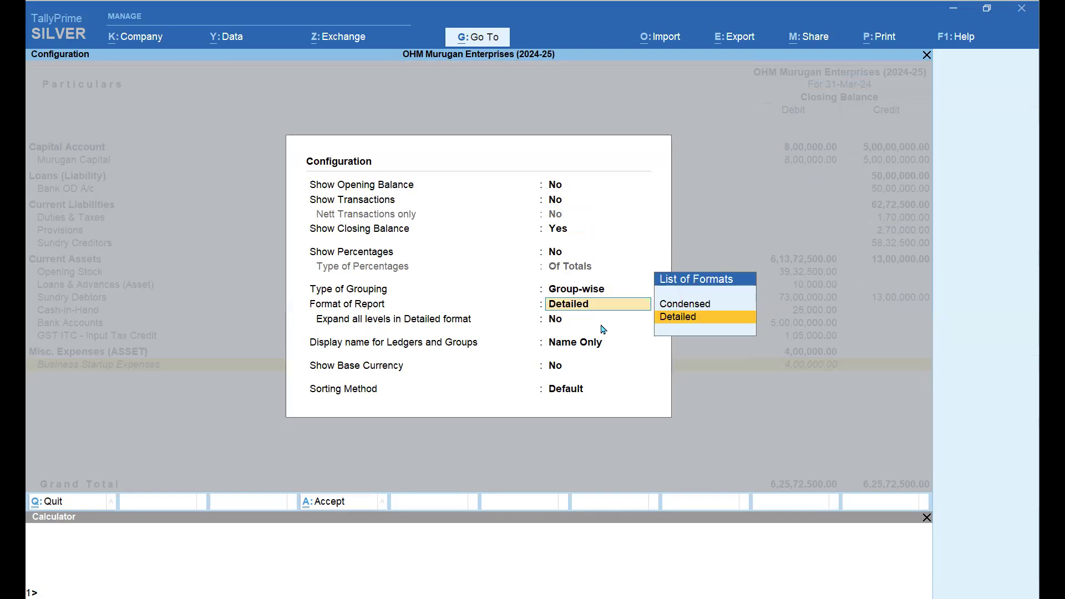
pyautogui.press('Return')
pyautogui.write('Y')
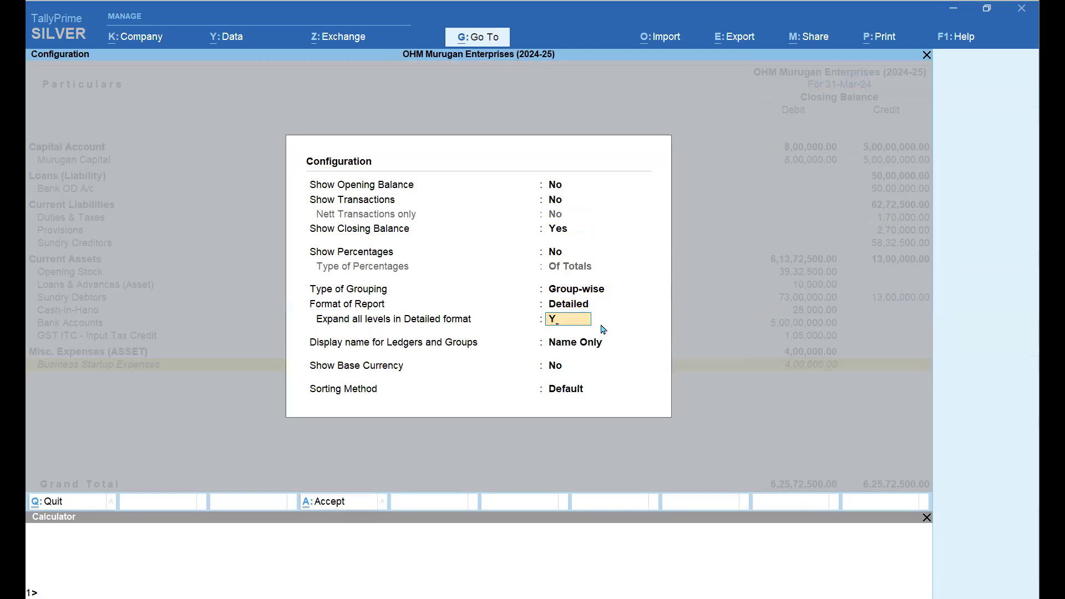
pyautogui.press('Return')
pyautogui.press('Return')
pyautogui.press('Return')
pyautogui.press('Return')
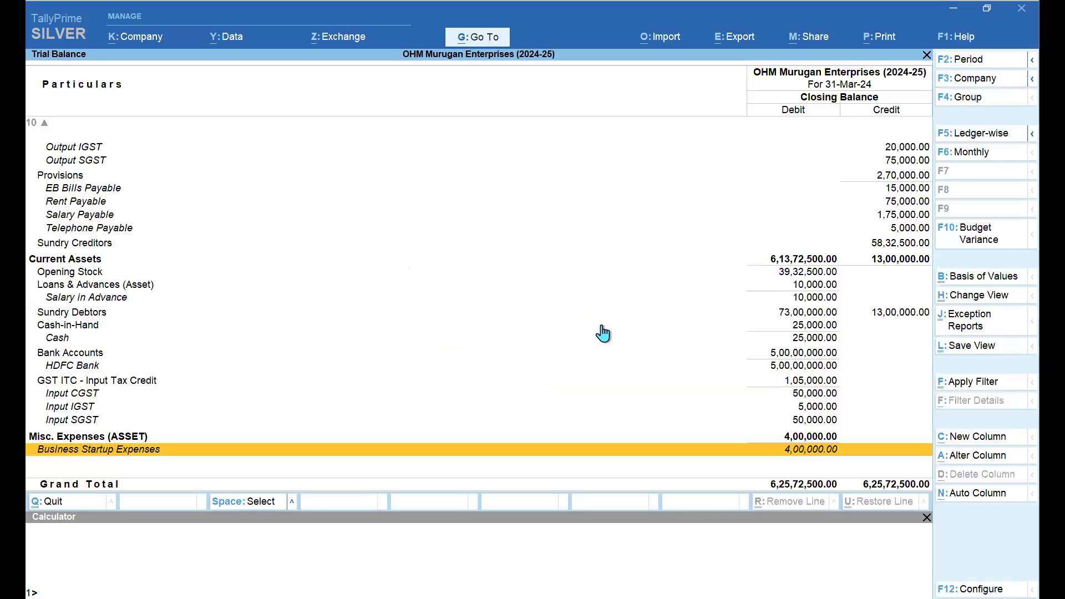
# Examine the expanded ledger balances from Business Startup Expenses back up to Capital Account
pyautogui.press('Up')
pyautogui.press('Up')
pyautogui.press('Up')
pyautogui.press('Up')
pyautogui.press('Up')
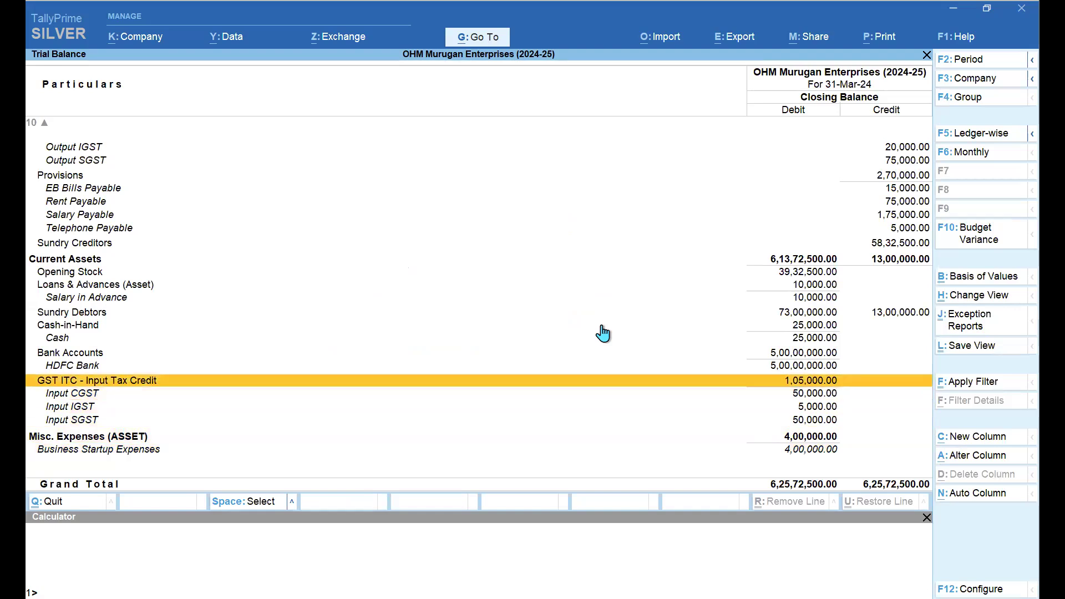
pyautogui.press('Up')
pyautogui.press('Up')
pyautogui.press('Up')
pyautogui.press('Up')
pyautogui.press('Up')
pyautogui.press('Up')
pyautogui.press('Up')
pyautogui.press('Up')
pyautogui.press('Up')
pyautogui.press('Up')
pyautogui.press('Up')
pyautogui.press('Up')
pyautogui.press('Up')
pyautogui.press('Up')
pyautogui.press('Up')
pyautogui.press('Up')
pyautogui.press('Up')
pyautogui.press('Up')
pyautogui.press('Up')
pyautogui.press('Up')
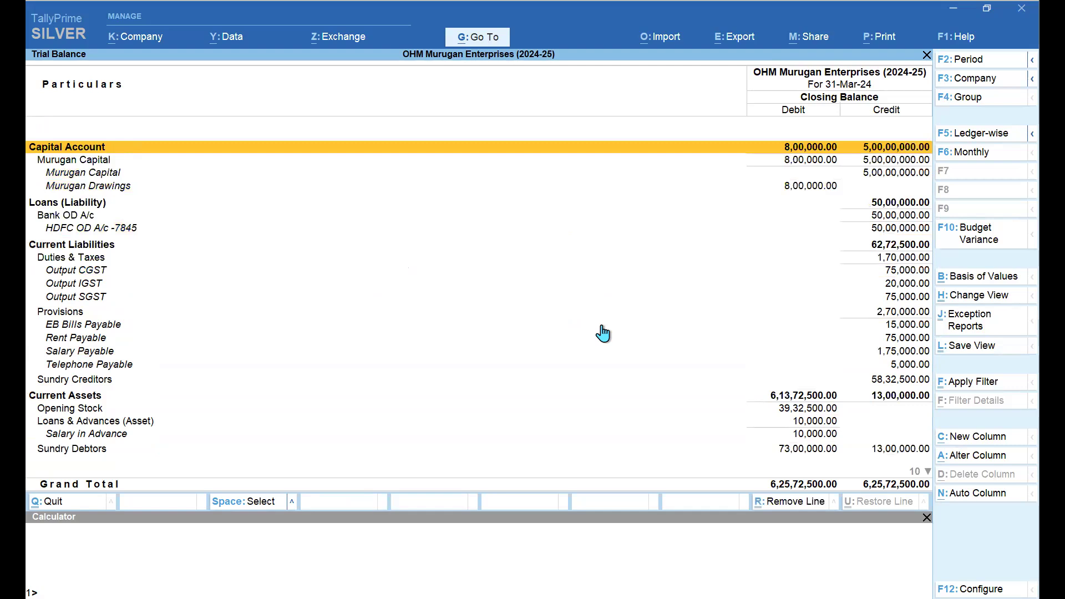
# Expand the Sundry Creditors group under Current Liabilities to list its individual ledgers
pyautogui.press('Down')
pyautogui.press('Down')
pyautogui.press('Down')
pyautogui.press('Down')
pyautogui.press('Down')
pyautogui.press('Down')
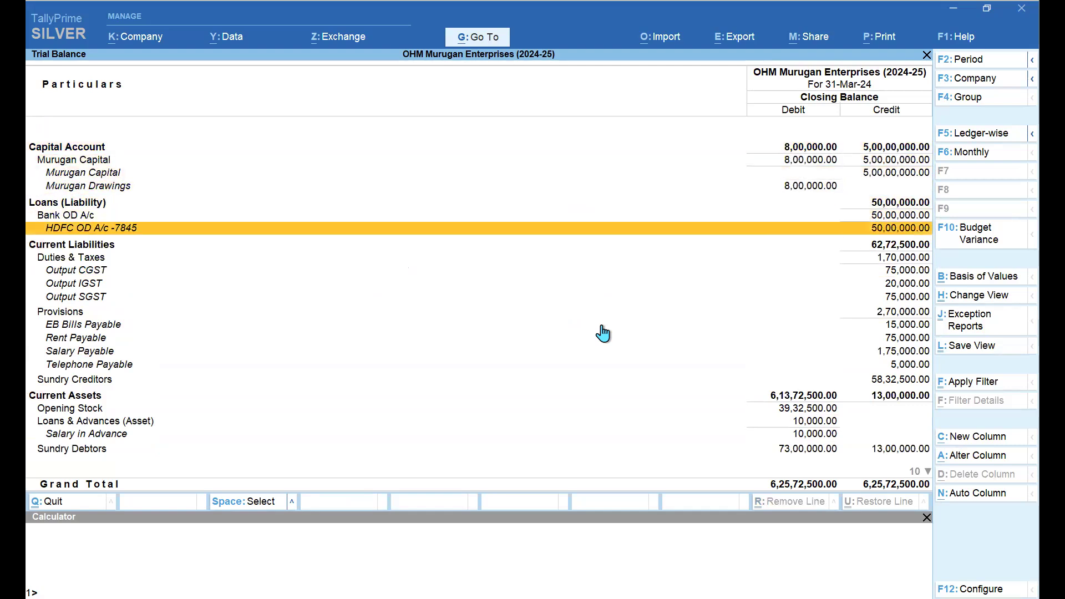
pyautogui.press('Down')
pyautogui.press('Down')
pyautogui.press('Down')
pyautogui.press('Down')
pyautogui.press('Down')
pyautogui.press('Down')
pyautogui.press('Down')
pyautogui.press('Down')
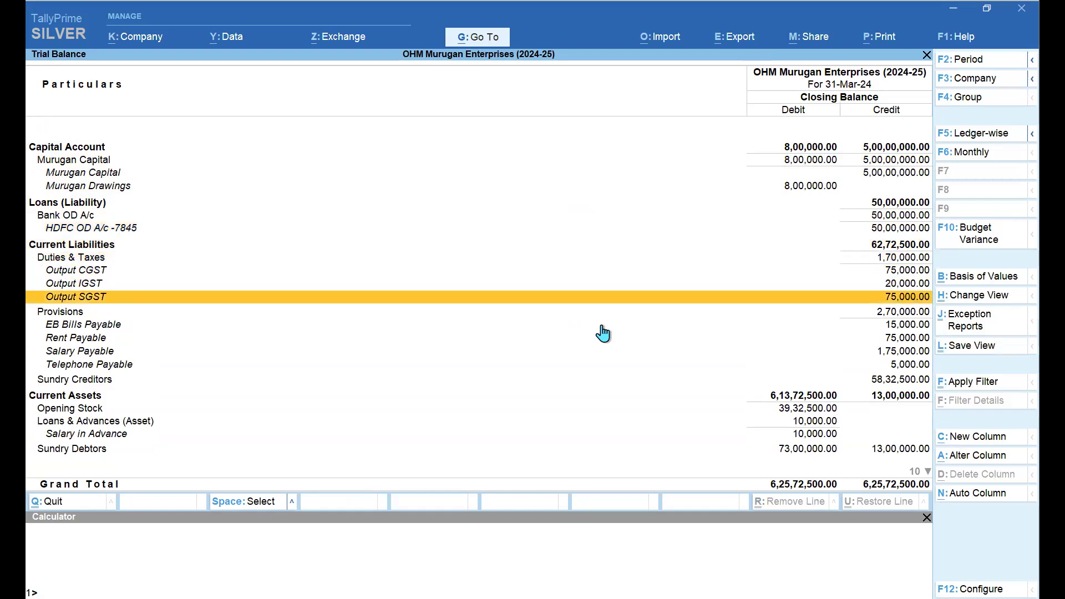
pyautogui.press('Down')
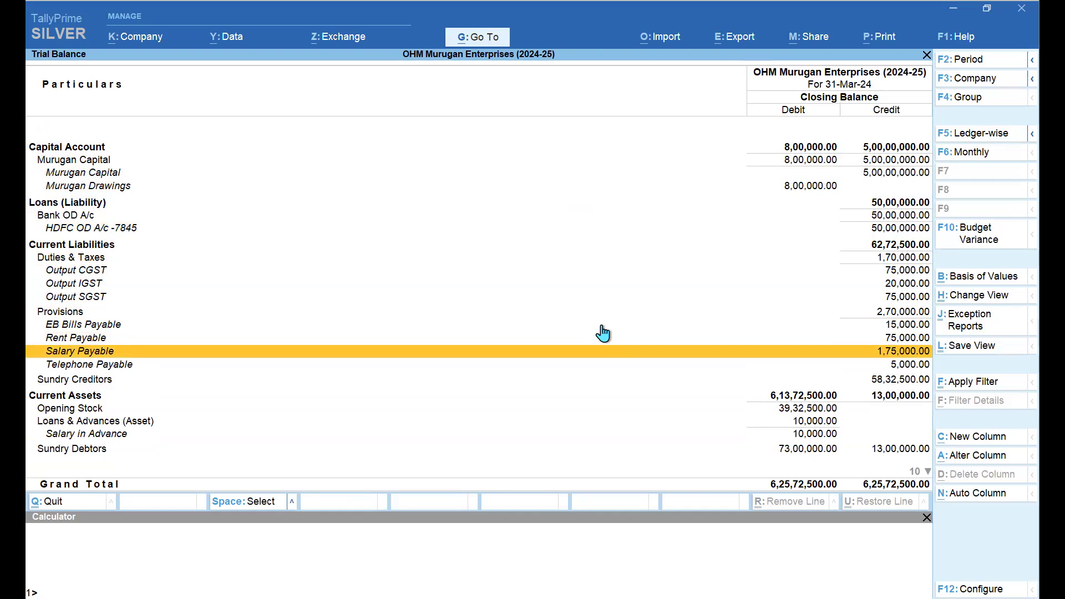
pyautogui.press('Down')
pyautogui.press('Down')
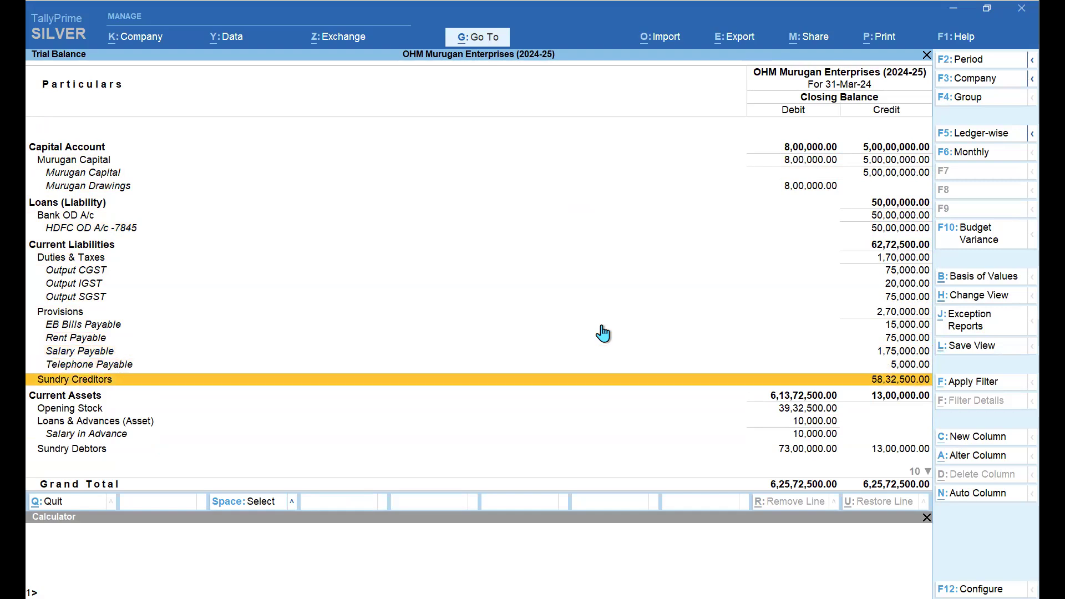
pyautogui.hotkey('shift', 'Return')
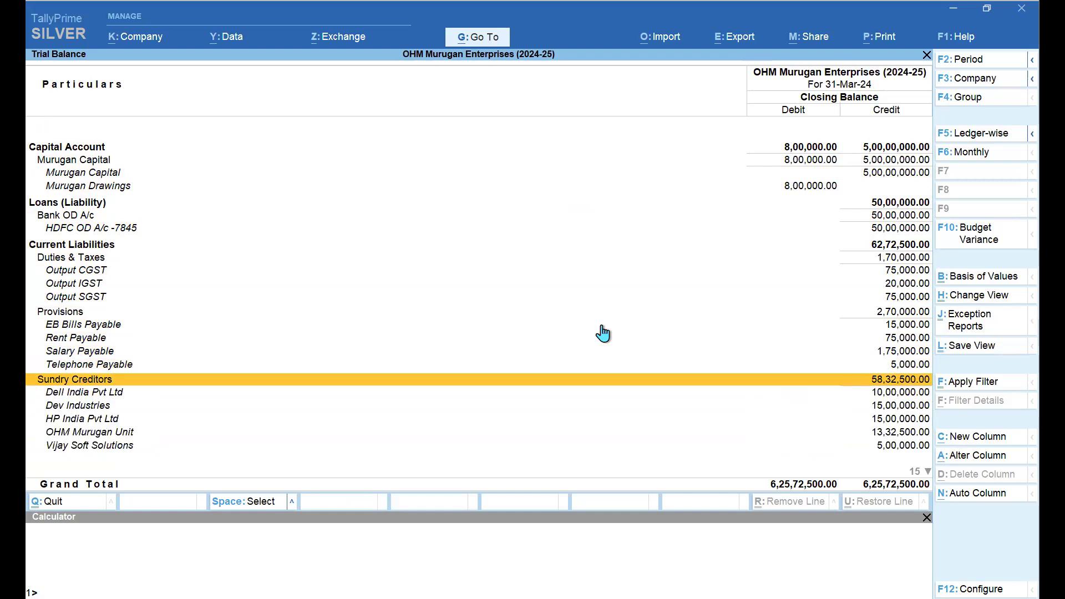
# Examine the closing balances of the ledgers under Sundry Creditors, from Dell India Pvt Ltd to Vijay Soft Solutions
pyautogui.press('Down')
pyautogui.press('Down')
pyautogui.press('Down')
pyautogui.press('Down')
pyautogui.press('Down')
pyautogui.press('Down')
pyautogui.press('Down')
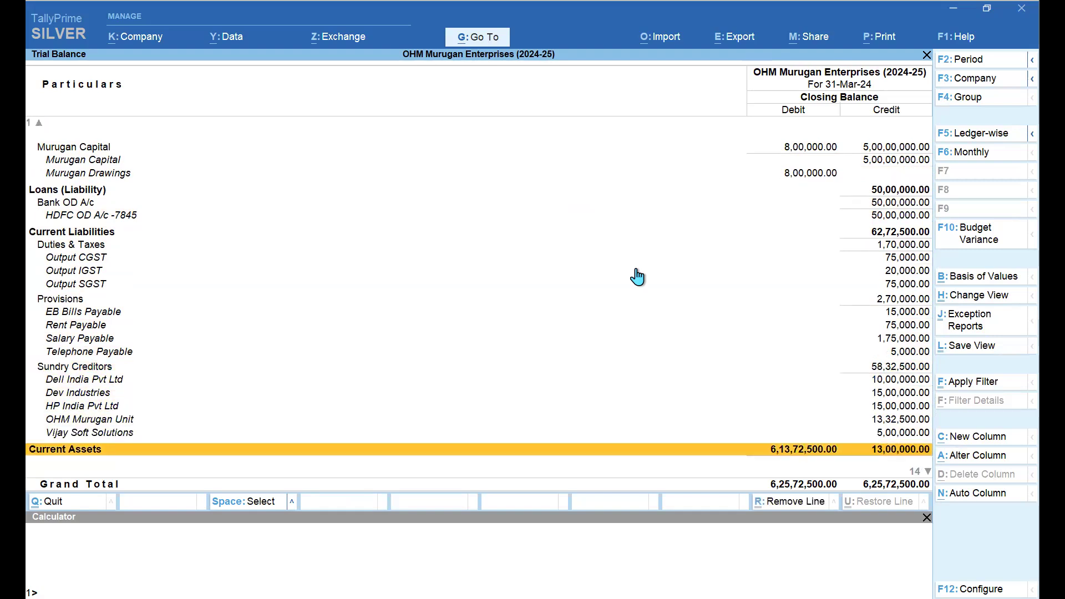
pyautogui.press('Up')
pyautogui.press('Up')
pyautogui.press('Up')
pyautogui.press('Up')
pyautogui.press('Up')
pyautogui.press('Up')
pyautogui.press('Up')
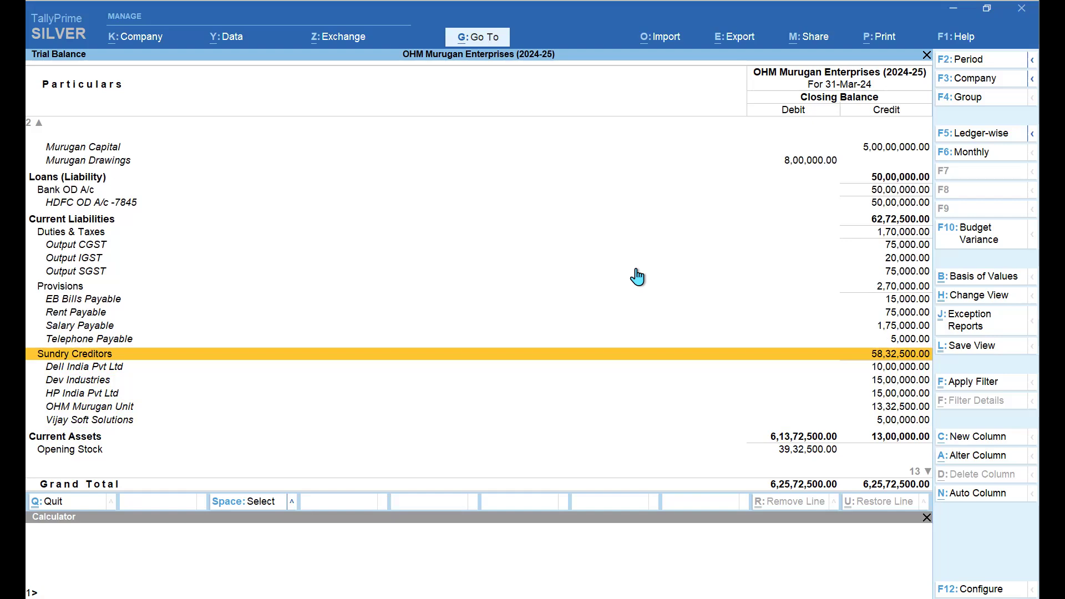
# Expand the Sundry Debtors group under Current Assets to list its individual ledgers
pyautogui.press('Down')
pyautogui.press('Down')
pyautogui.press('Down')
pyautogui.press('Down')
pyautogui.press('Down')
pyautogui.press('Down')
pyautogui.press('Down')
pyautogui.press('Down')
pyautogui.press('Down')
pyautogui.press('Down')
pyautogui.press('Down')
pyautogui.press('Down')
pyautogui.press('Down')
pyautogui.press('Down')
pyautogui.press('Down')
pyautogui.press('Down')
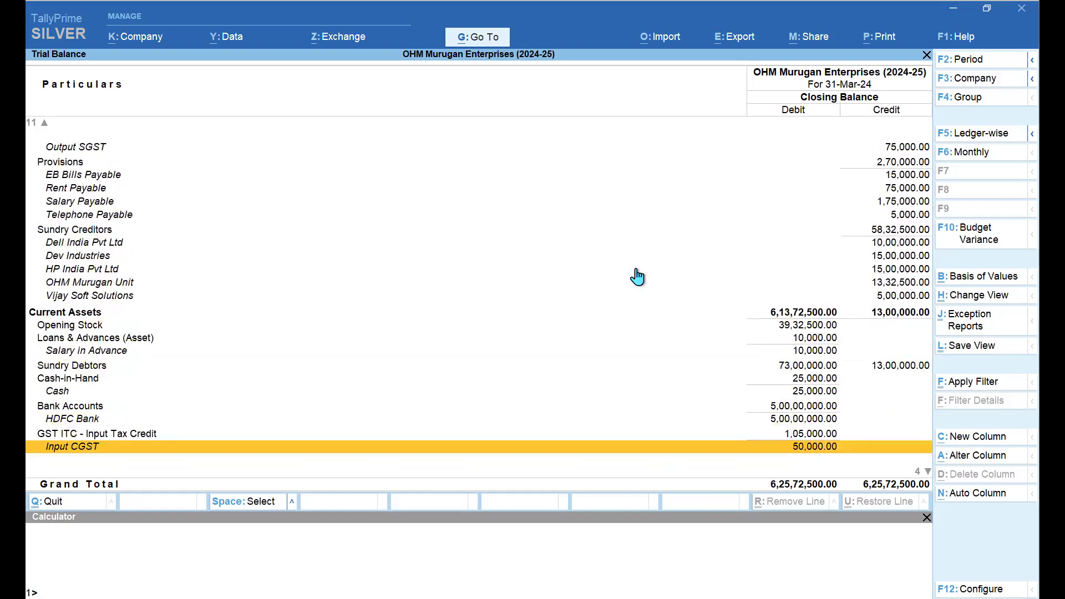
pyautogui.press('Up')
pyautogui.press('Up')
pyautogui.press('Up')
pyautogui.press('Up')
pyautogui.press('Up')
pyautogui.press('Up')
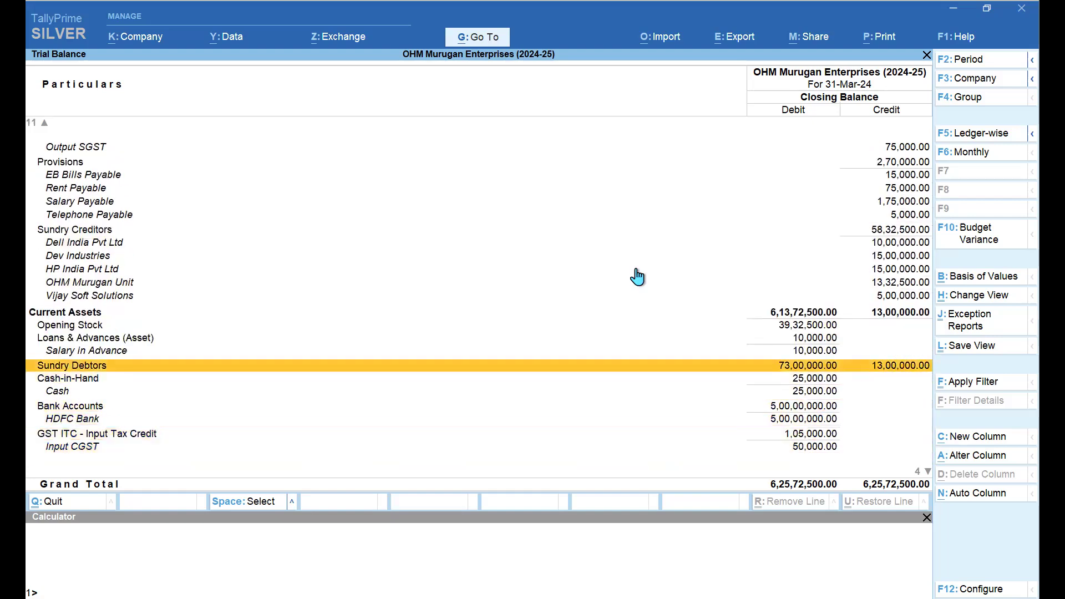
pyautogui.hotkey('shift', 'Return')
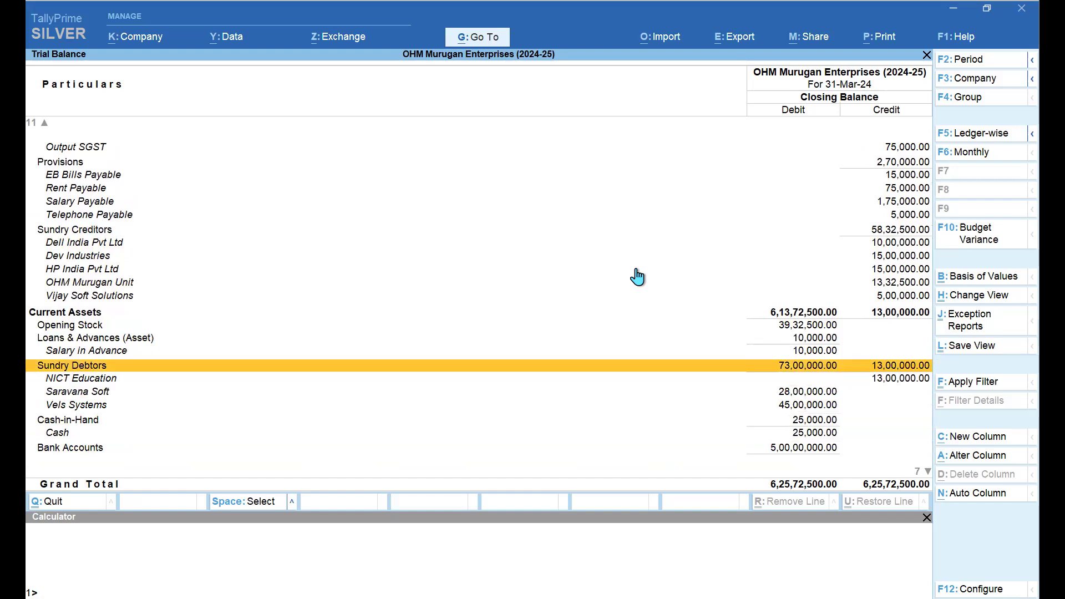
# Examine the Sundry Debtors ledgers, and review the expanded Trial Balance back up to Capital Account
pyautogui.press('Down')
pyautogui.press('Down')
pyautogui.press('Down')
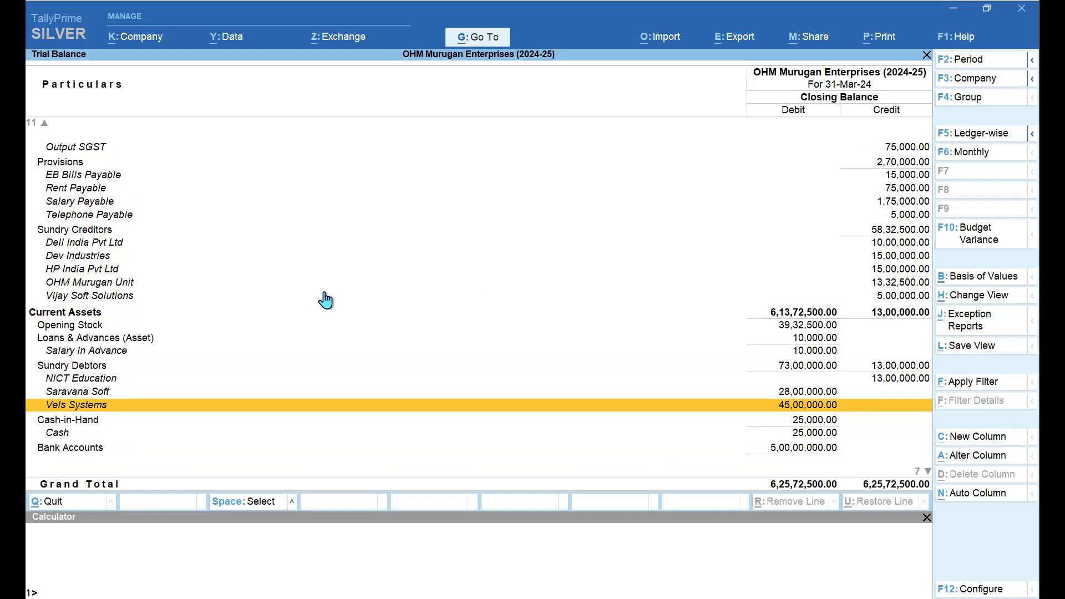
pyautogui.press('Up')
pyautogui.press('Up')
pyautogui.press('Up')
pyautogui.press('Up')
pyautogui.press('Up')
pyautogui.press('Up')
pyautogui.press('Up')
pyautogui.press('Up')
pyautogui.press('Up')
pyautogui.press('Up')
pyautogui.press('Up')
pyautogui.press('Up')
pyautogui.press('Up')
pyautogui.press('Up')
pyautogui.press('Up')
pyautogui.press('Up')
pyautogui.press('Up')
pyautogui.press('Up')
pyautogui.press('Up')
pyautogui.press('Up')
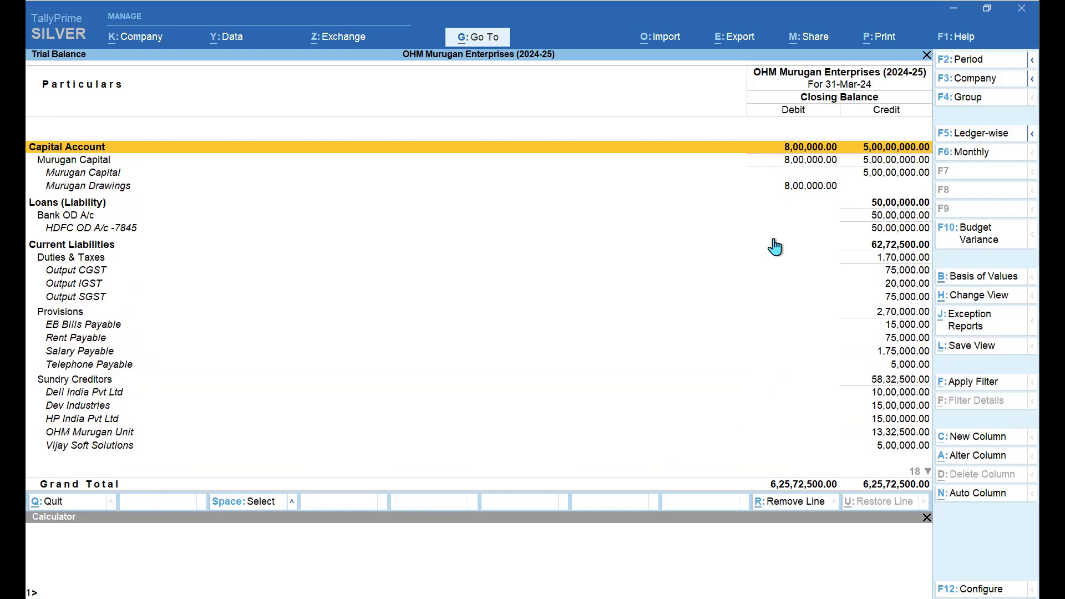
# Check the option to expand all levels in Detailed format in the Trial Balance configuration, keeping it at Yes
pyautogui.press('F12')
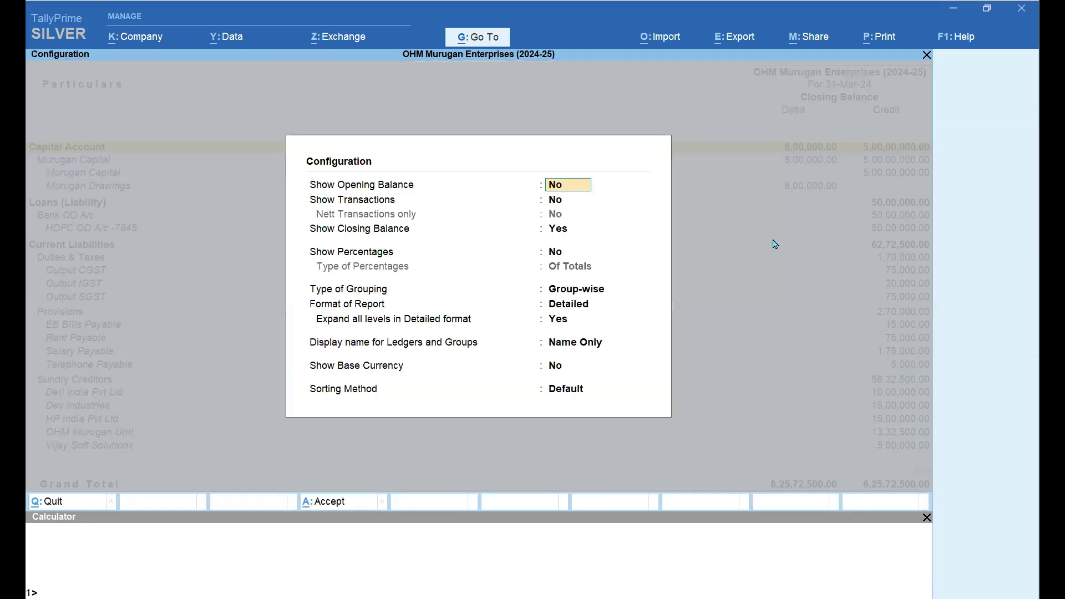
pyautogui.click(560, 320)
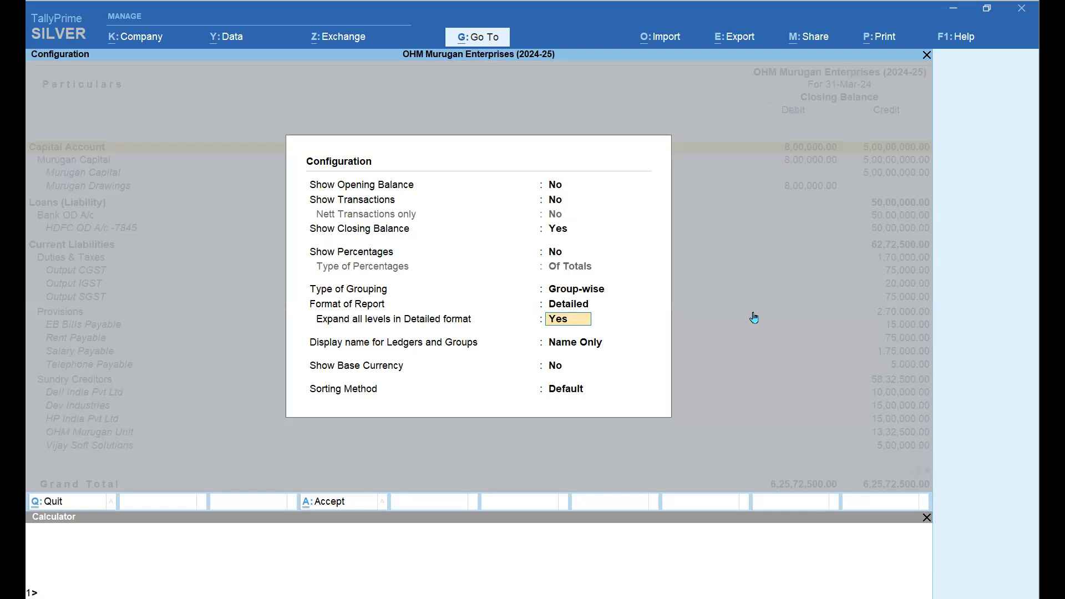
pyautogui.press('Return')
pyautogui.press('Return')
pyautogui.press('Return')
pyautogui.press('Return')
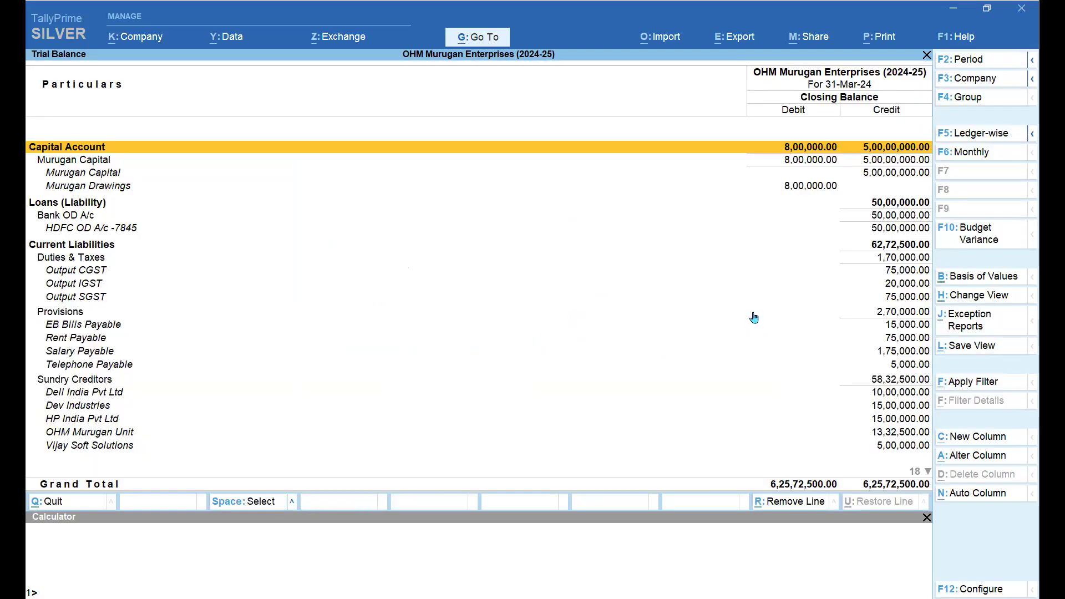
# Examine the 31-Mar-24 closing balances from Capital Account through Provisions down to Sundry Creditors
pyautogui.press('Down')
pyautogui.press('Down')
pyautogui.press('Down')
pyautogui.press('Down')
pyautogui.press('Down')
pyautogui.press('Down')
pyautogui.press('Down')
pyautogui.press('Down')
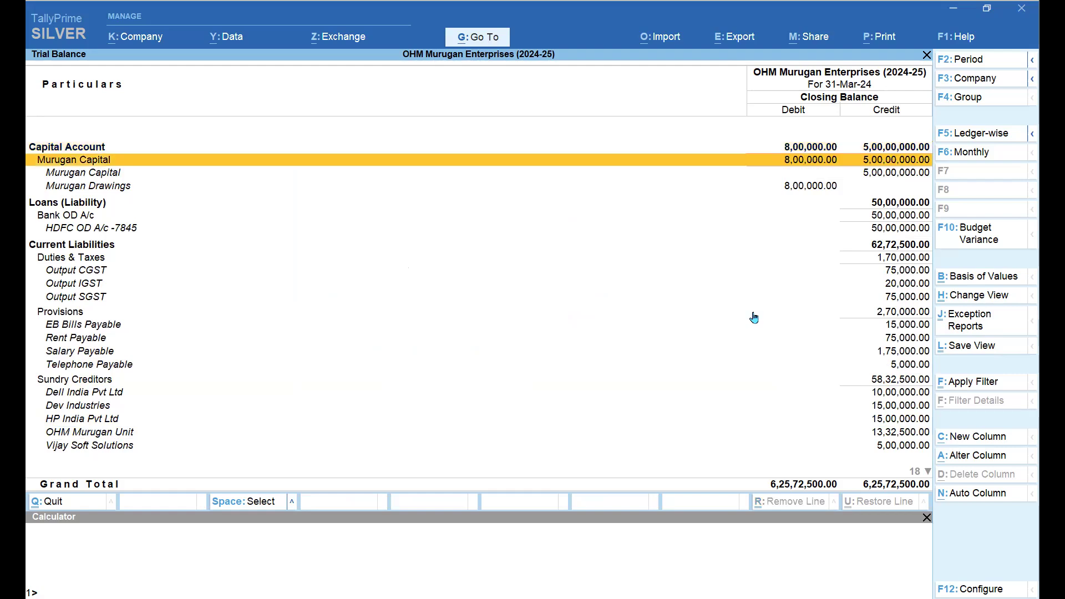
pyautogui.click(753, 314)
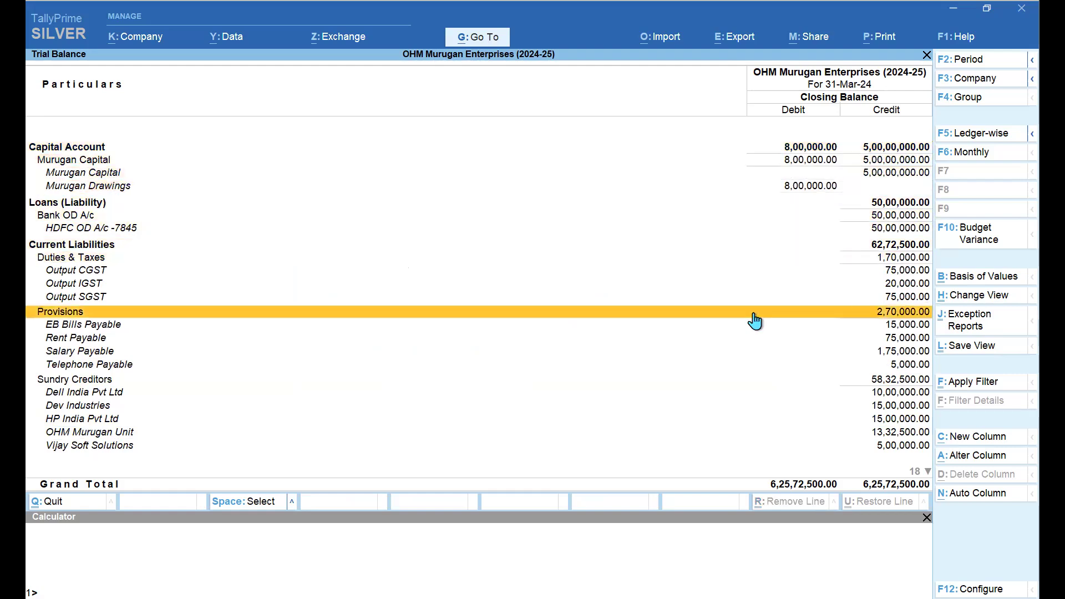
pyautogui.press('Down')
pyautogui.press('Down')
pyautogui.press('Down')
pyautogui.press('Down')
pyautogui.press('Down')
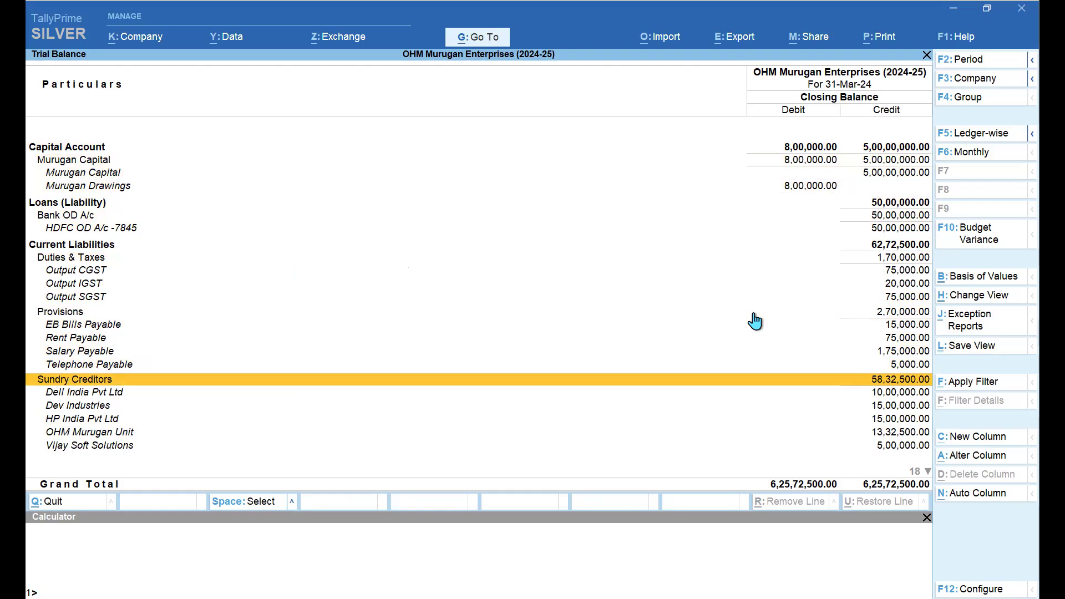
# Recheck the expand-all-levels option in the report configuration and leave without saving any change
pyautogui.press('F12')
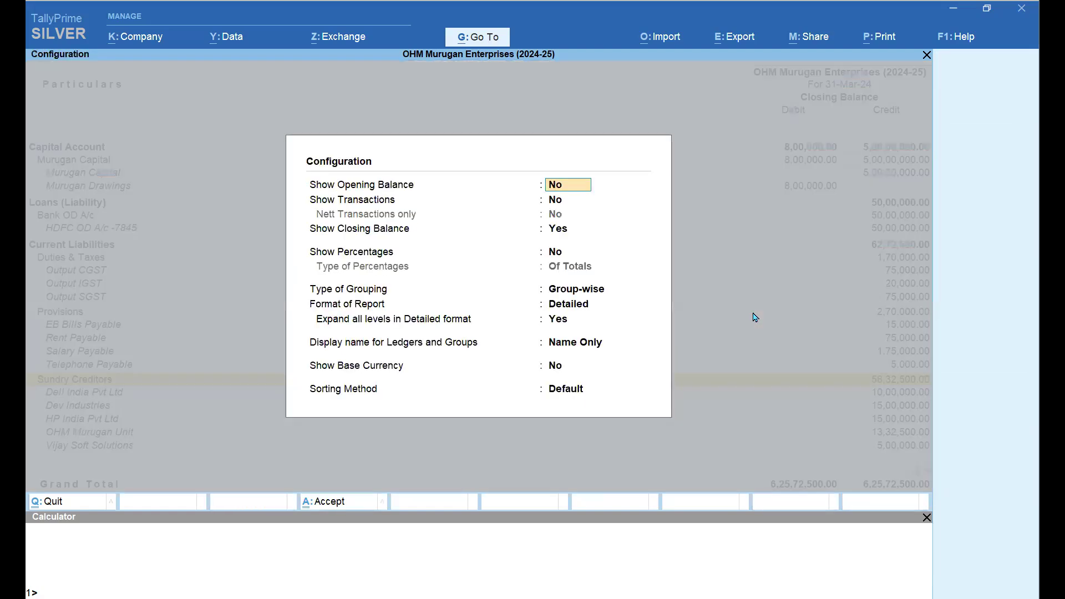
pyautogui.click(568, 324)
pyautogui.press('BackSpace')
pyautogui.press('BackSpace')
pyautogui.press('BackSpace')
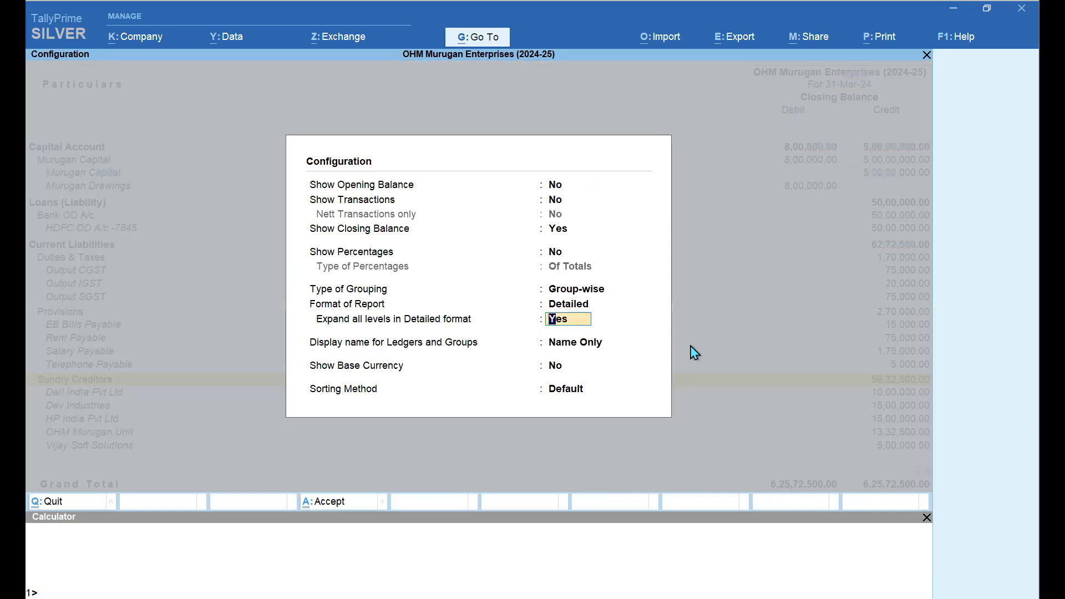
pyautogui.press('Escape')
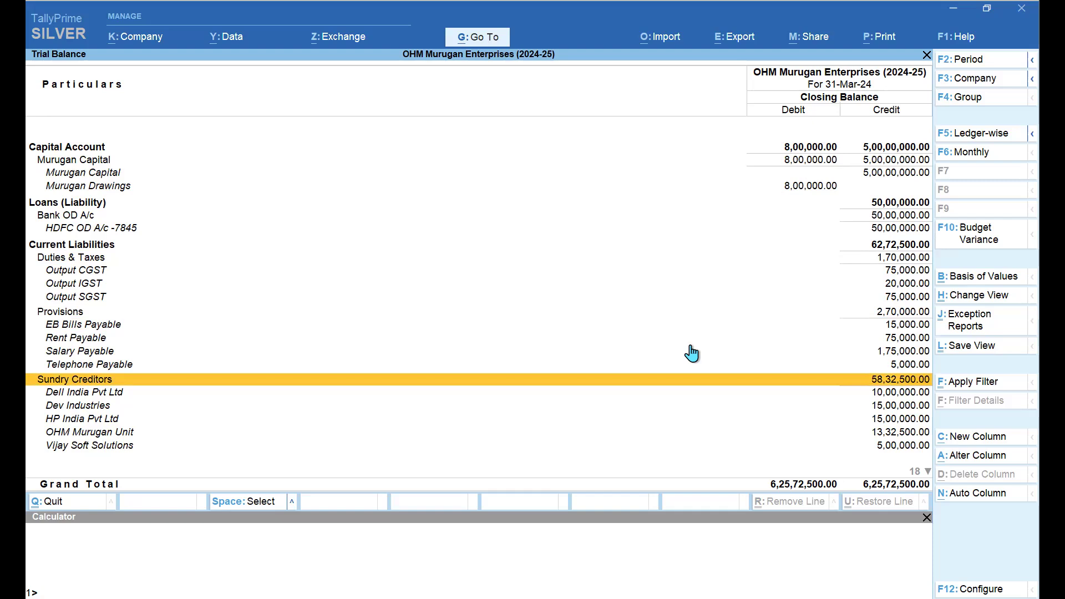
# Reopen the Trial Balance for 1-Apr-24 to 30-Apr-25 and set its format to Detailed with all levels expanded
pyautogui.press('Escape')
pyautogui.press('Return')
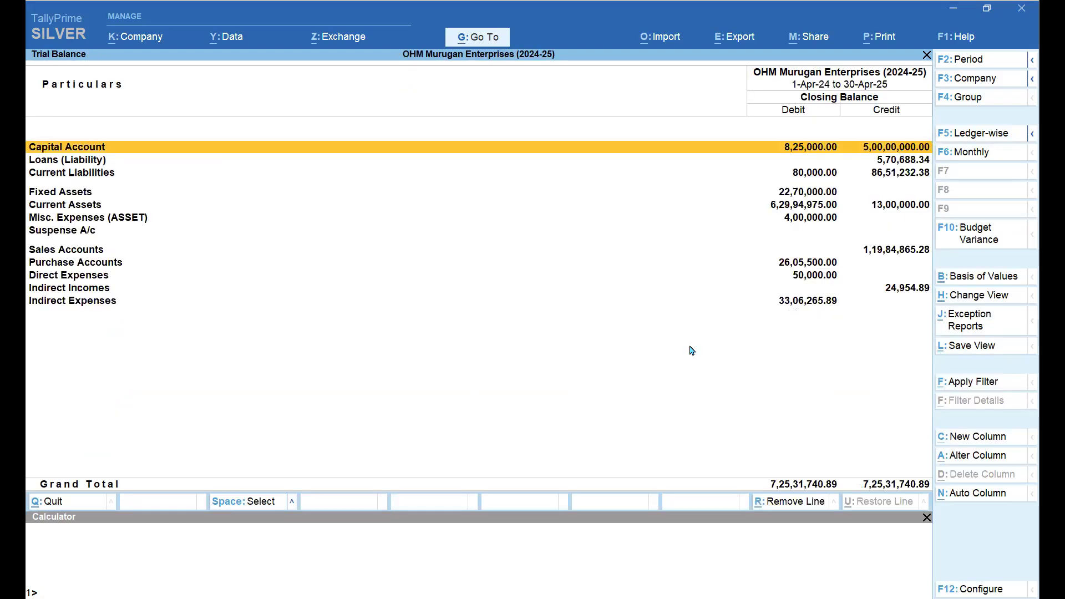
pyautogui.press('F12')
pyautogui.press('Down')
pyautogui.press('Down')
pyautogui.press('Down')
pyautogui.press('Down')
pyautogui.press('Down')
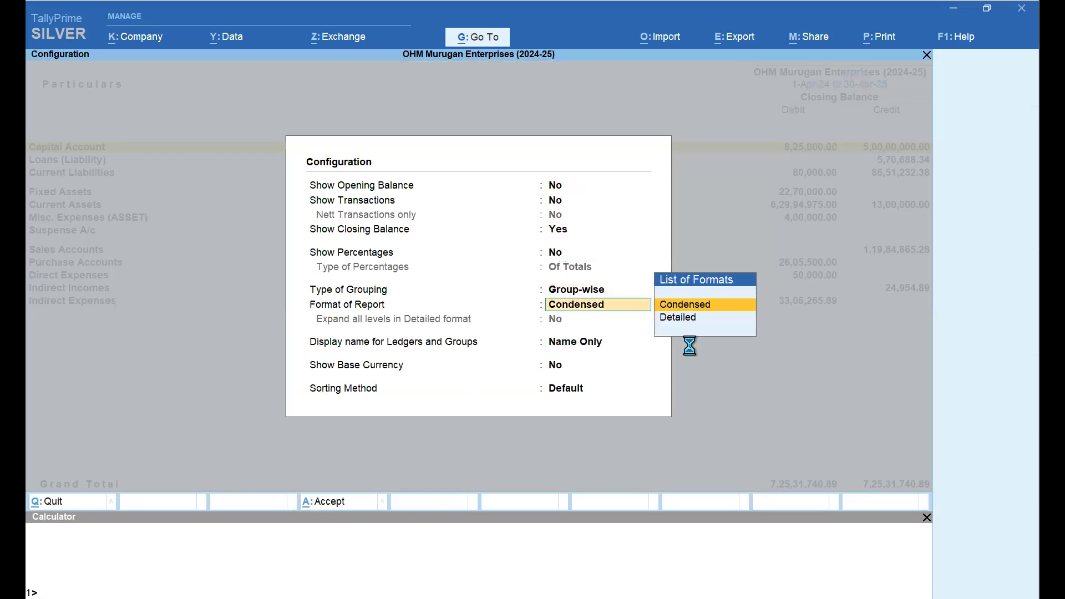
pyautogui.write('c')
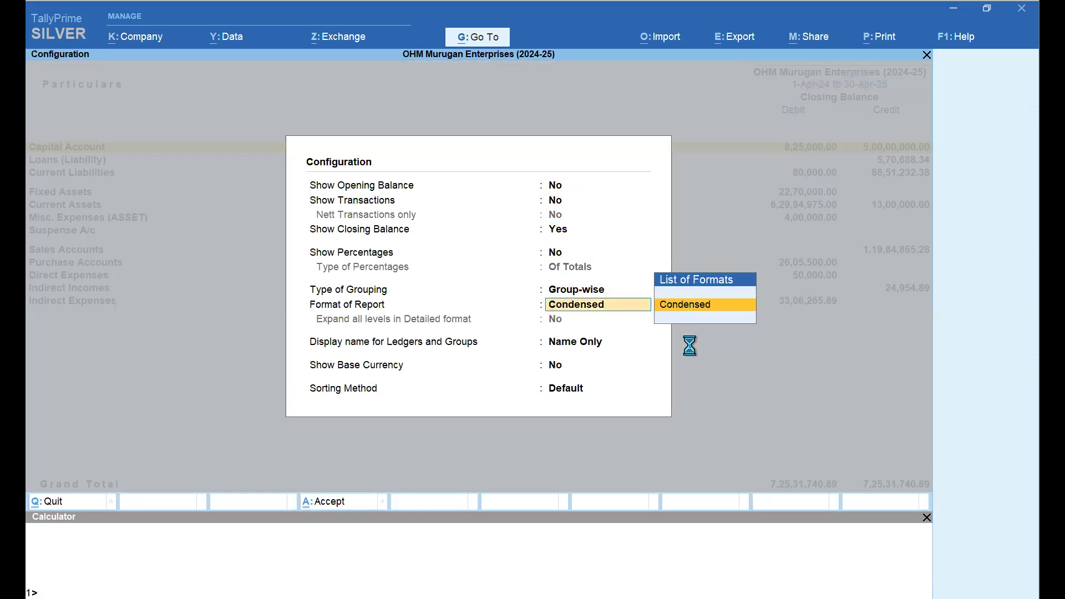
pyautogui.press('BackSpace')
pyautogui.press('Down')
pyautogui.press('Return')
pyautogui.write('y')
pyautogui.press('Return')
pyautogui.press('Return')
pyautogui.press('Return')
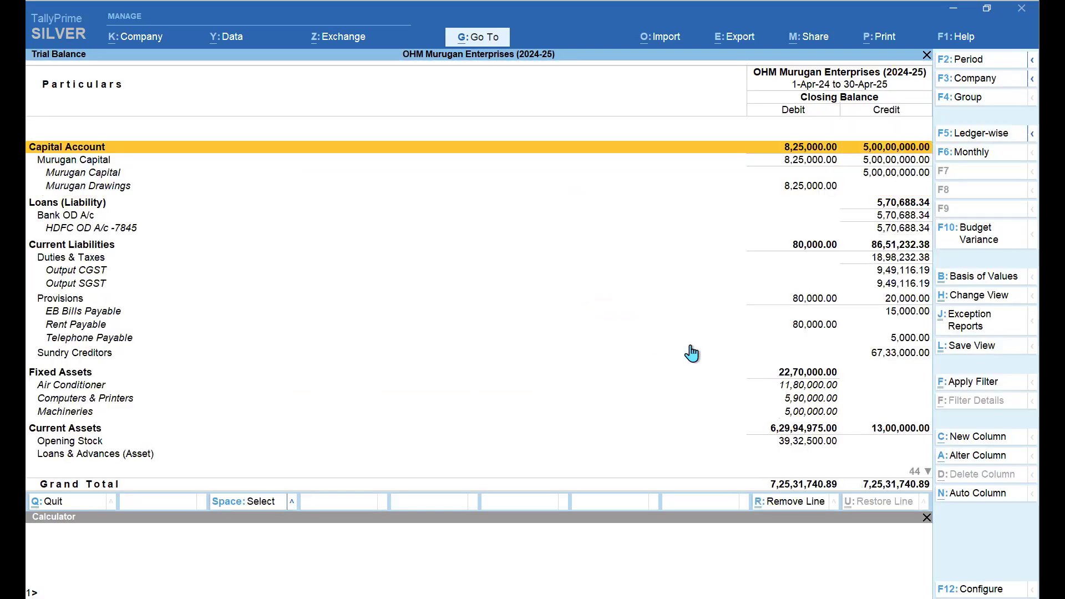
# Examine the expanded Trial Balance from Capital Account down to the Sundry Creditors group to see whether its ledgers are listed
pyautogui.press('Down')
pyautogui.press('Down')
pyautogui.press('Down')
pyautogui.press('Down')
pyautogui.press('Down')
pyautogui.press('Down')
pyautogui.press('Down')
pyautogui.press('Down')
pyautogui.press('Down')
pyautogui.press('Down')
pyautogui.press('Down')
pyautogui.press('Down')
pyautogui.press('Down')
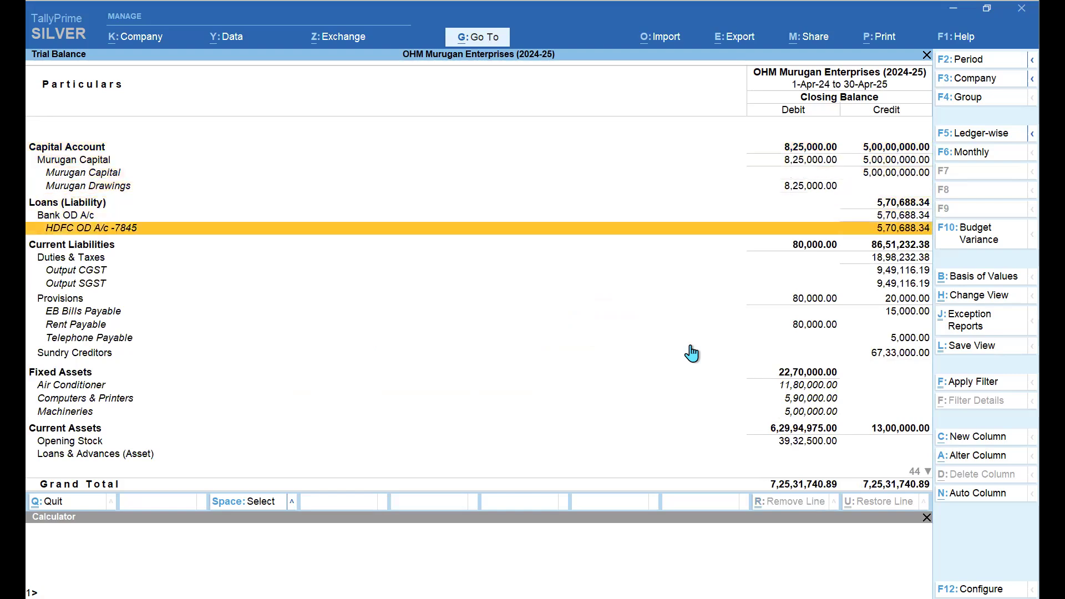
pyautogui.press('Down')
pyautogui.press('Down')
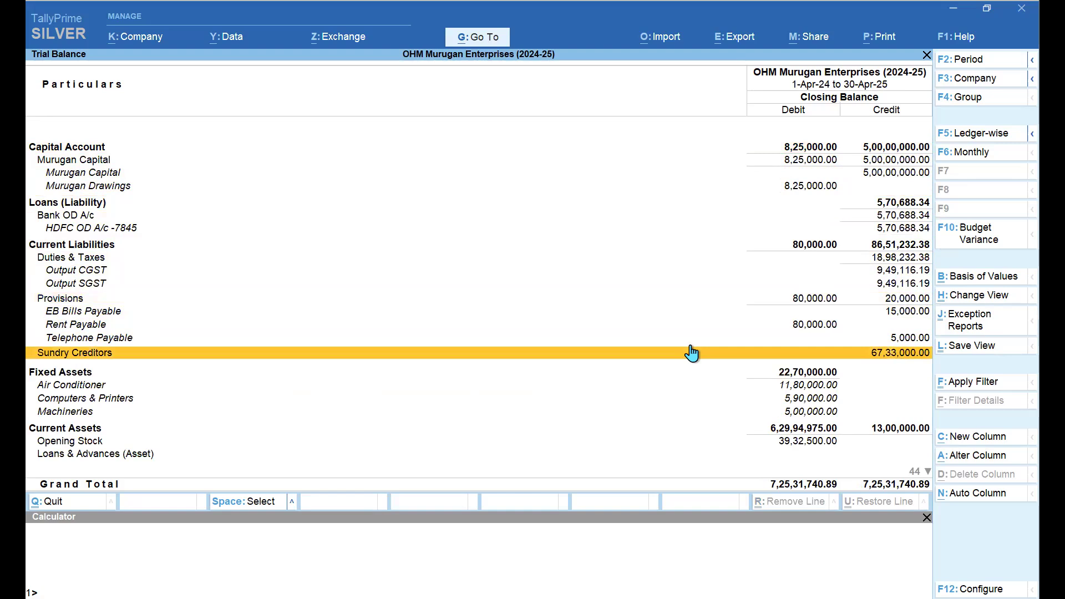
# Leave the Trial Balance and open the Sundry Debtors group for alteration
pyautogui.press('Escape')
pyautogui.press('Escape')
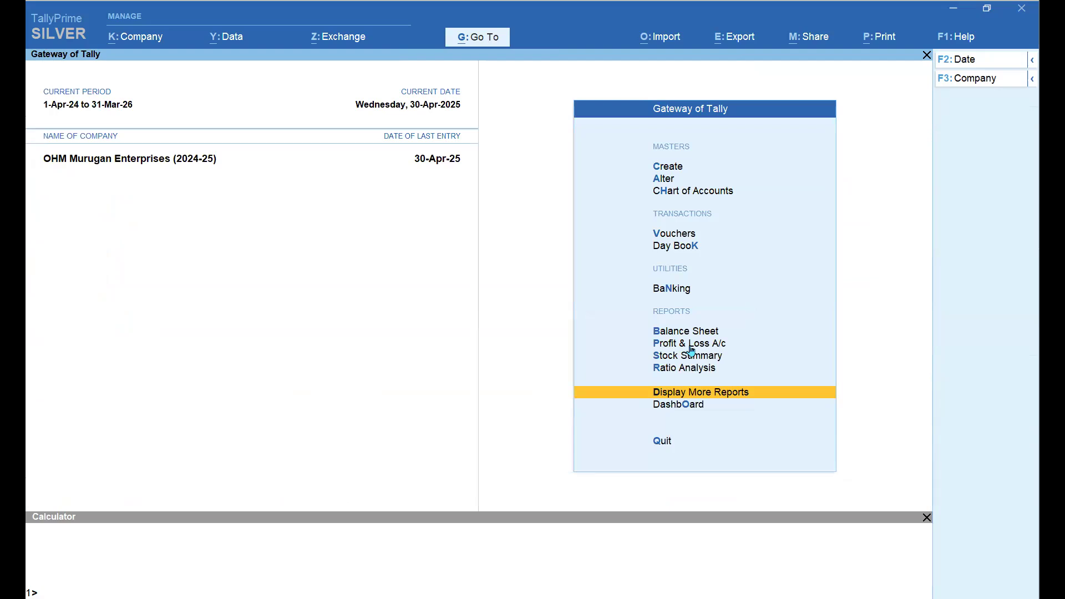
pyautogui.press('Up')
pyautogui.press('Up')
pyautogui.press('Up')
pyautogui.press('Up')
pyautogui.press('Up')
pyautogui.press('Up')
pyautogui.press('Up')
pyautogui.press('Up')
pyautogui.press('Up')
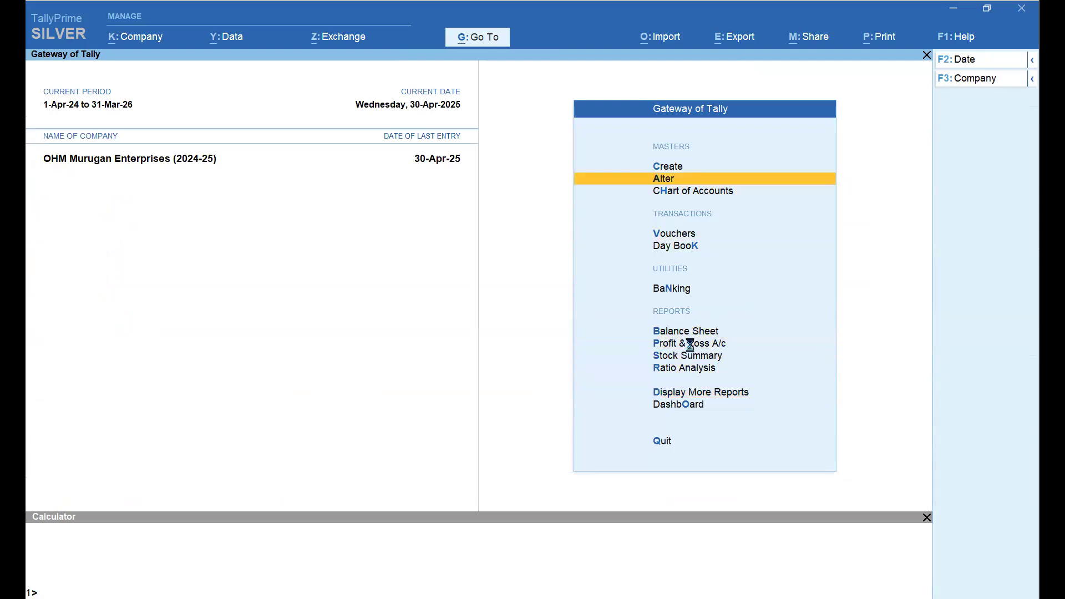
pyautogui.press('Return')
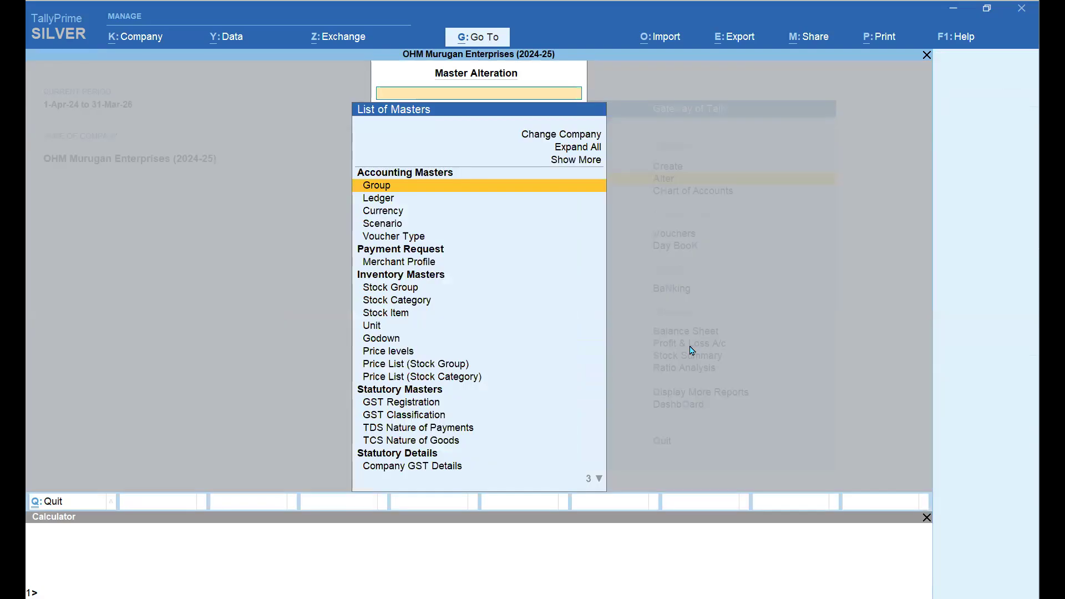
pyautogui.press('Return')
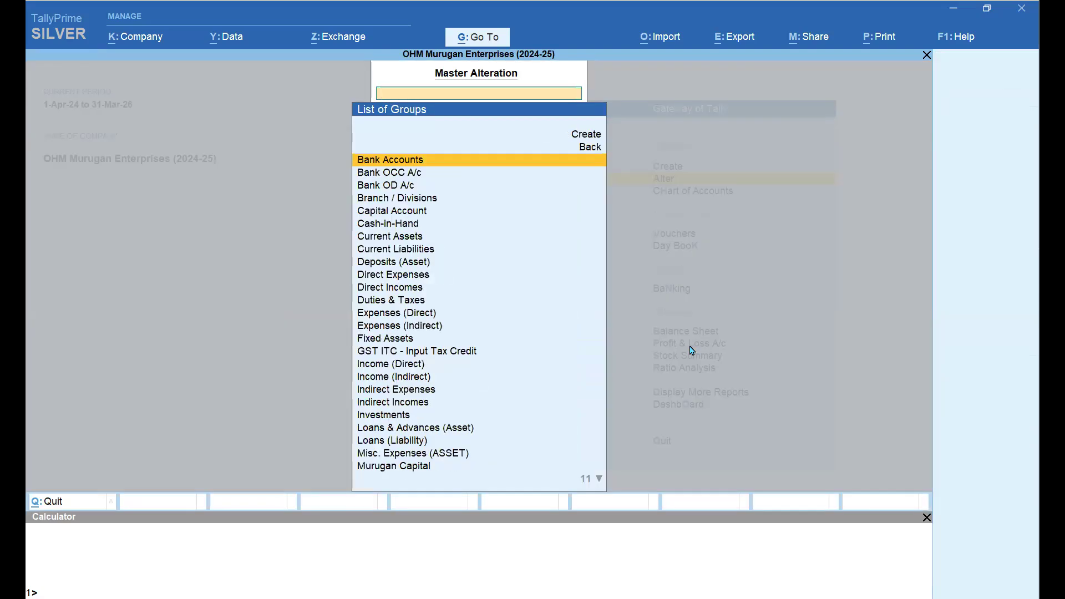
pyautogui.write('DEBTO')
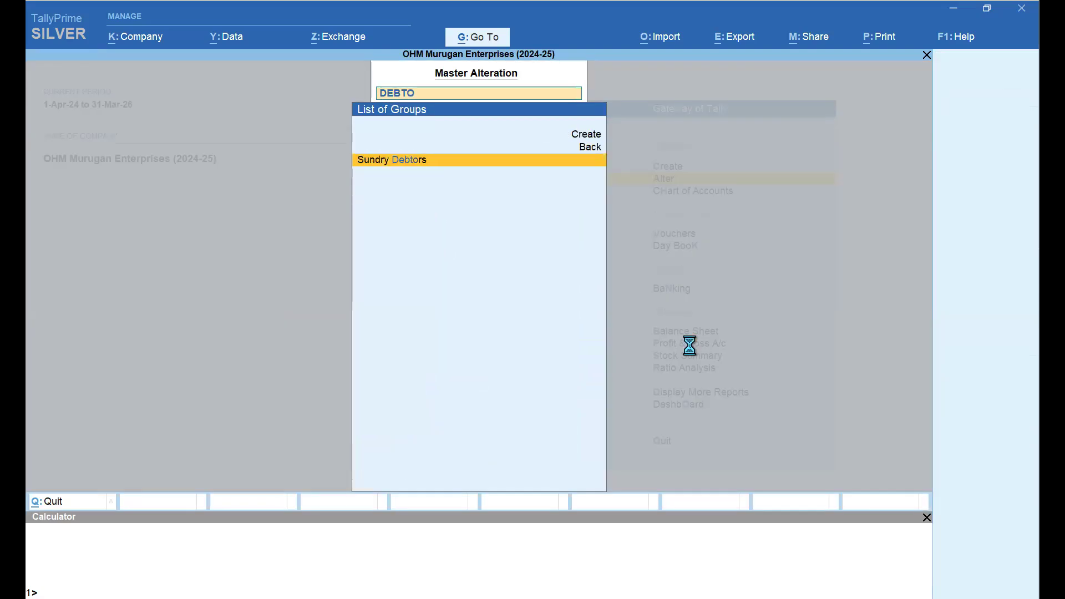
pyautogui.press('Return')
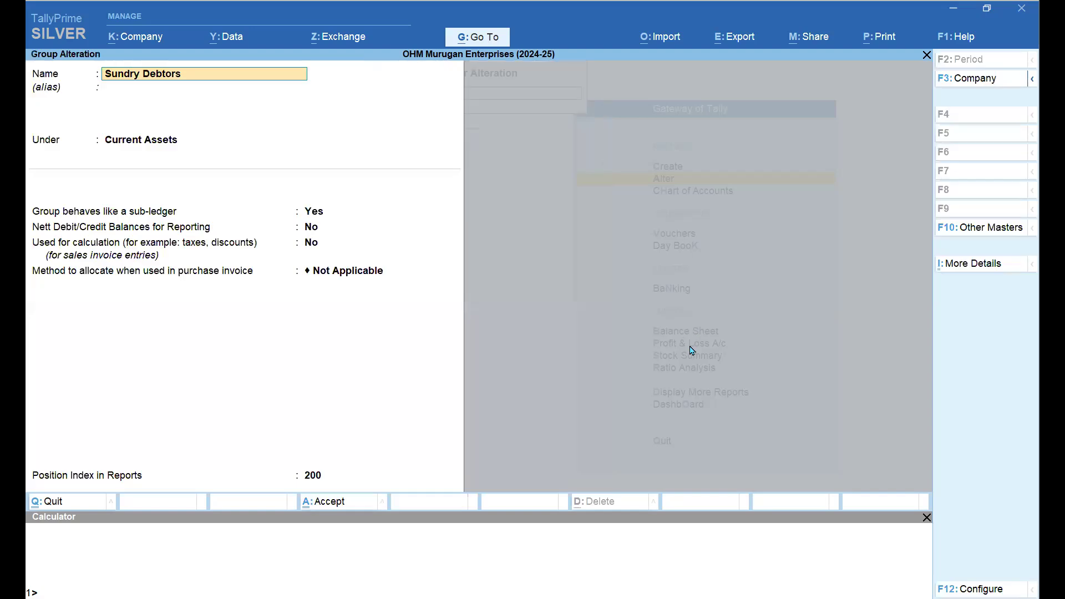
# Set "Group behaves like a sub-ledger" to No for Sundry Debtors and save the group
pyautogui.press('Return')
pyautogui.press('Return')
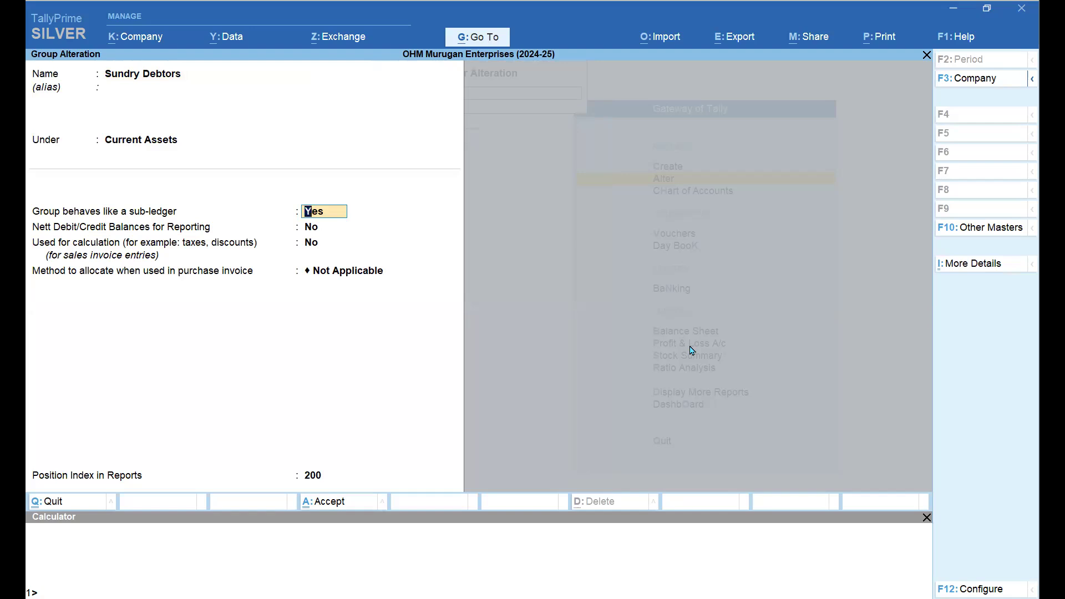
pyautogui.write('n')
pyautogui.press('Return')
pyautogui.press('Return')
pyautogui.press('Return')
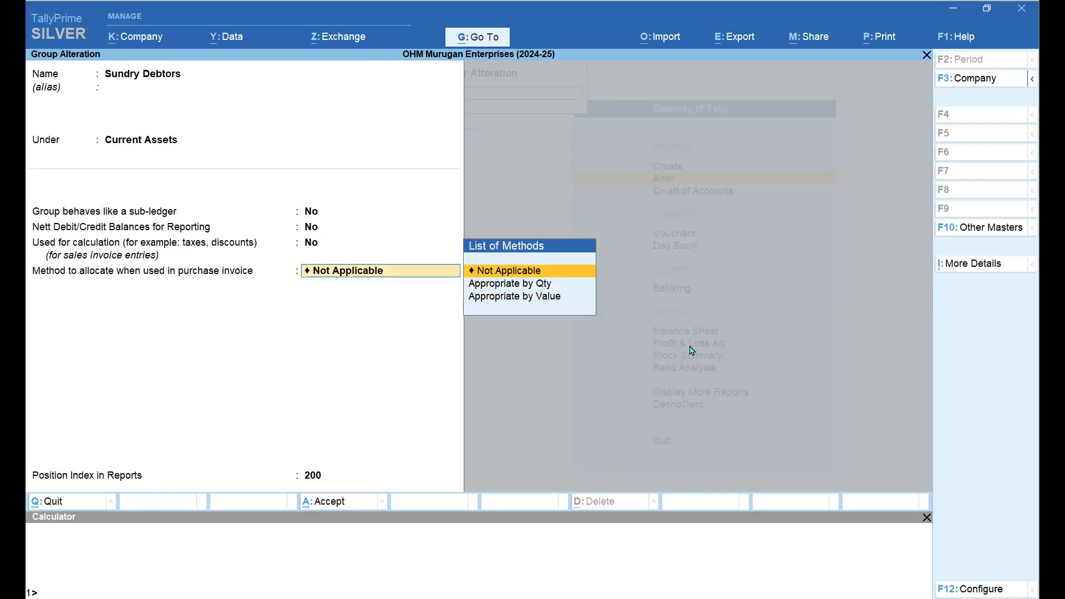
pyautogui.press('Return')
pyautogui.press('Return')
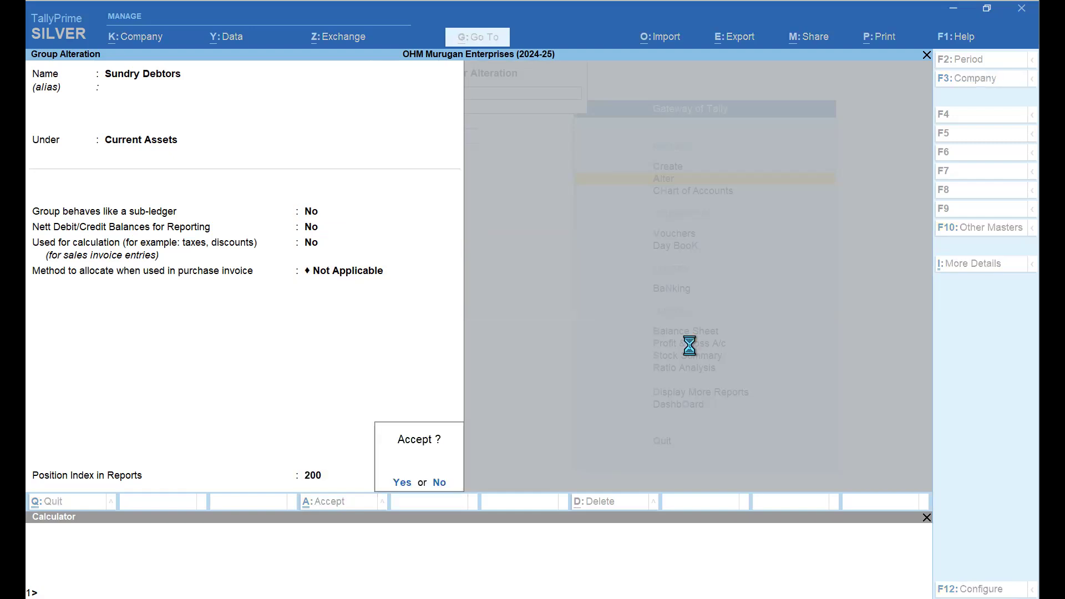
pyautogui.press('Return')
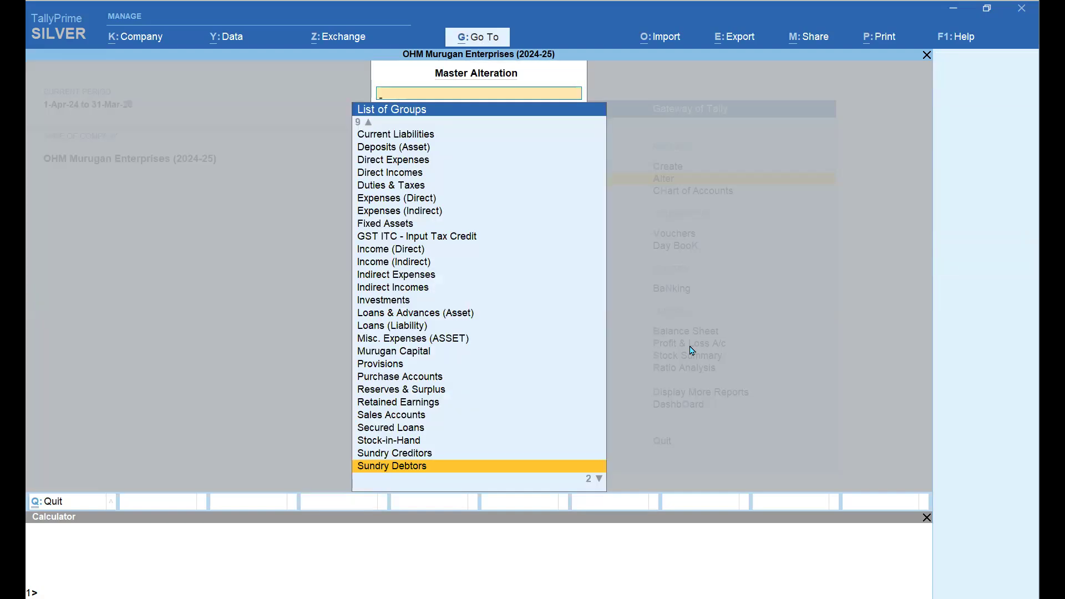
# Set "Group behaves like a sub-ledger" to No for the Sundry Creditors group, save it and leave master alteration
pyautogui.press('Up')
pyautogui.press('Return')
pyautogui.press('Return')
pyautogui.press('Return')
pyautogui.press('Return')
pyautogui.press('Return')
pyautogui.press('Up')
pyautogui.write('n')
pyautogui.press('Return')
pyautogui.press('Return')
pyautogui.press('Return')
pyautogui.press('Return')
pyautogui.press('Return')
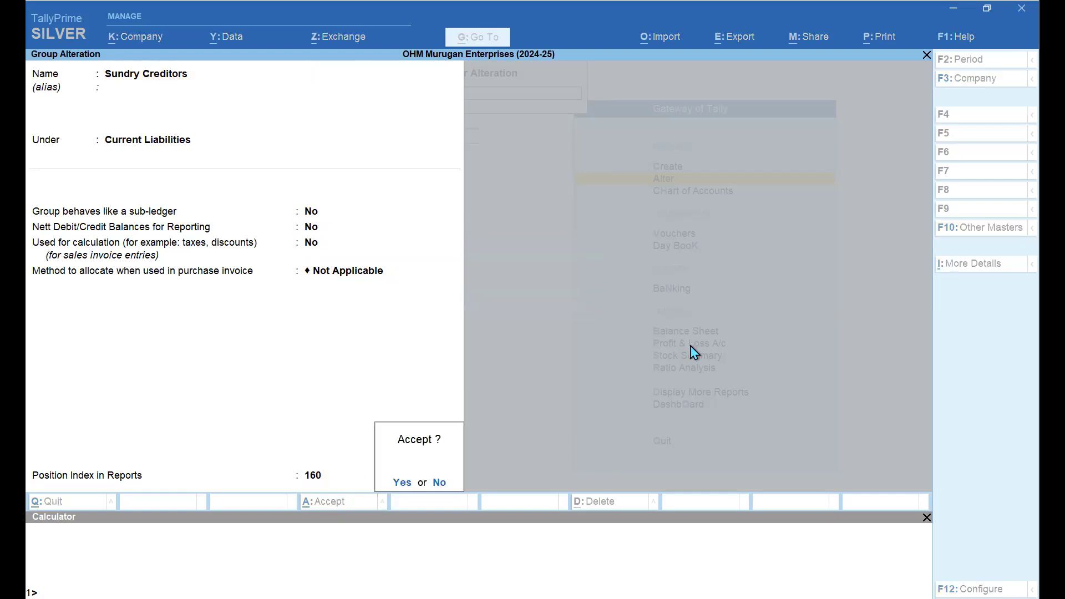
pyautogui.press('Return')
pyautogui.press('Escape')
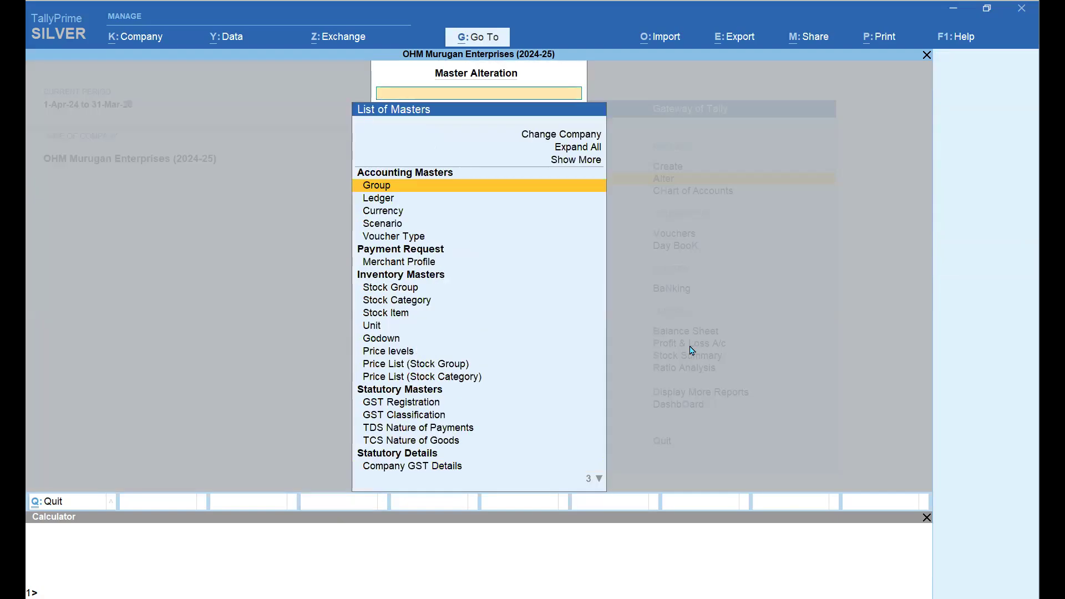
pyautogui.press('Escape')
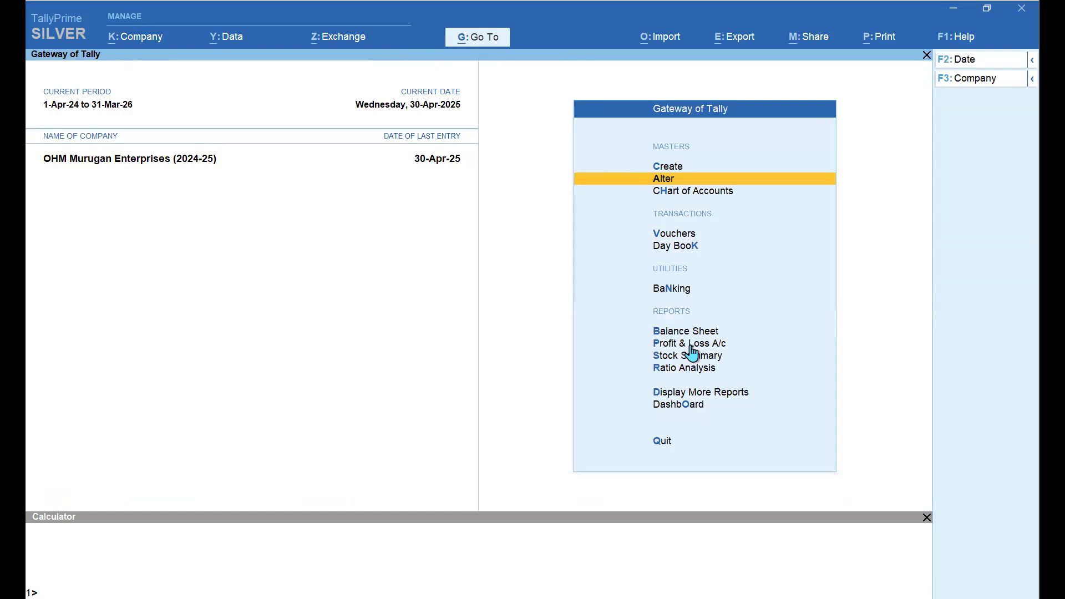
# Open the Trial Balance and configure it in Detailed format with all levels expanded and Default sorting
pyautogui.press('d')
pyautogui.press('Return')
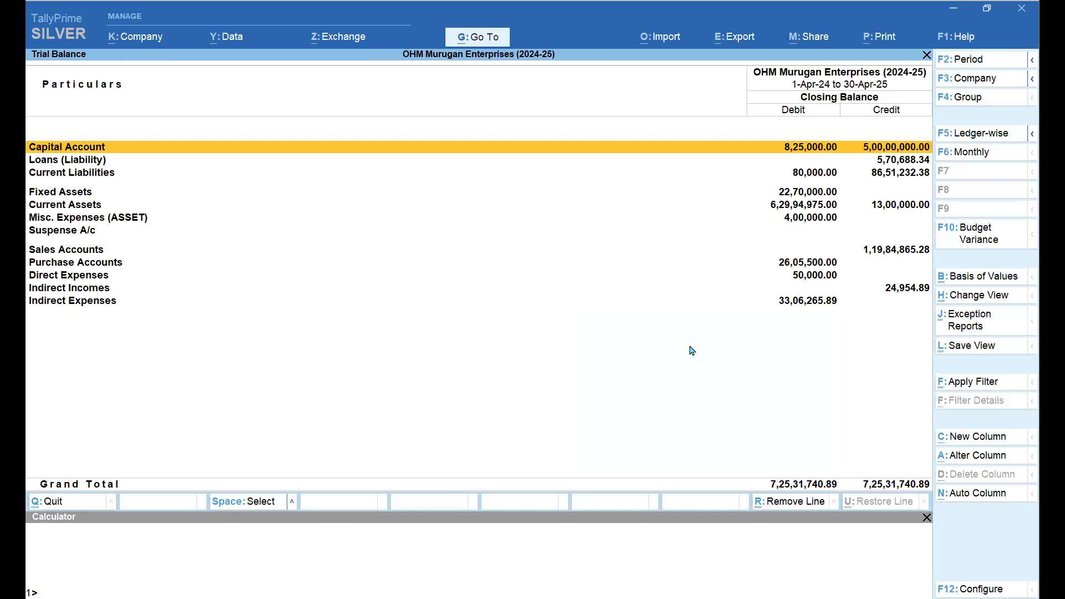
pyautogui.press('F12')
pyautogui.press('Down')
pyautogui.press('Down')
pyautogui.press('Down')
pyautogui.press('Down')
pyautogui.press('Down')
pyautogui.press('Down')
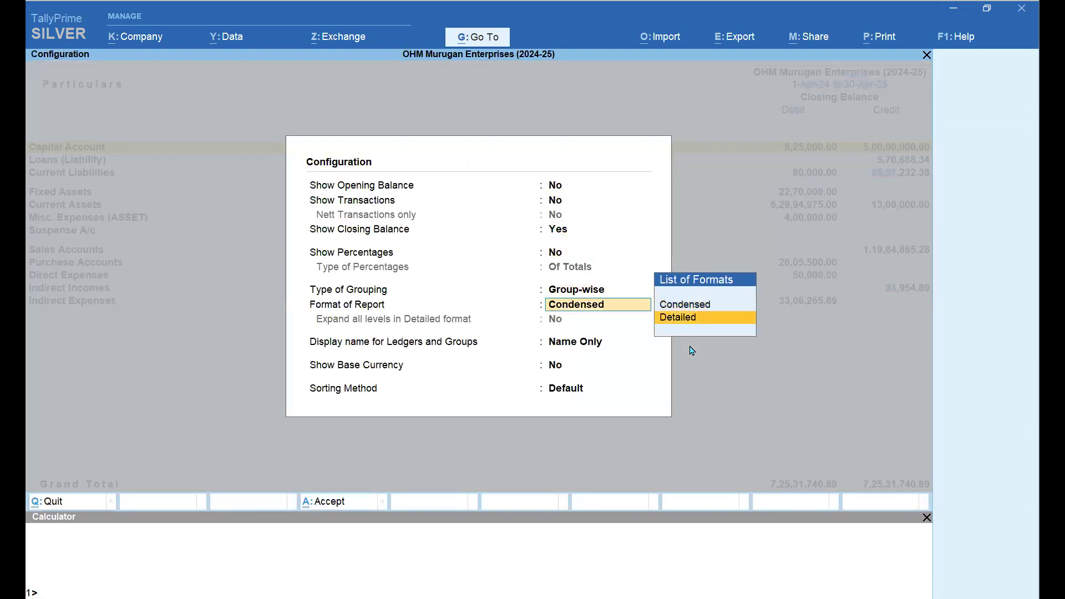
pyautogui.press('Return')
pyautogui.write('Yes')
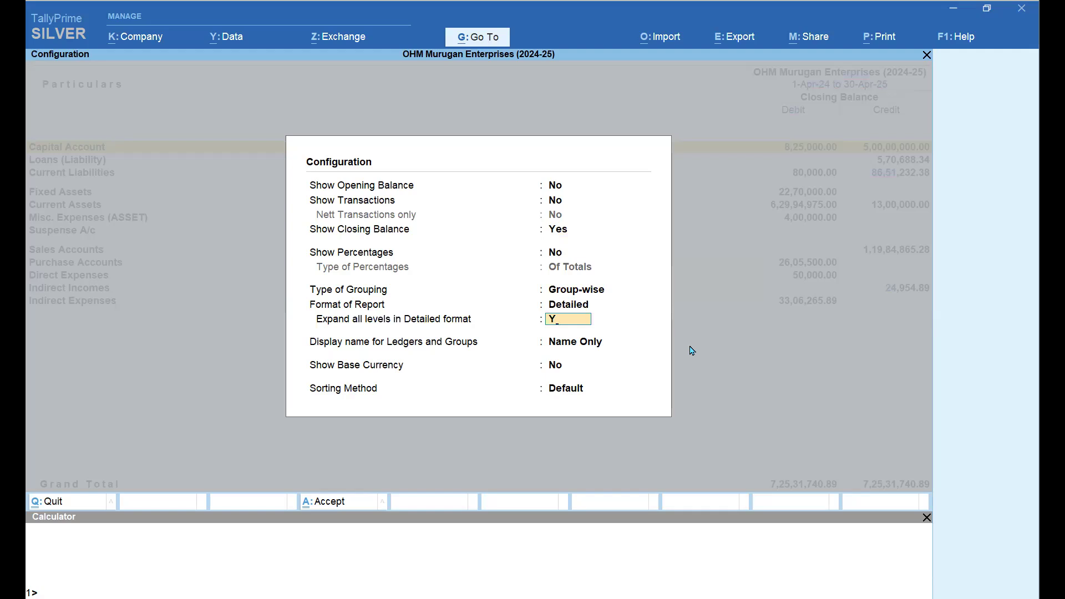
pyautogui.press('Return')
pyautogui.press('Return')
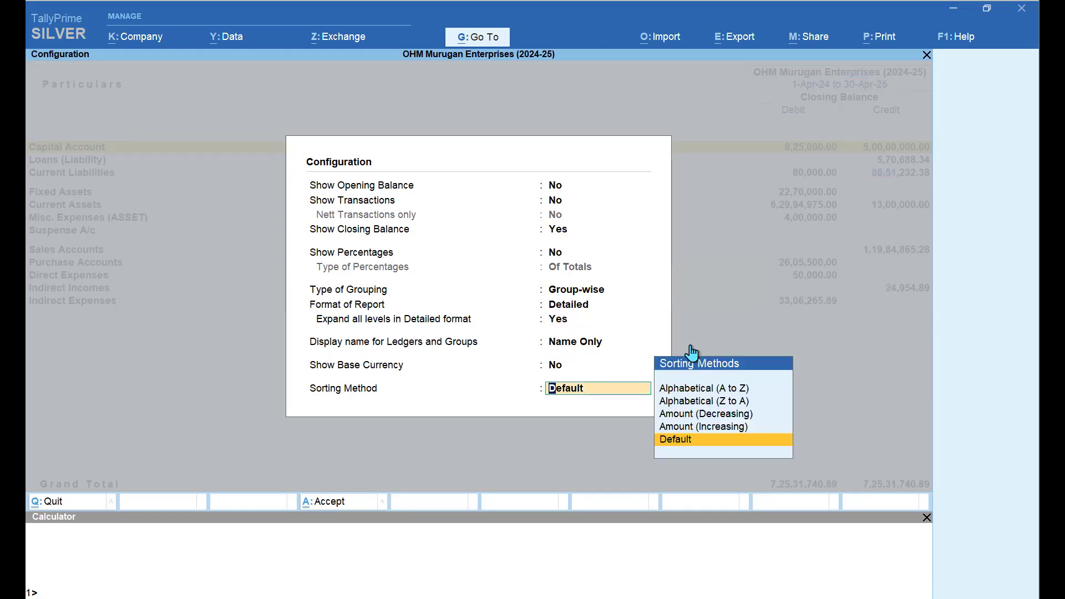
pyautogui.press('Return')
# Examine the expanded Trial Balance from Capital Account down to the individual ledgers listed under Sundry Creditors
pyautogui.press('Down')
pyautogui.press('Down')
pyautogui.press('Down')
pyautogui.press('Down')
pyautogui.press('Down')
pyautogui.press('Down')
pyautogui.press('Down')
pyautogui.press('Down')
pyautogui.press('Down')
pyautogui.press('Down')
pyautogui.press('Down')
pyautogui.press('Down')
pyautogui.press('Down')
pyautogui.press('Down')
pyautogui.press('Down')
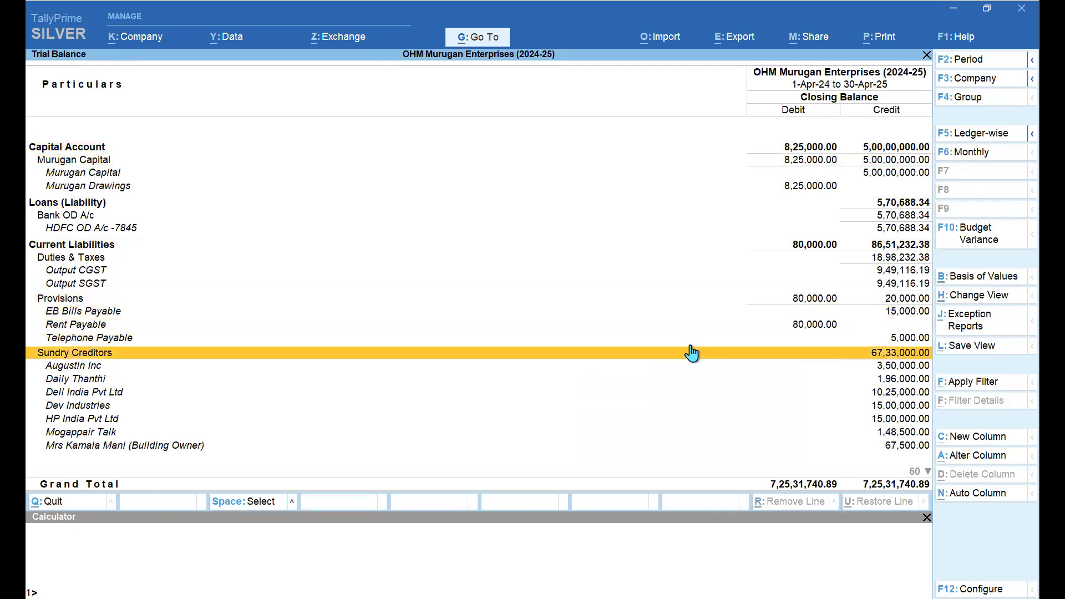
pyautogui.press('Down')
pyautogui.press('Down')
pyautogui.press('Down')
pyautogui.press('Down')
pyautogui.press('Down')
pyautogui.press('Down')
pyautogui.press('Down')
pyautogui.press('Down')
pyautogui.press('Down')
pyautogui.press('Down')
pyautogui.press('Down')
pyautogui.press('Down')
pyautogui.press('Down')
pyautogui.press('Down')
pyautogui.press('Down')
pyautogui.press('Down')
pyautogui.press('Down')
pyautogui.press('Down')
pyautogui.press('Down')
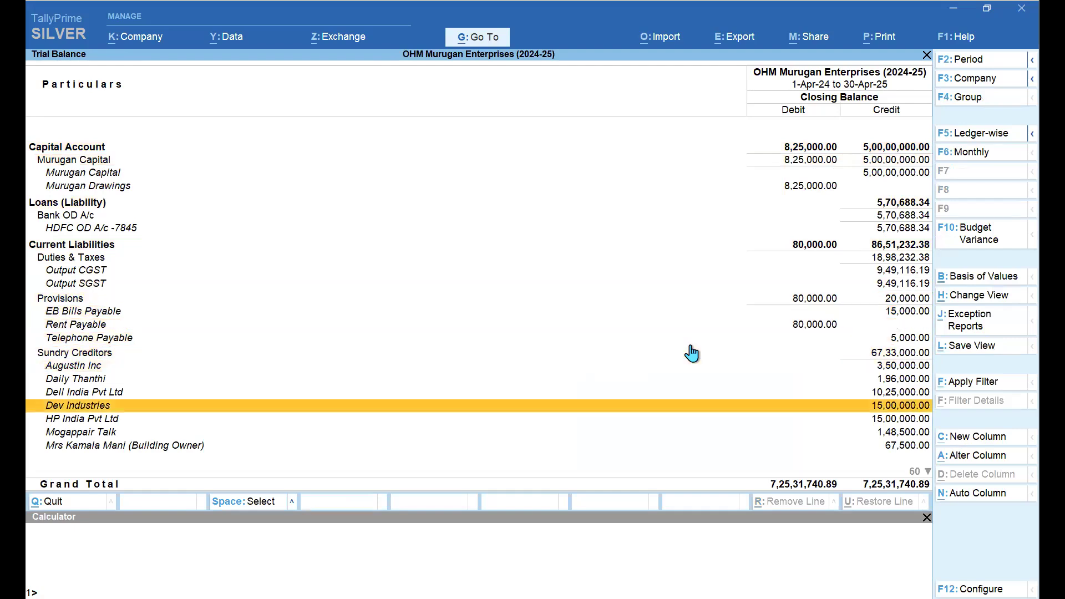
# Examine Fixed Assets and Current Assets, including the individual Sundry Debtors ledgers, down to Cash-in-Hand
pyautogui.press('Down')
pyautogui.press('Down')
pyautogui.press('Down')
pyautogui.press('Down')
pyautogui.press('Down')
pyautogui.press('Down')
pyautogui.press('Down')
pyautogui.press('Down')
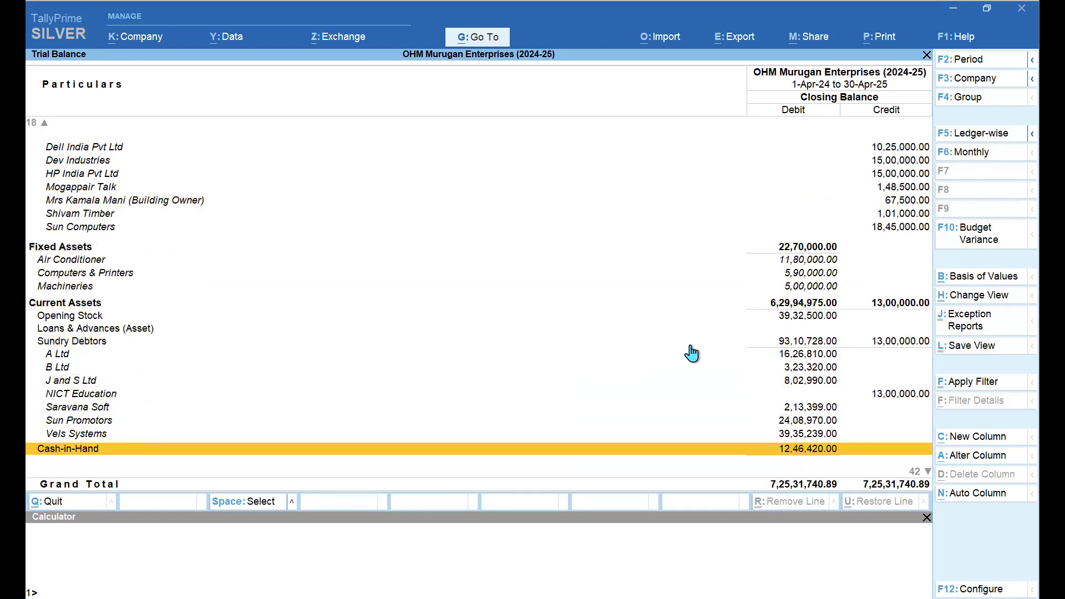
# Review the Trial Balance lines from Cash-in-Hand back up to Sundry Debtors, and return to the Gateway of Tally
pyautogui.press('Up')
pyautogui.press('Up')
pyautogui.press('Up')
pyautogui.press('Up')
pyautogui.press('Up')
pyautogui.press('Up')
pyautogui.press('Up')
pyautogui.press('Up')
pyautogui.press('Up')
pyautogui.press('Up')
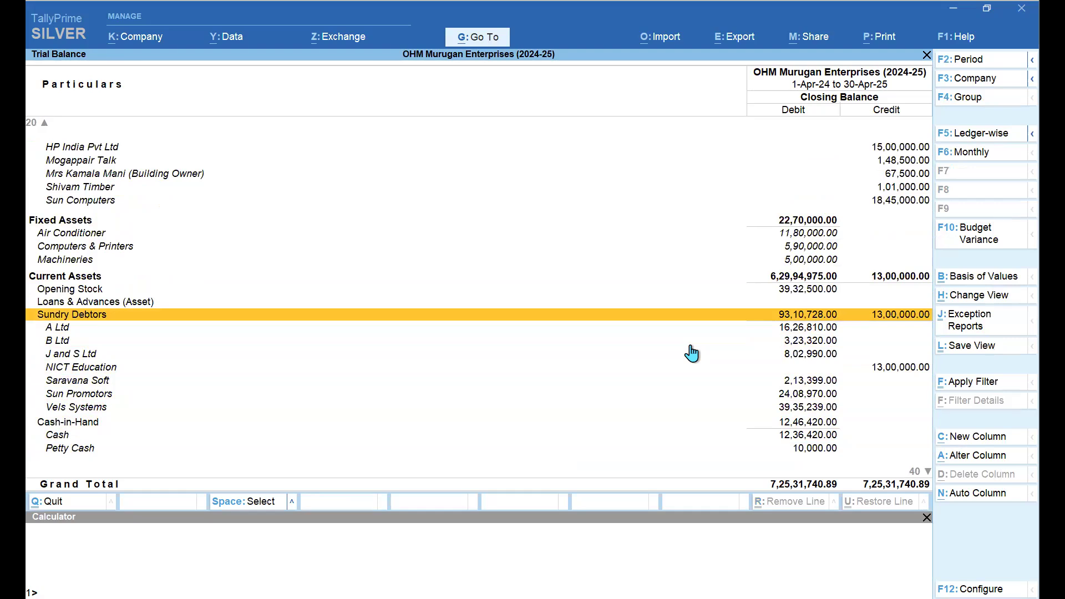
pyautogui.press('Escape')
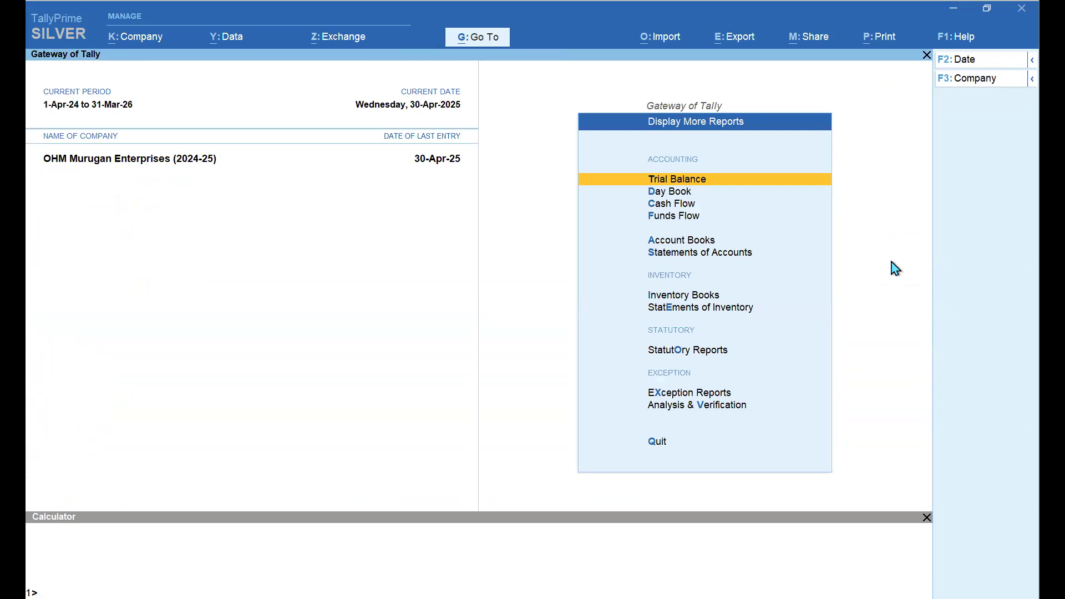
pyautogui.press('Escape')
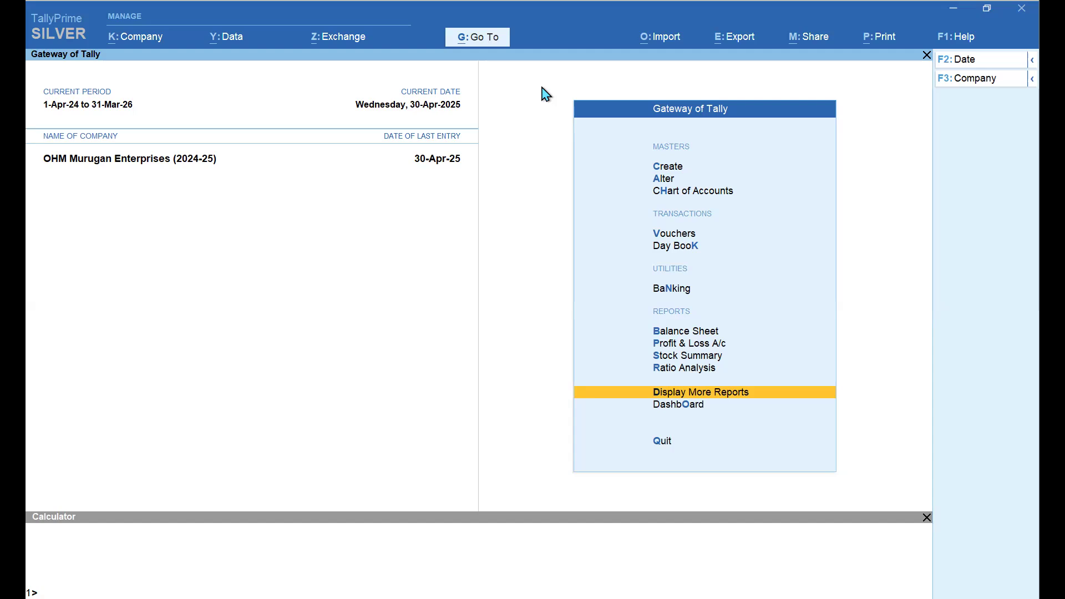
# Open the Account Books section among the additional reports
pyautogui.press('Return')
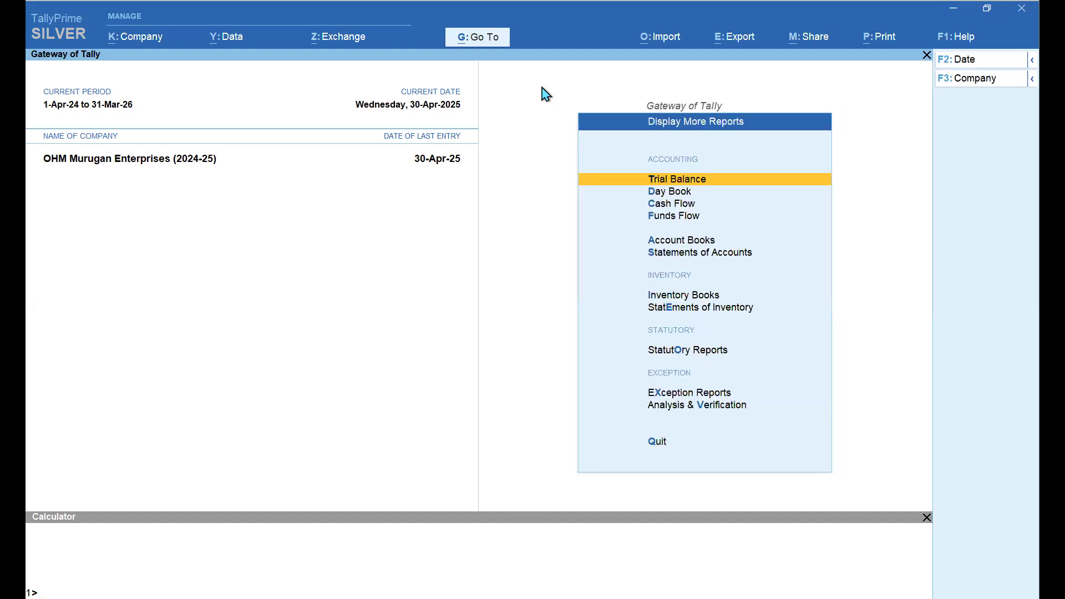
pyautogui.press('Down')
pyautogui.press('Down')
pyautogui.press('Down')
pyautogui.press('Down')
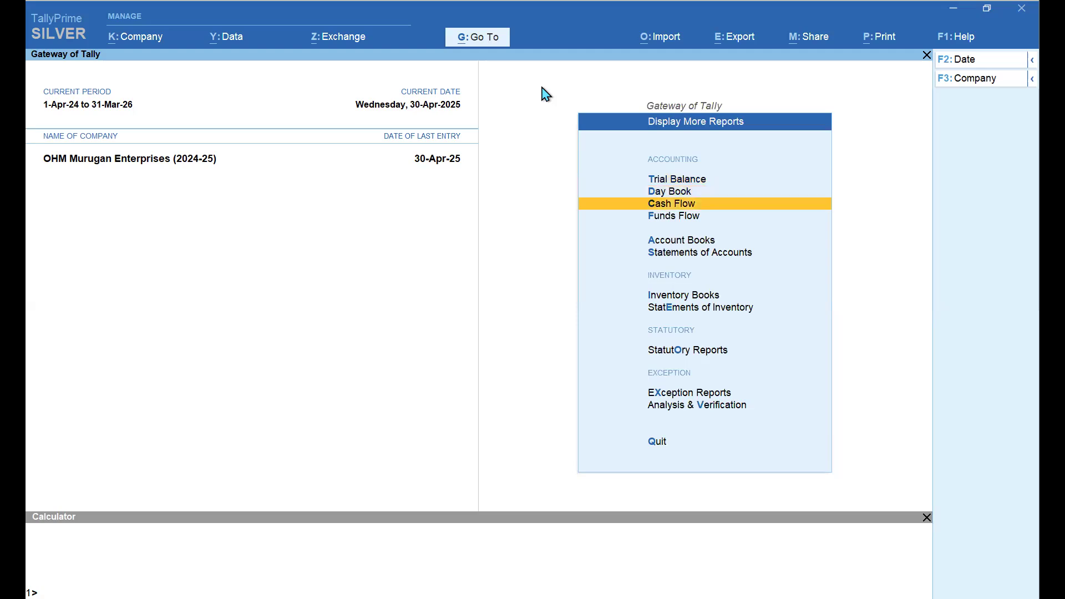
pyautogui.press('Return')
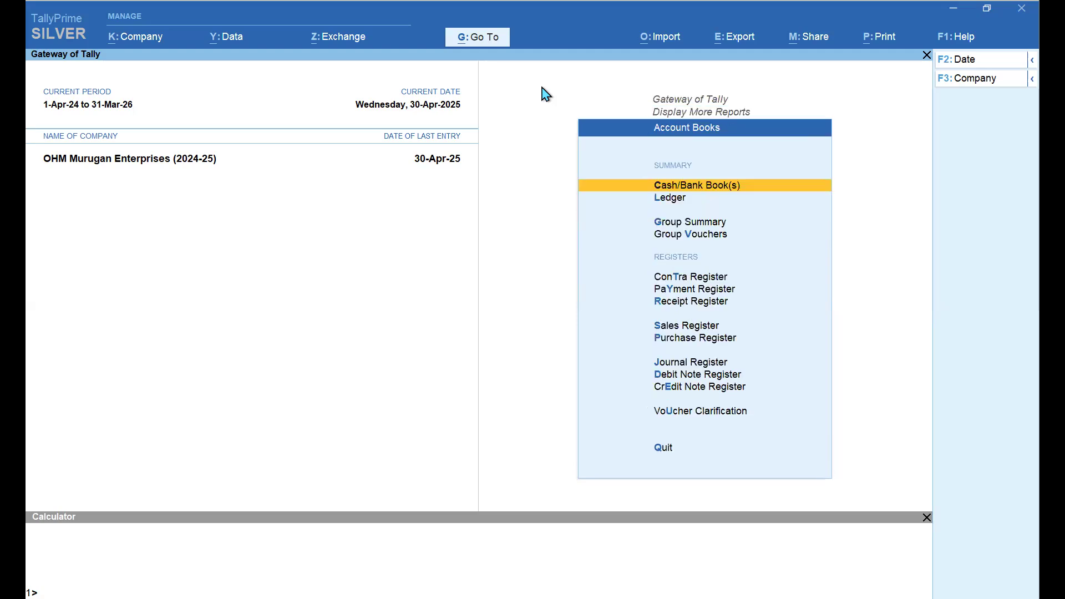
pyautogui.press('Down')
pyautogui.press('Down')
pyautogui.press('Down')
pyautogui.press('Down')
pyautogui.press('Down')
pyautogui.press('Down')
pyautogui.press('Down')
pyautogui.press('Down')
pyautogui.press('Down')
pyautogui.press('Down')
pyautogui.press('Down')
pyautogui.press('Down')
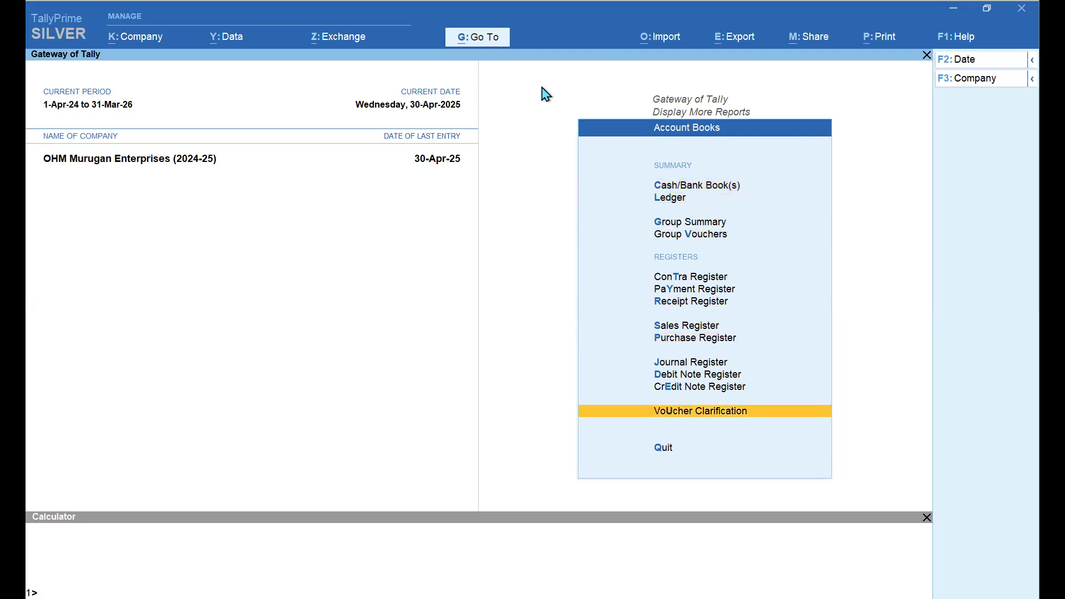
pyautogui.press('Up')
pyautogui.press('Up')
pyautogui.press('Up')
pyautogui.press('Up')
pyautogui.press('Up')
pyautogui.press('Up')
pyautogui.press('Up')
pyautogui.press('Up')
pyautogui.press('Up')
pyautogui.press('Up')
pyautogui.press('Up')
pyautogui.press('Up')
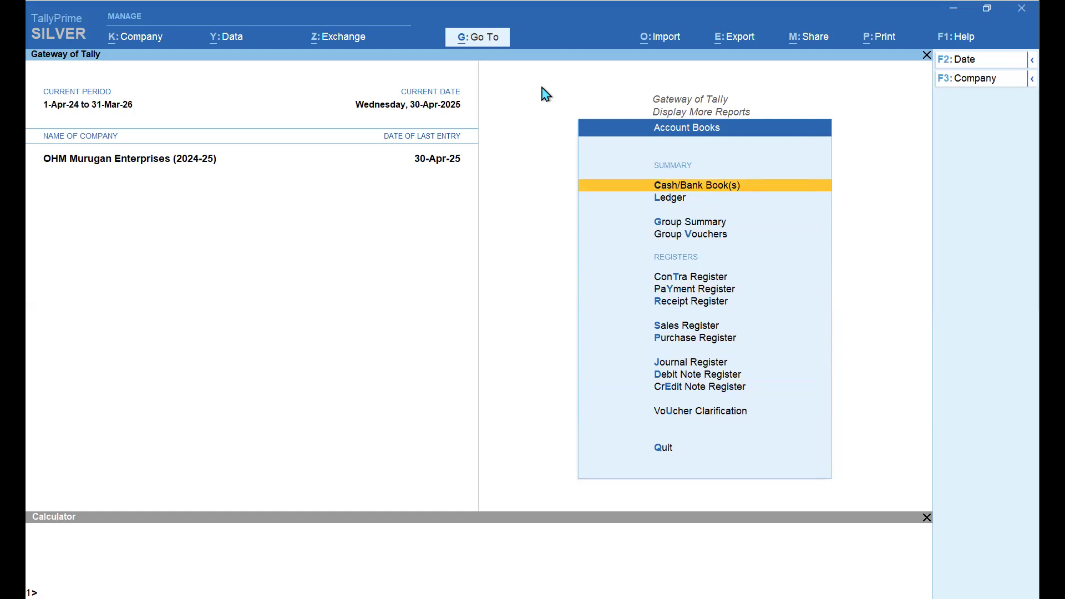
# Open the Cash/Bank Book(s) summary, review the cash and bank ledgers, and return to the Gateway of Tally
pyautogui.press('Return')
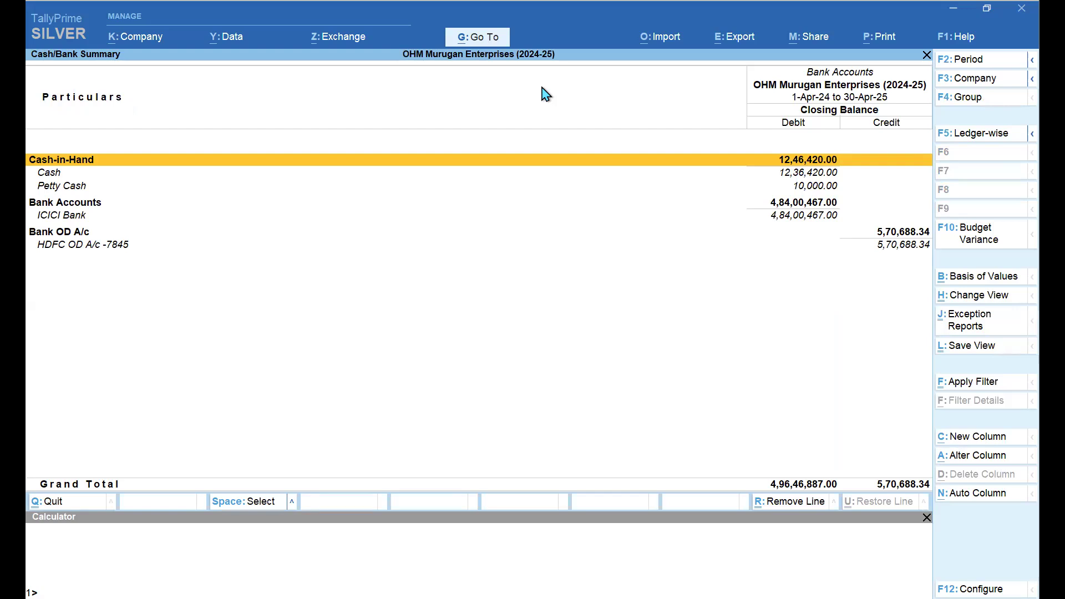
pyautogui.press('Down')
pyautogui.press('Down')
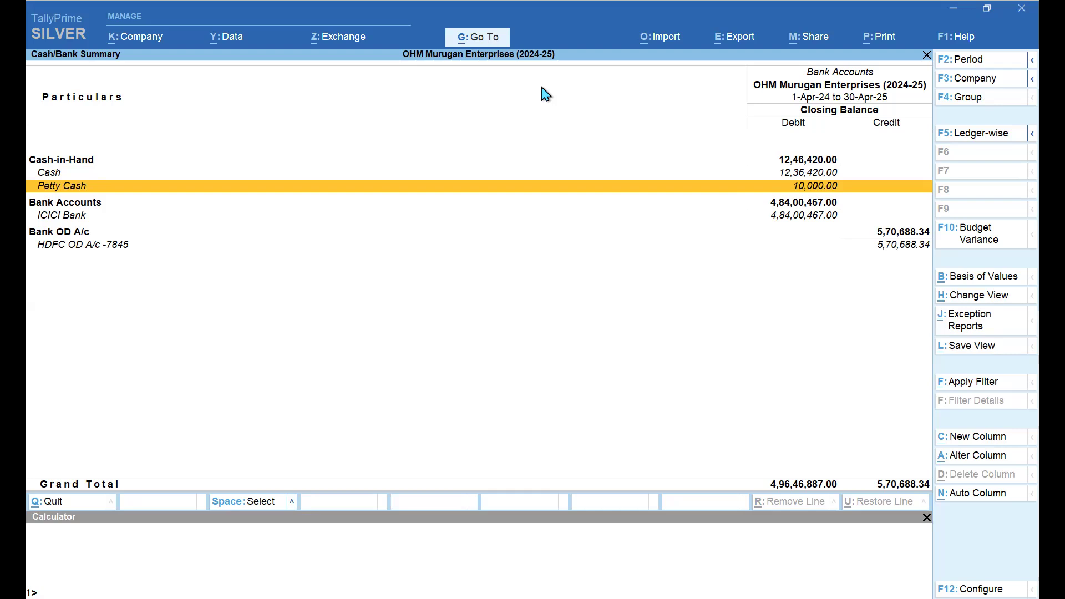
pyautogui.press('Escape')
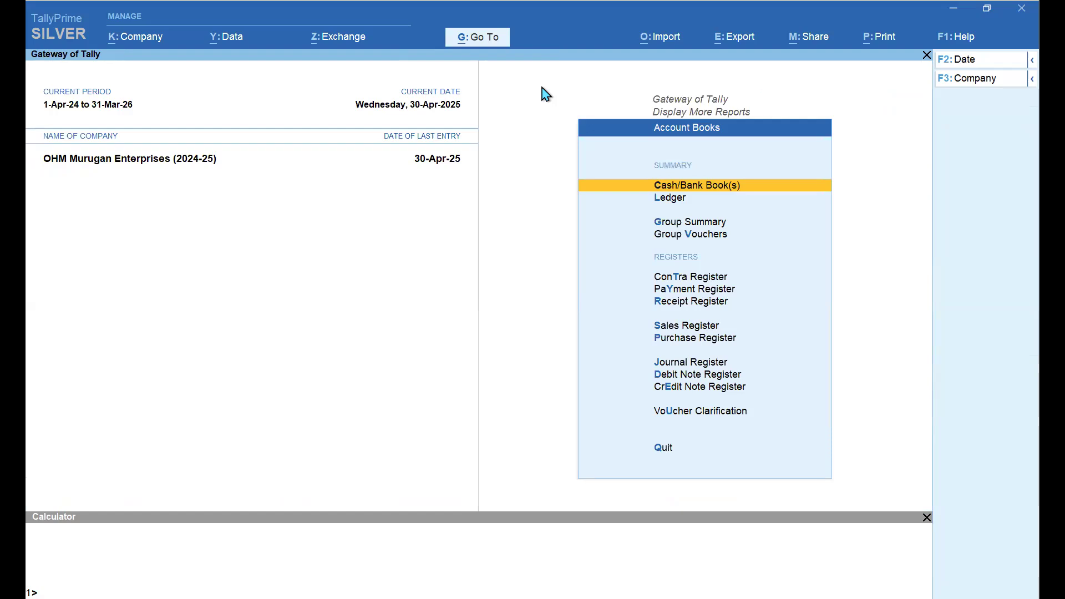
pyautogui.press('Escape')
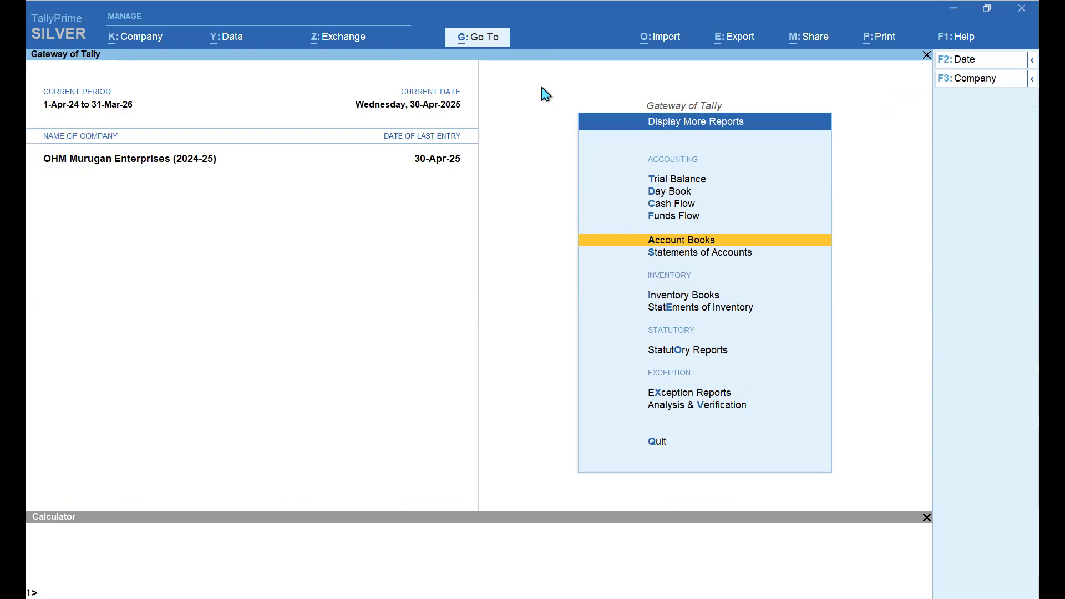
pyautogui.press('Escape')
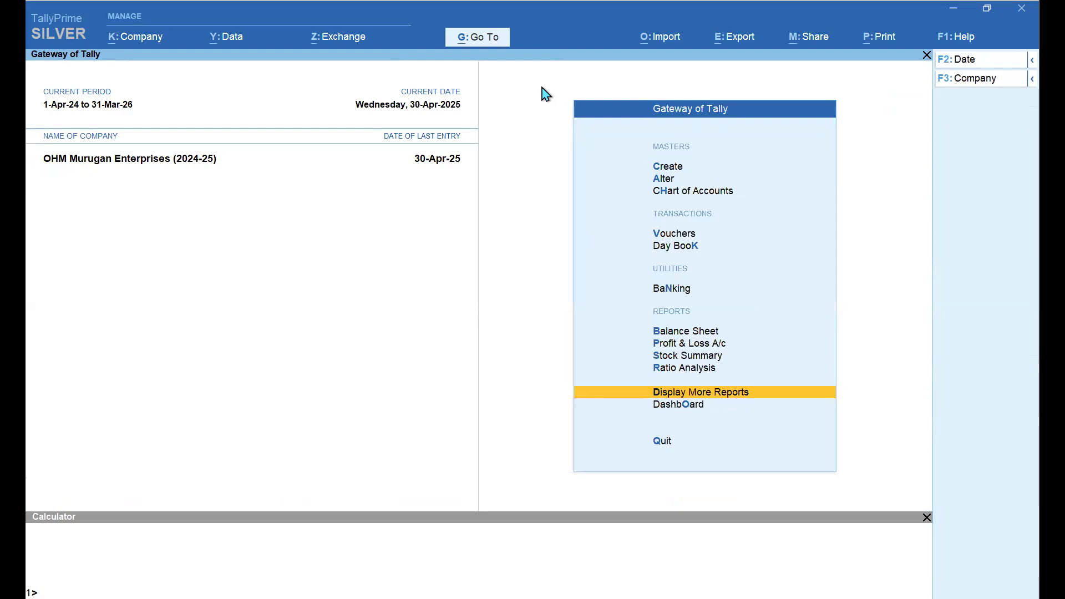
pyautogui.click(881, 40)
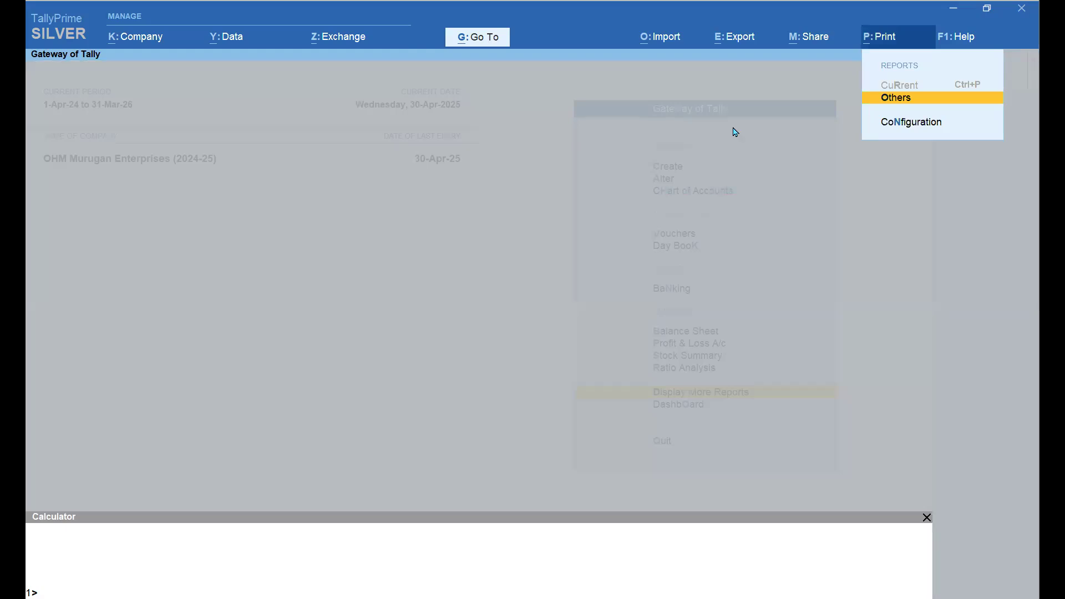
pyautogui.press('Escape')
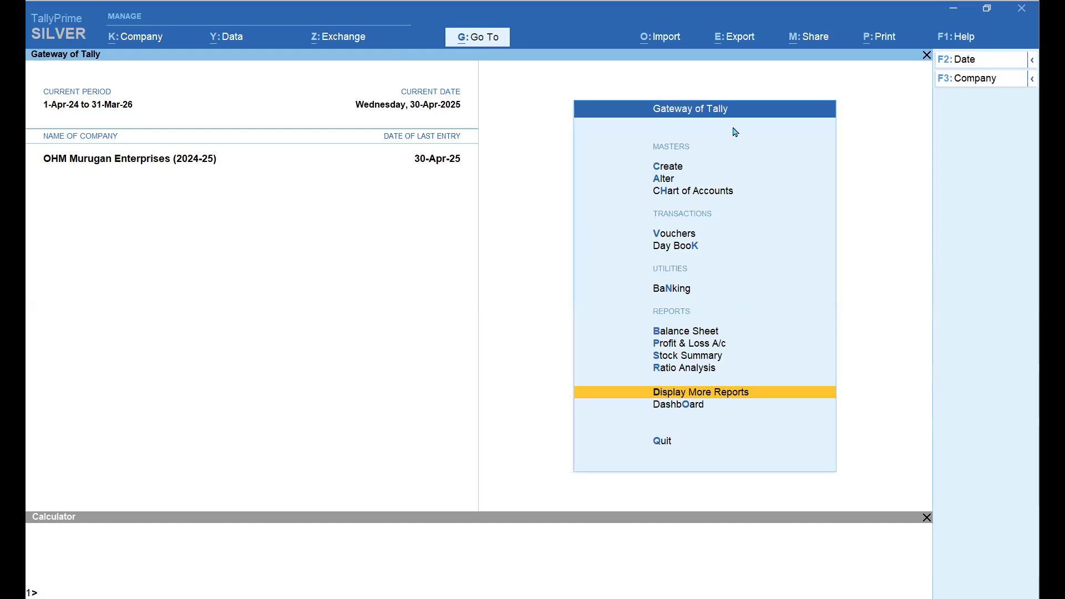
pyautogui.press('Escape')
pyautogui.press('Escape')
# Open the list of other printable reports and extend it with Show More
pyautogui.click(881, 40)
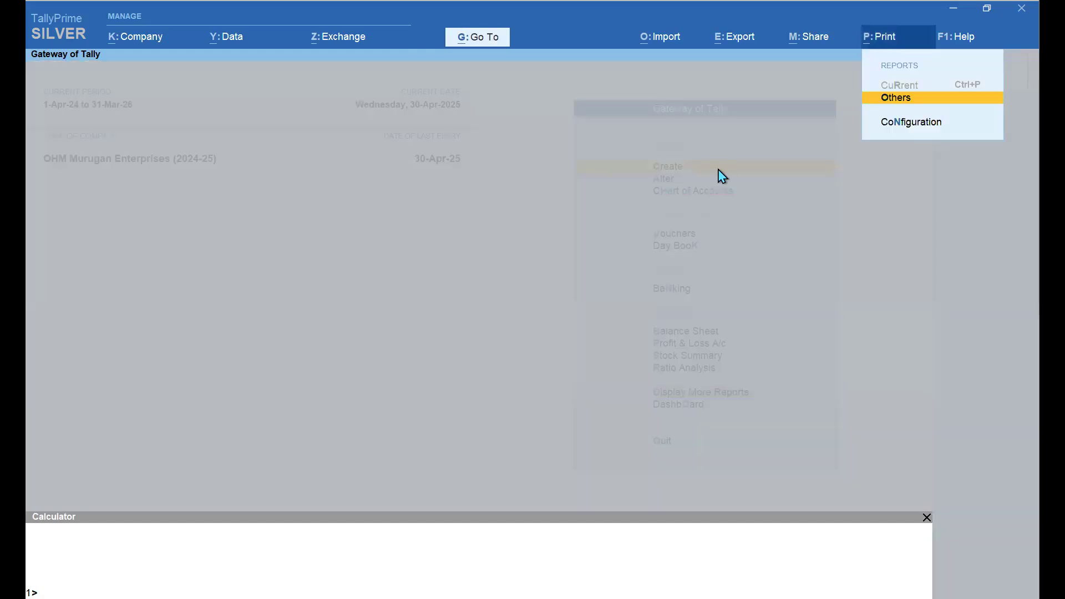
pyautogui.press('Return')
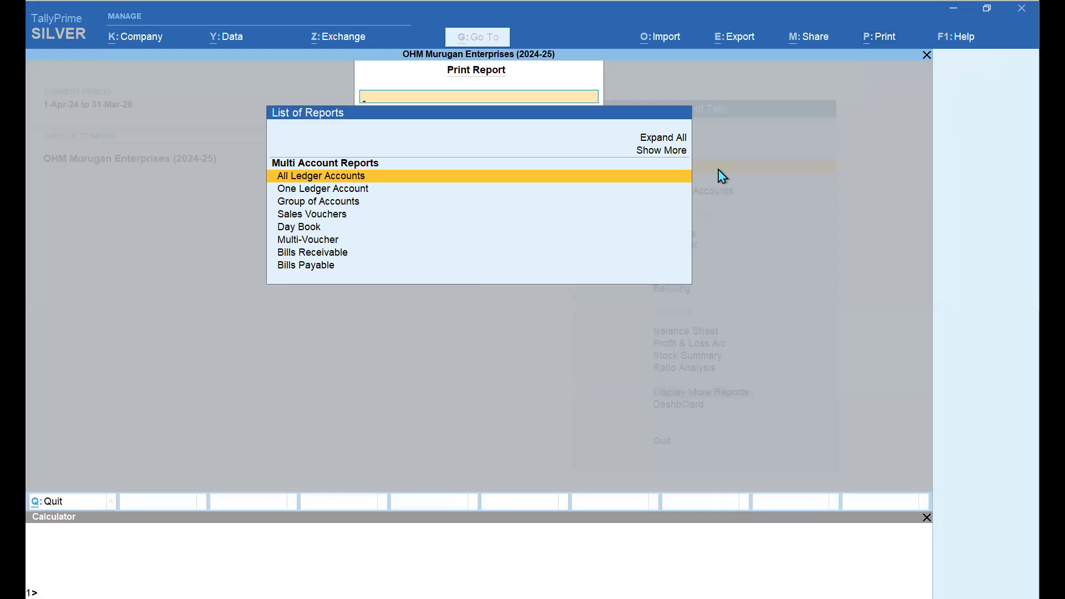
pyautogui.press('Up')
pyautogui.press('Up')
pyautogui.press('Return')
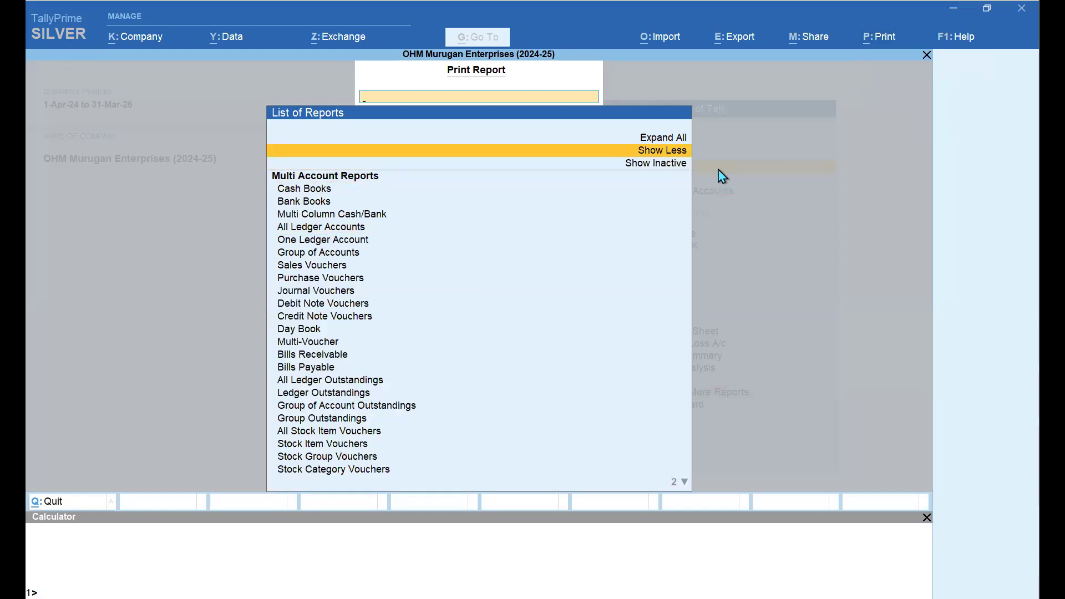
# Choose the Multi Column Cash/Bank report for printing
pyautogui.press('Down')
pyautogui.press('Down')
pyautogui.press('Down')
pyautogui.press('Up')
pyautogui.press('Down')
pyautogui.press('Down')
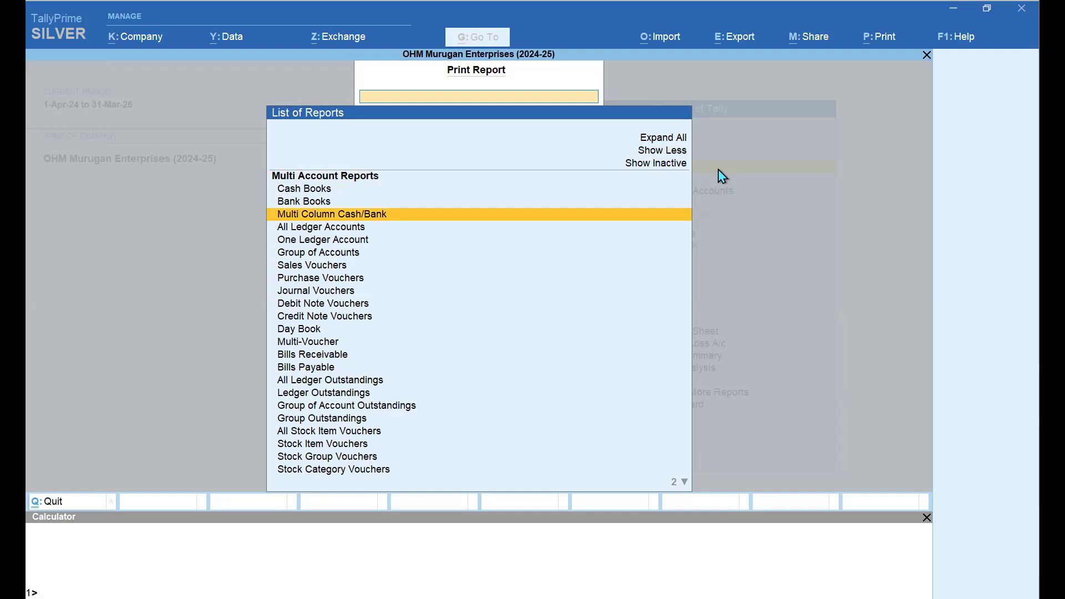
pyautogui.press('Return')
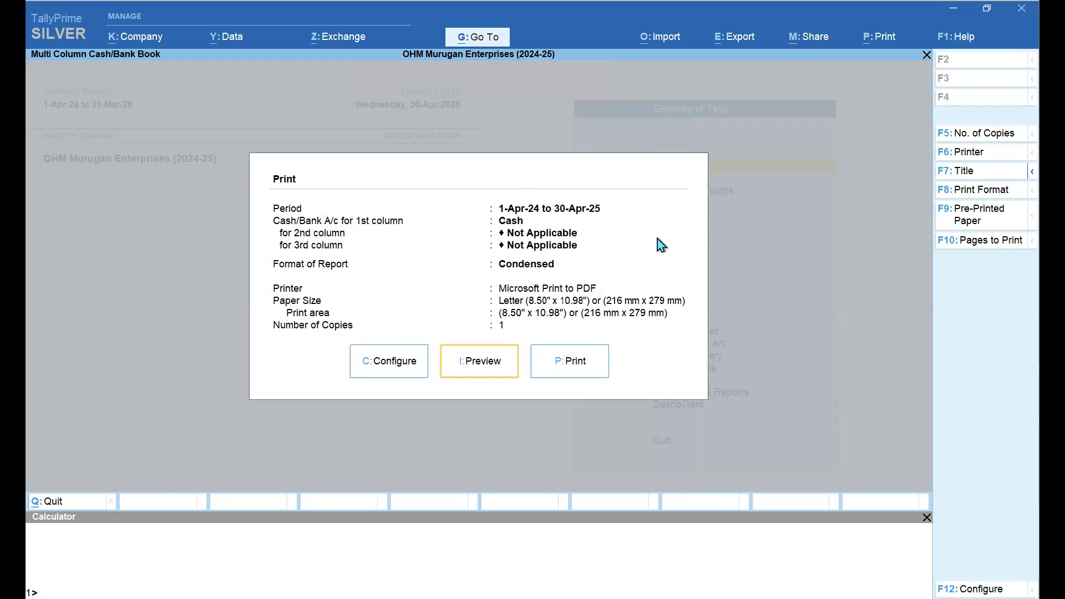
# In the print configuration, set the second cash/bank column to HDFC Bank
pyautogui.click(392, 369)
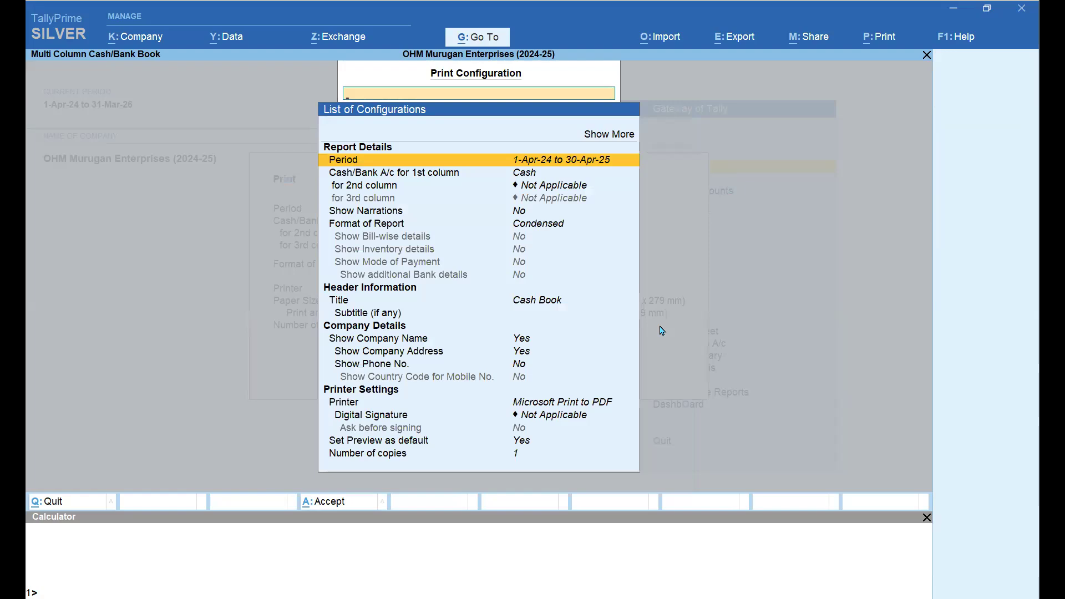
pyautogui.press('Down')
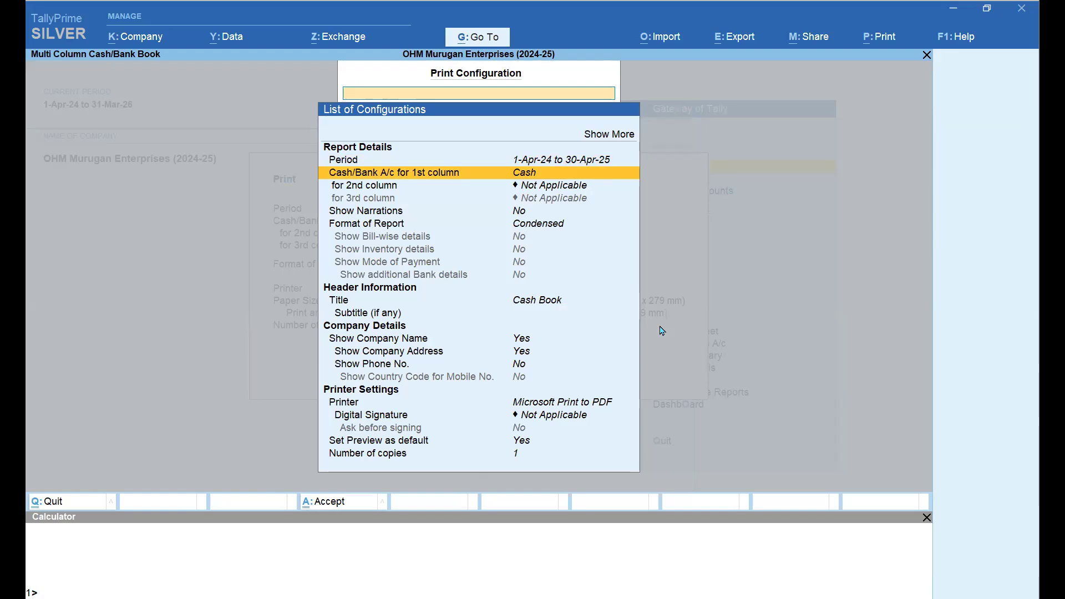
pyautogui.press('Down')
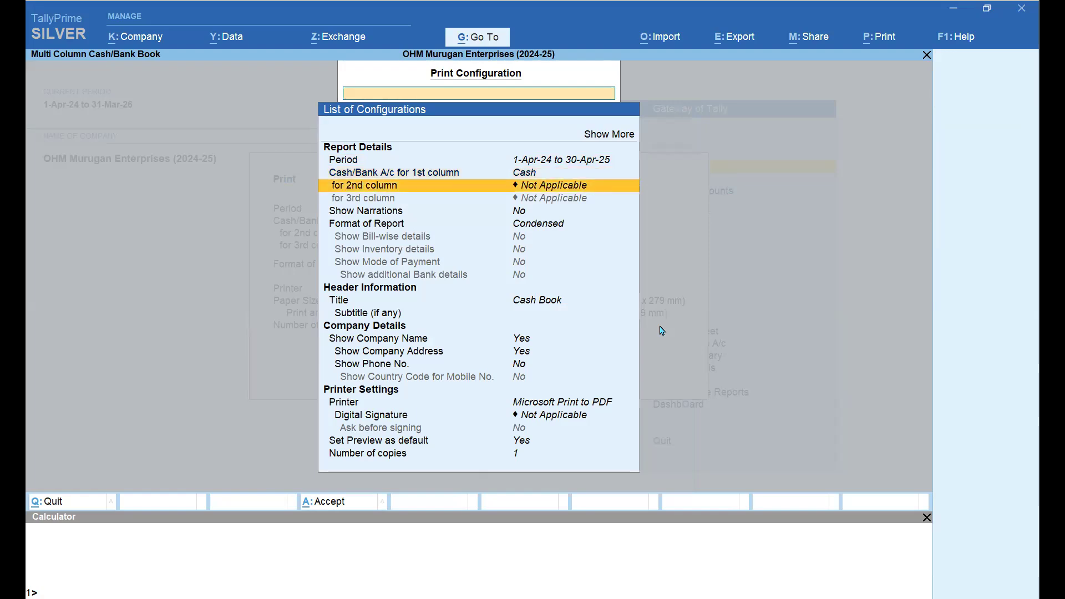
pyautogui.press('Return')
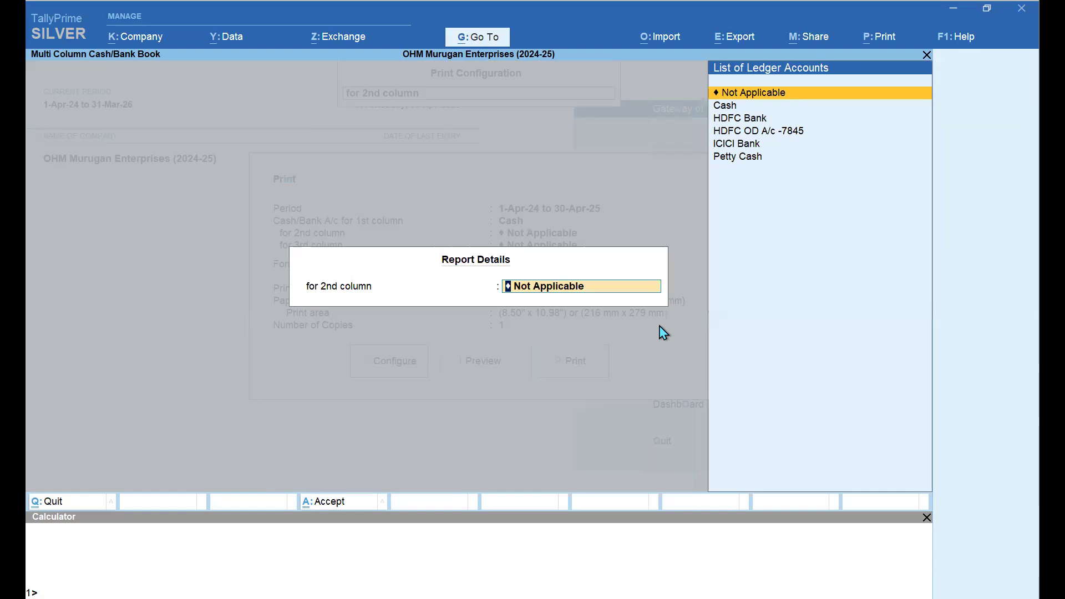
pyautogui.press('Down')
pyautogui.press('Down')
pyautogui.press('Return')
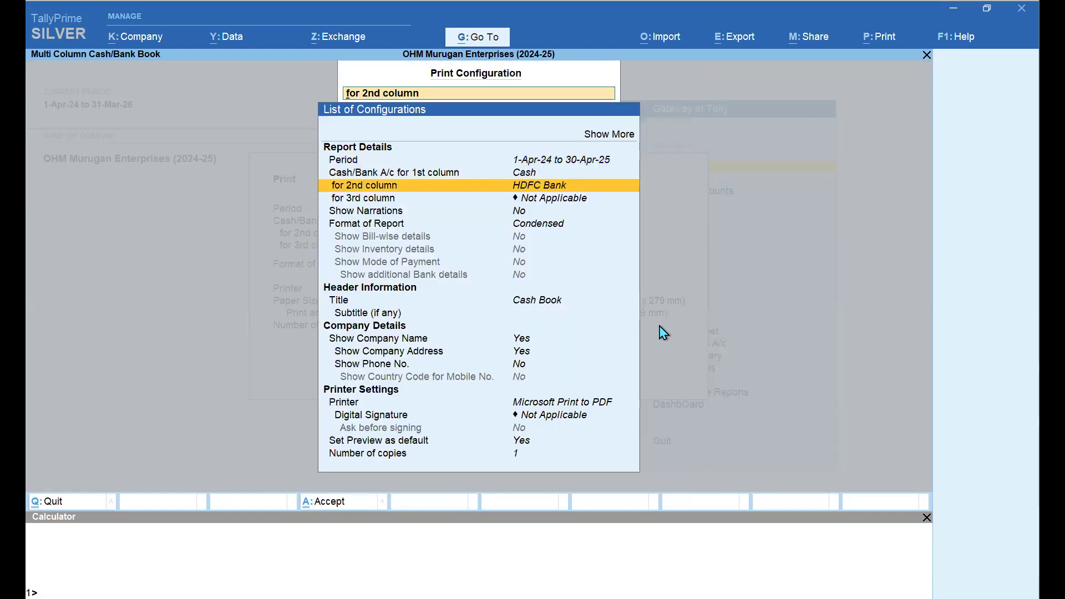
# Set the third cash/bank column to the HDFC OD account and close the print configuration
pyautogui.press('Down')
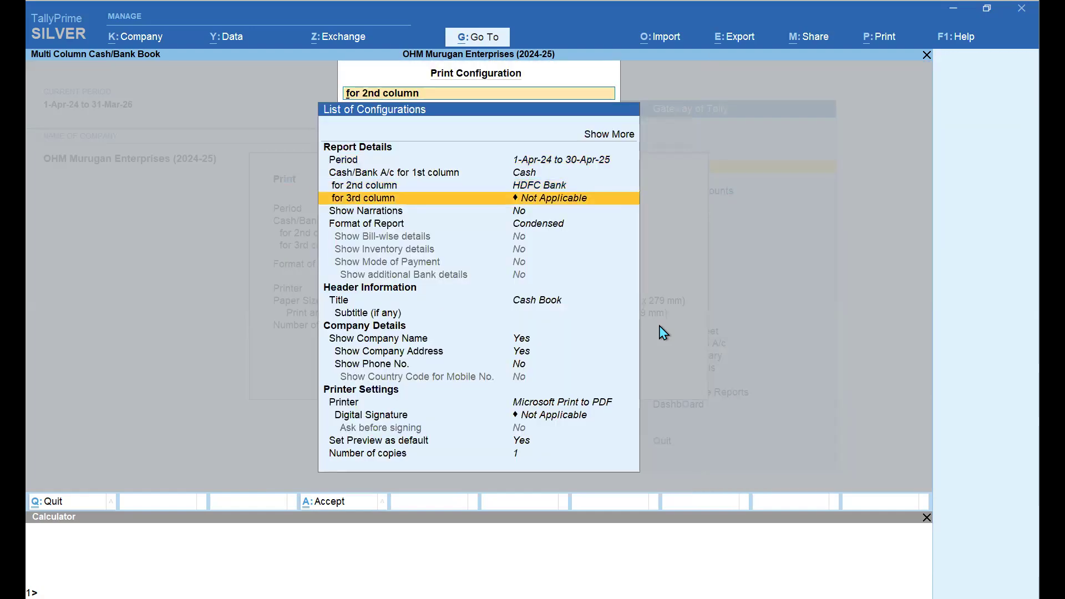
pyautogui.press('Return')
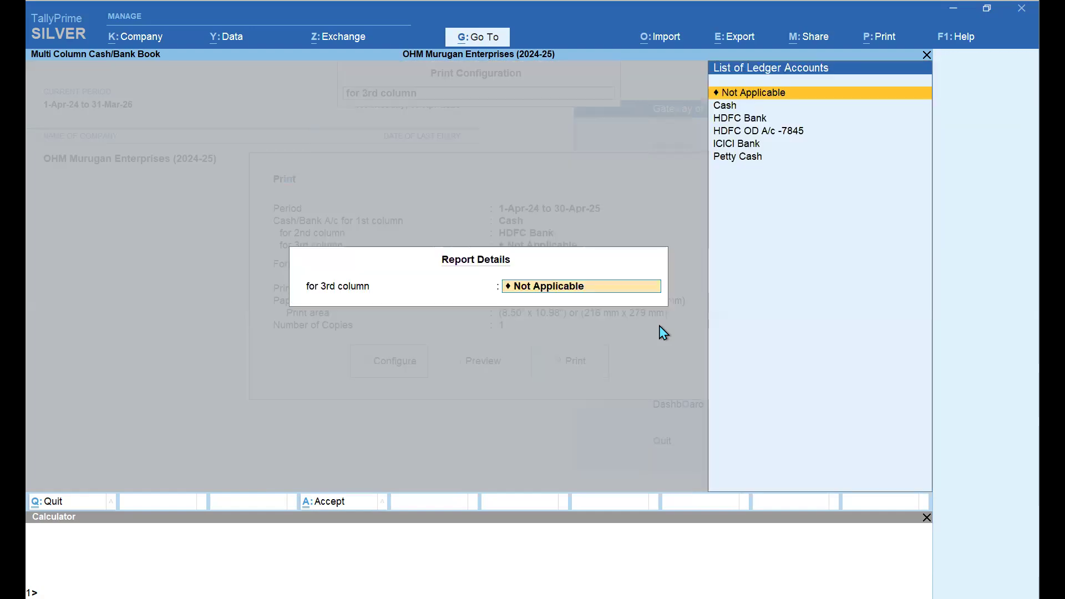
pyautogui.press('Down')
pyautogui.press('Down')
pyautogui.press('Down')
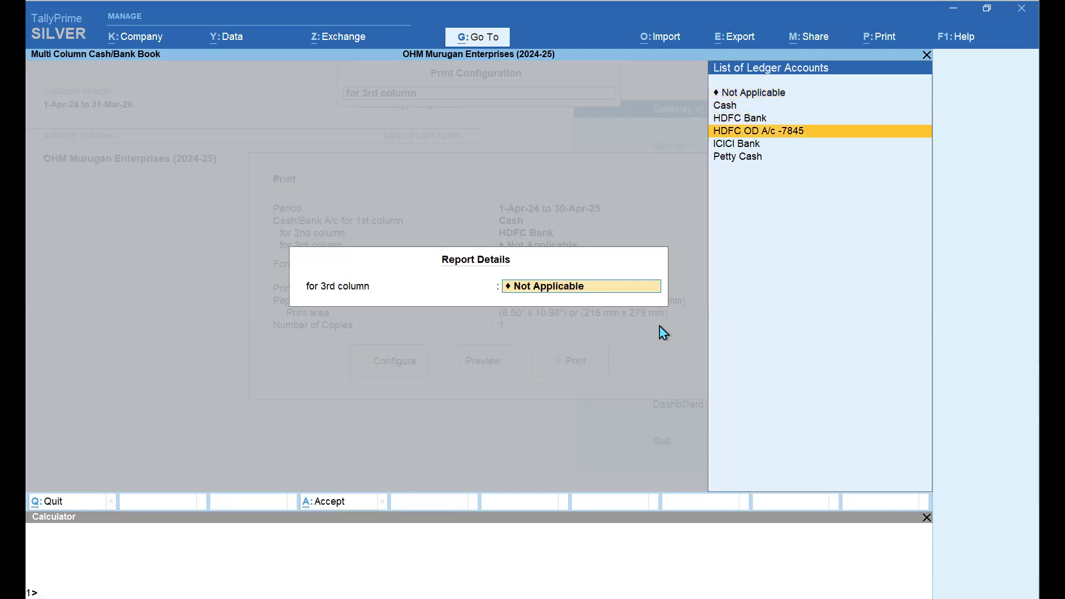
pyautogui.press('Return')
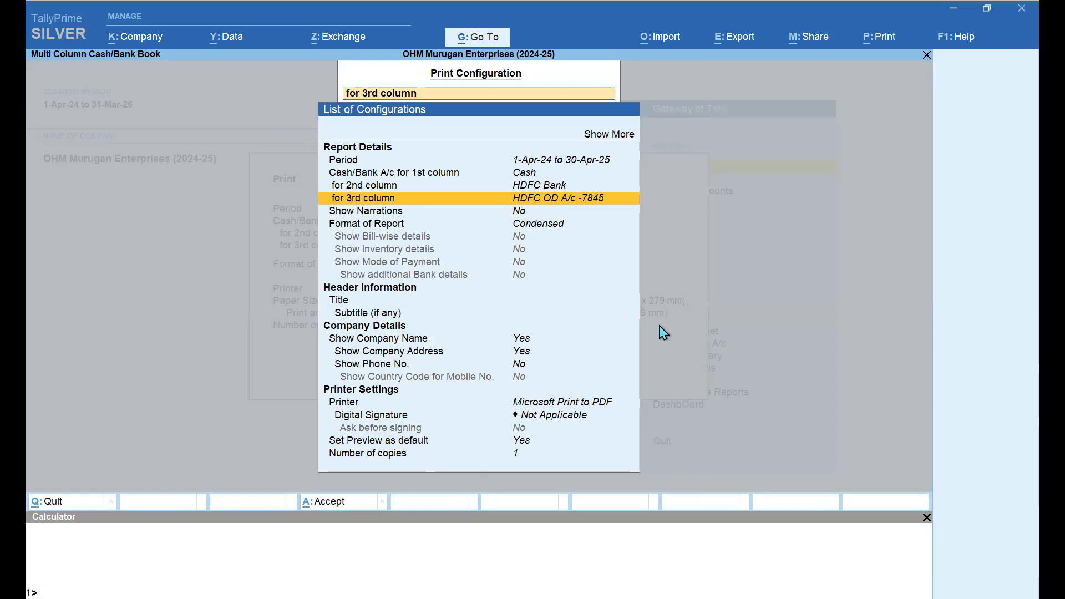
pyautogui.press('Up')
pyautogui.press('Up')
pyautogui.press('Up')
pyautogui.press('Up')
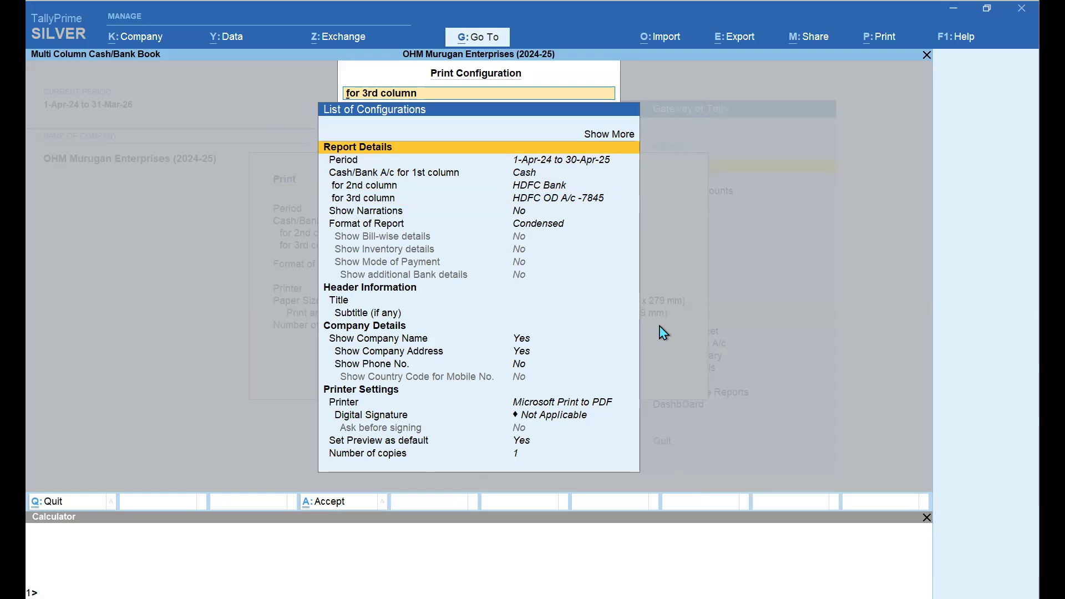
pyautogui.press('Escape')
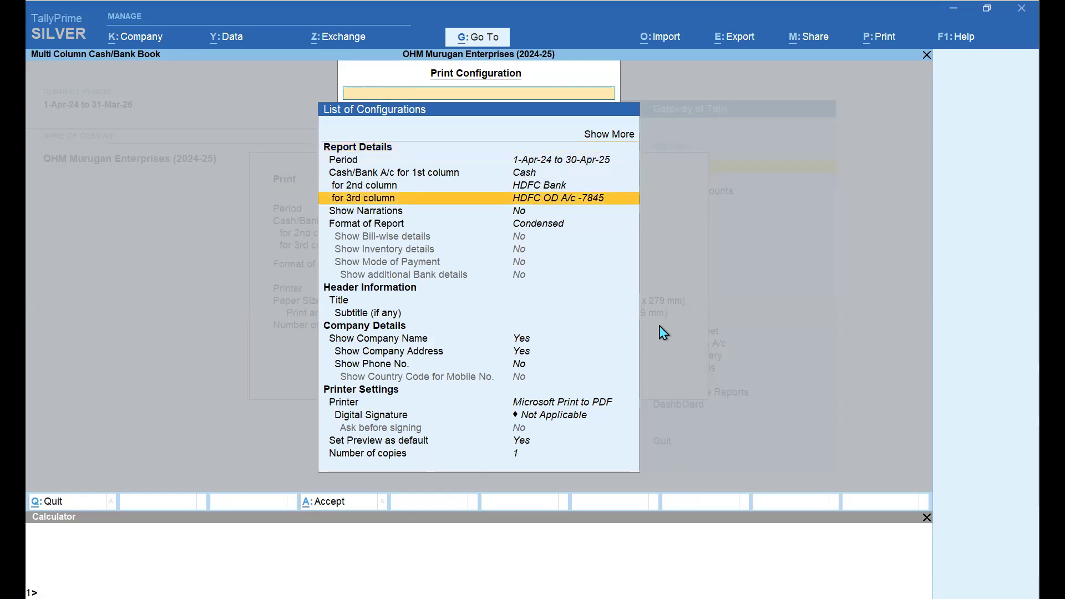
pyautogui.press('Escape')
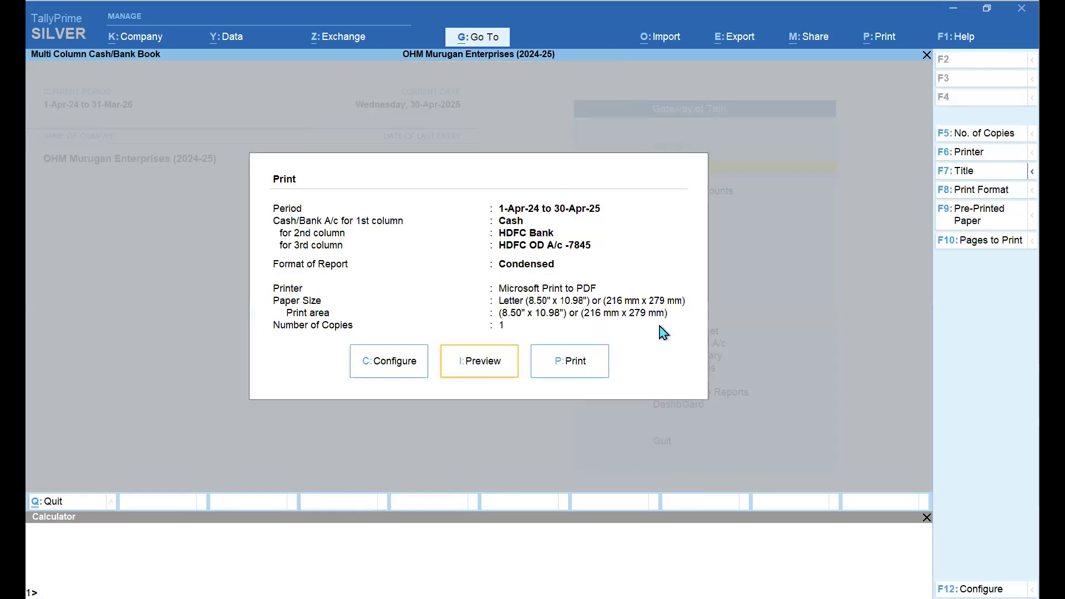
# Preview the Multi Column Cash/Bank Book, zoom in to examine its entries, and return to the full-page view
pyautogui.click(477, 363)
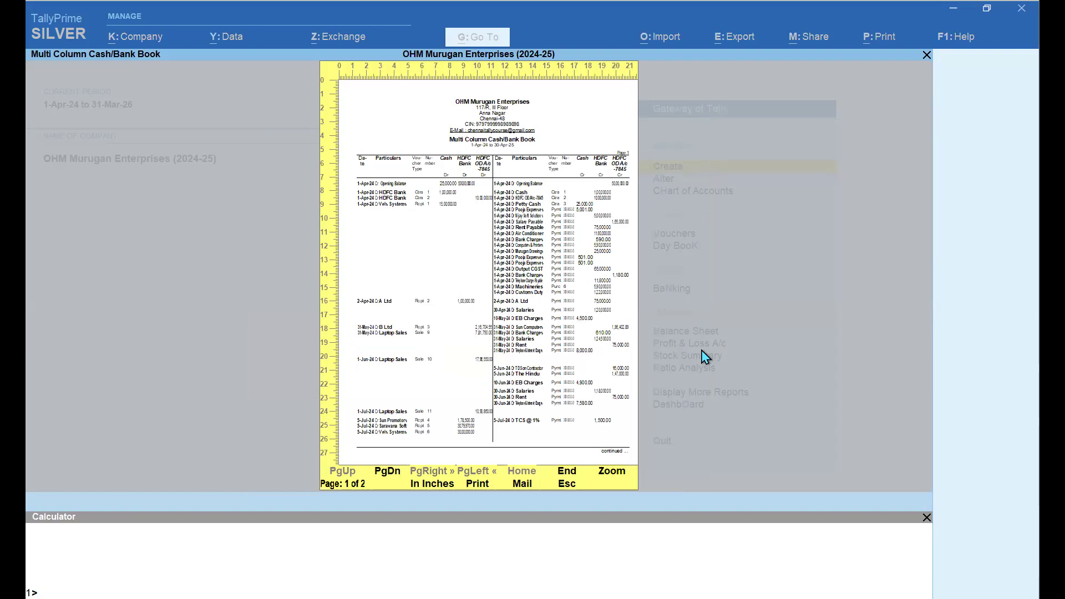
pyautogui.press('Return')
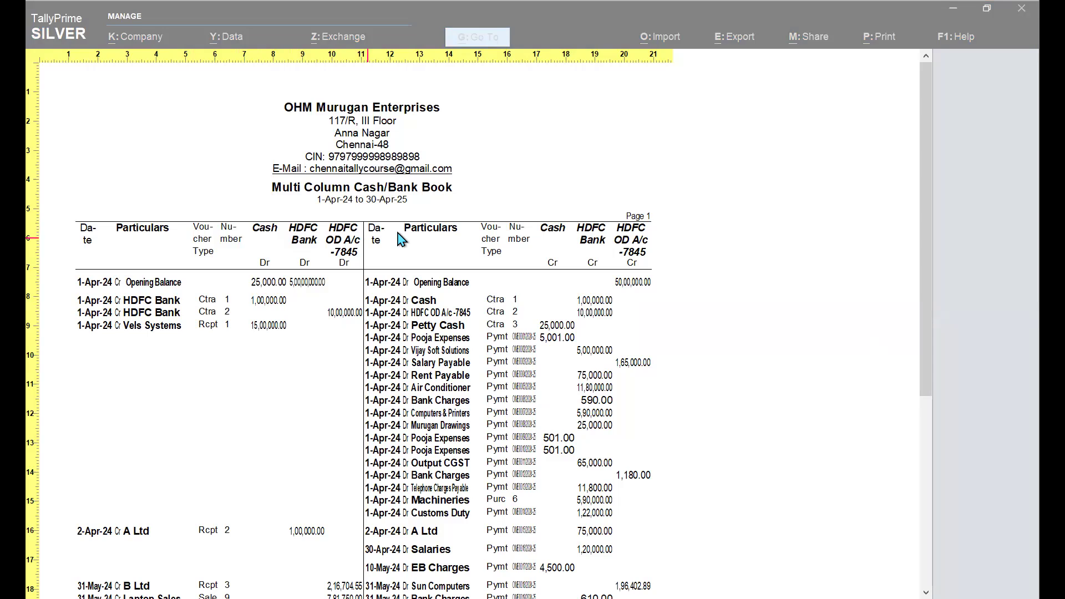
pyautogui.click(573, 302)
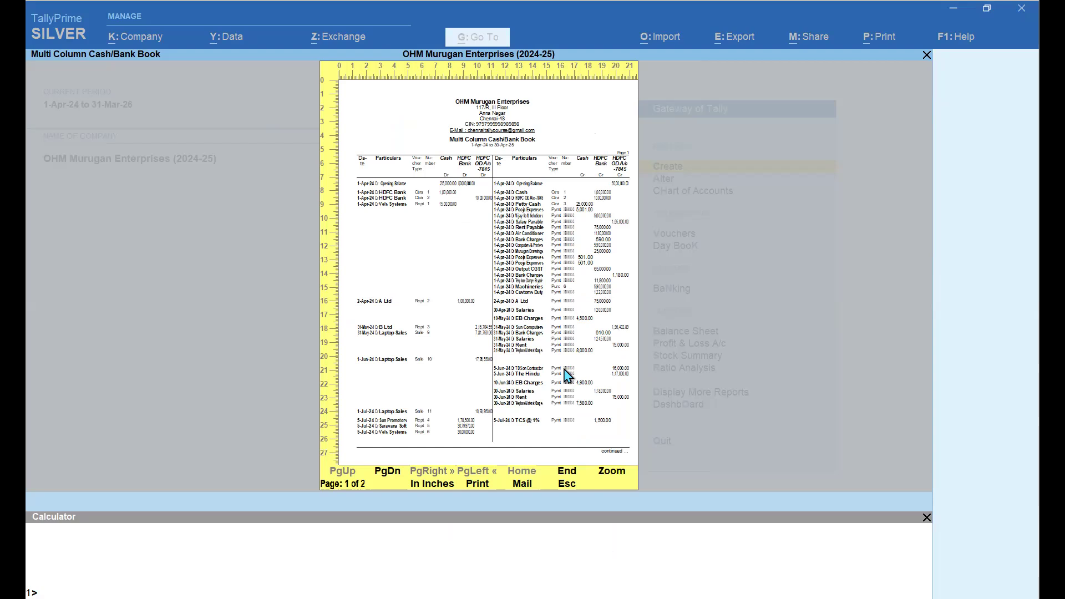
# Set the report's printer to Microsoft Print to PDF with no digital signature and landscape orientation
pyautogui.press('Escape')
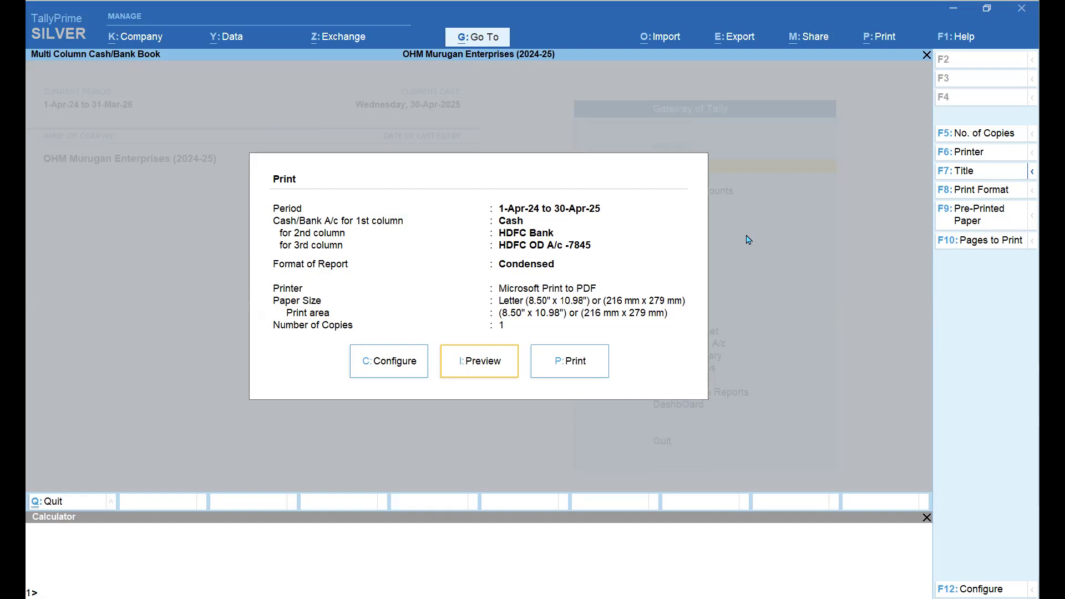
pyautogui.press('F6')
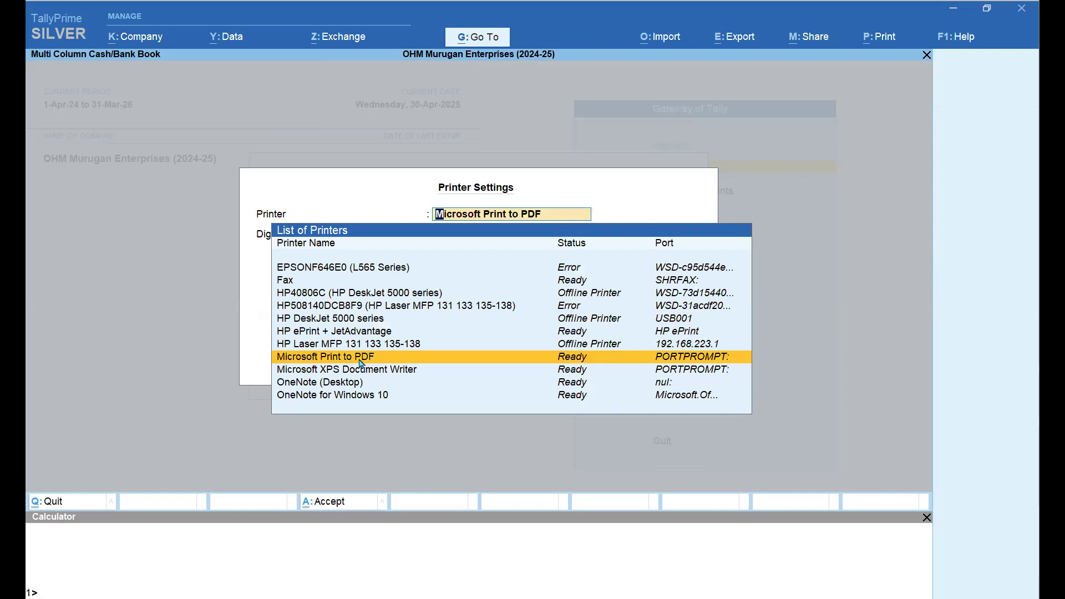
pyautogui.press('Return')
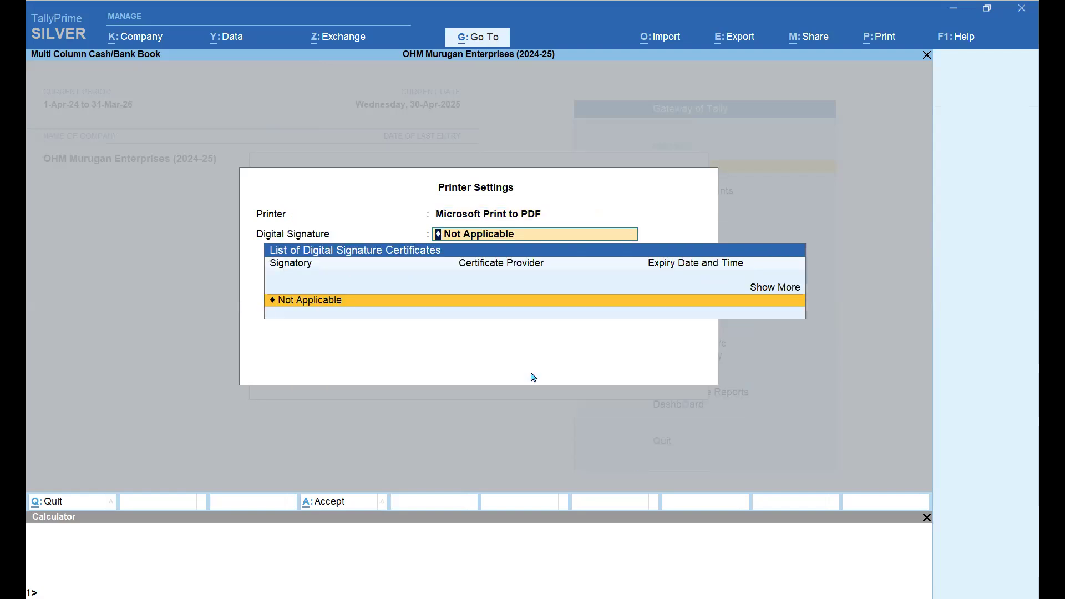
pyautogui.press('Return')
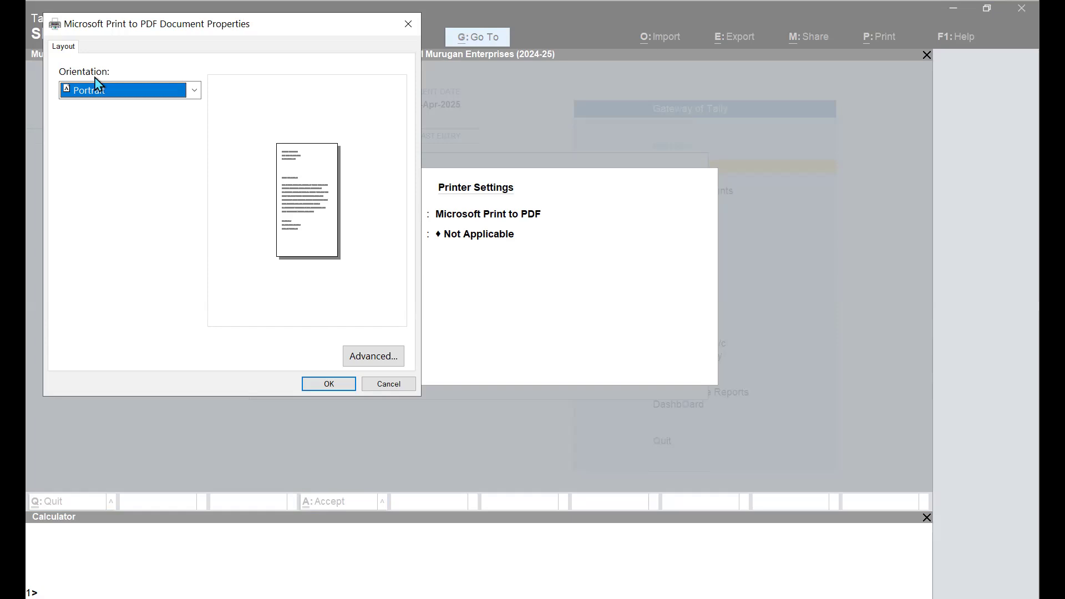
pyautogui.click(198, 95)
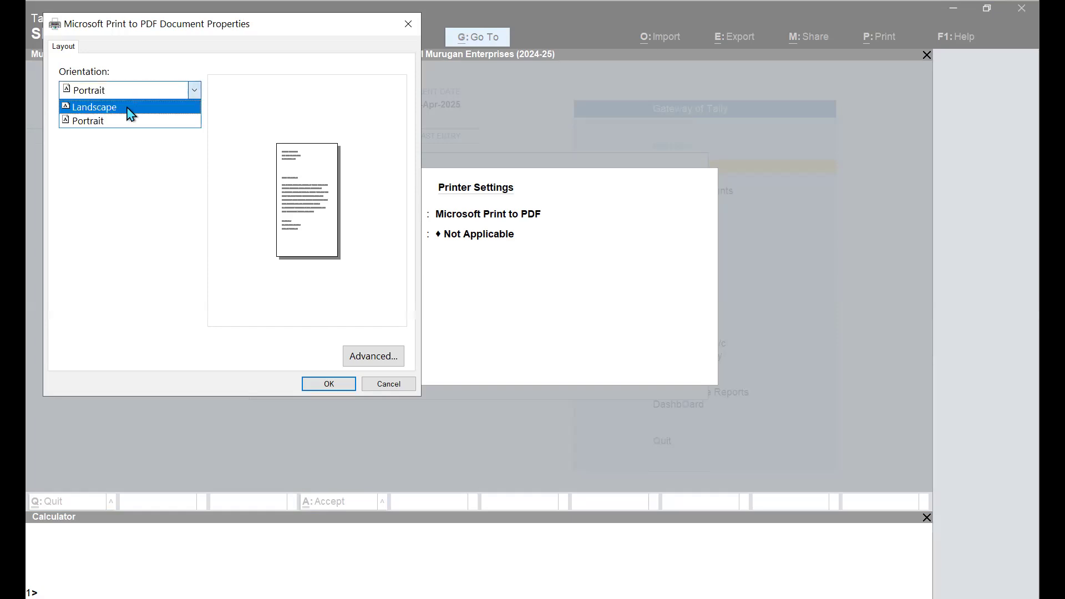
pyautogui.click(131, 107)
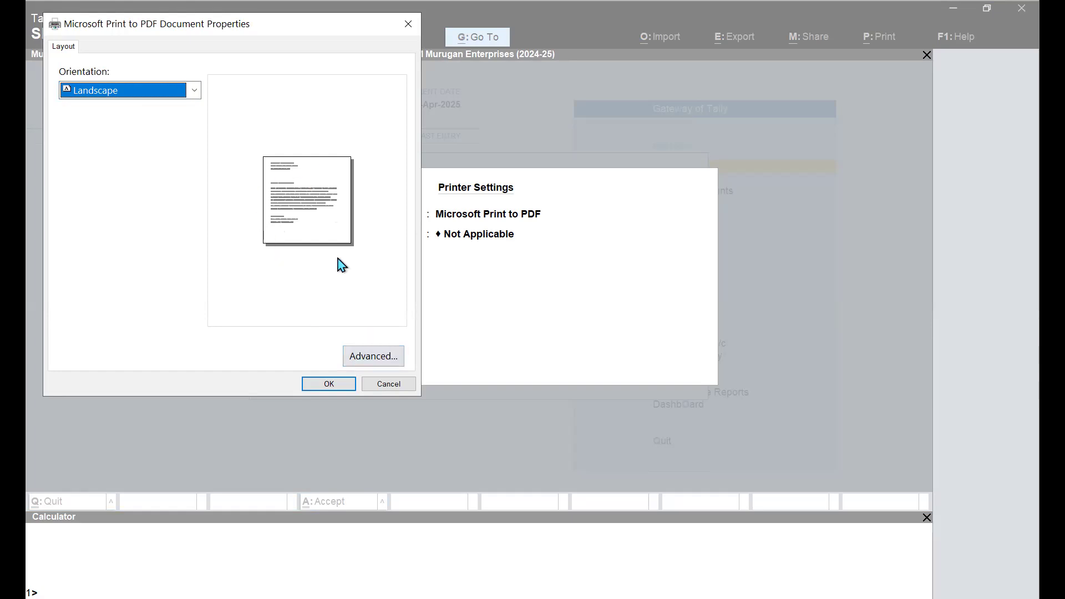
pyautogui.click(341, 386)
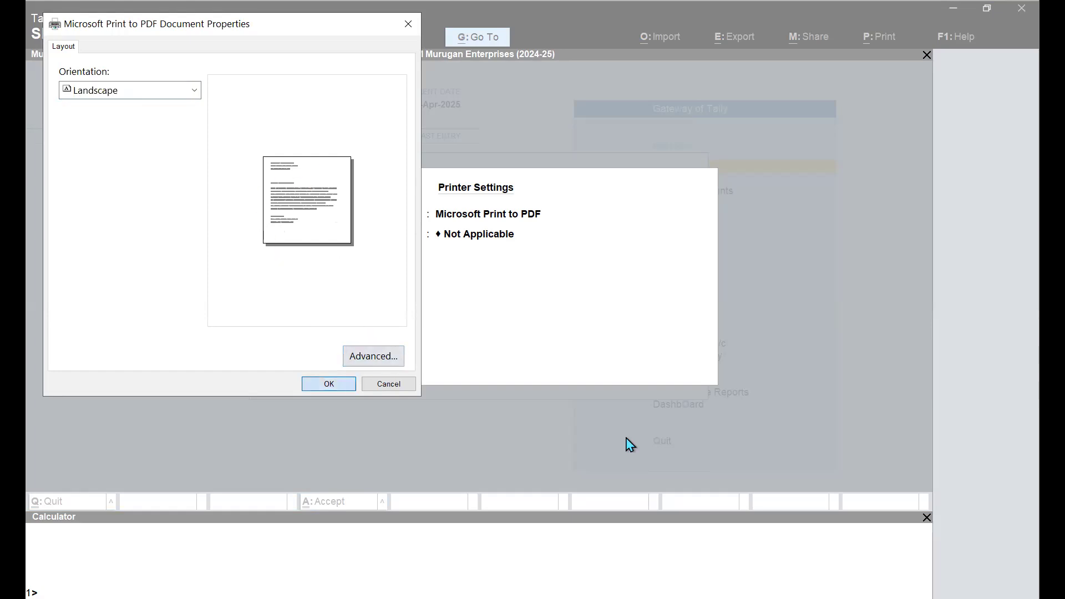
# Preview the Multi Column Cash/Bank Book in landscape, examine its pages at enlarged size, and close the print screens
pyautogui.press('Return')
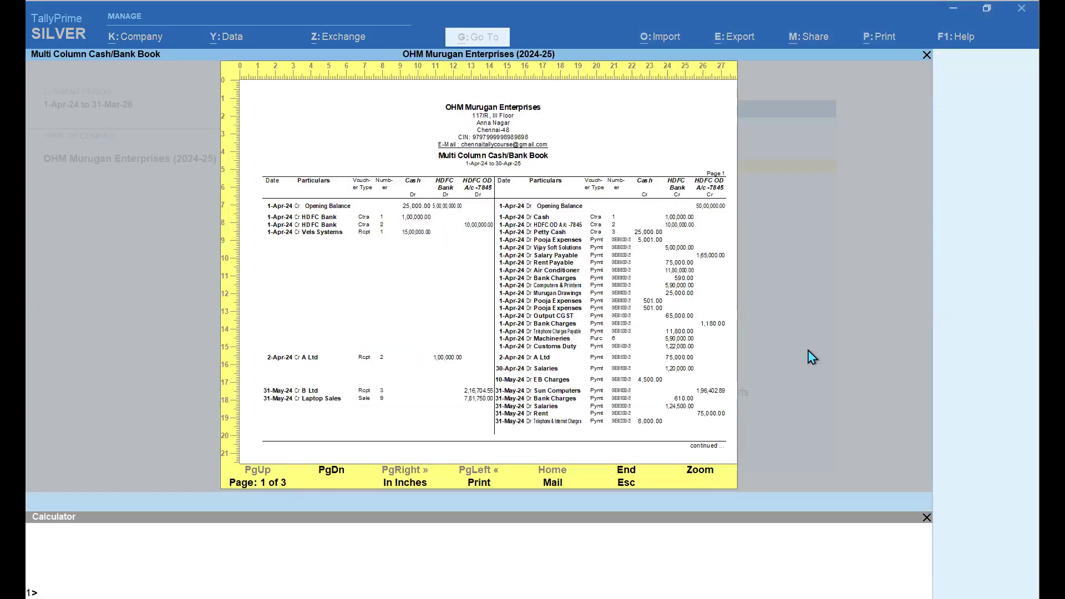
pyautogui.hotkey('alt', 'z')
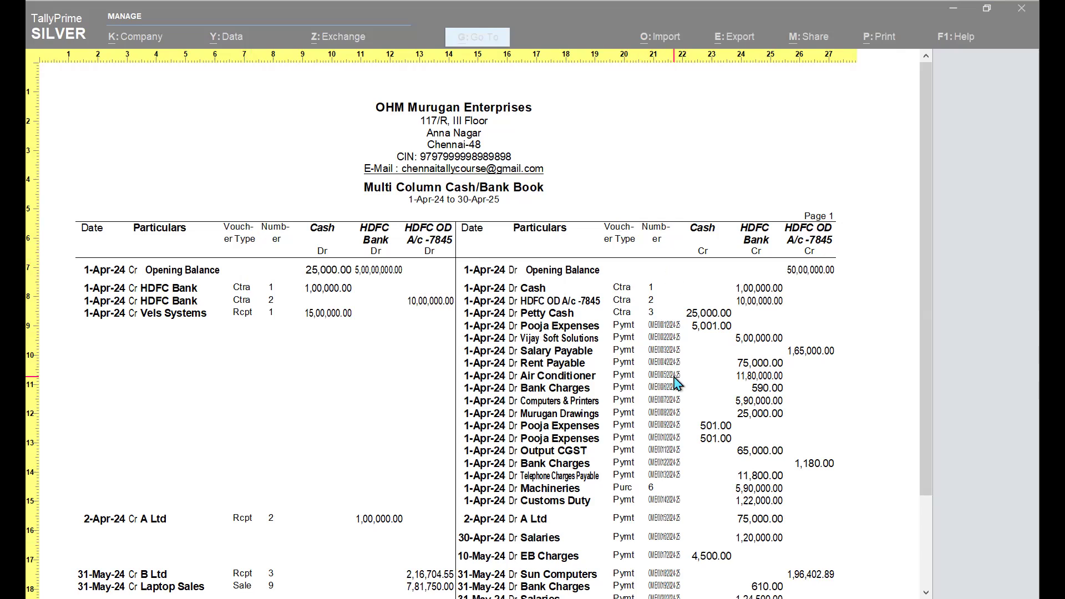
pyautogui.scroll(-10, 676, 382)
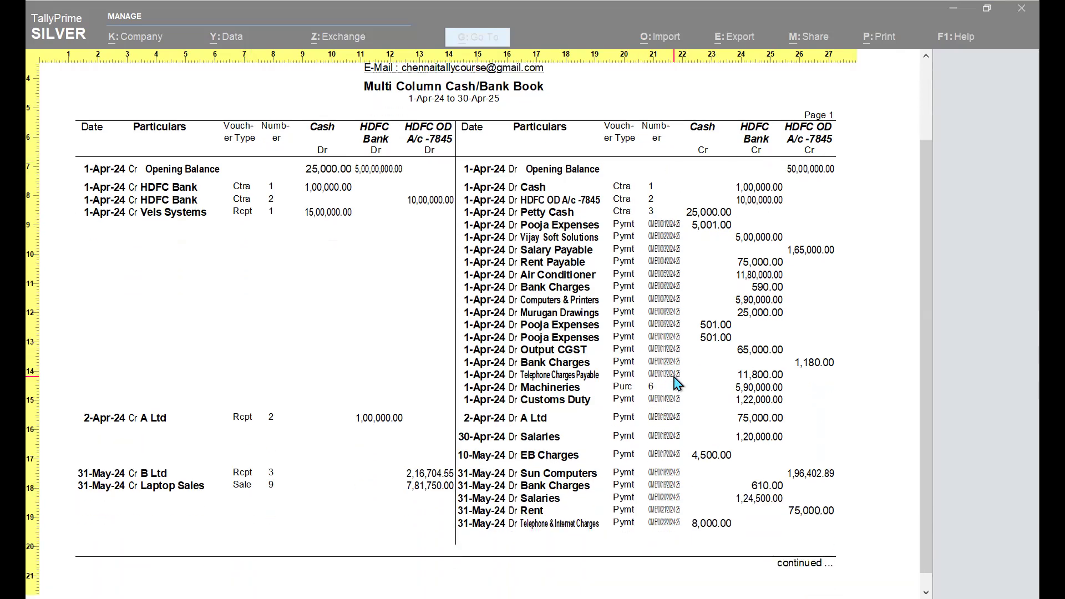
pyautogui.scroll(-10, 676, 382)
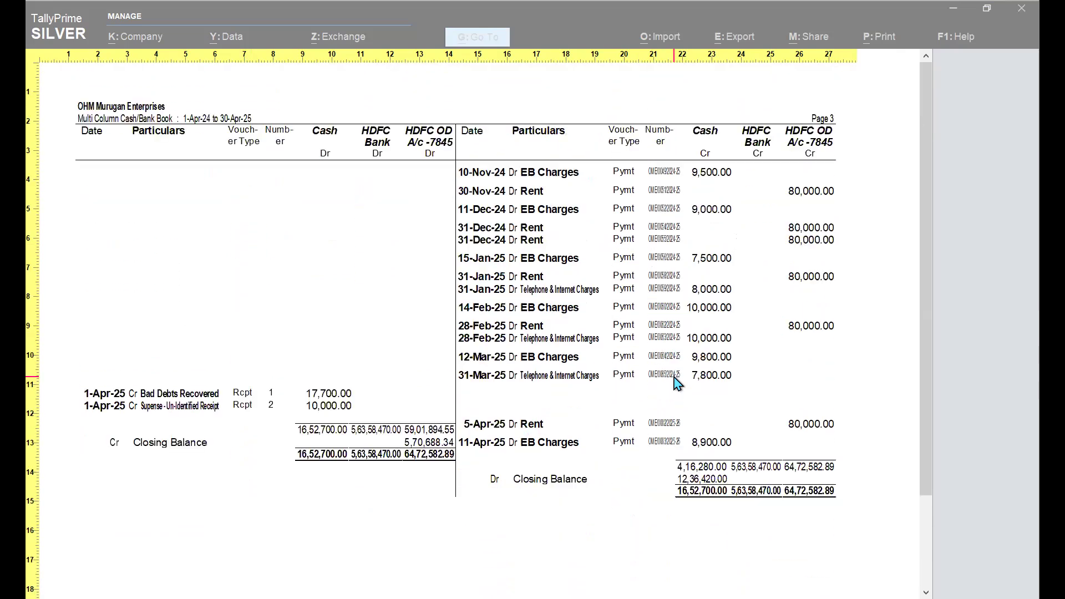
pyautogui.scroll(10, 676, 383)
pyautogui.scroll(5, 676, 383)
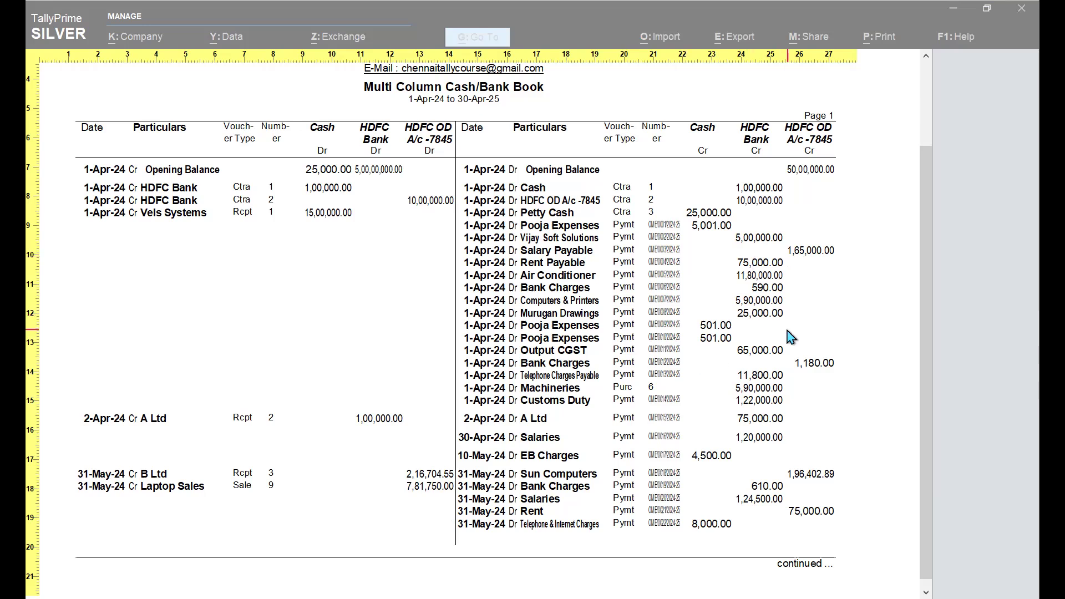
pyautogui.press('Escape')
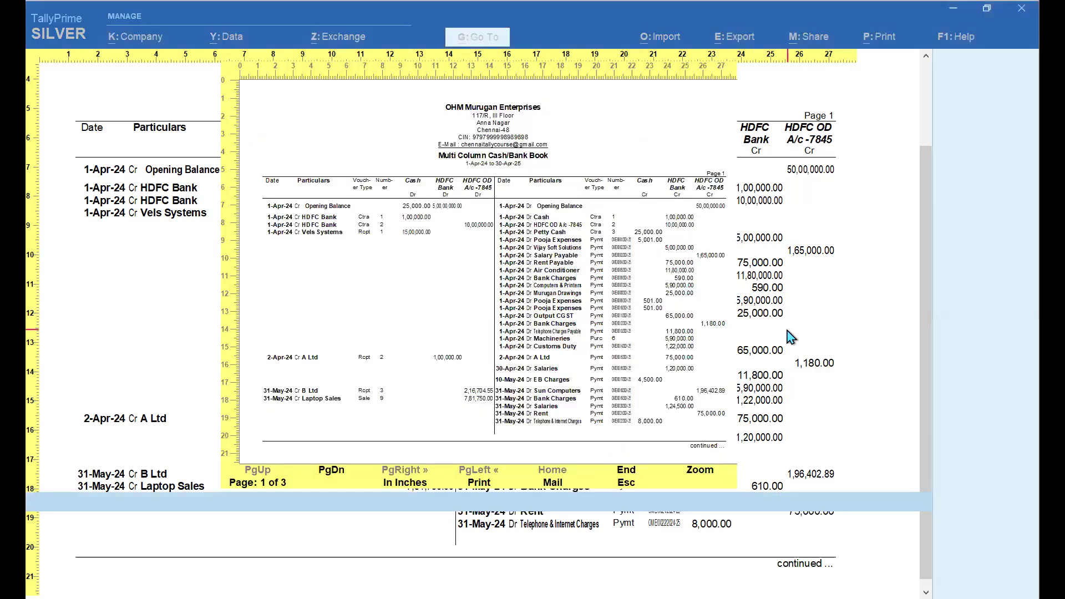
pyautogui.press('Escape')
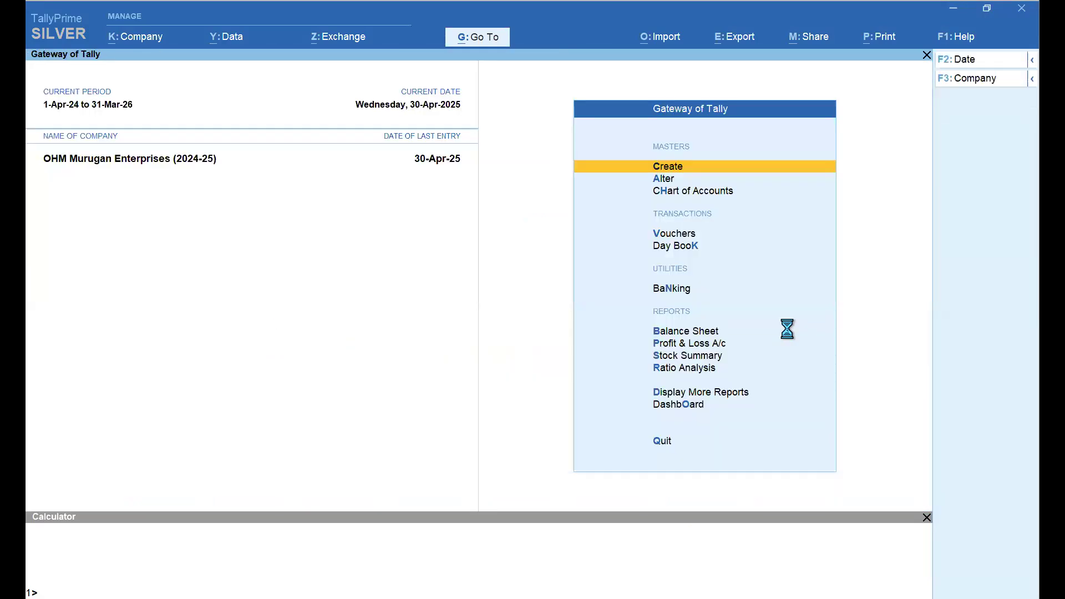
# View the Cash/Bank Book summary from the account books, and return to the list of account books
pyautogui.press('Down')
pyautogui.press('Down')
pyautogui.press('Down')
pyautogui.press('Down')
pyautogui.press('Down')
pyautogui.press('Down')
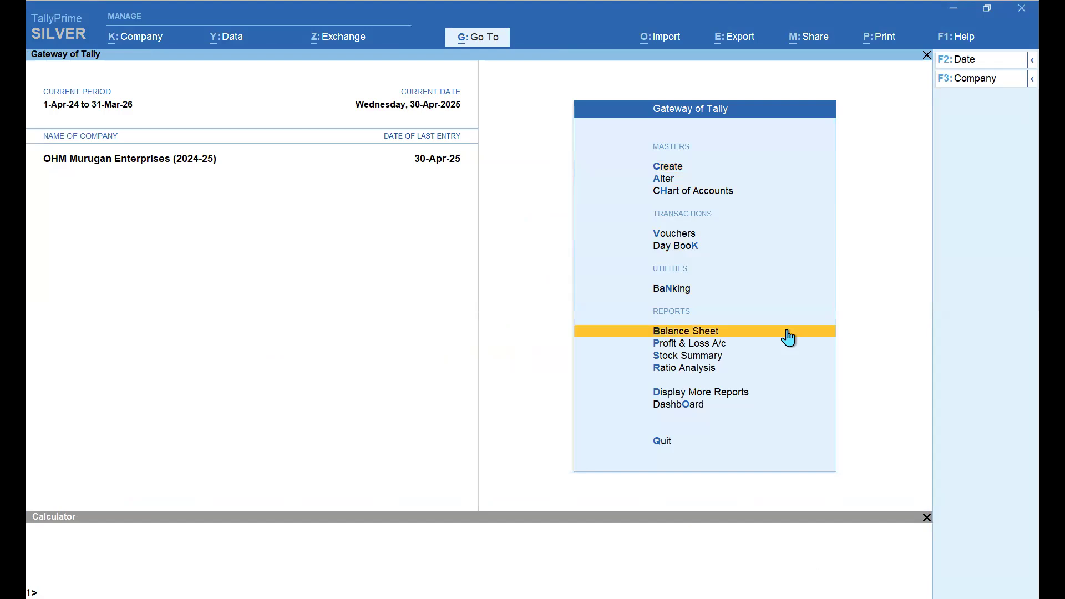
pyautogui.press('Down')
pyautogui.press('Down')
pyautogui.press('Down')
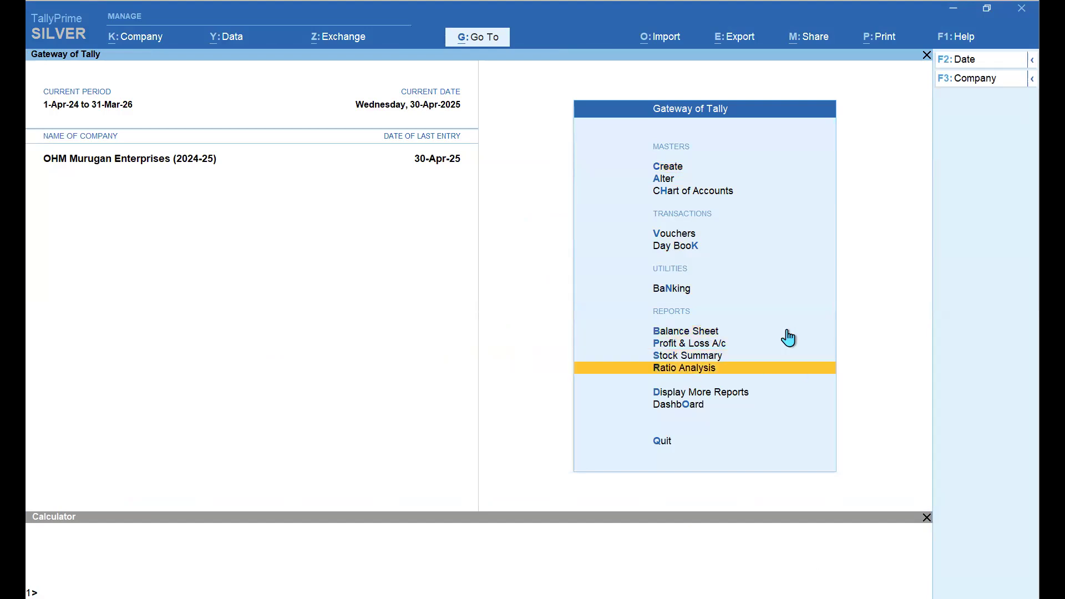
pyautogui.press('Down')
pyautogui.press('Return')
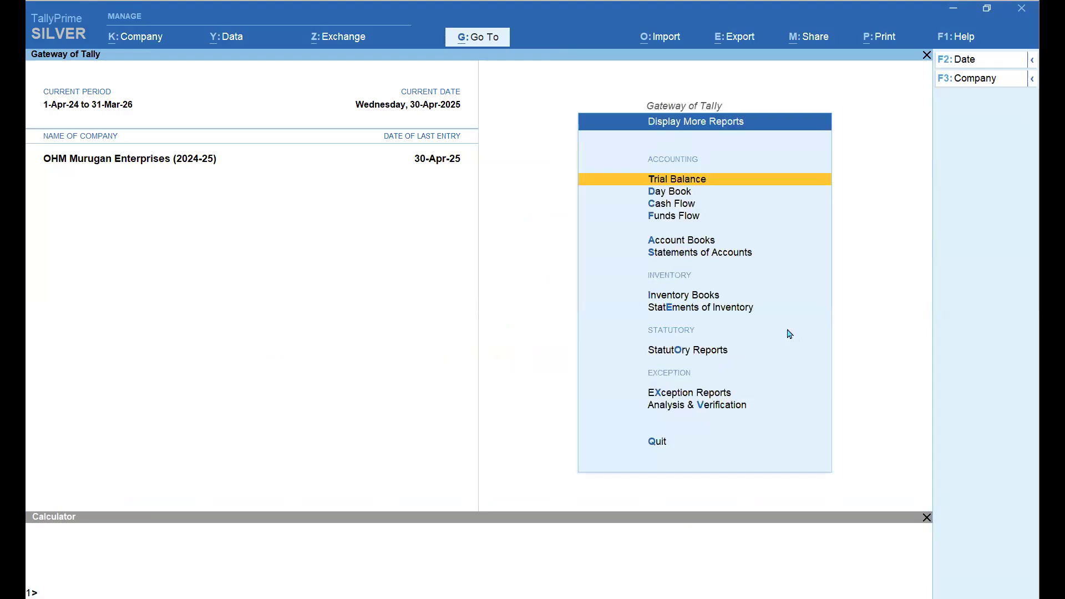
pyautogui.press('Down')
pyautogui.press('Down')
pyautogui.press('Down')
pyautogui.press('Down')
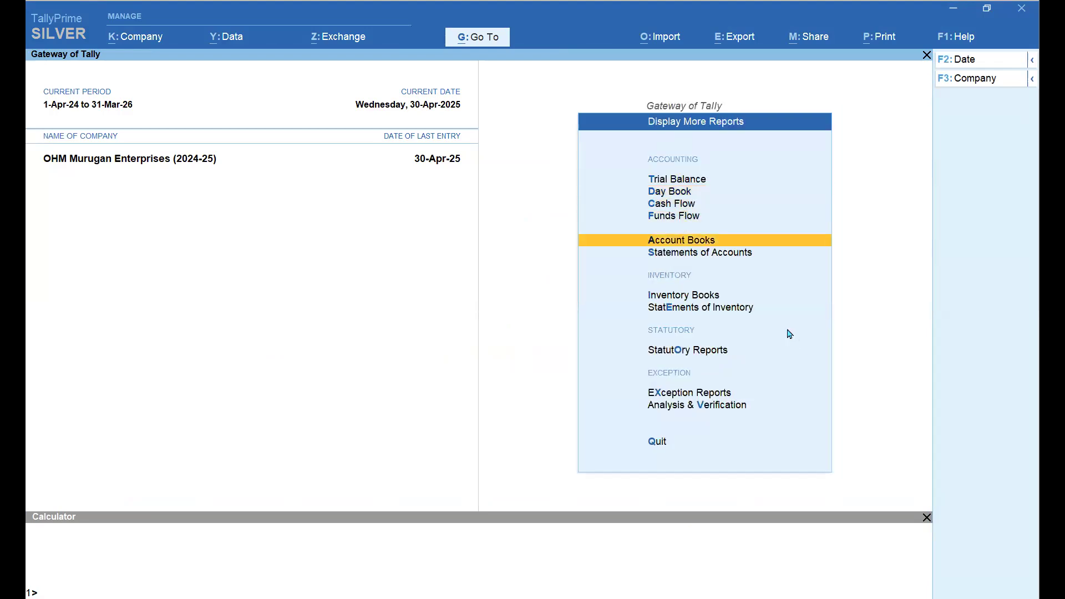
pyautogui.press('Return')
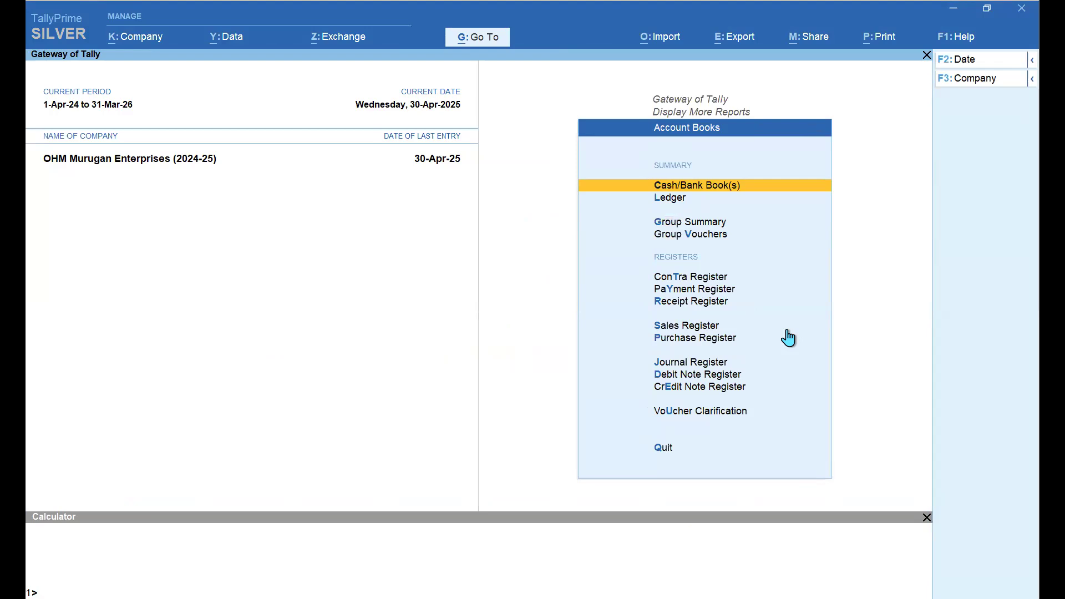
pyautogui.press('Return')
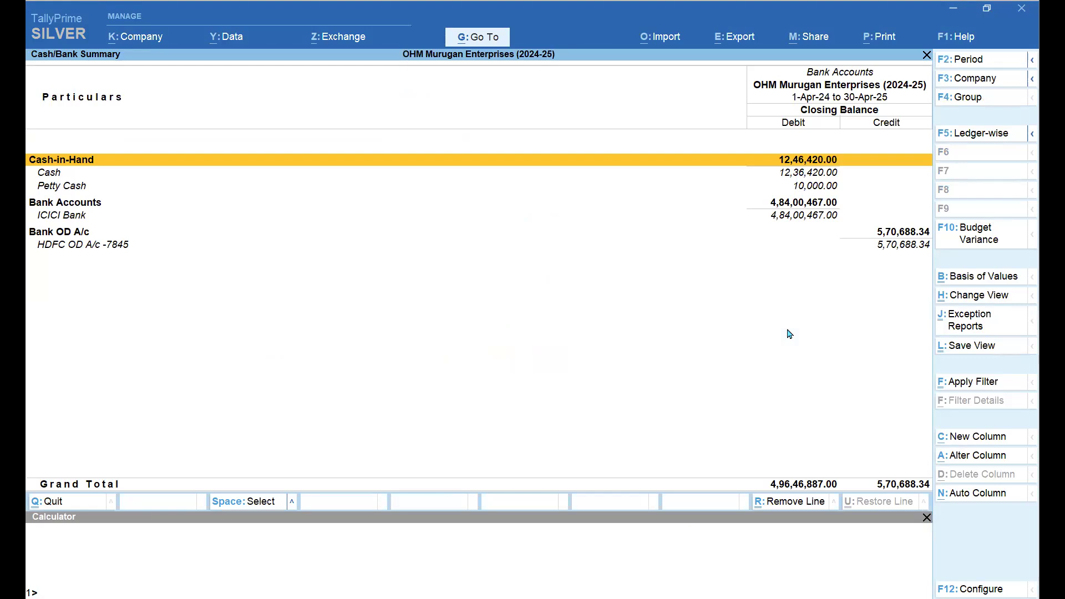
pyautogui.press('Escape')
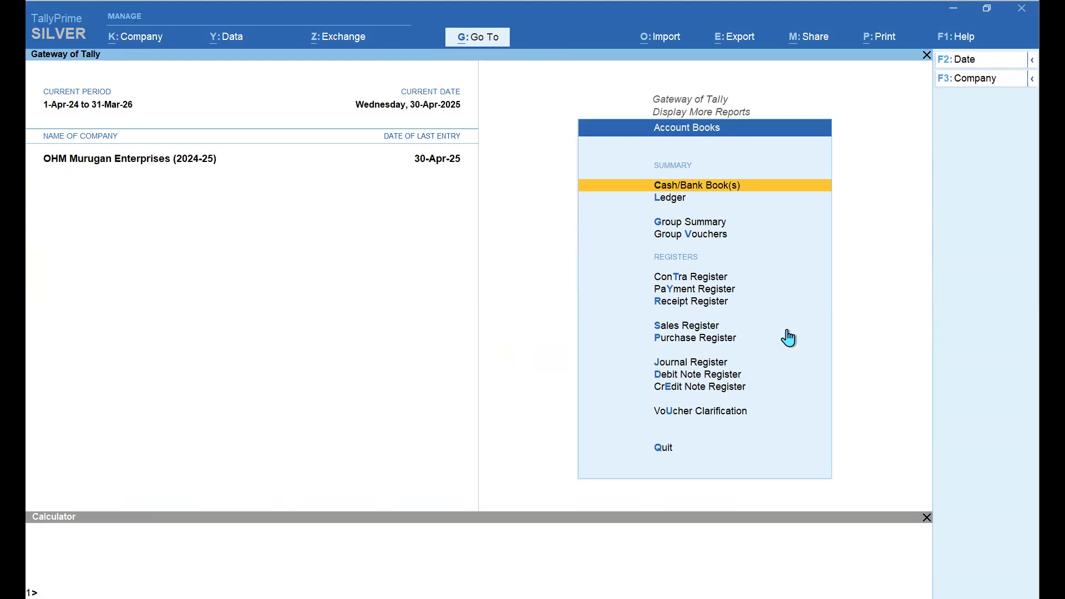
# Open the Payment Register from the account books
pyautogui.press('Down')
pyautogui.press('Down')
pyautogui.press('Down')
pyautogui.press('Down')
pyautogui.press('Down')
pyautogui.press('Down')
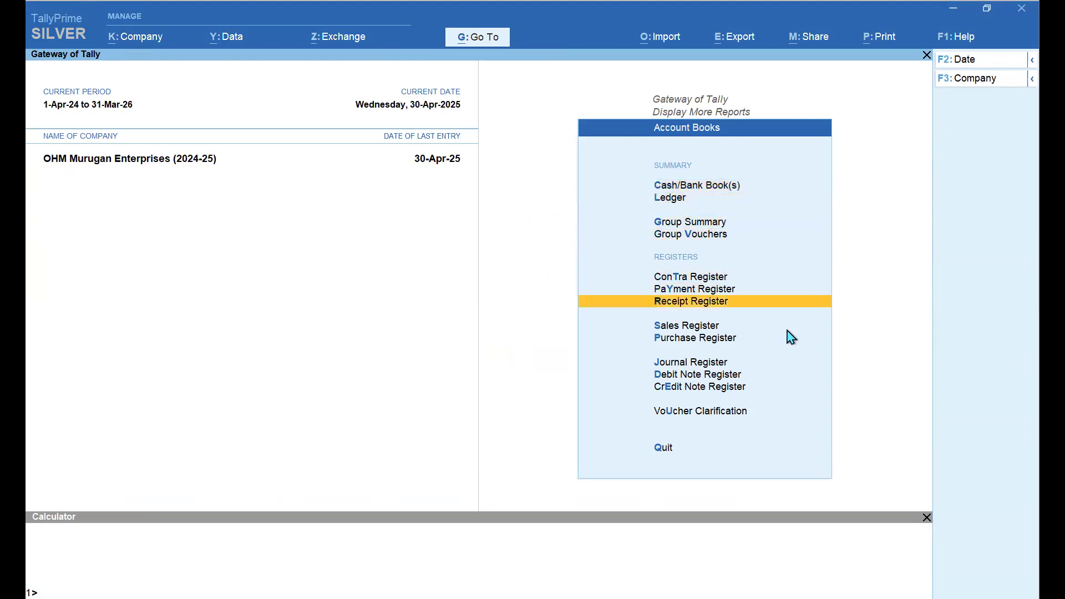
pyautogui.press('Up')
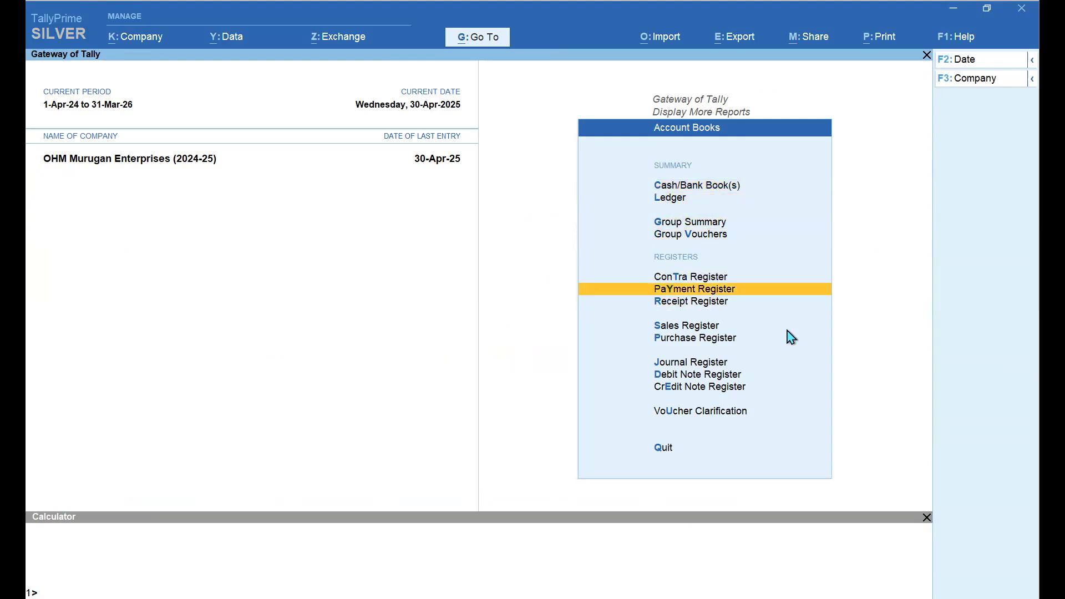
pyautogui.press('Return')
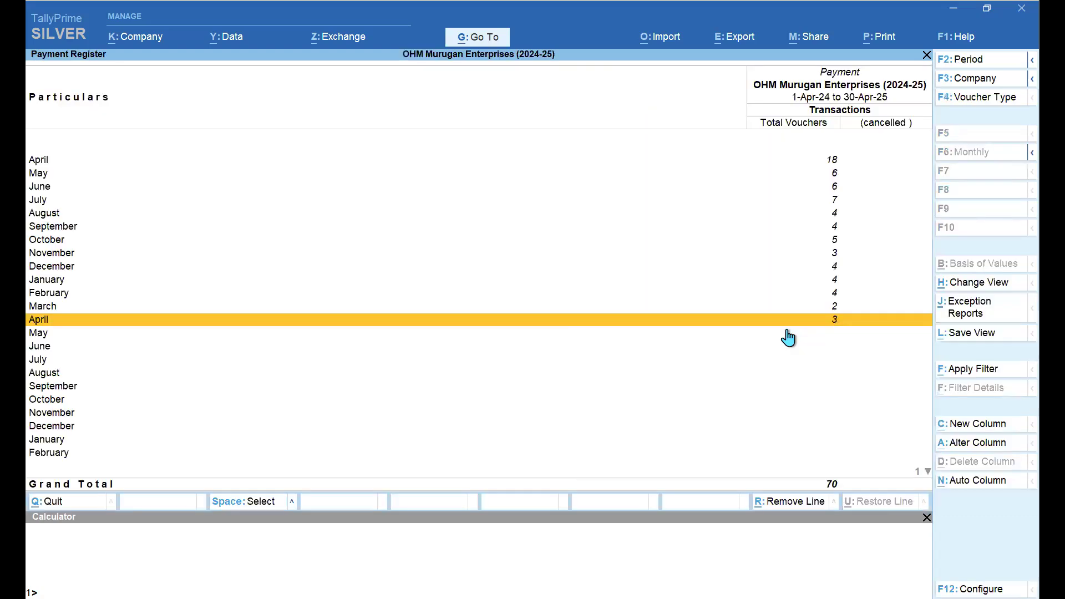
# Open the list of payment vouchers for April 2024 from the monthly summary
pyautogui.press('Up')
pyautogui.press('Up')
pyautogui.press('Up')
pyautogui.press('Up')
pyautogui.press('Up')
pyautogui.press('Up')
pyautogui.press('Up')
pyautogui.press('Up')
pyautogui.press('Up')
pyautogui.press('Up')
pyautogui.press('Up')
pyautogui.press('Up')
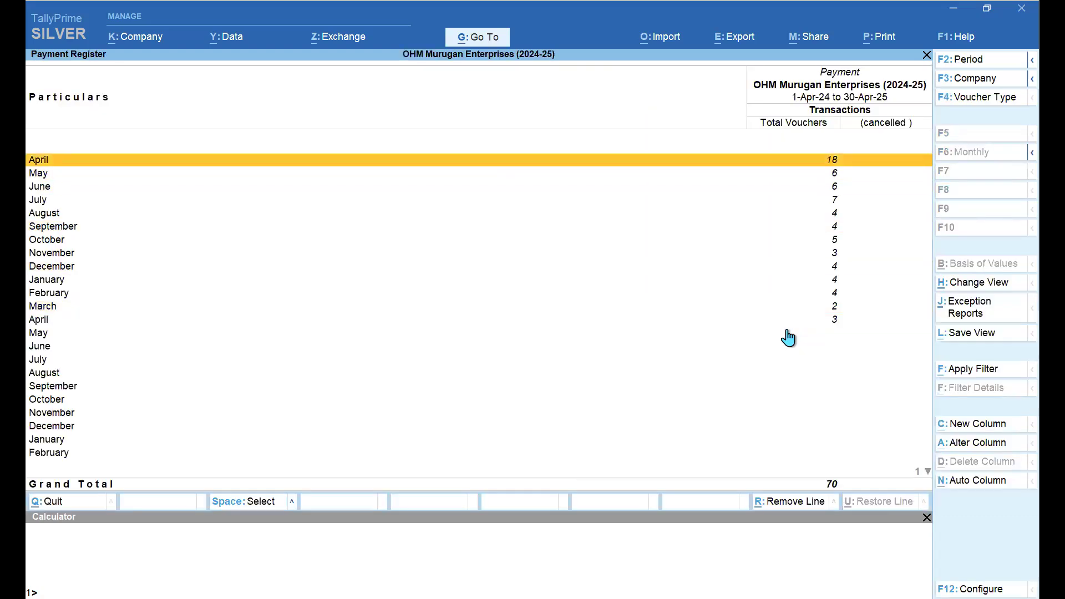
pyautogui.press('Return')
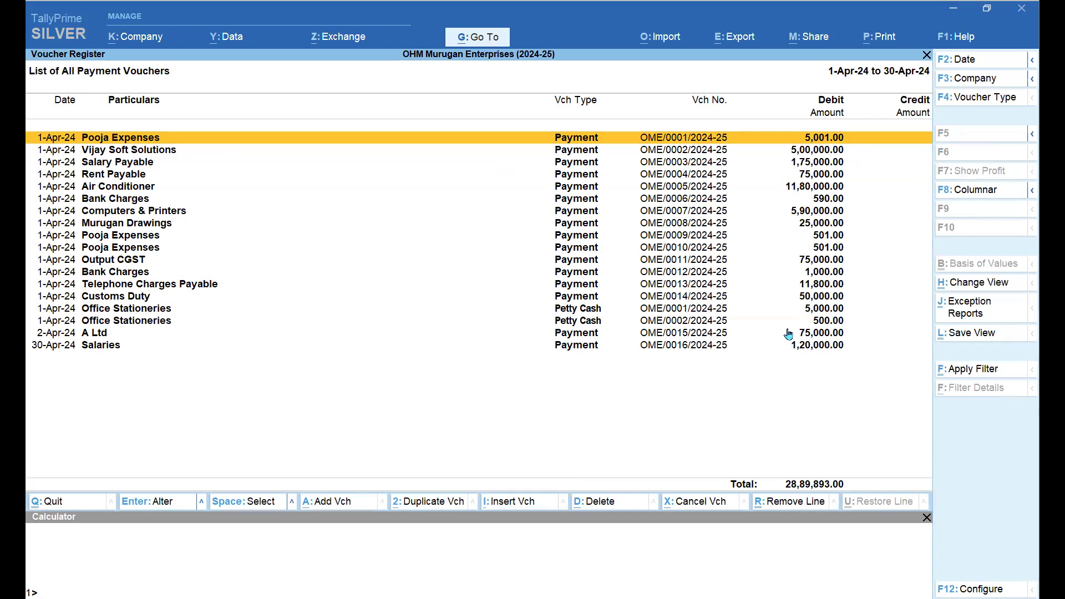
# Go through the April 2024 payment vouchers down to the last Salaries entry, and return to the account books
pyautogui.press('Down')
pyautogui.press('Down')
pyautogui.press('Down')
pyautogui.press('Down')
pyautogui.press('Down')
pyautogui.press('Down')
pyautogui.press('Down')
pyautogui.press('Down')
pyautogui.press('Down')
pyautogui.press('Down')
pyautogui.press('Down')
pyautogui.press('Down')
pyautogui.press('Down')
pyautogui.press('Down')
pyautogui.press('Down')
pyautogui.press('Down')
pyautogui.press('Down')
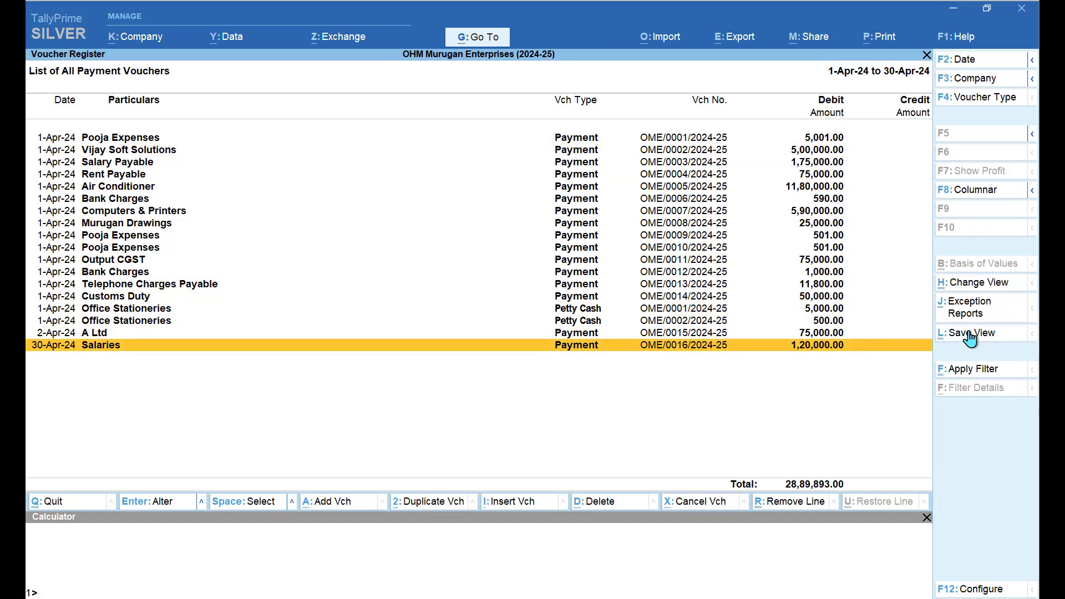
pyautogui.press('Escape')
pyautogui.press('Escape')
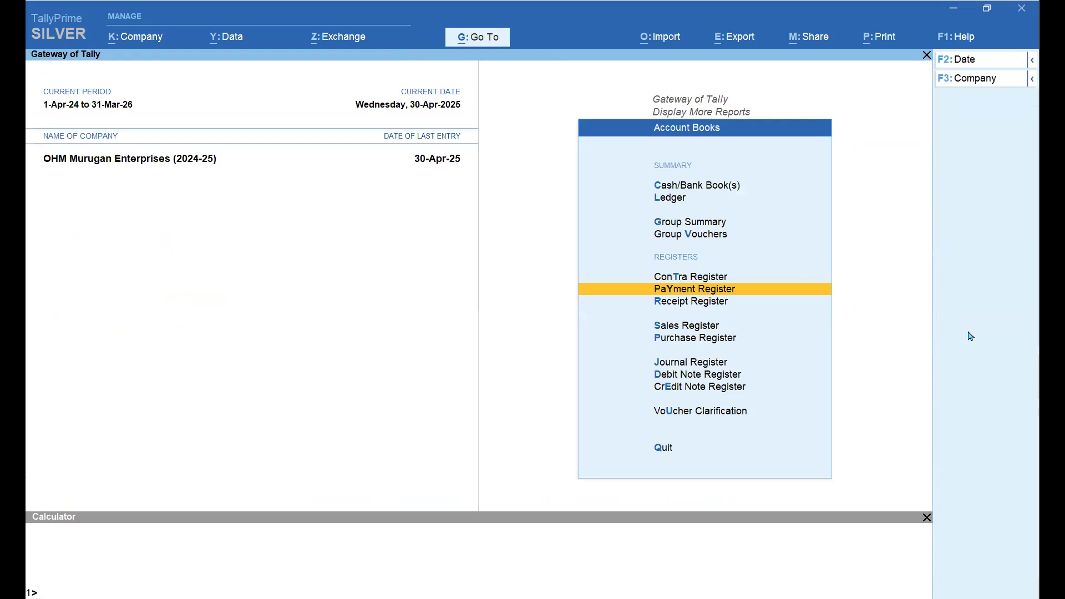
# Open the Sales Register from the account books
pyautogui.press('Down')
pyautogui.press('Down')
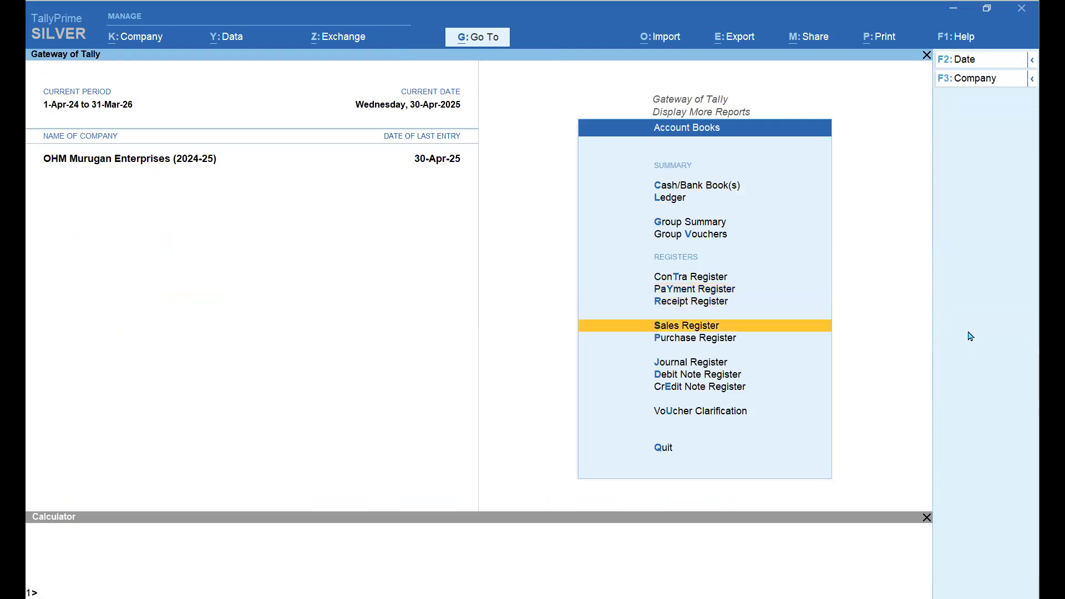
pyautogui.press('Return')
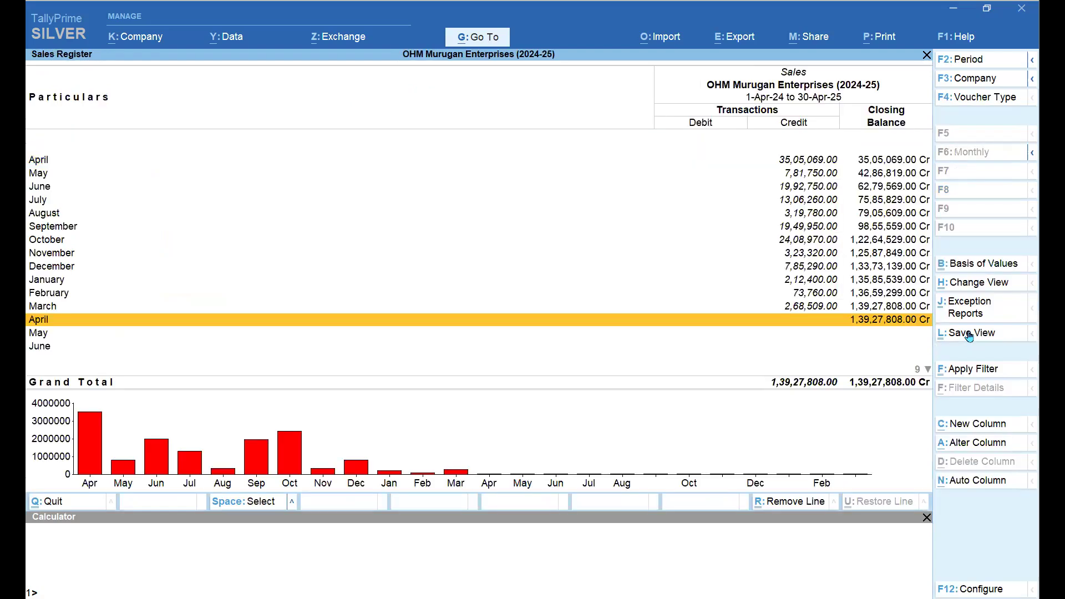
# Open the April 2024 sales vouchers and show them as a columnar register, accepting the default column settings
pyautogui.press('Up')
pyautogui.press('Up')
pyautogui.press('Up')
pyautogui.press('Up')
pyautogui.press('Up')
pyautogui.press('Up')
pyautogui.press('Up')
pyautogui.press('Up')
pyautogui.press('Up')
pyautogui.press('Up')
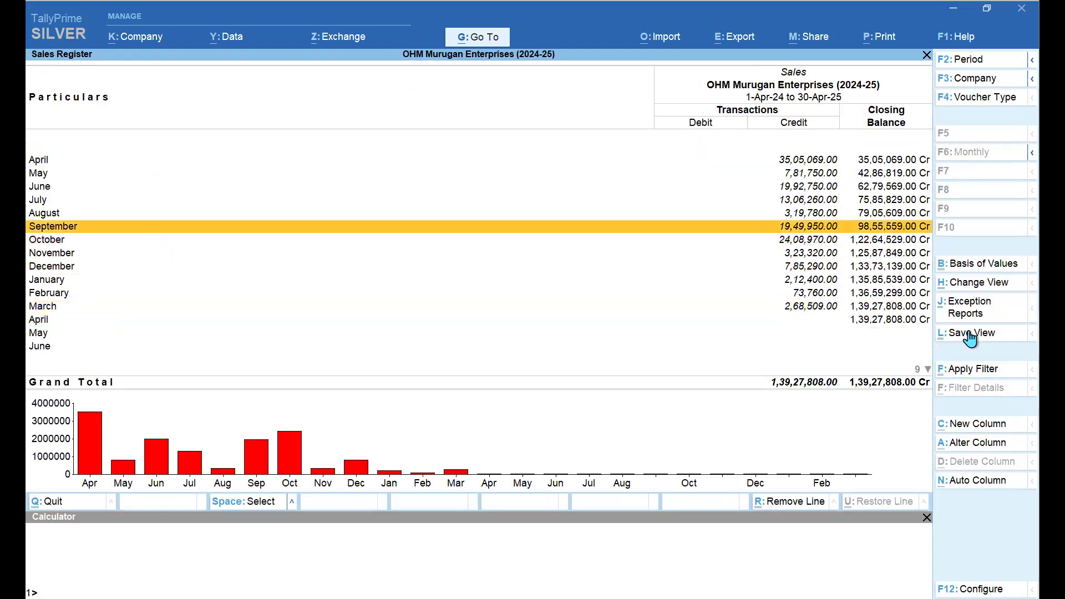
pyautogui.press('Up')
pyautogui.press('Up')
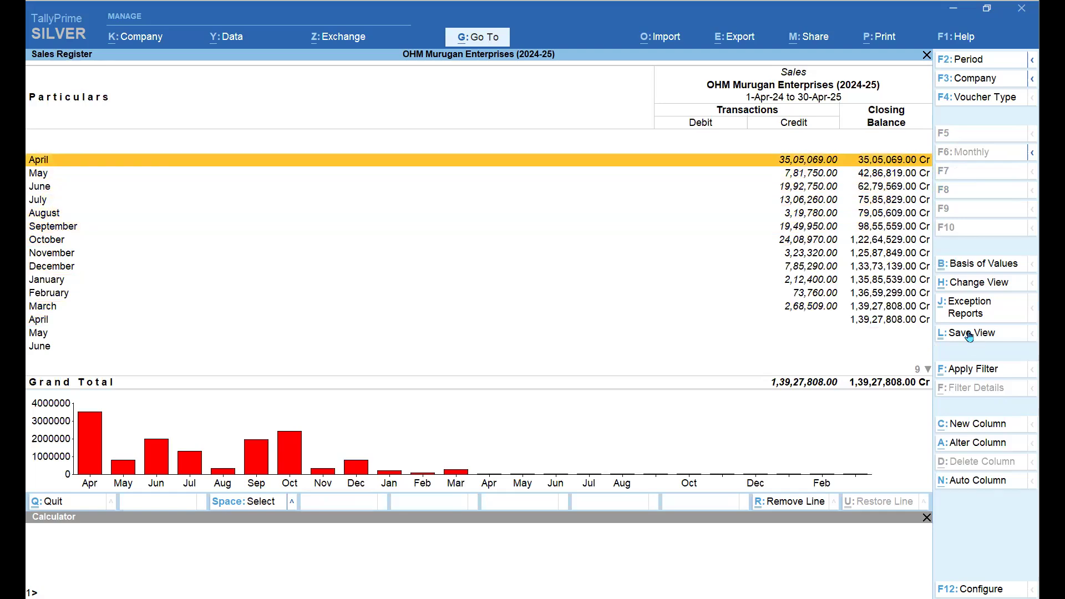
pyautogui.press('Return')
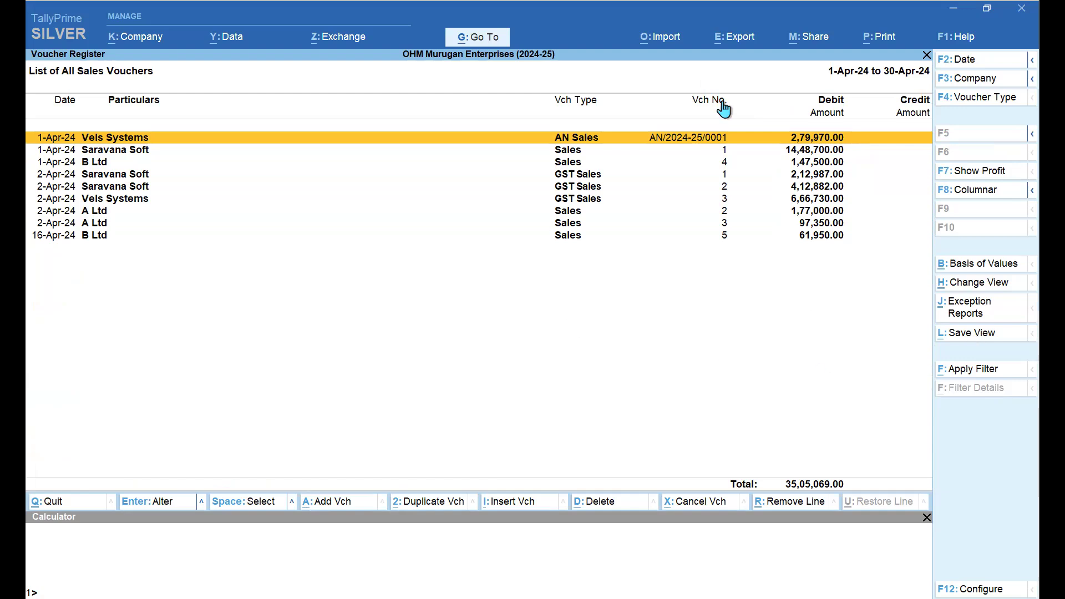
pyautogui.click(957, 194)
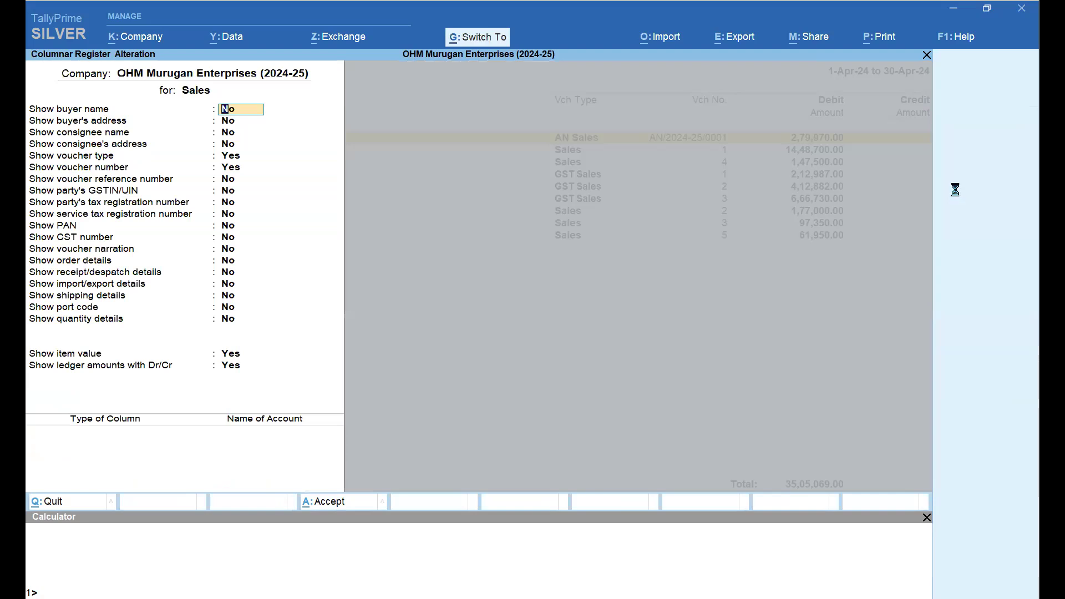
pyautogui.hotkey('ctrl', 'a')
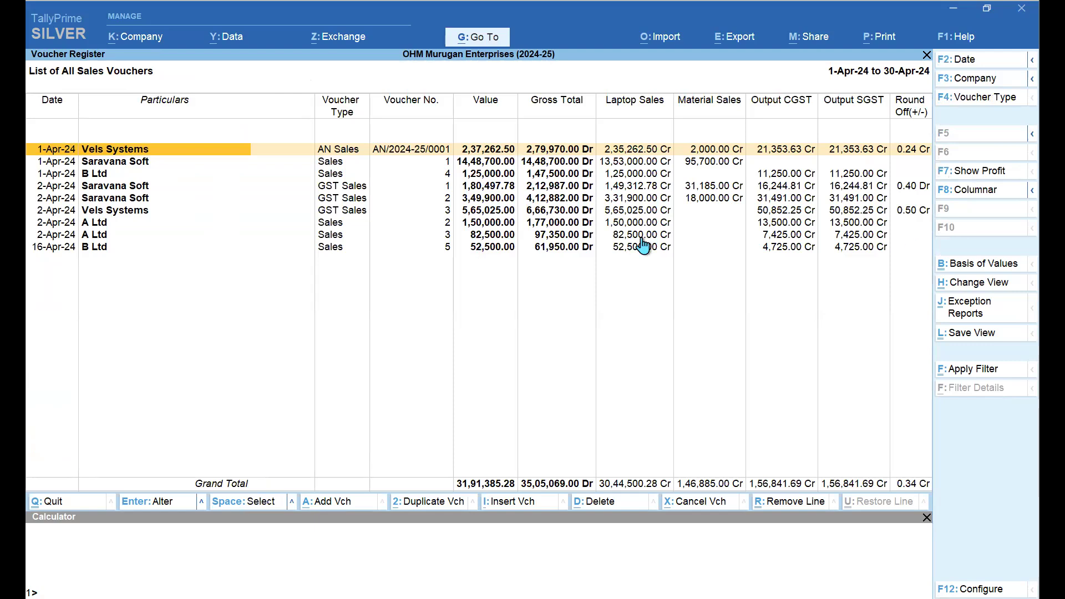
# Examine the first voucher's columns in the April 2024 columnar sales register across to Round Off, and return to the account books
pyautogui.press('Right')
pyautogui.press('Right')
pyautogui.press('Right')
pyautogui.press('Right')
pyautogui.press('Right')
pyautogui.press('Right')
pyautogui.press('Right')
pyautogui.press('Right')
pyautogui.press('Right')
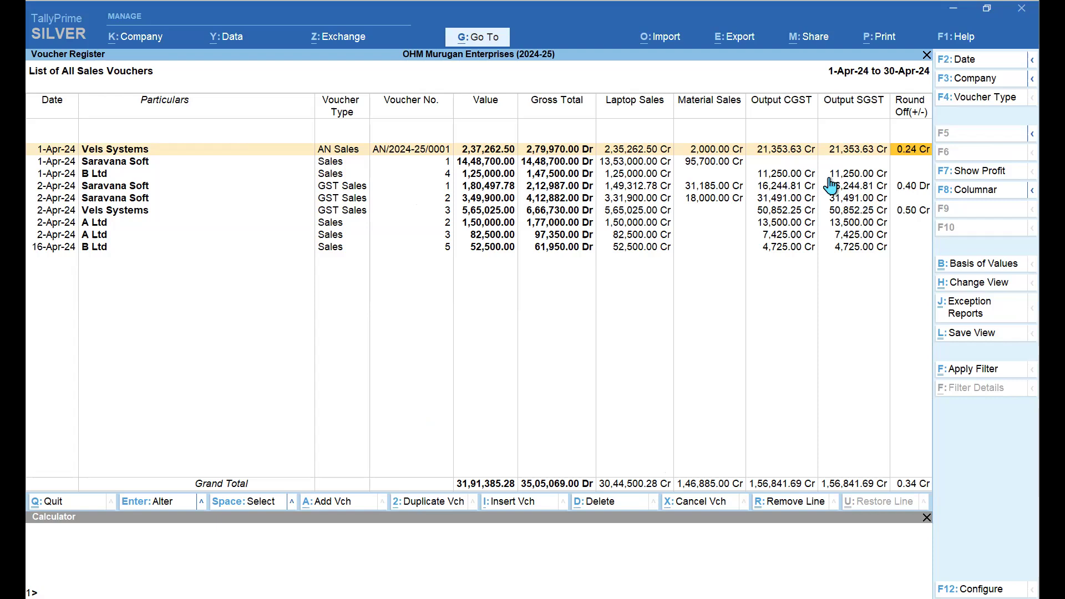
pyautogui.press('Escape')
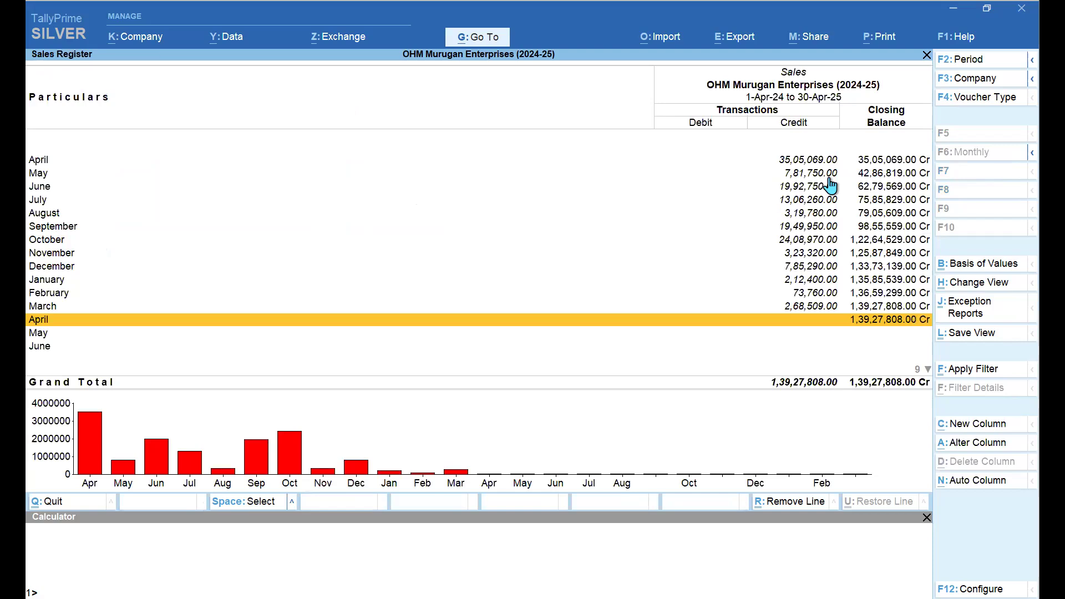
pyautogui.press('Escape')
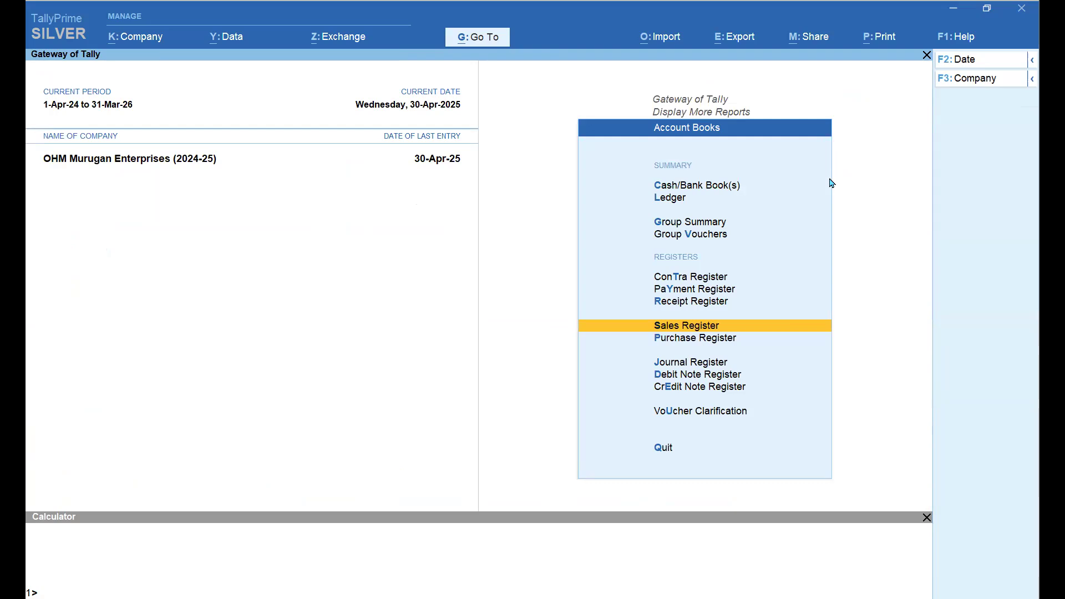
pyautogui.press('Down')
pyautogui.press('Down')
pyautogui.press('Down')
pyautogui.press('Down')
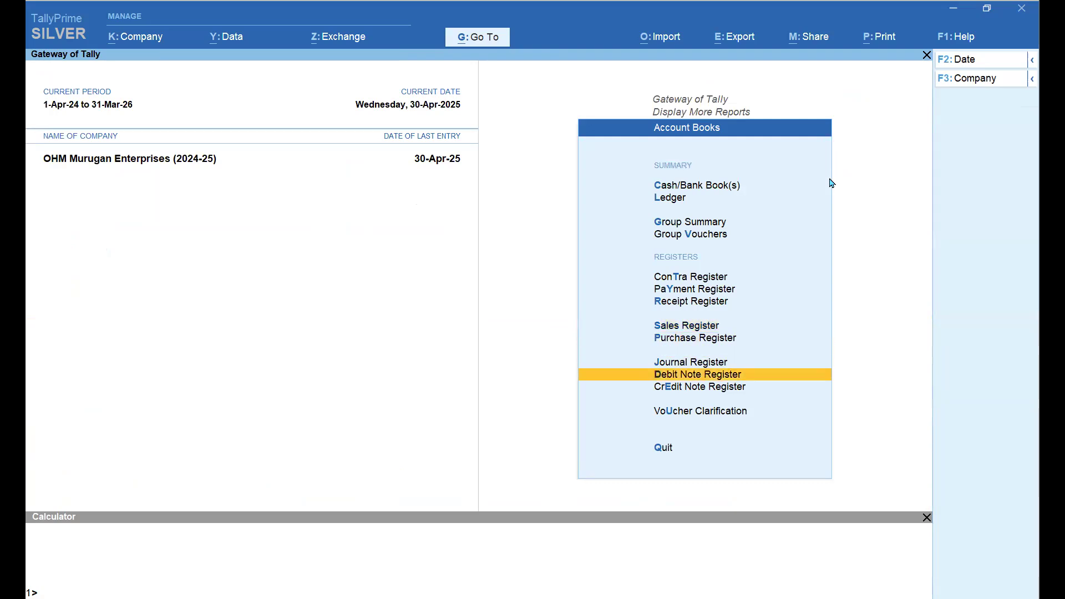
pyautogui.press('Up')
pyautogui.press('Up')
pyautogui.press('Up')
pyautogui.press('Up')
pyautogui.press('Up')
pyautogui.press('Up')
pyautogui.press('Up')
pyautogui.press('Up')
pyautogui.press('Up')
pyautogui.press('Up')
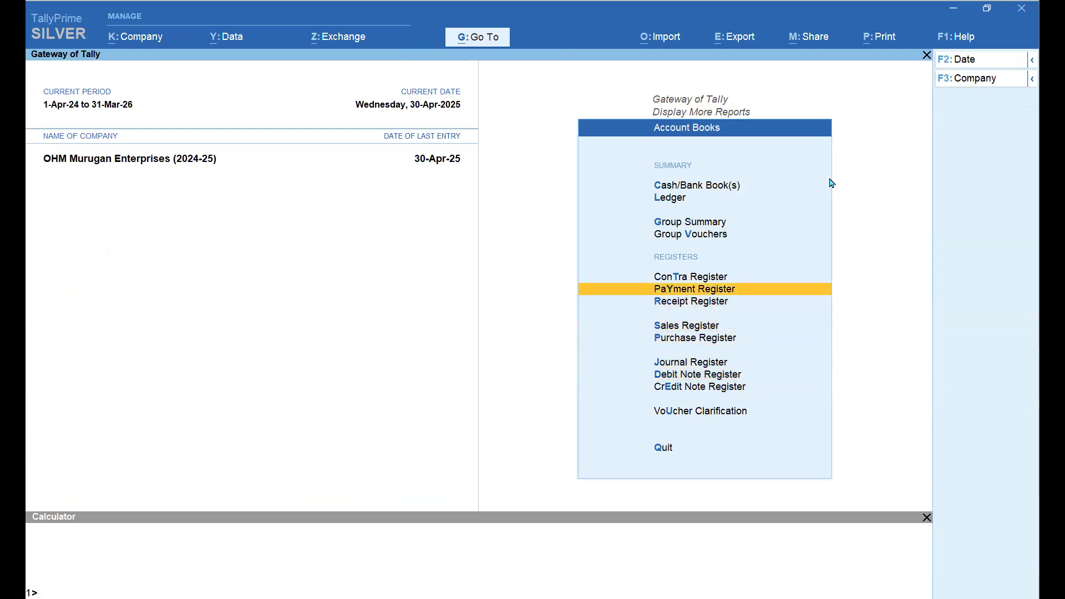
pyautogui.press('Up')
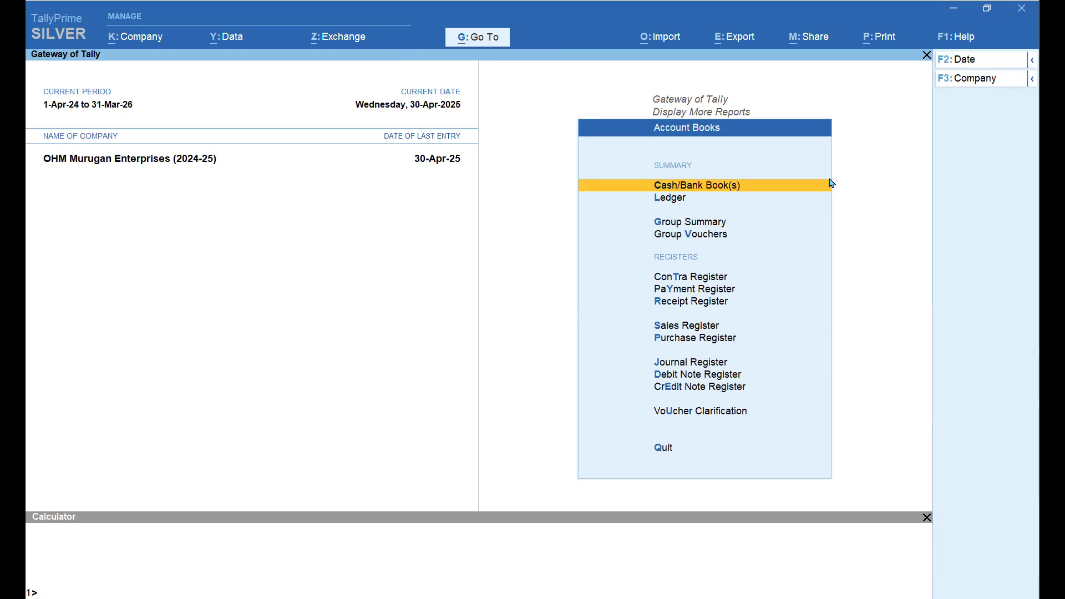
# Leave the account books for the main Gateway of Tally and decline quitting the program
pyautogui.press('Escape')
pyautogui.press('Escape')
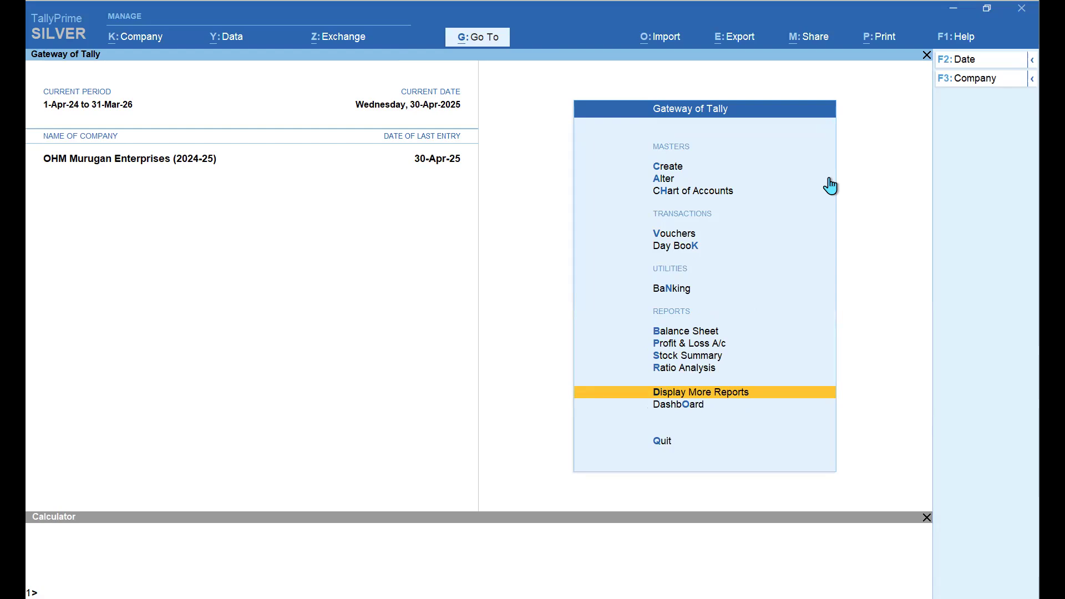
pyautogui.press('Escape')
pyautogui.press('n')
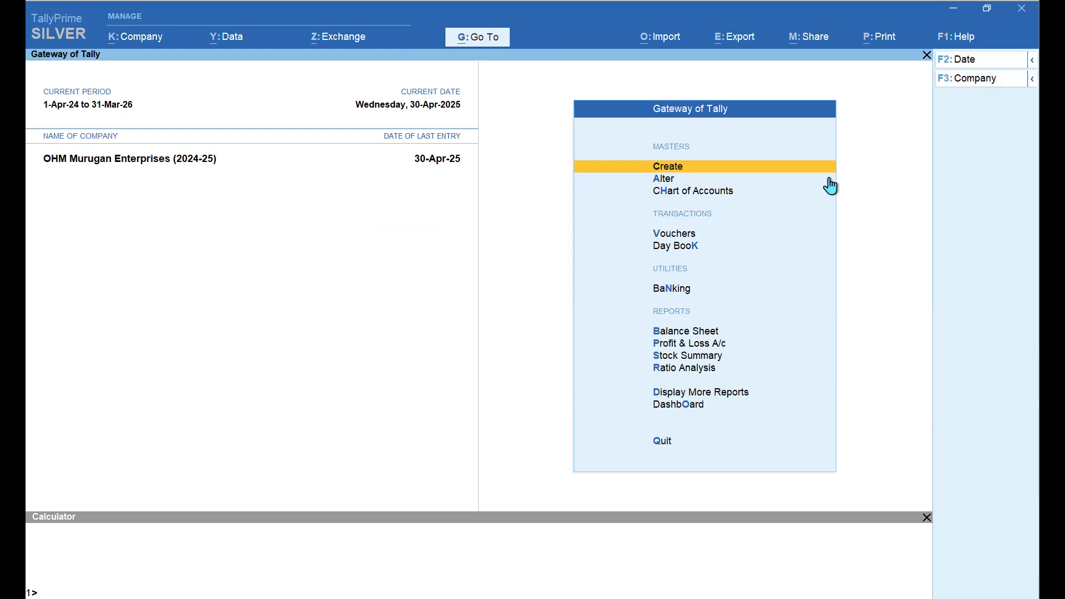
pyautogui.press('Down')
pyautogui.press('Down')
pyautogui.press('Down')
pyautogui.press('Down')
pyautogui.press('Down')
pyautogui.press('Down')
pyautogui.press('Down')
pyautogui.press('Up')
pyautogui.press('Down')
pyautogui.press('Up')
pyautogui.press('Down')
pyautogui.press('Up')
pyautogui.press('Down')
pyautogui.press('Up')
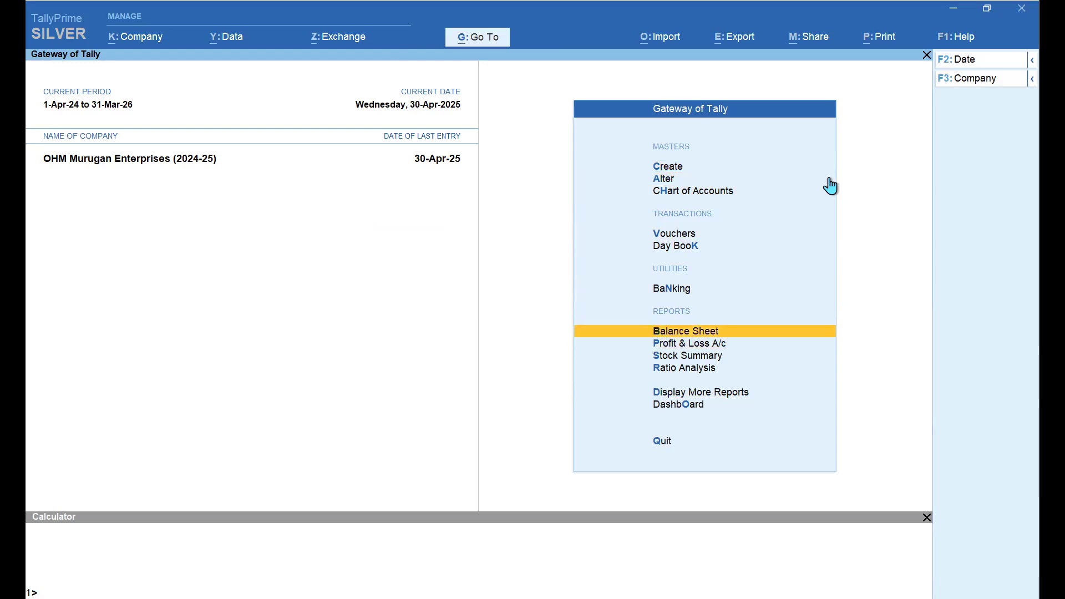
pyautogui.press('Down')
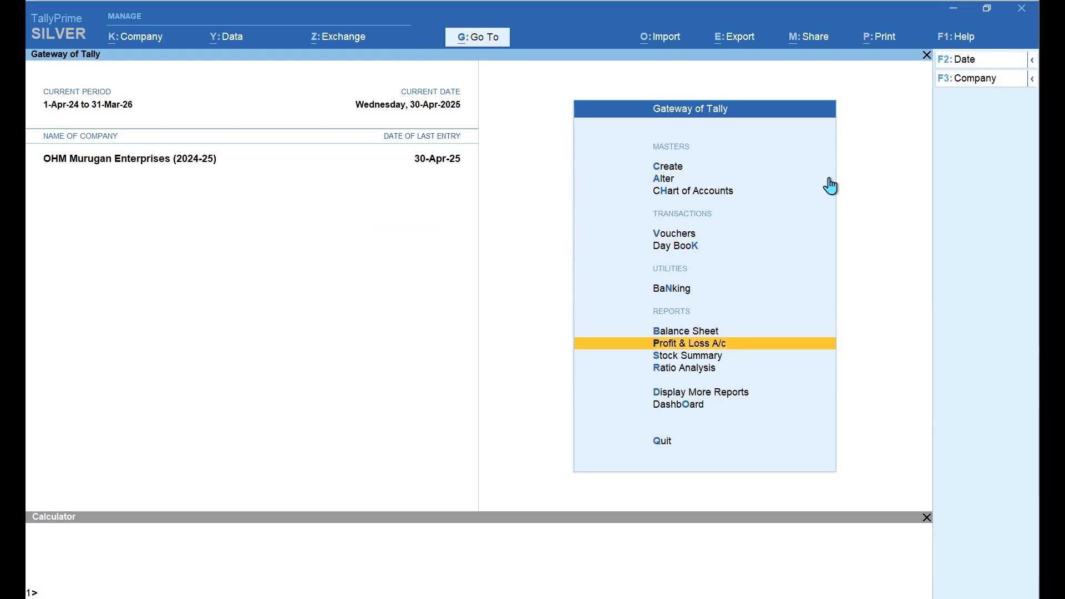
# Open the Cash Flow report from the additional accounting reports
pyautogui.press('Down')
pyautogui.press('Down')
pyautogui.press('Down')
pyautogui.press('Return')
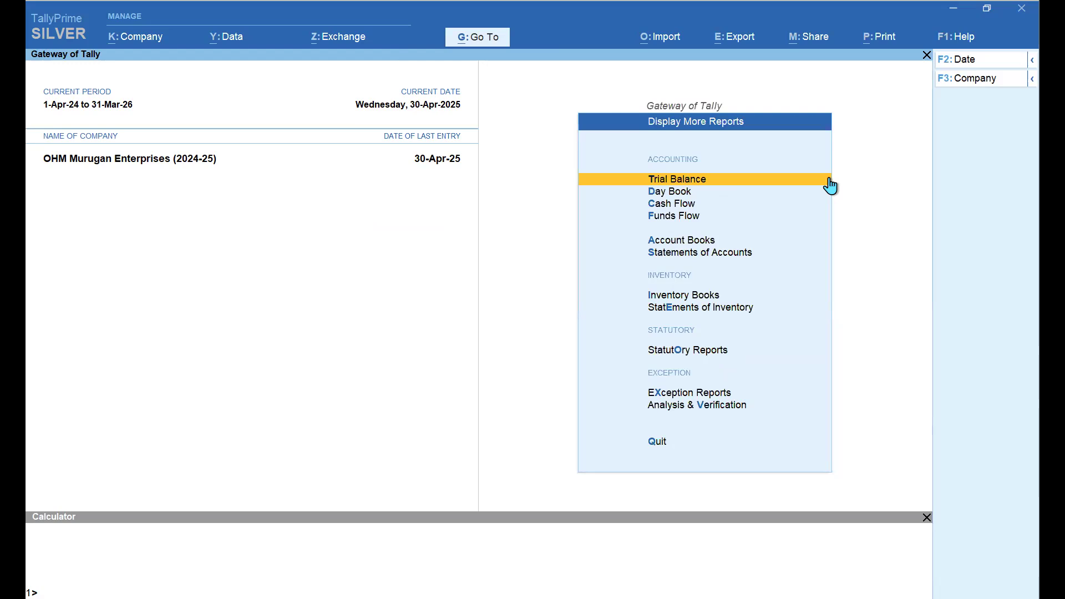
pyautogui.press('Down')
pyautogui.press('Down')
pyautogui.press('Down')
pyautogui.press('Up')
pyautogui.press('Return')
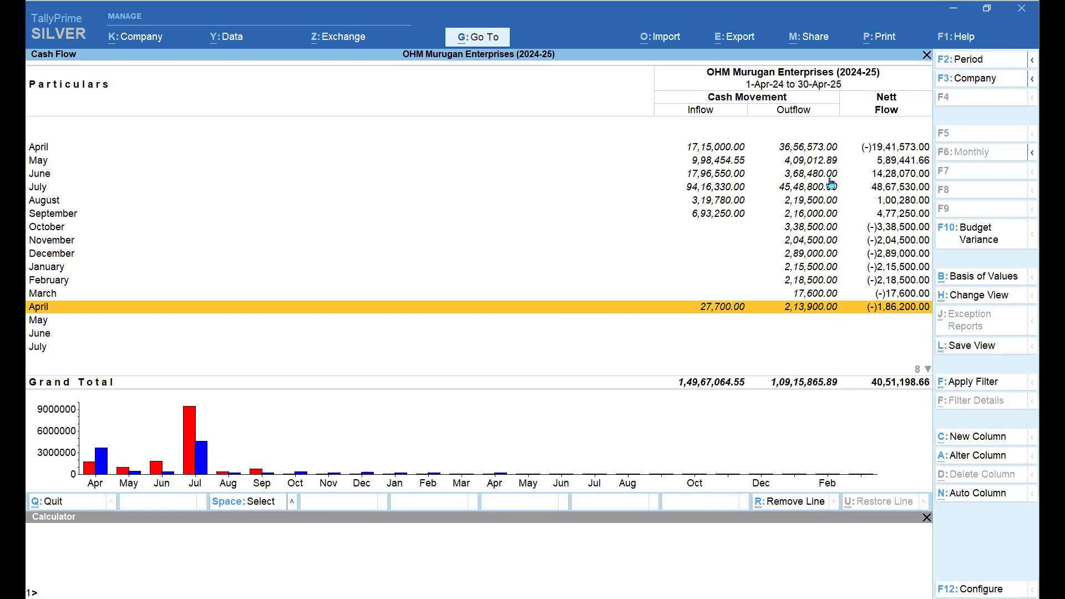
# Examine the monthly cash inflow, outflow and nett flow from April 2024 to April 2025, and close the Cash Flow report
pyautogui.press('Up')
pyautogui.press('Up')
pyautogui.press('Up')
pyautogui.press('Up')
pyautogui.press('Up')
pyautogui.press('Up')
pyautogui.press('Up')
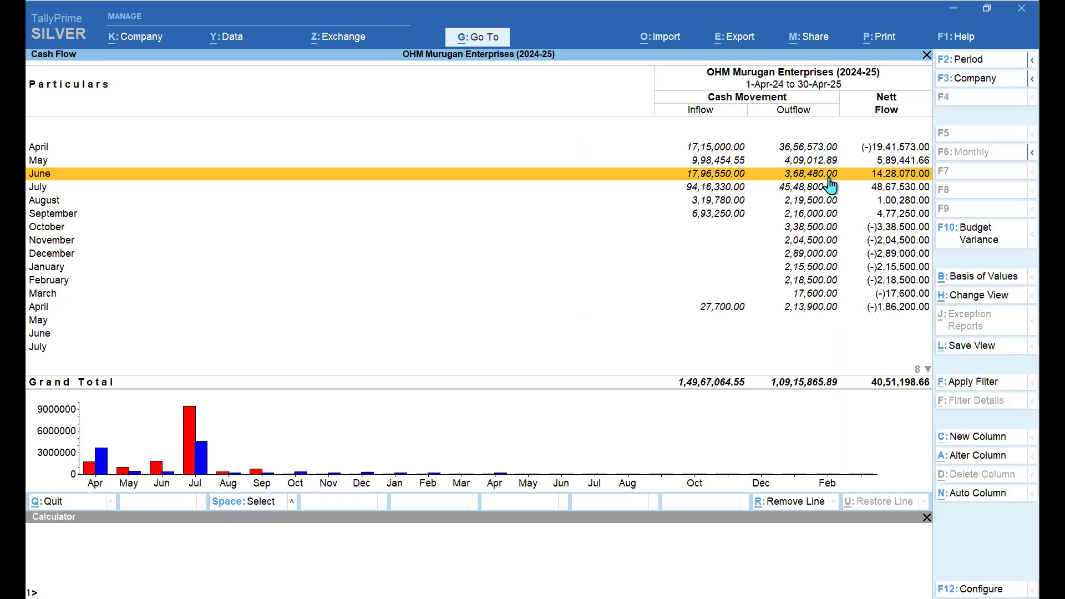
pyautogui.press('Up')
pyautogui.press('Up')
pyautogui.press('Down')
pyautogui.press('Down')
pyautogui.press('Down')
pyautogui.press('Down')
pyautogui.press('Down')
pyautogui.press('Down')
pyautogui.press('Down')
pyautogui.press('Down')
pyautogui.press('Down')
pyautogui.press('Down')
pyautogui.press('Down')
pyautogui.press('Down')
pyautogui.press('Up')
pyautogui.press('Up')
pyautogui.press('Up')
pyautogui.press('Up')
pyautogui.press('Up')
pyautogui.press('Up')
pyautogui.press('Up')
pyautogui.press('Up')
pyautogui.press('Up')
pyautogui.press('Up')
pyautogui.press('Up')
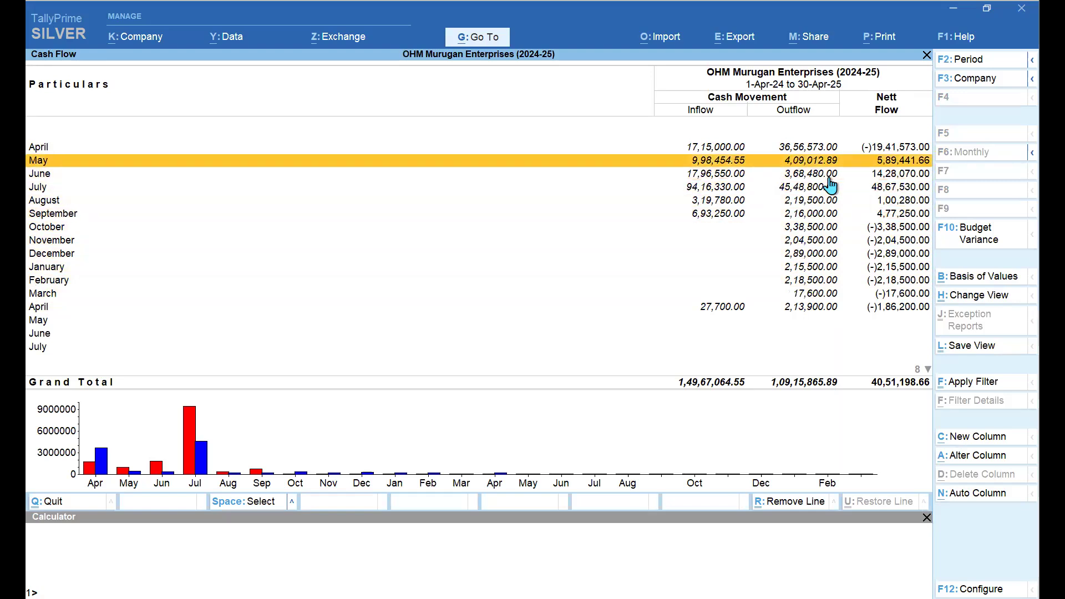
pyautogui.press('Up')
pyautogui.press('Down')
pyautogui.press('Down')
pyautogui.press('Down')
pyautogui.press('Down')
pyautogui.press('Down')
pyautogui.press('Down')
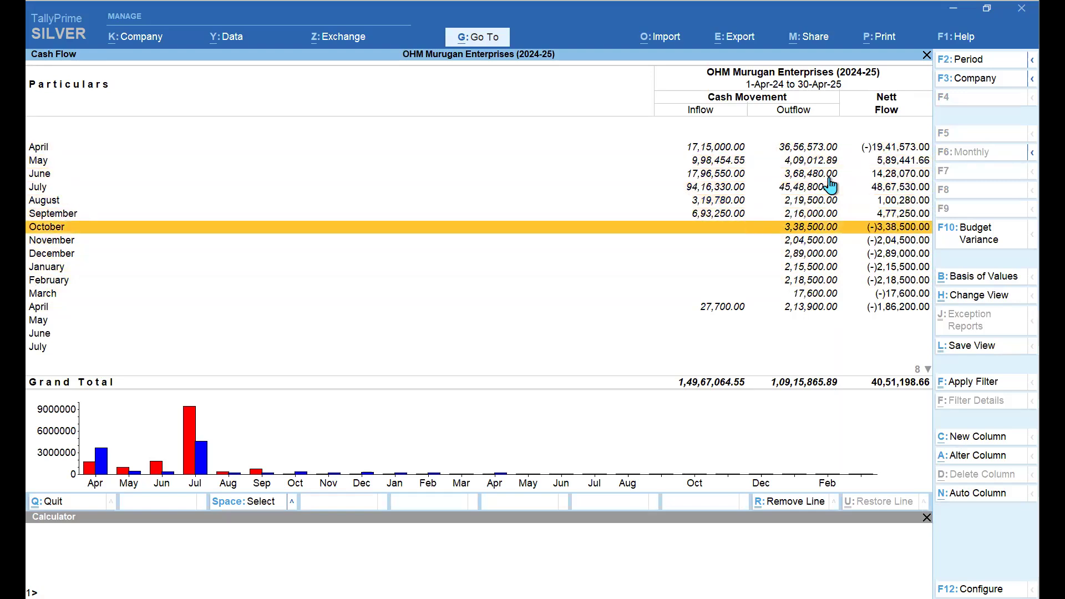
pyautogui.press('Escape')
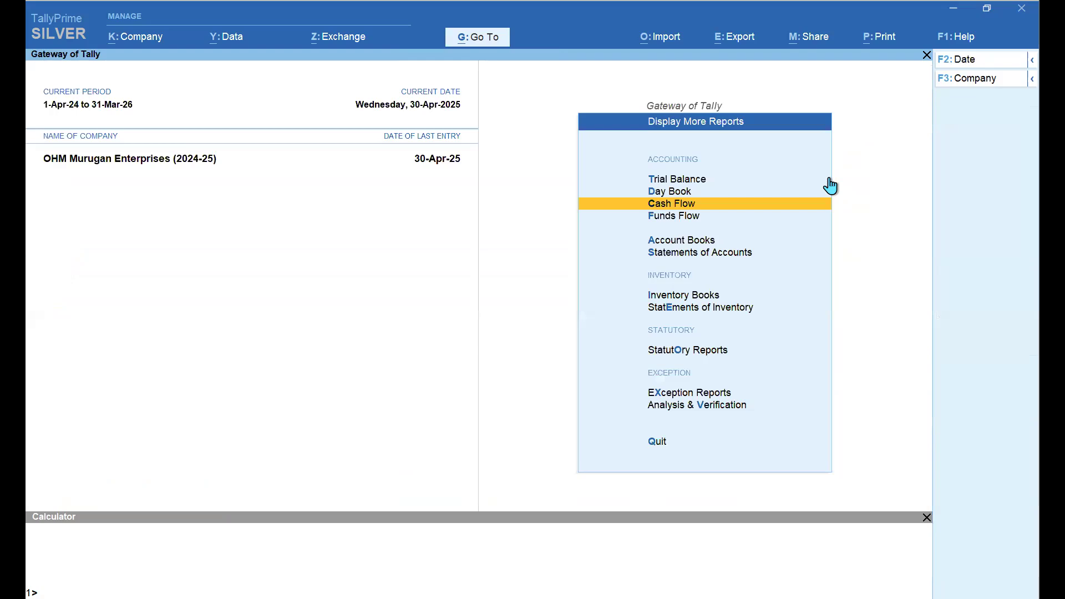
# Open the Funds Flow report, examine its monthly working capital back to April 2024, and return to the Gateway of Tally
pyautogui.press('Down')
pyautogui.press('Return')
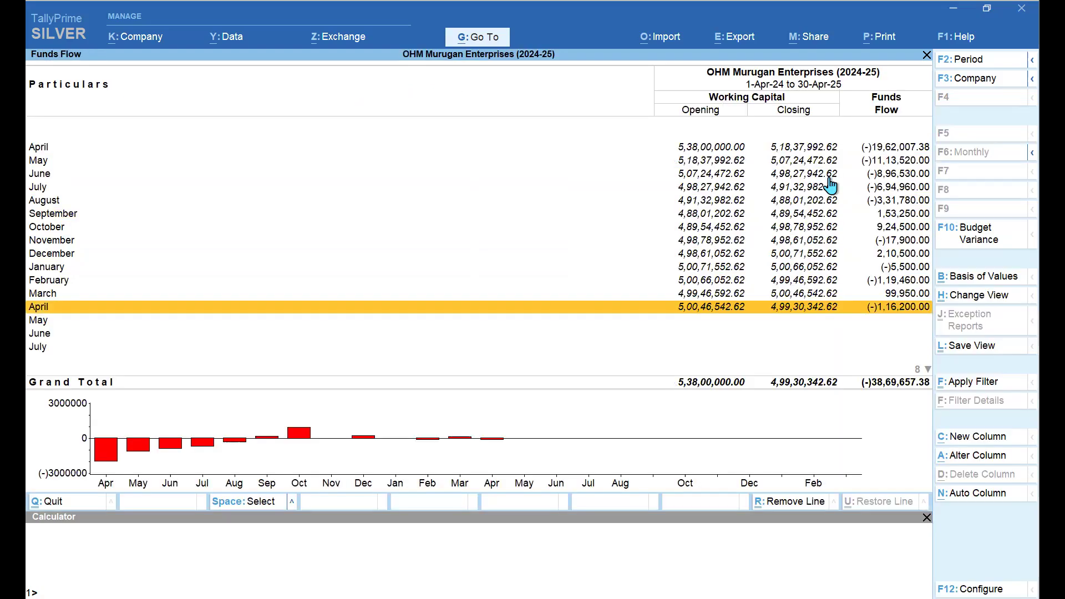
pyautogui.press('Up')
pyautogui.press('Up')
pyautogui.press('Up')
pyautogui.press('Up')
pyautogui.press('Up')
pyautogui.press('Up')
pyautogui.press('Up')
pyautogui.press('Up')
pyautogui.press('Up')
pyautogui.press('Up')
pyautogui.press('Up')
pyautogui.press('Up')
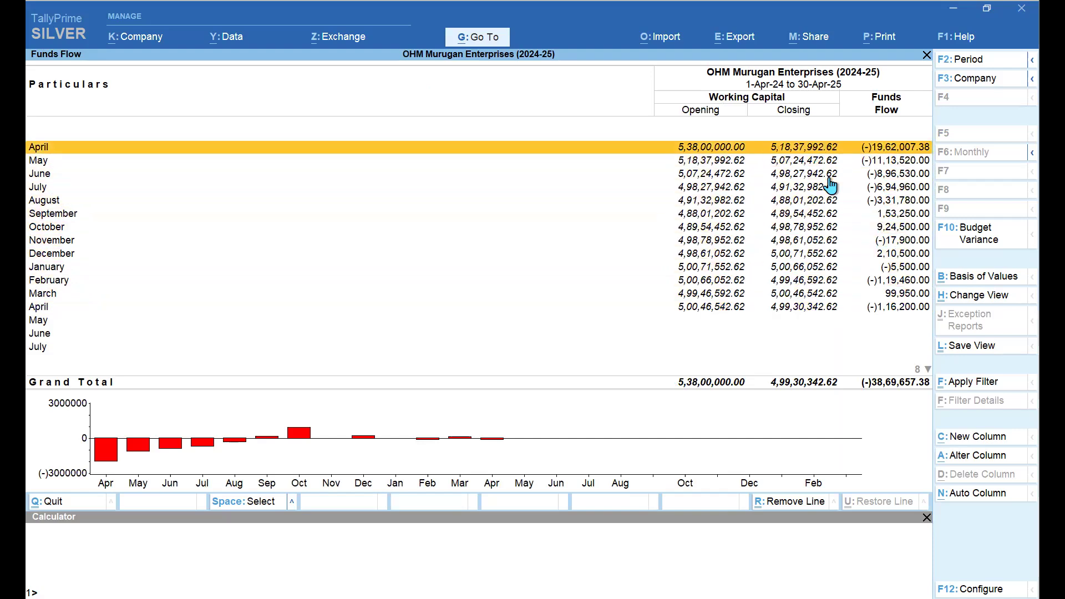
pyautogui.press('Escape')
pyautogui.press('Escape')
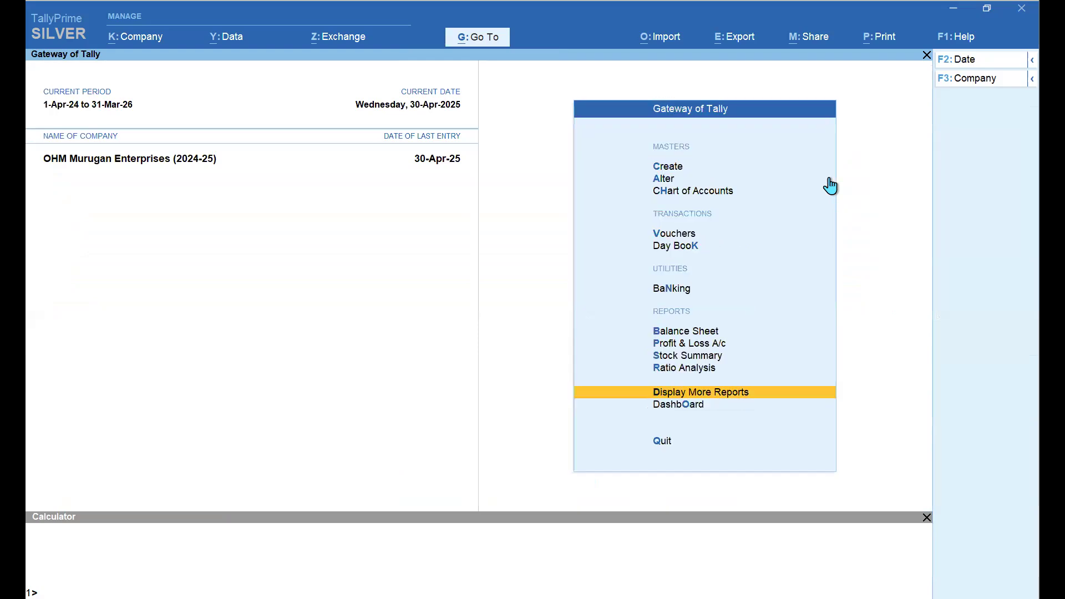
# Open the ledger vouchers of the Cash ledger from the account books
pyautogui.press('Return')
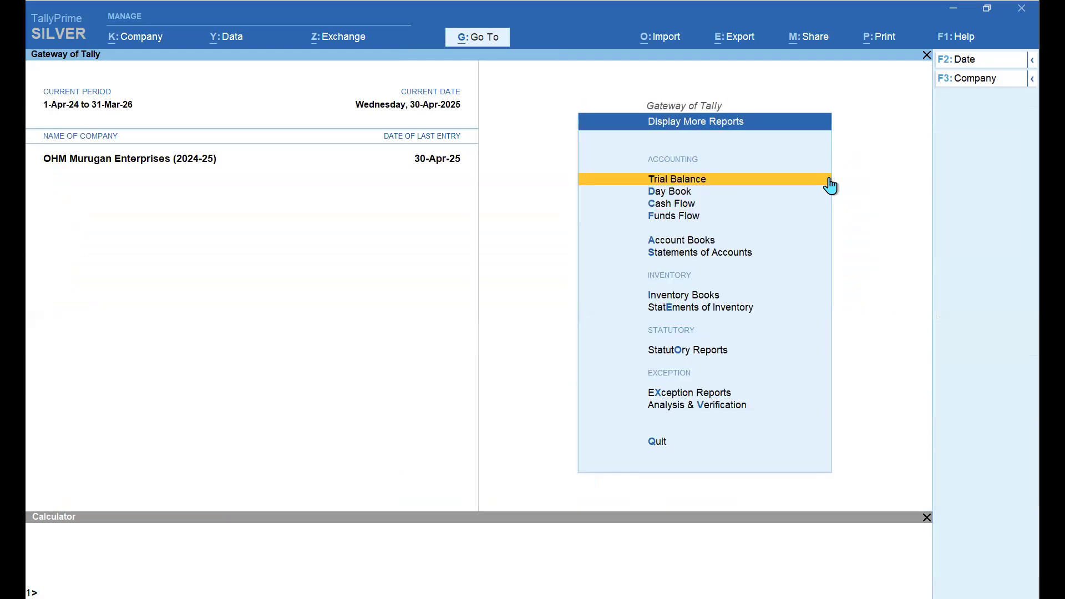
pyautogui.press('Down')
pyautogui.press('Down')
pyautogui.press('Down')
pyautogui.press('a')
pyautogui.press('Down')
pyautogui.press('Return')
pyautogui.write('CASH')
pyautogui.press('Return')
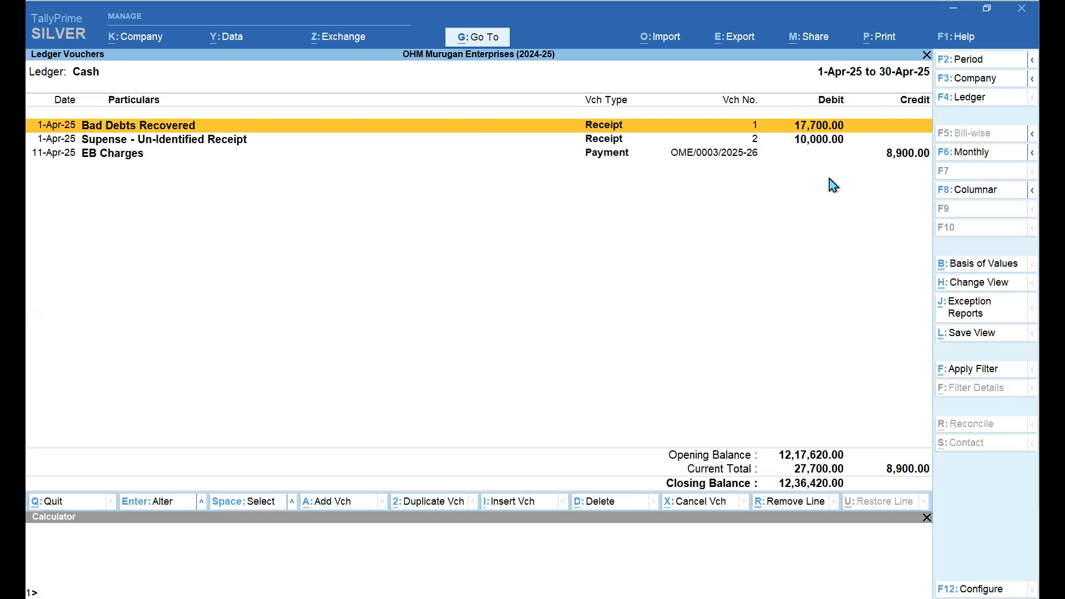
# Set the Cash ledger's report period to 1-4-2024 through 31-3-2025
pyautogui.press('F2')
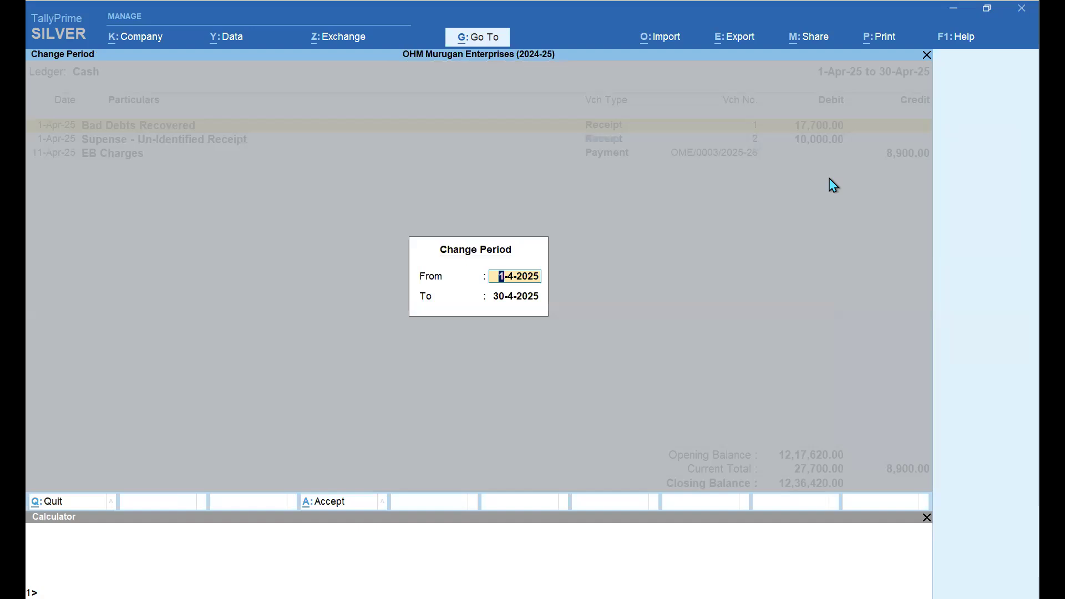
pyautogui.write('1.4.24')
pyautogui.press('Return')
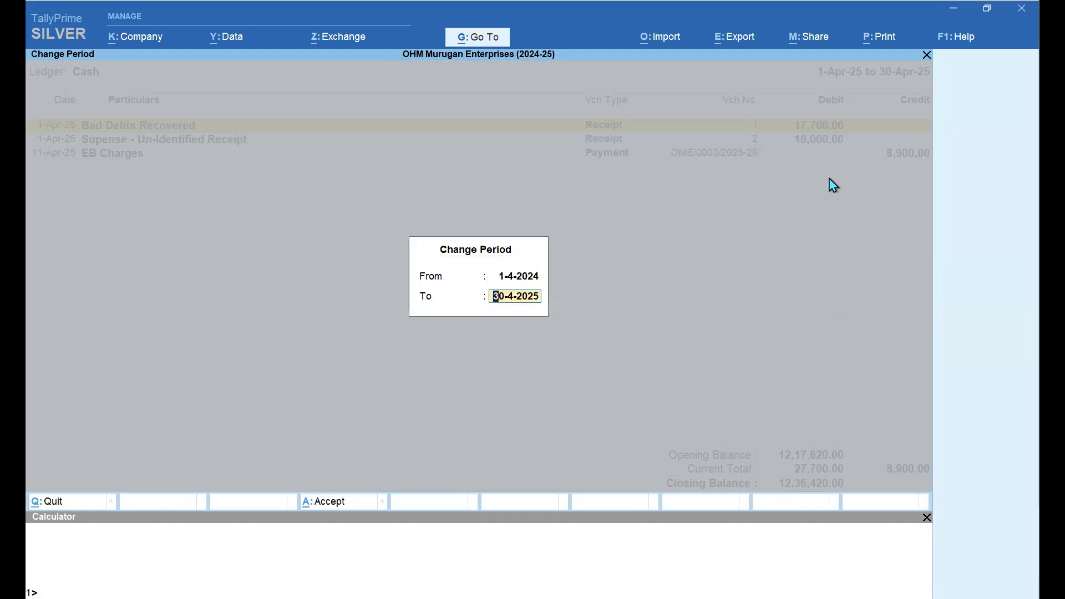
pyautogui.press('Return')
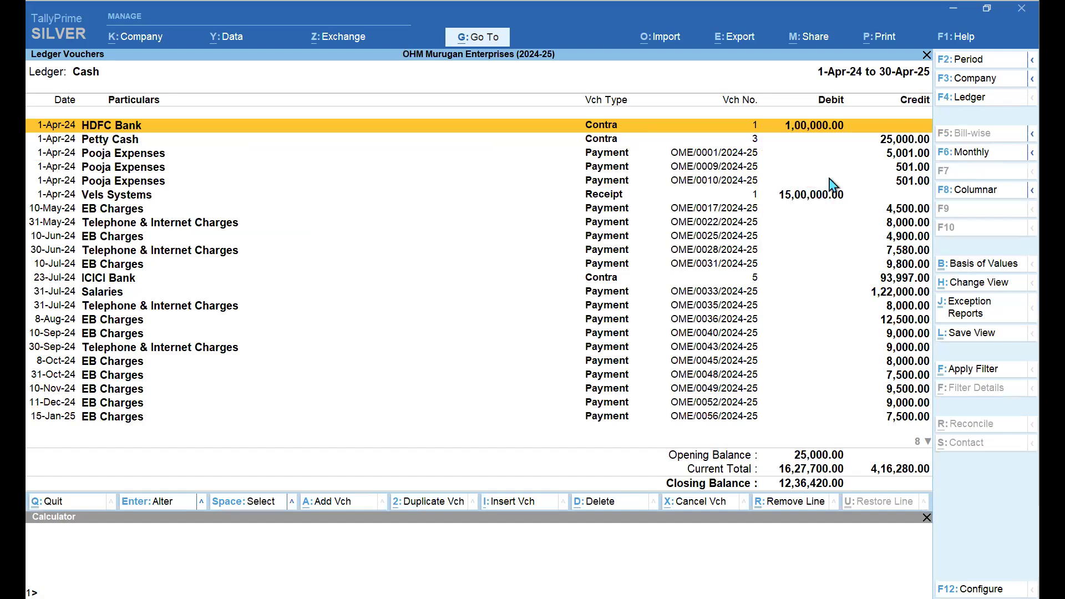
pyautogui.press('F2')
pyautogui.press('Return')
pyautogui.write('31.3')
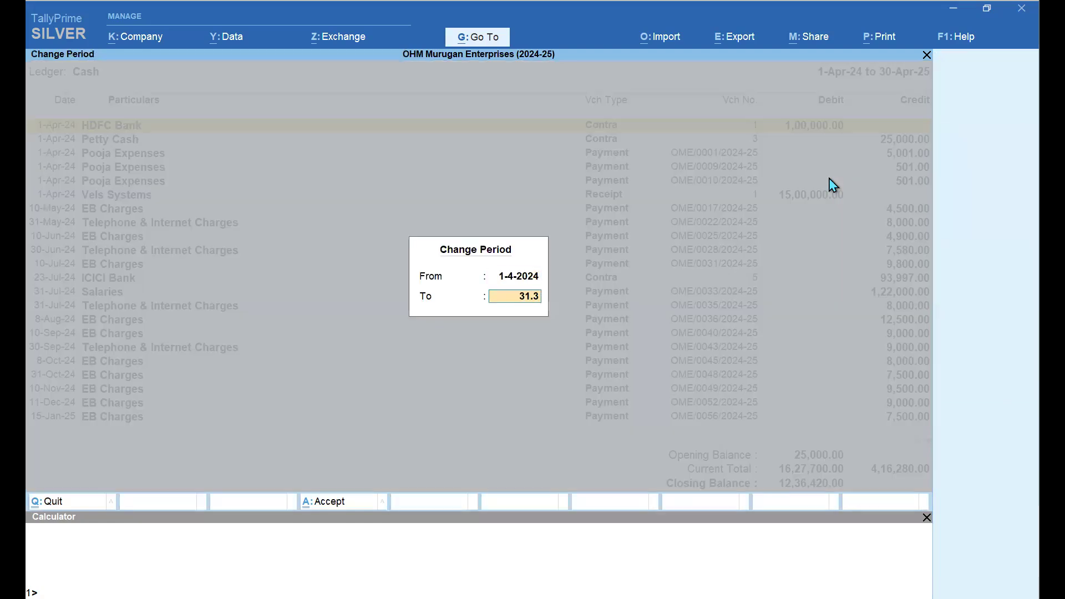
pyautogui.press('Return')
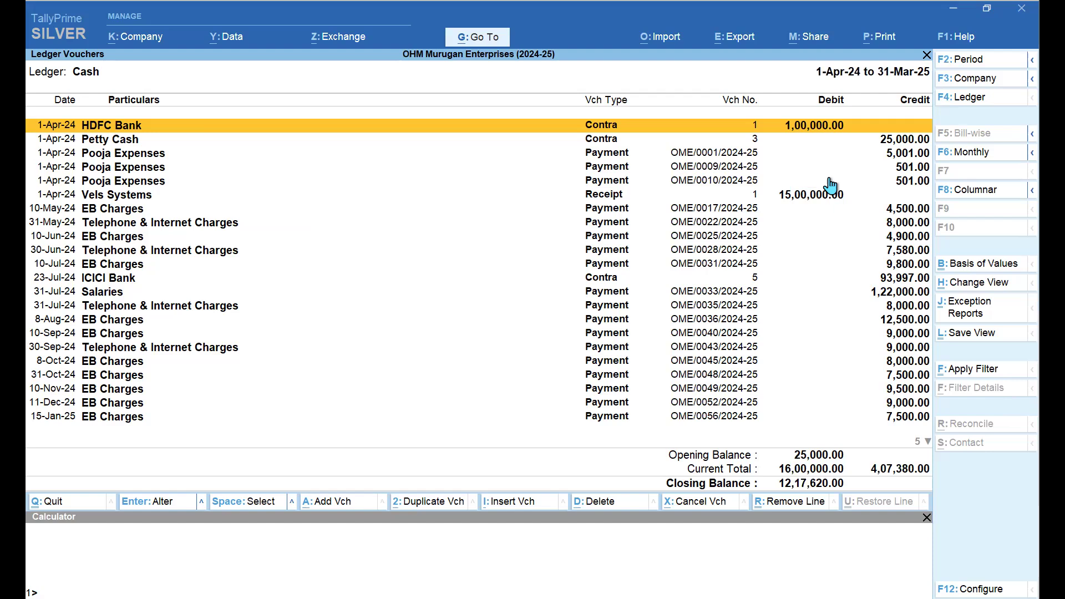
# Configure the Cash ledger report to show the running balance, keeping the other options at their defaults
pyautogui.press('F12')
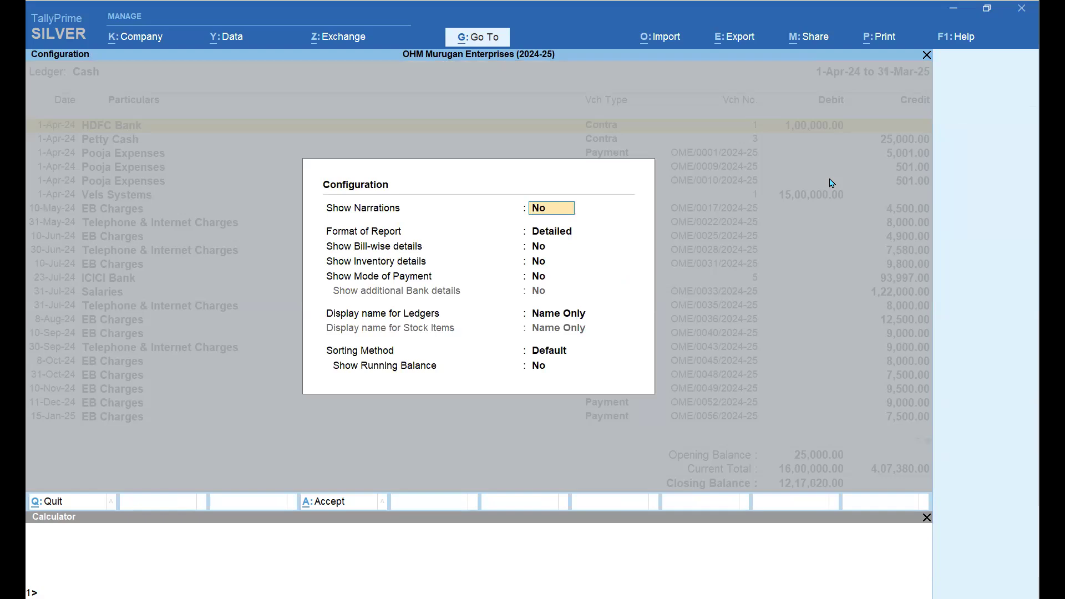
pyautogui.press('Return')
pyautogui.press('Return')
pyautogui.press('Return')
pyautogui.press('Return')
pyautogui.press('Return')
pyautogui.press('Return')
pyautogui.press('Return')
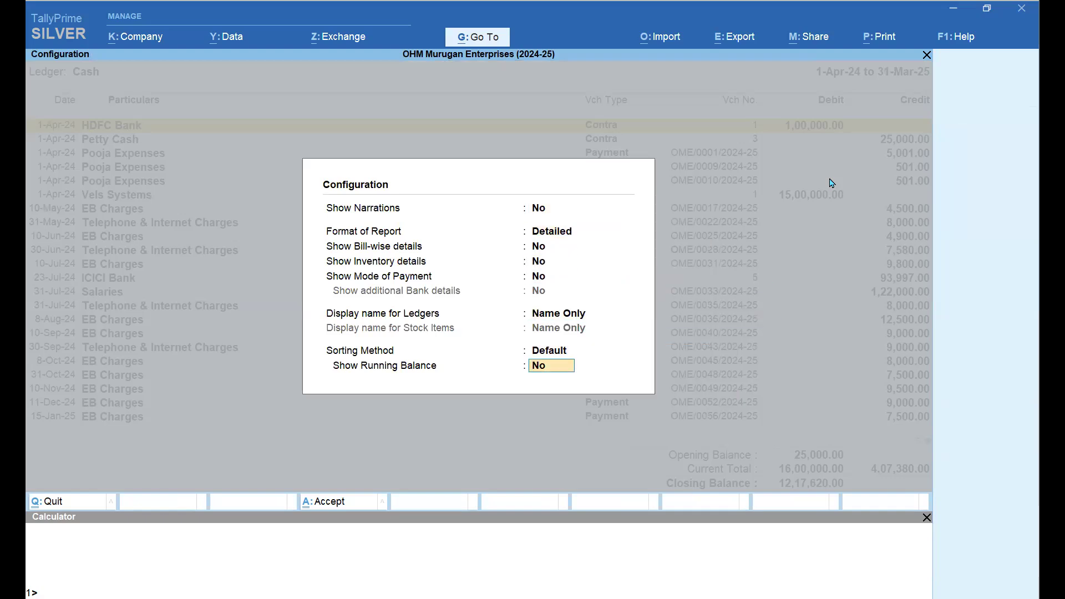
pyautogui.write('y')
pyautogui.press('Return')
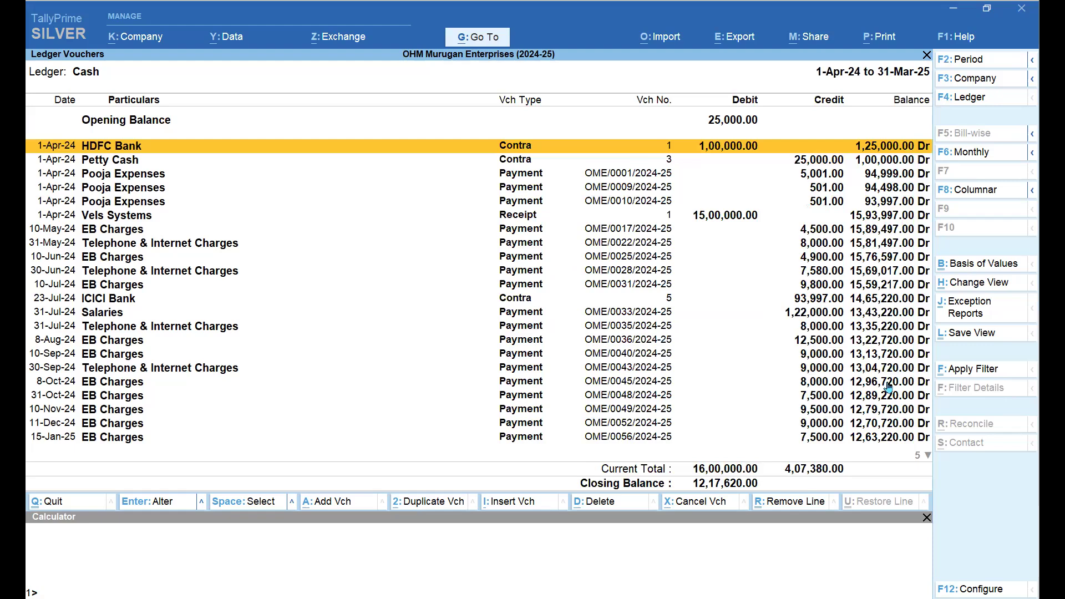
# Go down through the Cash ledger's 2024-25 vouchers and examine the running balance after each entry
pyautogui.press('Down')
pyautogui.press('Down')
pyautogui.press('Down')
pyautogui.press('Down')
pyautogui.press('Down')
pyautogui.press('Down')
pyautogui.press('Down')
pyautogui.press('Down')
pyautogui.press('Down')
pyautogui.press('Down')
pyautogui.press('Down')
pyautogui.press('Down')
pyautogui.press('Down')
pyautogui.press('Down')
pyautogui.press('Down')
pyautogui.press('Down')
pyautogui.press('Down')
pyautogui.press('Down')
pyautogui.press('Down')
pyautogui.press('Down')
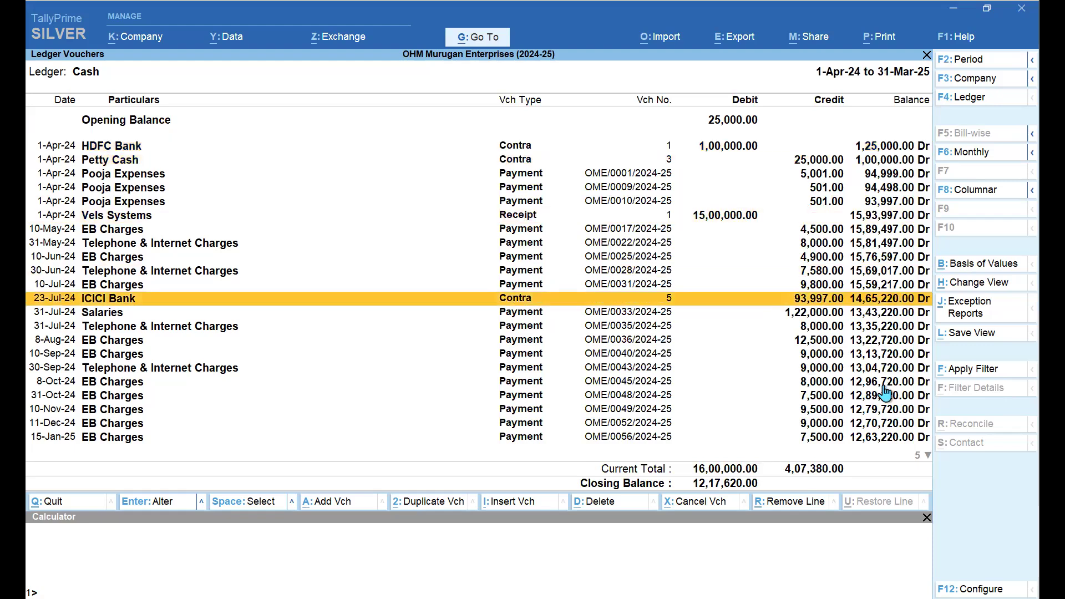
# Return to the first Cash ledger entries of 1-Apr-24 and examine how their running balance is carried forward
pyautogui.press('Up')
pyautogui.press('Up')
pyautogui.press('Up')
pyautogui.press('Up')
pyautogui.press('Up')
pyautogui.press('Up')
pyautogui.press('Up')
pyautogui.press('Up')
pyautogui.press('Up')
pyautogui.press('Up')
pyautogui.press('Up')
pyautogui.press('Up')
pyautogui.press('Up')
pyautogui.press('Up')
pyautogui.press('Up')
pyautogui.press('Up')
pyautogui.press('Up')
pyautogui.press('Up')
pyautogui.press('Up')
pyautogui.press('Up')
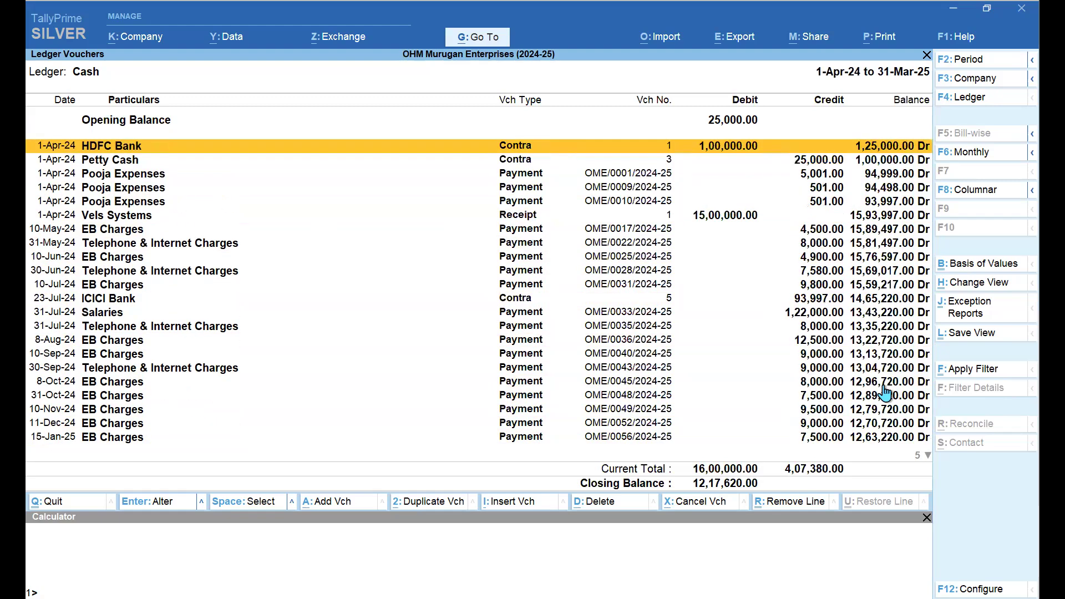
pyautogui.press('Down')
pyautogui.press('Down')
pyautogui.press('Down')
pyautogui.press('Down')
pyautogui.press('Down')
pyautogui.press('Down')
pyautogui.press('Down')
pyautogui.press('Down')
pyautogui.press('Down')
pyautogui.press('Down')
pyautogui.press('Down')
pyautogui.press('Down')
pyautogui.press('Down')
pyautogui.press('Down')
pyautogui.press('Down')
pyautogui.press('Down')
pyautogui.press('Down')
pyautogui.press('Down')
pyautogui.press('Down')
pyautogui.press('Down')
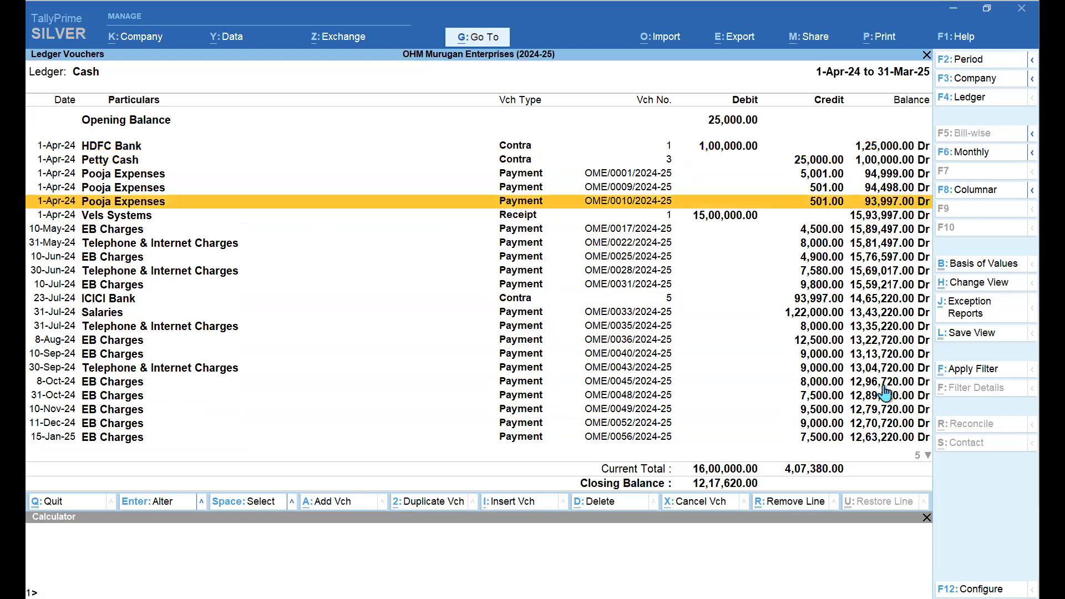
pyautogui.press('Up')
pyautogui.press('Up')
pyautogui.press('Up')
pyautogui.press('Up')
pyautogui.press('Up')
pyautogui.press('Up')
pyautogui.press('Up')
pyautogui.press('Up')
pyautogui.press('Up')
pyautogui.press('Up')
pyautogui.press('Up')
pyautogui.press('Up')
pyautogui.press('Up')
pyautogui.press('Up')
pyautogui.press('Up')
pyautogui.press('Up')
pyautogui.press('Up')
pyautogui.press('Up')
pyautogui.press('Up')
pyautogui.press('Up')
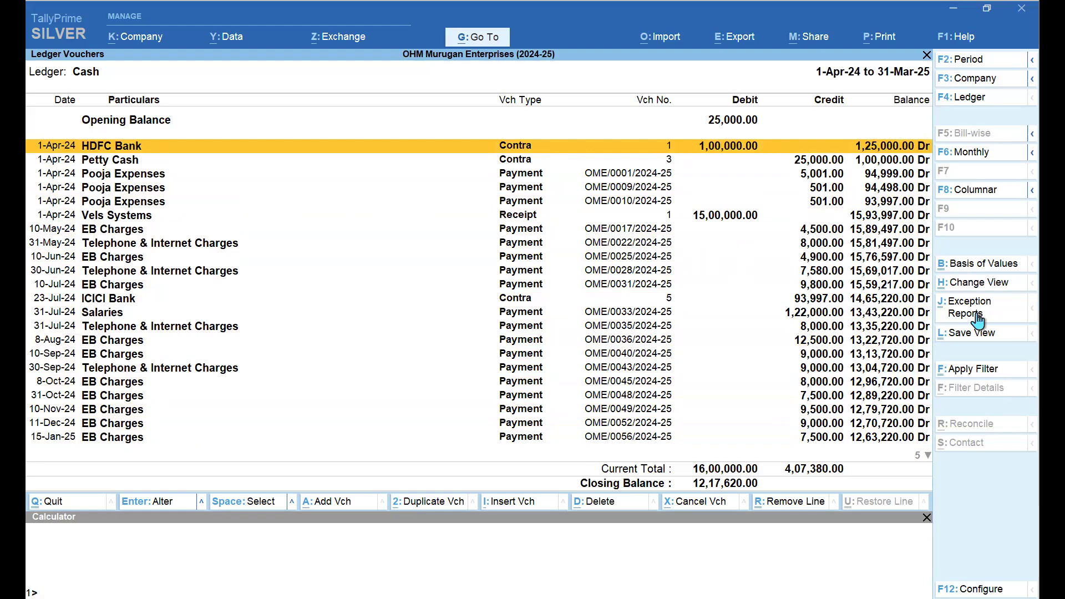
# Mark the Petty Cash contra entry and read through the remaining Cash vouchers down to the last 31-Mar-25 payment
pyautogui.press('Down')
pyautogui.press('Down')
pyautogui.press('Up')
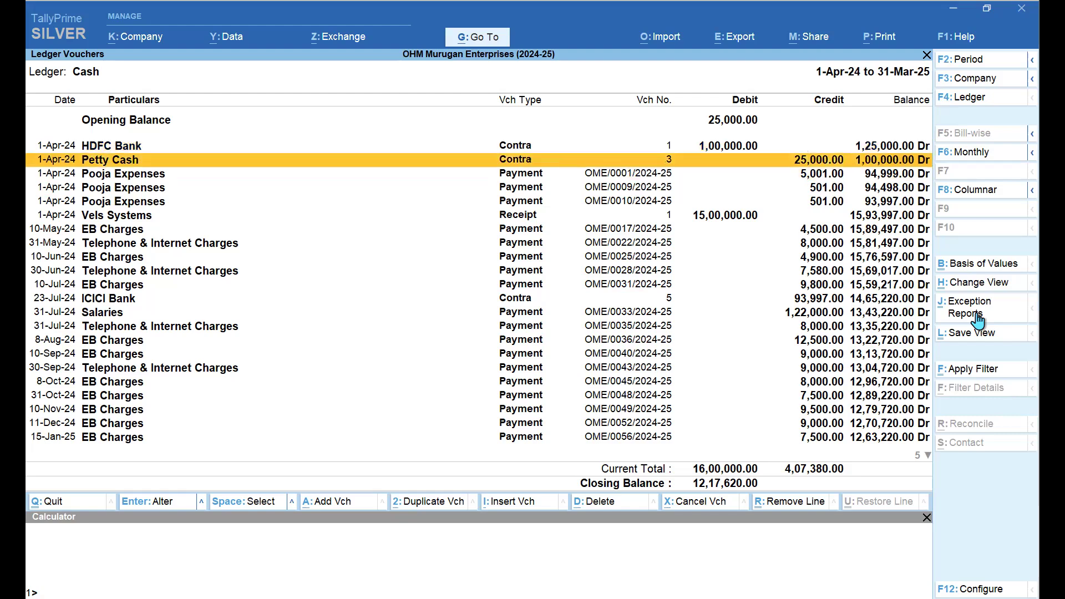
pyautogui.press('space')
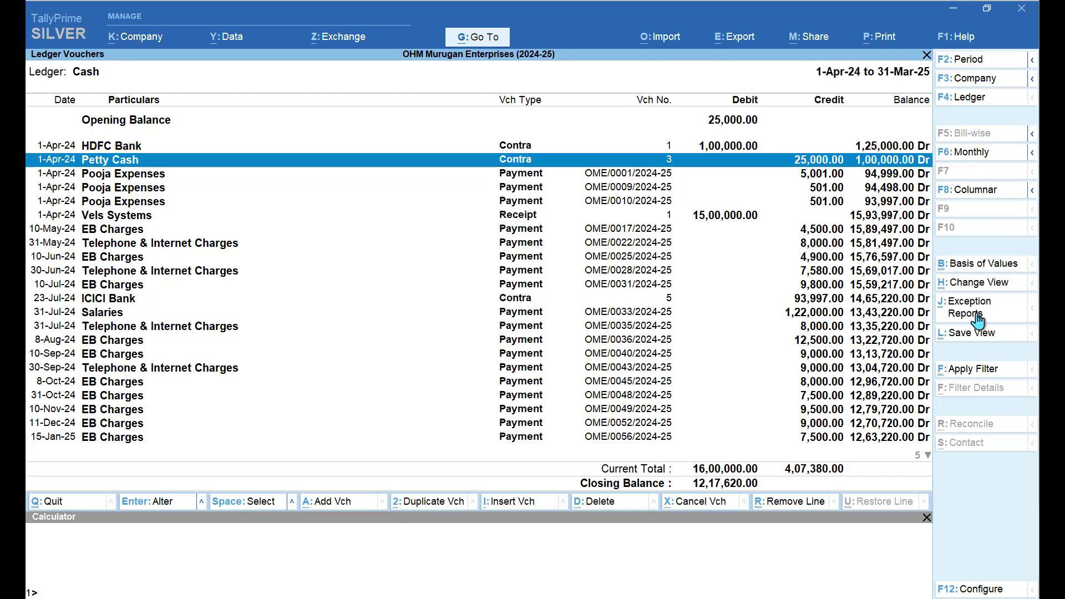
pyautogui.press('Down')
pyautogui.press('Down')
pyautogui.press('Down')
pyautogui.press('Down')
pyautogui.press('Down')
pyautogui.press('Down')
pyautogui.press('Down')
pyautogui.press('Down')
pyautogui.press('Down')
pyautogui.press('Down')
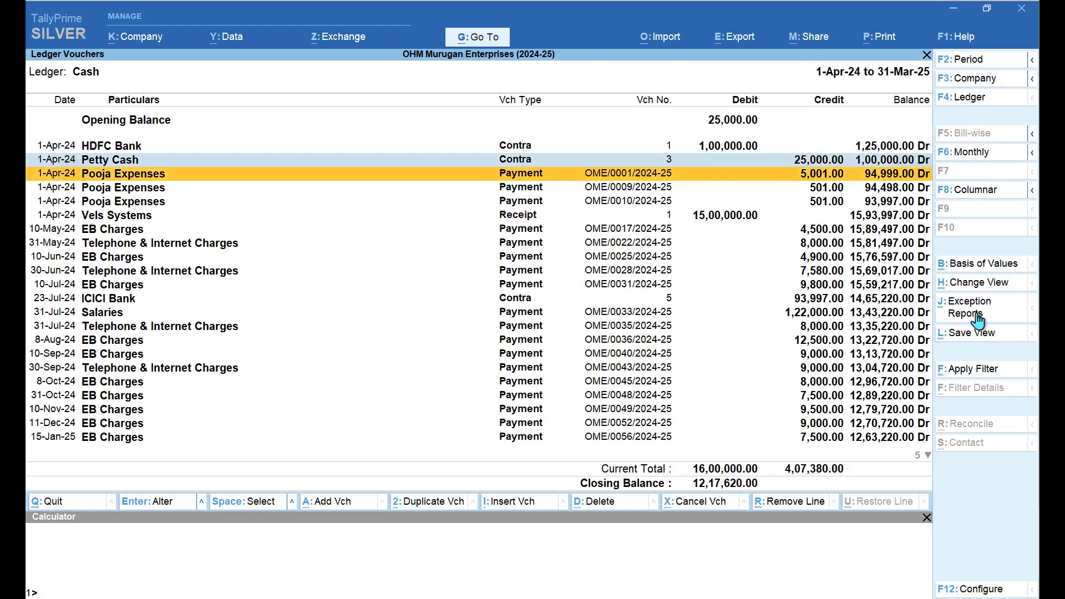
pyautogui.press('Down')
pyautogui.press('Down')
pyautogui.press('Down')
pyautogui.press('Down')
pyautogui.press('Down')
pyautogui.press('Down')
pyautogui.press('Down')
pyautogui.press('Down')
pyautogui.press('Down')
pyautogui.press('Down')
pyautogui.press('Down')
pyautogui.press('Down')
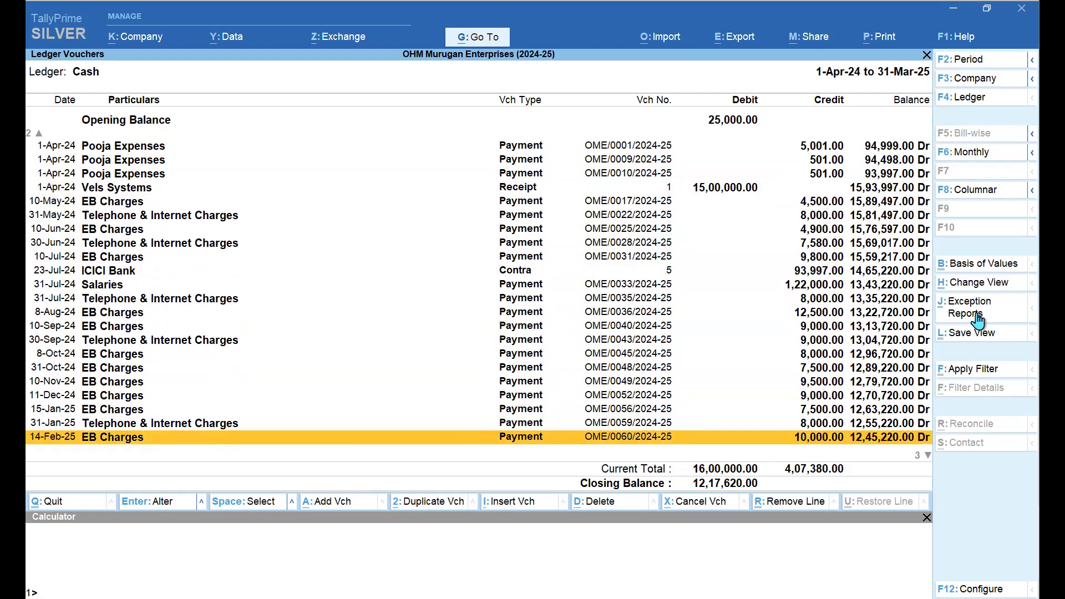
pyautogui.press('Down')
pyautogui.press('Down')
pyautogui.press('Down')
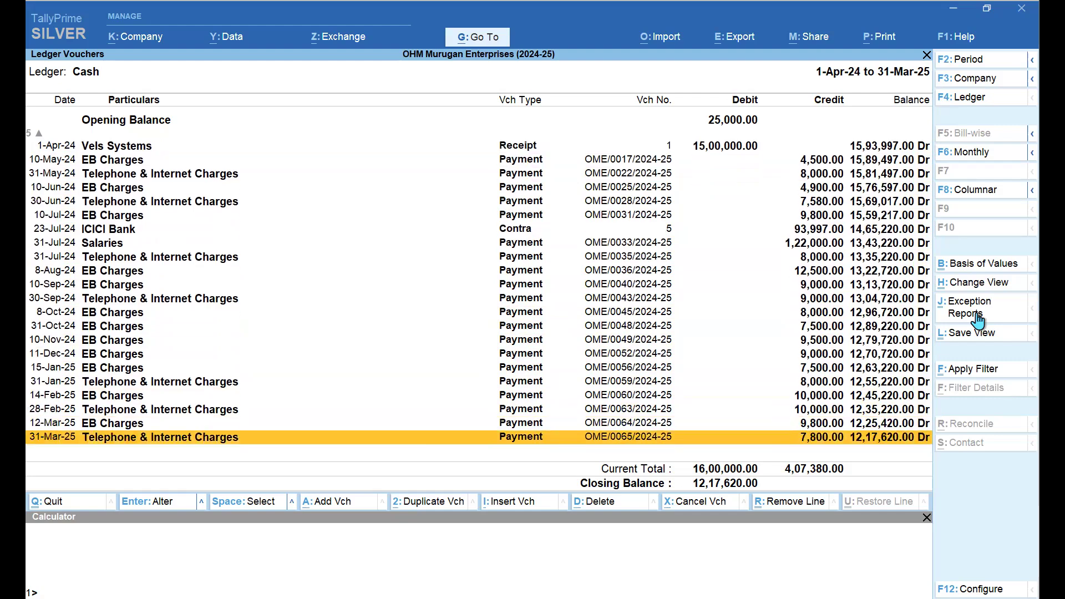
# Apply an advanced filter to the Cash ledger showing only vouchers with Ledger Amount greater than 10000
pyautogui.click(983, 371)
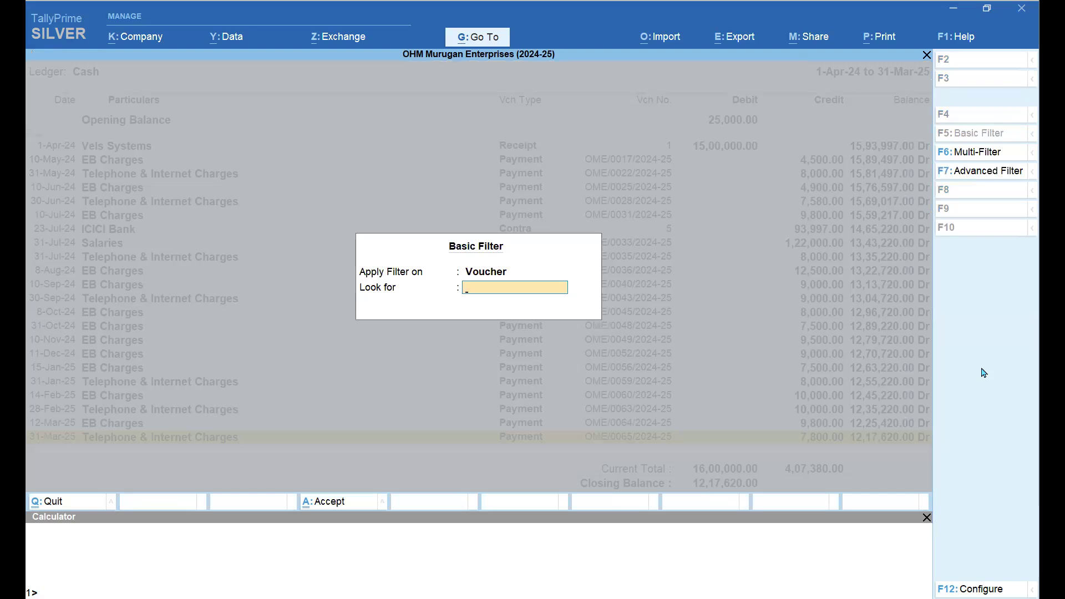
pyautogui.click(966, 174)
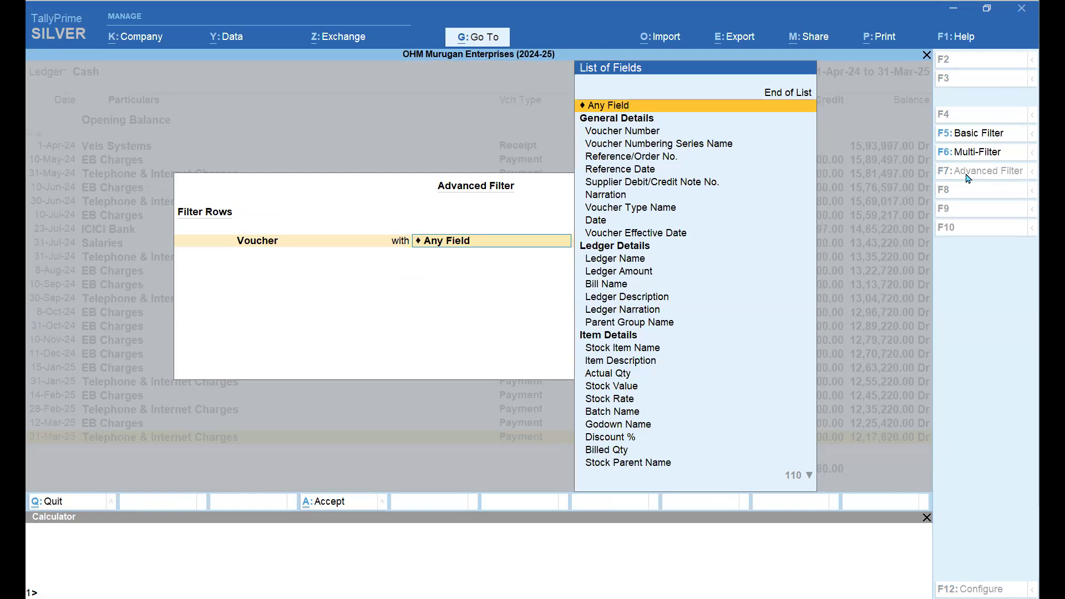
pyautogui.write('AMOU')
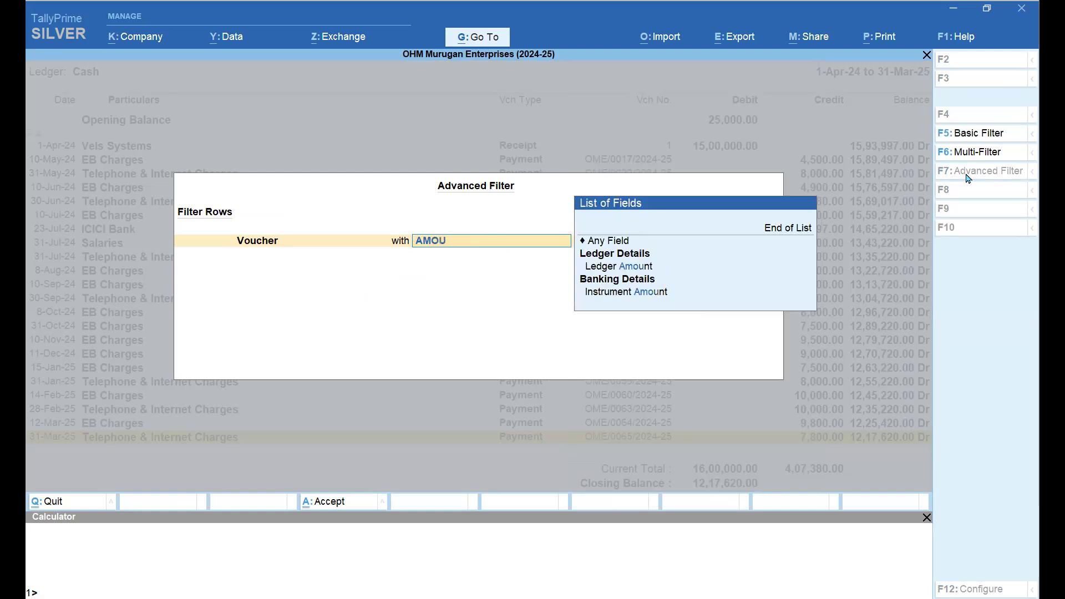
pyautogui.press('Down')
pyautogui.press('Return')
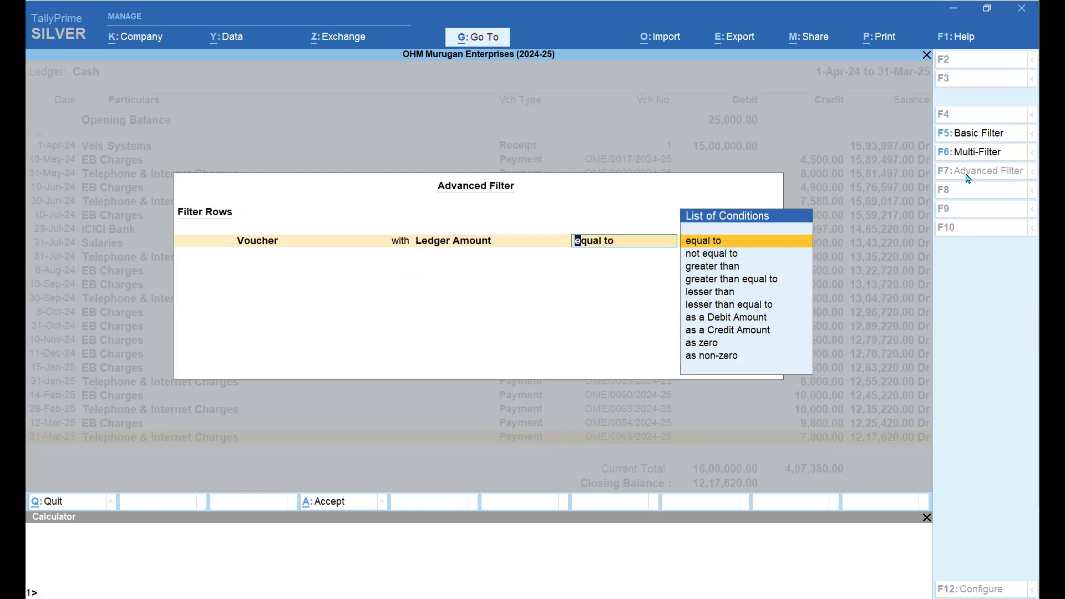
pyautogui.press('Down')
pyautogui.press('Down')
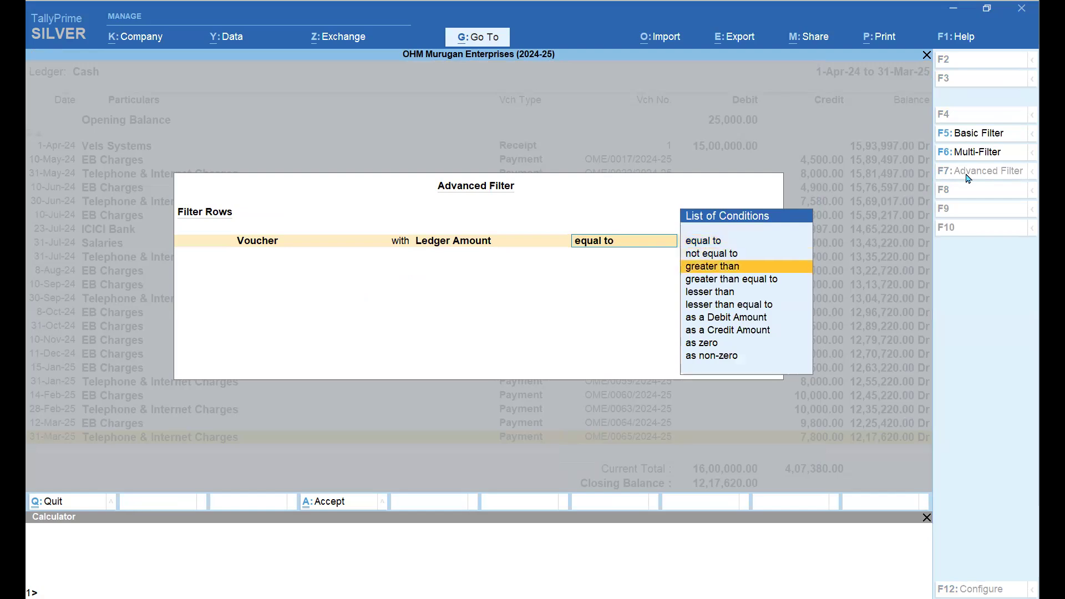
pyautogui.press('Return')
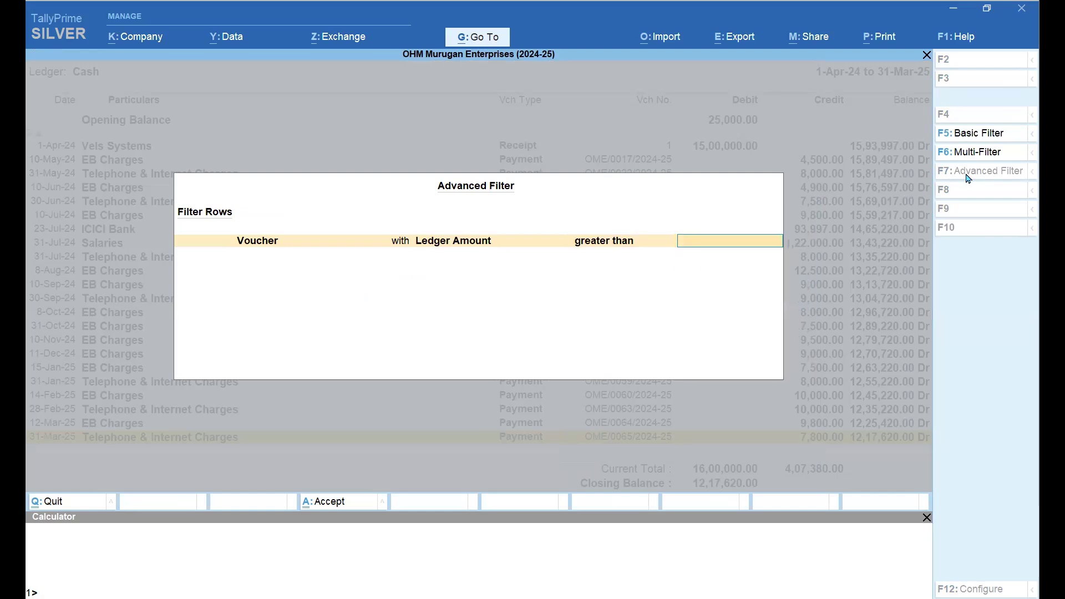
pyautogui.write('10000')
pyautogui.press('Return')
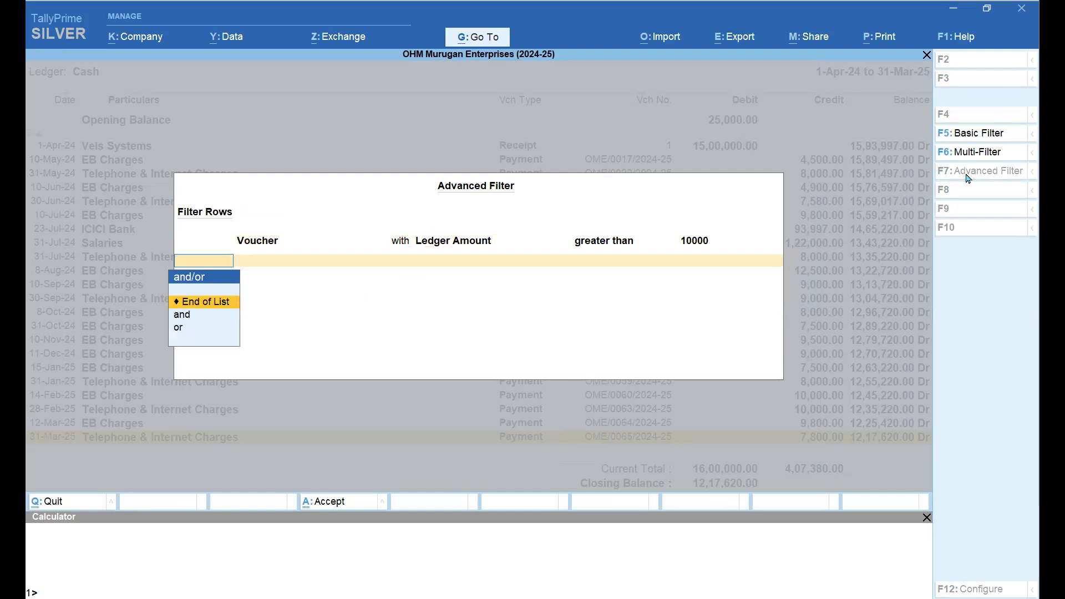
pyautogui.press('Return')
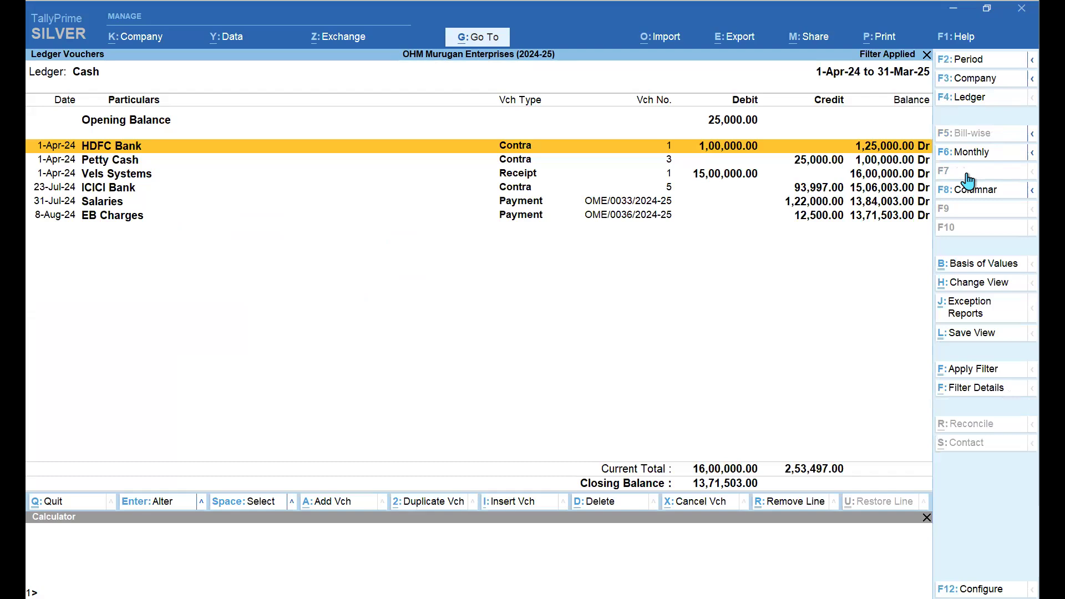
# Review the configuration options of the filtered Cash ledger report and accept them as they are
pyautogui.press('F12')
pyautogui.press('Down')
pyautogui.press('Down')
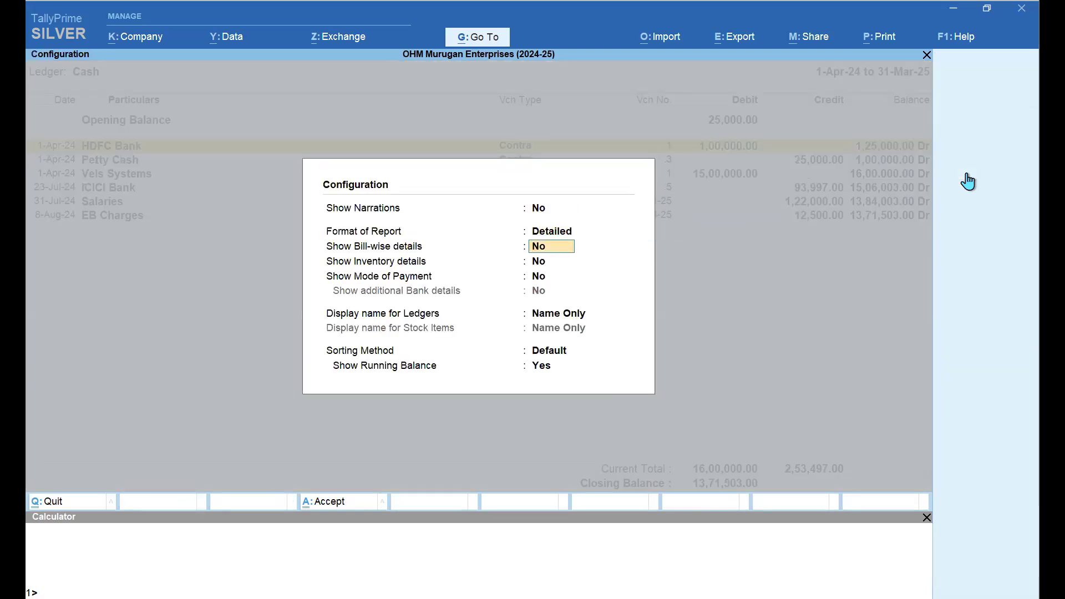
pyautogui.press('Down')
pyautogui.press('Down')
pyautogui.press('Down')
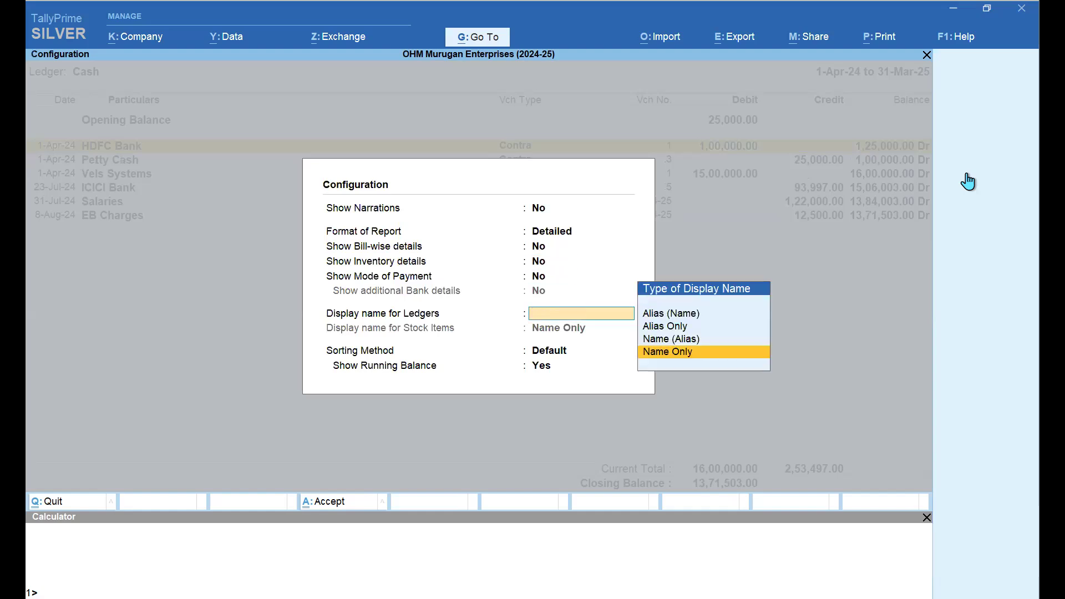
pyautogui.hotkey('ctrl', 'a')
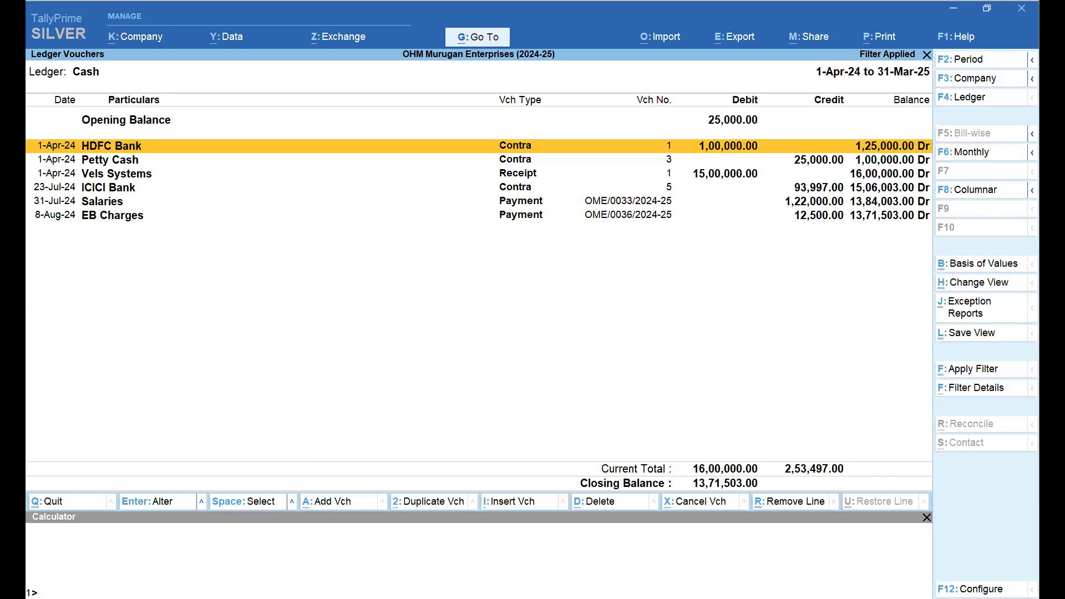
# Set the report's basis of values to include Credit Entries Only as the type of voucher entries
pyautogui.click(981, 265)
pyautogui.press('Down')
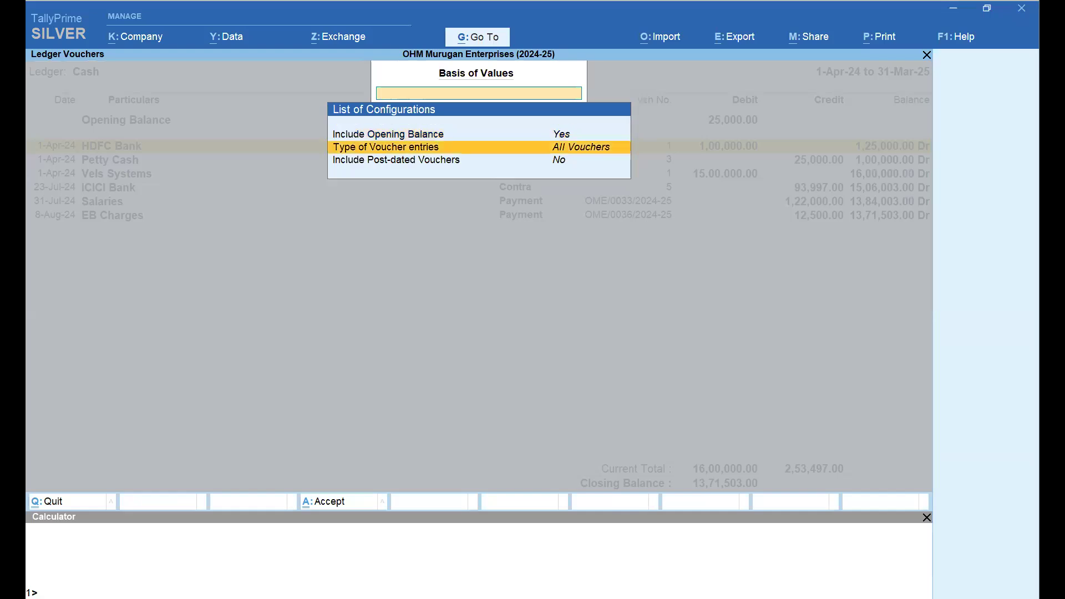
pyautogui.press('Return')
pyautogui.press('Down')
pyautogui.press('Down')
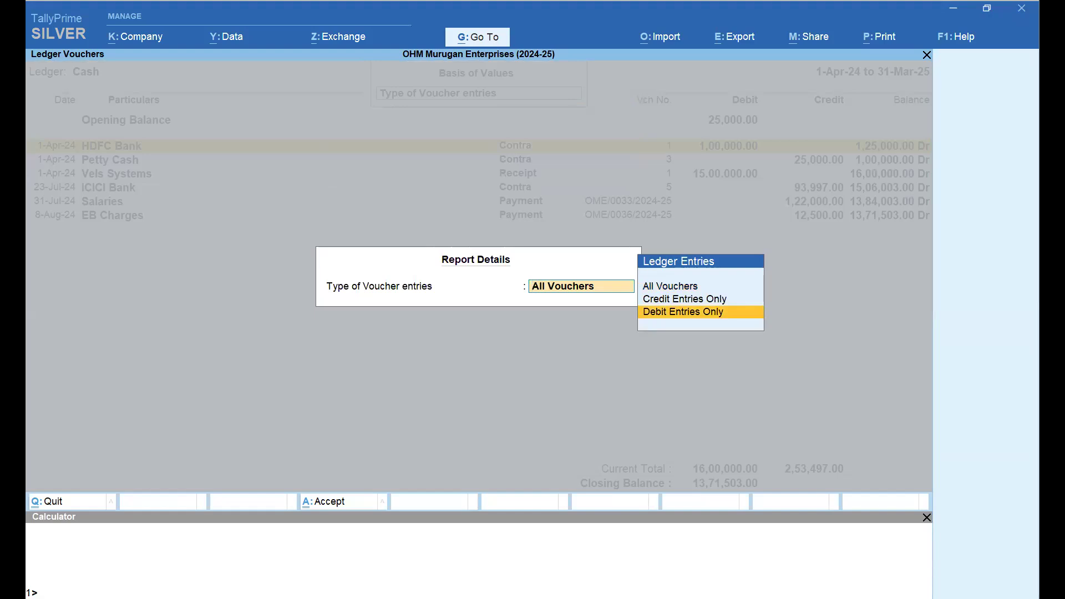
pyautogui.press('Up')
pyautogui.press('Return')
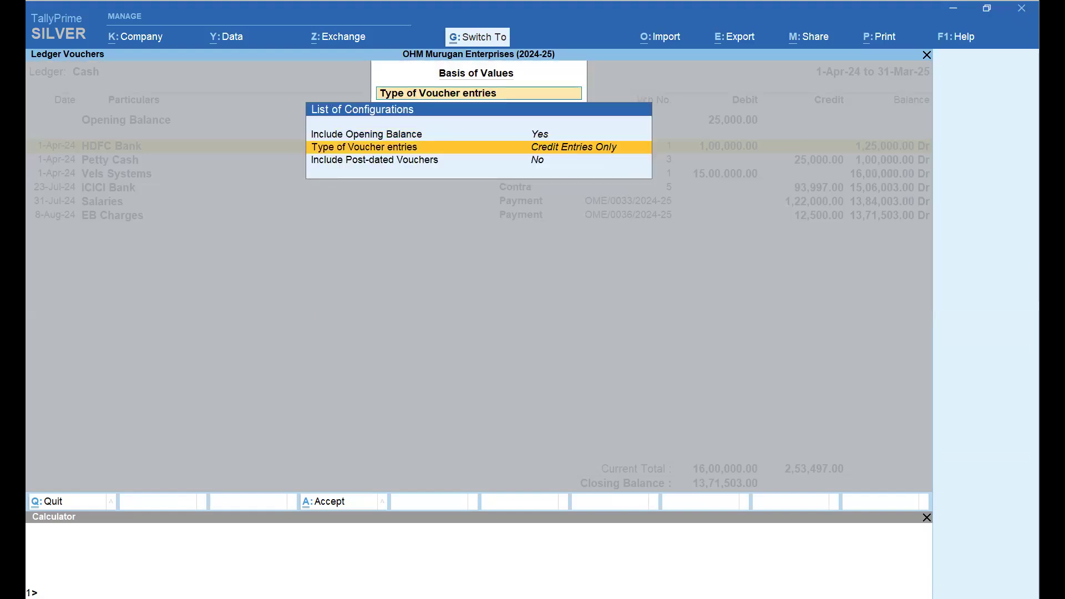
pyautogui.hotkey('ctrl', 'a')
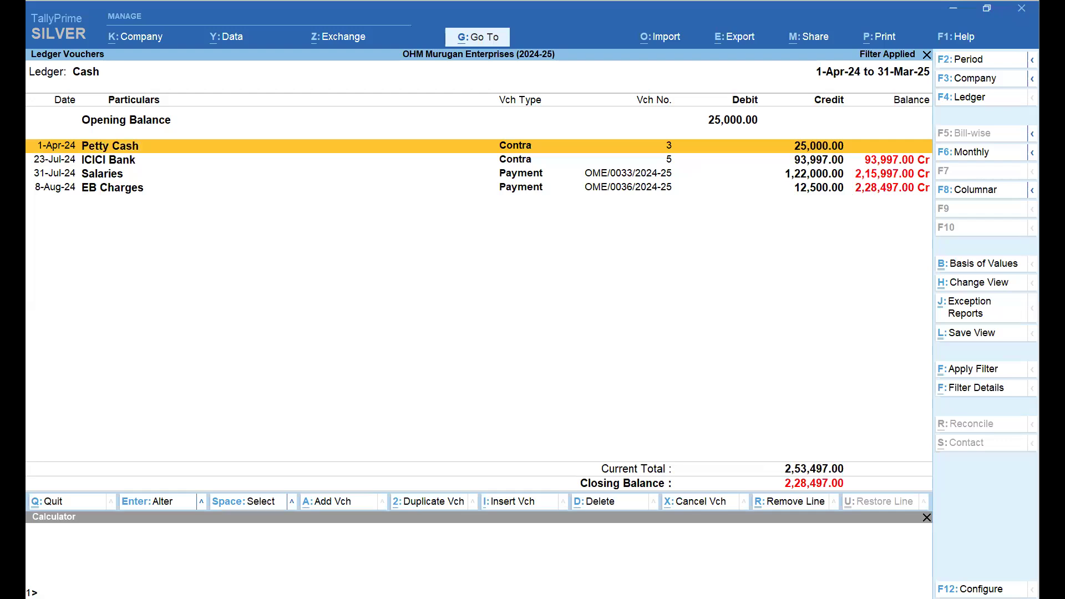
# Go through the filtered credit entries and view the 31-Jul-24 Salaries payment voucher, returning to the list without changes
pyautogui.press('Down')
pyautogui.press('Down')
pyautogui.press('Down')
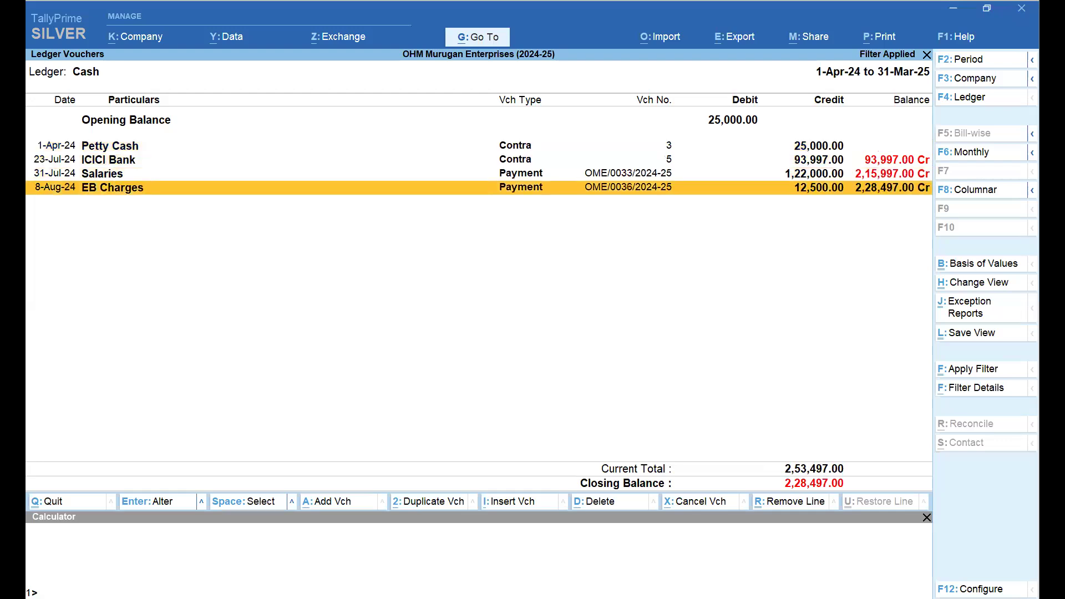
pyautogui.press('Up')
pyautogui.press('Down')
pyautogui.press('Up')
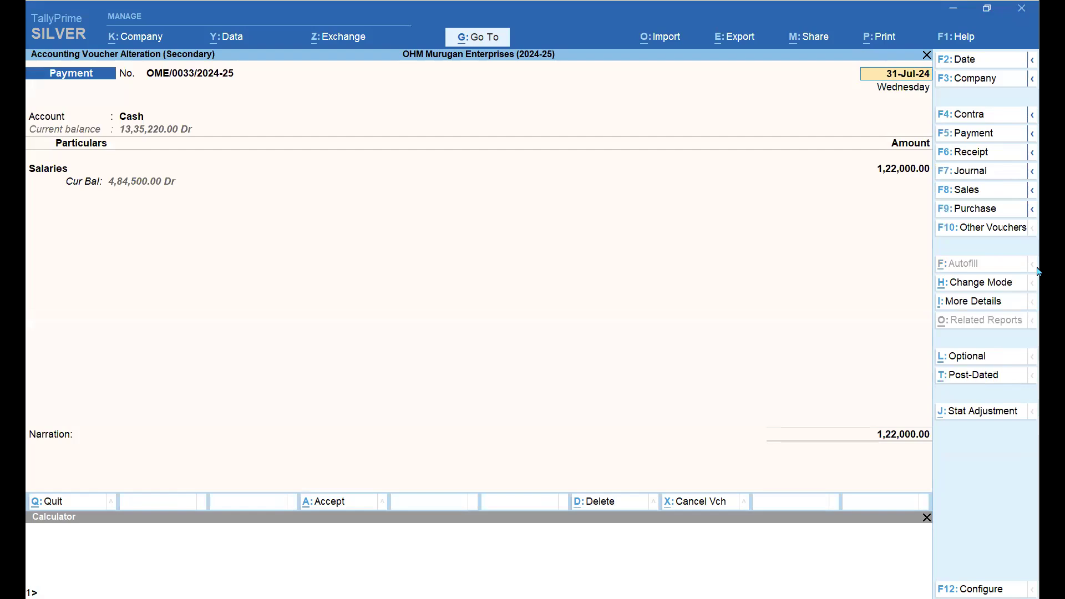
pyautogui.press('Escape')
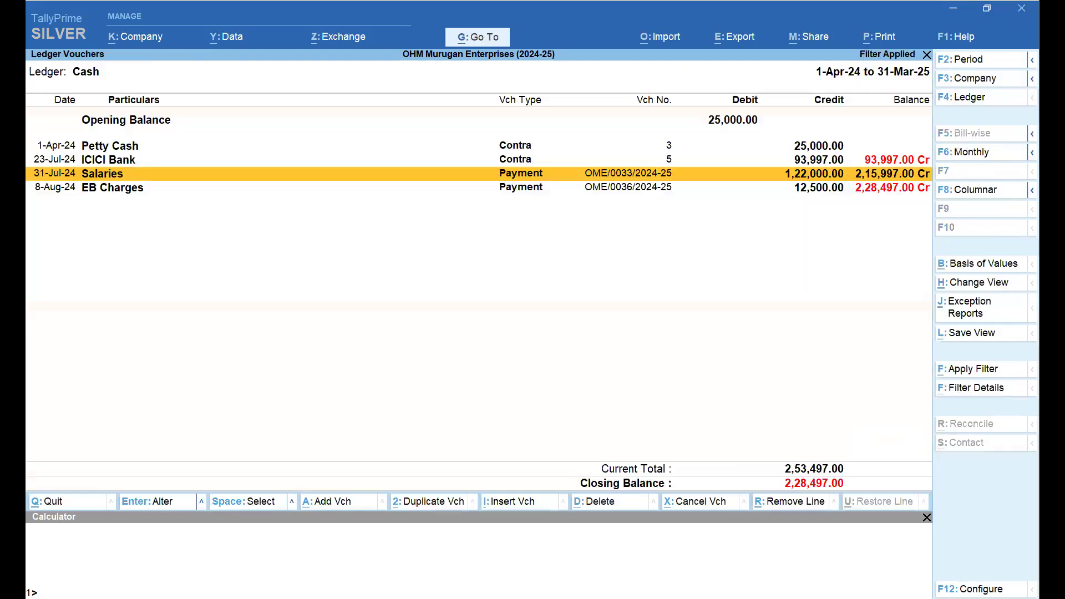
# View the 8-Aug-24 EB Charges payment voucher and return to the filtered Cash voucher list
pyautogui.press('Down')
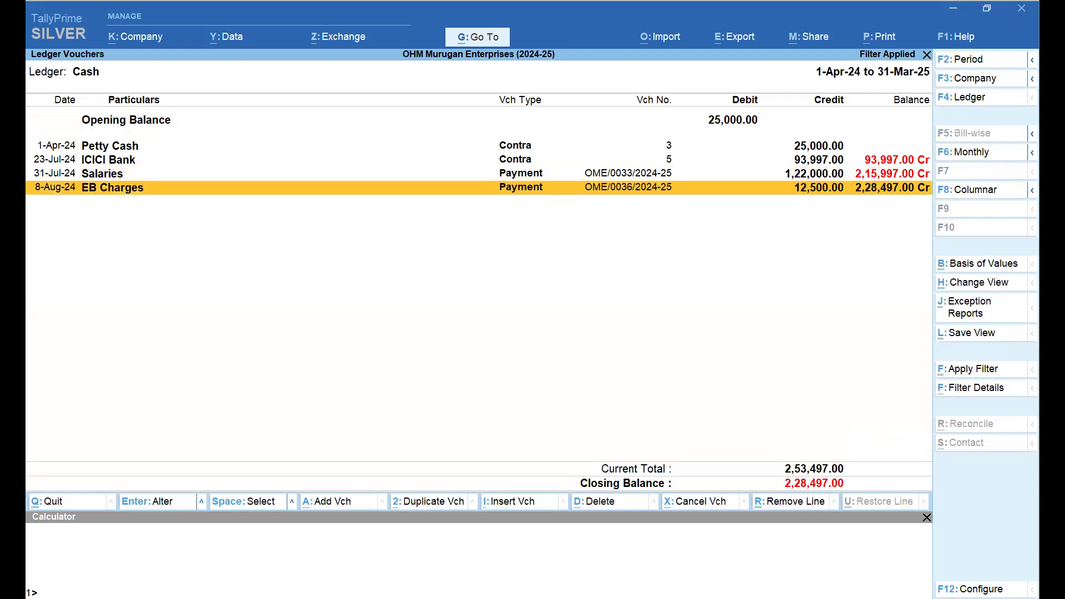
pyautogui.press('Return')
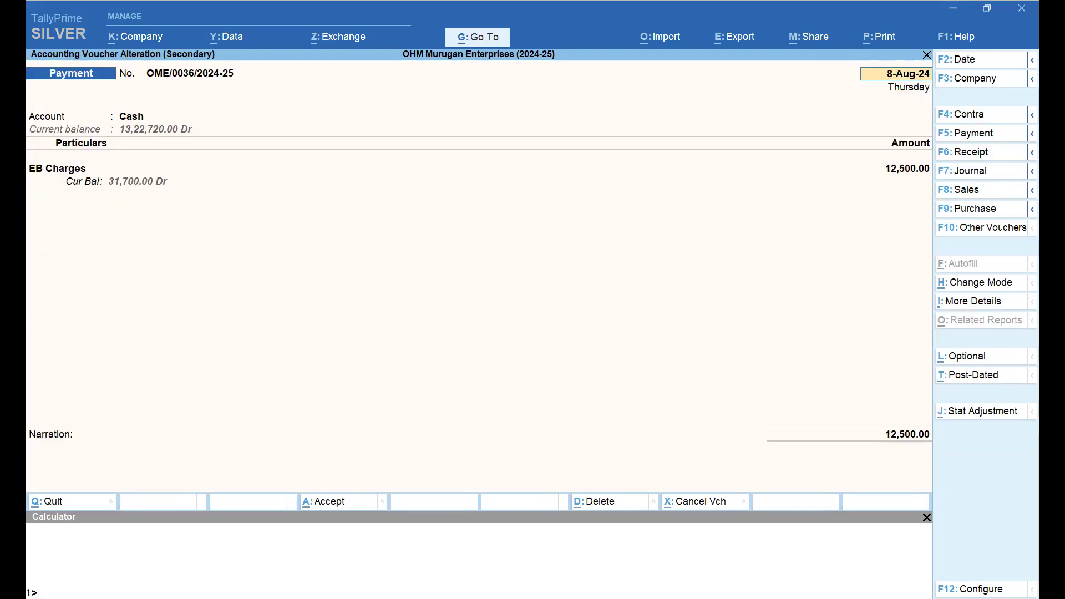
pyautogui.press('Escape')
pyautogui.press('Return')
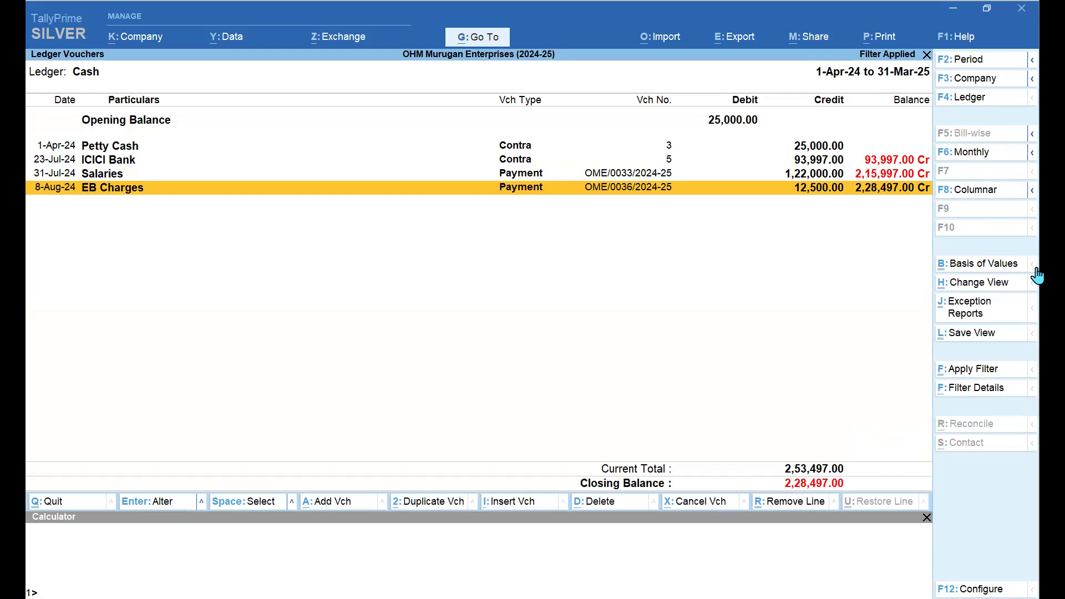
pyautogui.press('Up')
pyautogui.press('Up')
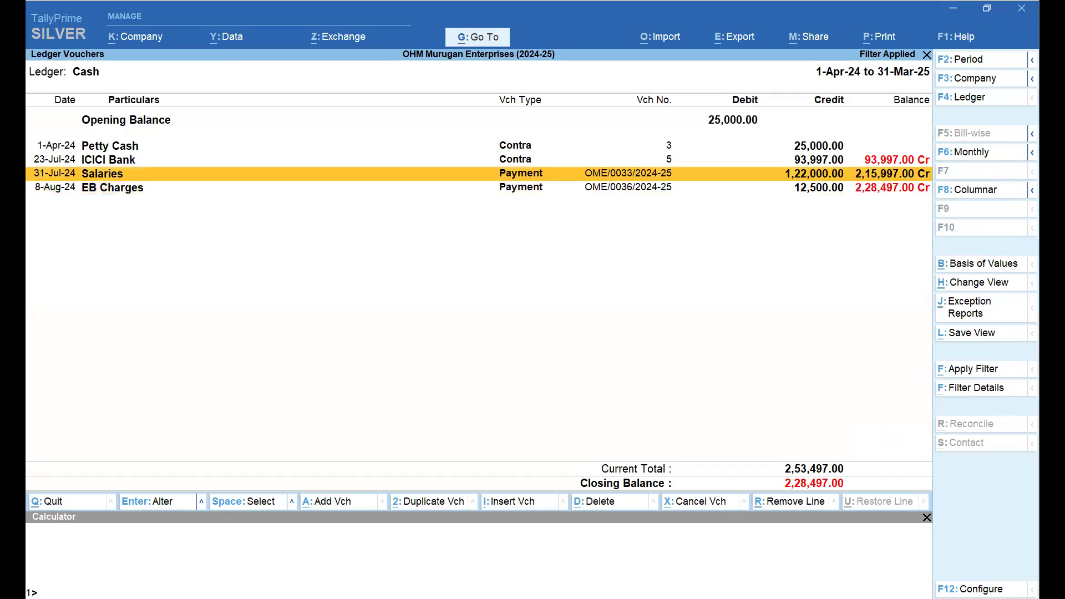
pyautogui.press('Down')
pyautogui.press('Down')
# Leave the Cash ledger report and its configuration, and return to the Gateway of Tally
pyautogui.press('F12')
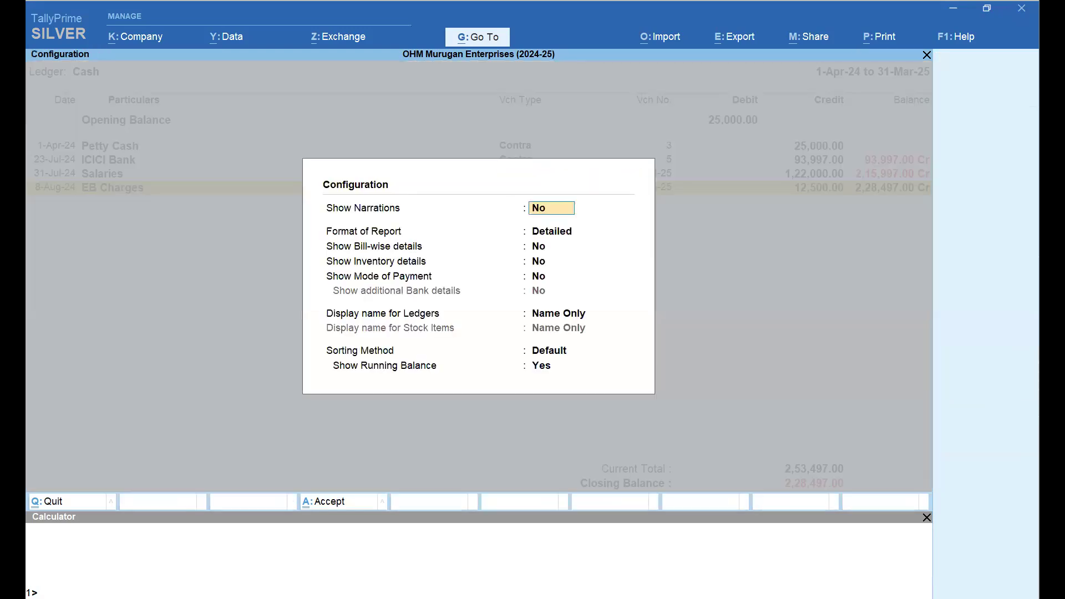
pyautogui.press('BackSpace')
pyautogui.press('Escape')
pyautogui.press('Escape')
pyautogui.press('Escape')
pyautogui.press('BackSpace')
pyautogui.press('Escape')
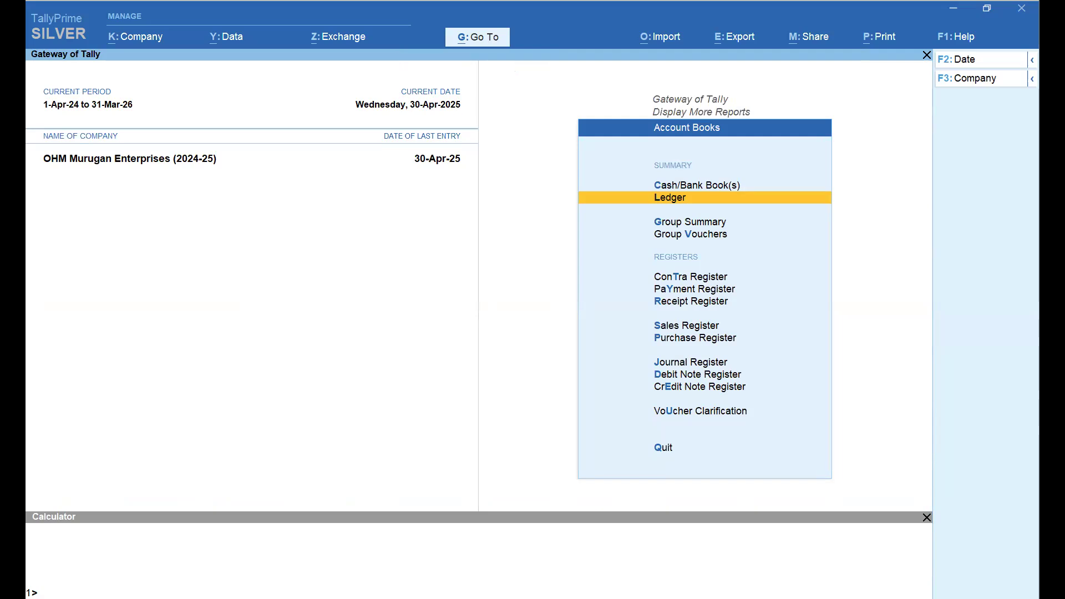
pyautogui.press('Escape')
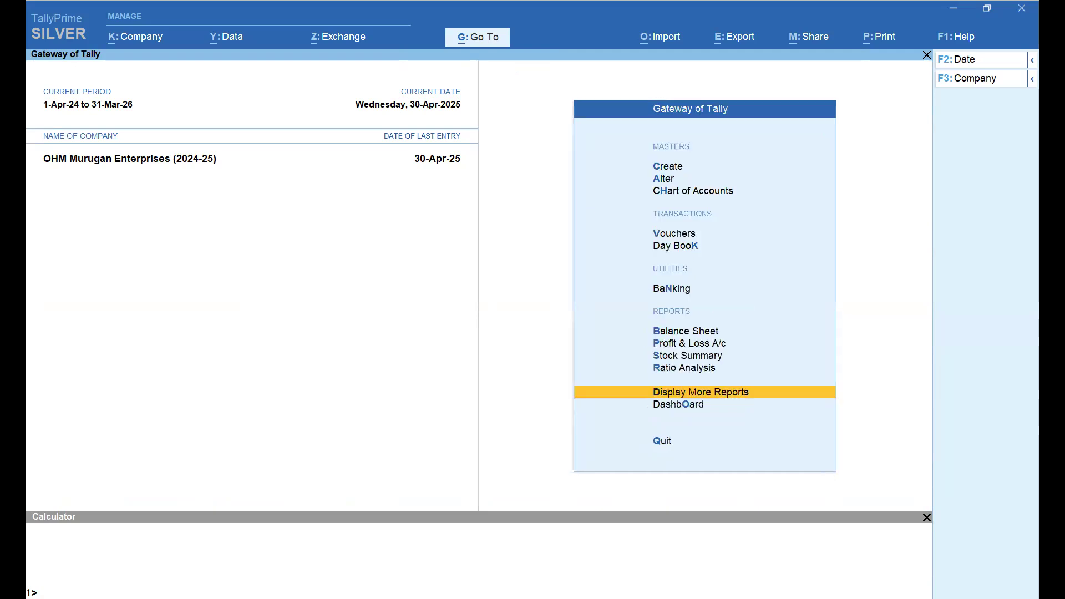
# Open the company's Balance Sheet from the Gateway of Tally
pyautogui.press('Up')
pyautogui.press('Up')
pyautogui.press('Up')
pyautogui.press('Up')
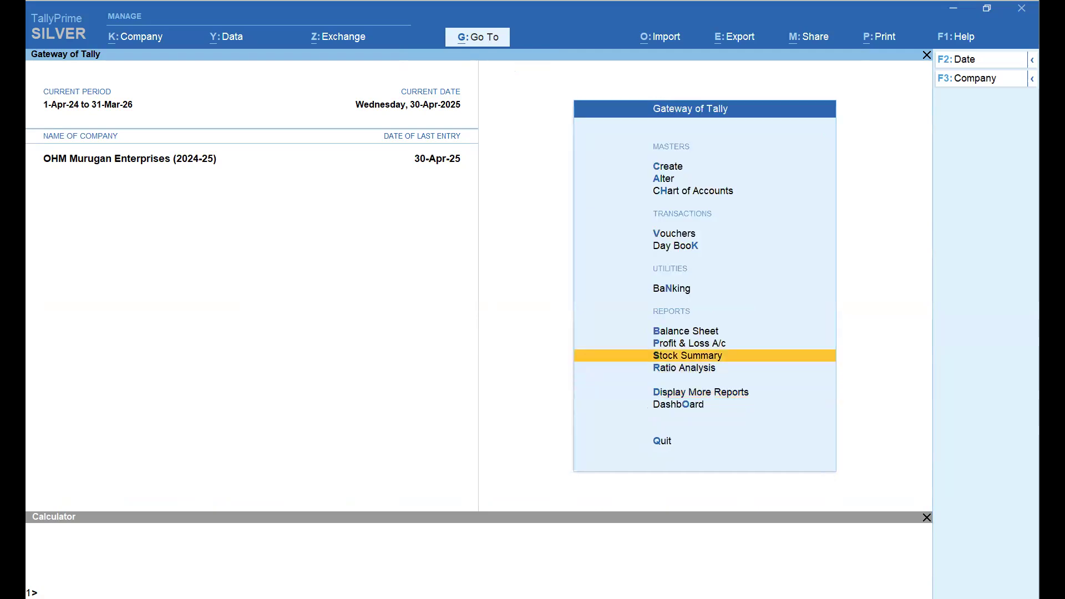
pyautogui.press('Return')
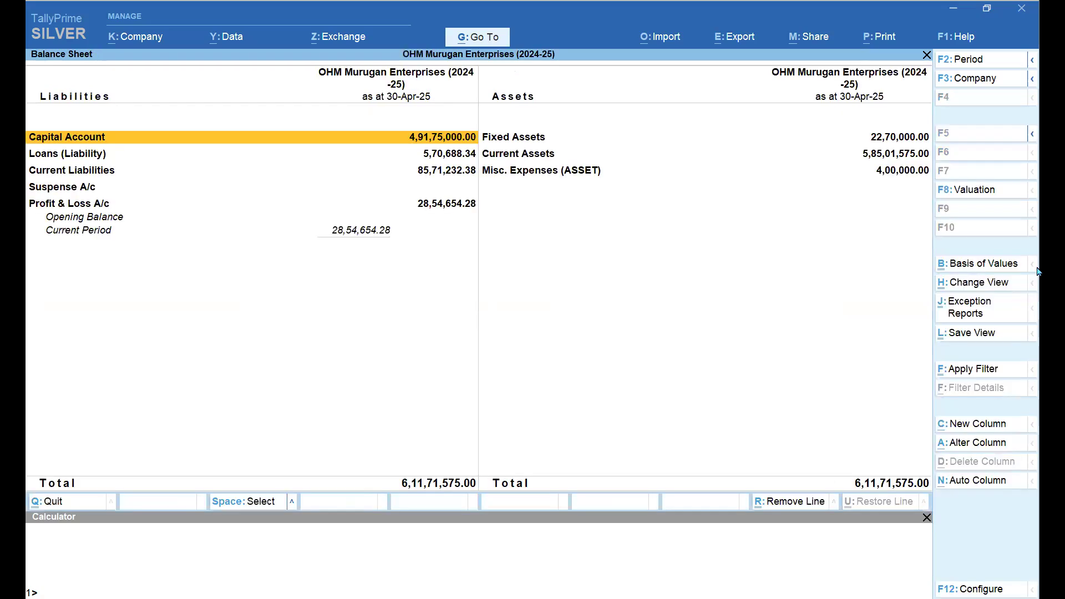
# Set the Balance Sheet period to end on 31-Mar-25, keeping the 1-4-2024 start date
pyautogui.hotkey('alt', 'F2')
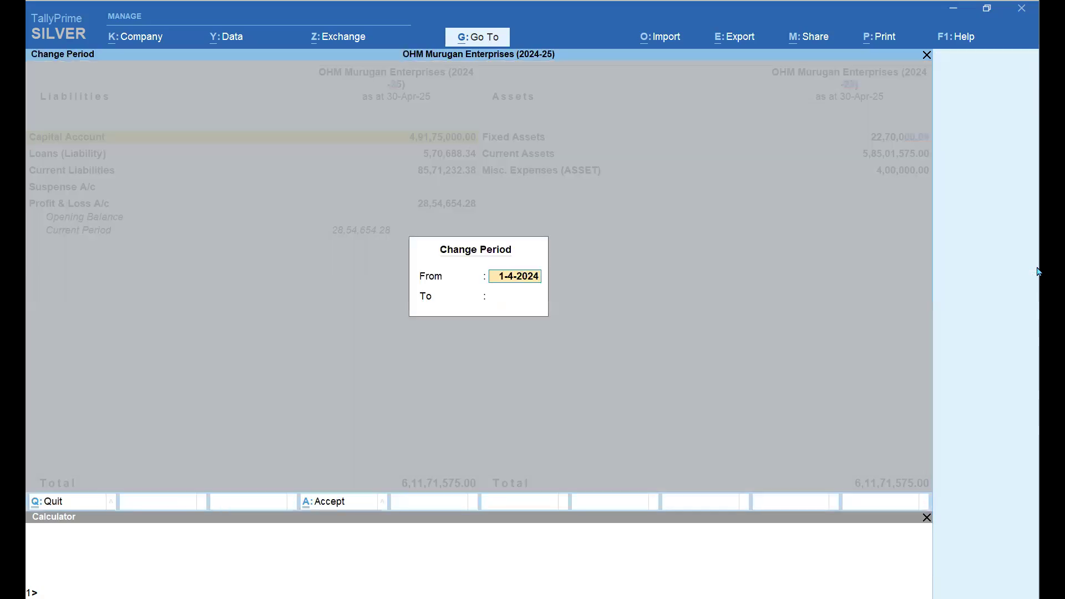
pyautogui.press('Return')
pyautogui.write('31.3')
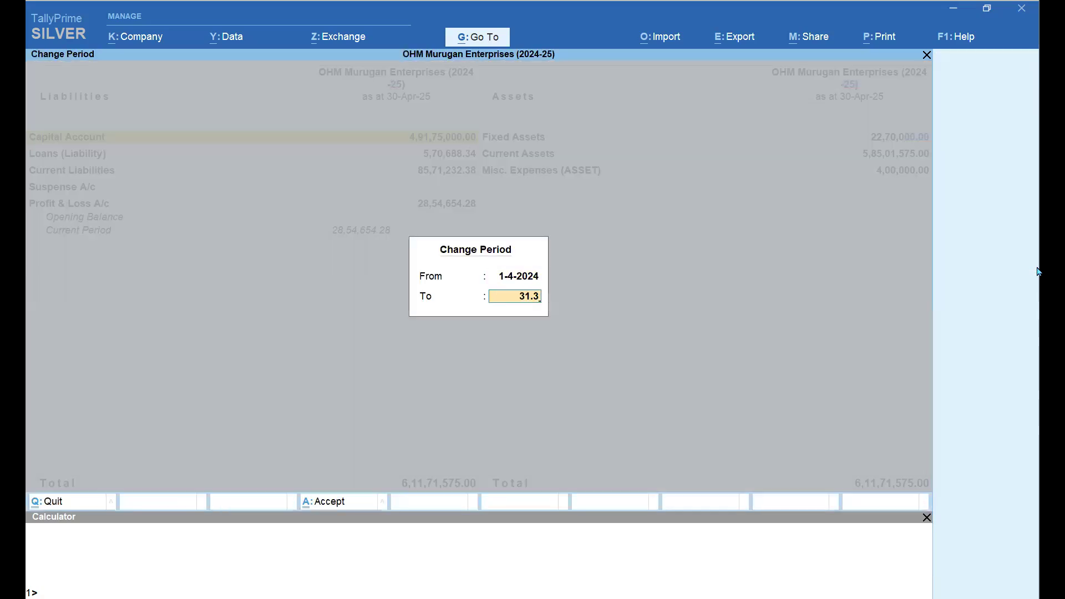
pyautogui.press('Return')
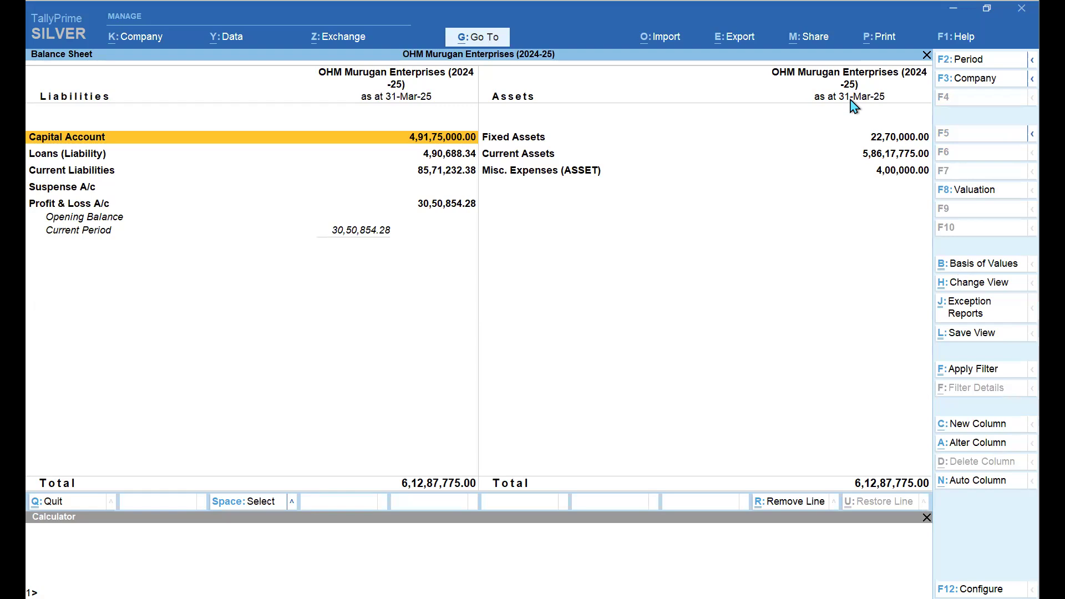
# View the Profit & Loss A/c breakdown from the Balance Sheet's liabilities side and return to the Balance Sheet
pyautogui.press('Down')
pyautogui.press('Down')
pyautogui.press('Down')
pyautogui.press('Down')
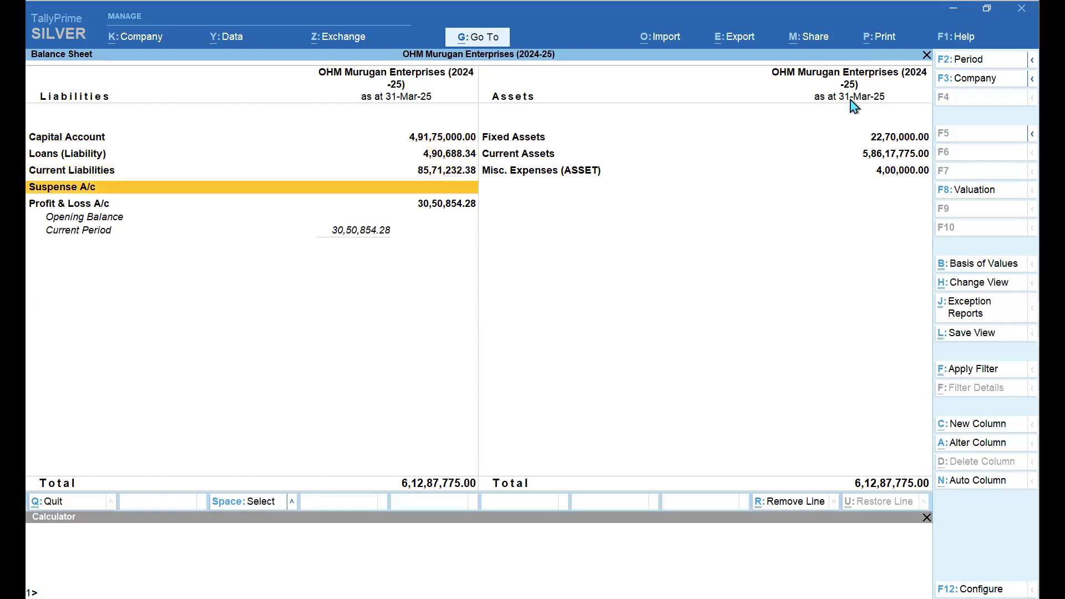
pyautogui.press('Return')
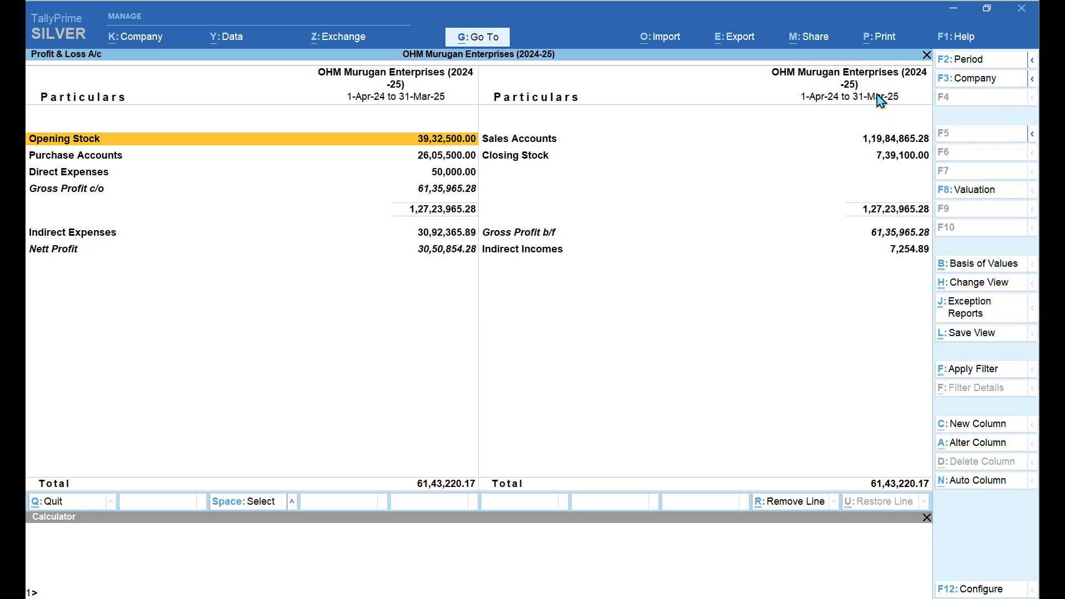
pyautogui.press('Escape')
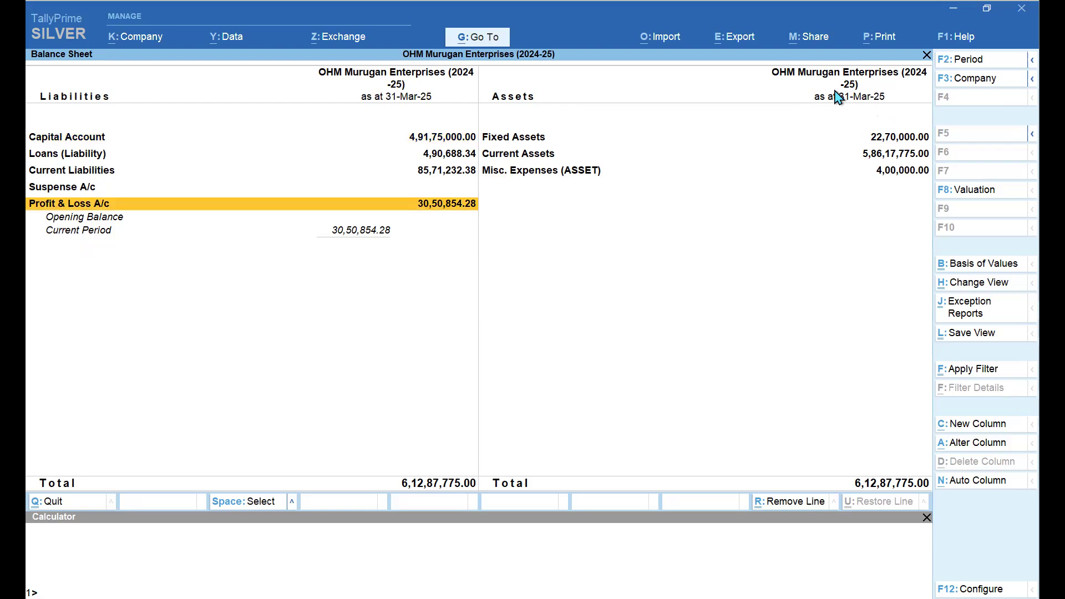
# Show the Balance Sheet in detailed form and go to the Fixed Assets group on the assets side
pyautogui.hotkey('alt', 'F5')
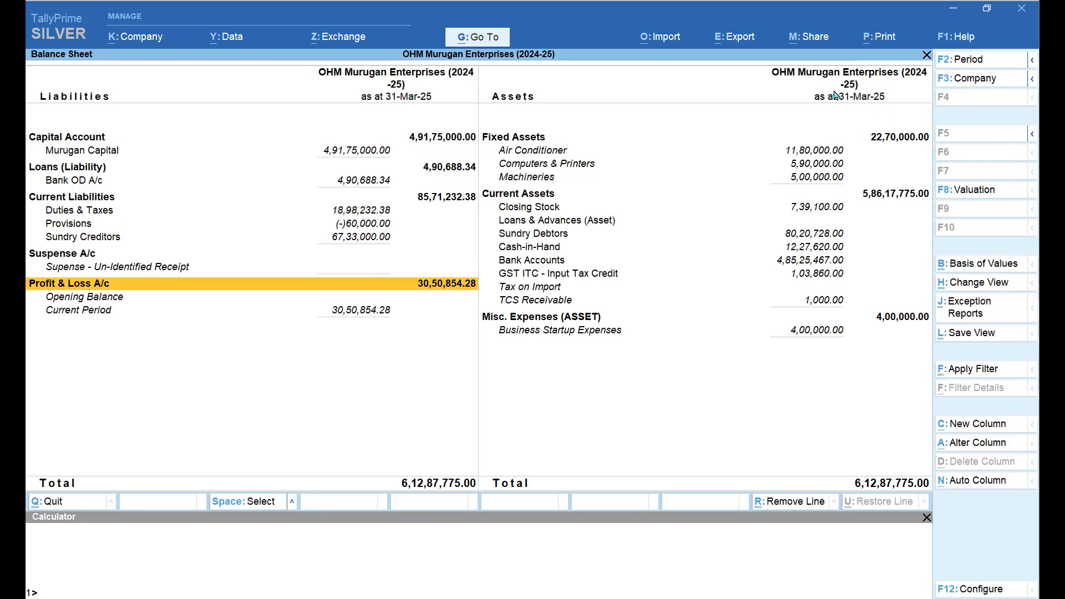
pyautogui.press('Right')
pyautogui.press('Up')
pyautogui.press('Up')
pyautogui.press('Up')
pyautogui.press('Up')
pyautogui.press('Up')
pyautogui.press('Up')
pyautogui.press('Up')
pyautogui.press('Up')
pyautogui.press('Up')
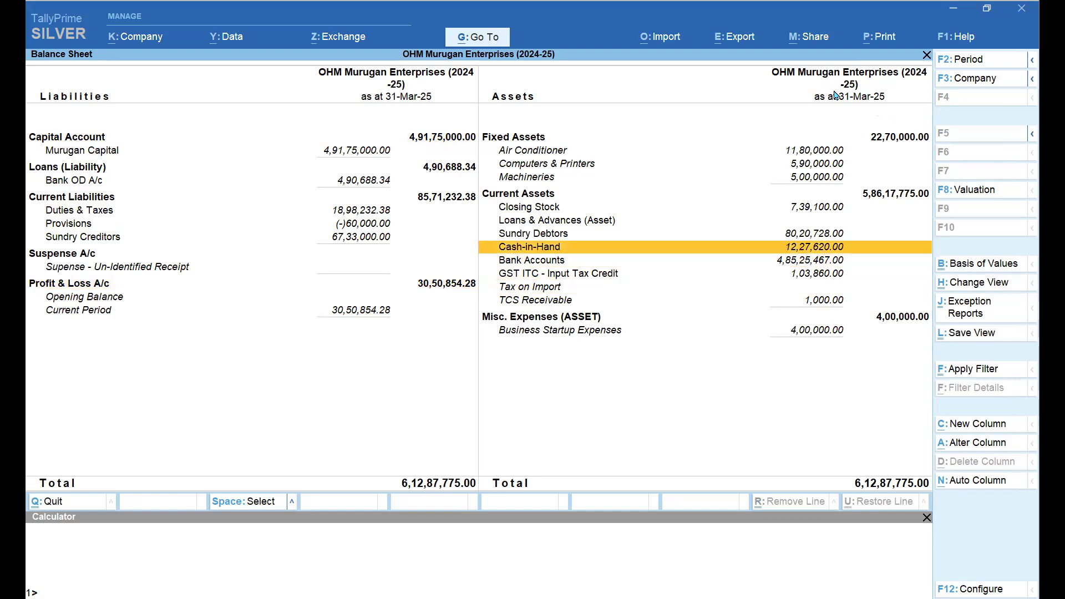
pyautogui.press('Up')
pyautogui.press('Up')
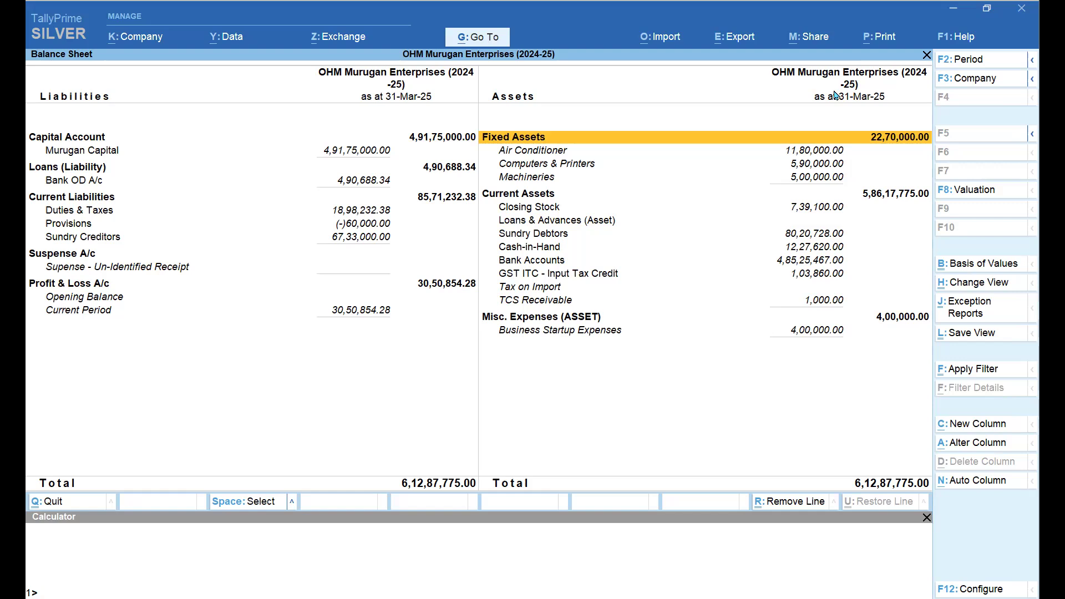
# View the monthly summary of the Machineries ledger under Fixed Assets and return to the Balance Sheet
pyautogui.press('Down')
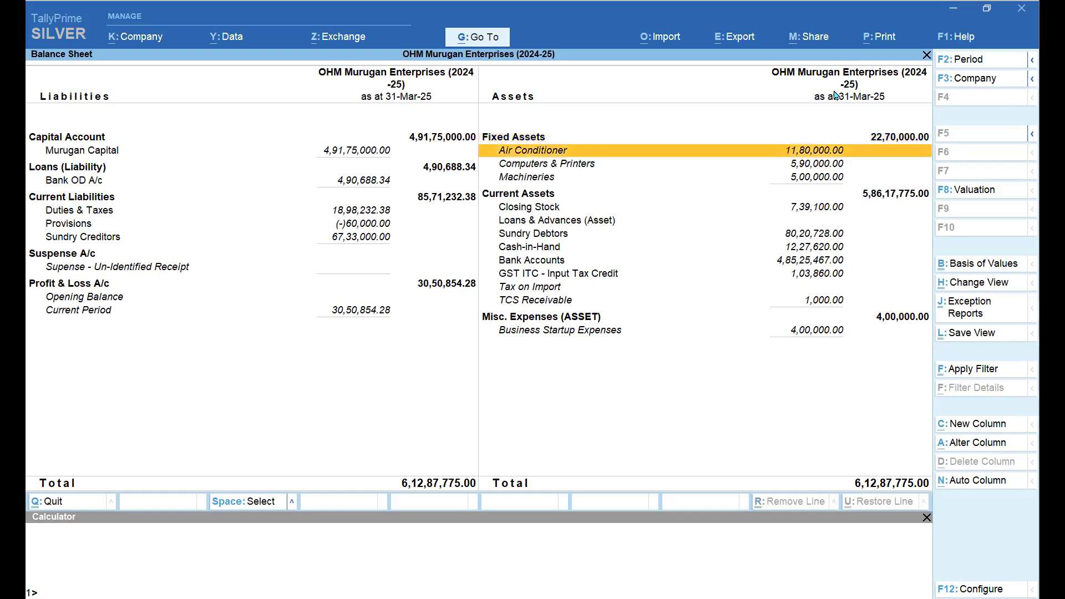
pyautogui.press('Down')
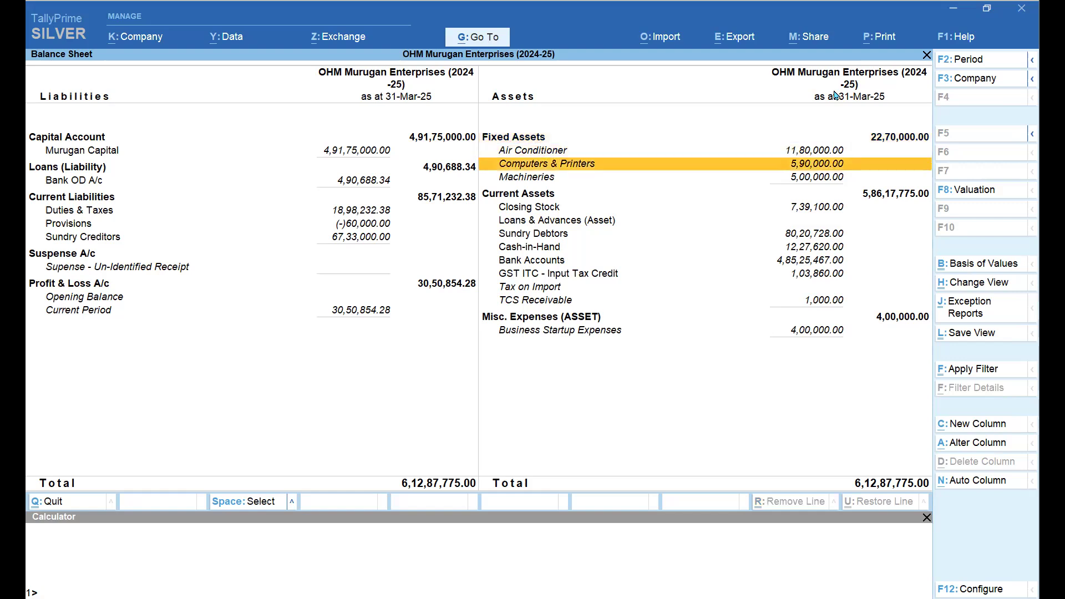
pyautogui.press('Down')
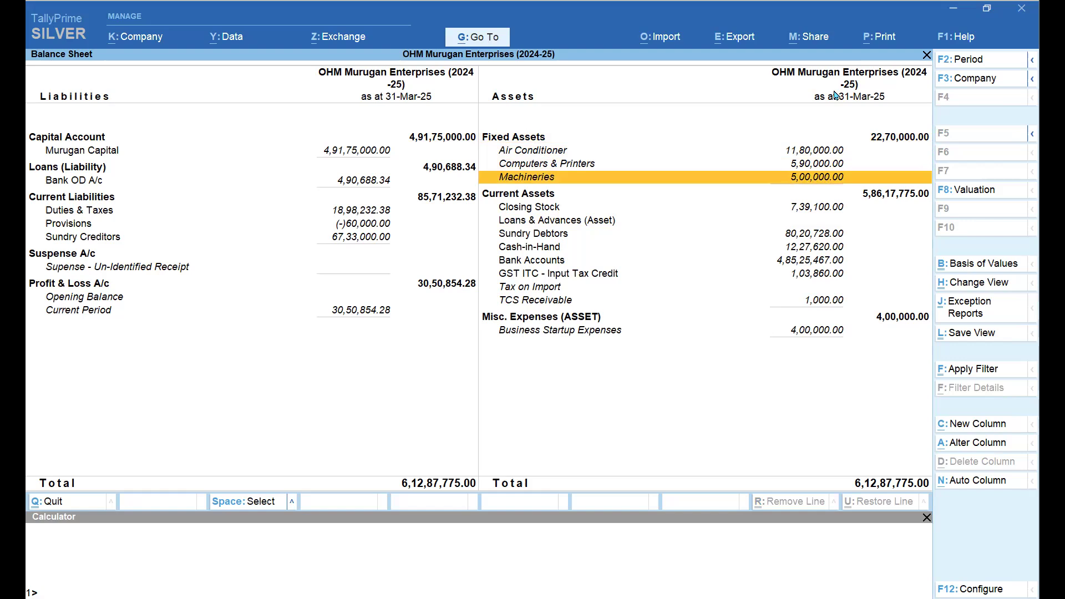
pyautogui.press('Return')
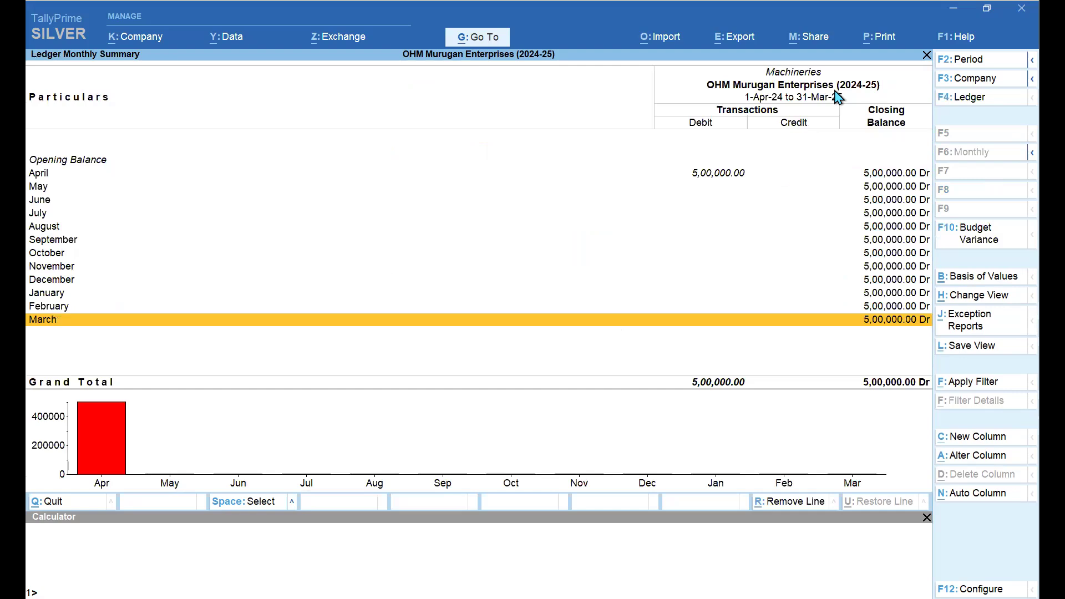
pyautogui.press('Escape')
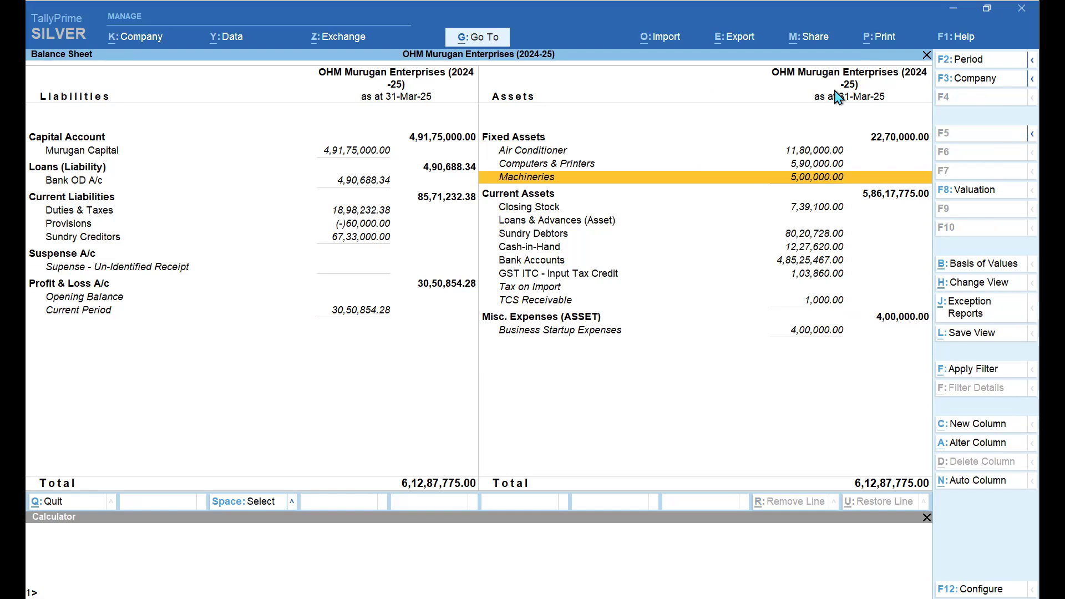
# Reopen the Machineries monthly summary, view its April ledger vouchers, and return to the Balance Sheet
pyautogui.press('Up')
pyautogui.press('Up')
pyautogui.press('Down')
pyautogui.press('Down')
pyautogui.press('Return')
pyautogui.press('Up')
pyautogui.press('Up')
pyautogui.press('Up')
pyautogui.press('Up')
pyautogui.press('Up')
pyautogui.press('Up')
pyautogui.press('Up')
pyautogui.press('Up')
pyautogui.press('Up')
pyautogui.press('Up')
pyautogui.press('Up')
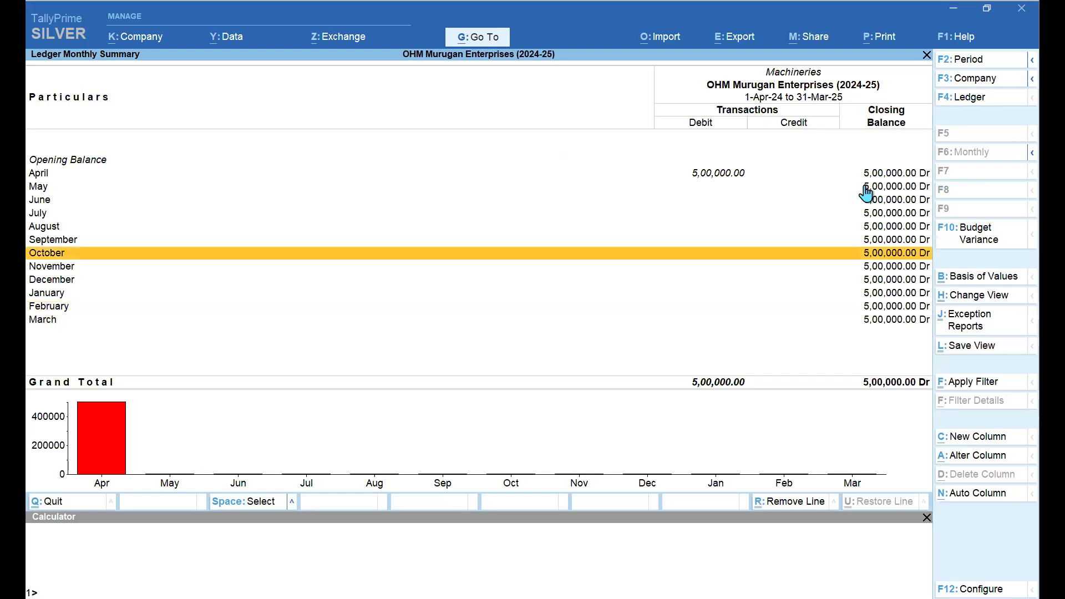
pyautogui.press('Return')
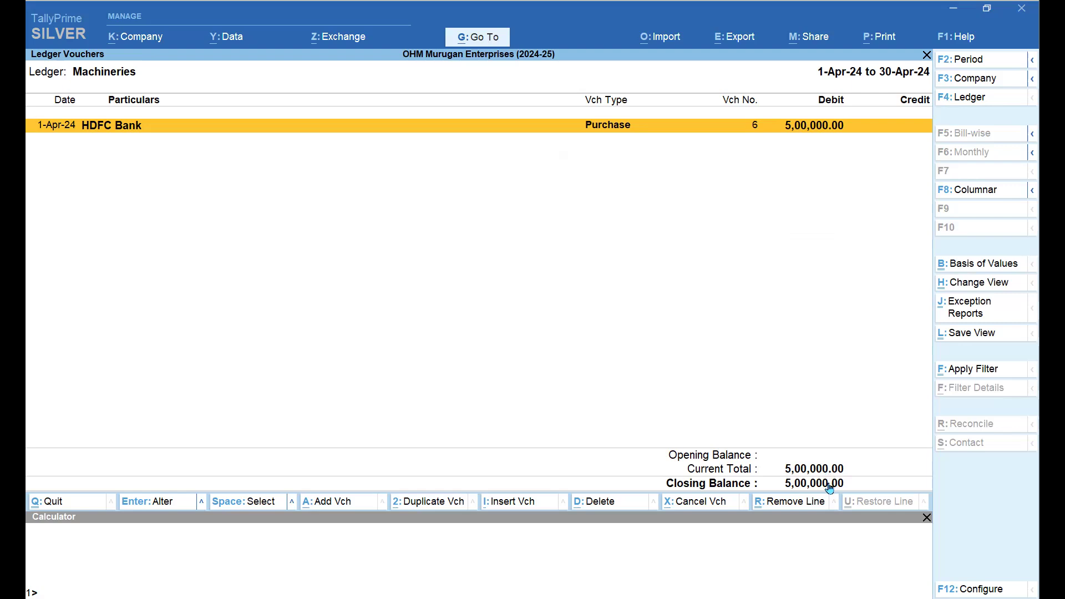
pyautogui.press('Escape')
pyautogui.press('Escape')
# Drill down from Computers & Printers in the Balance Sheet to its April ledger vouchers
pyautogui.press('Up')
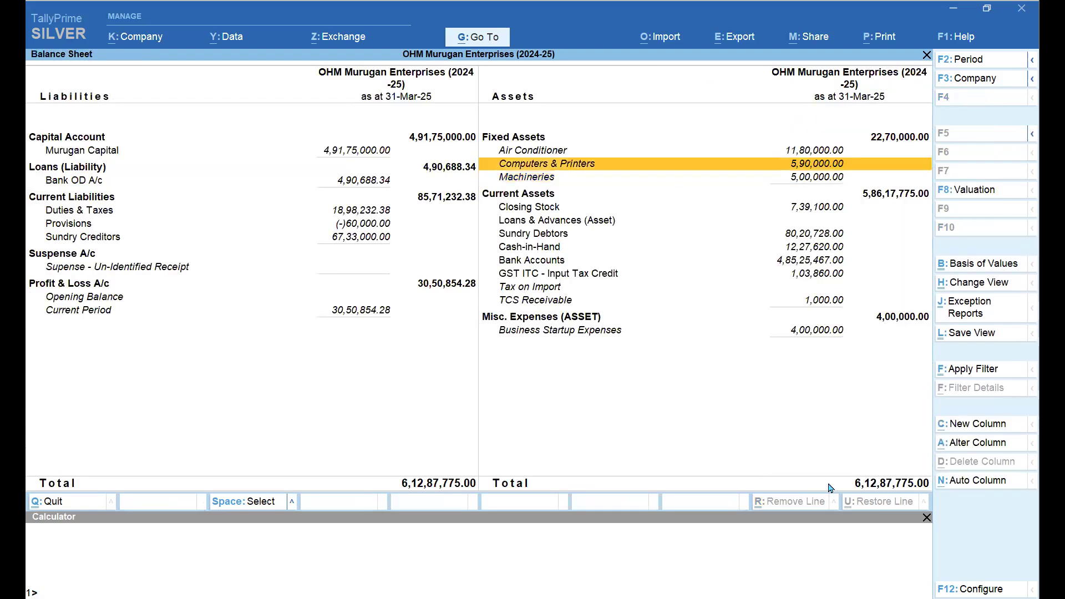
pyautogui.press('Return')
pyautogui.press('Up')
pyautogui.press('Up')
pyautogui.press('Up')
pyautogui.press('Up')
pyautogui.press('Up')
pyautogui.press('Up')
pyautogui.press('Up')
pyautogui.press('Up')
pyautogui.press('Up')
pyautogui.press('Up')
pyautogui.press('Up')
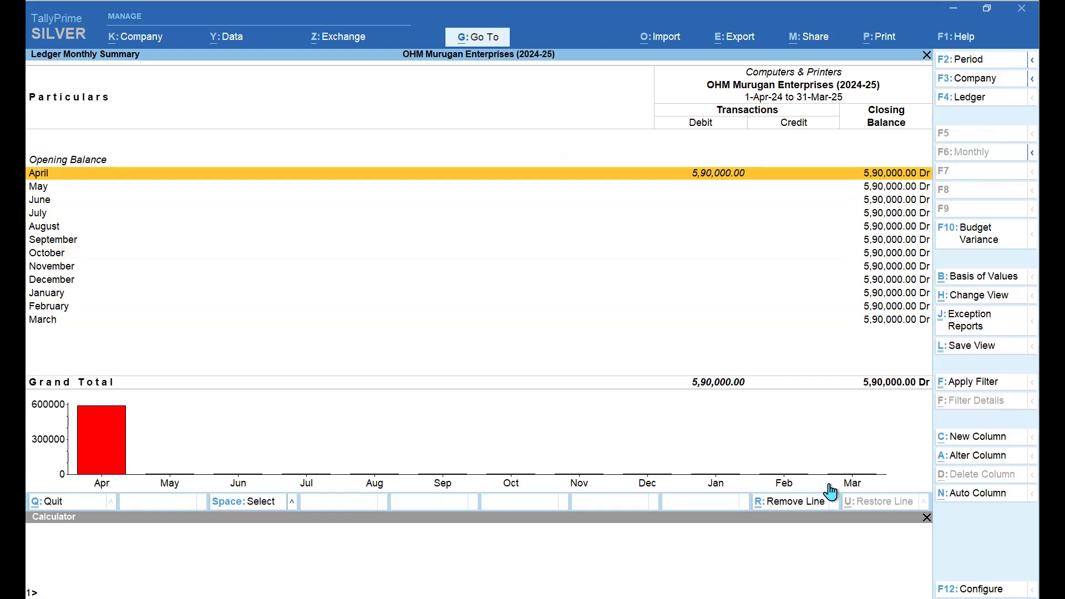
pyautogui.press('Return')
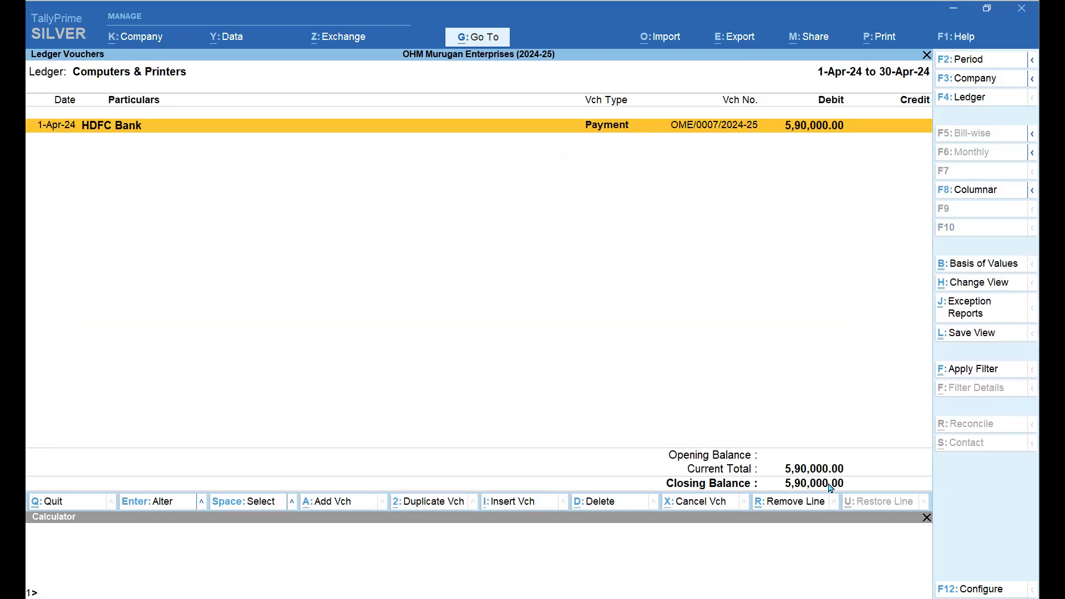
# View the 1-Apr-24 HDFC Bank payment voucher and go back to the Computers & Printers monthly summary
pyautogui.press('Return')
pyautogui.press('Escape')
pyautogui.press('F6')
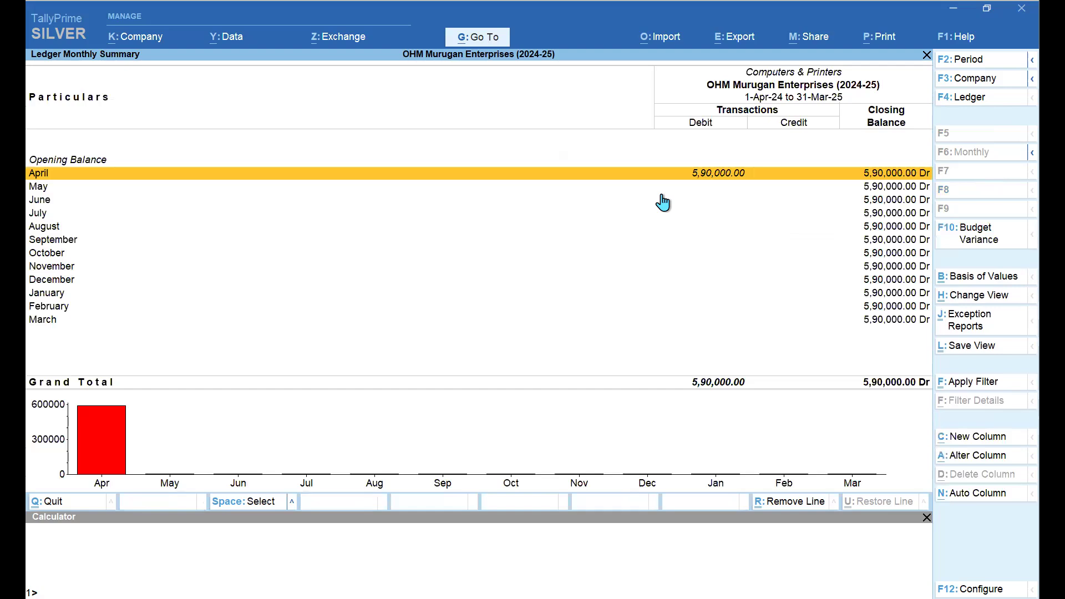
# Return to the Balance Sheet and go through the Fixed Assets ledgers, stopping at Air Conditioner
pyautogui.press('Escape')
pyautogui.press('Up')
pyautogui.press('Down')
pyautogui.press('Up')
pyautogui.press('Down')
pyautogui.press('Down')
pyautogui.press('Up')
pyautogui.press('Up')
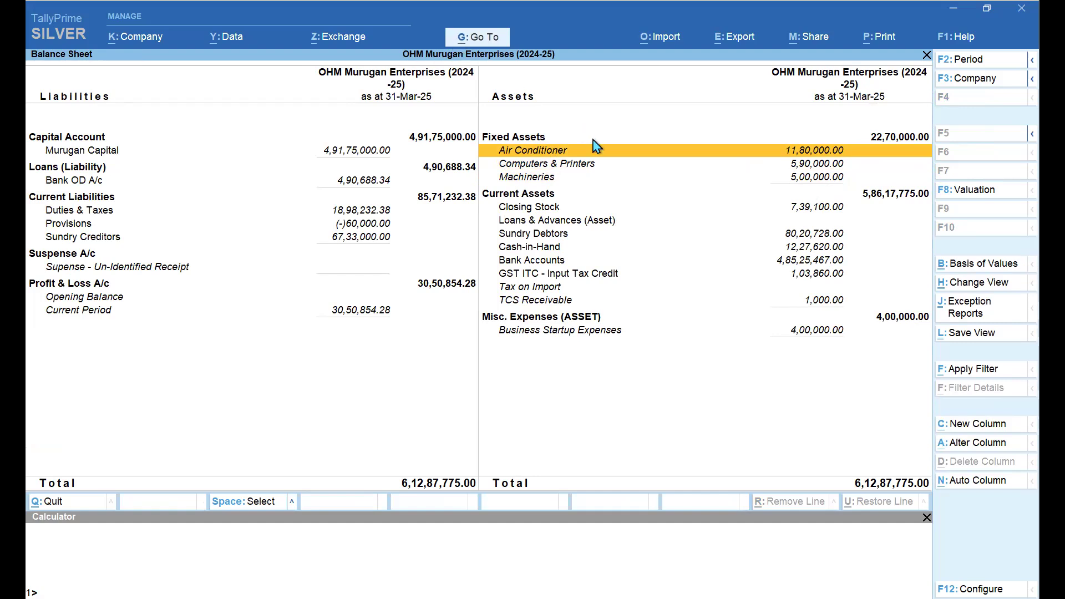
pyautogui.hotkey('alt', 'g')
pyautogui.press('Up')
pyautogui.press('Up')
pyautogui.press('Up')
pyautogui.press('Up')
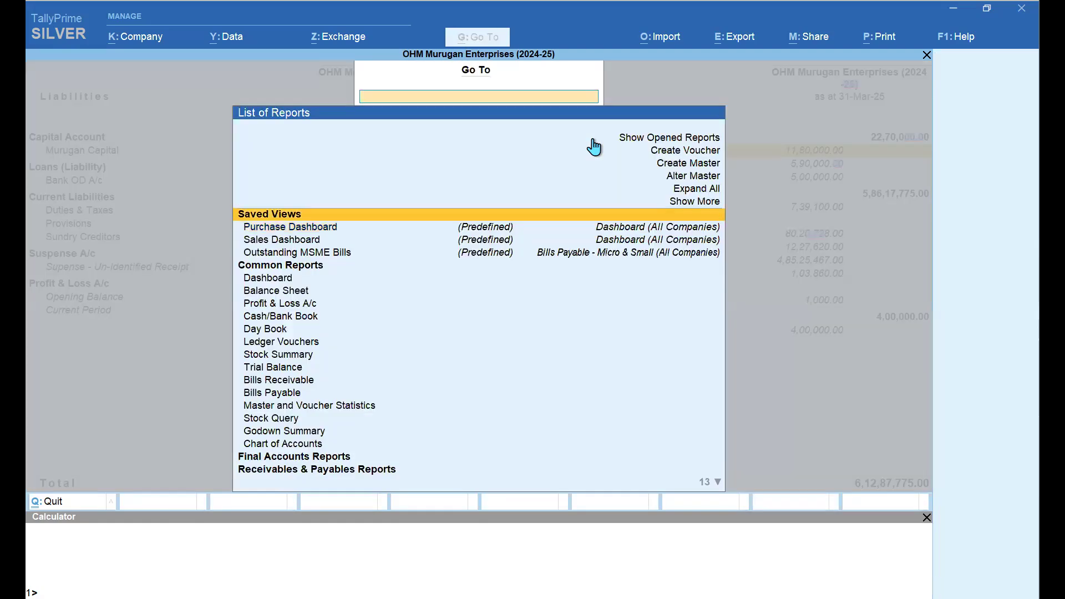
pyautogui.press('Return')
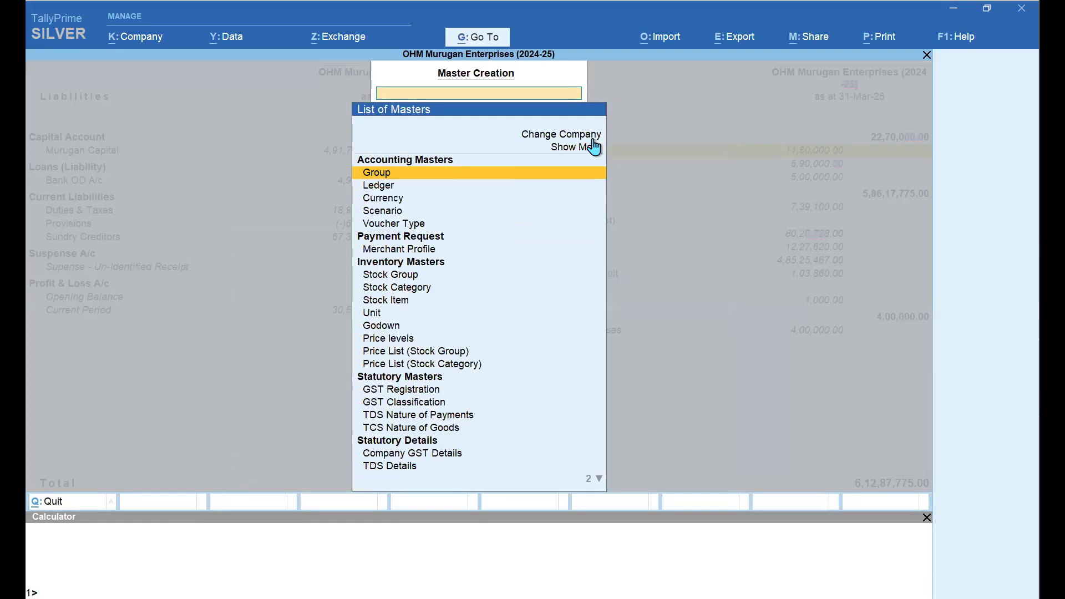
pyautogui.press('Escape')
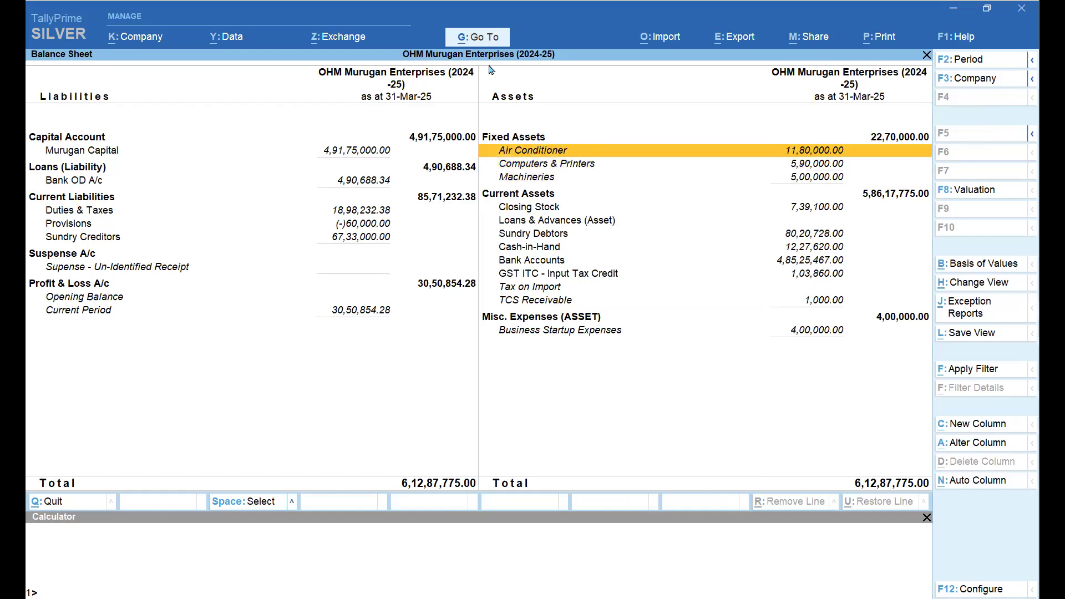
# Open the list of ledgers for alteration and search it for DE to check for a depreciation ledger
pyautogui.click(468, 40)
pyautogui.press('Up')
pyautogui.press('Up')
pyautogui.press('Up')
pyautogui.press('Up')
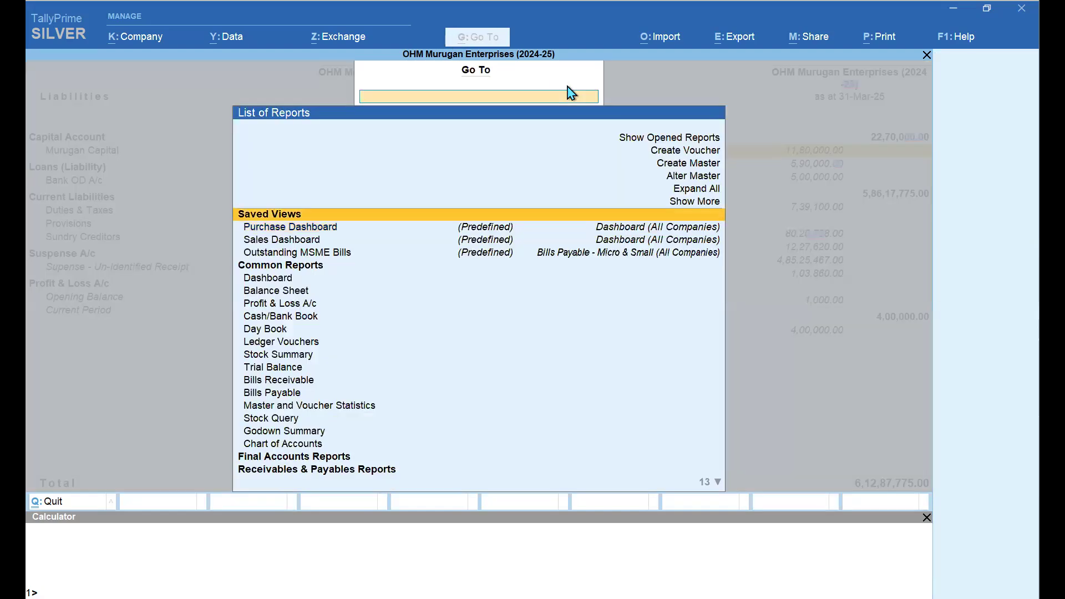
pyautogui.press('Up')
pyautogui.press('Down')
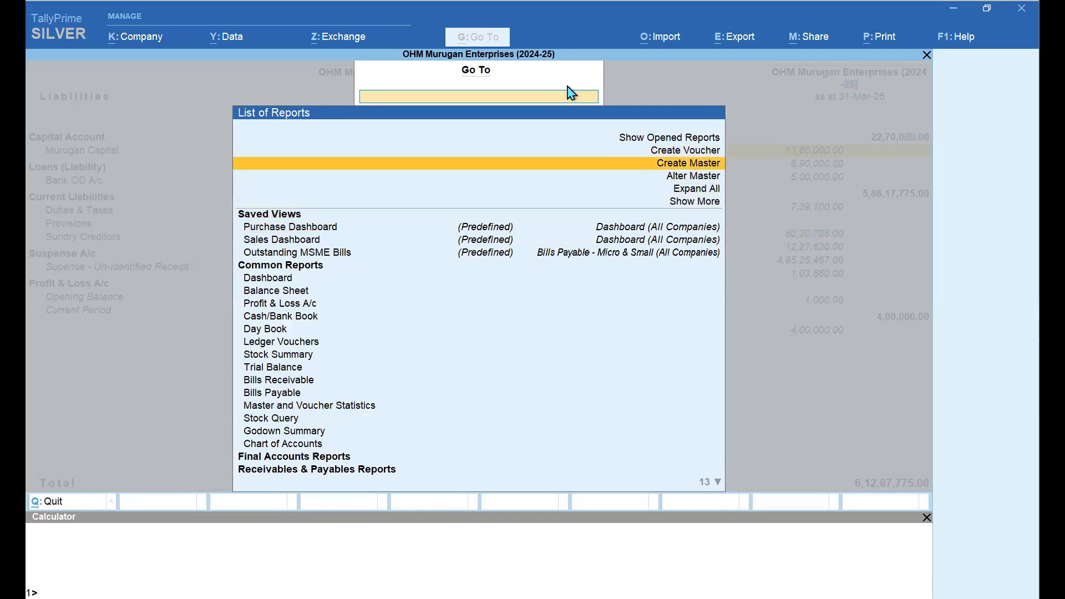
pyautogui.press('Down')
pyautogui.press('Return')
pyautogui.press('Down')
pyautogui.press('Return')
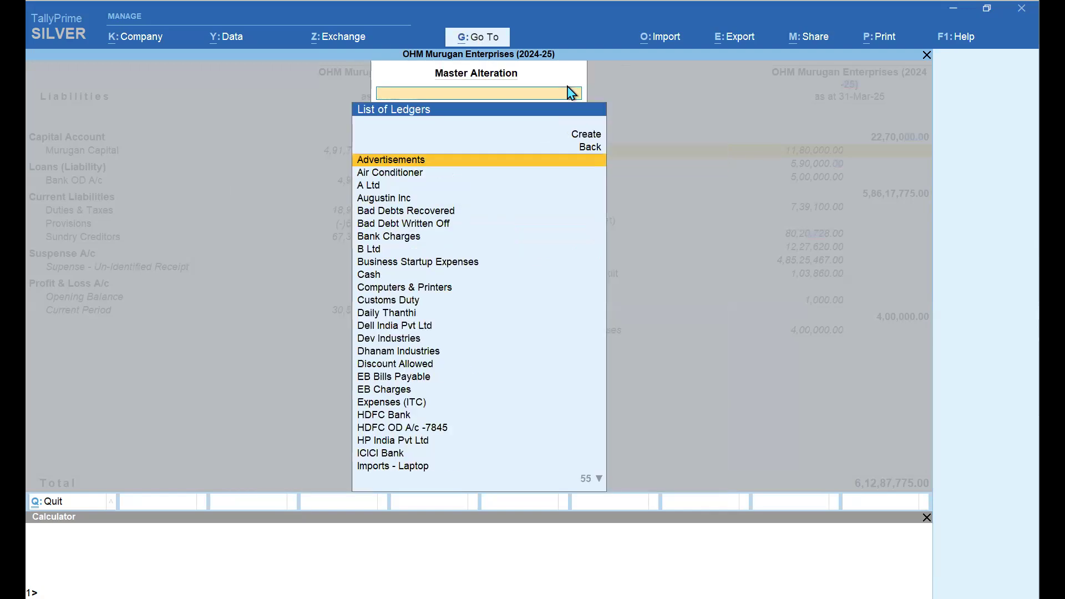
pyautogui.write('DE')
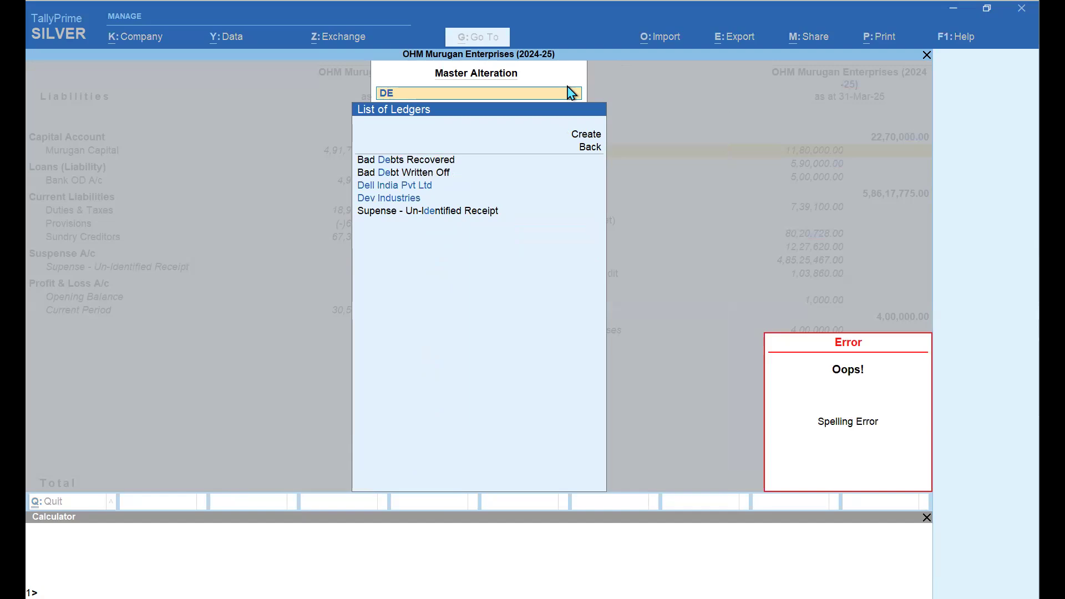
# Create a new ledger from the ledger list, named Depreciation and grouped under Indirect Expenses
pyautogui.press('Up')
pyautogui.press('Up')
pyautogui.press('Up')
pyautogui.press('Return')
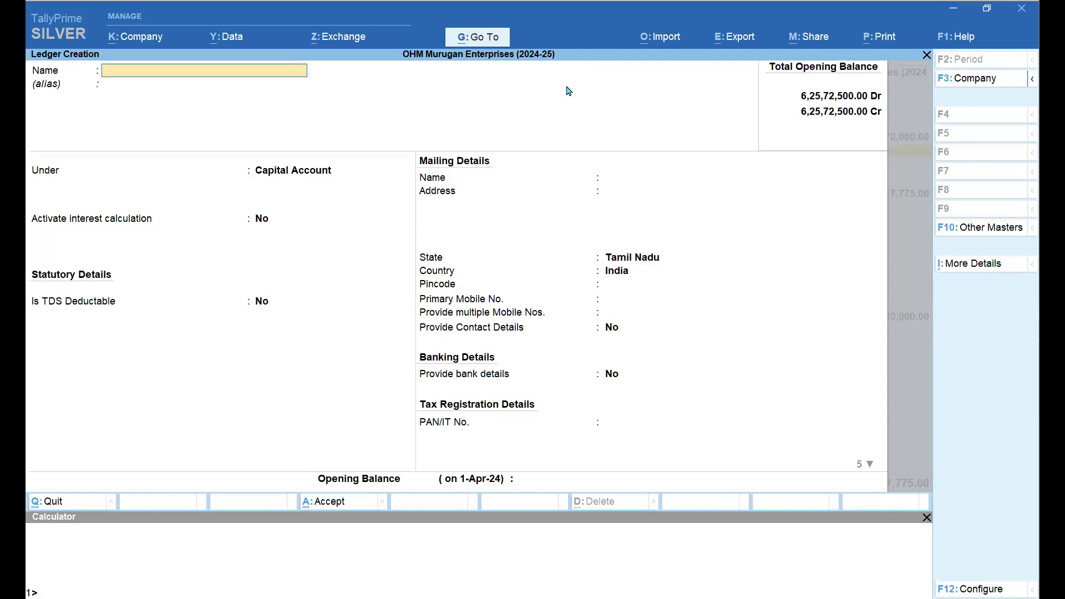
pyautogui.write('Depreciation')
pyautogui.press('Return')
pyautogui.write('Ind')
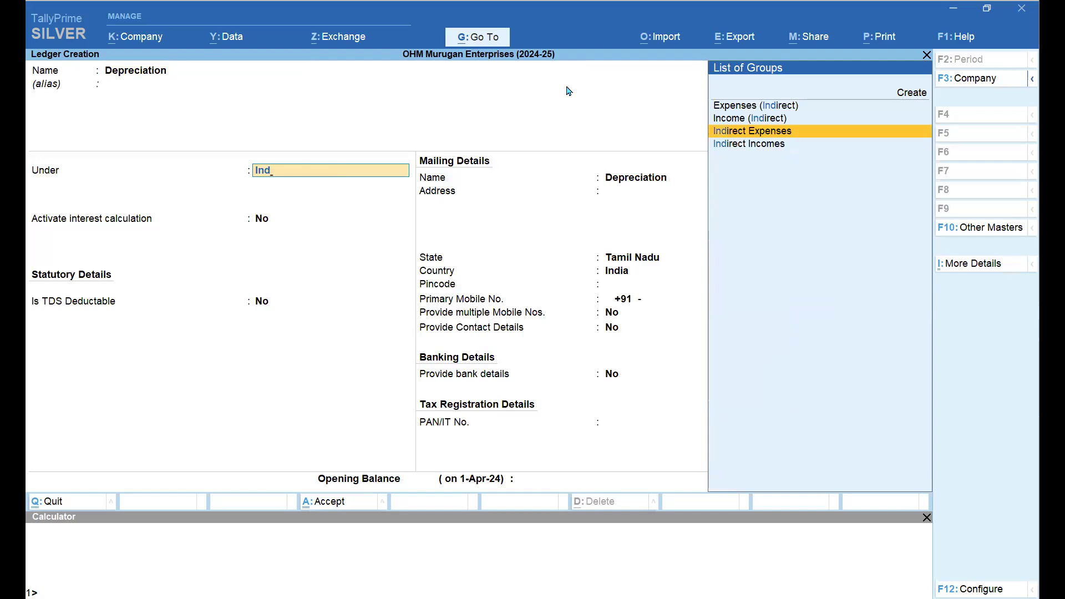
pyautogui.press('Return')
# Keep the default statutory, GST and banking details for the Depreciation ledger and save it
pyautogui.press('Return')
pyautogui.press('Return')
pyautogui.press('Return')
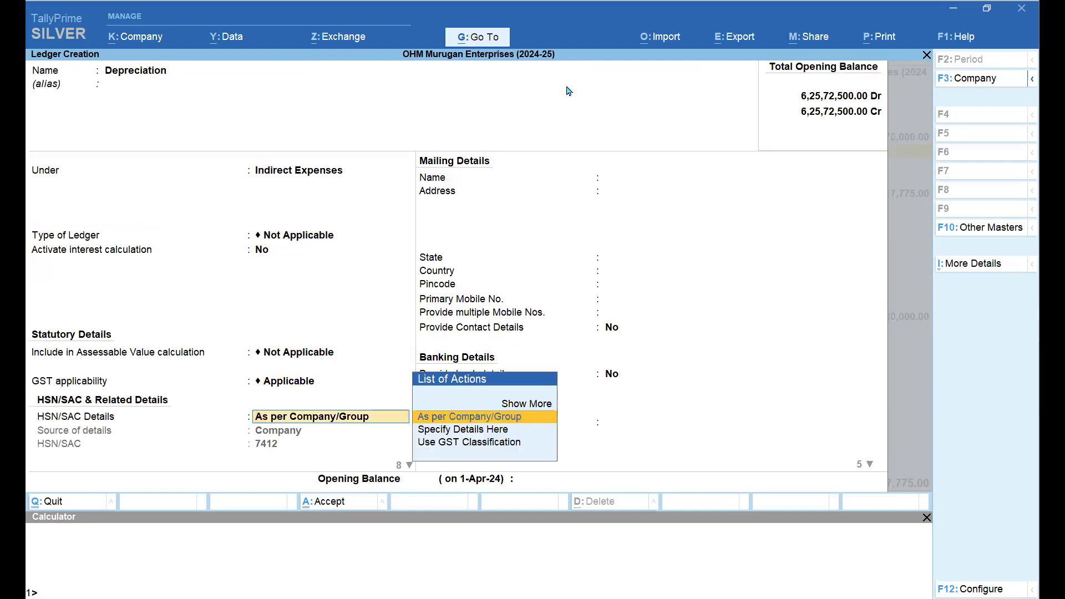
pyautogui.press('Return')
pyautogui.press('Return')
pyautogui.press('Return')
pyautogui.press('Return')
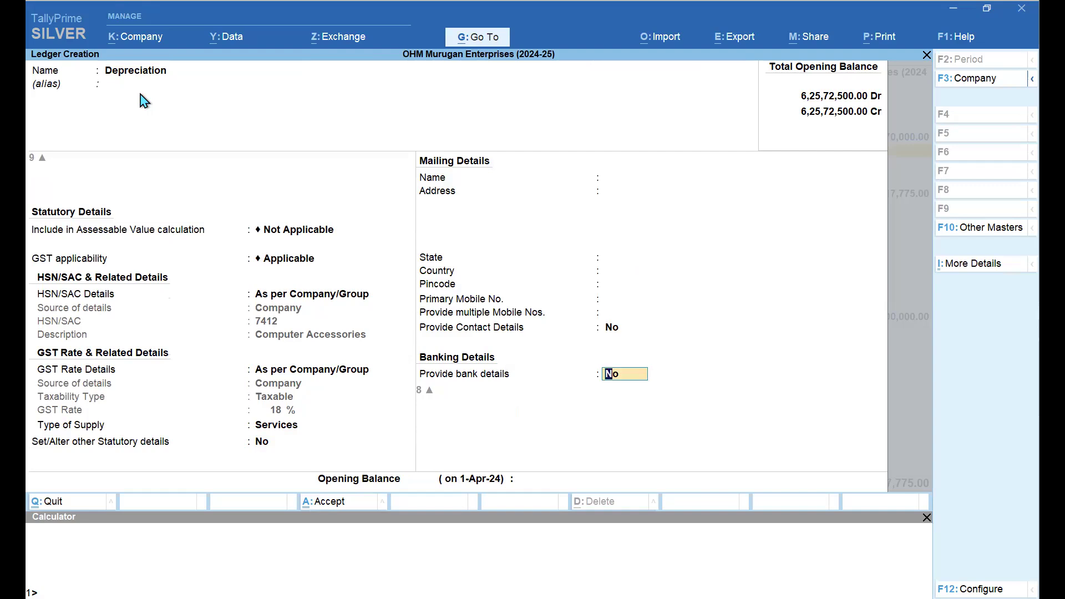
pyautogui.press('Return')
pyautogui.press('Return')
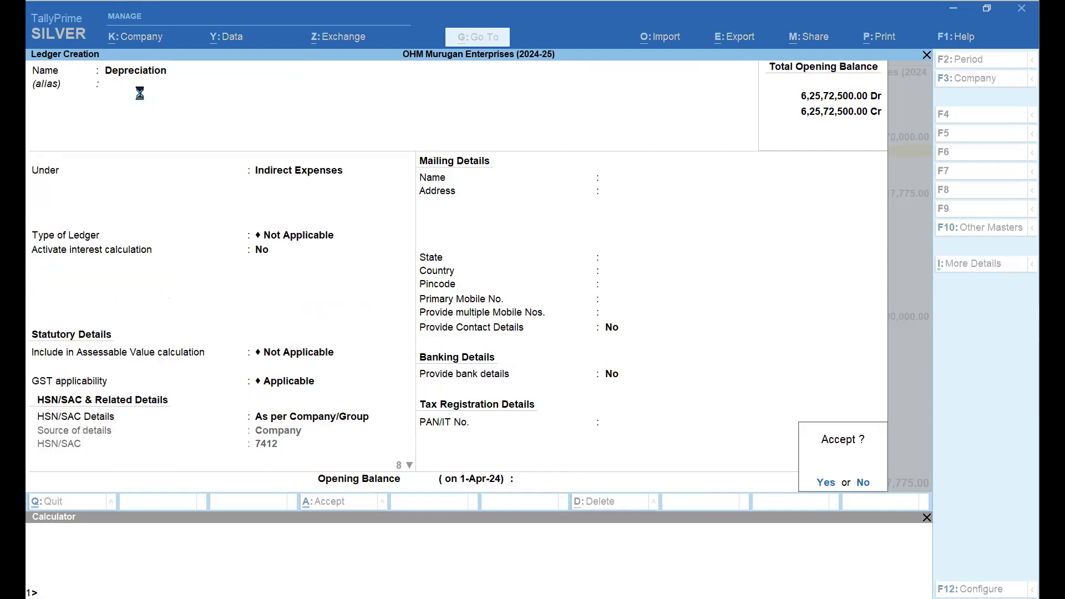
pyautogui.press('Return')
# Quit ledger creation and return to the Gateway of Tally
pyautogui.press('Escape')
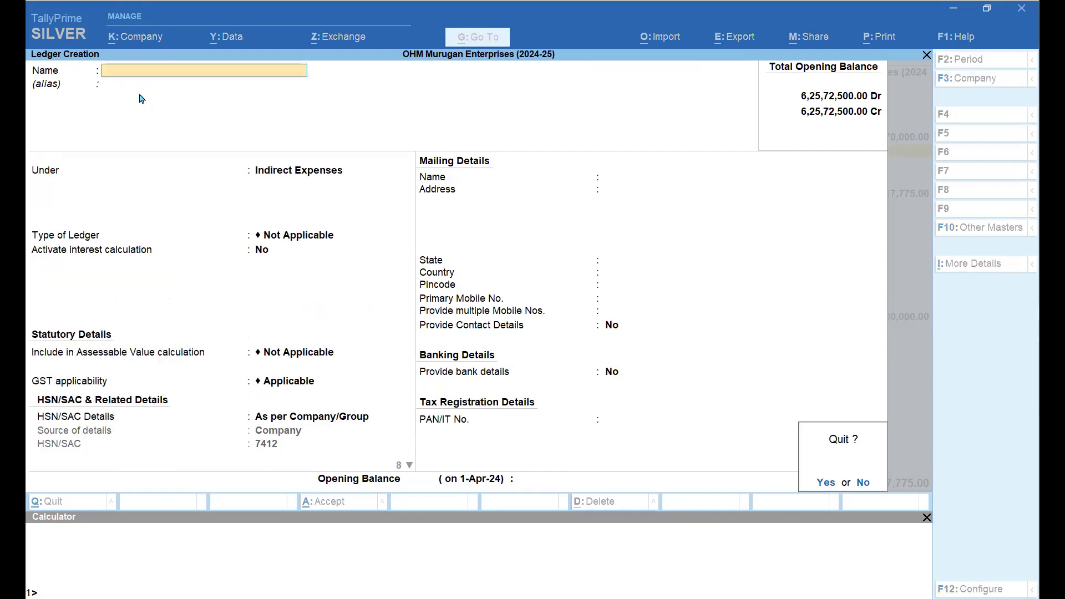
pyautogui.press('Return')
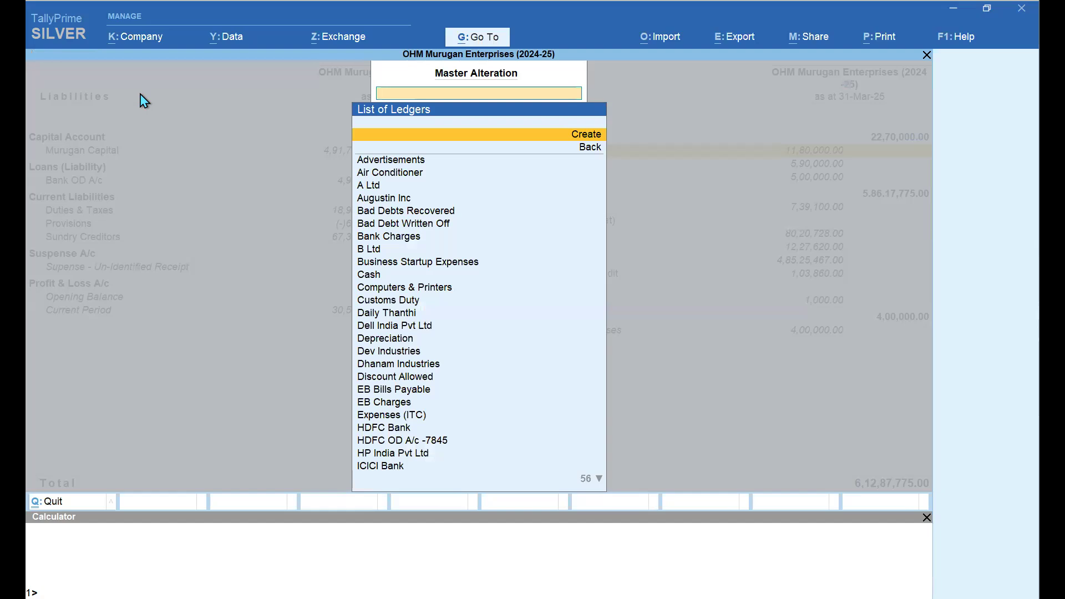
pyautogui.press('Escape')
pyautogui.press('Escape')
pyautogui.press('Escape')
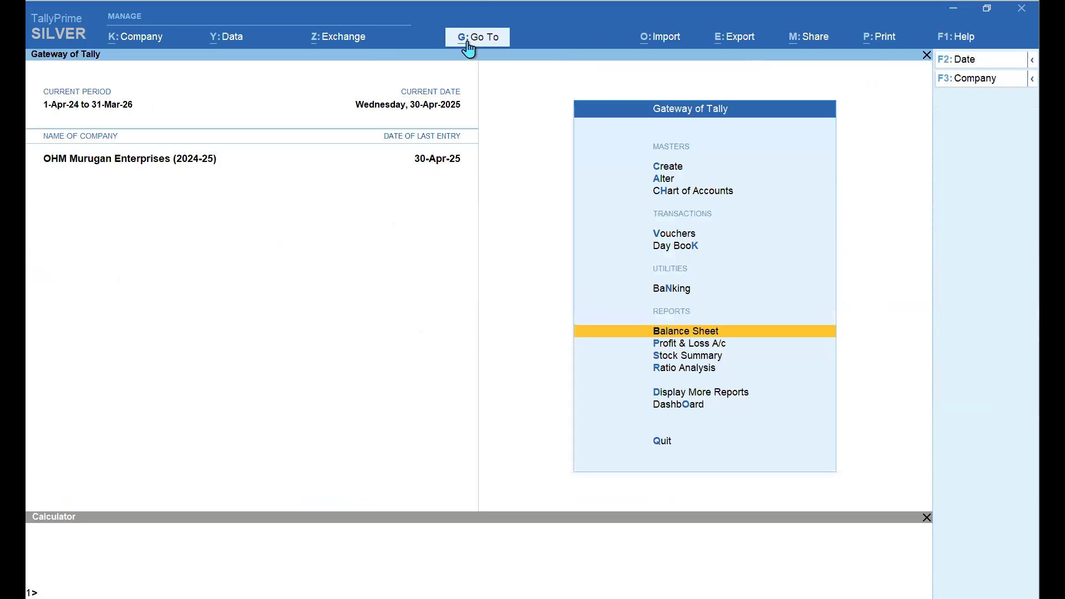
# Start a new journal voucher and set its date to 31-Mar-25
pyautogui.press('Up')
pyautogui.press('Up')
pyautogui.press('Up')
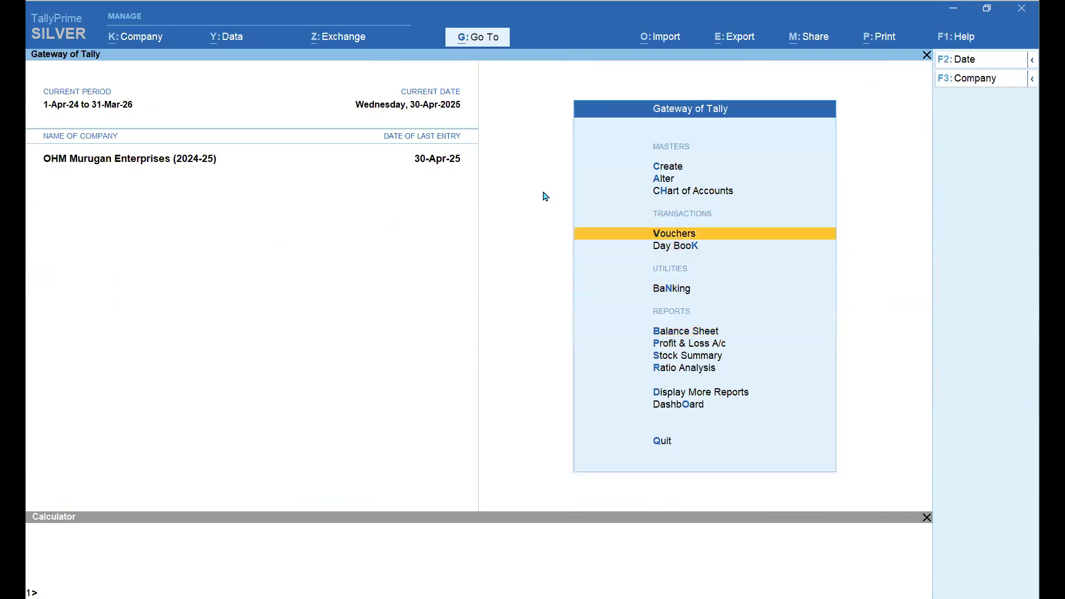
pyautogui.press('Return')
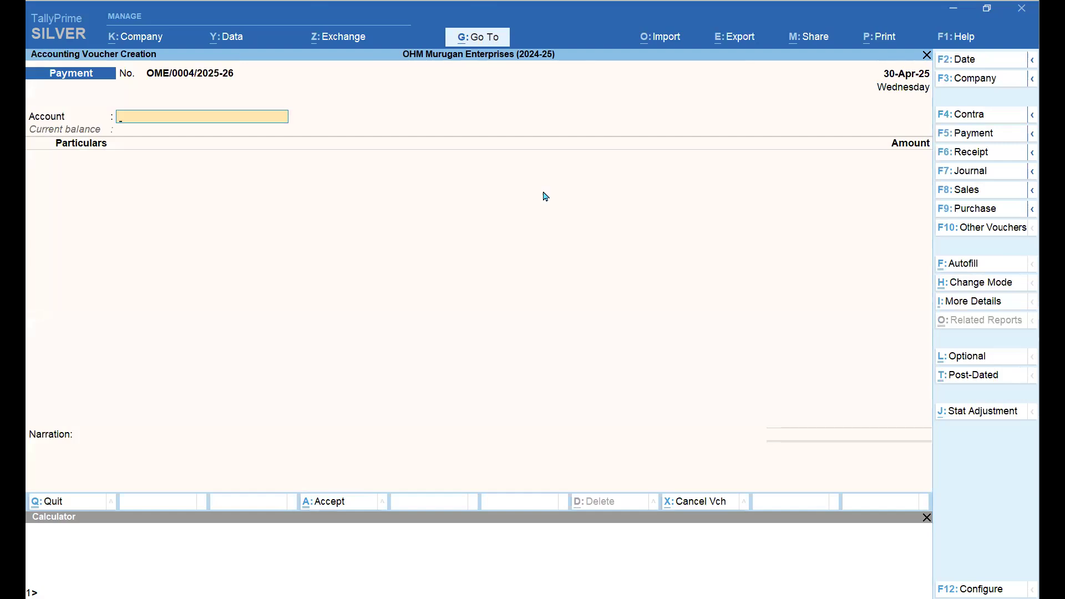
pyautogui.press('F7')
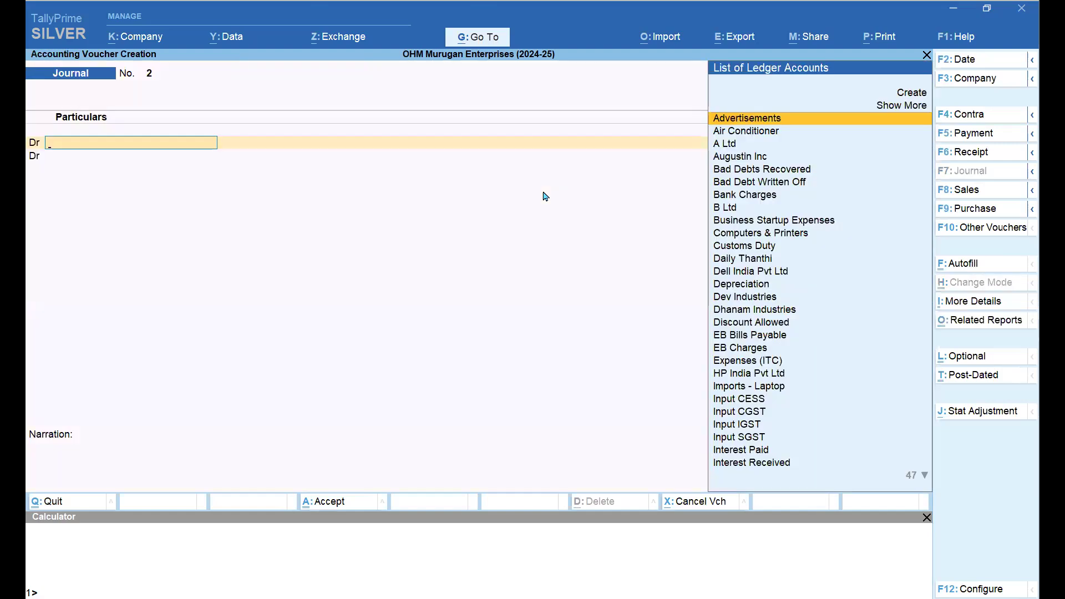
pyautogui.press('F2')
pyautogui.write('3')
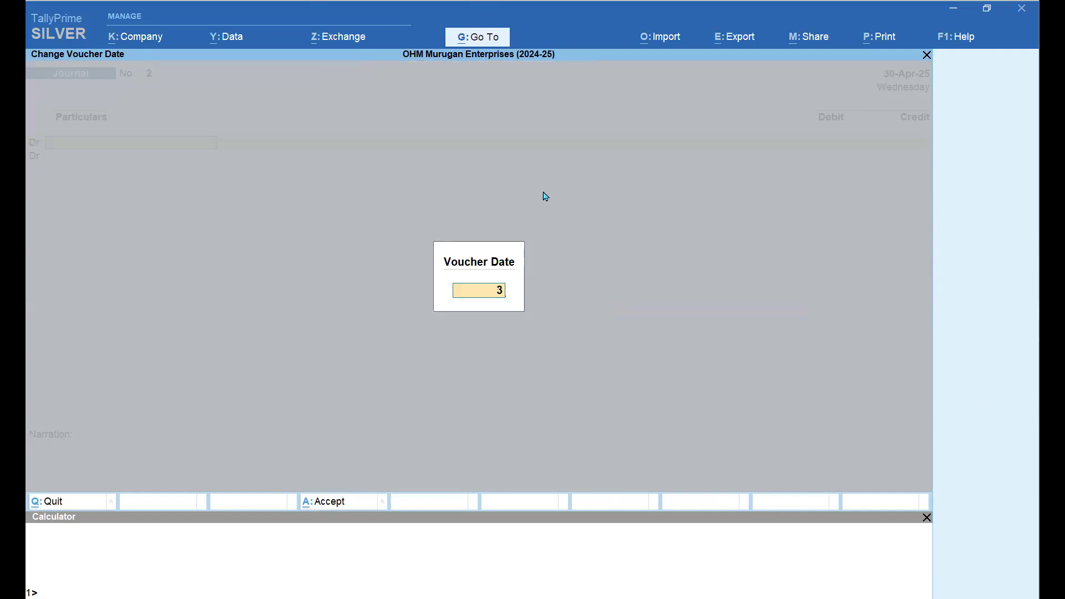
pyautogui.write('1.3.25')
pyautogui.press('Return')
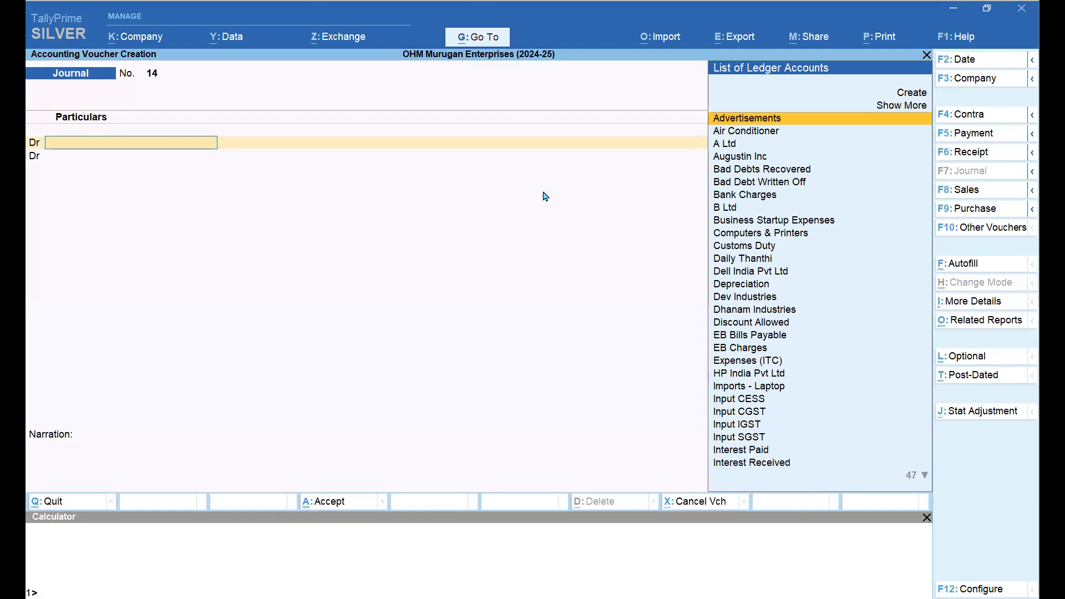
# Debit the Depreciation ledger with 75,000 in the journal voucher
pyautogui.write('Depr')
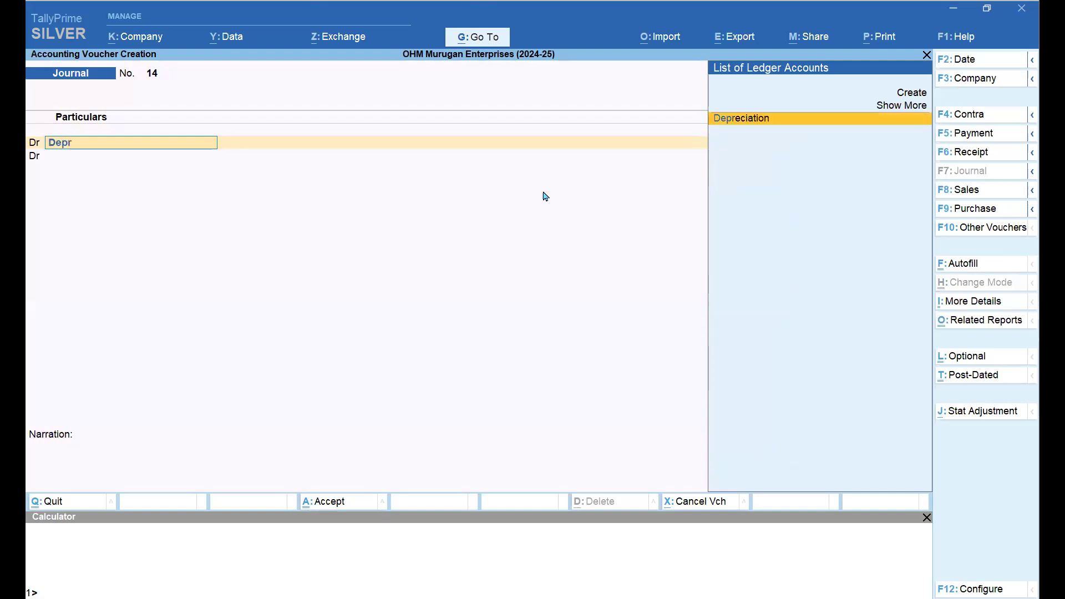
pyautogui.press('Return')
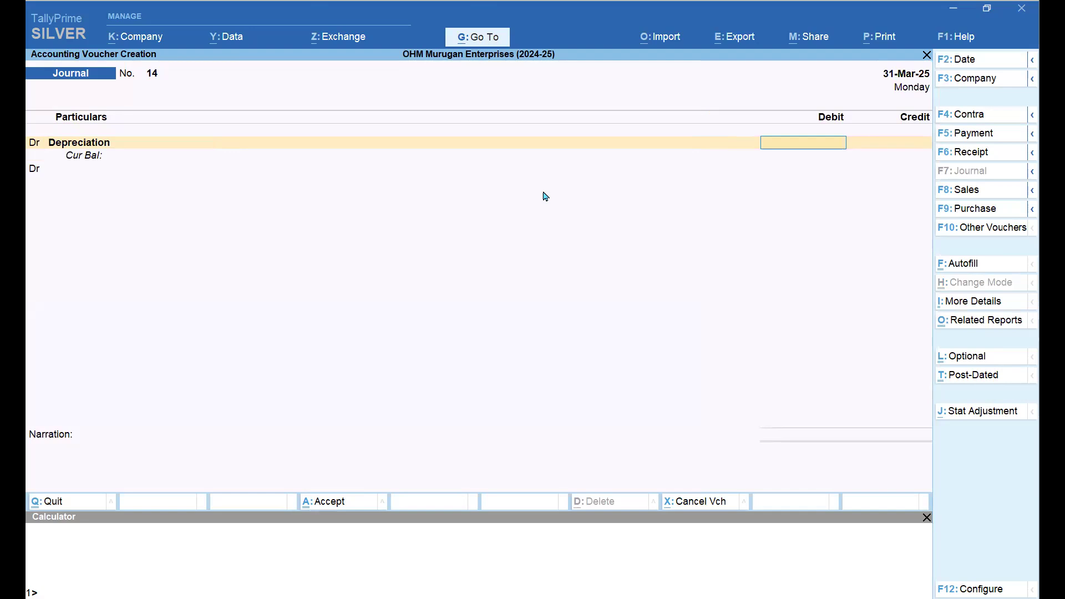
pyautogui.write('75,000')
pyautogui.press('Return')
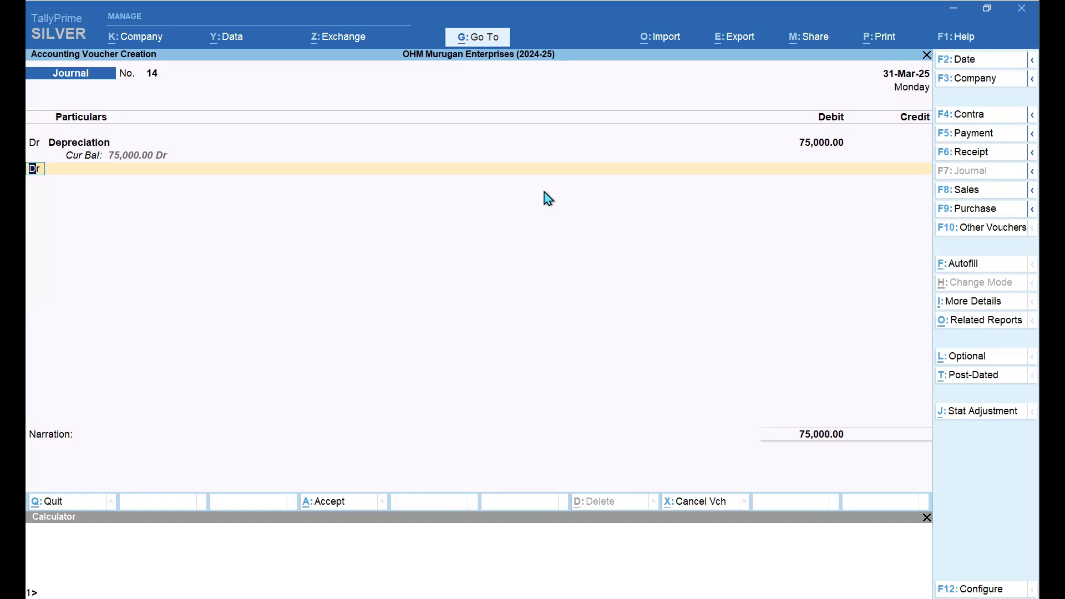
# Add a credit line for the Machineries ledger with an amount of 50,000
pyautogui.write('c')
pyautogui.press('Return')
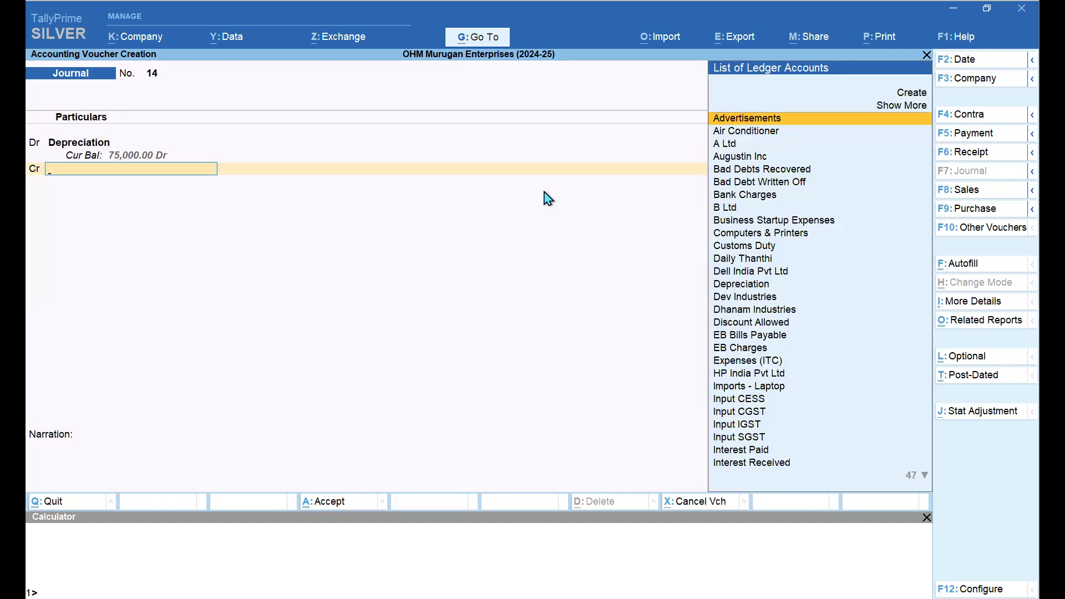
pyautogui.write('Machineries')
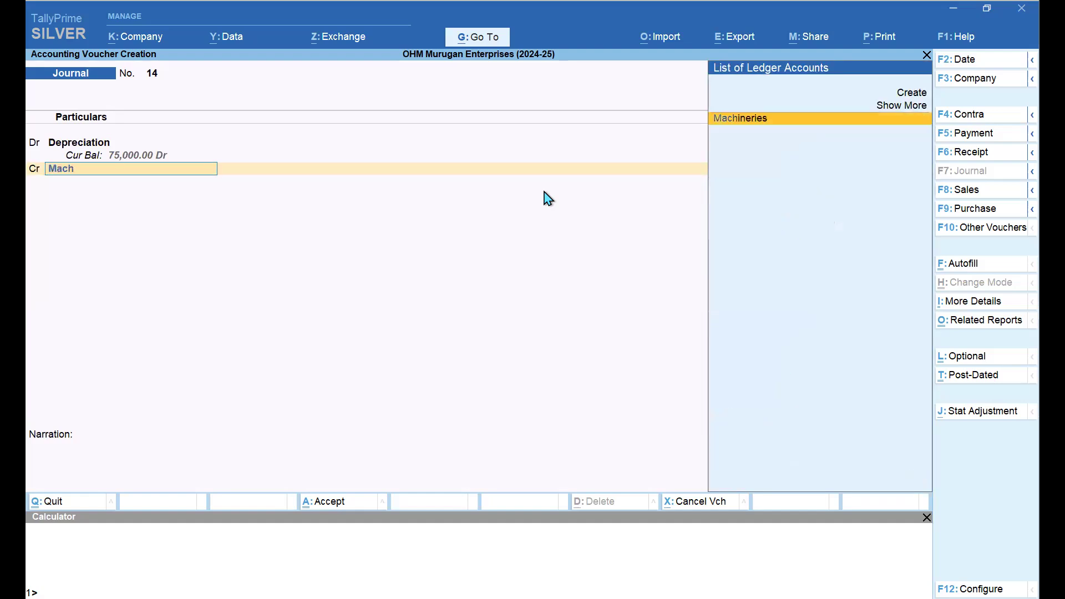
pyautogui.press('Return')
pyautogui.write('500000.00')
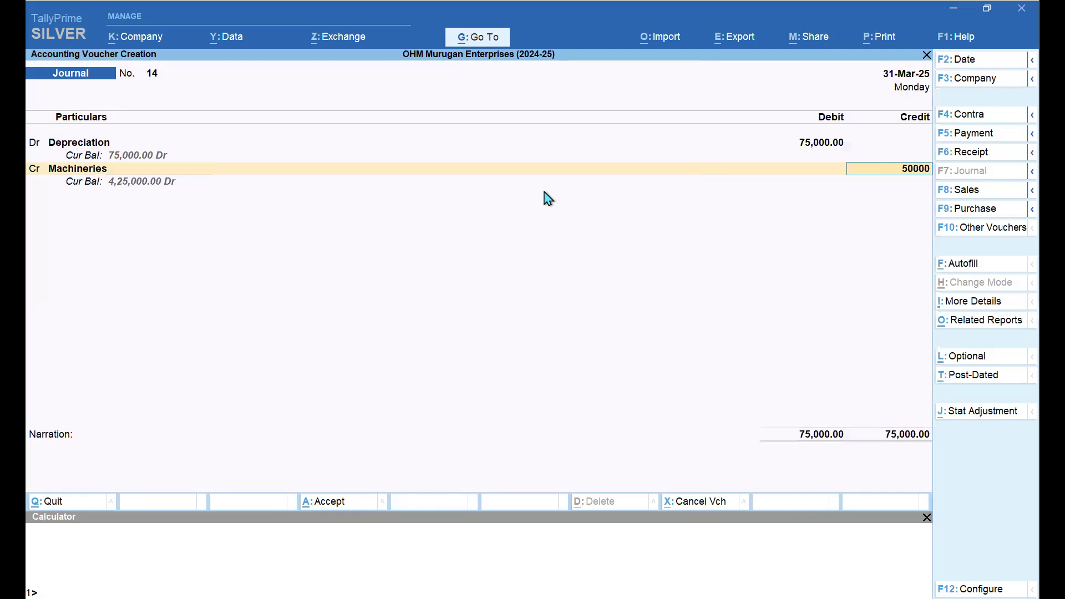
pyautogui.press('Return')
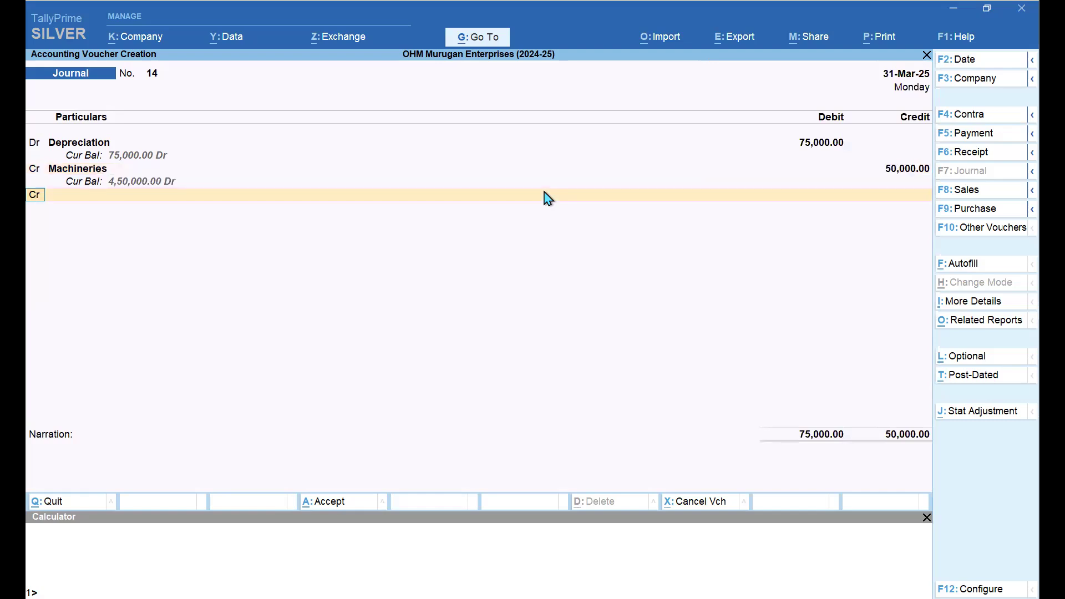
# Credit the Computers & Printers ledger with 15,000 and begin another credit line
pyautogui.press('Return')
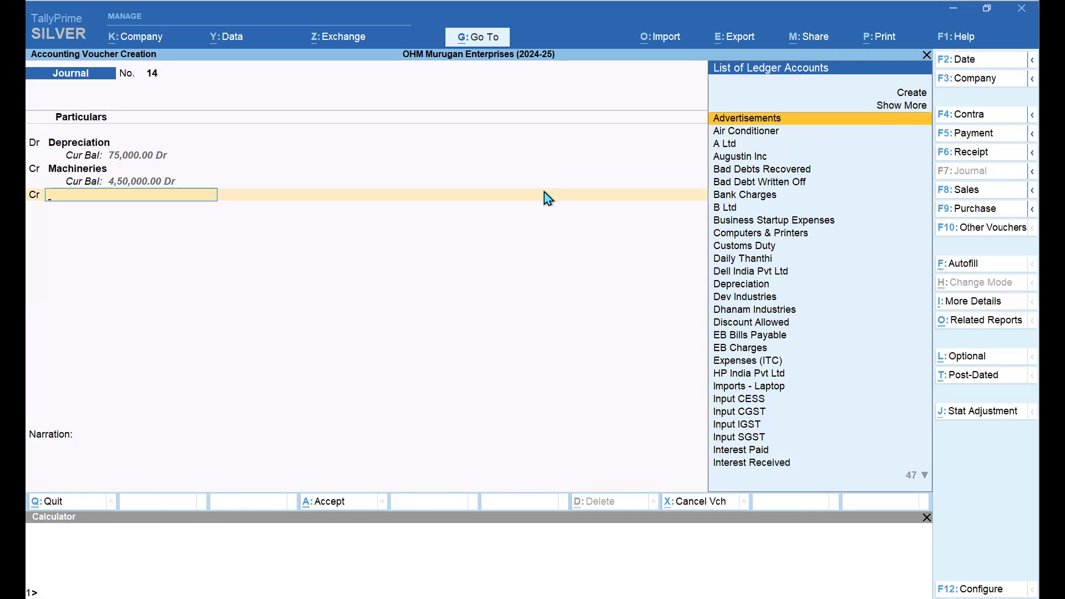
pyautogui.write('Com')
pyautogui.press('Return')
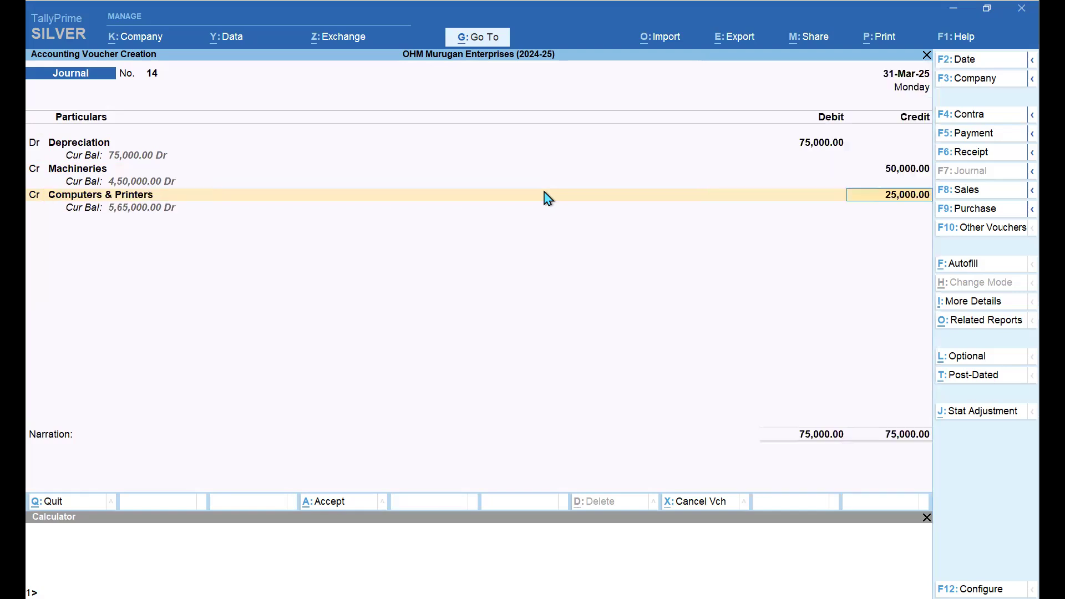
pyautogui.write('15000')
pyautogui.press('Return')
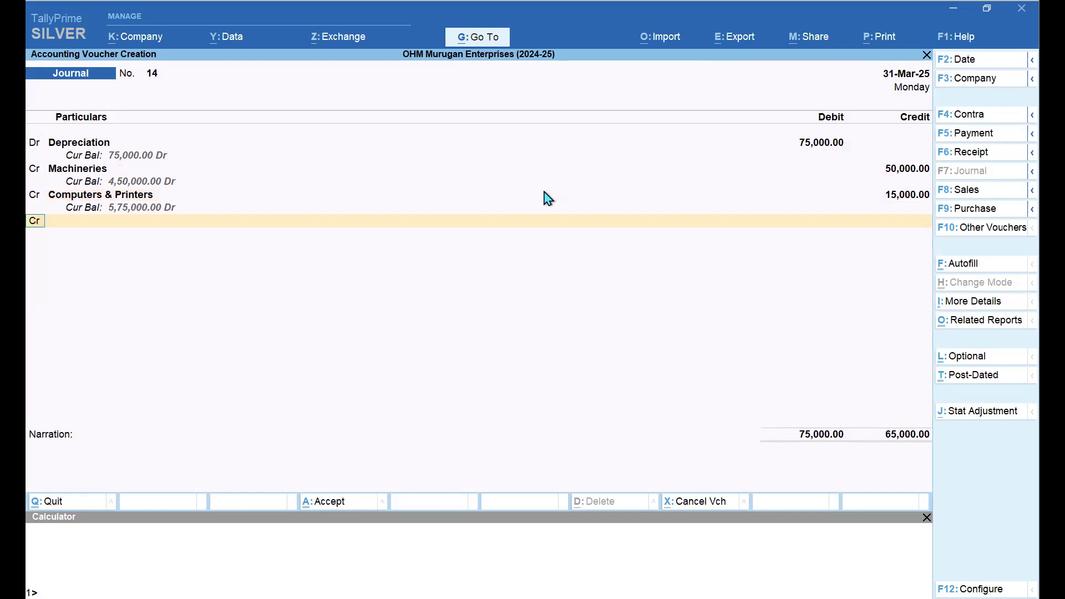
pyautogui.press('Return')
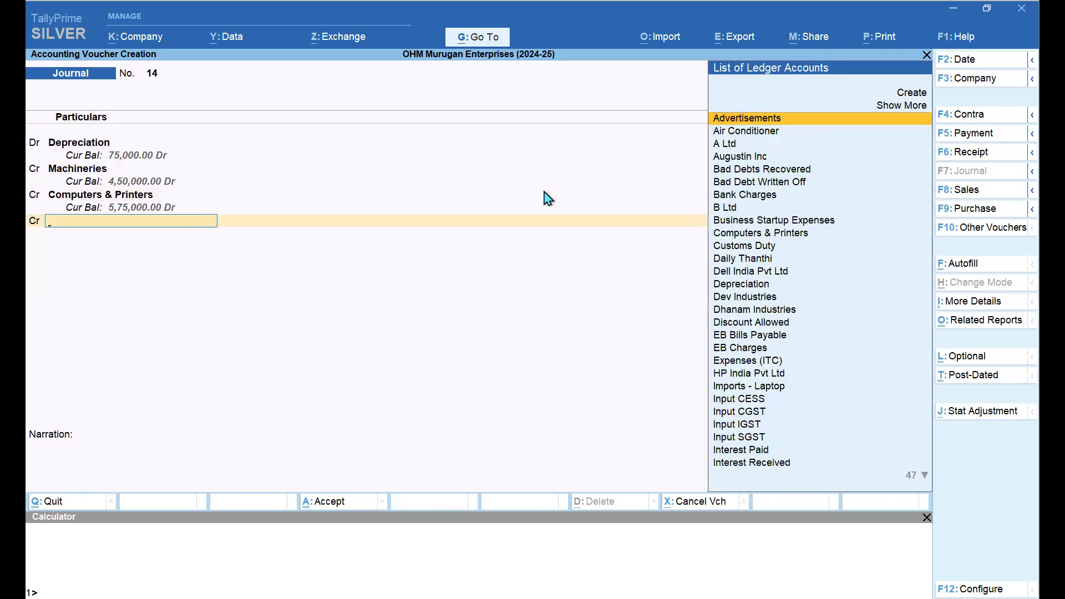
pyautogui.write('f')
pyautogui.press('Return')
pyautogui.press('Escape')
pyautogui.press('BackSpace')
pyautogui.write('el')
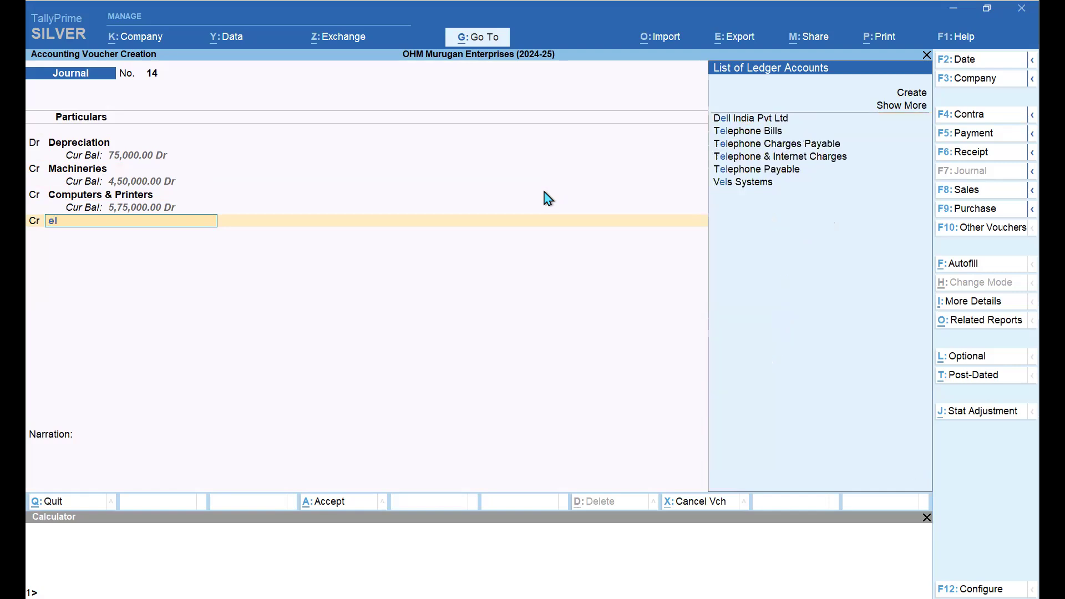
pyautogui.press('BackSpace')
pyautogui.press('BackSpace')
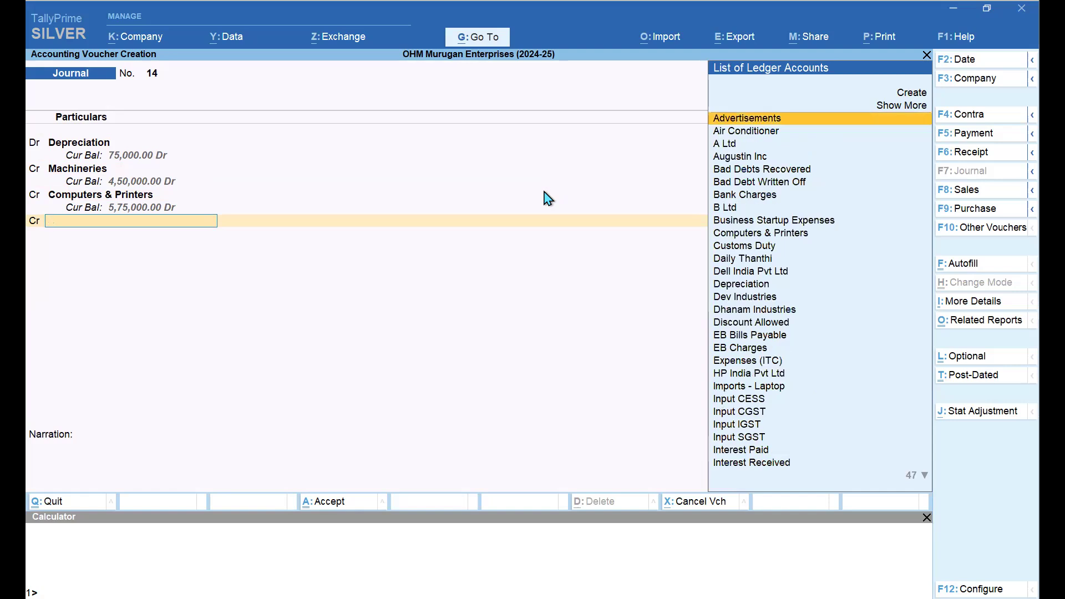
# Open the Balance Sheet report without closing the journal voucher, to look up the fixed asset ledgers
pyautogui.click(457, 38)
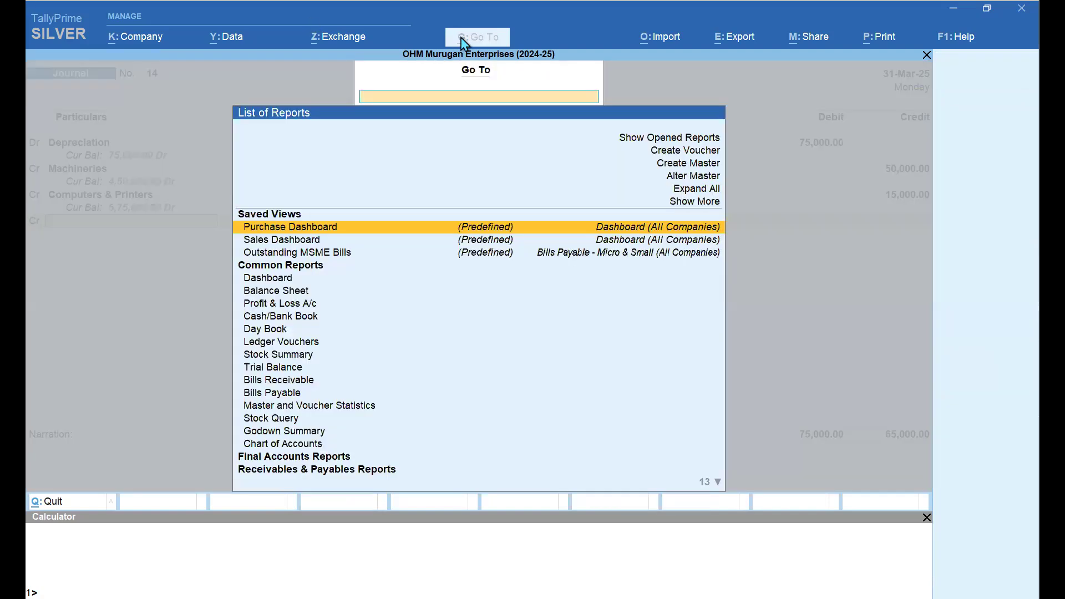
pyautogui.press('Down')
pyautogui.press('Down')
pyautogui.press('Down')
pyautogui.press('Down')
pyautogui.press('Down')
pyautogui.press('Return')
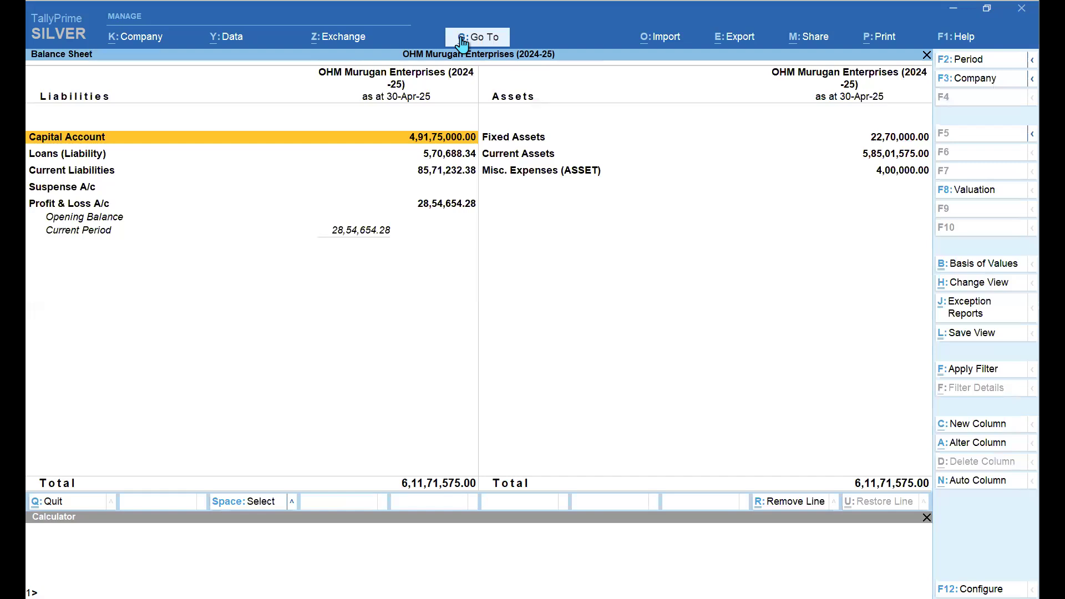
# Expand the Balance Sheet to detailed format to check the fixed asset ledgers, and return to the journal voucher
pyautogui.hotkey('alt', 'F5')
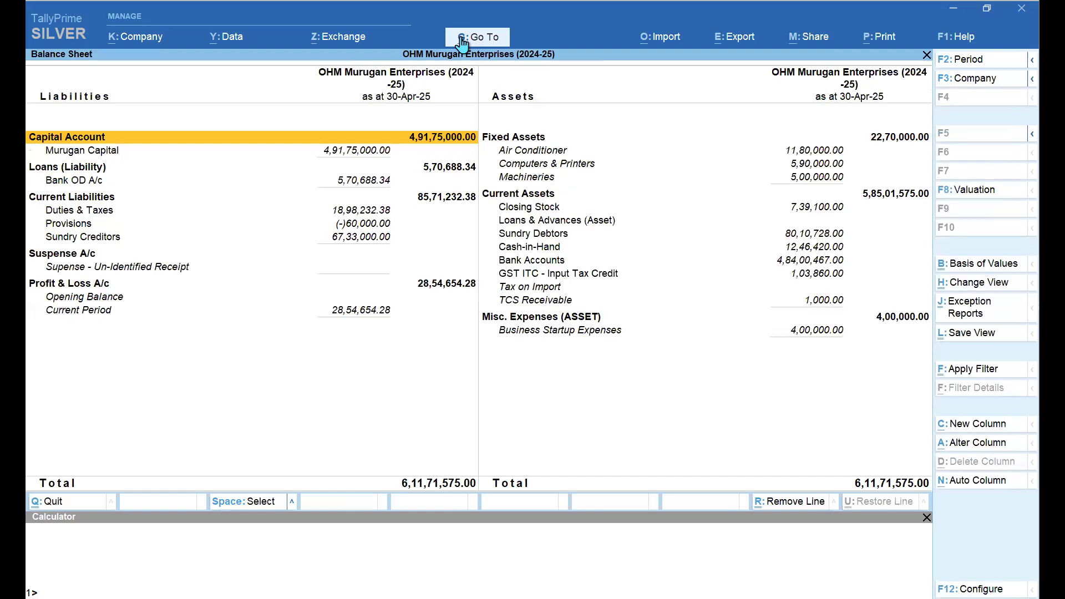
pyautogui.press('Right')
pyautogui.press('Escape')
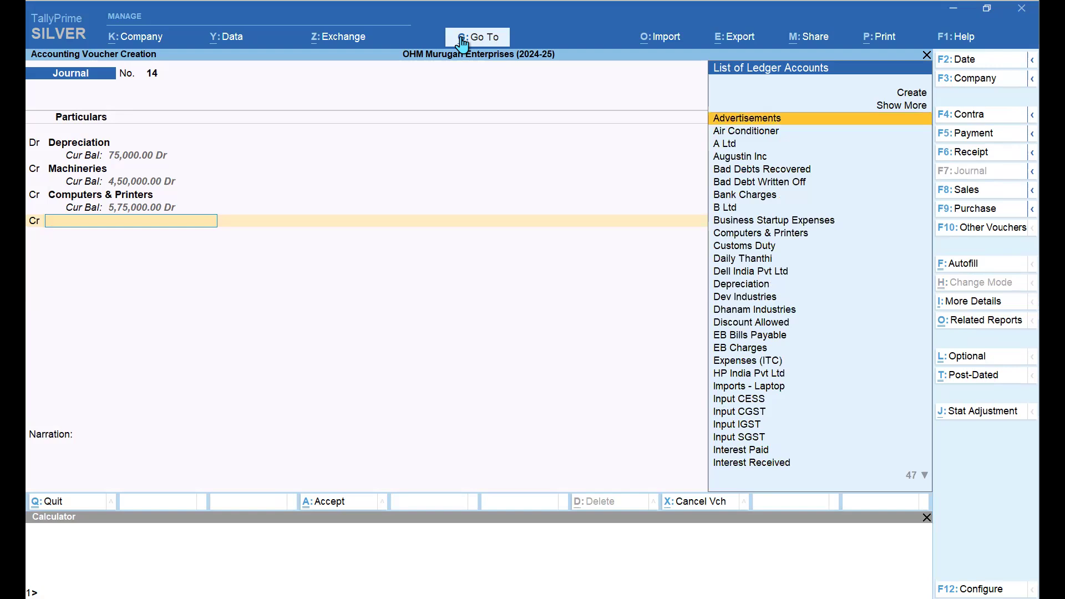
# Credit the Air Conditioner ledger with the remaining 10,000 and save the depreciation journal voucher without a narration
pyautogui.press('Down')
pyautogui.press('Return')
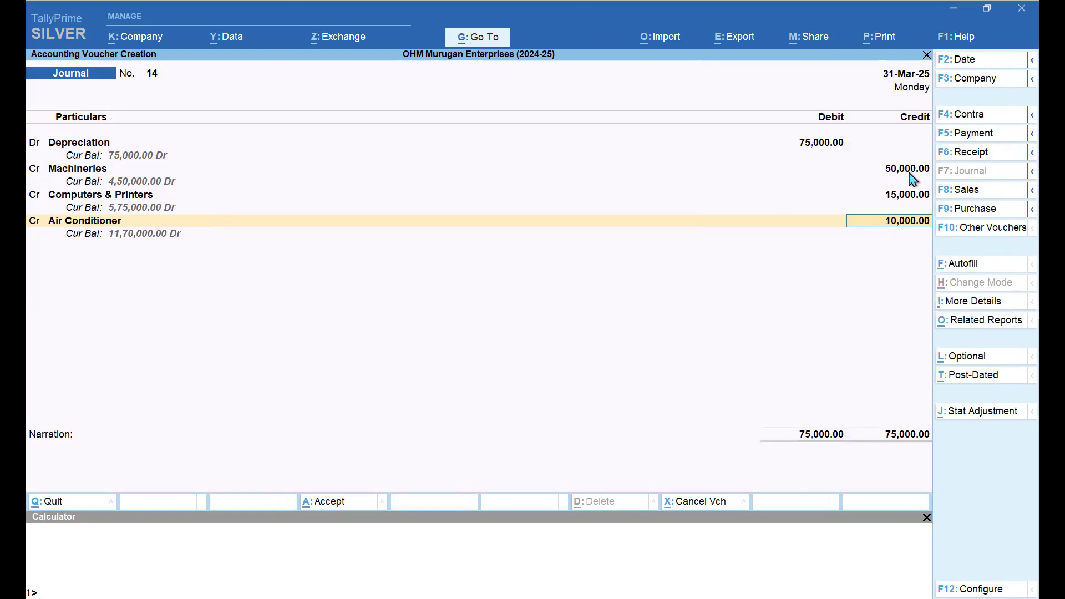
pyautogui.press('Return')
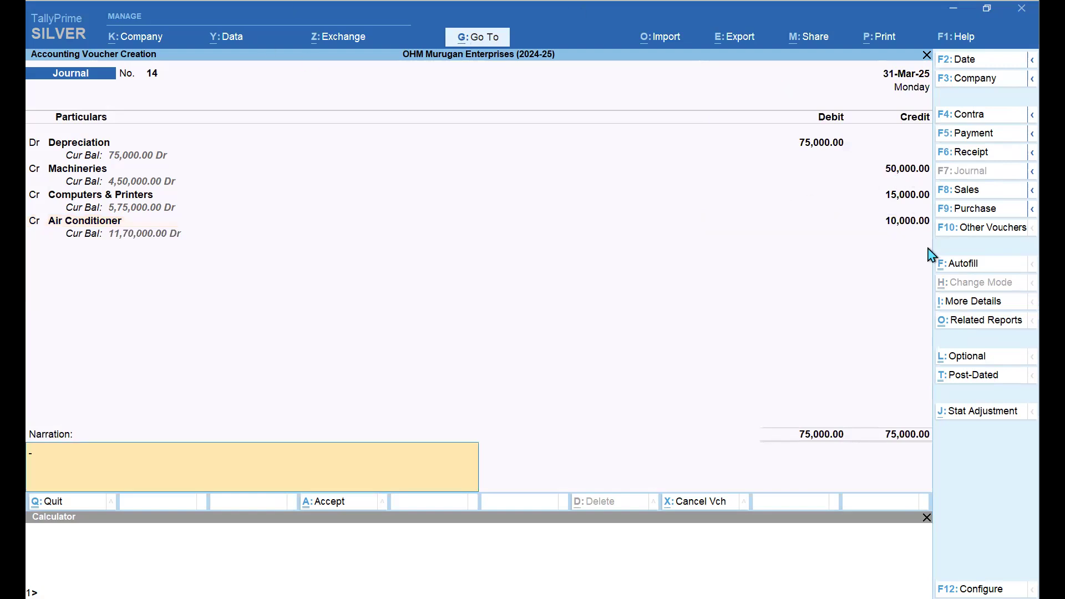
pyautogui.press('Return')
pyautogui.press('Return')
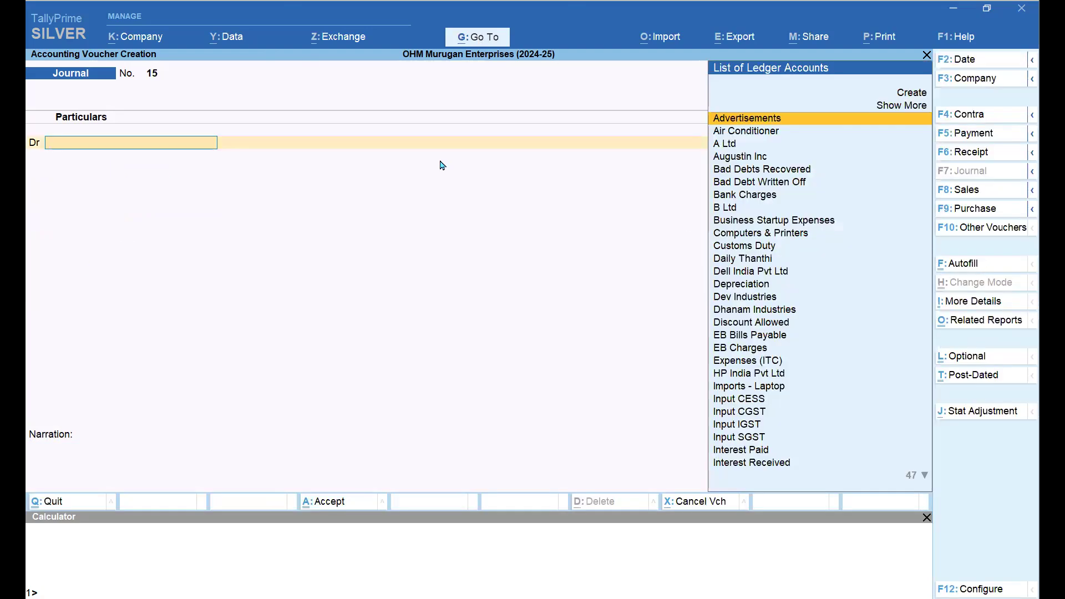
# Leave voucher creation and open the Balance Sheet in detailed format
pyautogui.press('Escape')
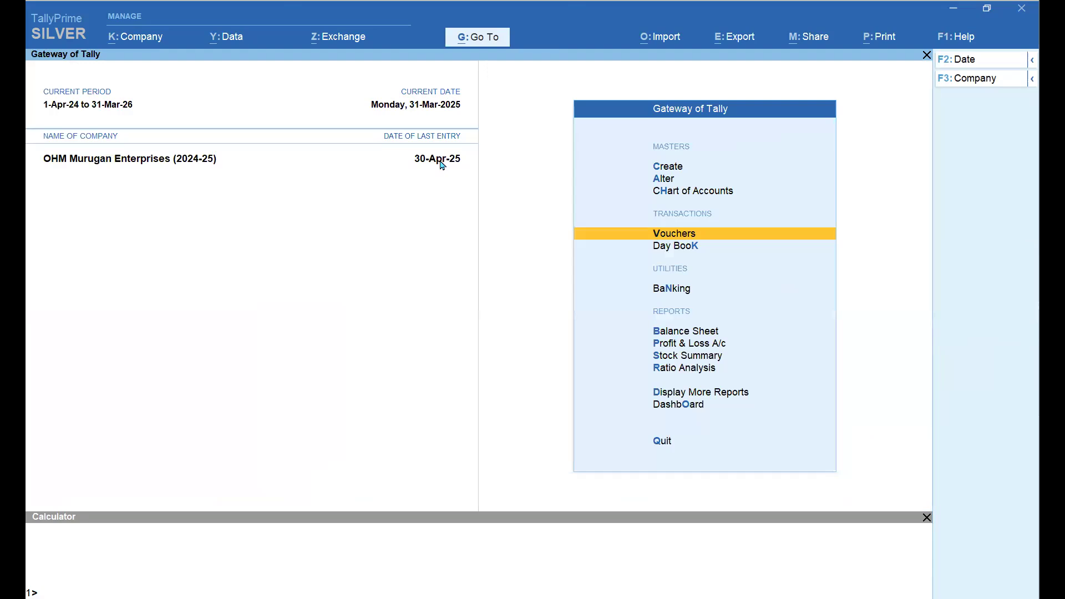
pyautogui.press('Down')
pyautogui.press('Down')
pyautogui.press('Down')
pyautogui.press('Return')
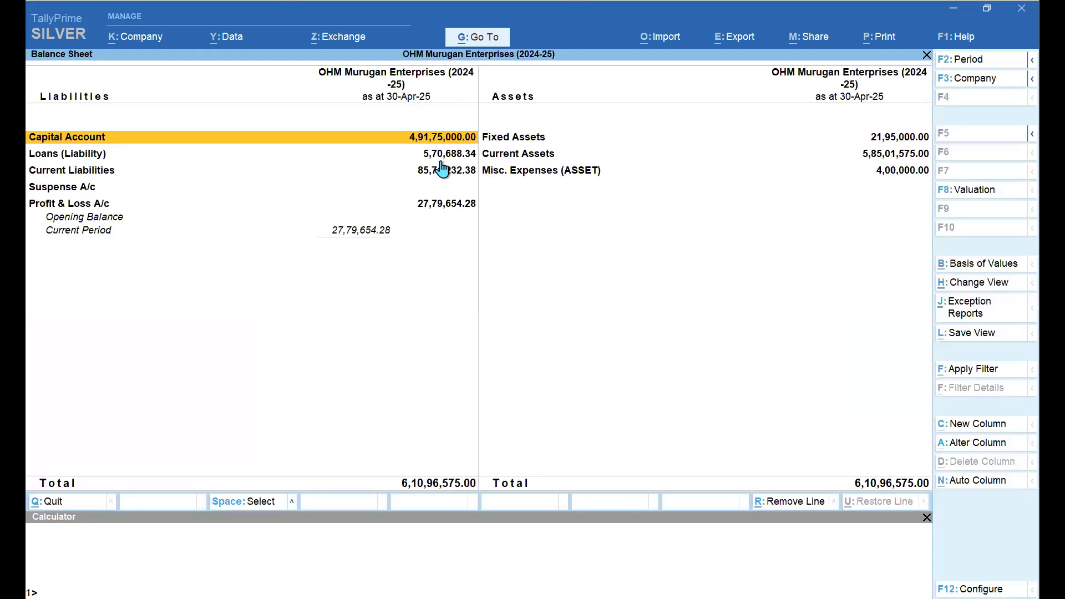
pyautogui.hotkey('alt', 'F5')
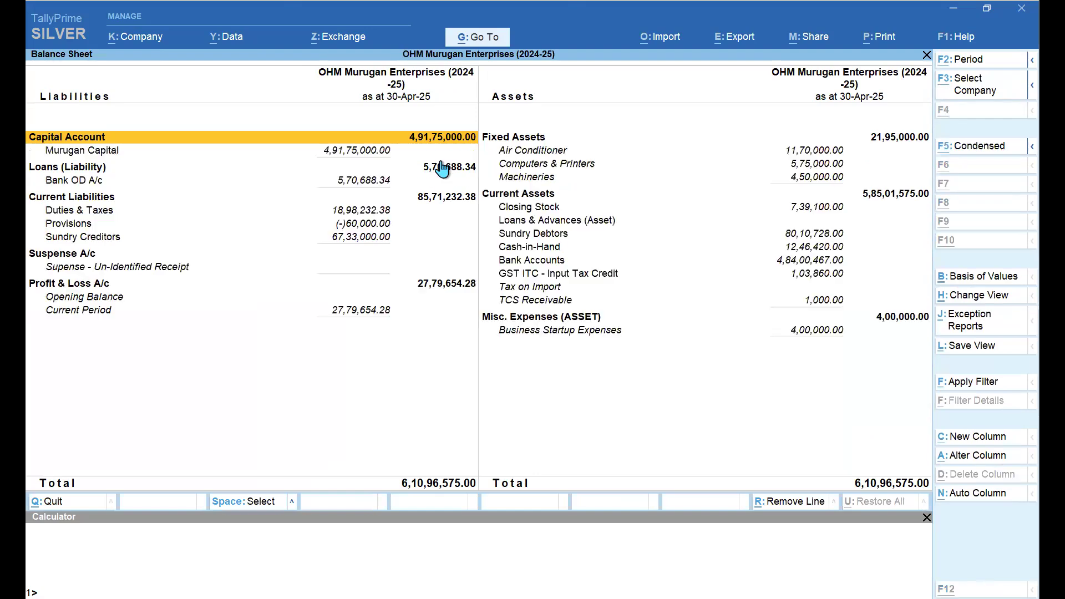
# Drill down from Fixed Assets in the Balance Sheet to its Group Summary
pyautogui.press('Right')
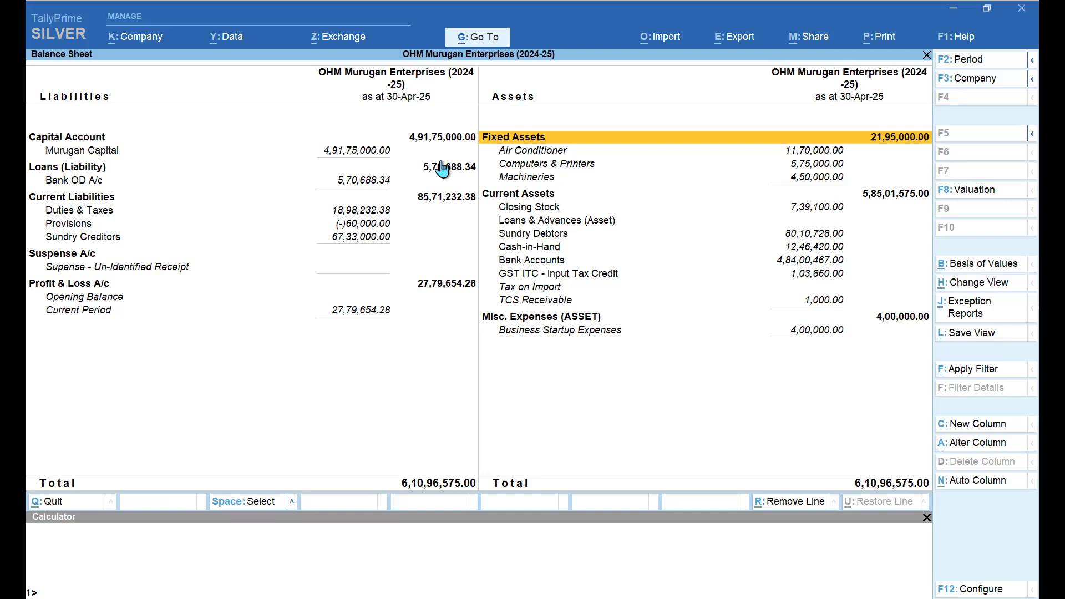
pyautogui.press('Down')
pyautogui.press('Up')
pyautogui.press('Return')
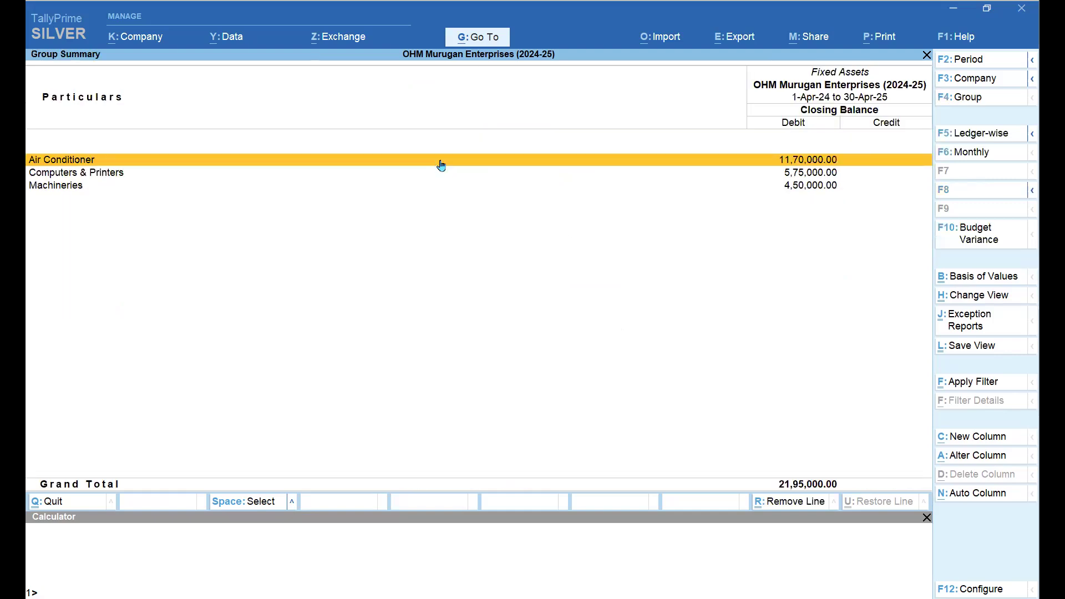
# Configure the Fixed Assets Group Summary to show opening balances and transactions, keeping all other options at their current settings
pyautogui.press('F12')
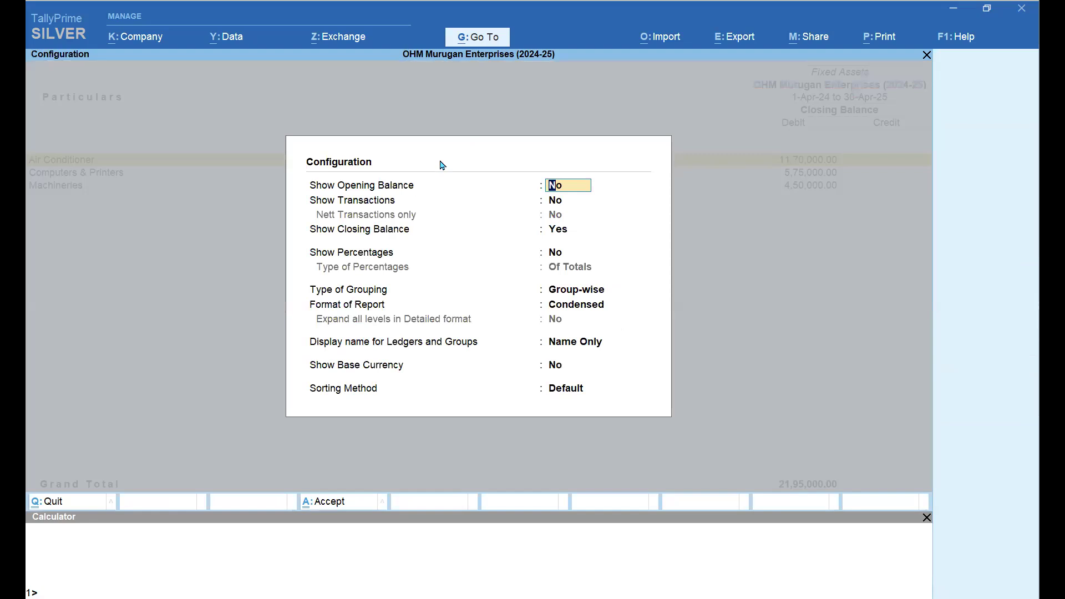
pyautogui.write('y')
pyautogui.press('Return')
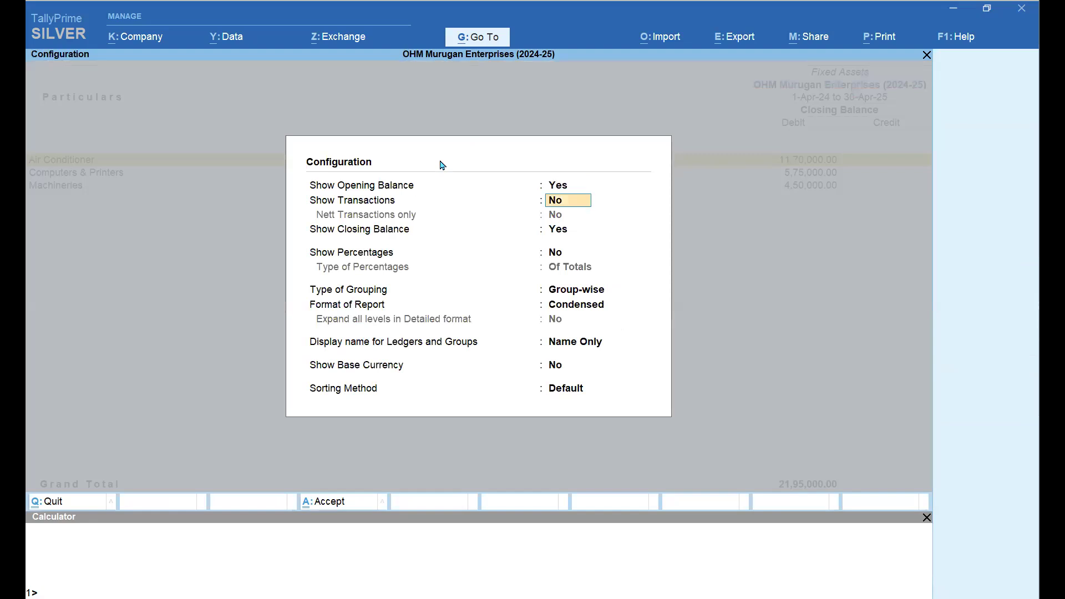
pyautogui.write('y')
pyautogui.press('Return')
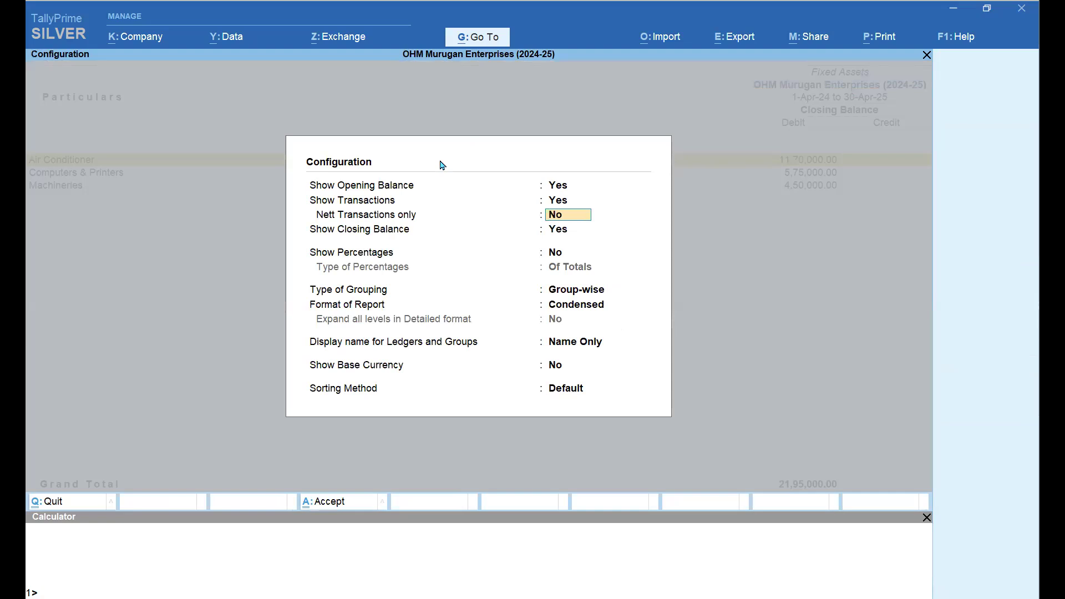
pyautogui.press('Return')
pyautogui.press('Return')
pyautogui.press('Return')
pyautogui.press('Return')
pyautogui.press('Return')
pyautogui.press('Return')
pyautogui.press('Return')
pyautogui.press('Return')
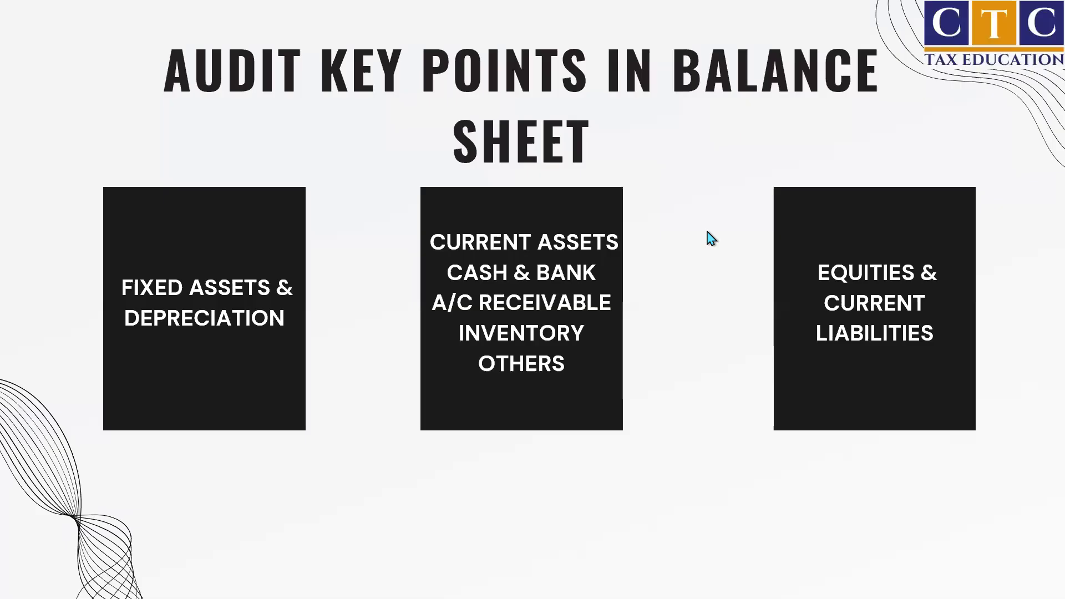
pyautogui.click(709, 238)
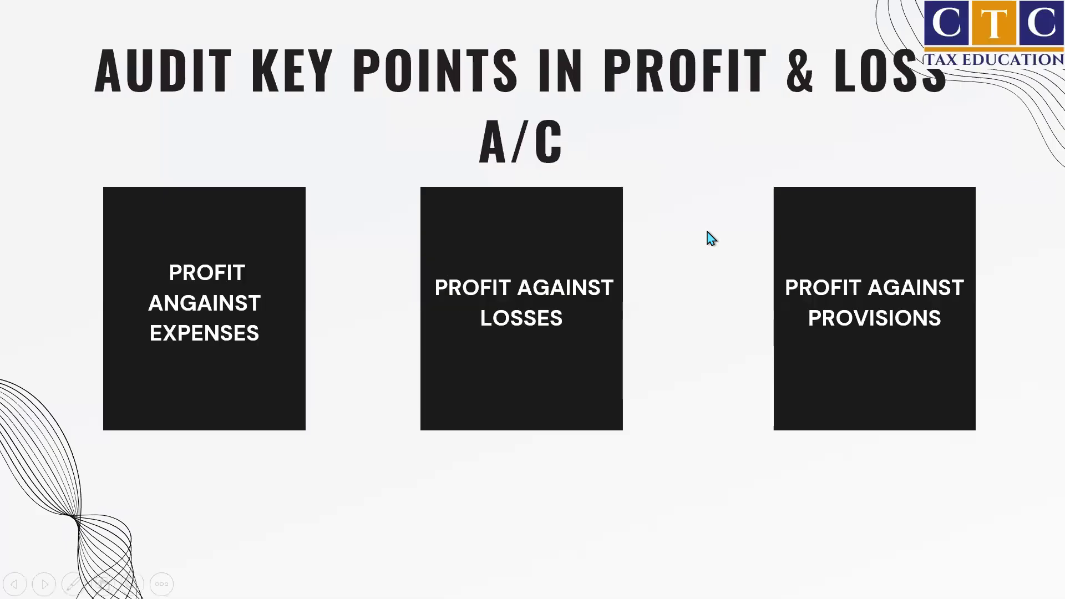
pyautogui.click(709, 238)
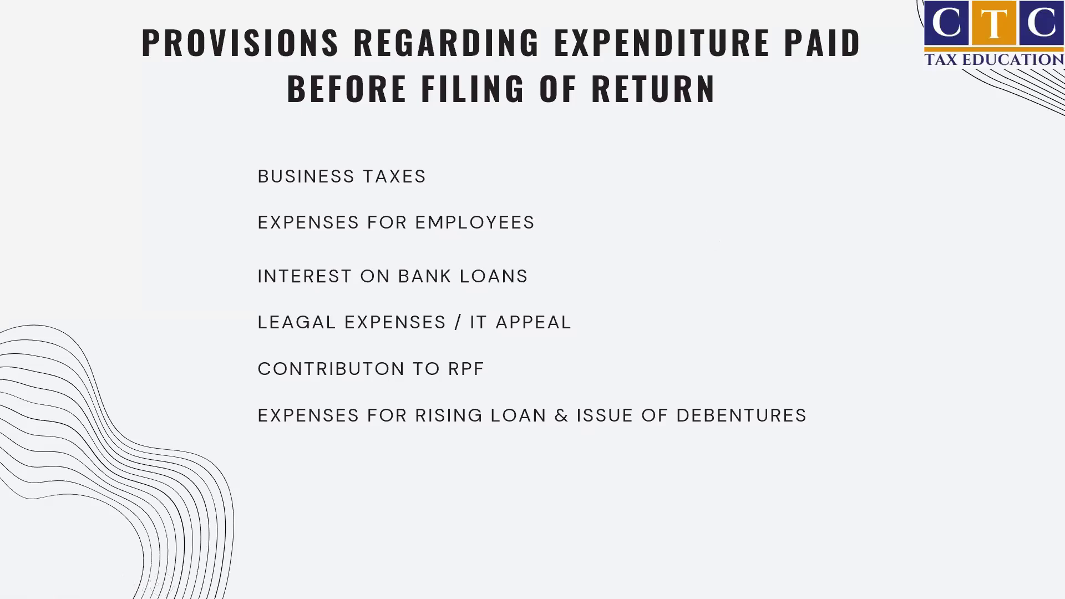
pyautogui.press('Right')
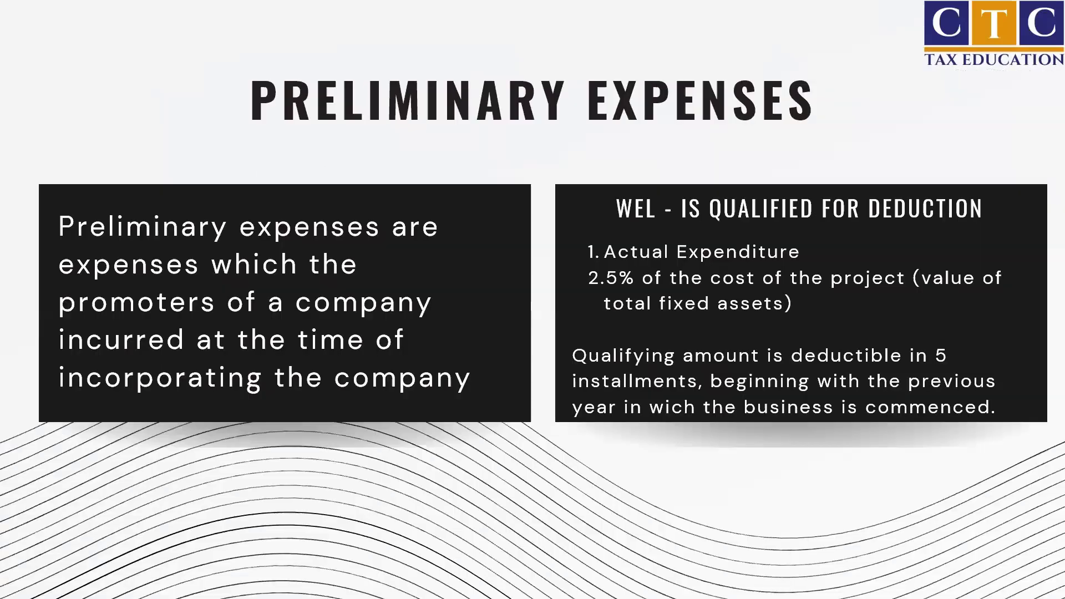
pyautogui.press('Left')
pyautogui.press('Left')
pyautogui.press('Left')
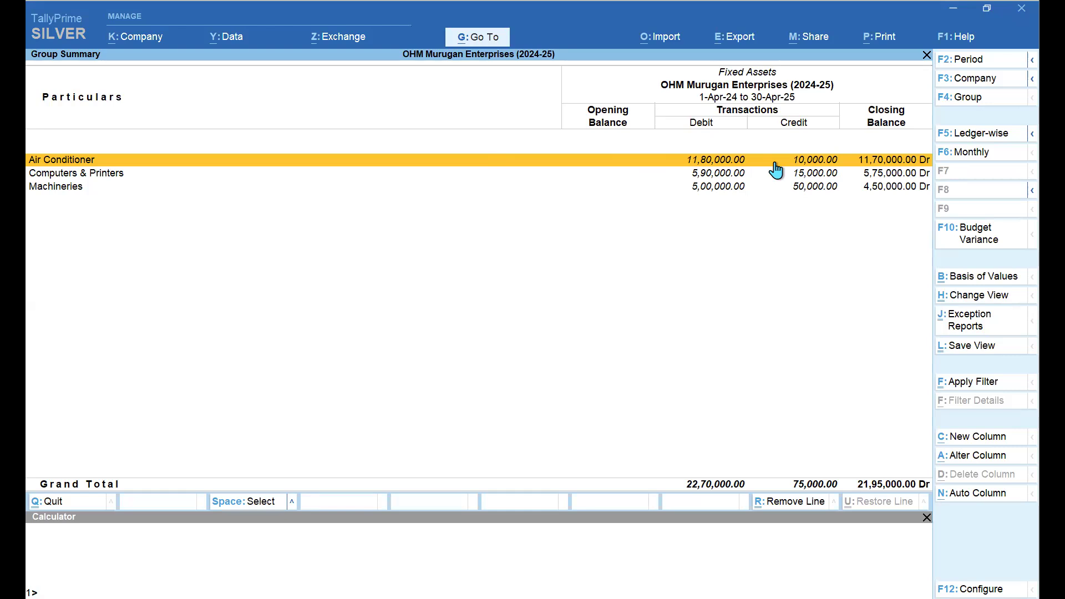
# Return to the Balance Sheet and drill down into Closing Stock under Current Assets
pyautogui.press('Escape')
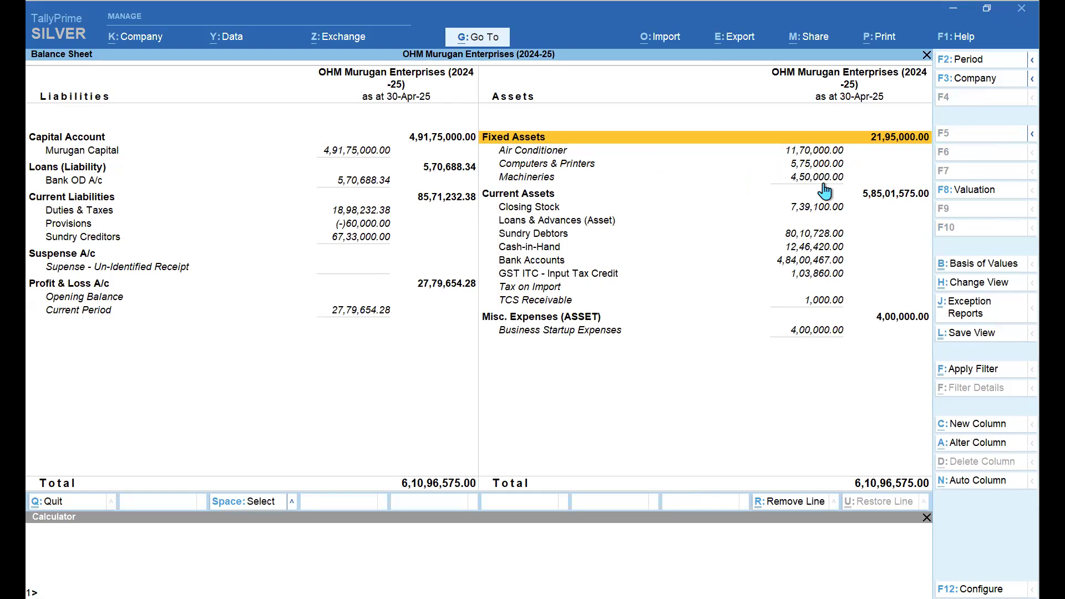
pyautogui.press('Down')
pyautogui.press('Down')
pyautogui.press('Down')
pyautogui.press('Down')
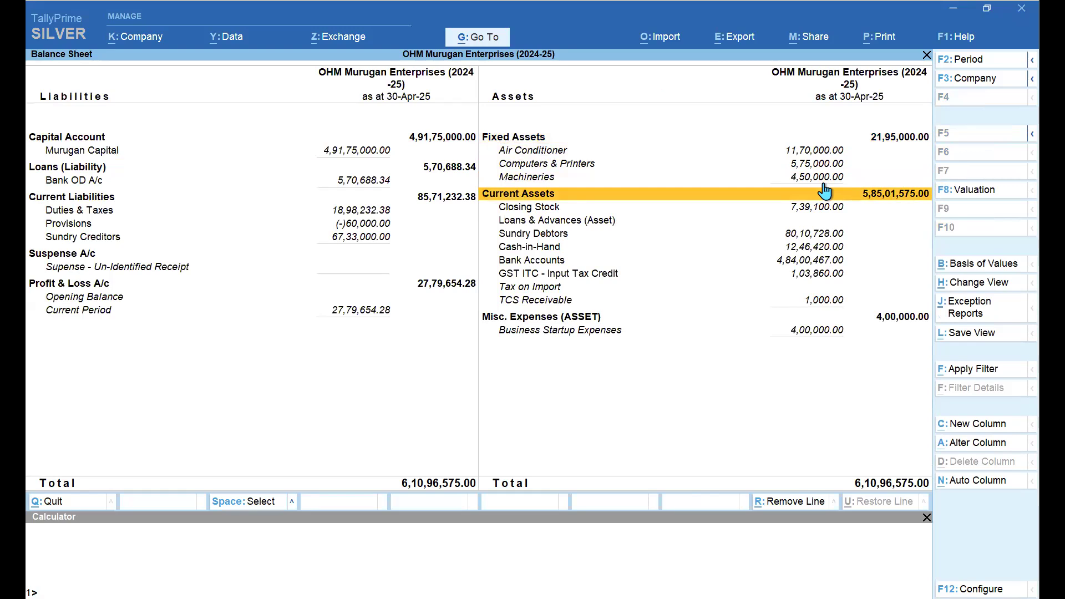
pyautogui.press('Down')
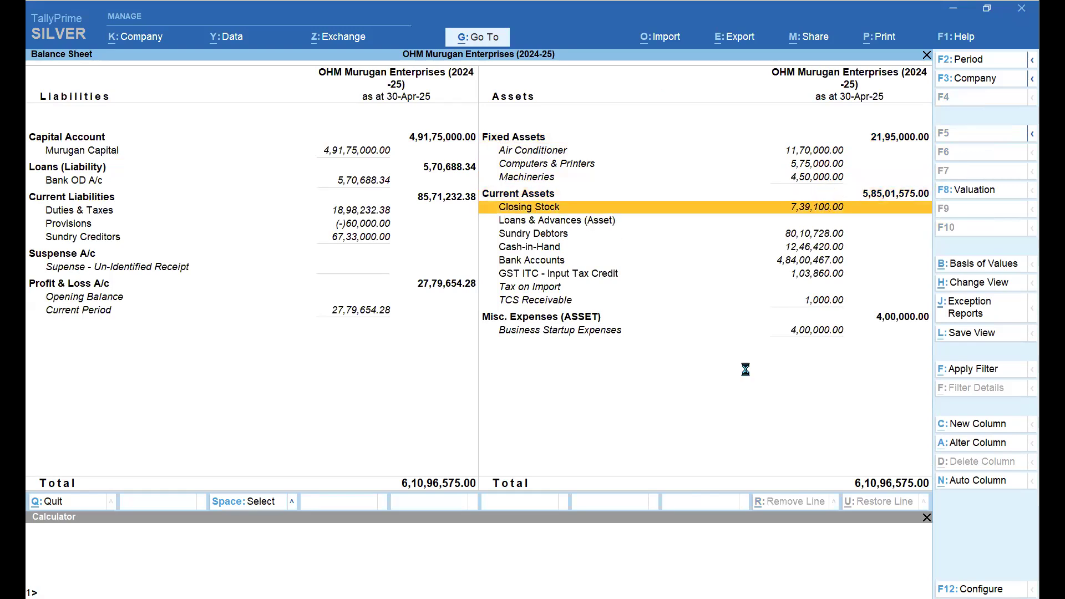
pyautogui.press('Return')
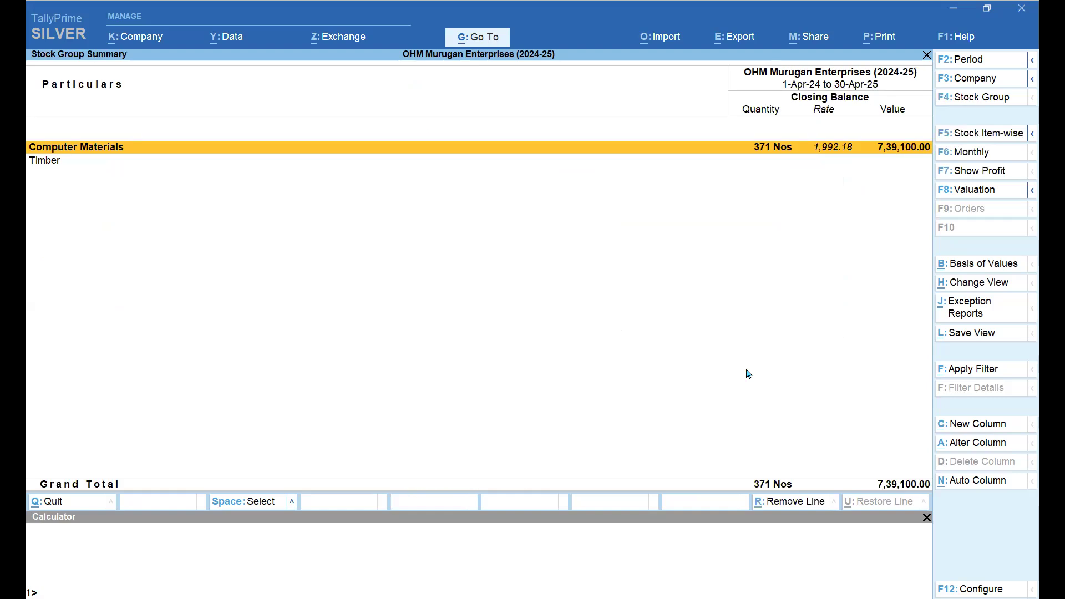
# Expand the Computer Materials stock group and its Laptops and Other Materials subgroups to view the individual items
pyautogui.hotkey('shift', 'Return')
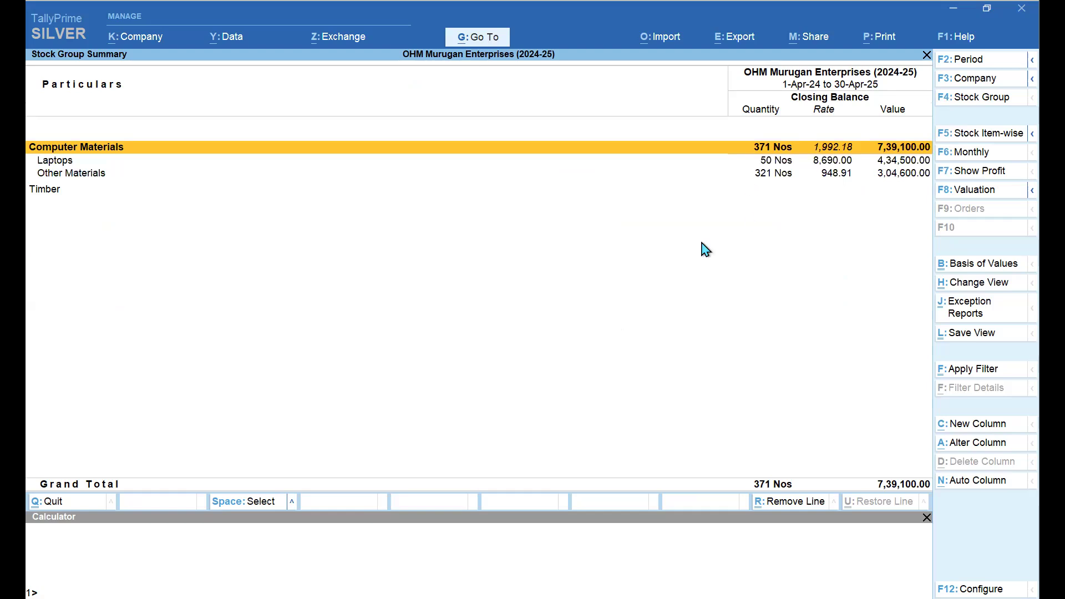
pyautogui.press('Down')
pyautogui.hotkey('shift', 'Return')
pyautogui.press('Down')
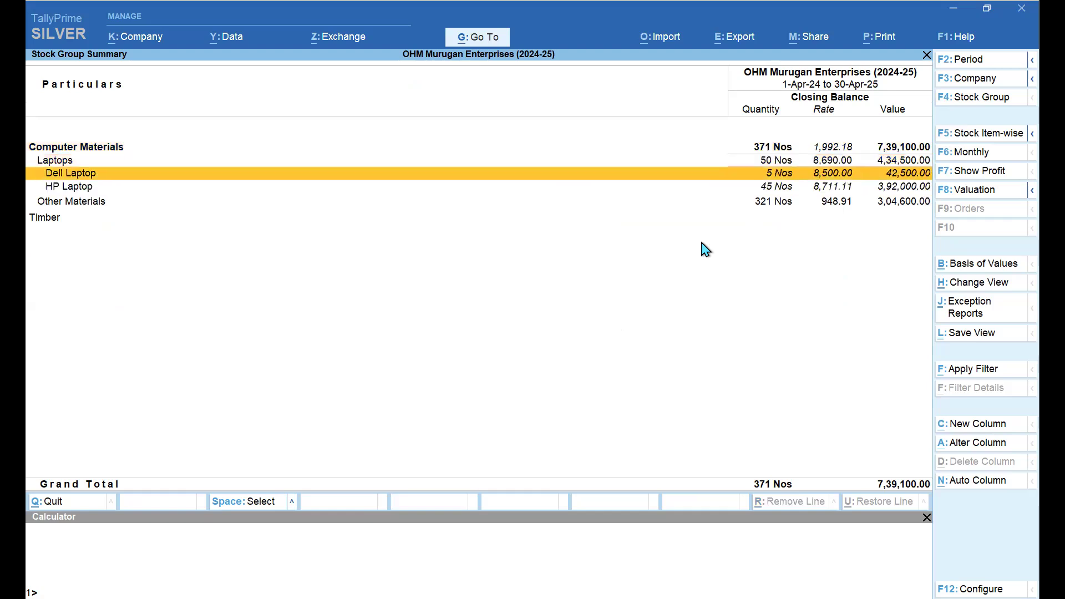
pyautogui.press('Down')
pyautogui.press('Down')
pyautogui.hotkey('shift', 'Return')
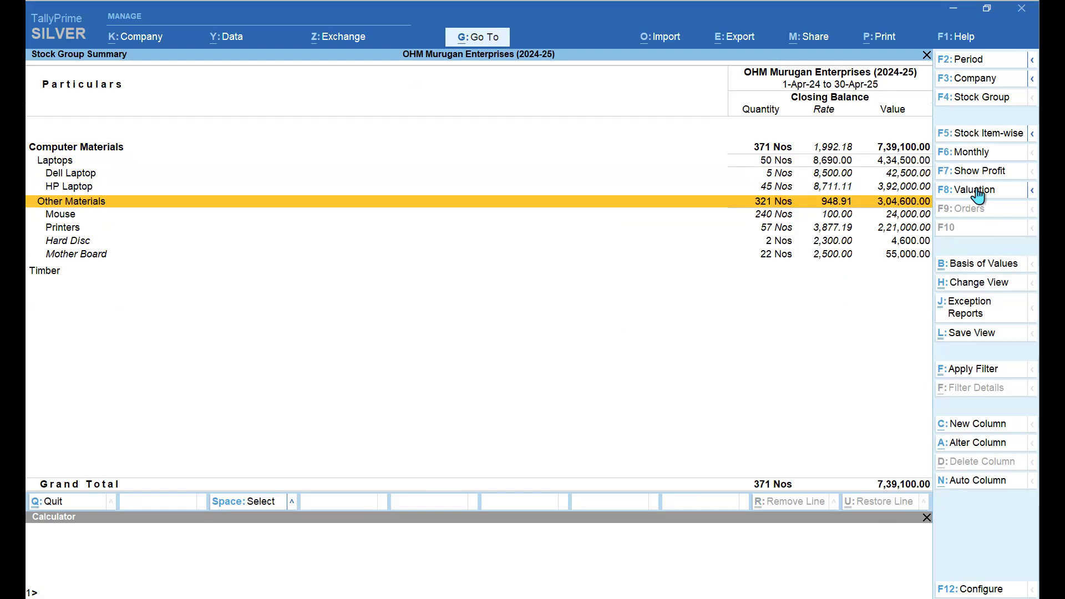
pyautogui.click(959, 191)
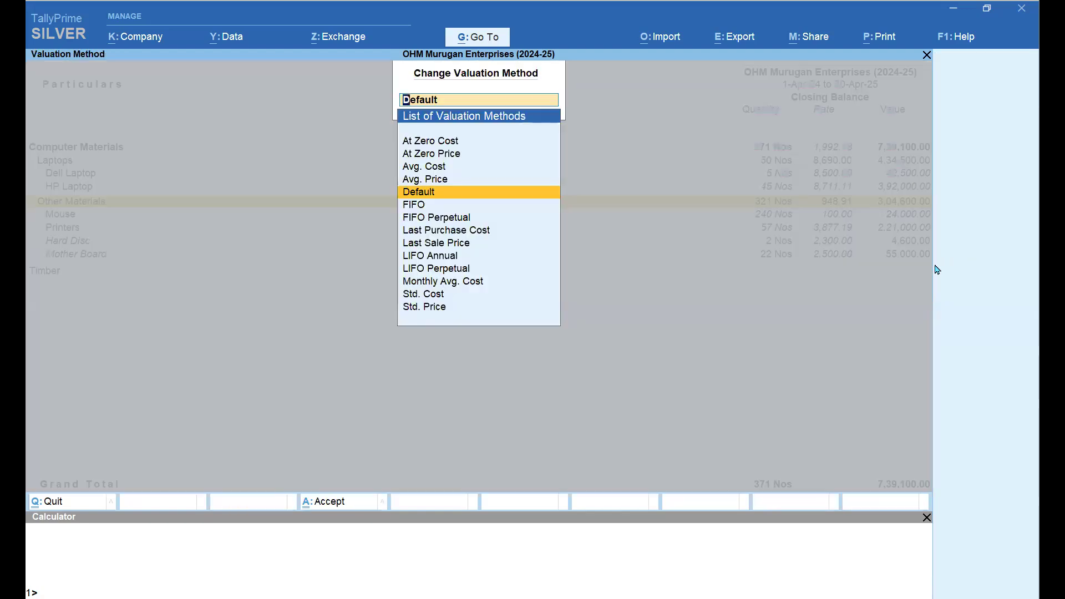
pyautogui.press('Up')
pyautogui.press('Up')
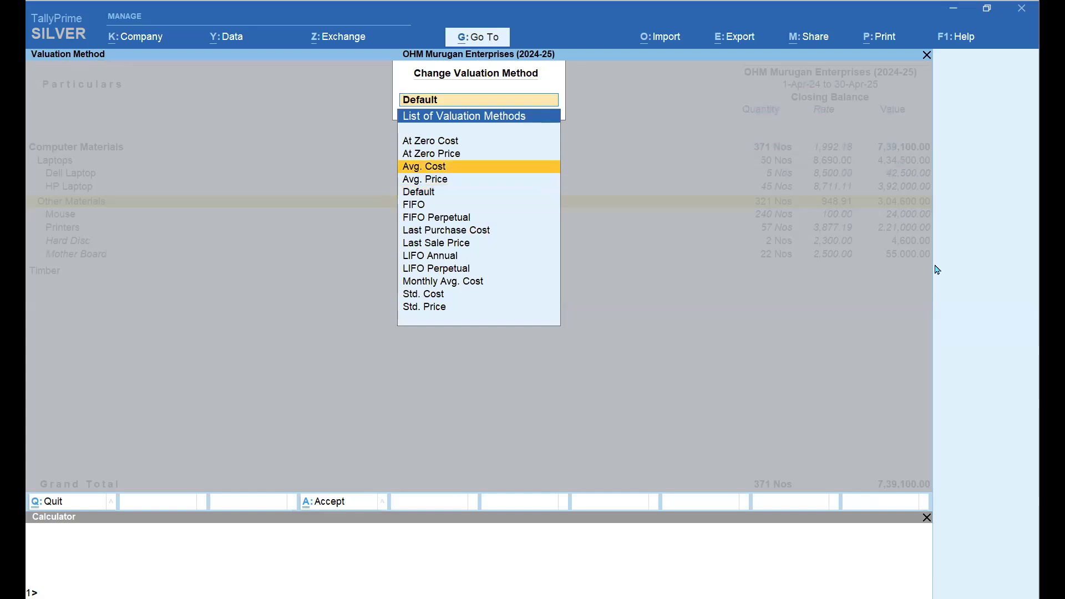
pyautogui.press('BackSpace')
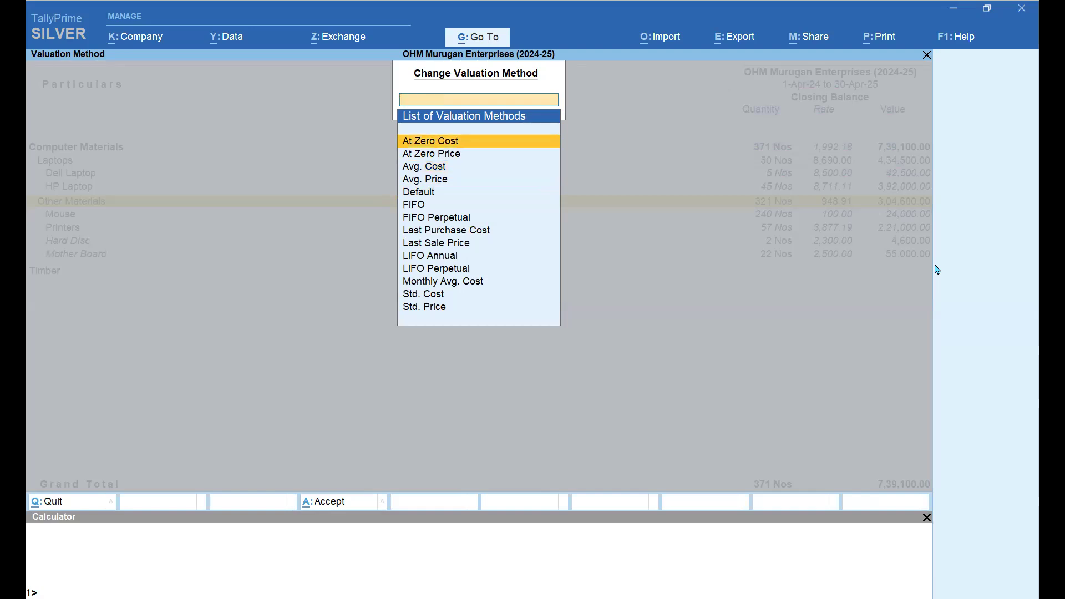
pyautogui.press('Escape')
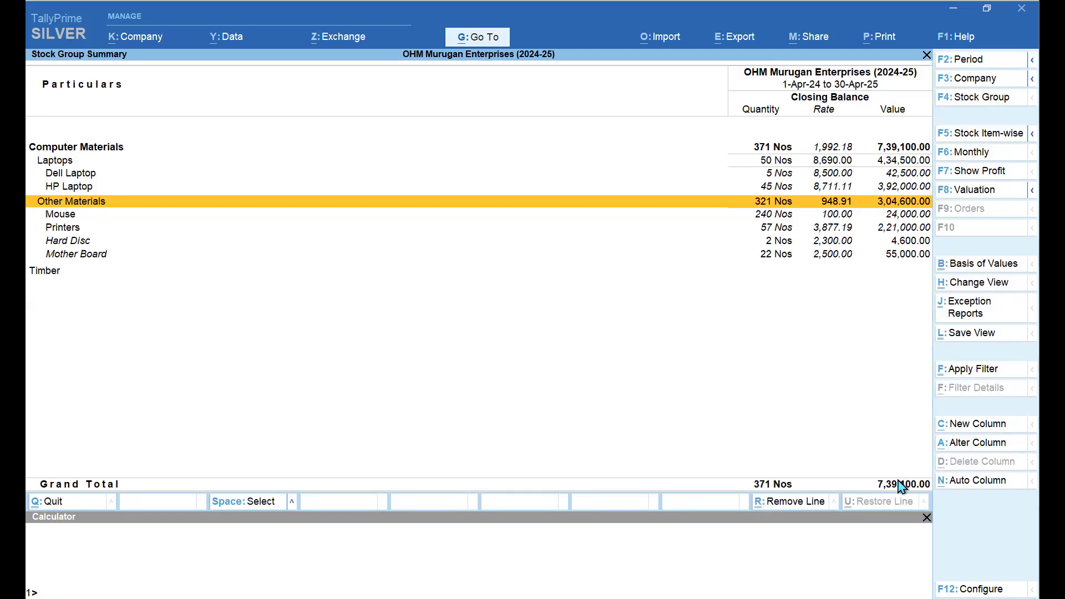
# Add a comparison column from 1-Apr-24 for the Primary group, valued at Avg. Cost and showing Actuals
pyautogui.click(966, 428)
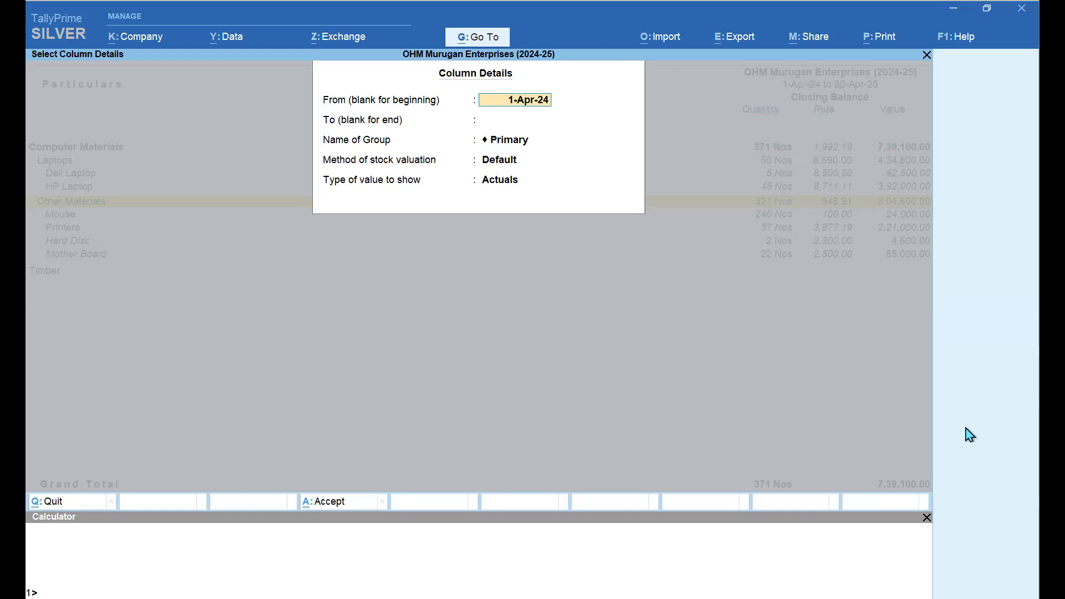
pyautogui.press('Return')
pyautogui.press('Return')
pyautogui.press('Return')
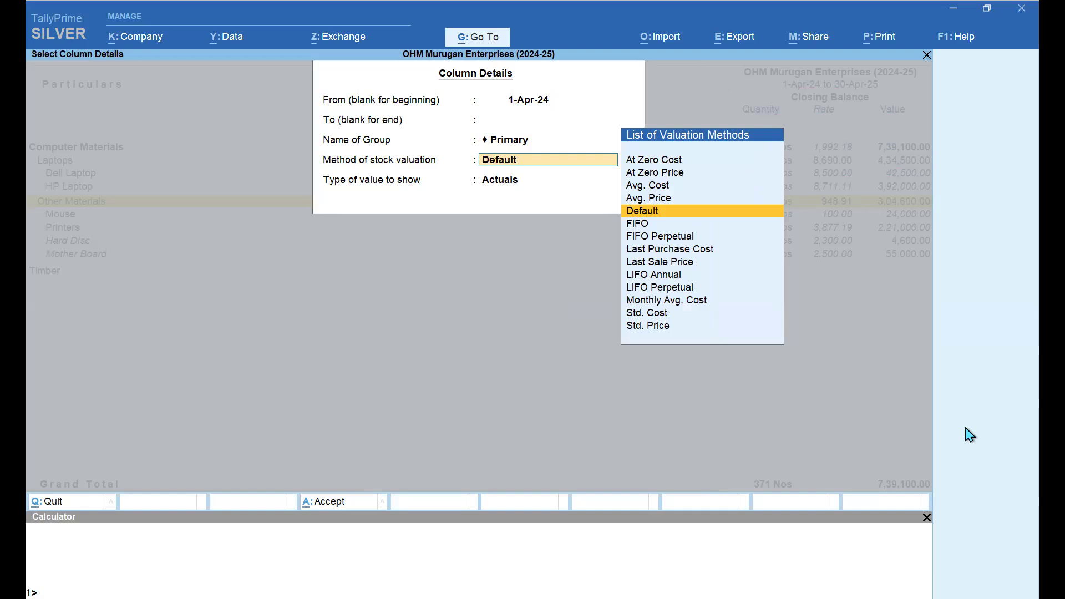
pyautogui.press('Up')
pyautogui.press('Up')
pyautogui.press('Return')
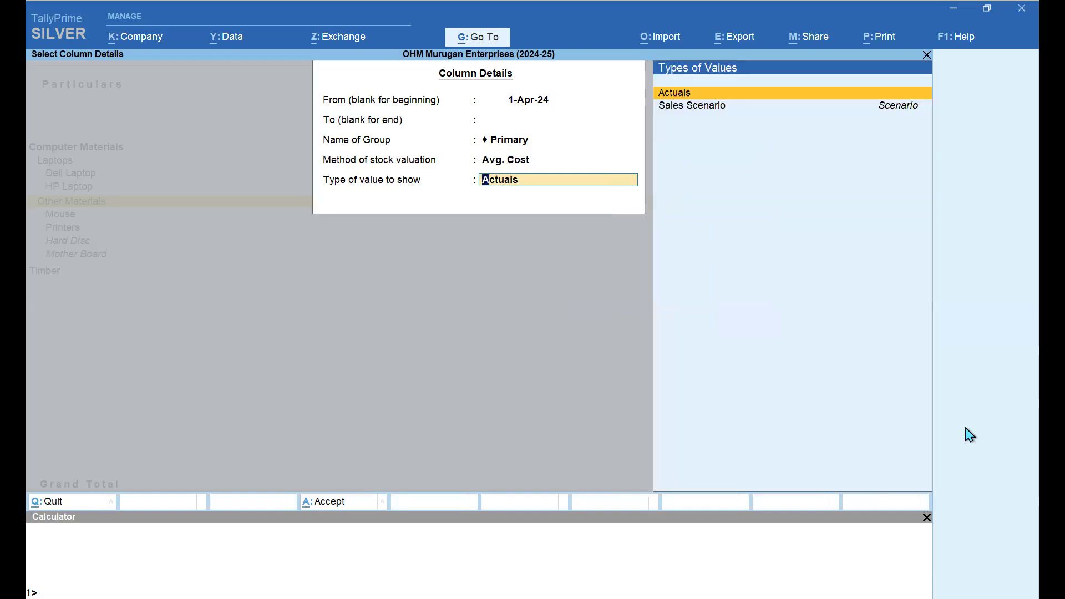
pyautogui.press('Return')
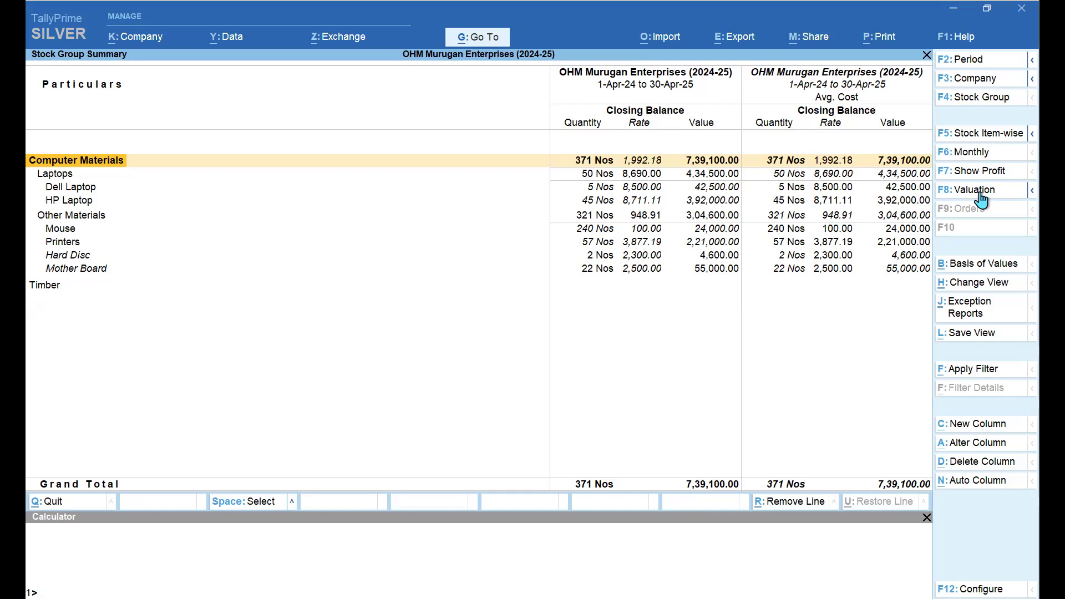
# Return to the Balance Sheet and drill down into Sundry Debtors under Current Assets
pyautogui.press('Escape')
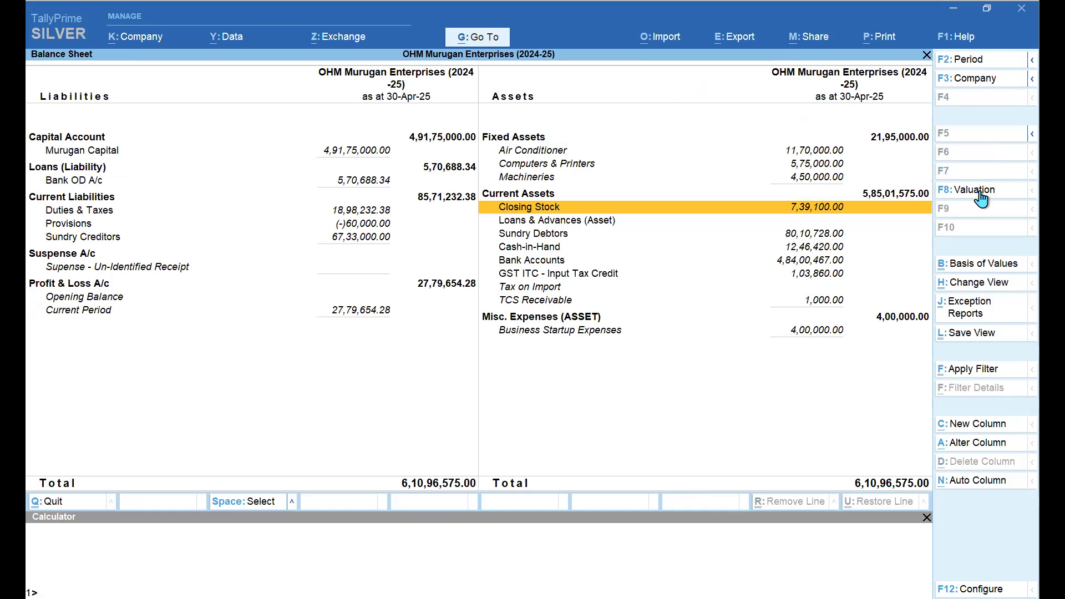
pyautogui.press('Down')
pyautogui.press('Down')
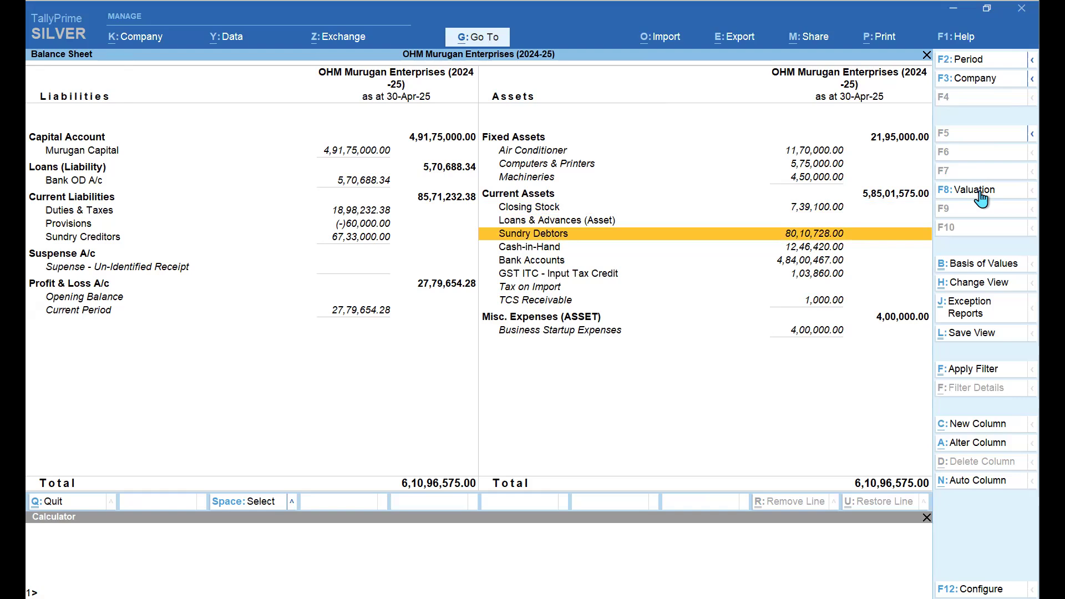
pyautogui.press('Return')
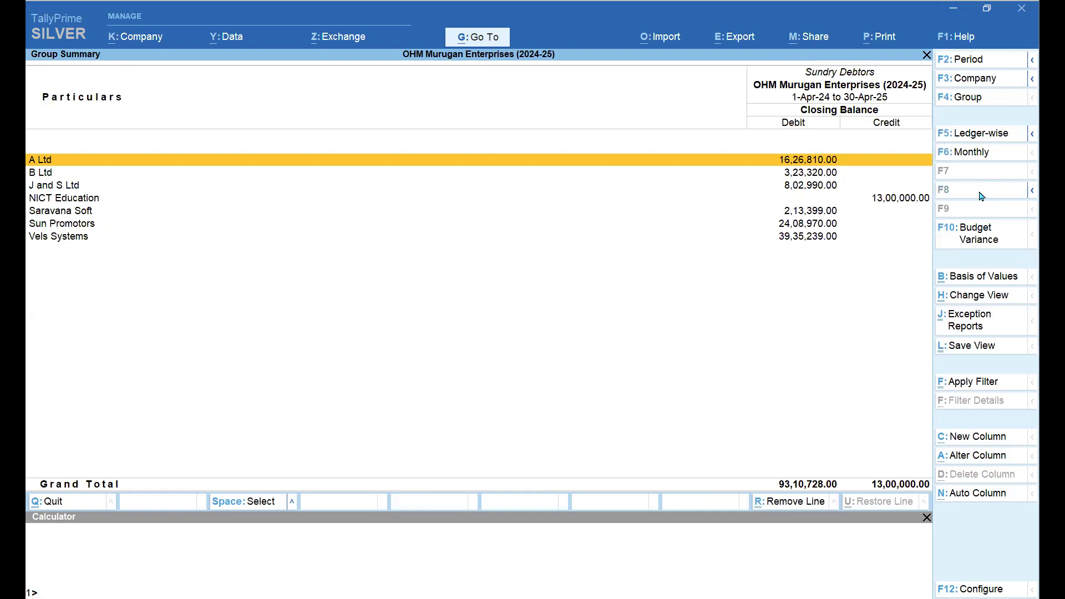
# Drill down from the Sundry Debtors list into the NICT Education ledger's monthly summary
pyautogui.press('Down')
pyautogui.press('Down')
pyautogui.press('Down')
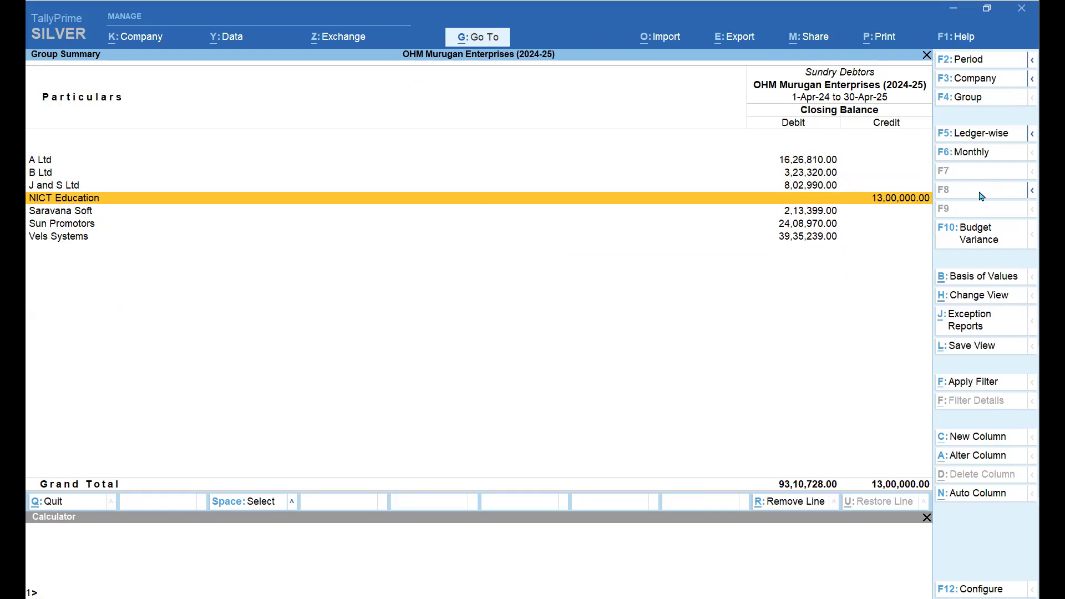
pyautogui.press('Return')
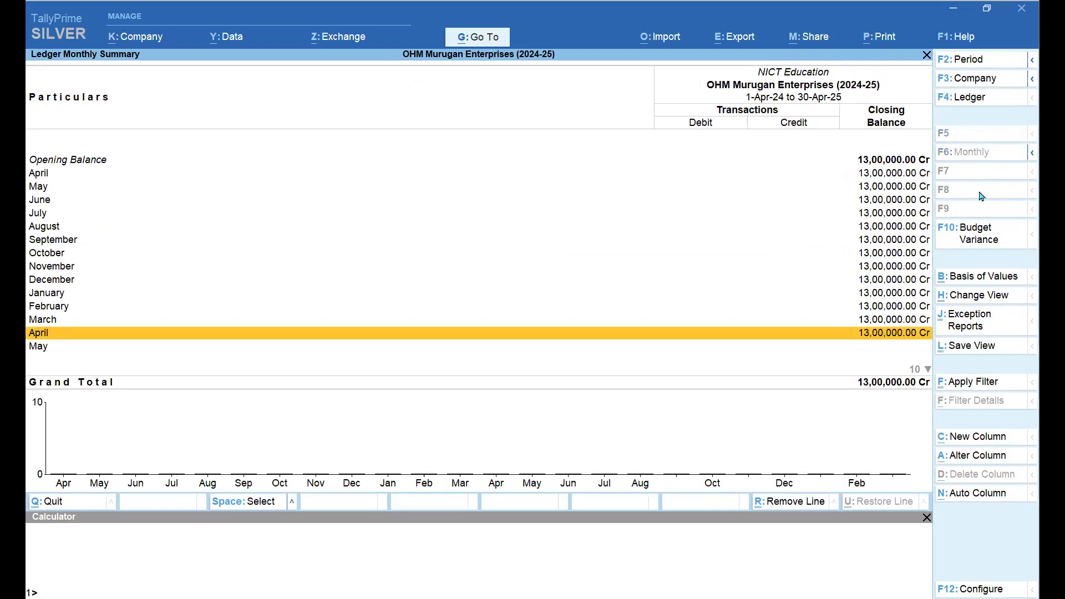
# Examine NICT Education's opening balance and month-by-month transactions and closing balances, and return to the Sundry Debtors list
pyautogui.press('Up')
pyautogui.press('Up')
pyautogui.press('Up')
pyautogui.press('Up')
pyautogui.press('Up')
pyautogui.press('Up')
pyautogui.press('Up')
pyautogui.press('Up')
pyautogui.press('Up')
pyautogui.press('Up')
pyautogui.press('Up')
pyautogui.press('Up')
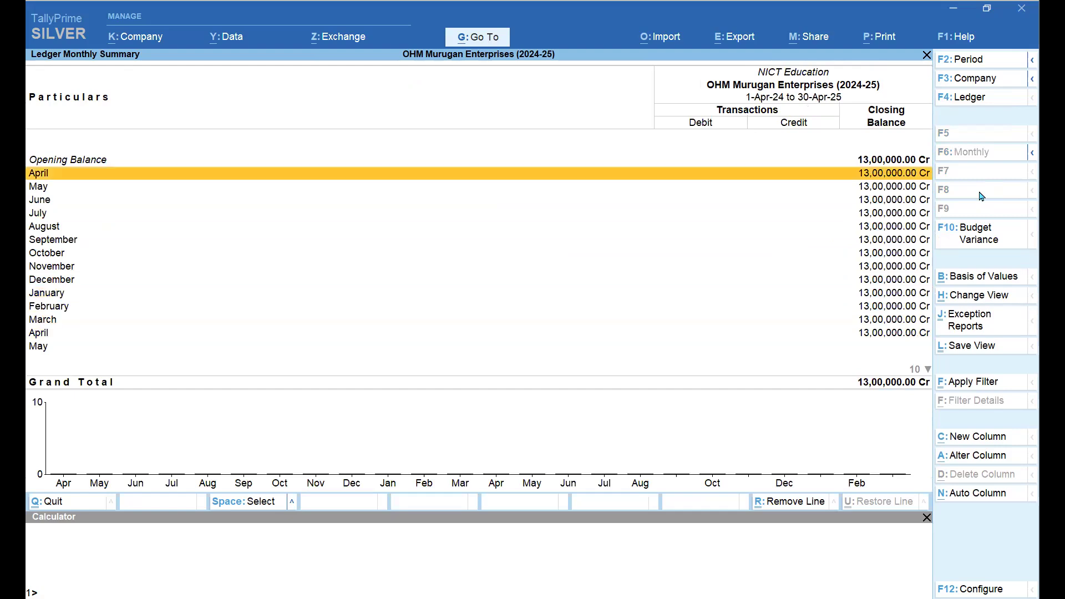
pyautogui.press('Down')
pyautogui.press('Down')
pyautogui.press('Down')
pyautogui.press('Down')
pyautogui.press('Down')
pyautogui.press('Down')
pyautogui.press('Down')
pyautogui.press('Down')
pyautogui.press('Down')
pyautogui.press('Down')
pyautogui.press('Down')
pyautogui.press('Down')
pyautogui.press('Down')
pyautogui.press('Down')
pyautogui.press('Down')
pyautogui.press('Up')
pyautogui.press('Up')
pyautogui.press('Up')
pyautogui.press('Up')
pyautogui.press('Up')
pyautogui.press('Up')
pyautogui.press('Up')
pyautogui.press('Up')
pyautogui.press('Up')
pyautogui.press('Up')
pyautogui.press('Up')
pyautogui.press('Up')
pyautogui.press('Up')
pyautogui.press('Up')
pyautogui.press('Up')
pyautogui.press('Escape')
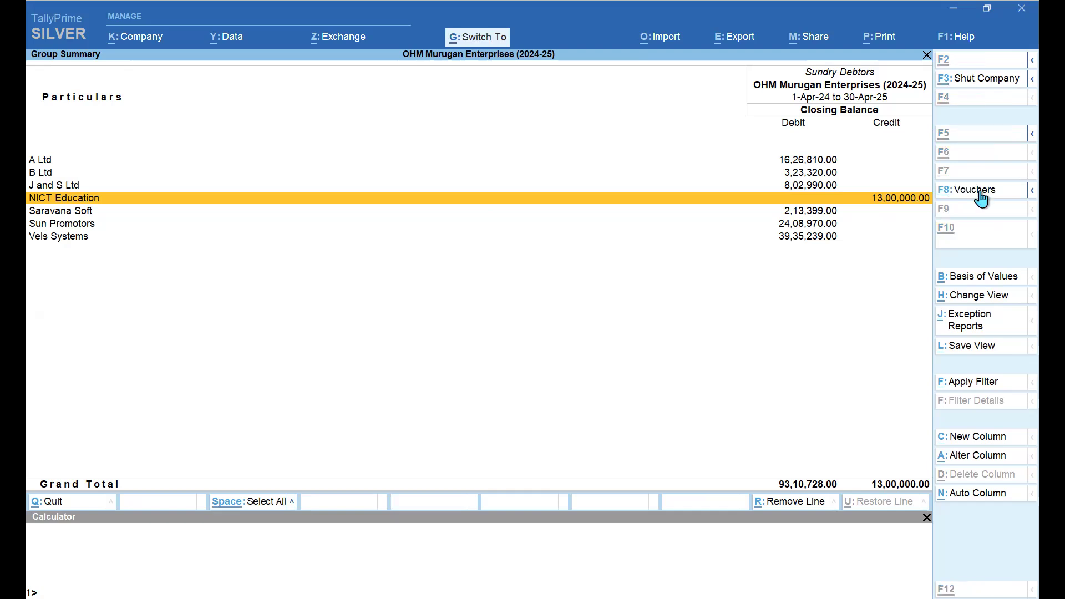
# Try to move the NICT Education ledger to the Sundry Creditors group and check its opening balance's bill-wise breakup, leaving without saving
pyautogui.hotkey('ctrl', 'Return')
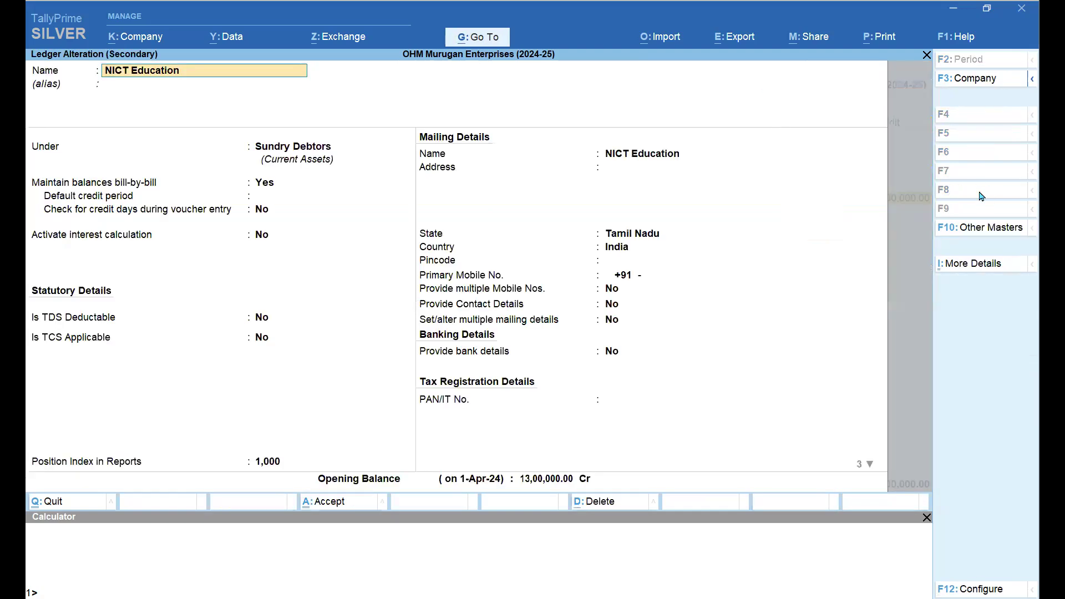
pyautogui.click(284, 147)
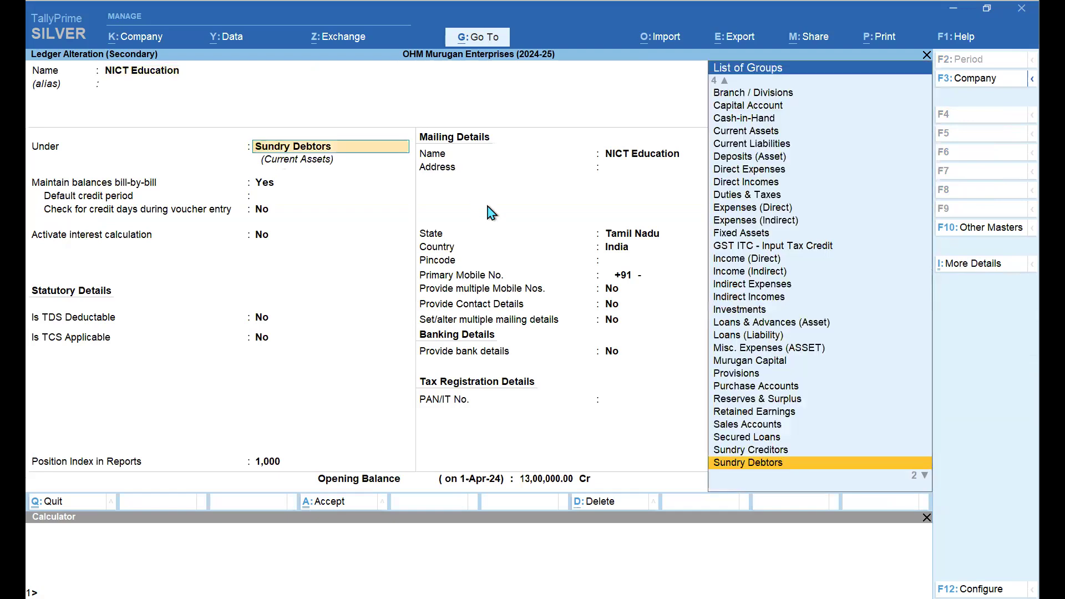
pyautogui.press('Up')
pyautogui.press('Return')
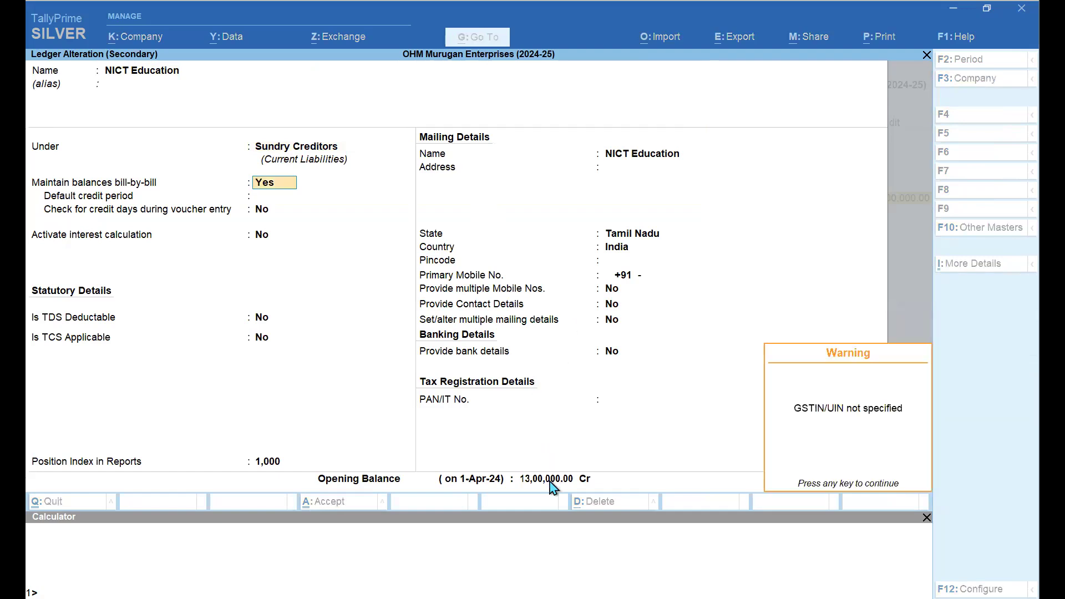
pyautogui.press('Return')
pyautogui.press('Return')
pyautogui.press('Return')
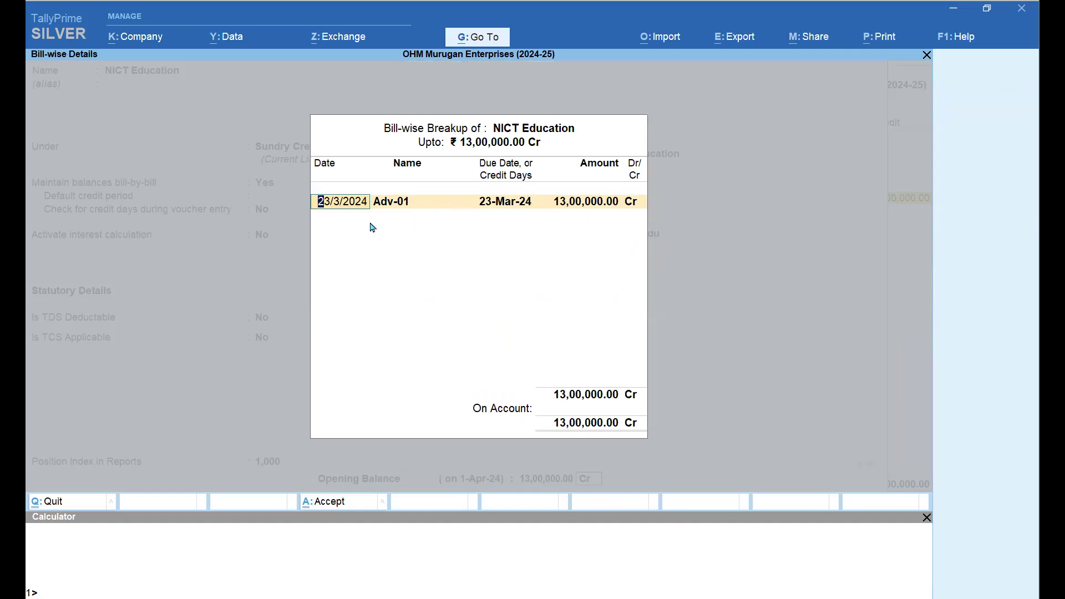
pyautogui.press('BackSpace')
pyautogui.press('Escape')
pyautogui.press('y')
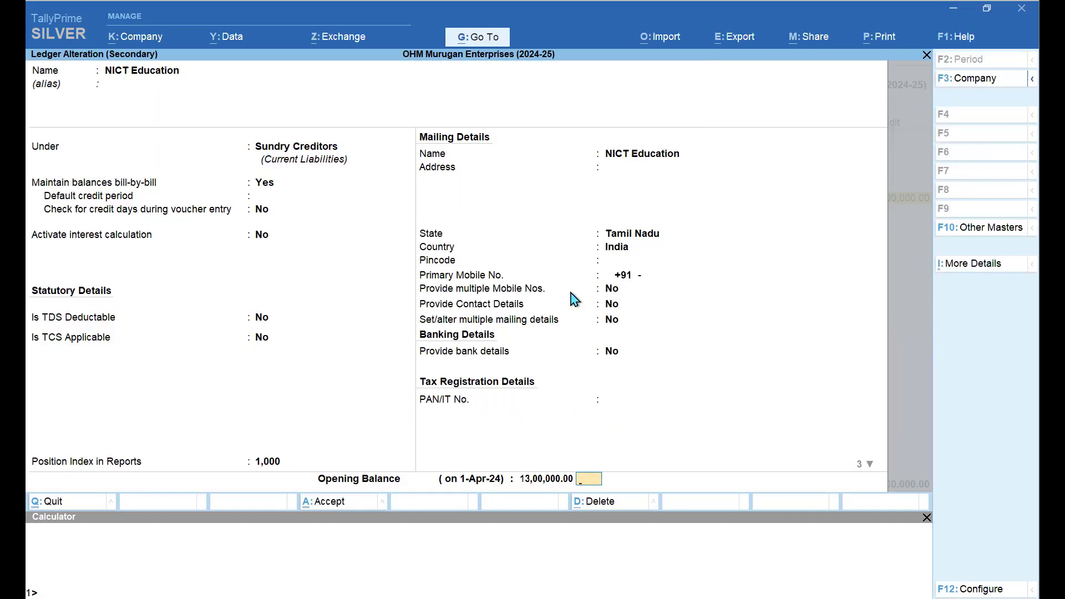
pyautogui.press('Return')
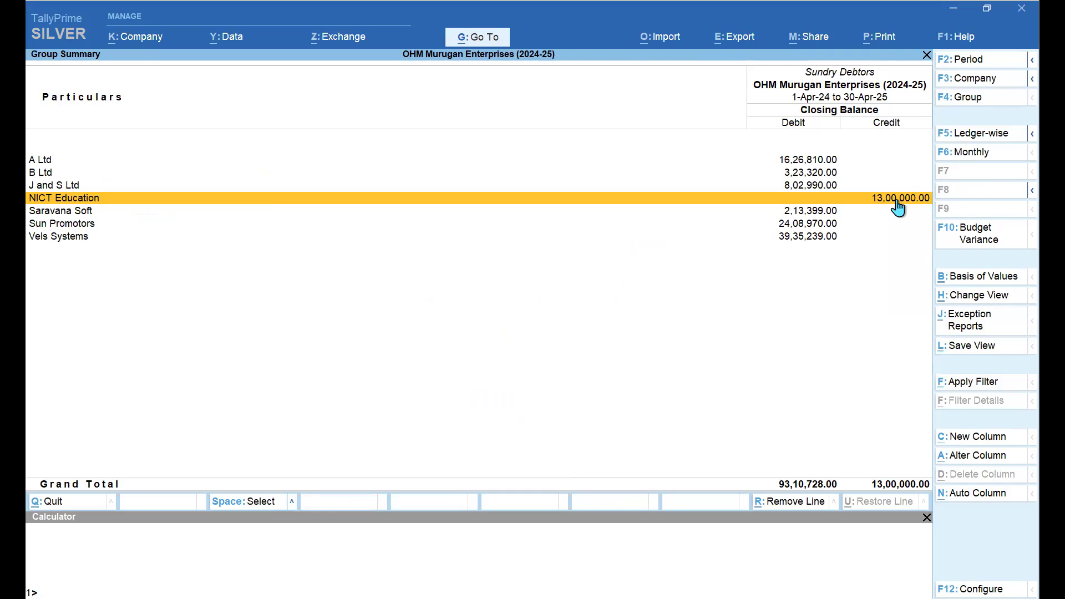
# Configure the Sundry Debtors Group Summary to show opening balances, gross transactions and closing balances, without percentages
pyautogui.press('F12')
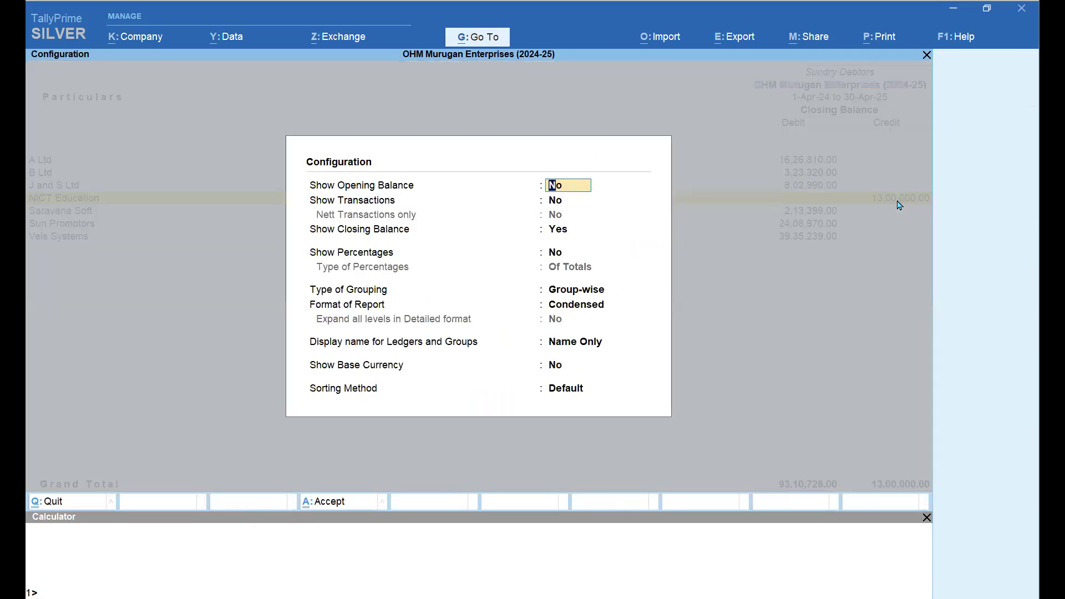
pyautogui.press('y')
pyautogui.press('y')
pyautogui.press('n')
pyautogui.press('y')
pyautogui.press('n')
pyautogui.press('Return')
pyautogui.press('Return')
pyautogui.press('Return')
pyautogui.press('Return')
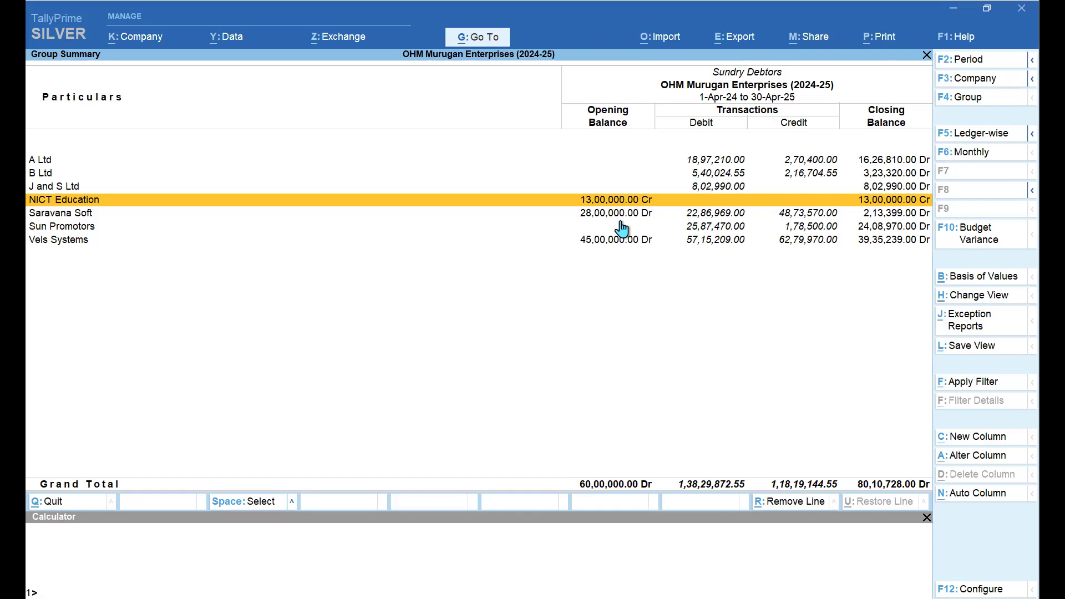
# Examine each debtor's opening balance, debit and credit transactions, and closing balance from A Ltd through Vels Systems
pyautogui.press('Down')
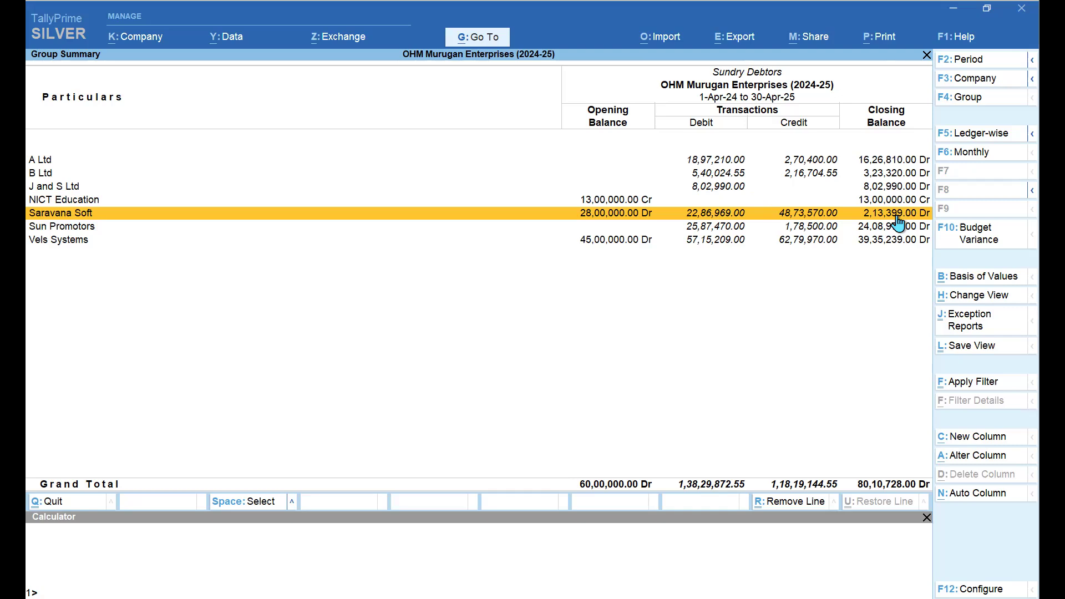
pyautogui.press('Up')
pyautogui.press('Up')
pyautogui.press('Up')
pyautogui.press('Up')
pyautogui.press('Down')
pyautogui.press('Down')
pyautogui.press('Down')
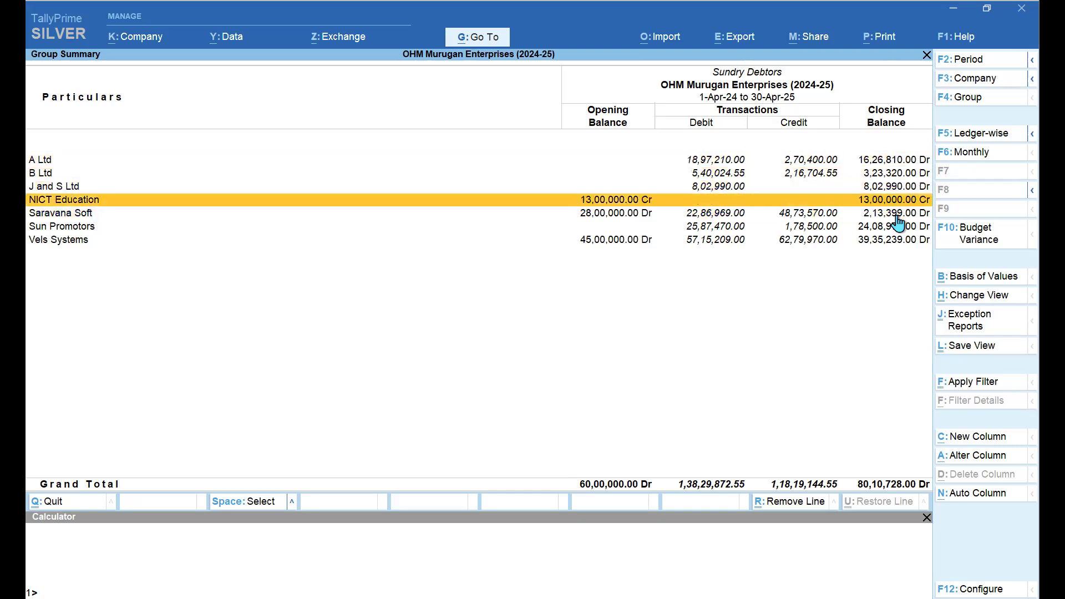
pyautogui.press('Down')
pyautogui.press('Down')
pyautogui.press('Down')
pyautogui.press('Up')
pyautogui.press('Up')
pyautogui.press('Up')
pyautogui.press('Up')
pyautogui.press('Up')
pyautogui.press('Up')
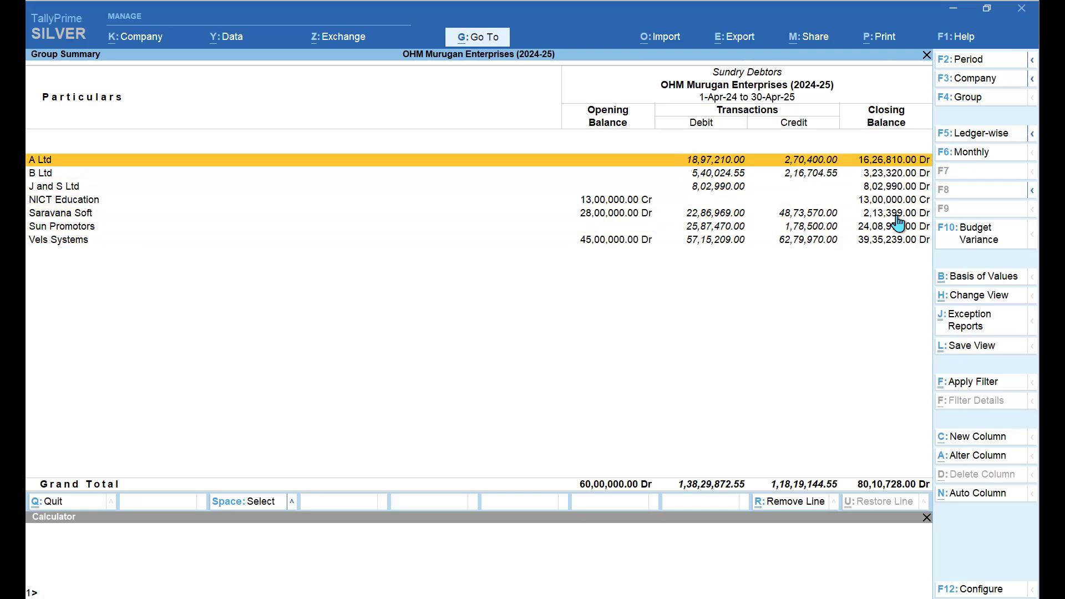
pyautogui.press('Down')
pyautogui.press('Down')
pyautogui.press('Down')
pyautogui.press('Down')
pyautogui.press('Down')
pyautogui.press('Down')
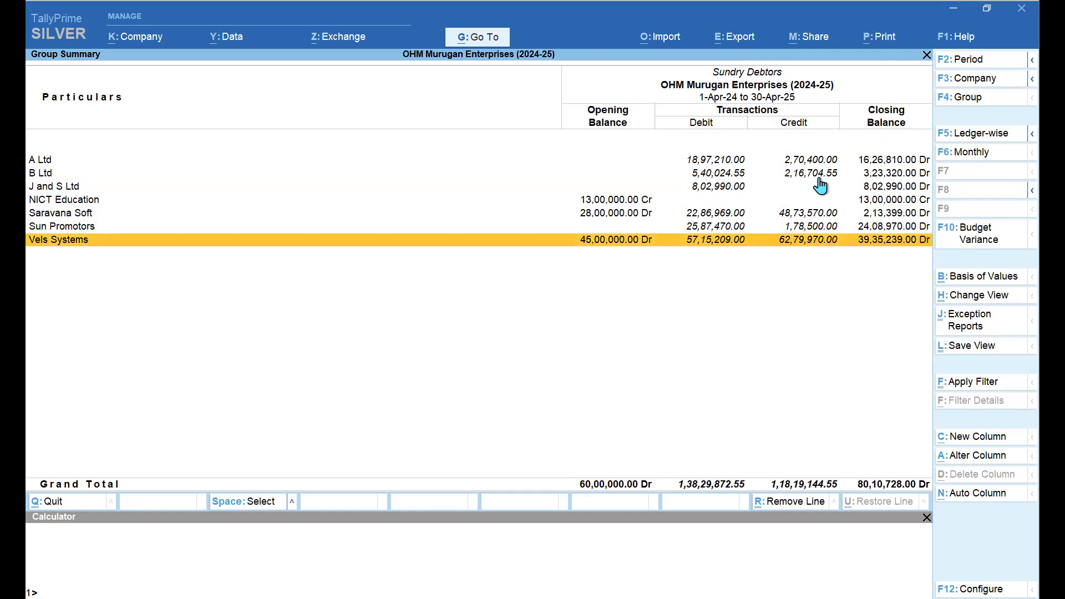
# Return to the Balance Sheet and go to the Bills Receivable report
pyautogui.press('Escape')
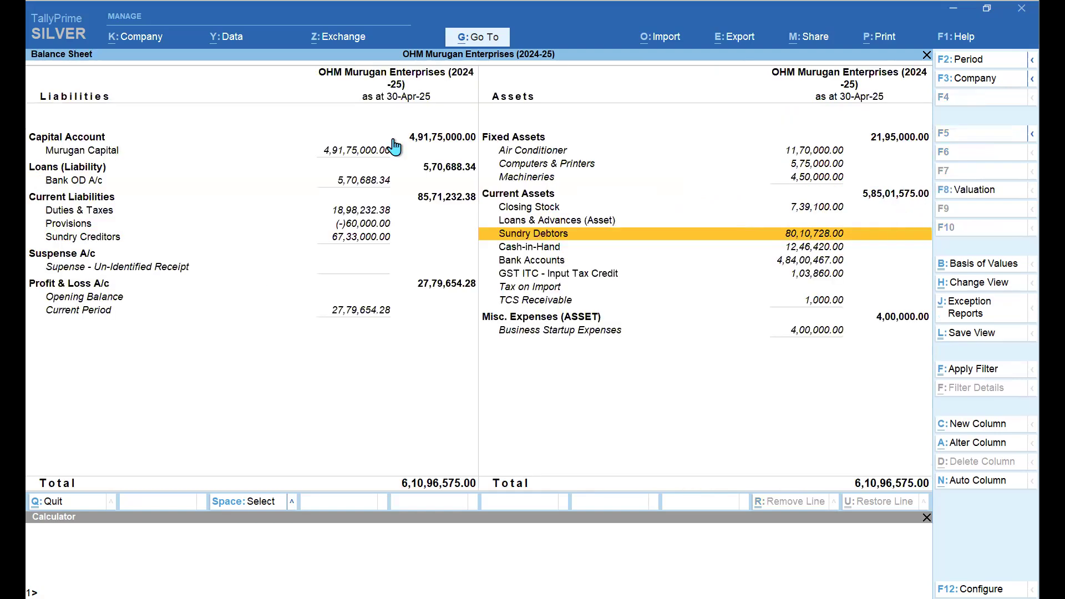
pyautogui.click(469, 38)
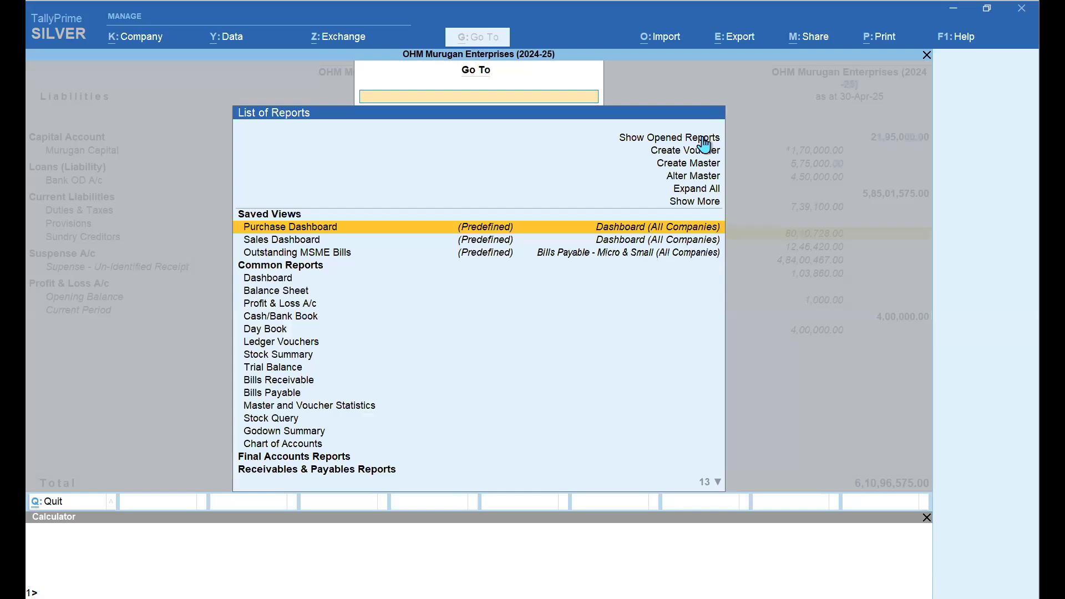
pyautogui.write('Bill')
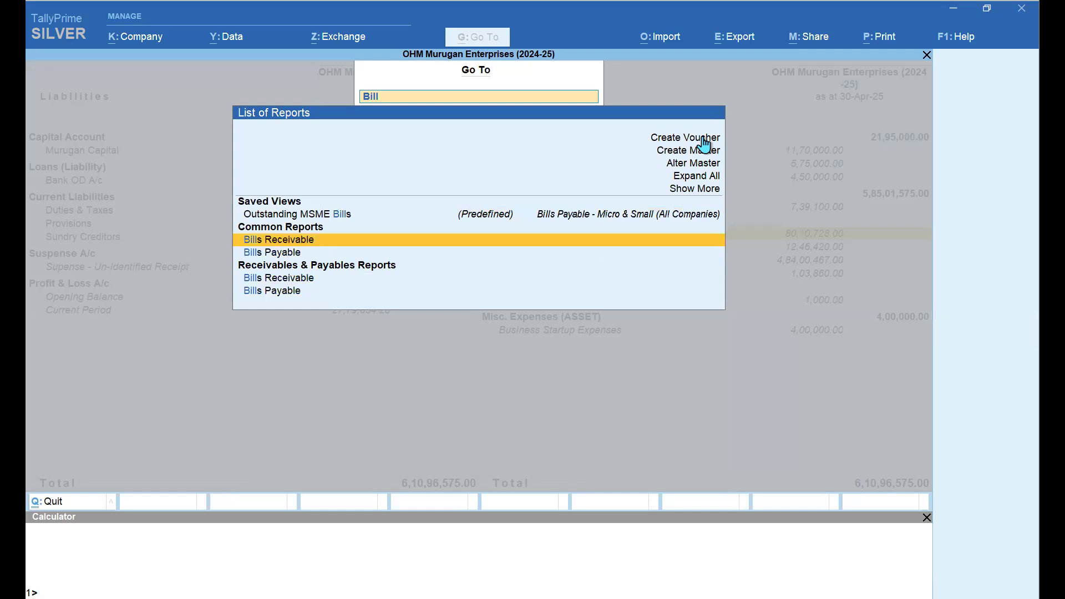
pyautogui.press('Return')
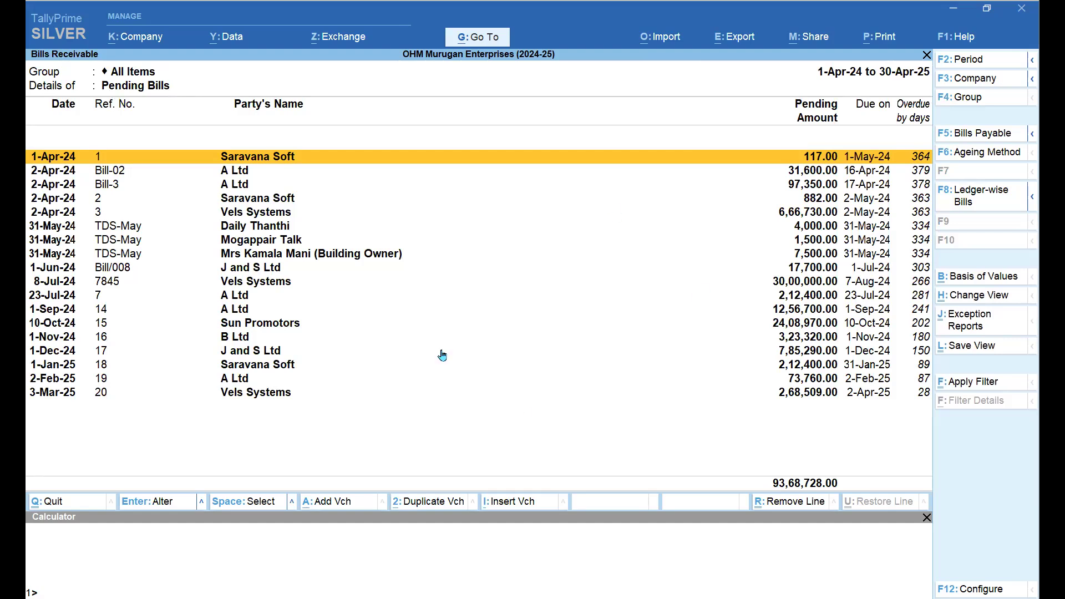
# Set the Bills Receivable period from 1-4-2024 to 31-3-2025
pyautogui.press('F2')
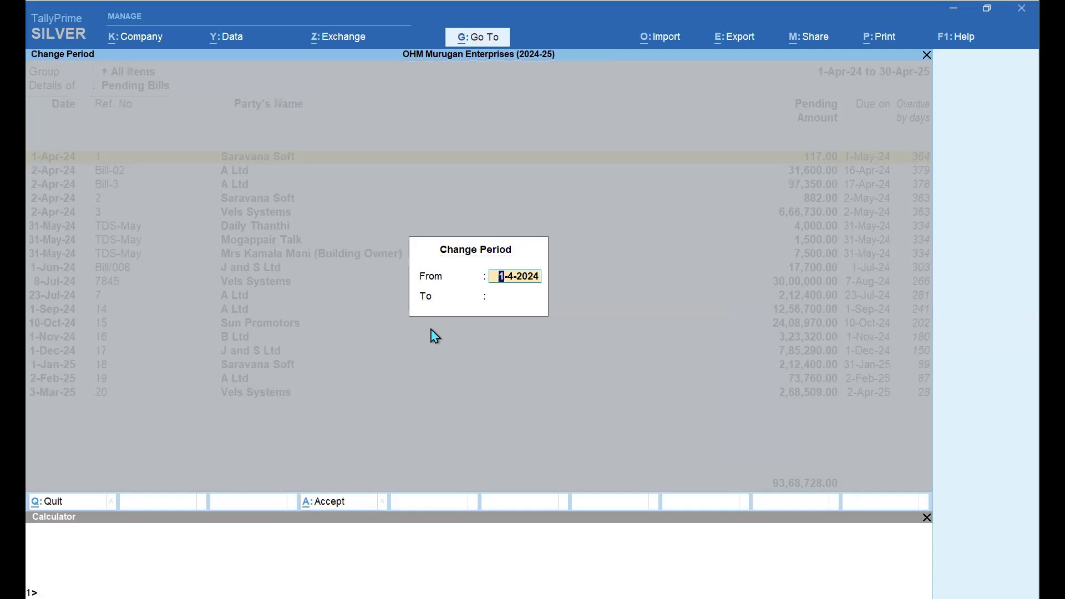
pyautogui.write('1.4.23')
pyautogui.press('BackSpace')
pyautogui.write('4')
pyautogui.press('Return')
pyautogui.write('31.3.25')
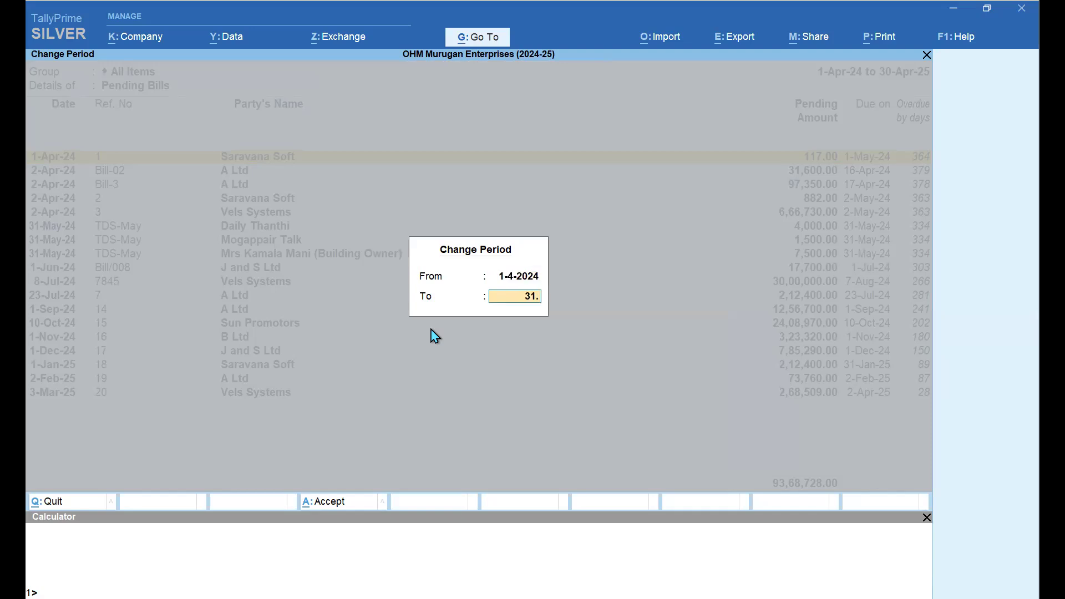
pyautogui.press('Return')
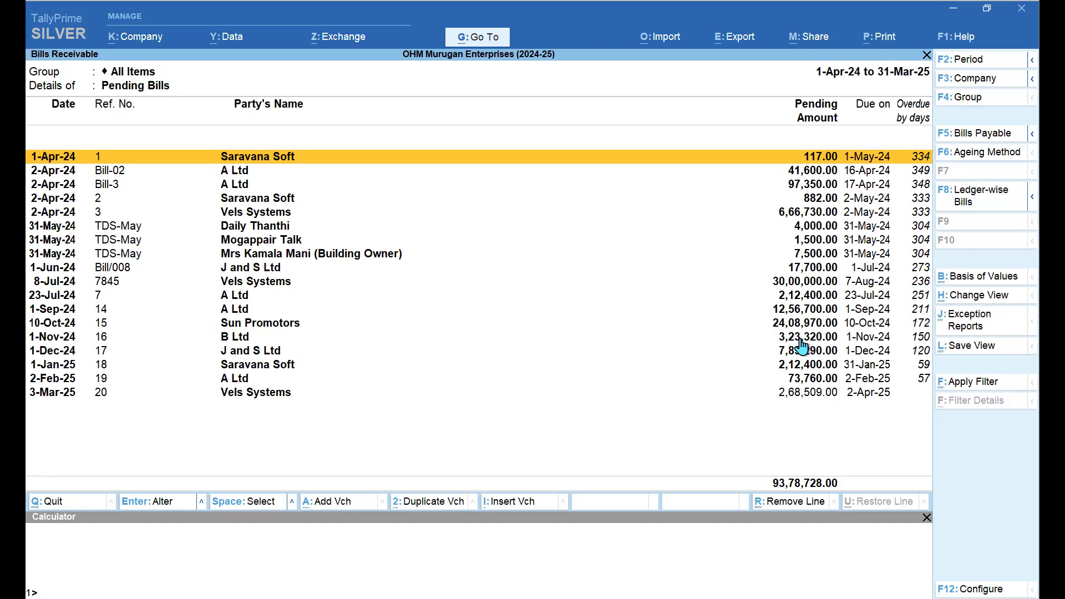
# Apply ageing by bill date with slabs of 0 to 180 days and over 180 days, and inspect the first bill's ageing columns
pyautogui.click(1001, 159)
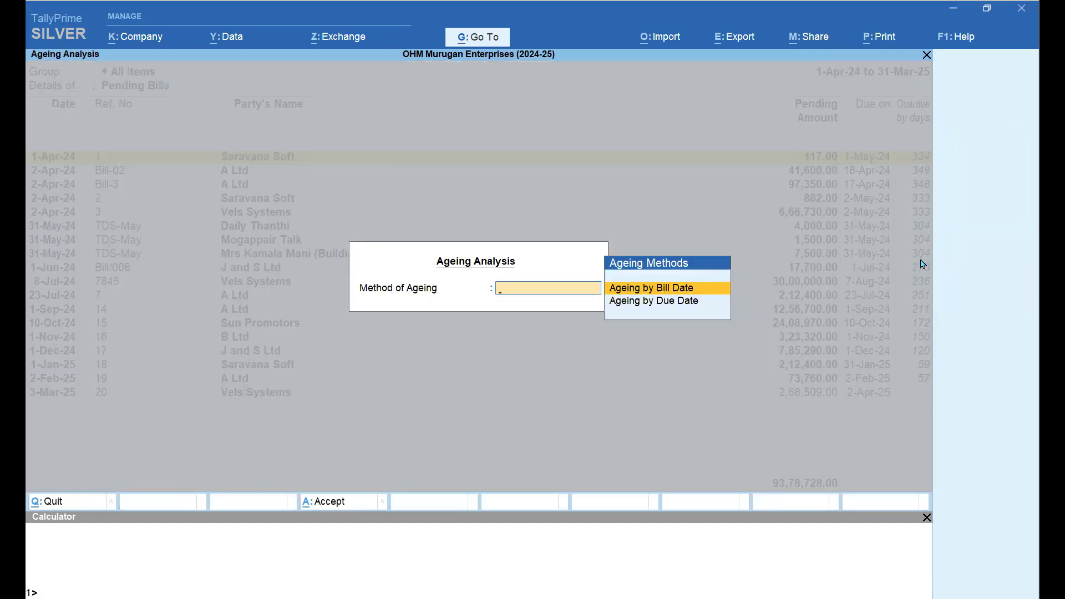
pyautogui.press('Return')
pyautogui.press('Return')
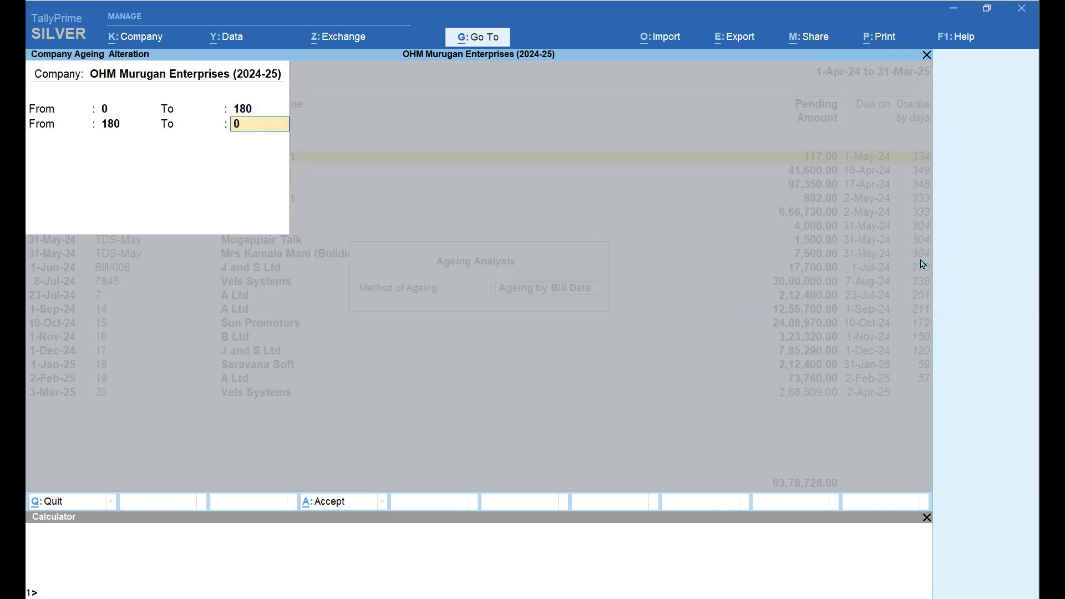
pyautogui.press('Return')
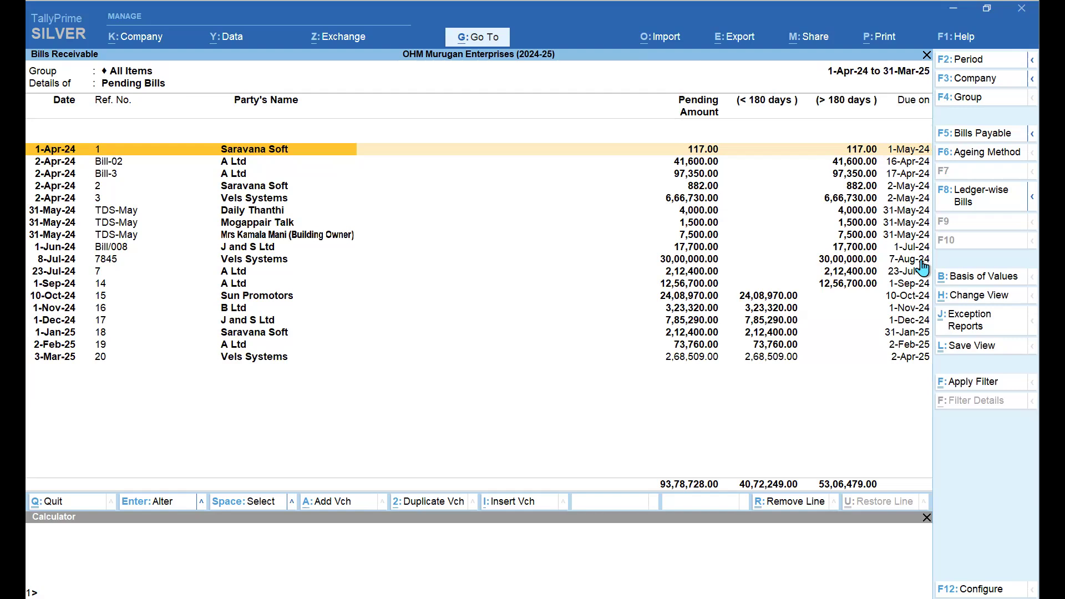
pyautogui.press('Right')
pyautogui.press('Right')
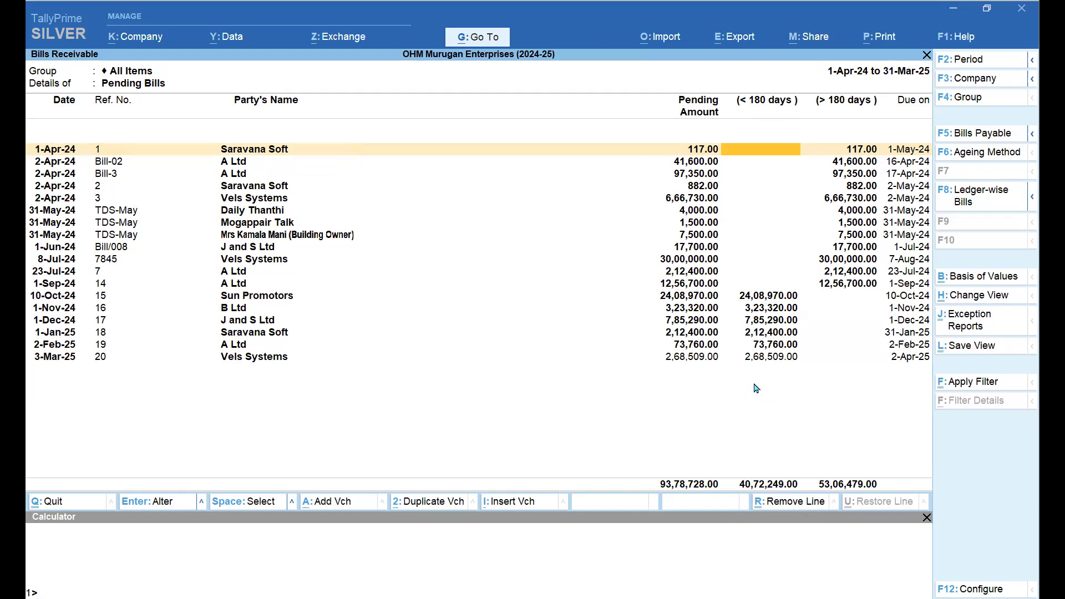
pyautogui.press('Right')
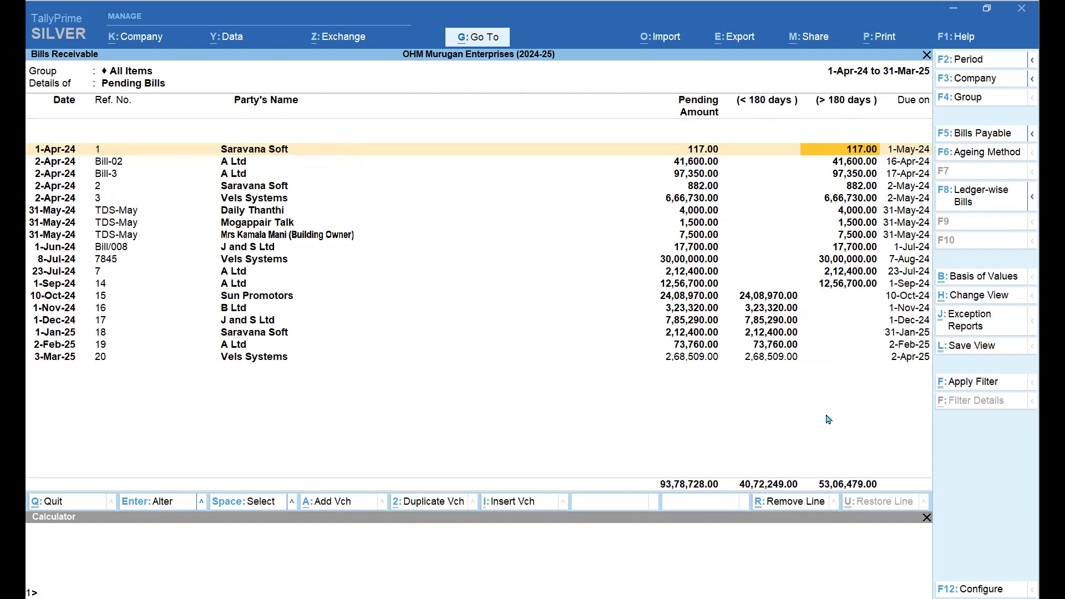
pyautogui.press('space')
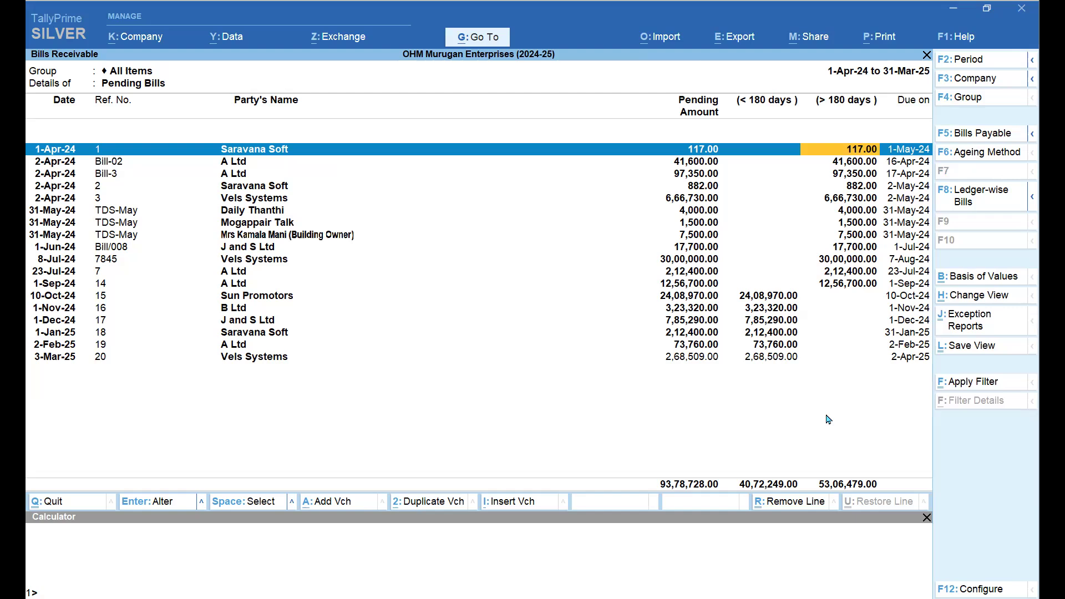
# Configure the Bills Receivable report to show the opening amount and check the new column on the first bill
pyautogui.press('F12')
pyautogui.press('Return')
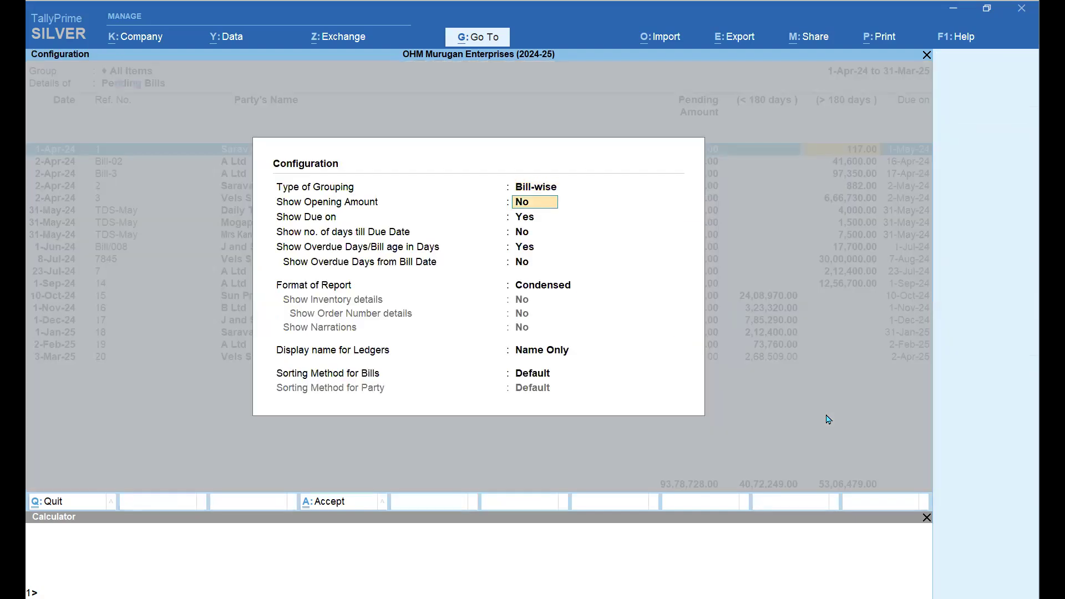
pyautogui.write('y')
pyautogui.press('Return')
pyautogui.hotkey('ctrl', 'a')
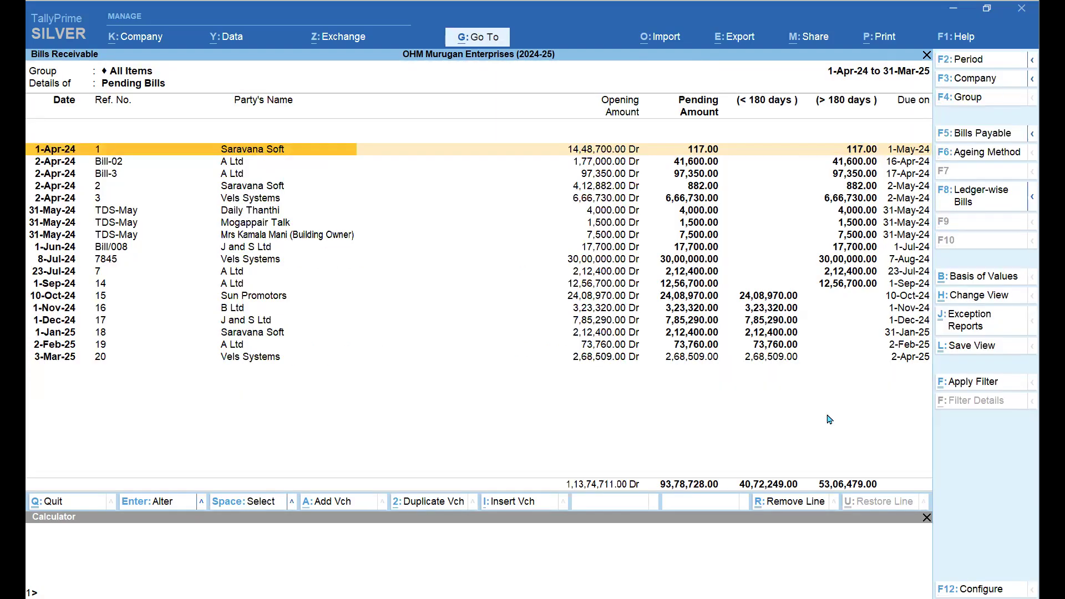
pyautogui.press('Right')
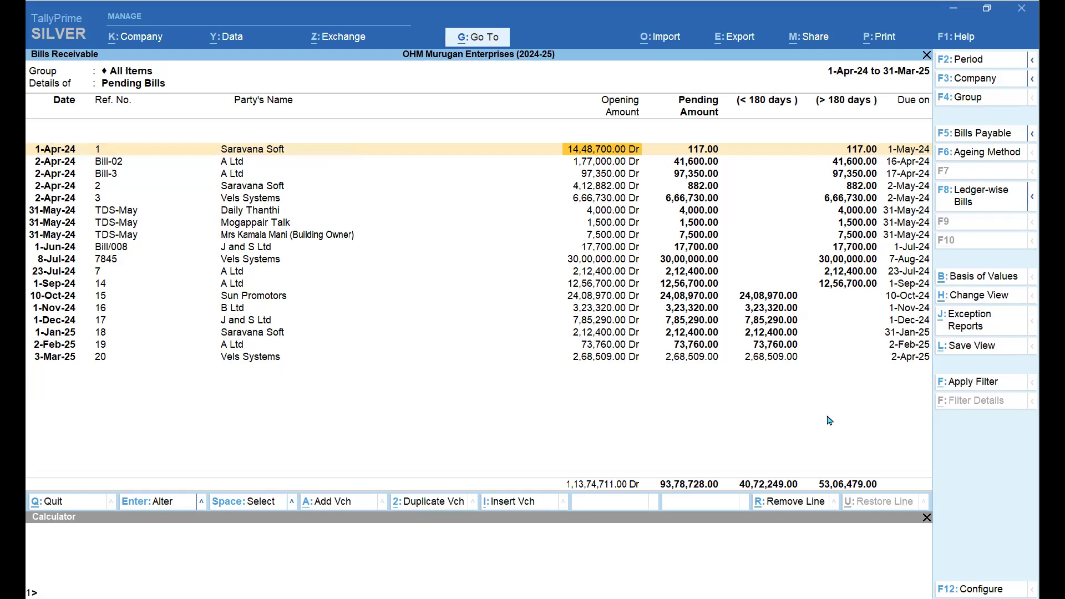
# Compare the first bill's pending and ageing columns, and select Saravana Soft's bills 1 and 2 in Bills Receivable
pyautogui.press('Right')
pyautogui.press('Right')
pyautogui.press('Right')
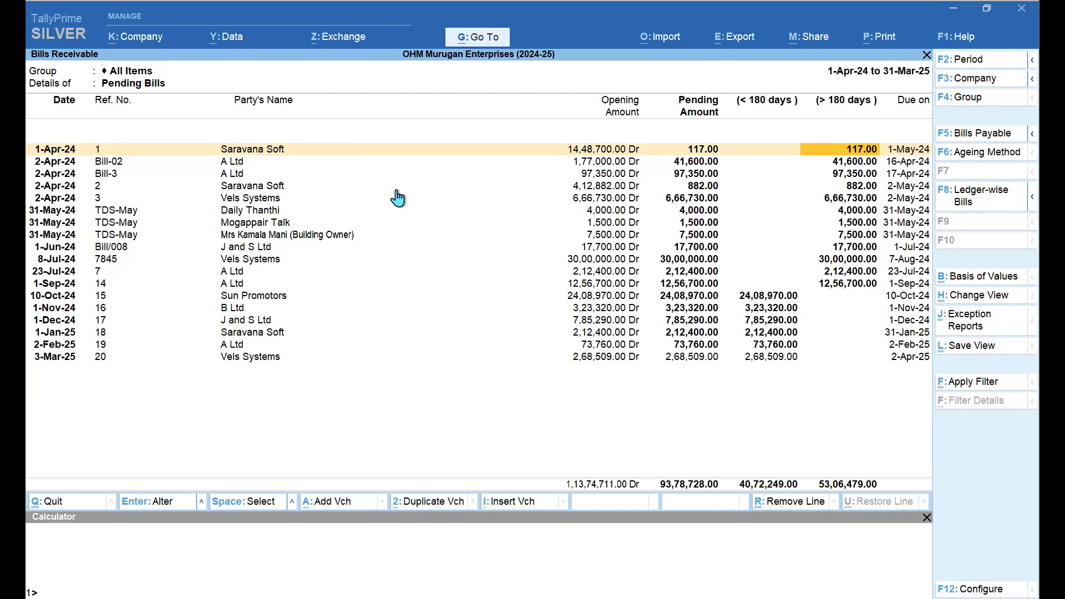
pyautogui.press('Left')
pyautogui.press('Left')
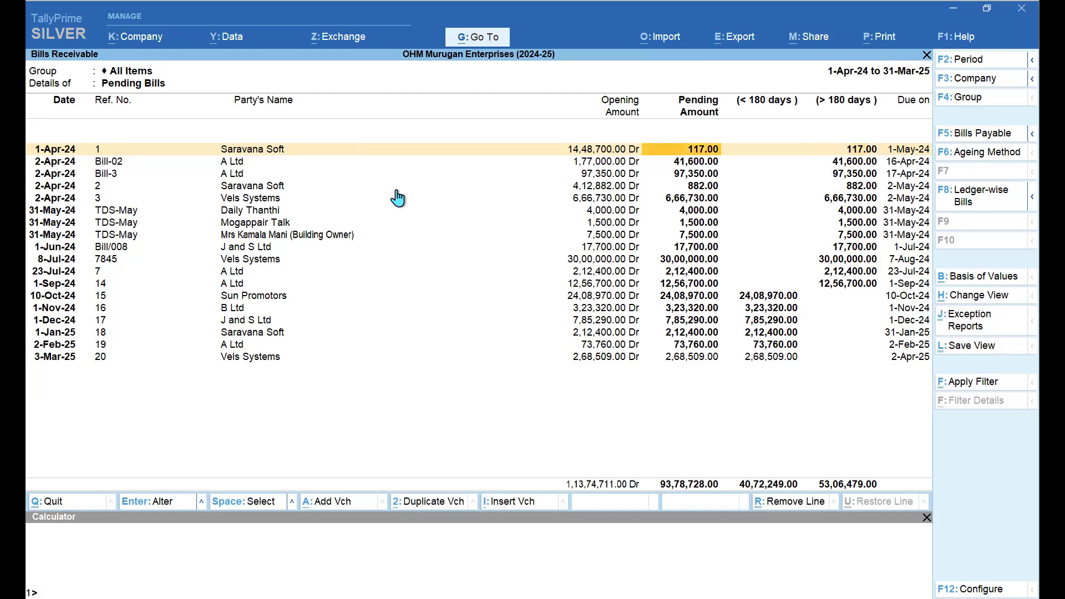
pyautogui.press('space')
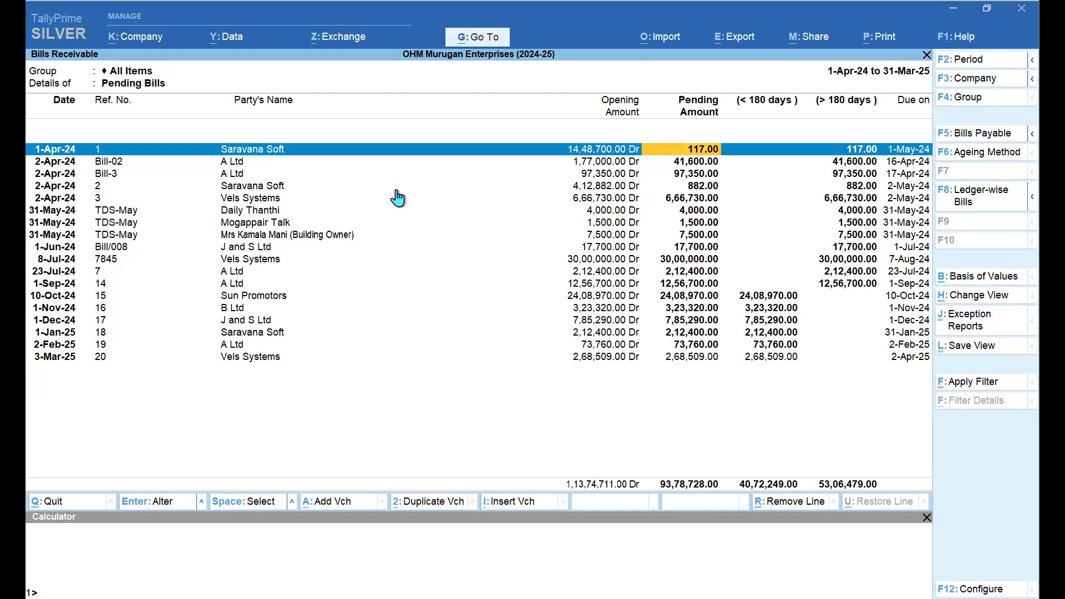
pyautogui.press('Down')
pyautogui.press('Down')
pyautogui.press('Down')
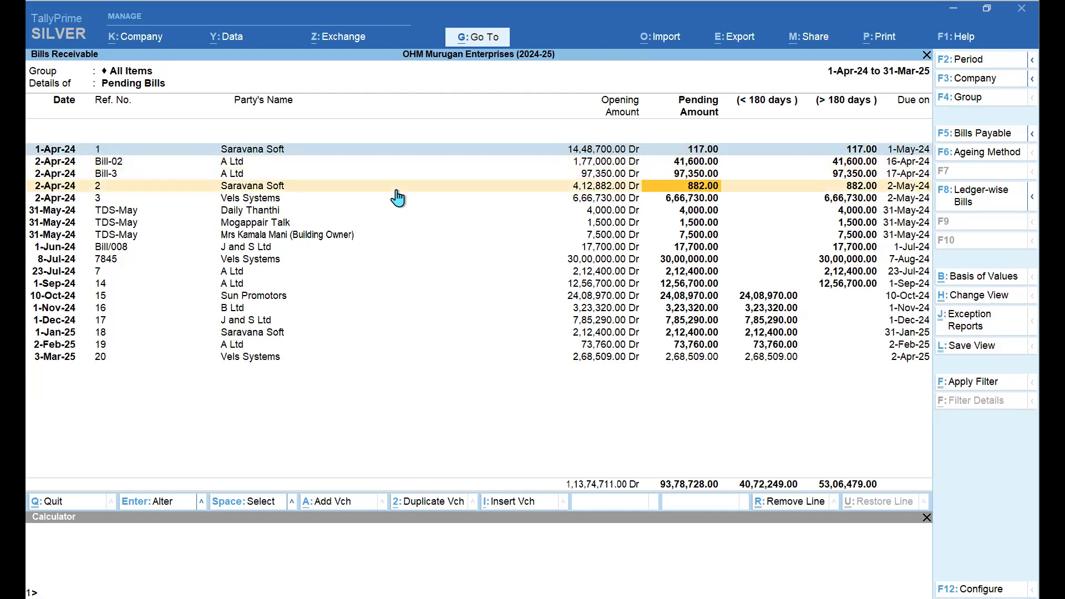
pyautogui.press('space')
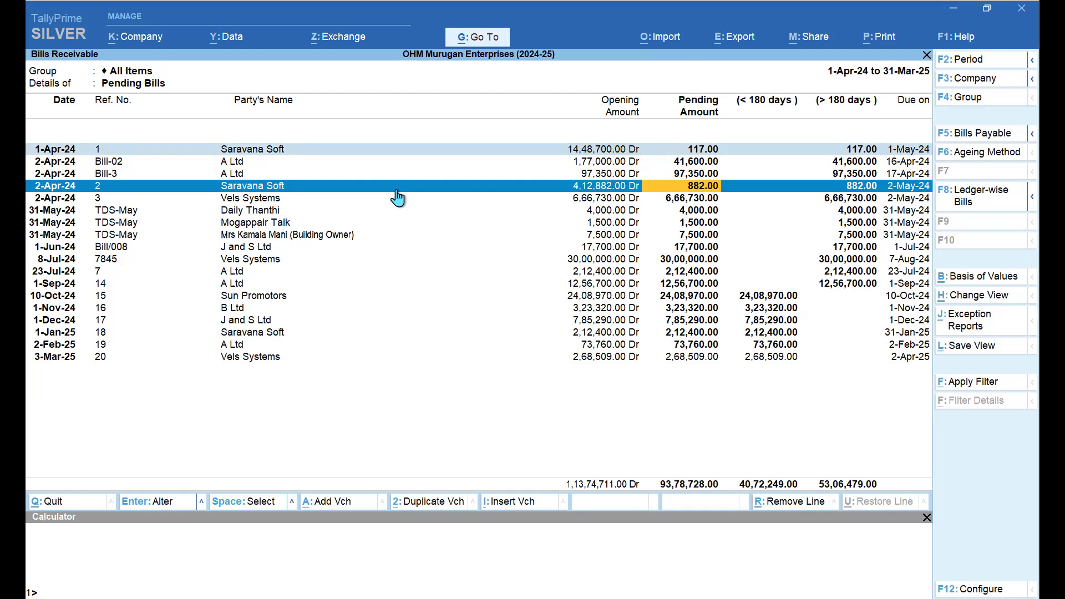
# Invert the selection and remove all the other lines, keeping only the two Saravana Soft bills in the report
pyautogui.press('Up')
pyautogui.press('Down')
pyautogui.press('ctrl')
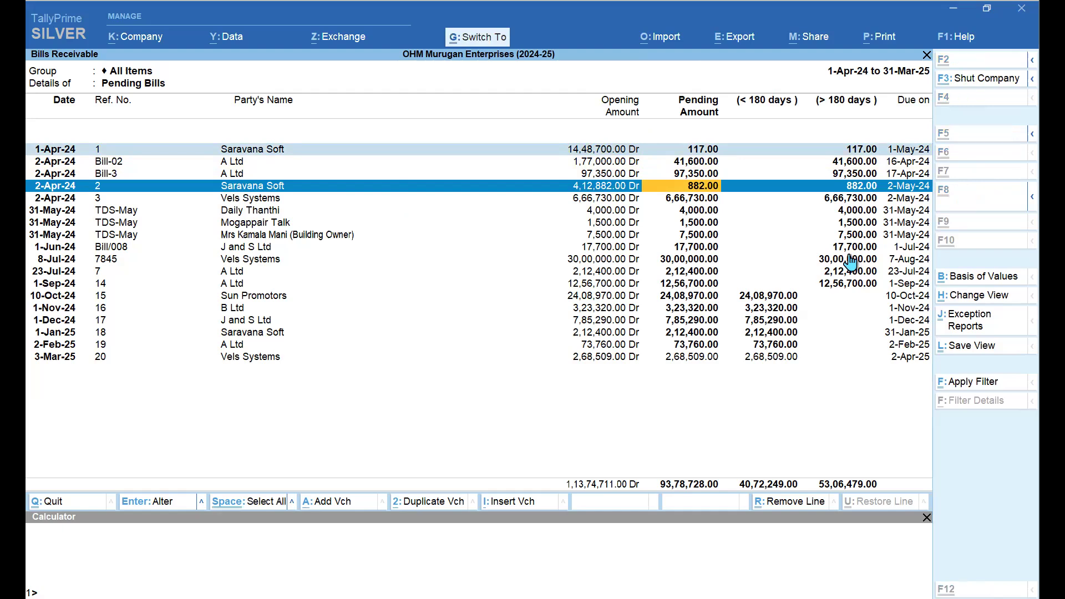
pyautogui.hotkey('ctrl', 'space')
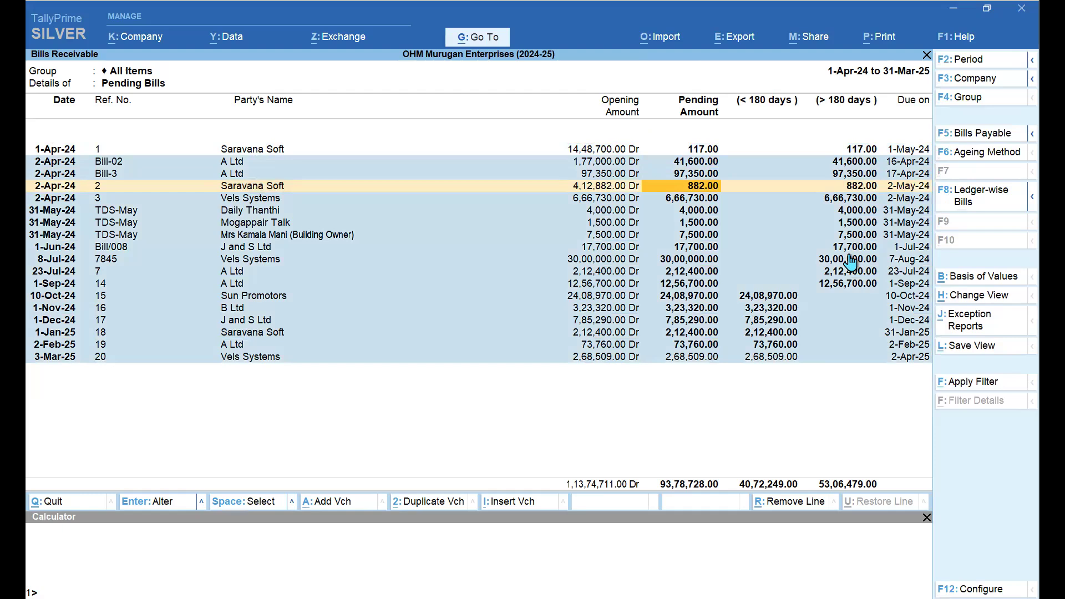
pyautogui.click(792, 503)
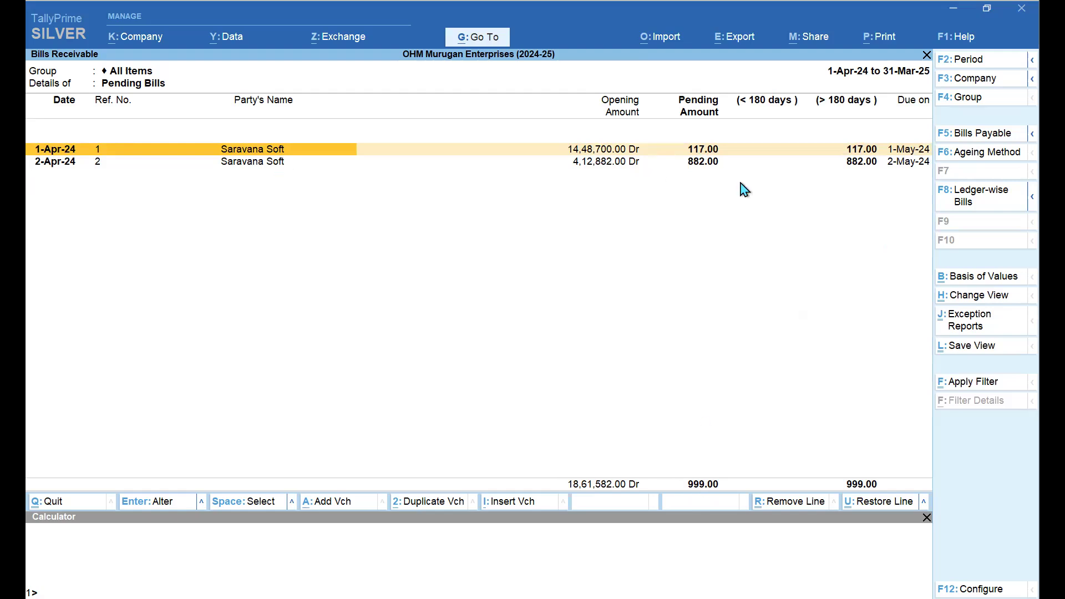
# Start a new journal voucher from the Bills Receivable report
pyautogui.click(485, 40)
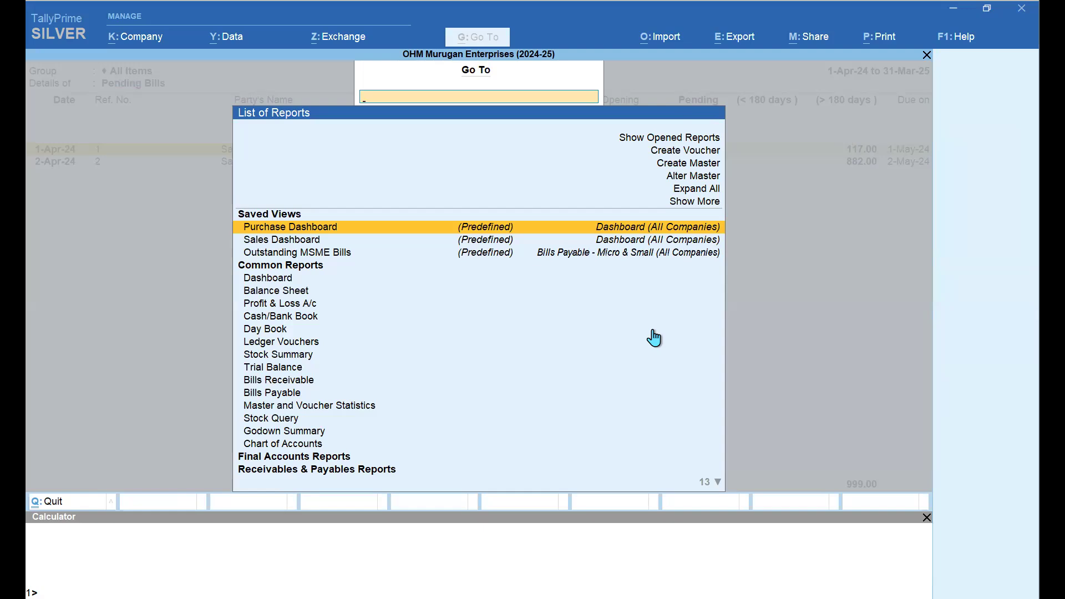
pyautogui.press('Up')
pyautogui.press('Up')
pyautogui.press('Up')
pyautogui.press('Up')
pyautogui.press('Up')
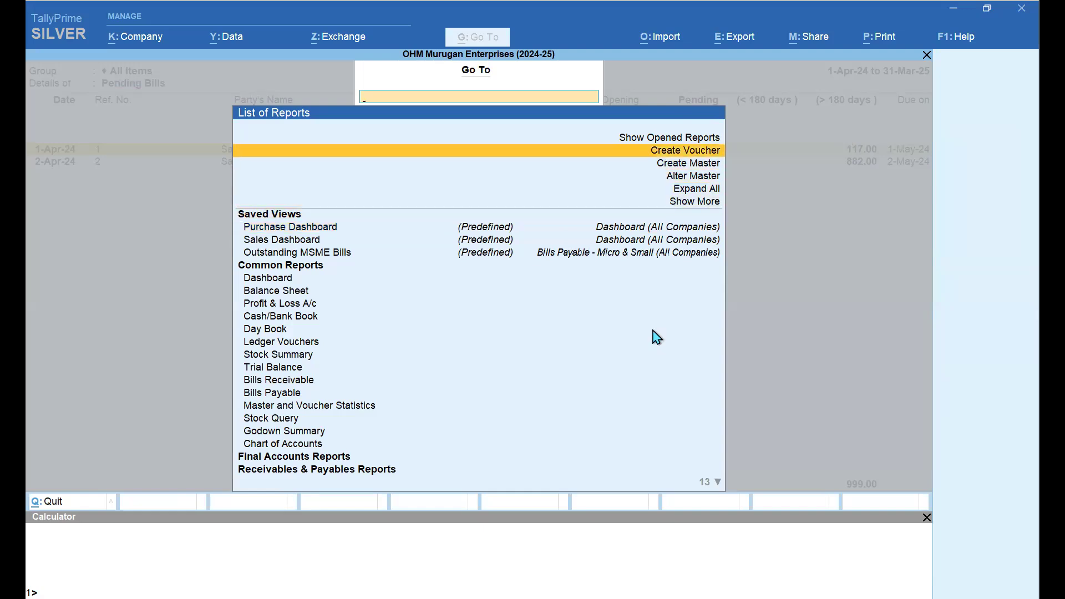
pyautogui.press('Return')
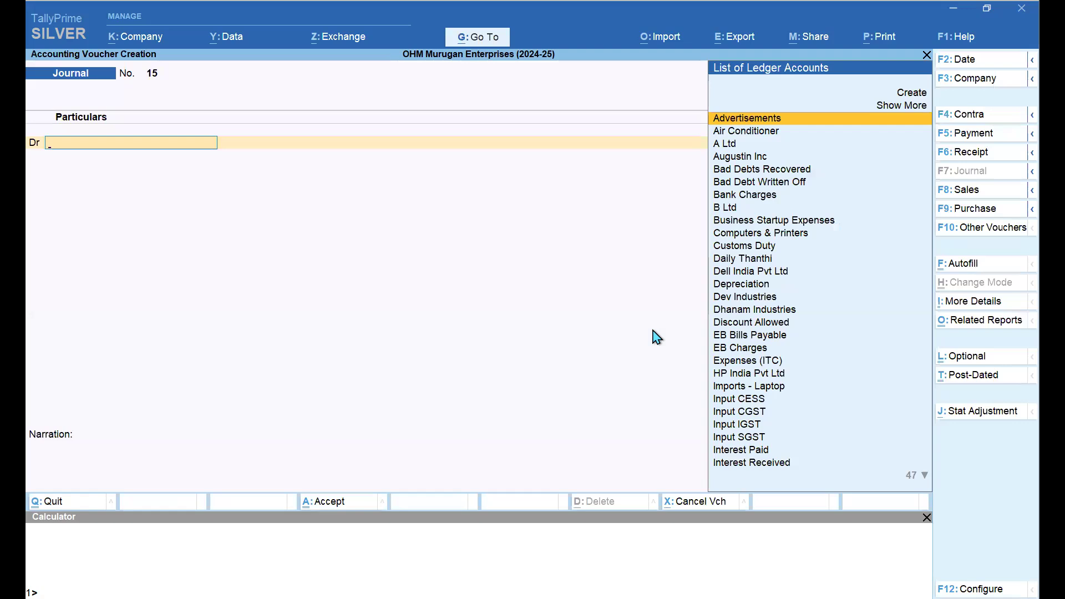
pyautogui.hotkey('alt', 'c')
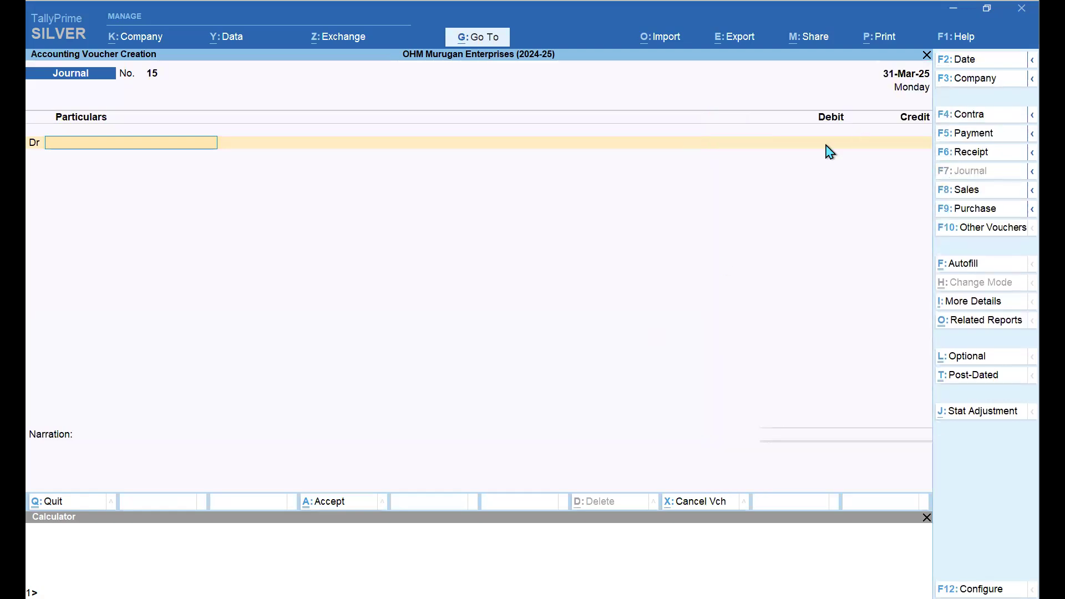
# Debit Discount Allowed with 999 and credit Saravana Soft with 999 in the journal voucher
pyautogui.write('De')
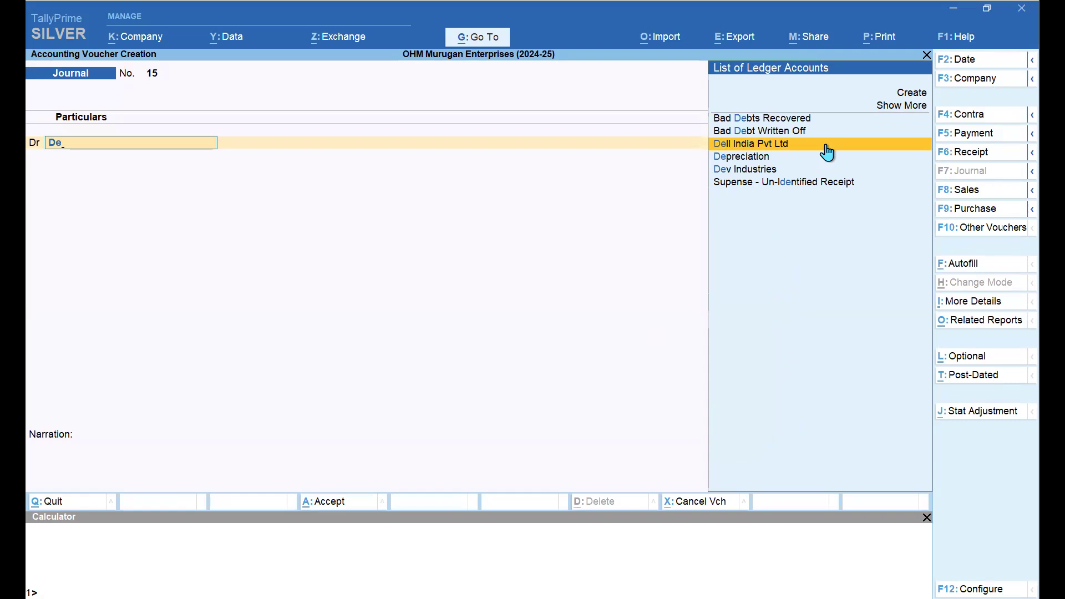
pyautogui.press('BackSpace')
pyautogui.write('isc')
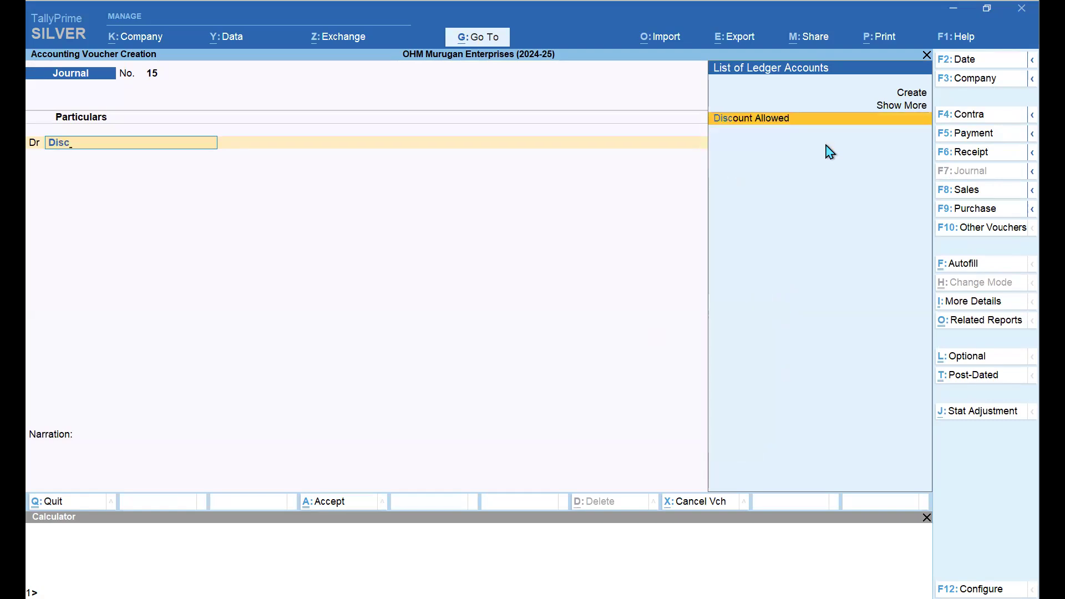
pyautogui.press('Return')
pyautogui.write('90000')
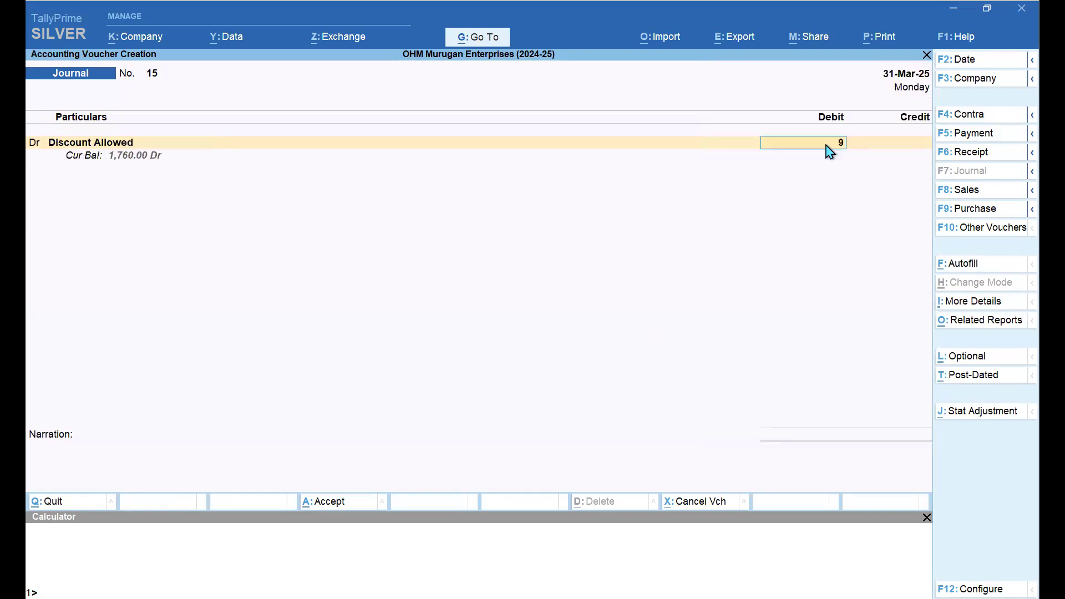
pyautogui.press('BackSpace')
pyautogui.press('BackSpace')
pyautogui.press('BackSpace')
pyautogui.press('BackSpace')
pyautogui.write('99')
pyautogui.press('Return')
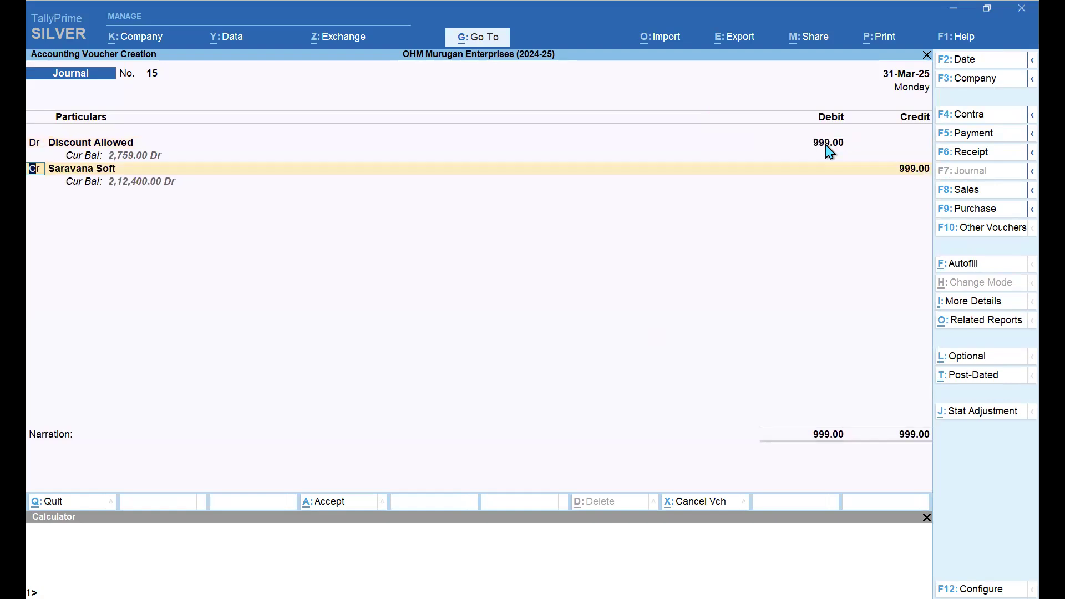
pyautogui.press('Return')
pyautogui.press('Return')
pyautogui.press('Return')
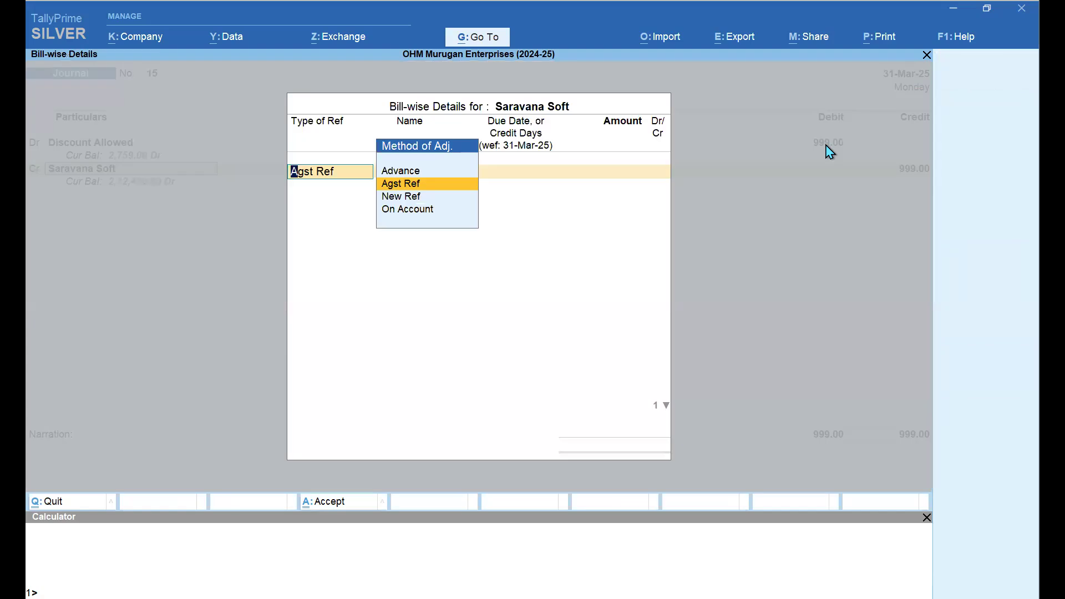
# Allocate Saravana Soft's credit against reference 1 for 117 and reference 2 for 882, and save the journal voucher without a narration
pyautogui.press('Return')
pyautogui.press('Return')
pyautogui.press('Return')
pyautogui.press('Return')
pyautogui.press('Down')
pyautogui.press('Down')
pyautogui.press('Return')
pyautogui.press('Down')
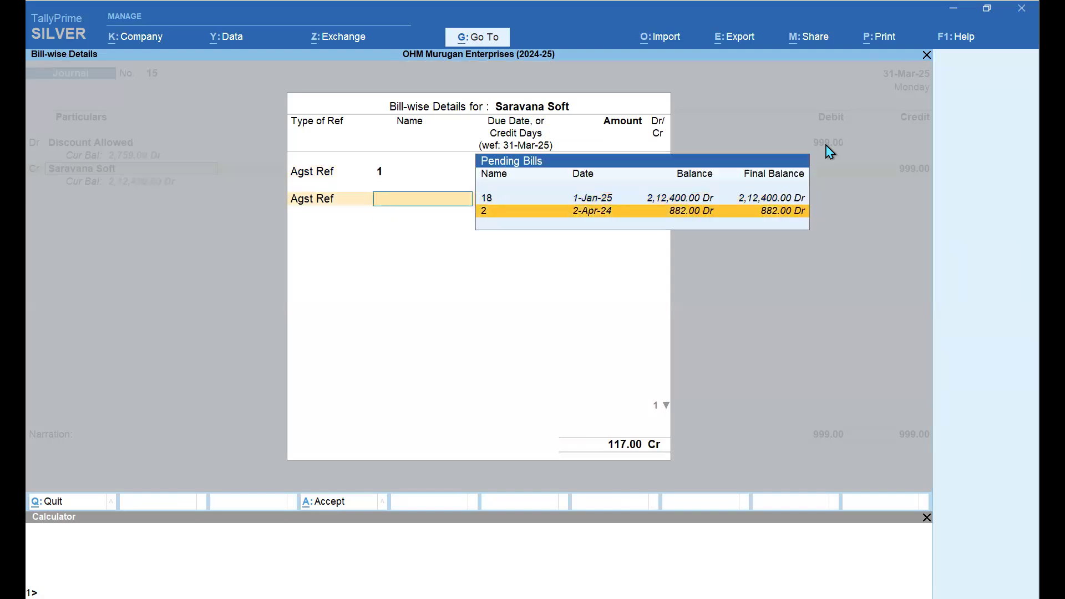
pyautogui.press('Return')
pyautogui.press('Return')
pyautogui.press('Return')
pyautogui.press('Return')
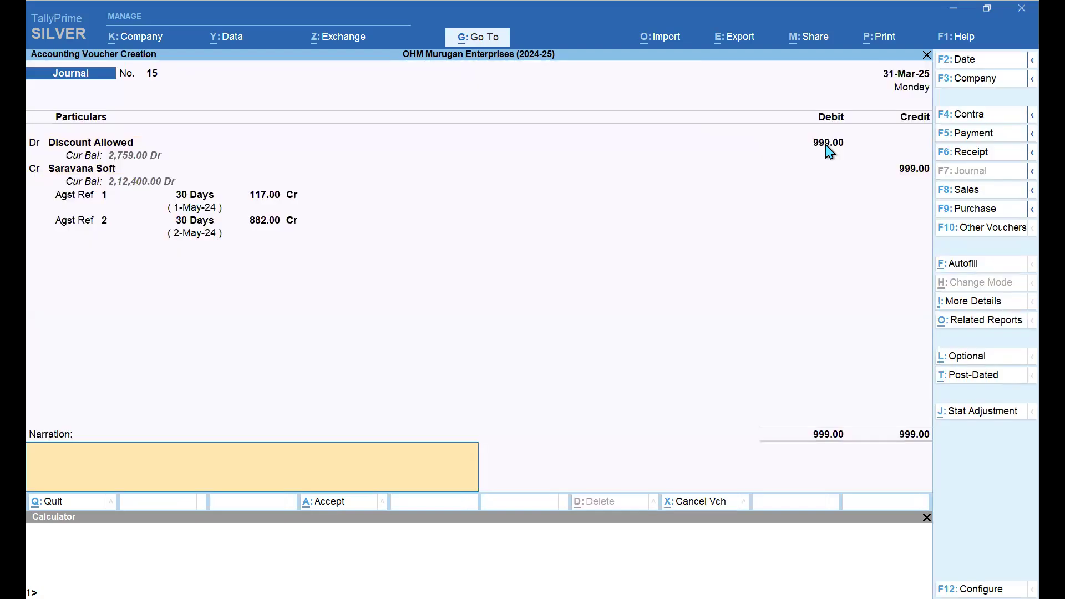
pyautogui.press('Return')
pyautogui.press('Return')
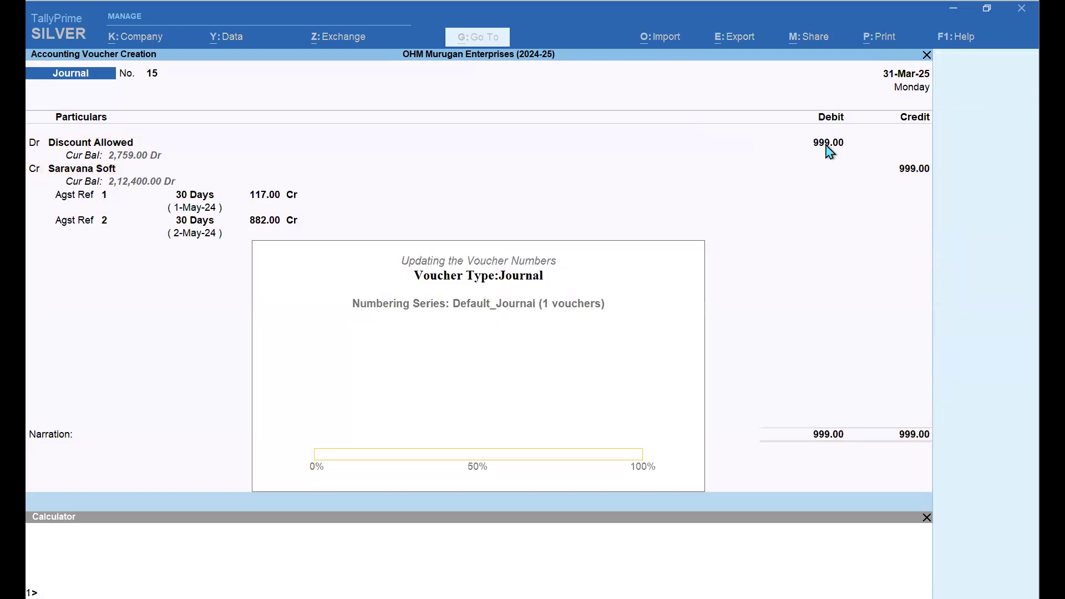
# Return to the Balance Sheet and examine the closing balances in the Sundry Debtors group summary
pyautogui.press('Escape')
pyautogui.press('Return')
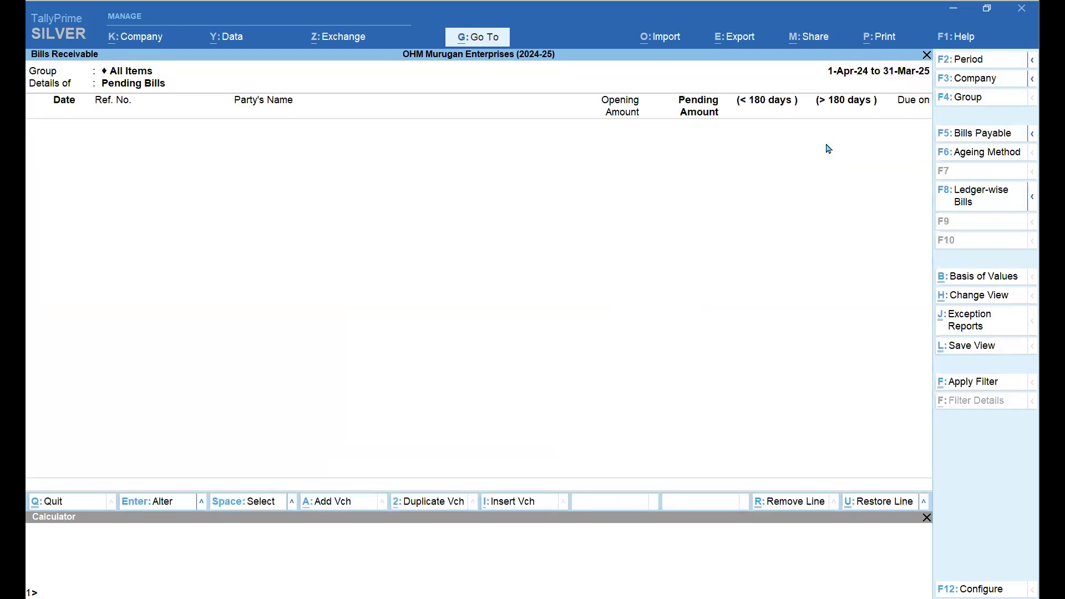
pyautogui.press('Escape')
pyautogui.press('Down')
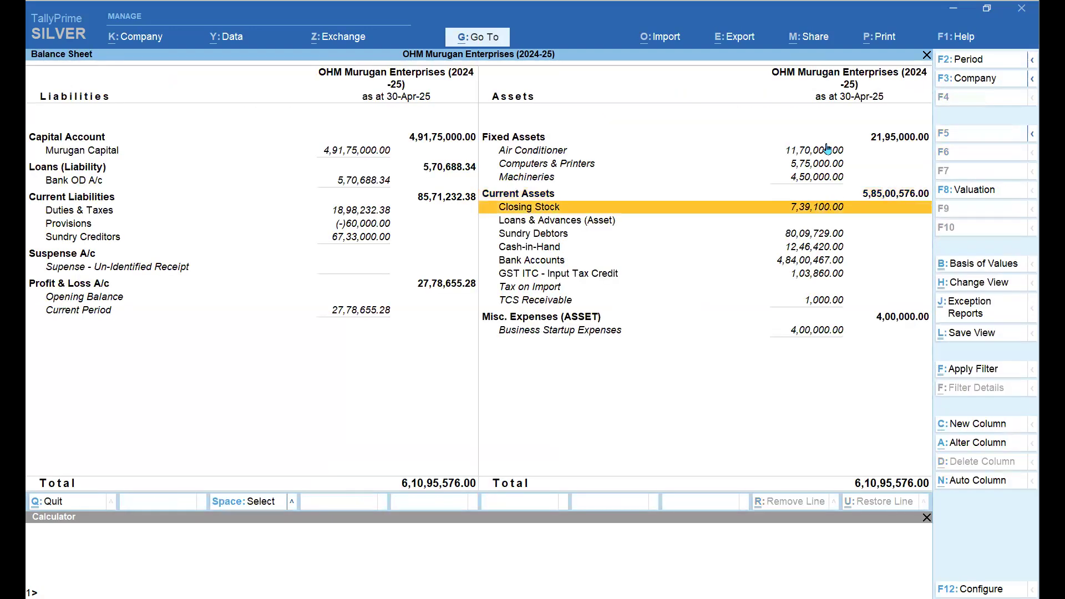
pyautogui.press('Down')
pyautogui.press('Down')
pyautogui.press('Return')
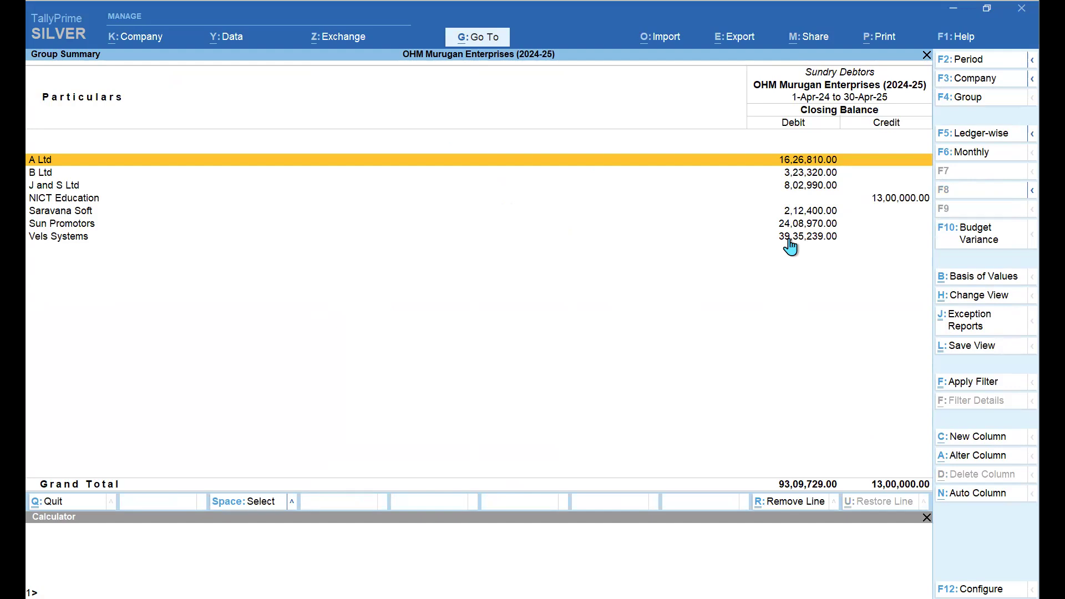
pyautogui.press('Escape')
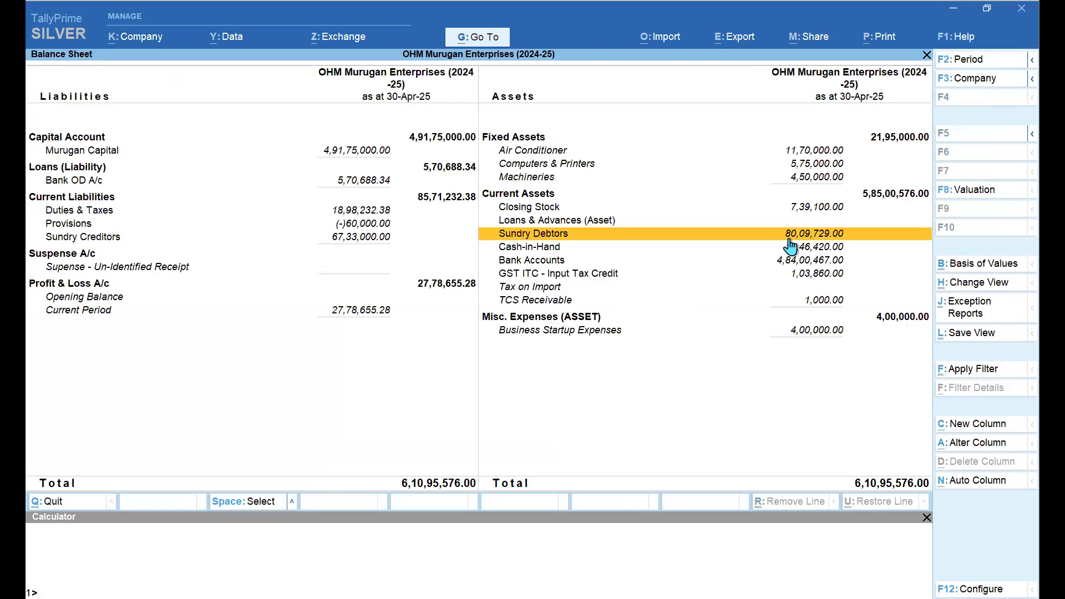
# Open Cash-in-Hand from the Balance Sheet and review the Cash ledger's monthly summary
pyautogui.press('Down')
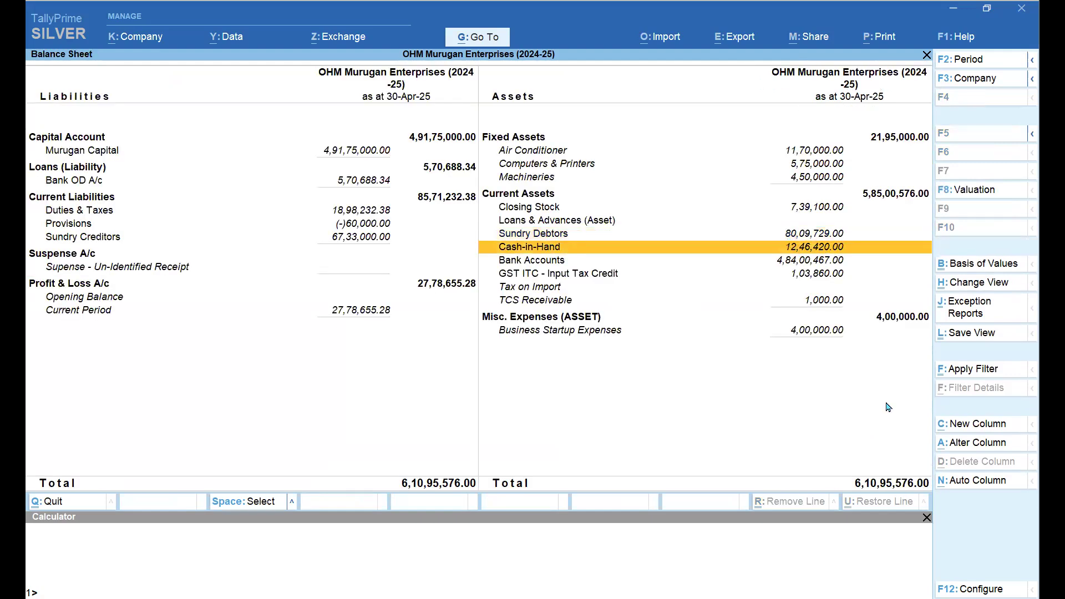
pyautogui.press('Return')
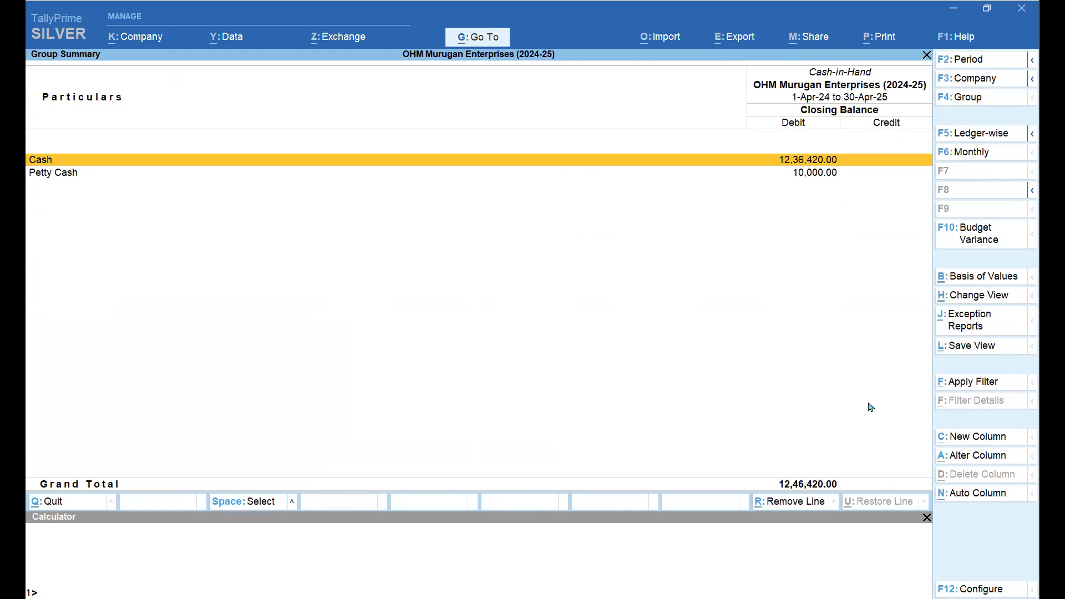
pyautogui.press('Return')
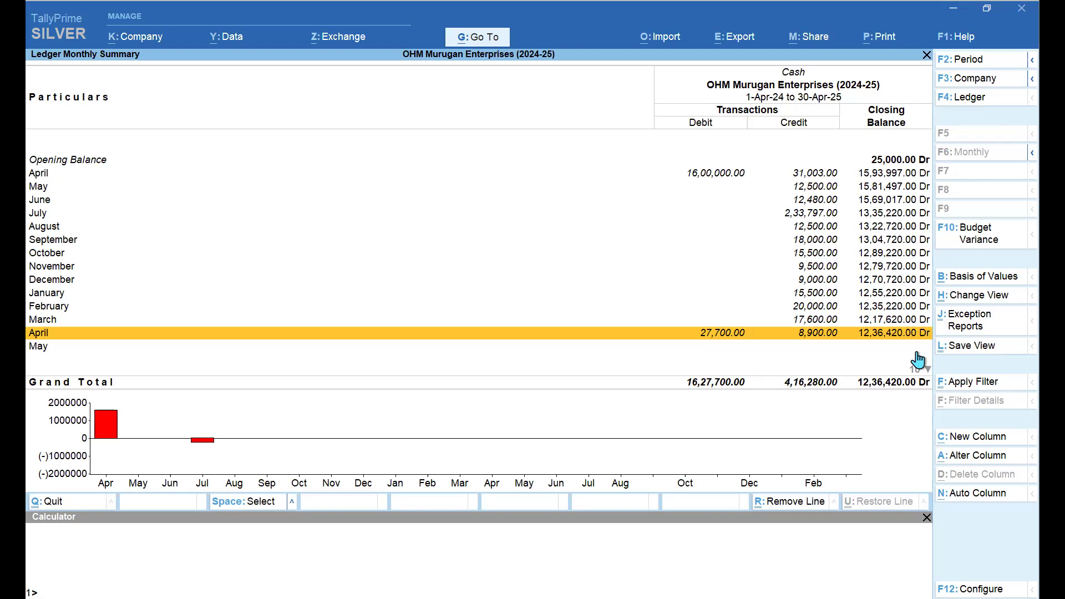
pyautogui.press('Escape')
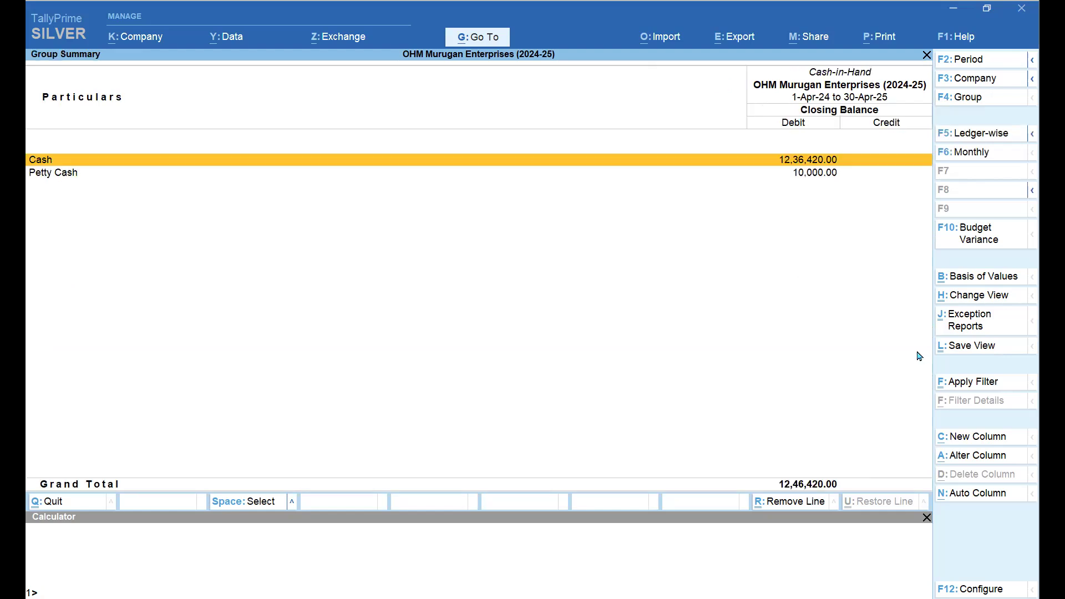
# Review the Petty Cash ledger's monthly summary and vouchers, and return to the Cash-in-Hand group summary
pyautogui.press('Down')
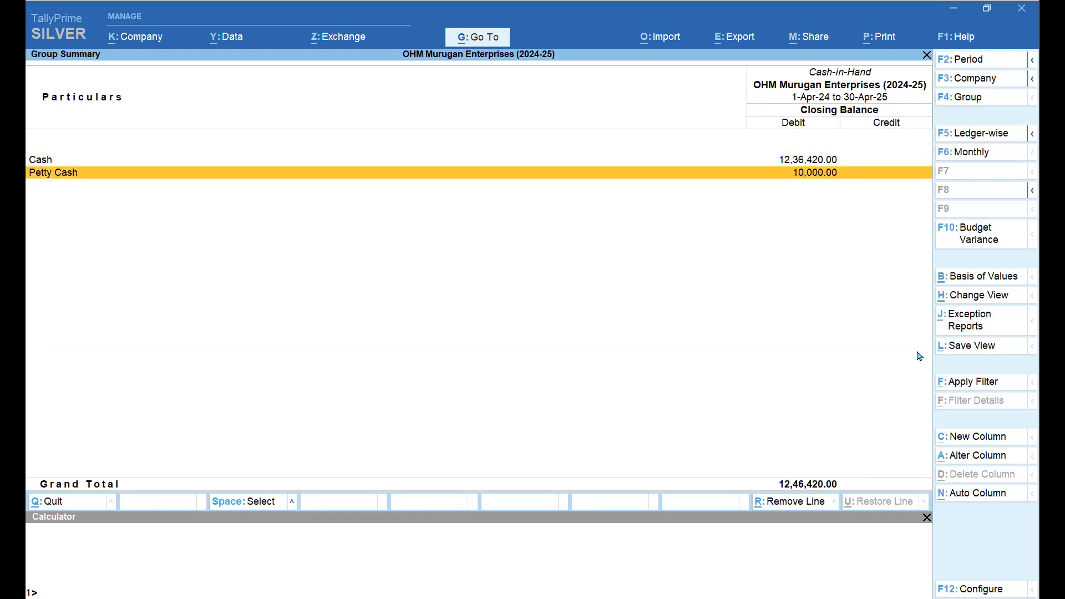
pyautogui.press('Return')
pyautogui.press('Up')
pyautogui.press('Up')
pyautogui.press('Up')
pyautogui.press('Up')
pyautogui.press('Up')
pyautogui.press('Up')
pyautogui.press('Up')
pyautogui.press('Up')
pyautogui.press('Up')
pyautogui.press('Up')
pyautogui.press('Up')
pyautogui.press('Up')
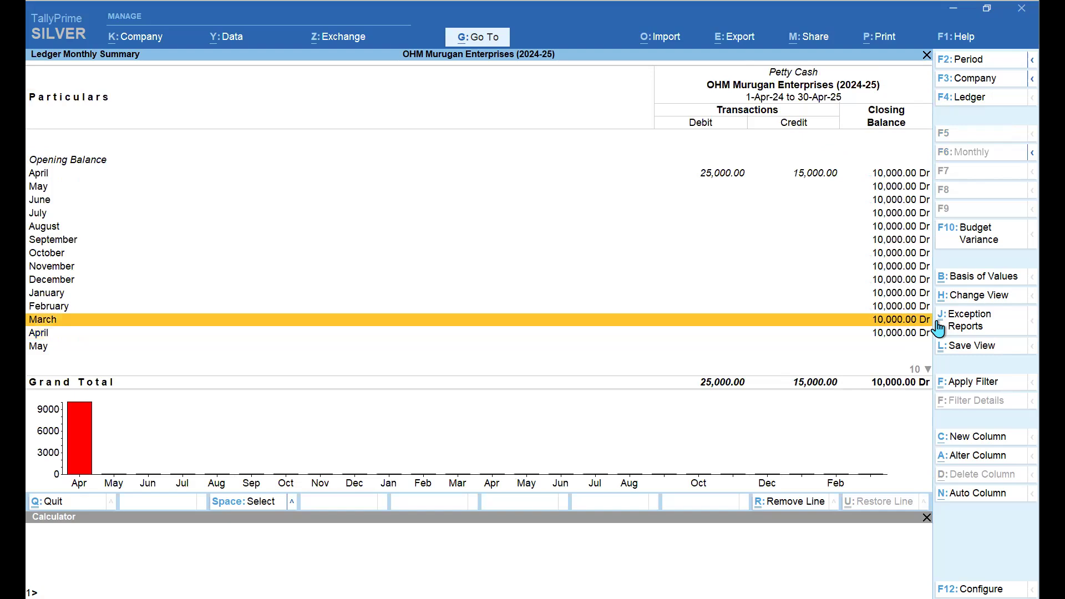
pyautogui.press('Return')
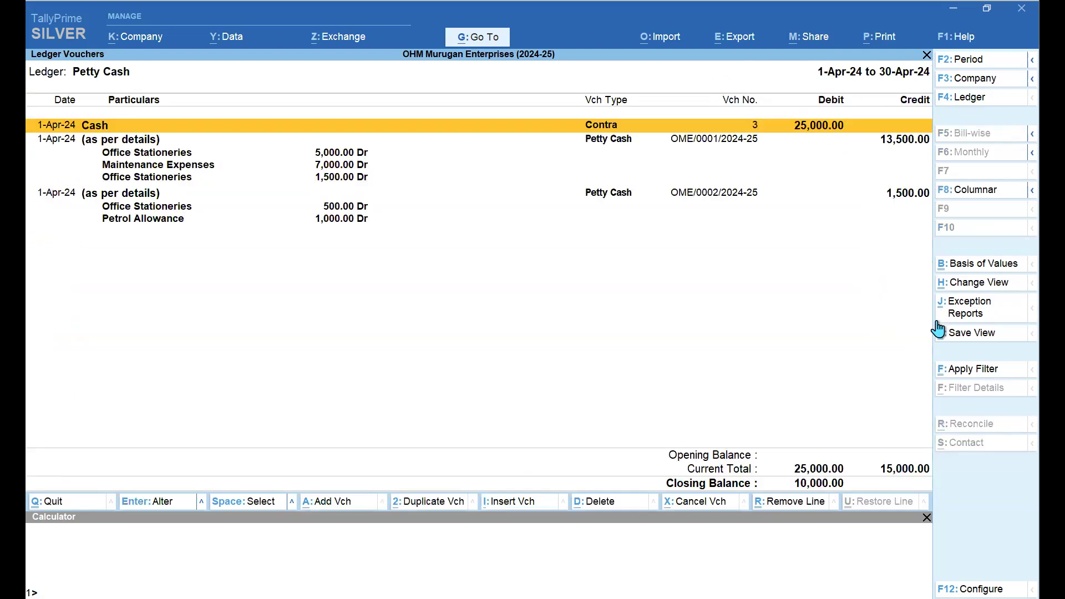
pyautogui.press('Escape')
pyautogui.press('Escape')
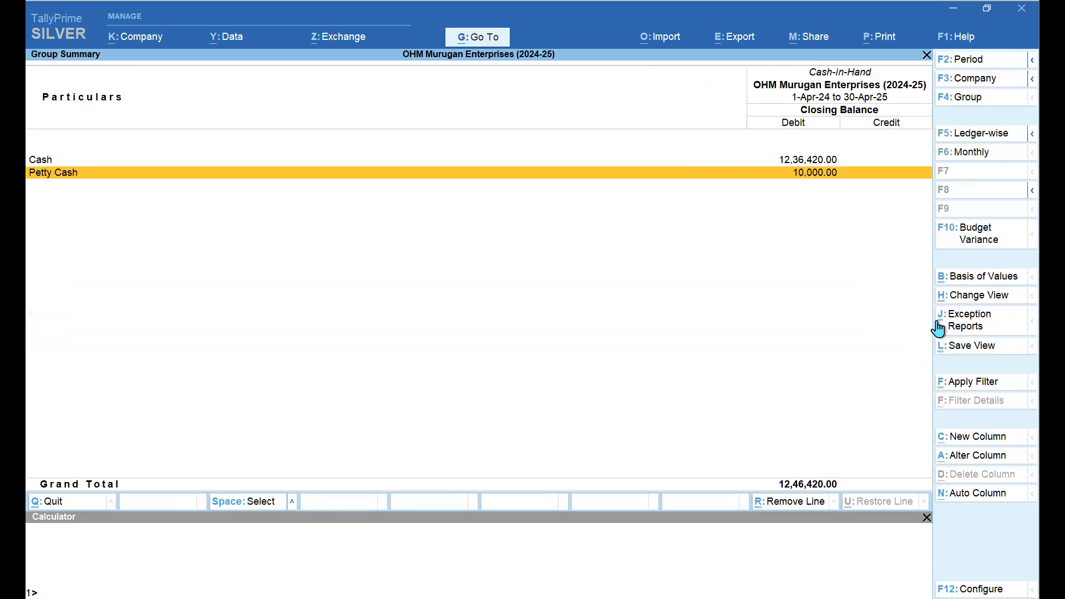
# Open the Bank Accounts group from the Balance Sheet and view the ICICI Bank ledger vouchers
pyautogui.press('Escape')
pyautogui.press('Down')
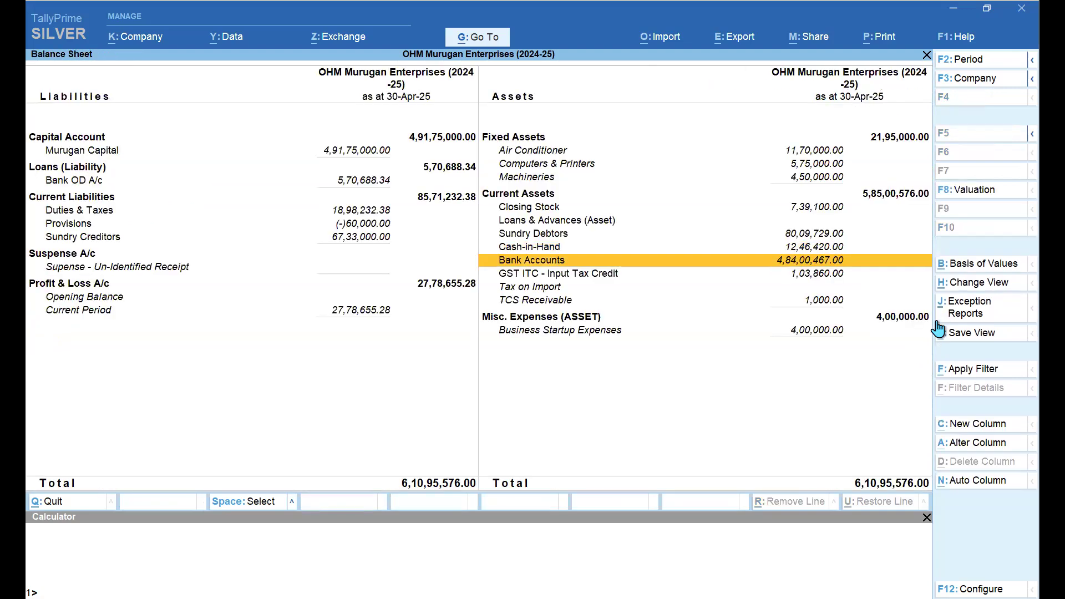
pyautogui.press('Return')
pyautogui.press('Return')
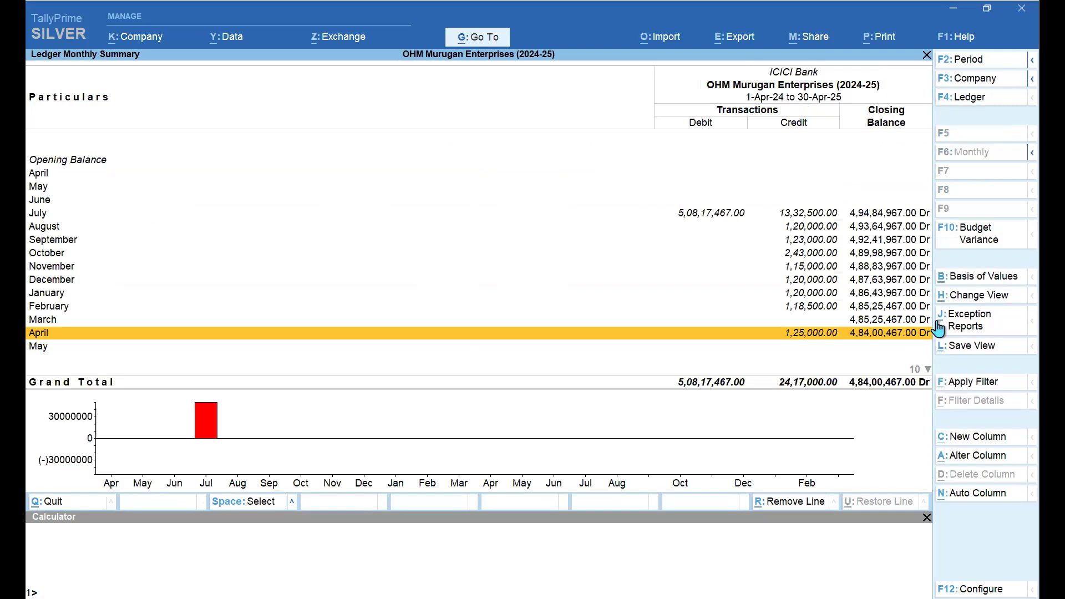
pyautogui.press('Return')
pyautogui.press('F2')
pyautogui.press('BackSpace')
pyautogui.press('Return')
pyautogui.press('BackSpace')
pyautogui.press('Return')
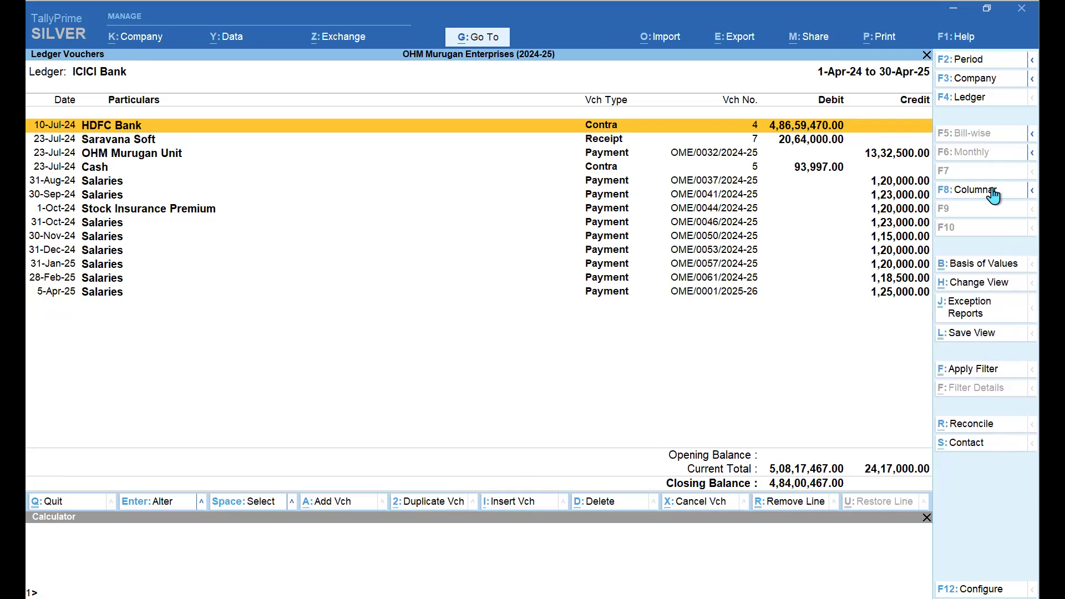
# Open the bank reconciliation view for the ICICI Bank ledger and return to the Balance Sheet
pyautogui.click(971, 425)
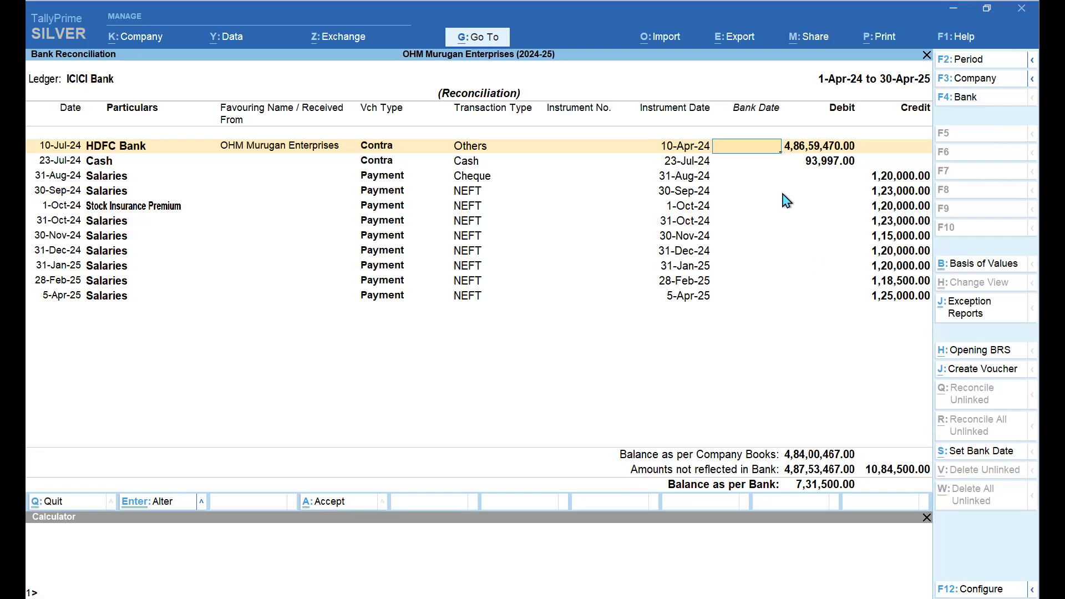
pyautogui.press('Escape')
pyautogui.press('Escape')
pyautogui.press('Escape')
pyautogui.press('Escape')
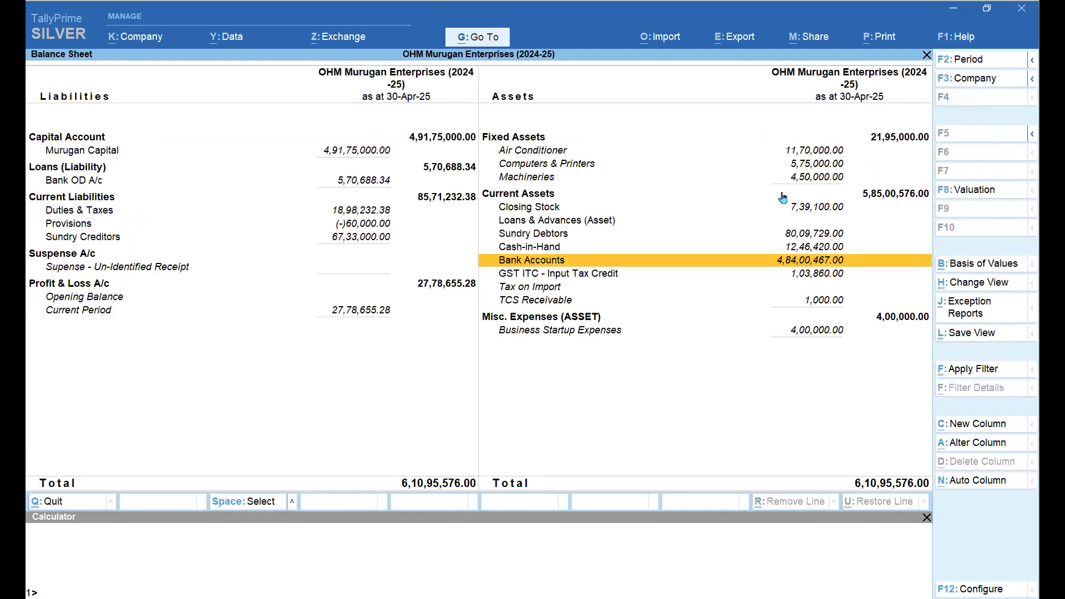
# Examine the Balance Sheet's remaining asset lines below Bank Accounts, through to Business Startup Expenses
pyautogui.press('Down')
pyautogui.press('Down')
pyautogui.press('Down')
pyautogui.press('Down')
pyautogui.press('Down')
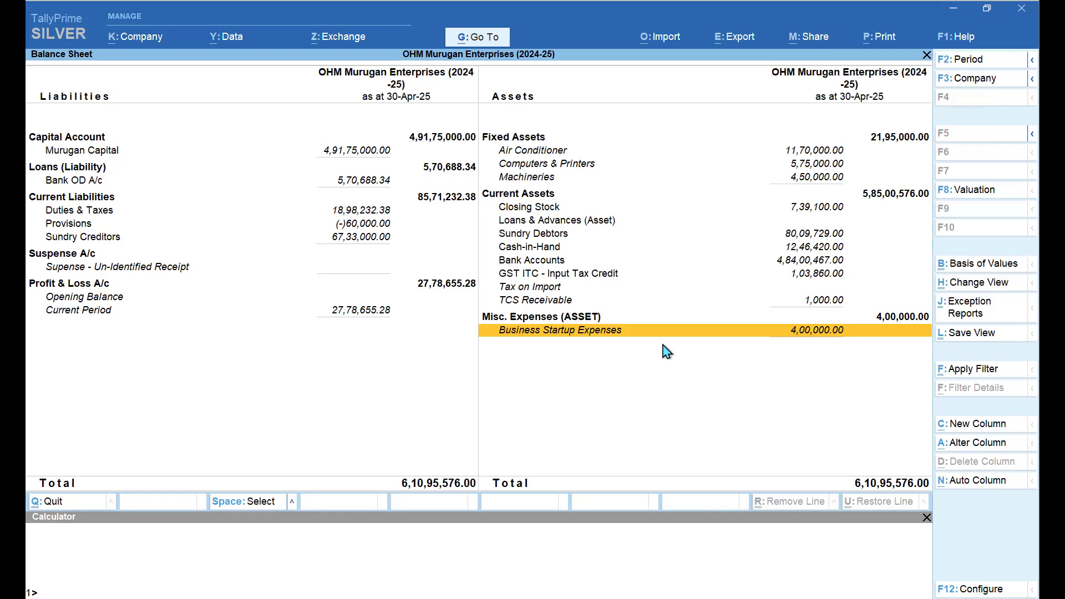
# Go back over the fixed and current asset lines of the Balance Sheet, ending on Business Startup Expenses
pyautogui.press('Up')
pyautogui.press('Up')
pyautogui.press('Up')
pyautogui.press('Up')
pyautogui.press('Up')
pyautogui.press('Up')
pyautogui.press('Up')
pyautogui.press('Up')
pyautogui.press('Up')
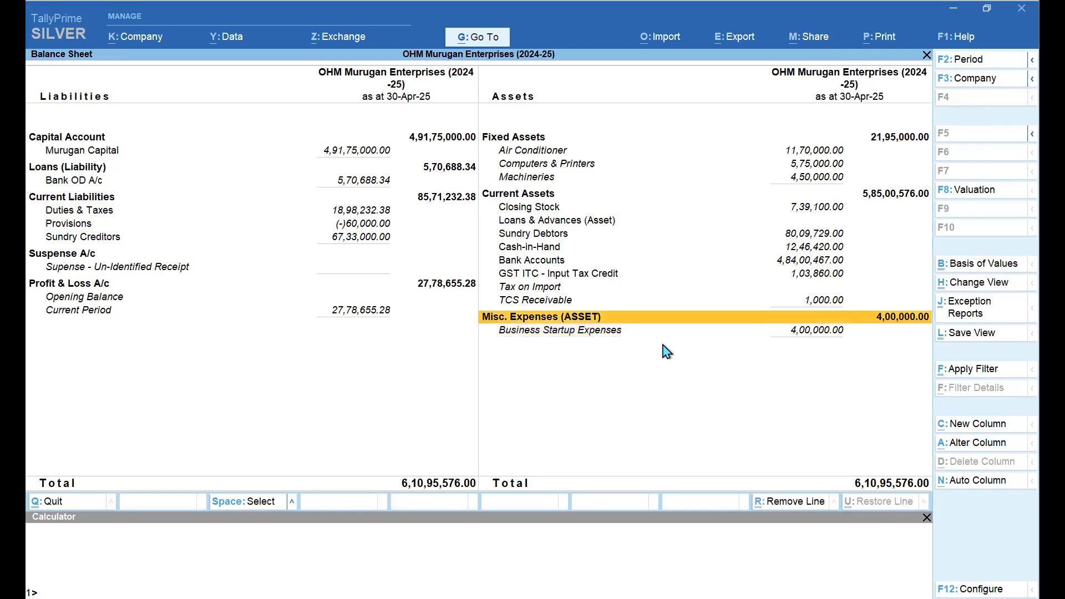
pyautogui.press('Up')
pyautogui.press('Up')
pyautogui.press('Up')
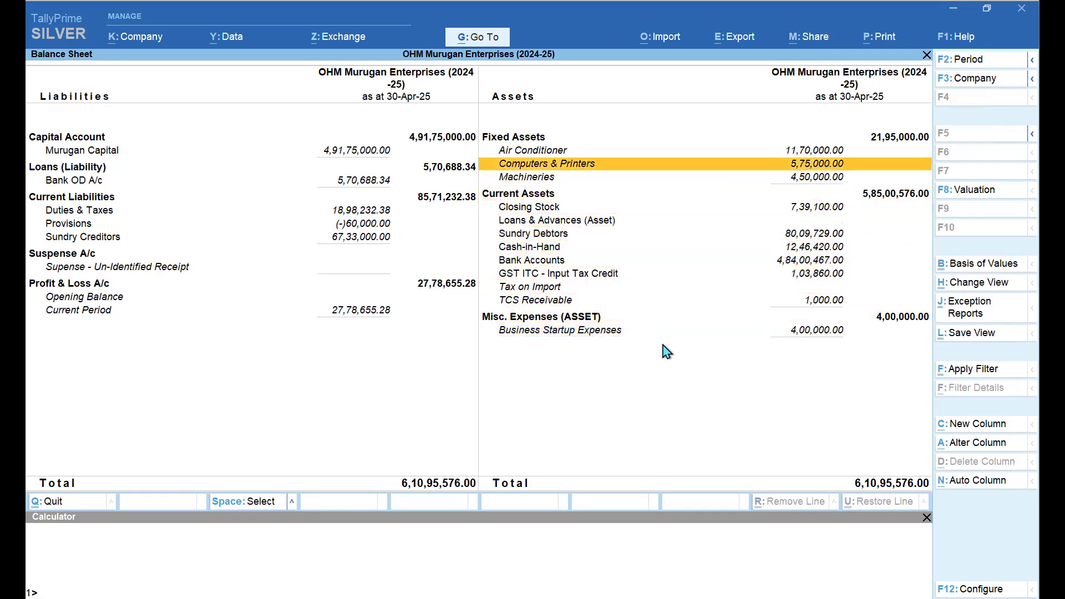
pyautogui.press('Up')
pyautogui.press('Down')
pyautogui.press('Down')
pyautogui.press('Down')
pyautogui.press('Down')
pyautogui.press('Down')
pyautogui.press('Down')
pyautogui.press('Down')
pyautogui.press('Down')
pyautogui.press('Down')
pyautogui.press('Down')
pyautogui.press('Down')
pyautogui.press('Down')
pyautogui.press('Down')
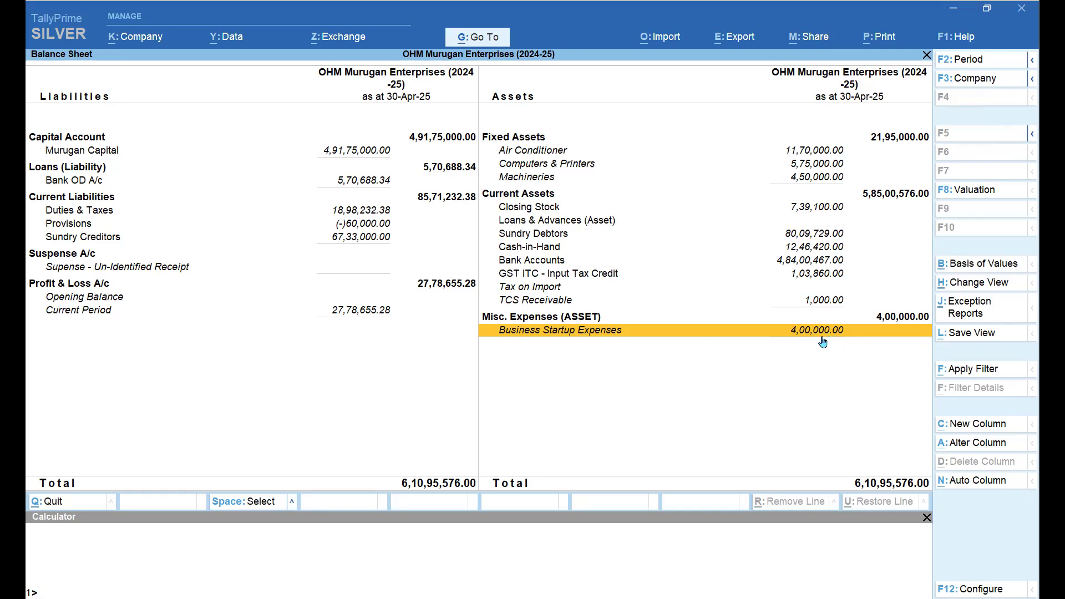
# Create a ledger named Preliminary Expenses W/off under Indirect Expenses and return to the Balance Sheet
pyautogui.click(455, 40)
pyautogui.press('Up')
pyautogui.press('Up')
pyautogui.press('Up')
pyautogui.press('Up')
pyautogui.press('Up')
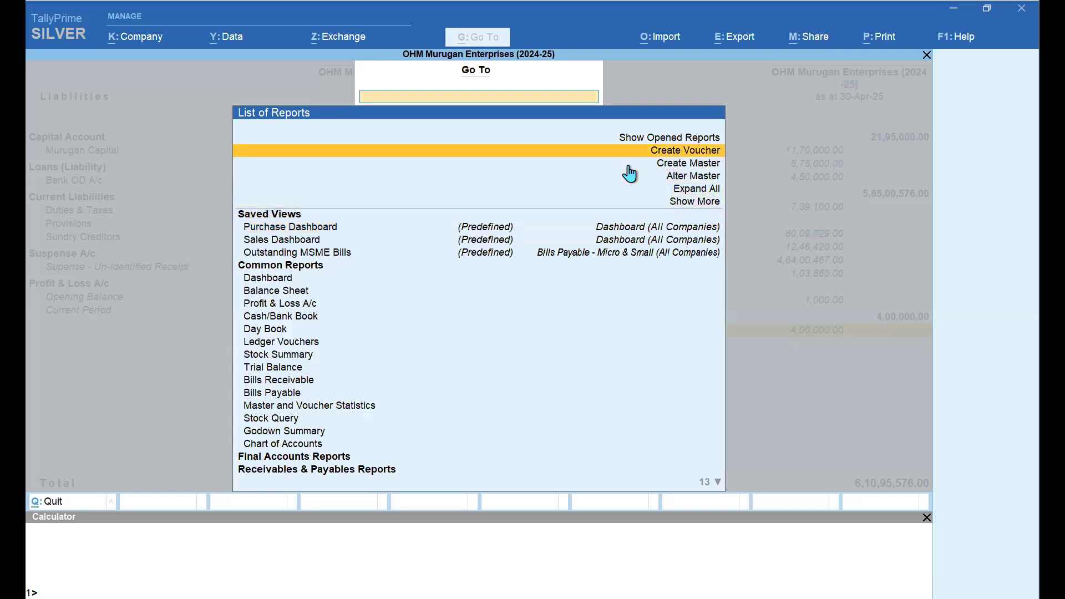
pyautogui.click(629, 165)
pyautogui.press('Down')
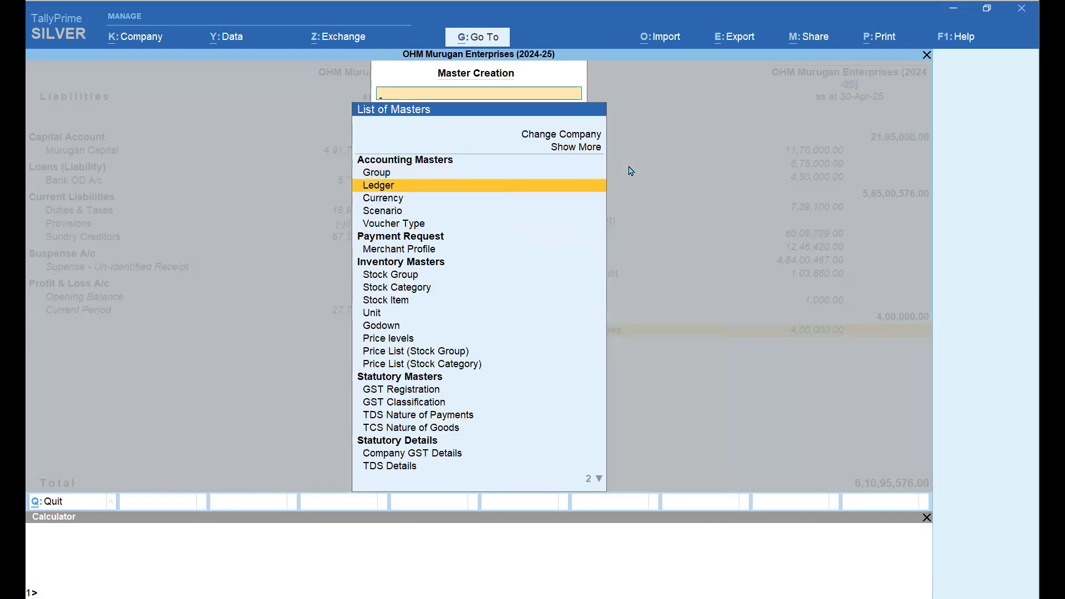
pyautogui.press('Return')
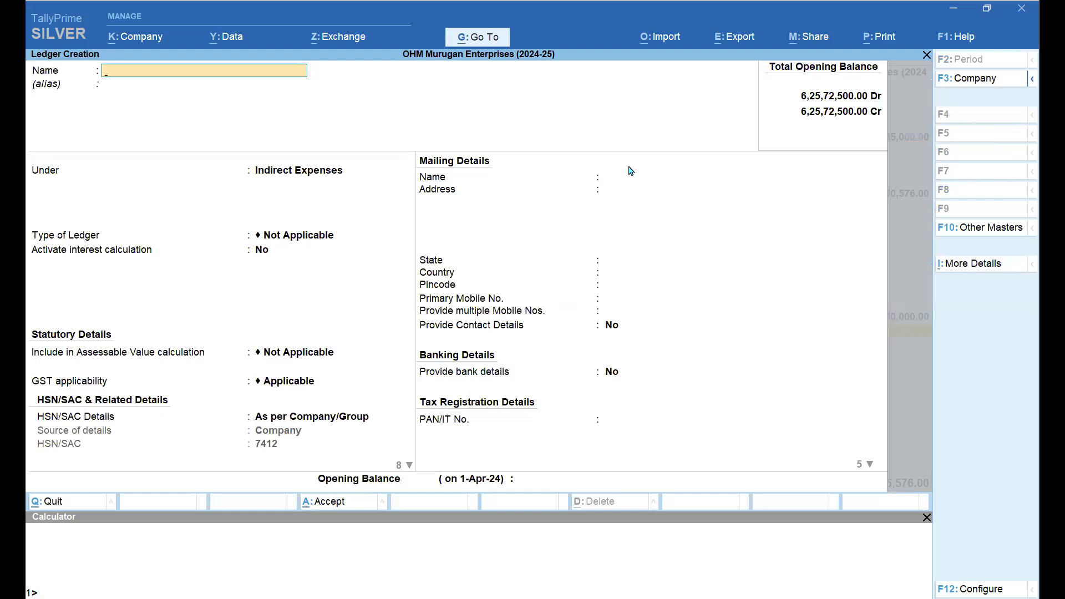
pyautogui.write('Preliminary Expenses')
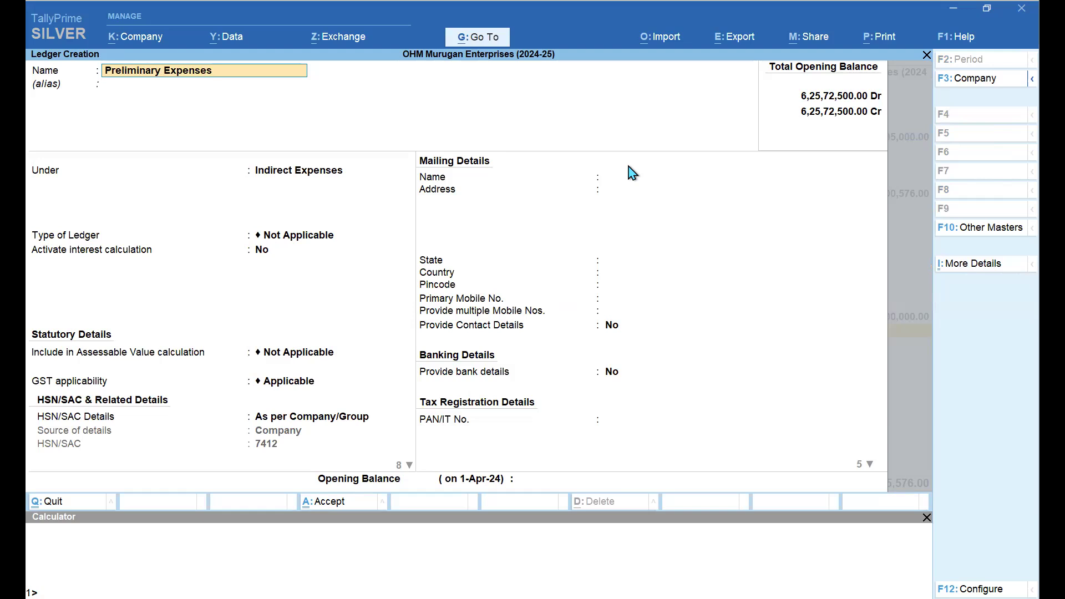
pyautogui.write(' w/off')
pyautogui.press('Return')
pyautogui.press('Return')
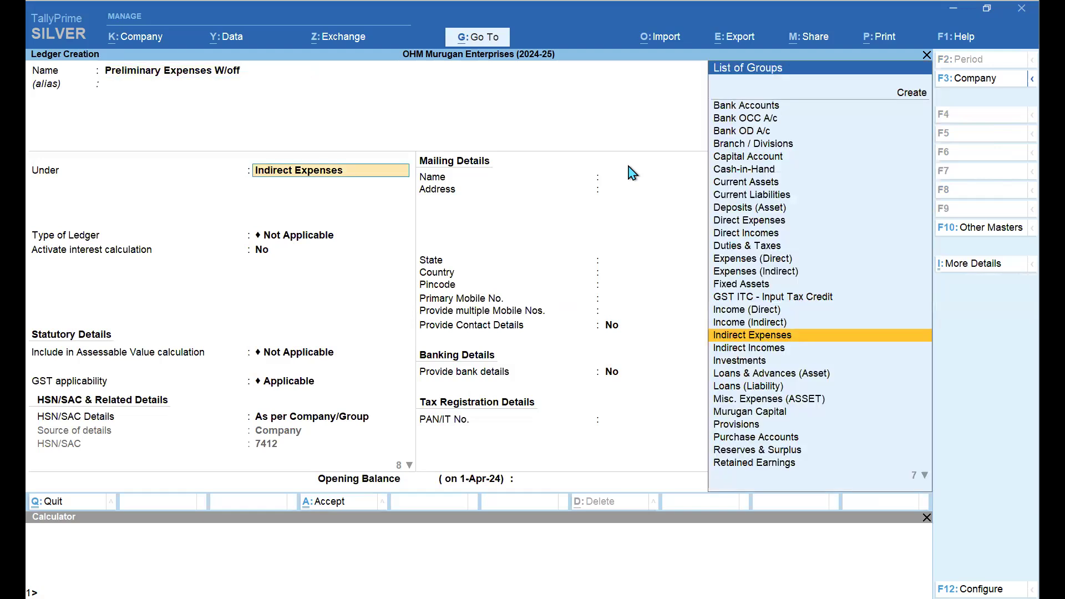
pyautogui.press('Return')
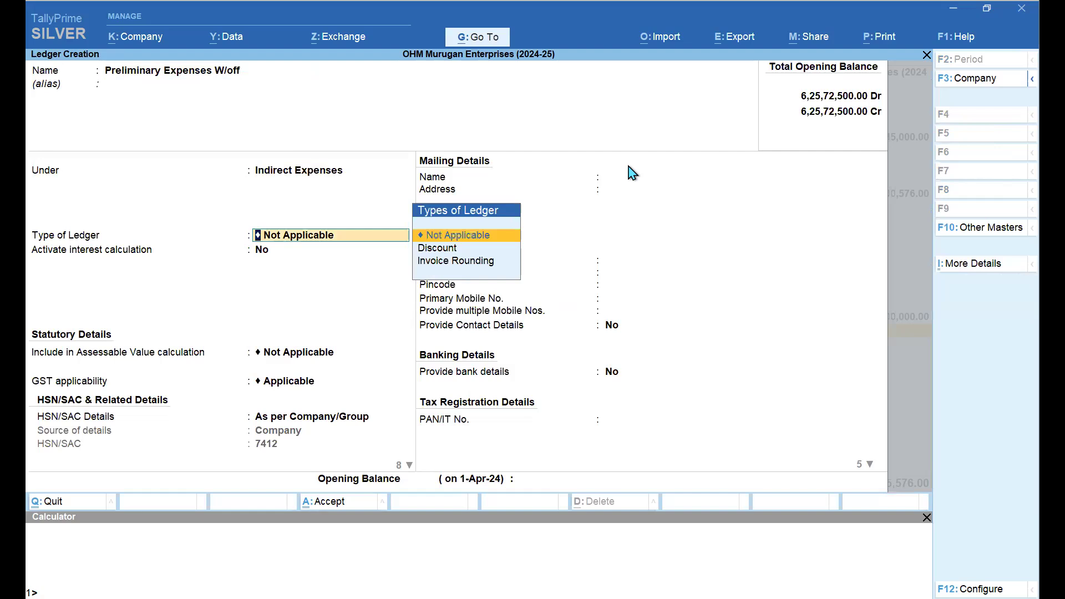
pyautogui.press('ctrl')
pyautogui.hotkey('ctrl', 'a')
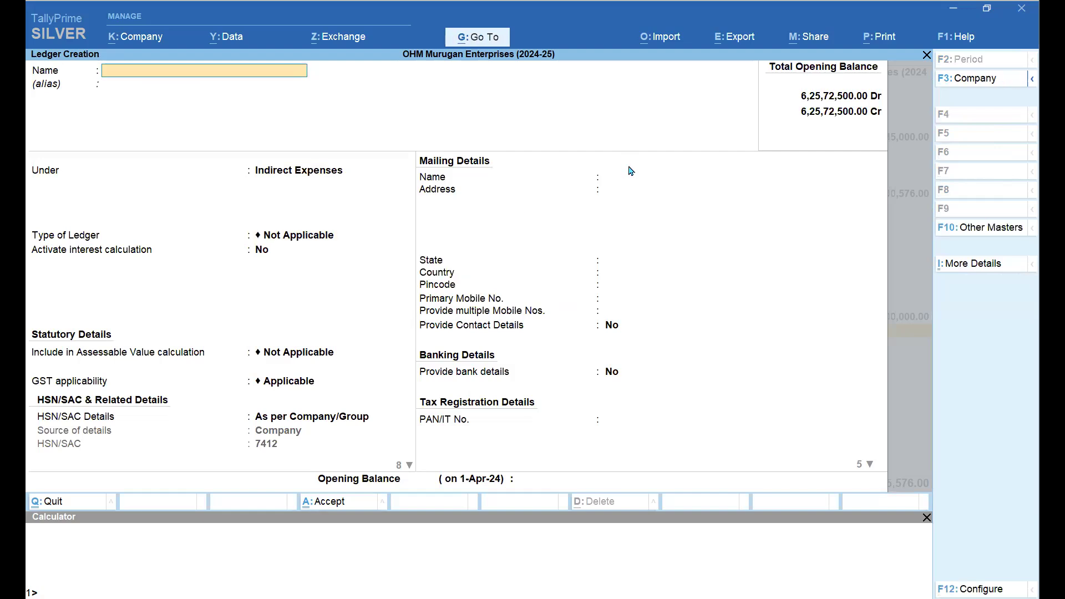
pyautogui.press('Escape')
pyautogui.press('Escape')
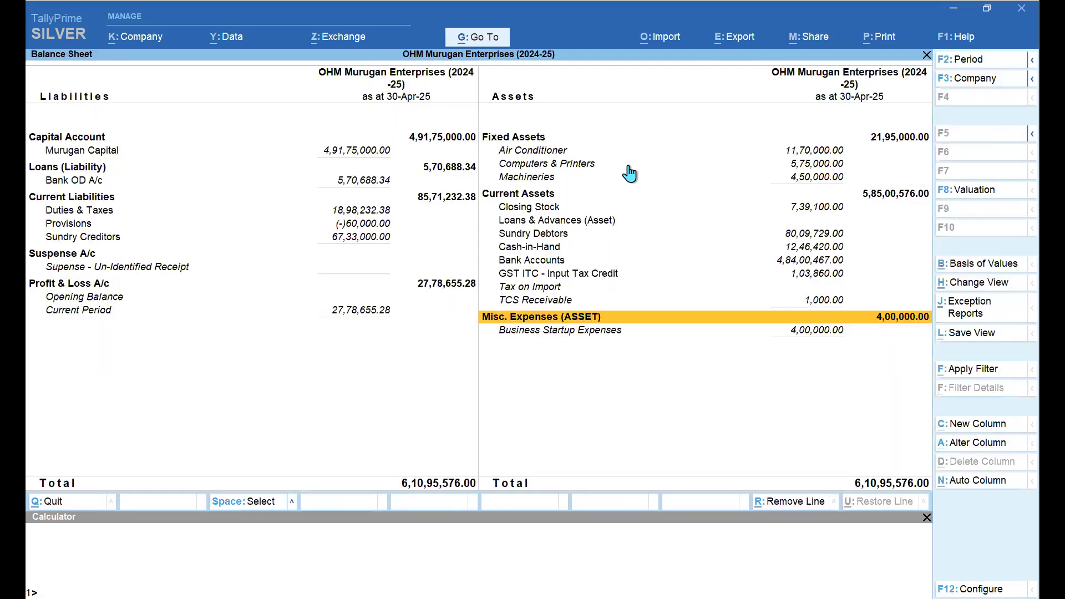
# Start a new journal voucher and debit Preliminary Expenses W/off with 1,00,000
pyautogui.hotkey('alt', 'g')
pyautogui.press('Up')
pyautogui.press('Up')
pyautogui.press('Up')
pyautogui.press('Up')
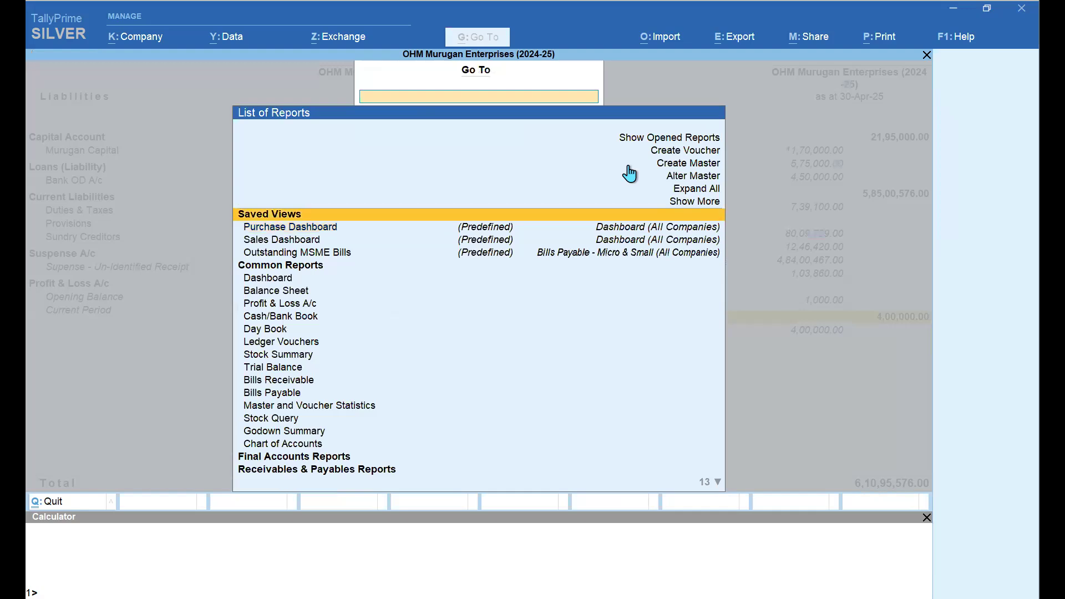
pyautogui.press('Up')
pyautogui.press('Up')
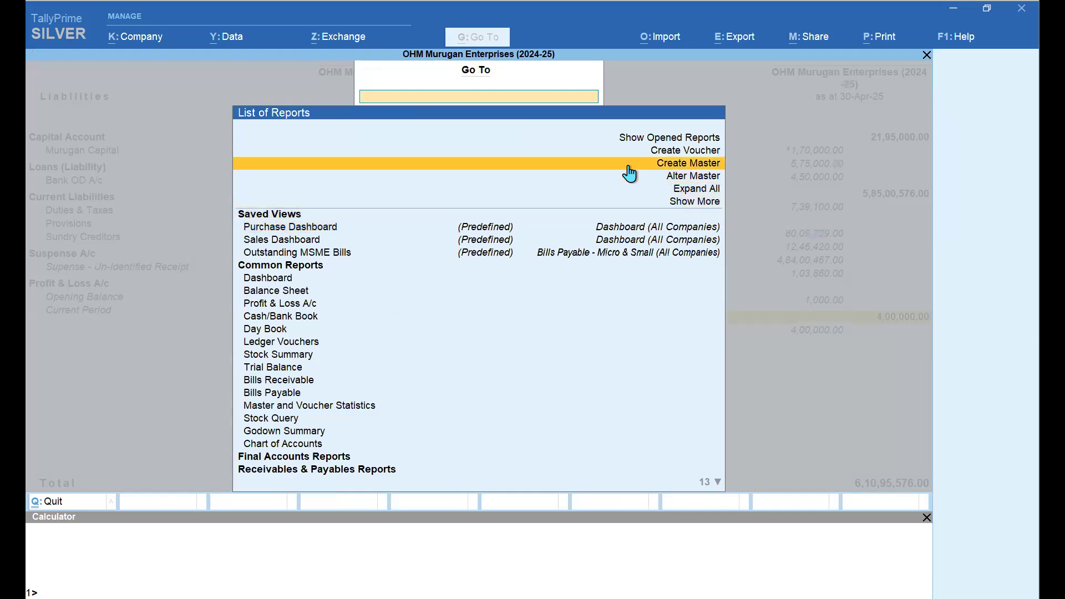
pyautogui.press('Return')
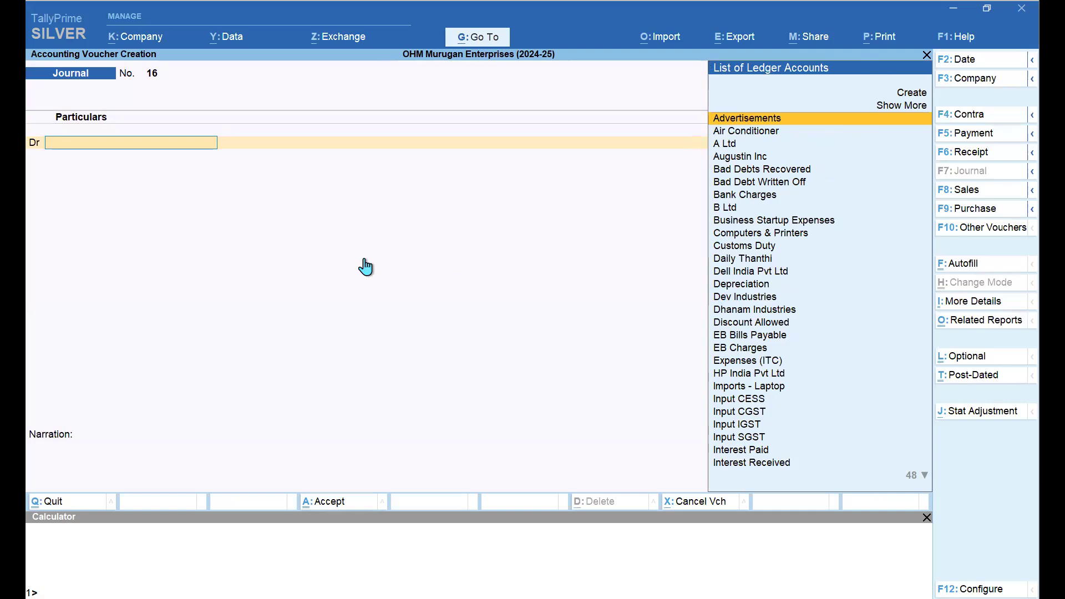
pyautogui.hotkey('alt', 'c')
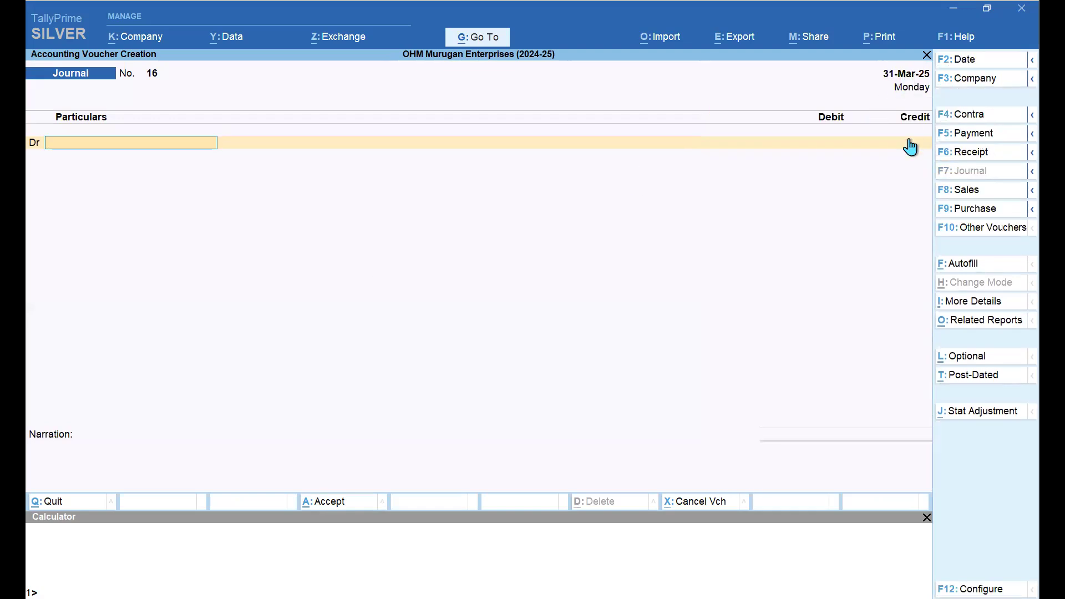
pyautogui.write('Pre')
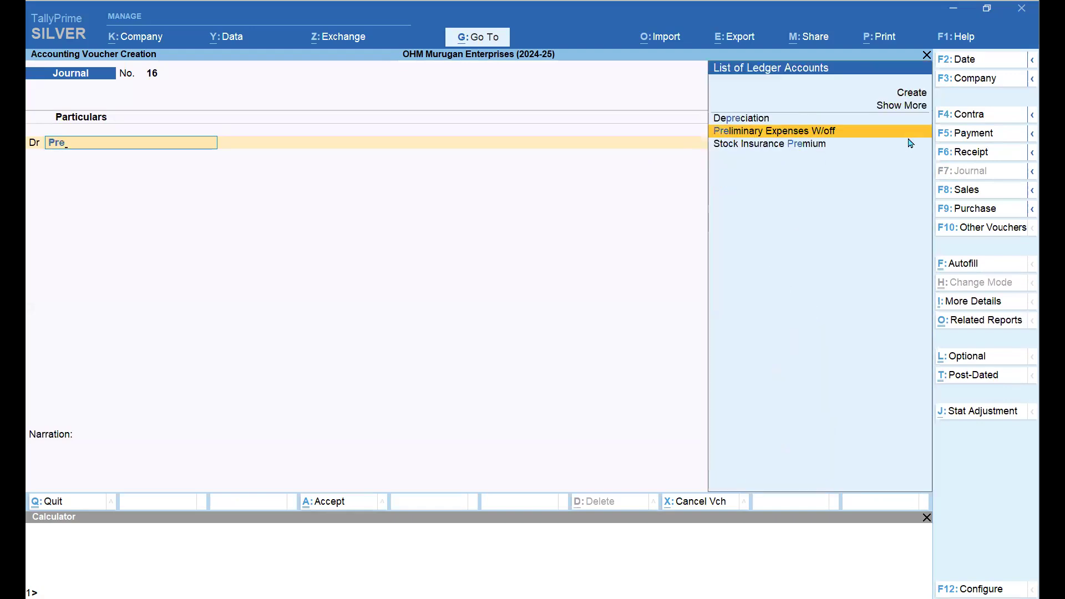
pyautogui.press('Return')
pyautogui.write('100000')
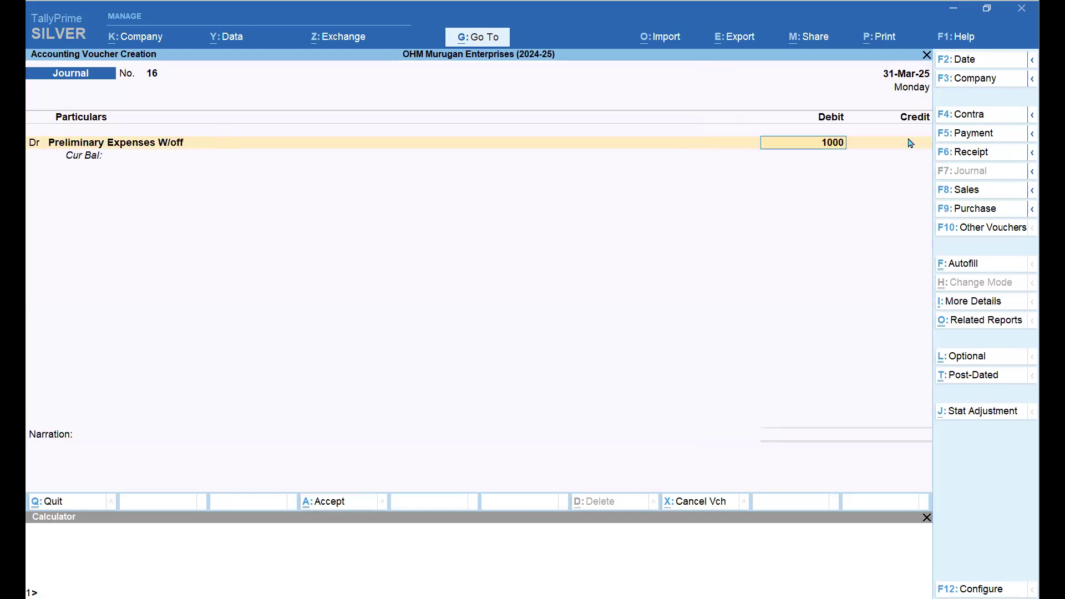
pyautogui.press('Return')
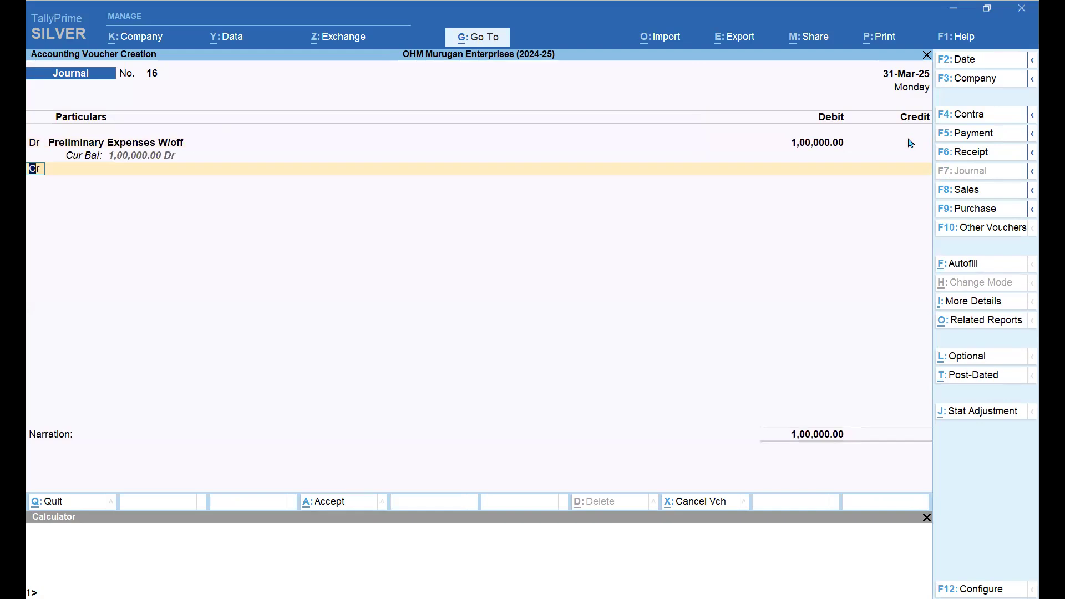
# Credit Business Startup Expenses with 1,00,000 and save the journal voucher without a narration
pyautogui.press('Return')
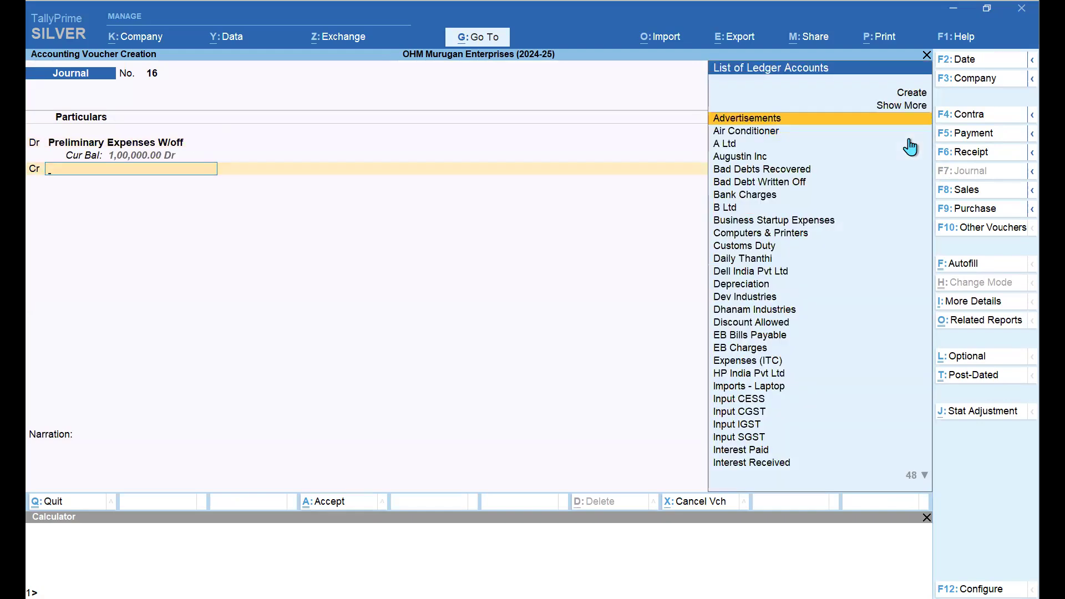
pyautogui.write('Bus')
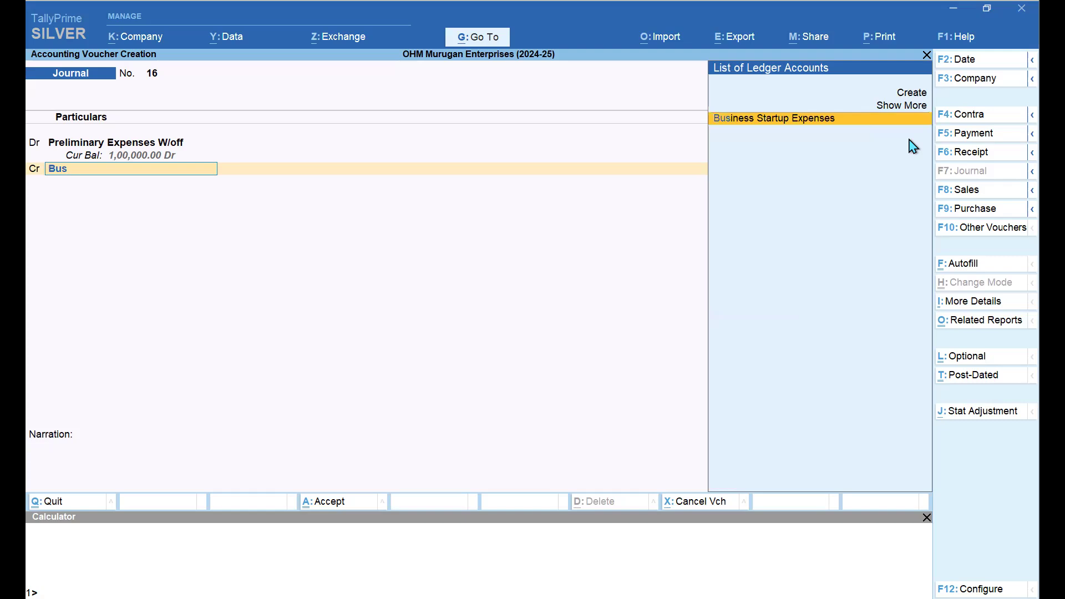
pyautogui.press('Return')
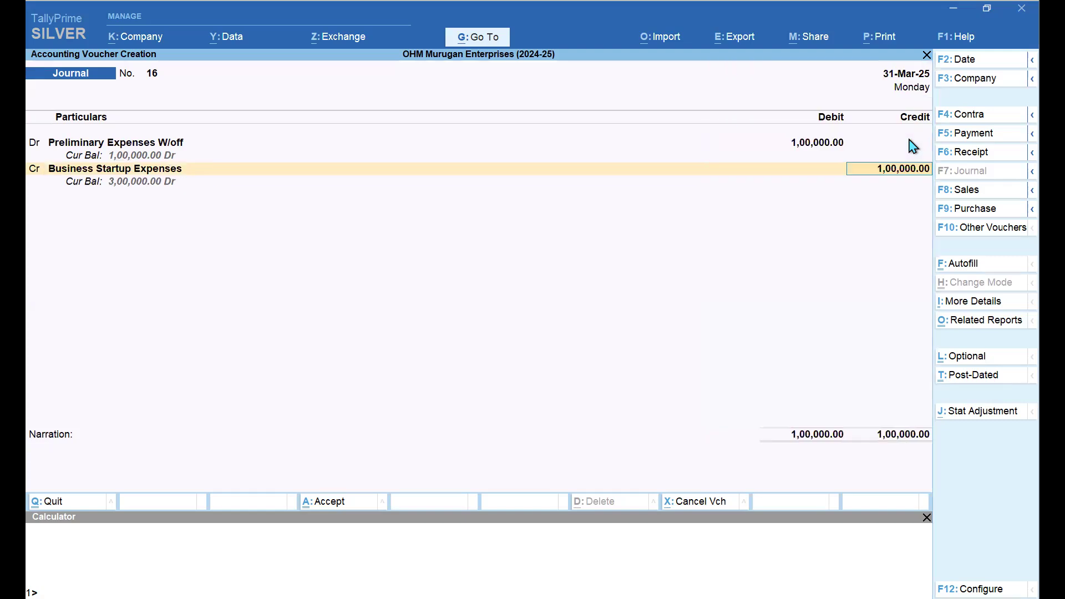
pyautogui.press('Return')
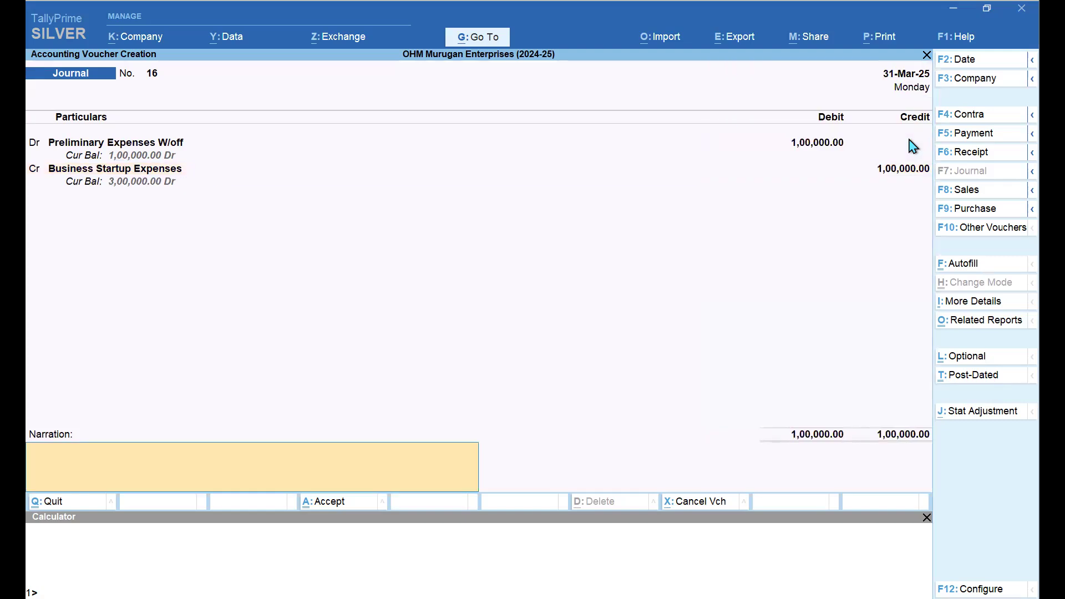
pyautogui.press('Return')
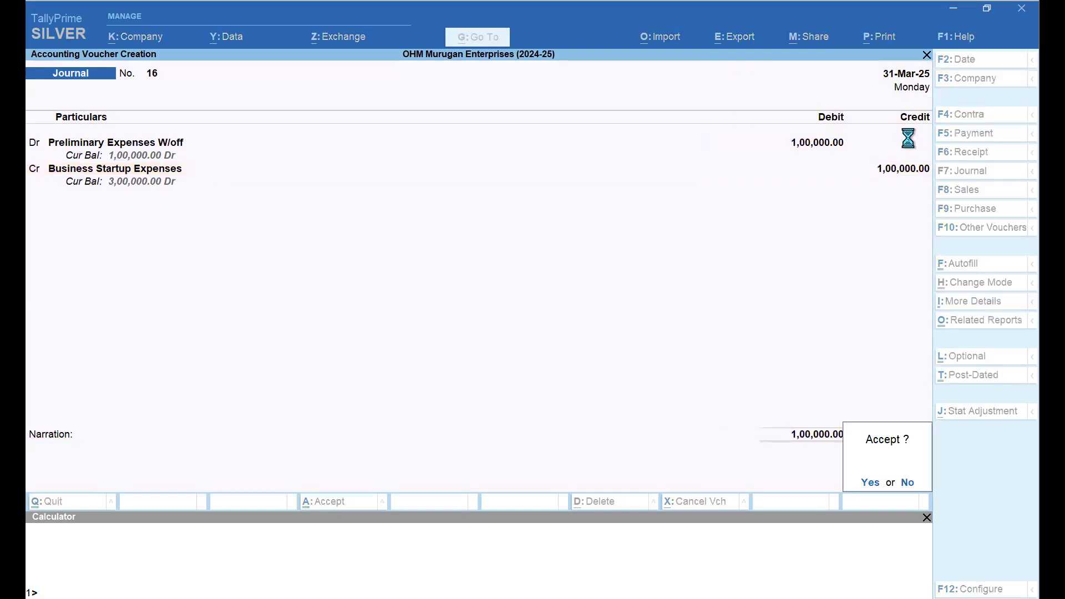
pyautogui.press('Return')
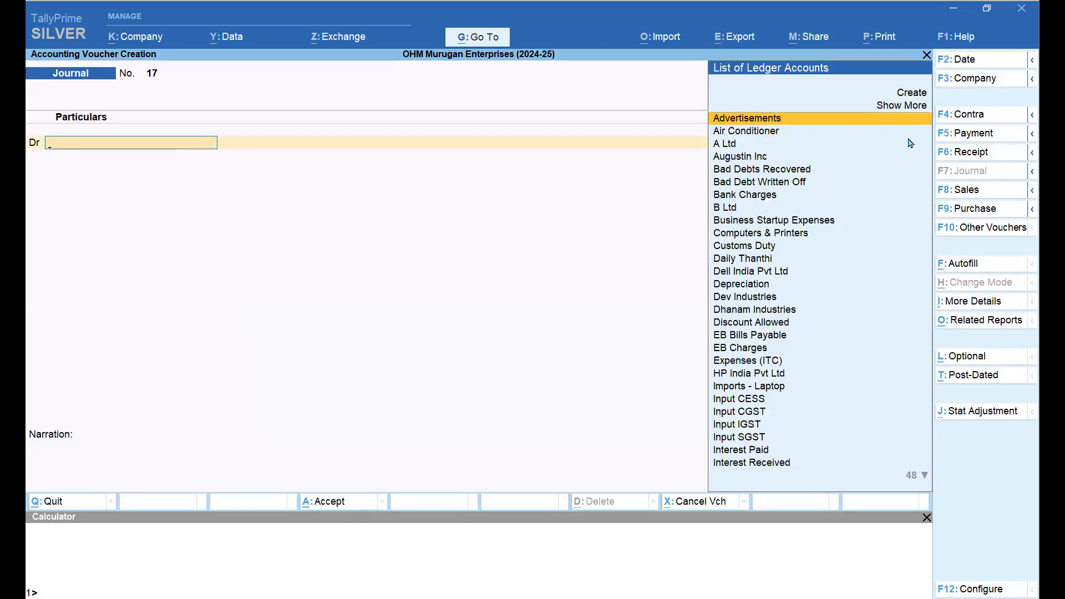
# Return to the Balance Sheet, review its liabilities, and open the Sundry Creditors group summary
pyautogui.press('Escape')
pyautogui.press('Down')
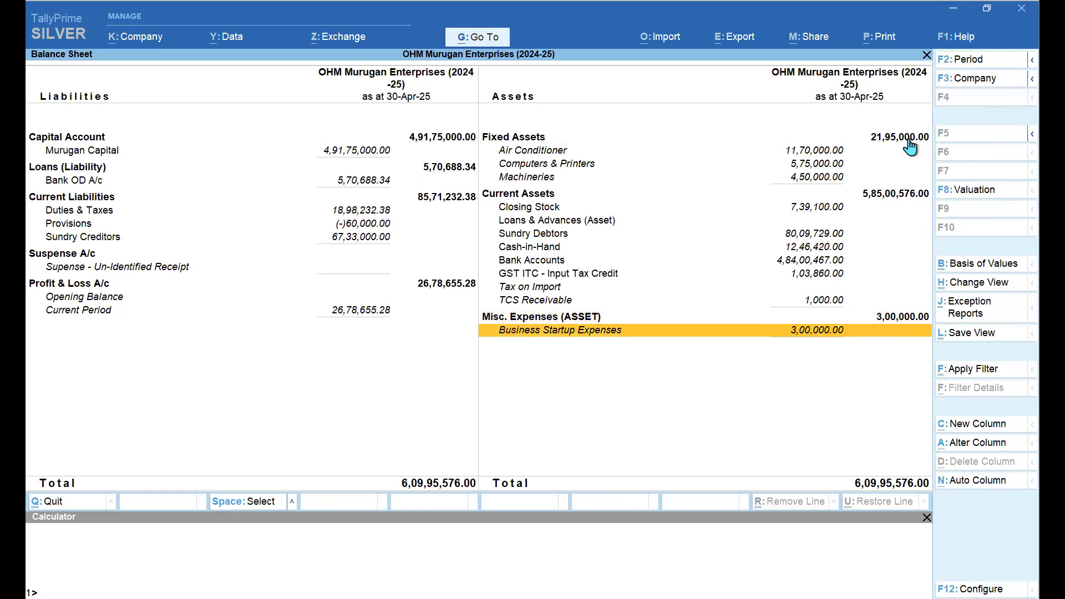
pyautogui.press('Left')
pyautogui.press('Up')
pyautogui.press('Up')
pyautogui.press('Up')
pyautogui.press('Up')
pyautogui.press('Up')
pyautogui.press('Up')
pyautogui.press('Up')
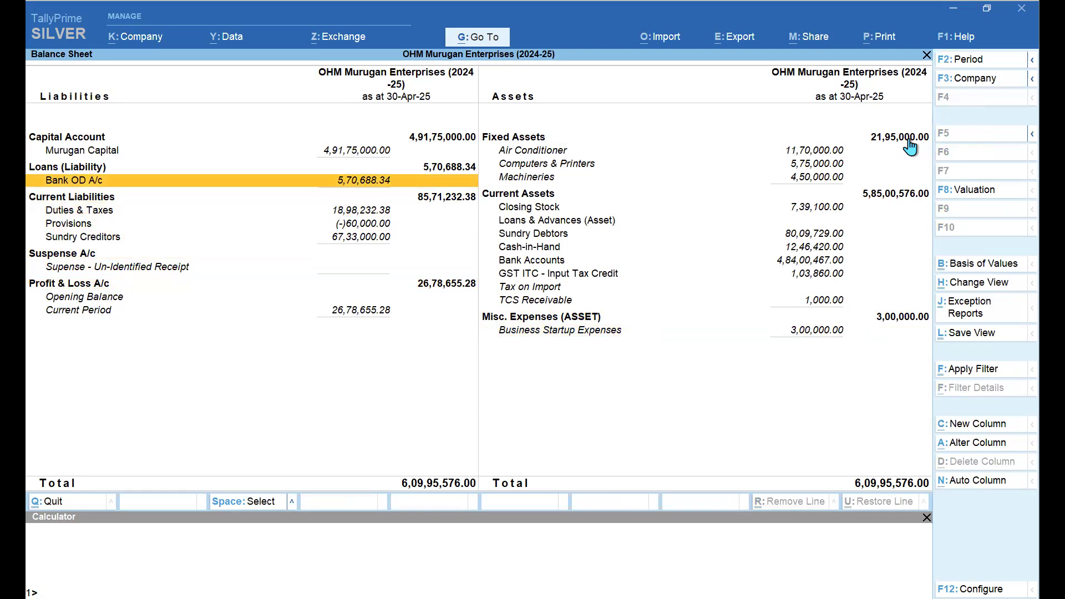
pyautogui.press('Down')
pyautogui.press('Down')
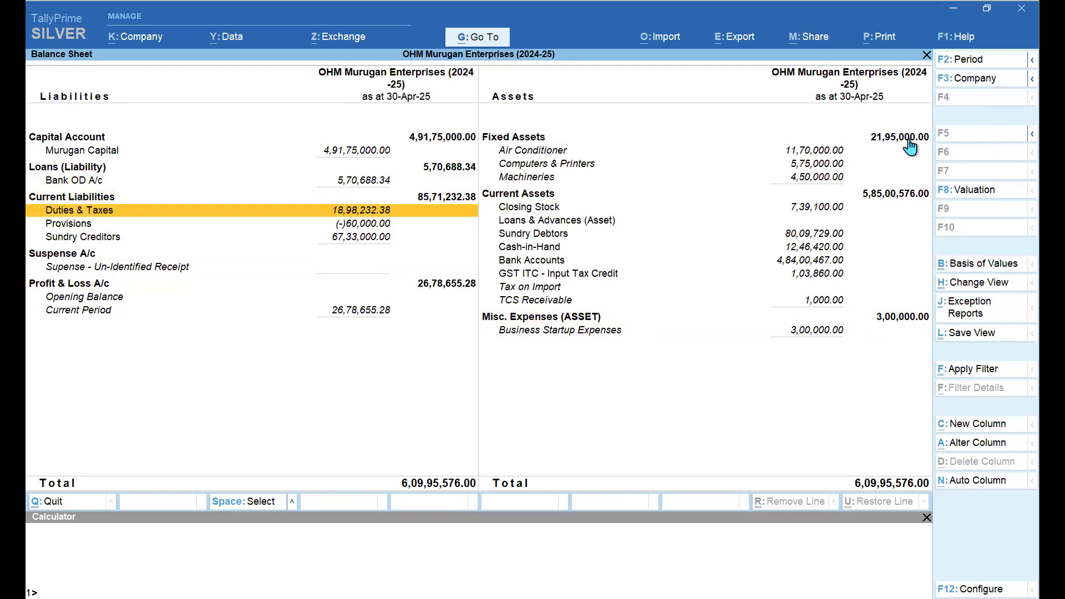
pyautogui.press('Down')
pyautogui.press('Down')
pyautogui.press('Return')
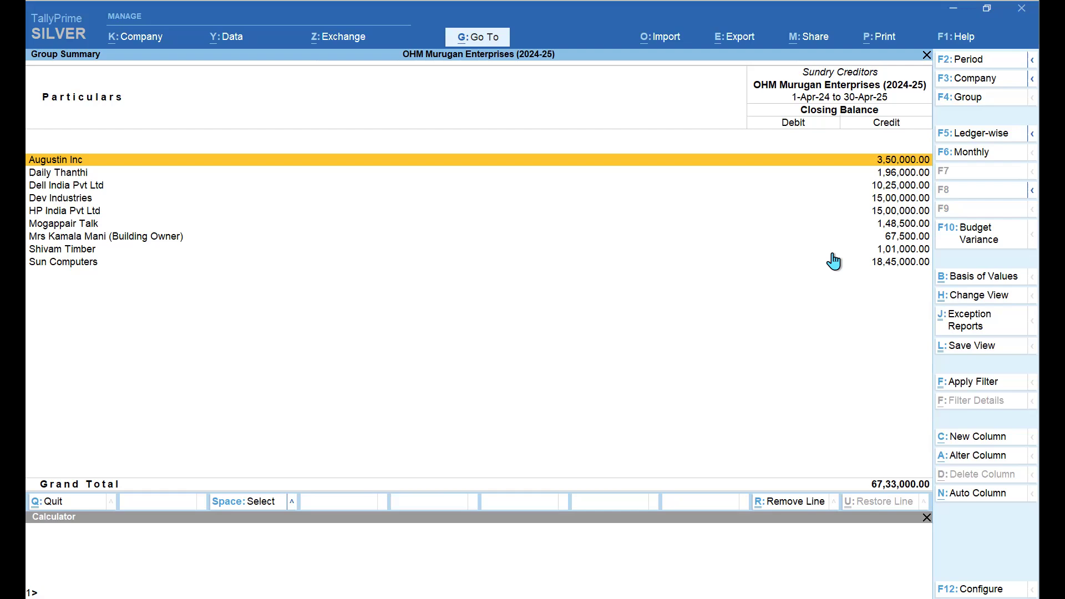
# Review Augustin Inc's monthly summary from the Sundry Creditors group and open its ledger vouchers
pyautogui.press('Return')
pyautogui.press('Up')
pyautogui.press('Up')
pyautogui.press('Up')
pyautogui.press('Up')
pyautogui.press('Up')
pyautogui.press('Up')
pyautogui.press('Up')
pyautogui.press('Up')
pyautogui.press('Up')
pyautogui.press('Up')
pyautogui.press('Up')
pyautogui.press('Up')
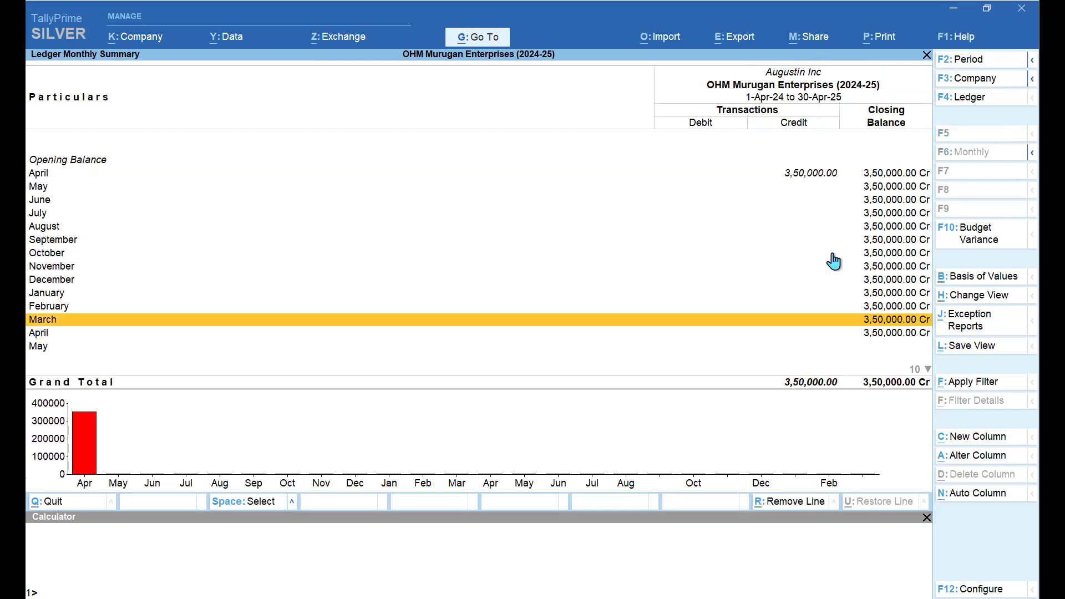
pyautogui.press('Return')
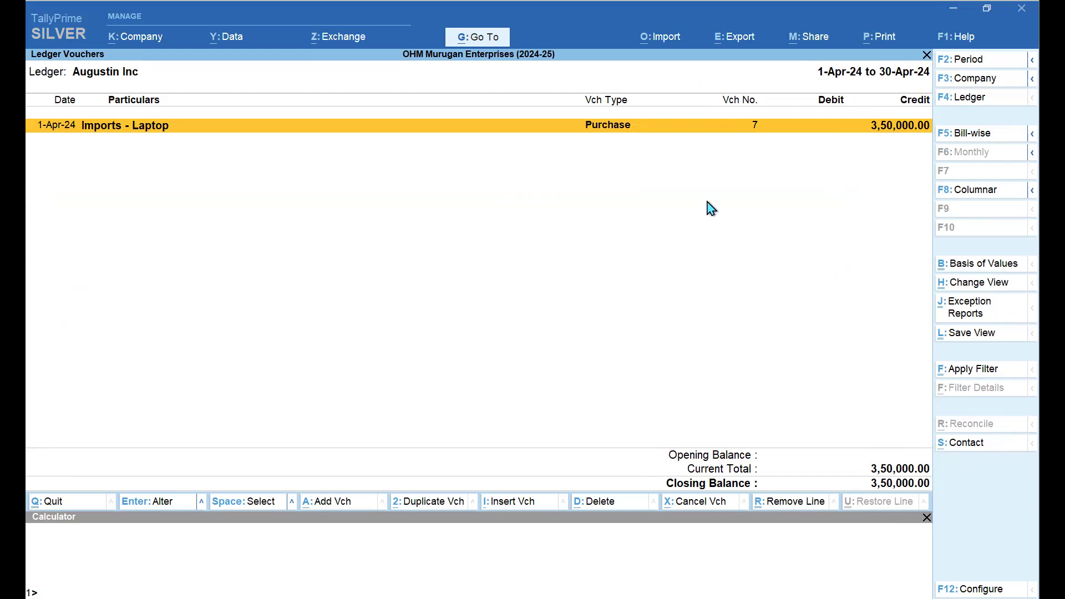
# Set the report type for printing Augustin Inc's ledger vouchers to Confirmation of Accounts
pyautogui.hotkey('alt', 'p')
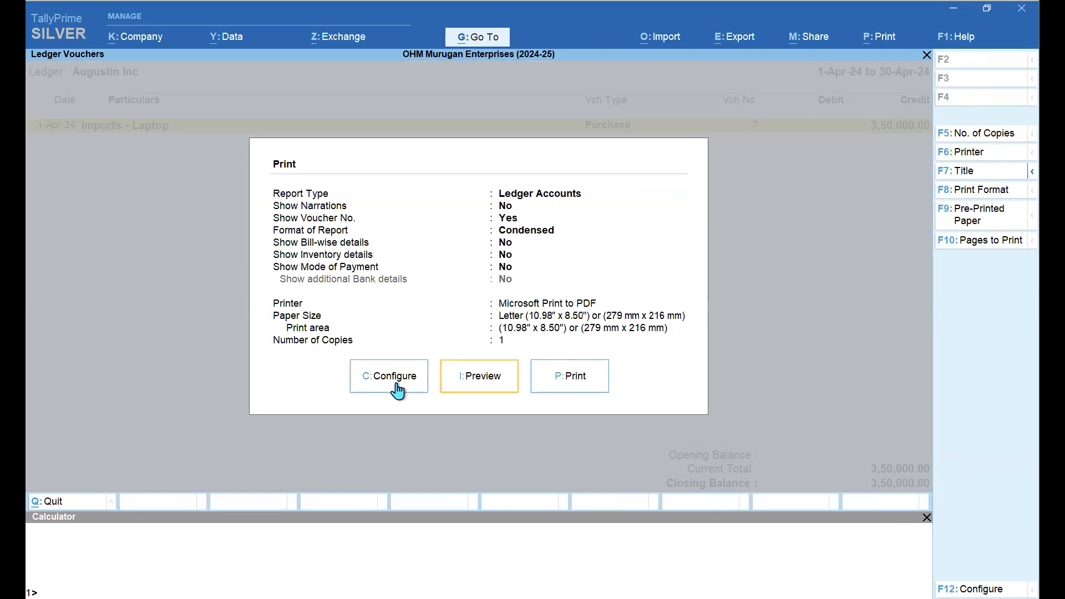
pyautogui.click(408, 370)
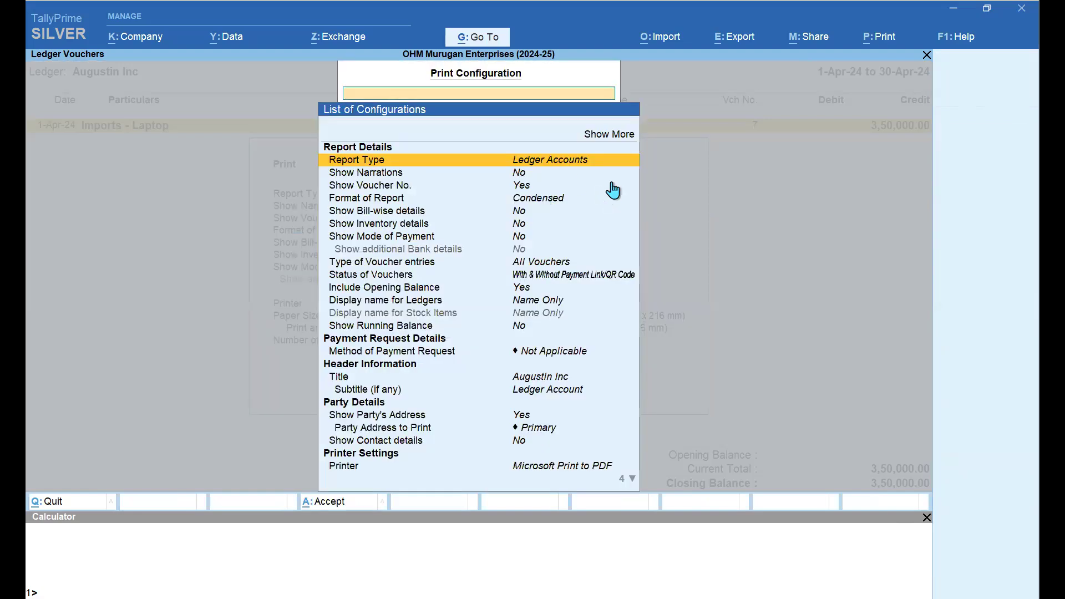
pyautogui.press('Return')
pyautogui.press('Up')
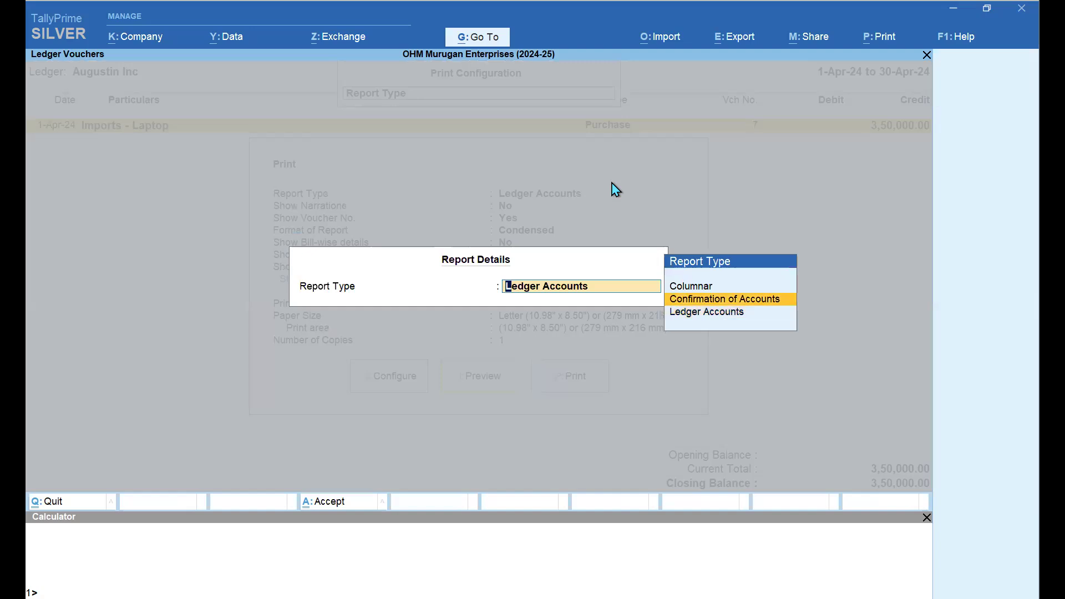
pyautogui.press('Return')
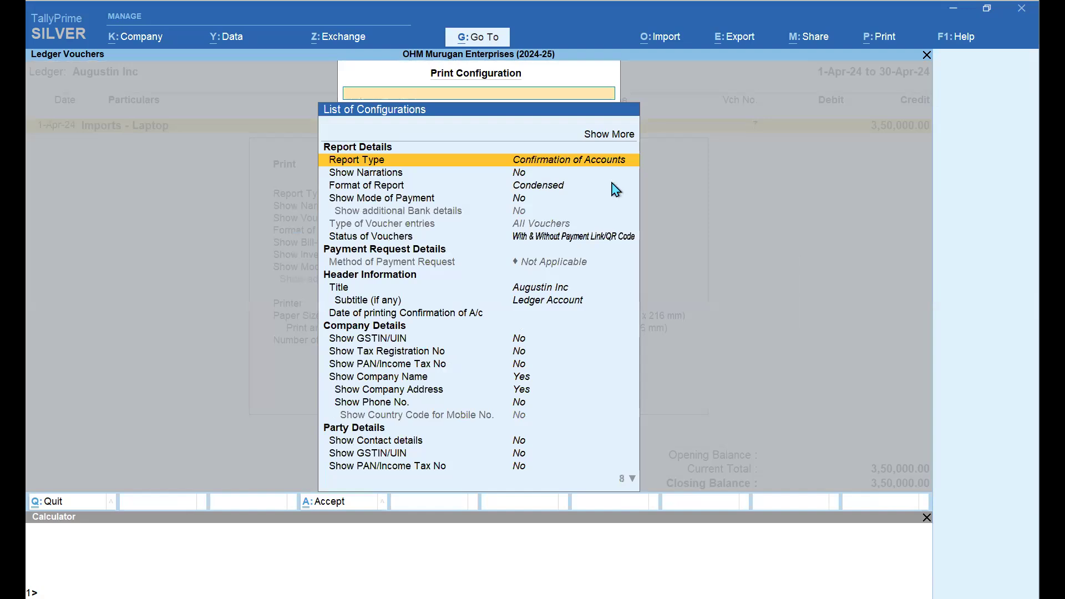
pyautogui.hotkey('ctrl', 'a')
# Preview Augustin Inc's confirmation of accounts letter, read it through at full size, and close the preview without printing
pyautogui.click(474, 360)
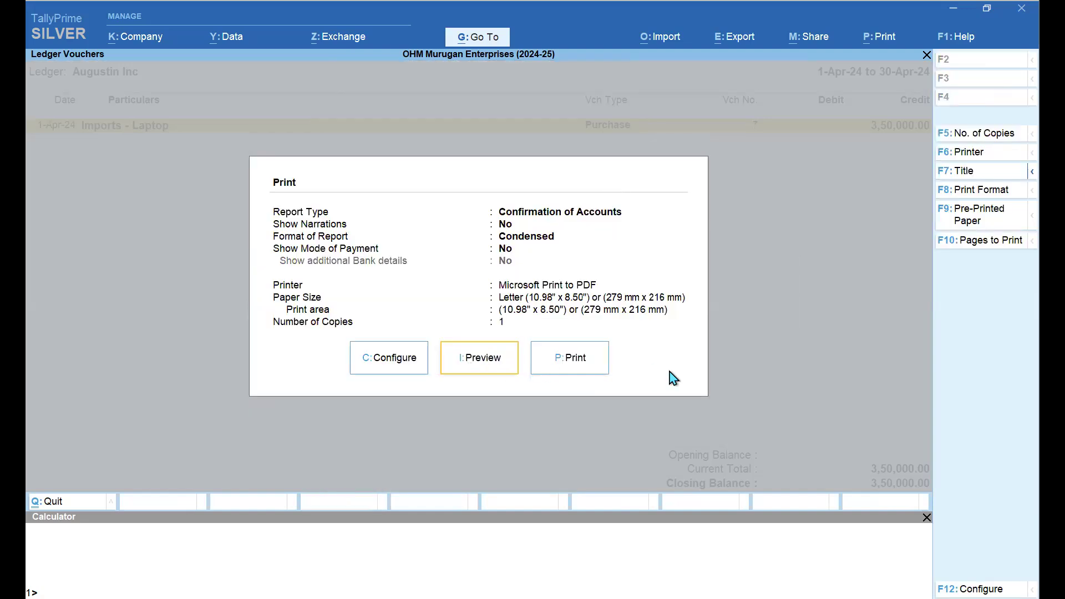
pyautogui.click(673, 378)
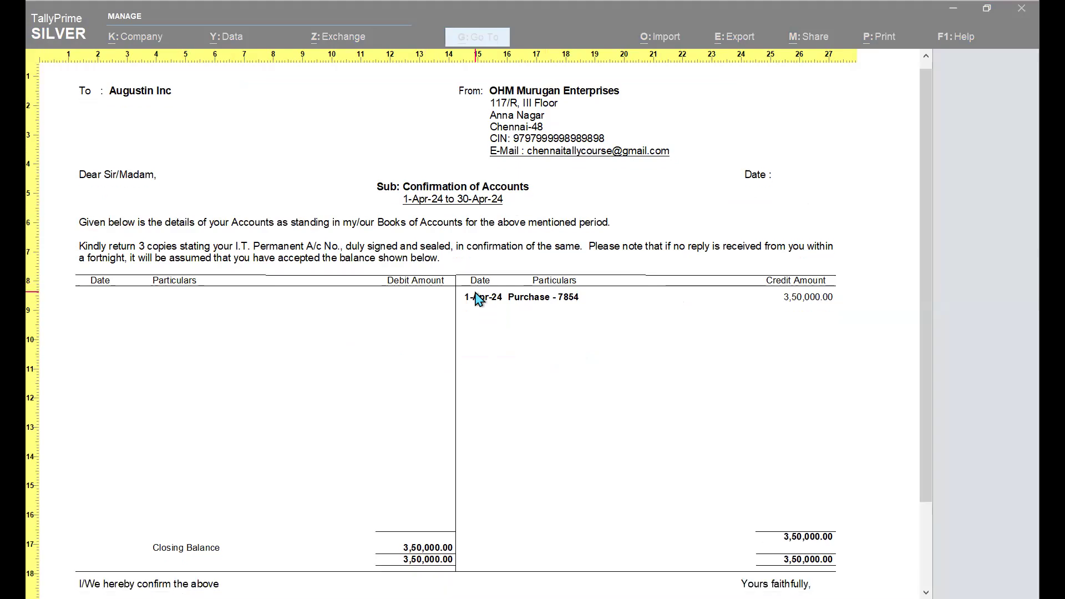
pyautogui.scroll(-3, 478, 299)
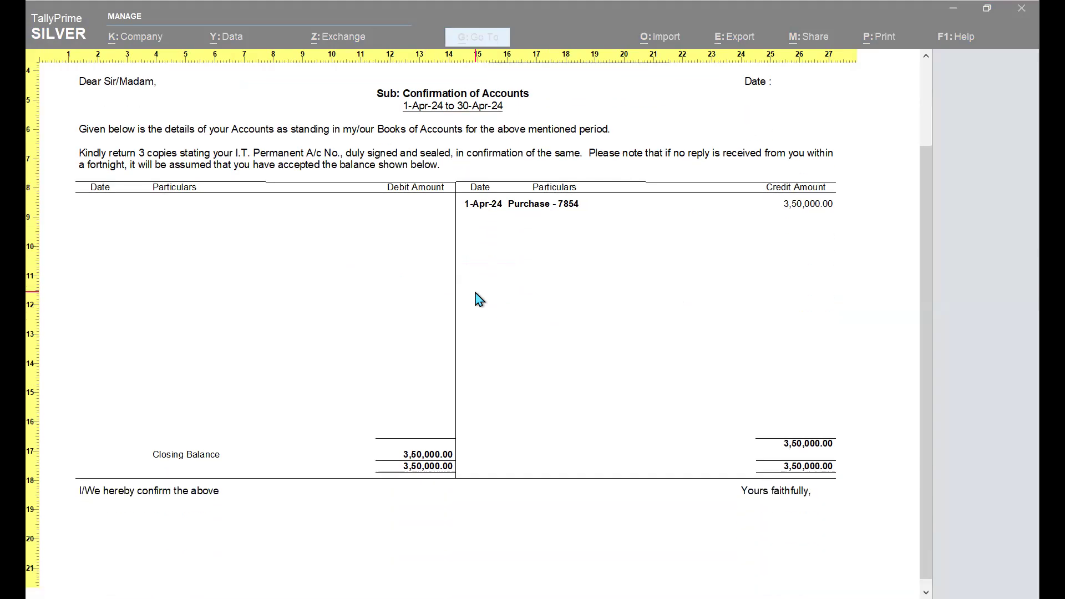
pyautogui.scroll(2, 478, 299)
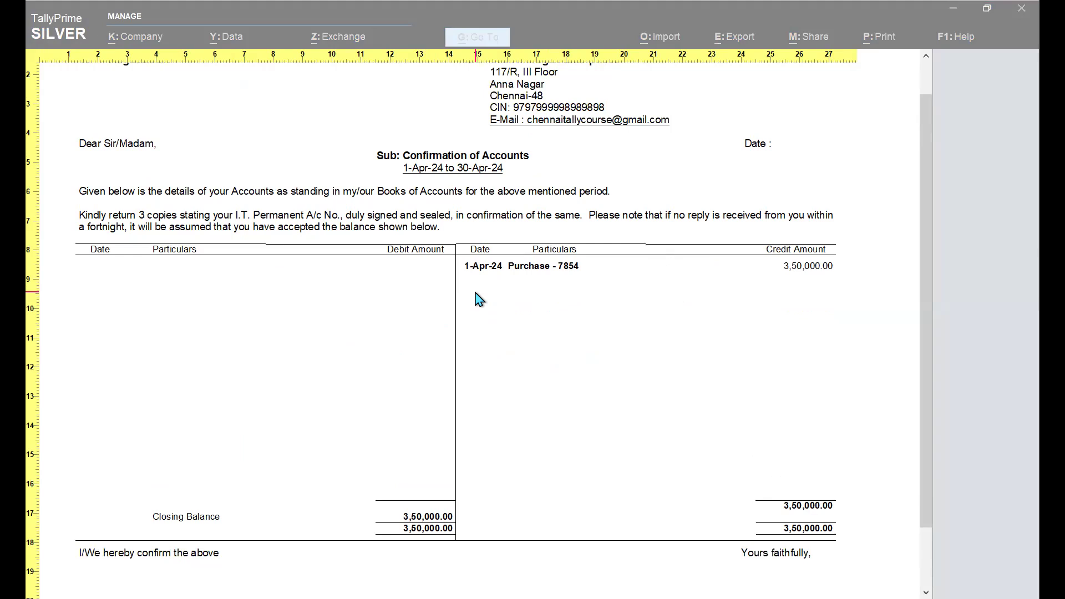
pyautogui.hotkey('alt', 'z')
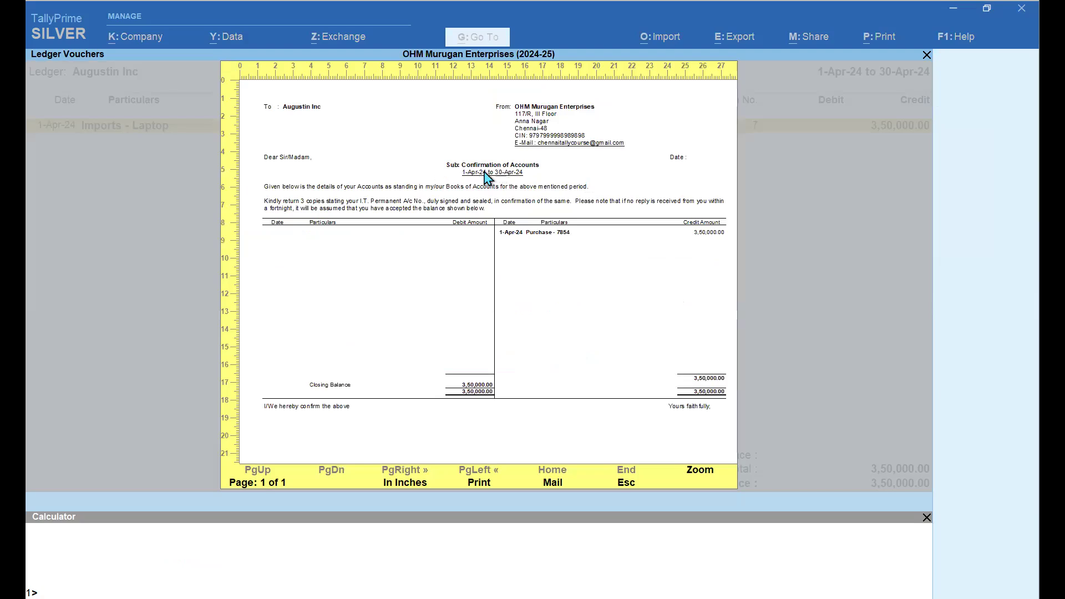
pyautogui.press('Escape')
pyautogui.press('Escape')
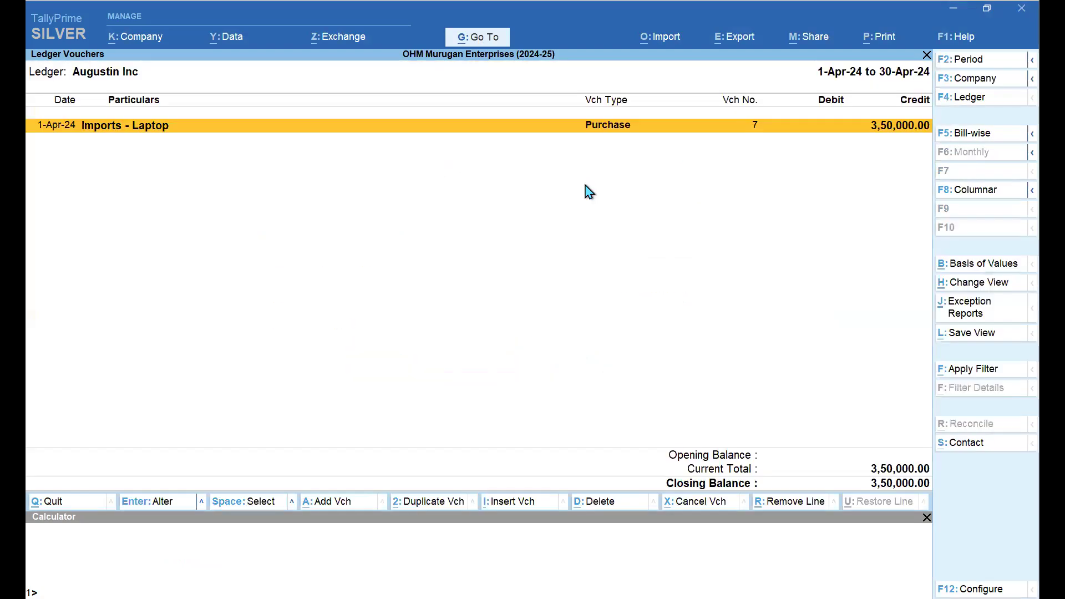
# Leave the Augustin Inc ledger, Sundry Creditors summary and Balance Sheet, returning to the Gateway of Tally
pyautogui.press('Escape')
pyautogui.press('Escape')
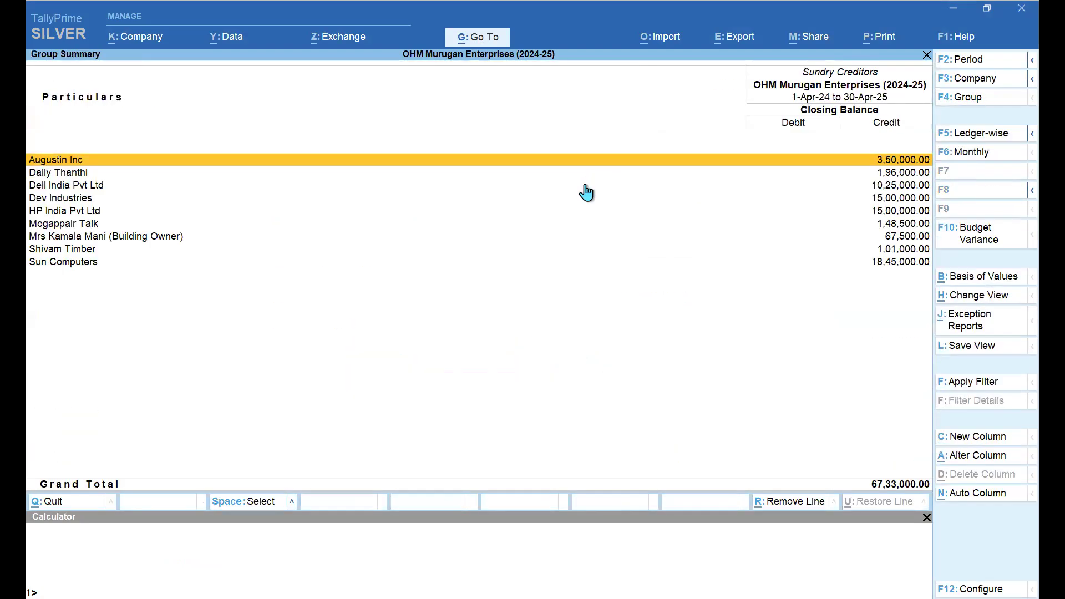
pyautogui.press('Escape')
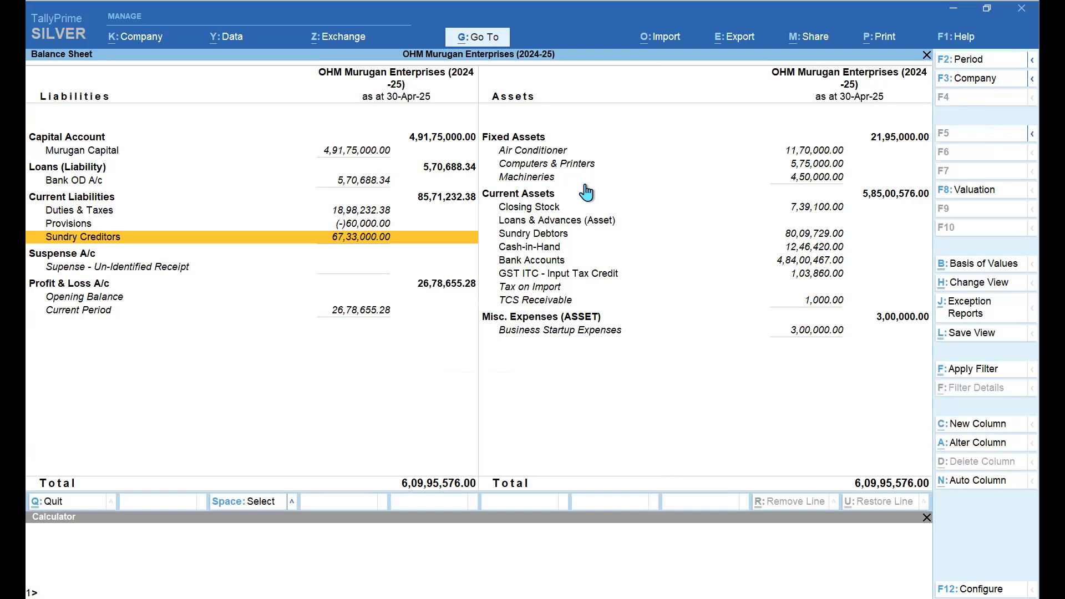
pyautogui.press('Escape')
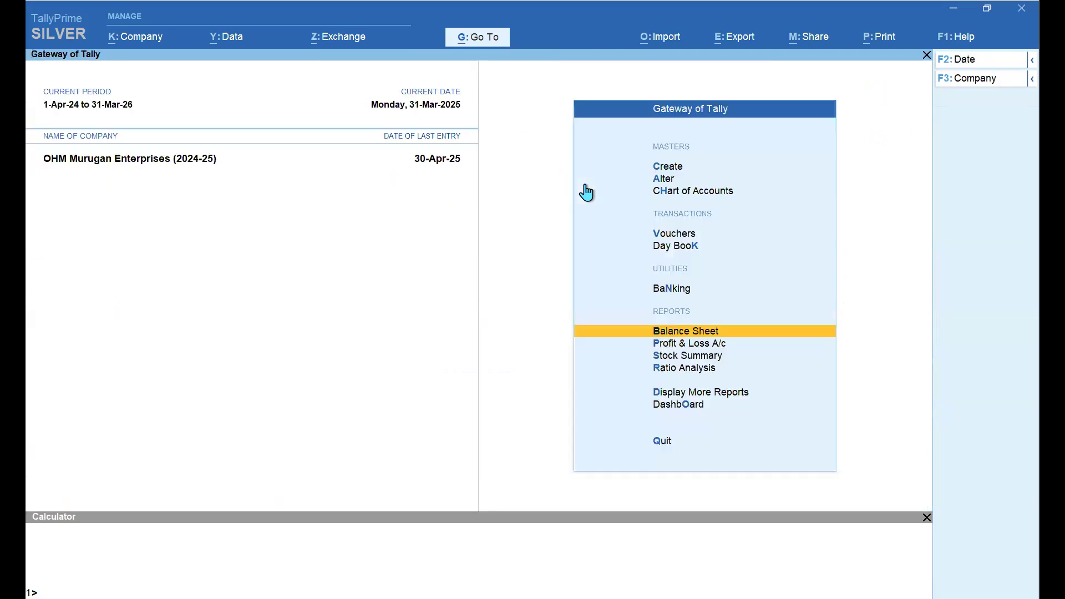
pyautogui.press('alt')
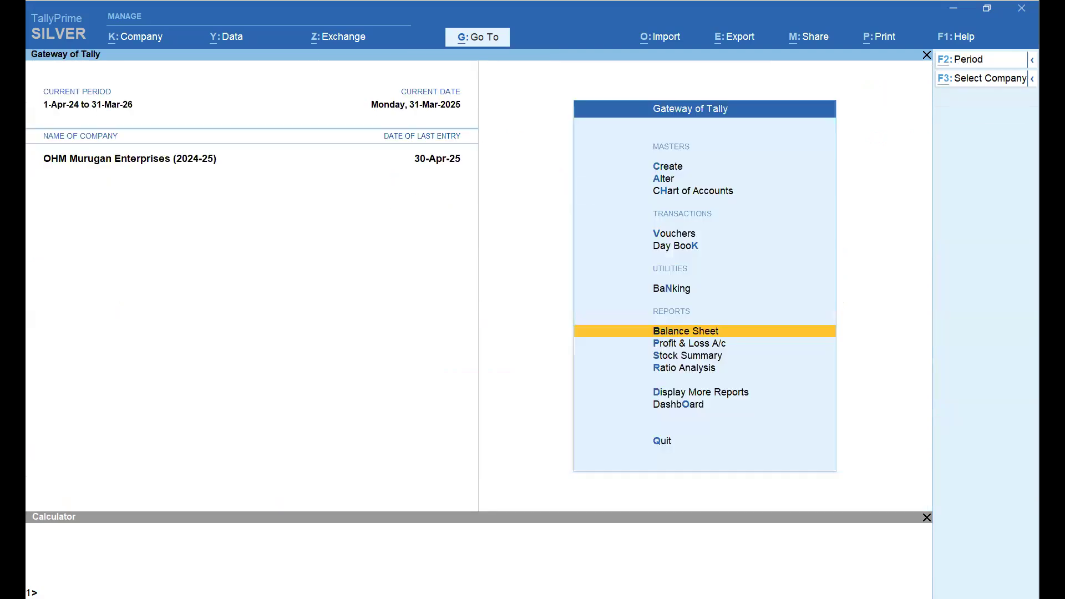
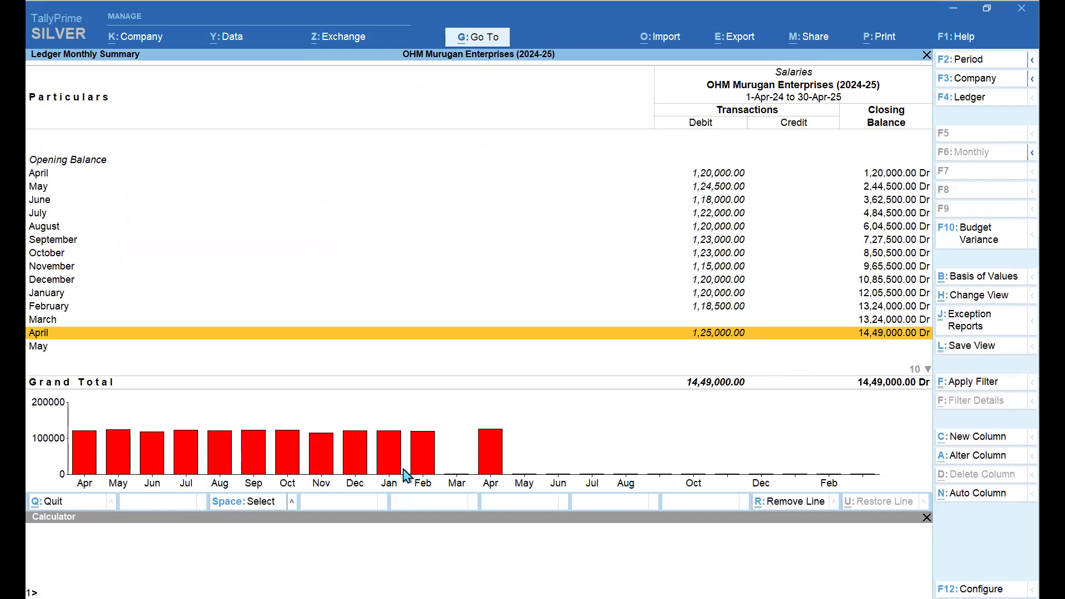
# Return to the Profit & Loss A/c and set its period end date to 31.3.25
pyautogui.press('Escape')
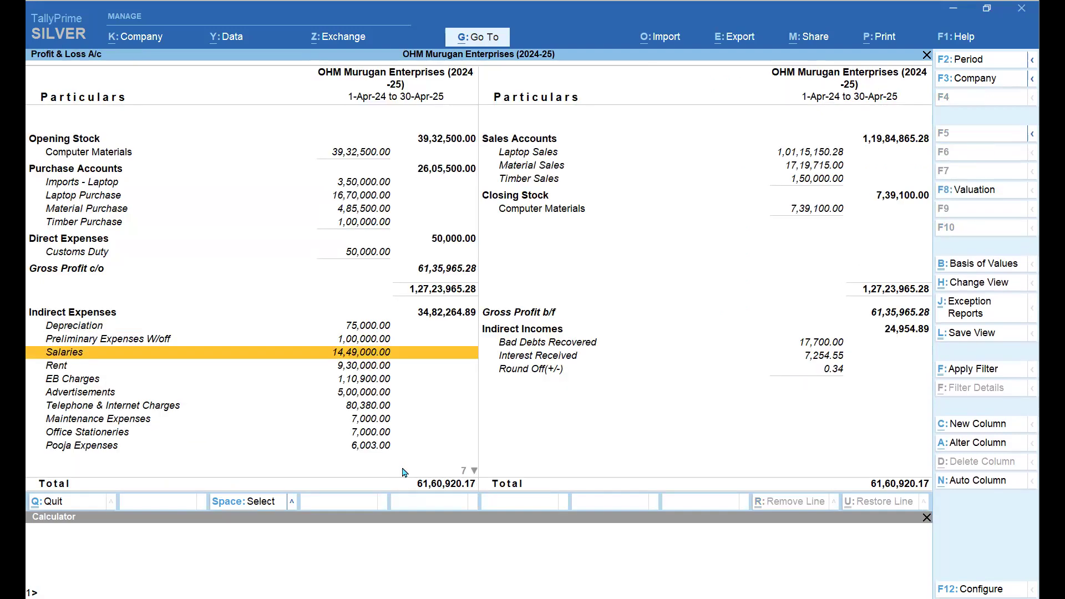
pyautogui.press('F2')
pyautogui.press('Return')
pyautogui.write('31.3.25')
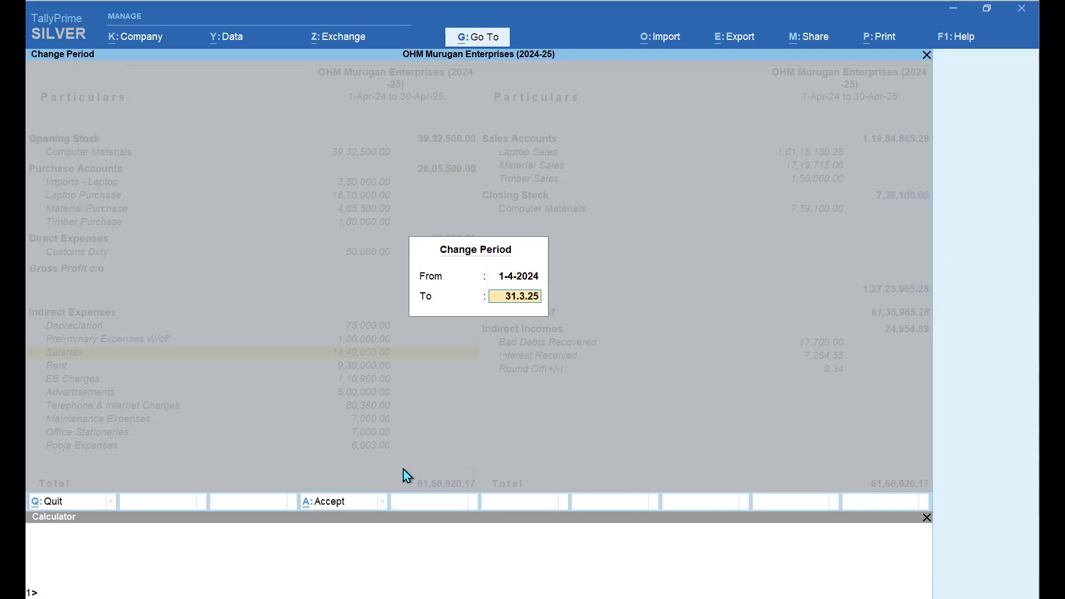
pyautogui.press('Return')
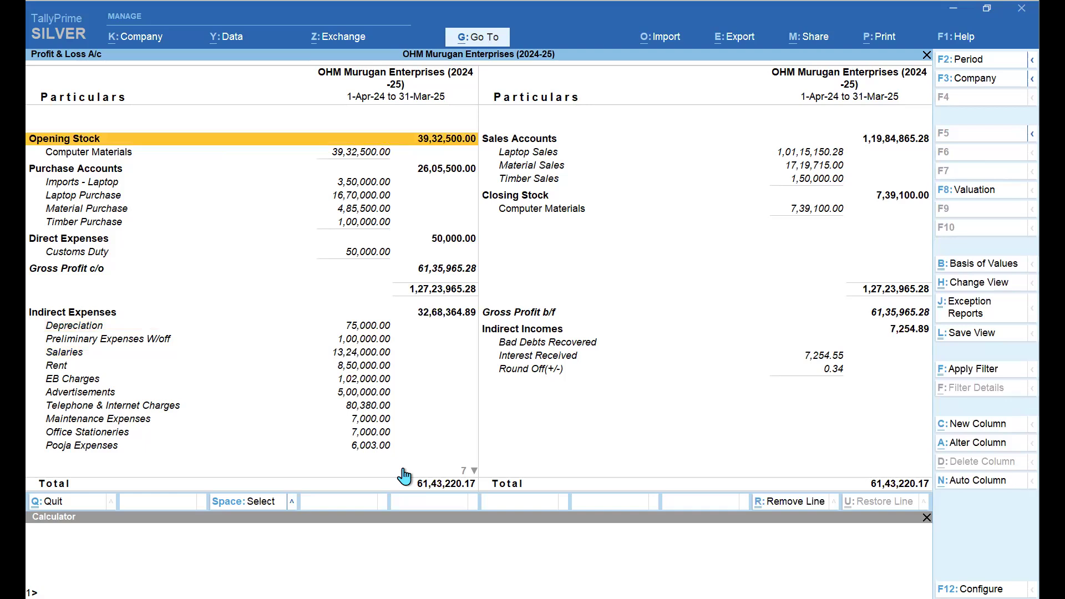
# Open the monthly summary of the Salaries ledger from the Indirect Expenses in the Profit & Loss A/c
pyautogui.press('Down')
pyautogui.press('Down')
pyautogui.press('Down')
pyautogui.press('Down')
pyautogui.press('Down')
pyautogui.press('Down')
pyautogui.press('Down')
pyautogui.press('Down')
pyautogui.press('Down')
pyautogui.press('Down')
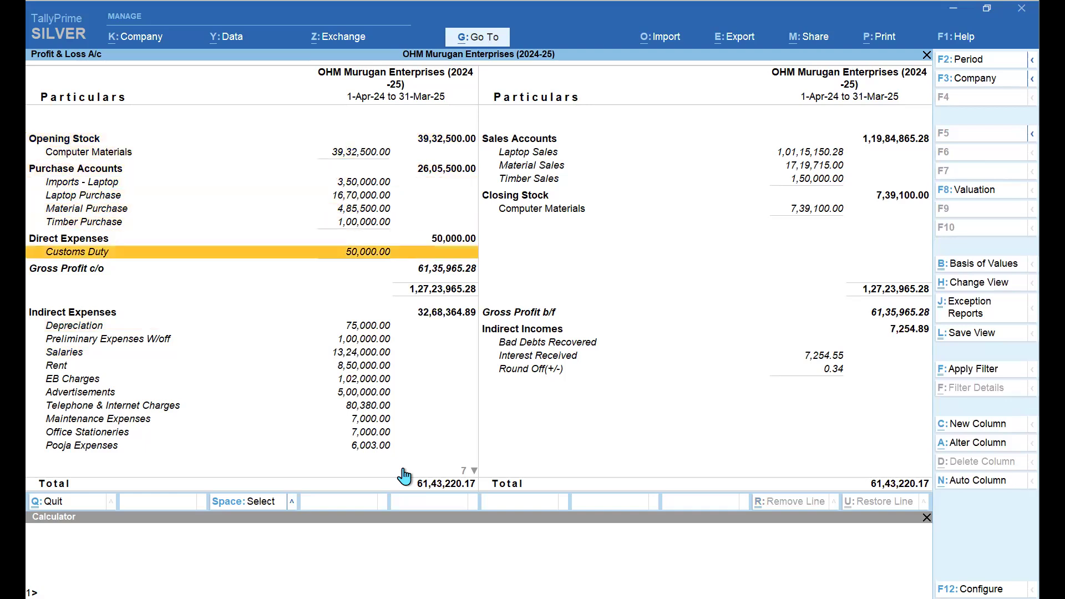
pyautogui.press('Down')
pyautogui.press('Down')
pyautogui.press('Down')
pyautogui.press('Return')
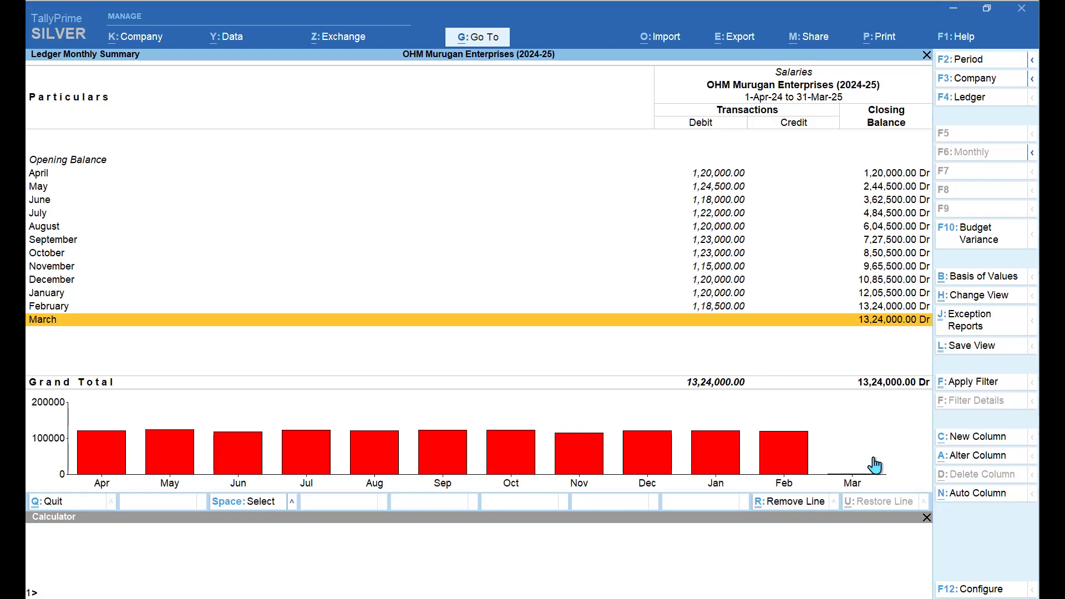
# Change the Salaries summary period to 1-4-2025 through 31-3-2026 and open the April ledger vouchers
pyautogui.hotkey('alt', 'F2')
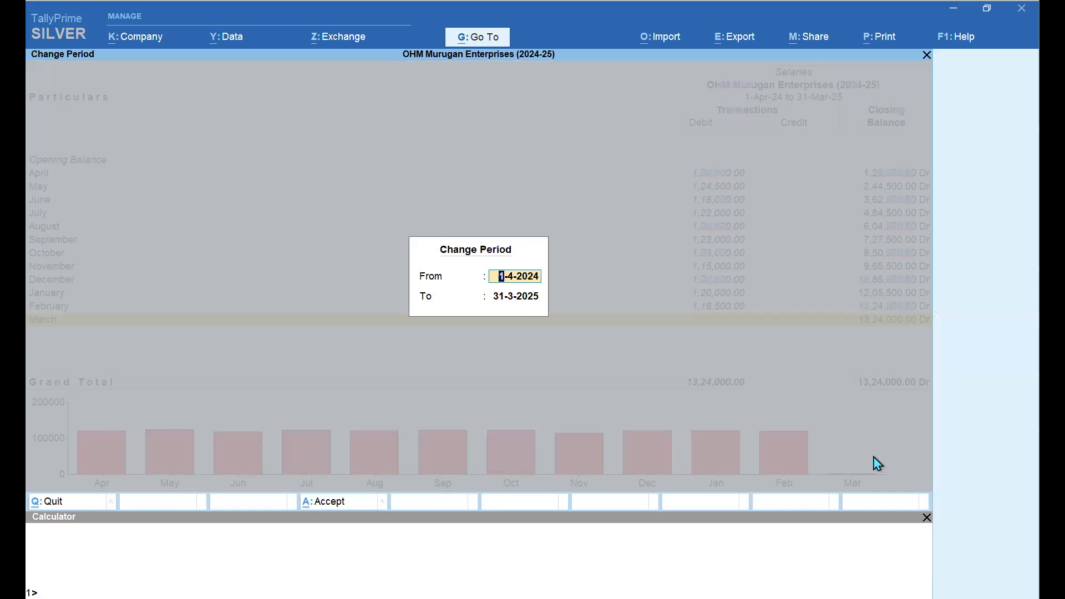
pyautogui.press('BackSpace')
pyautogui.write('5')
pyautogui.press('Return')
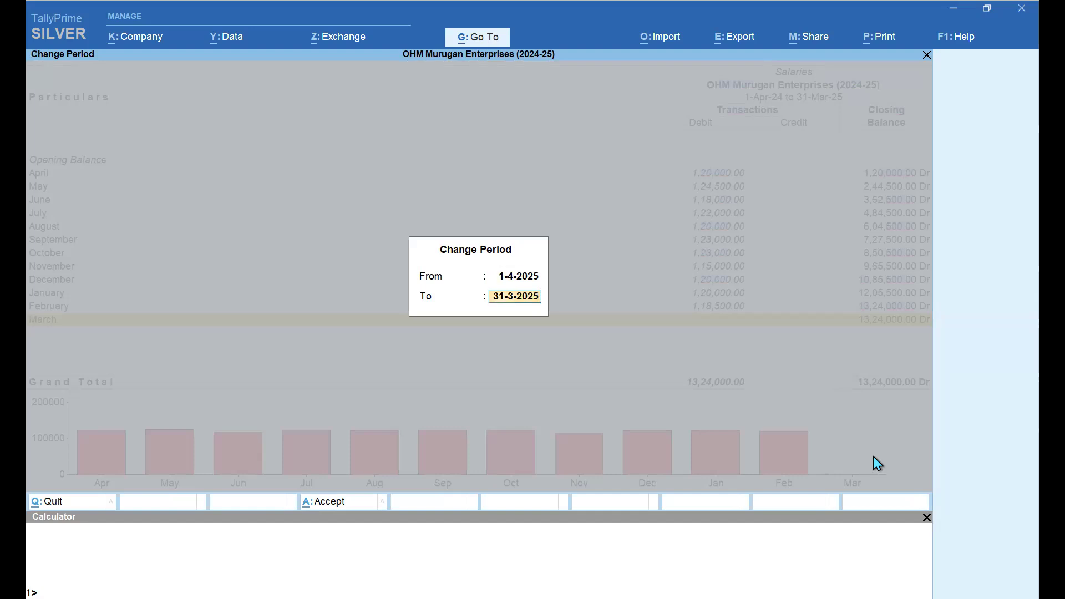
pyautogui.press('BackSpace')
pyautogui.write('6')
pyautogui.press('Return')
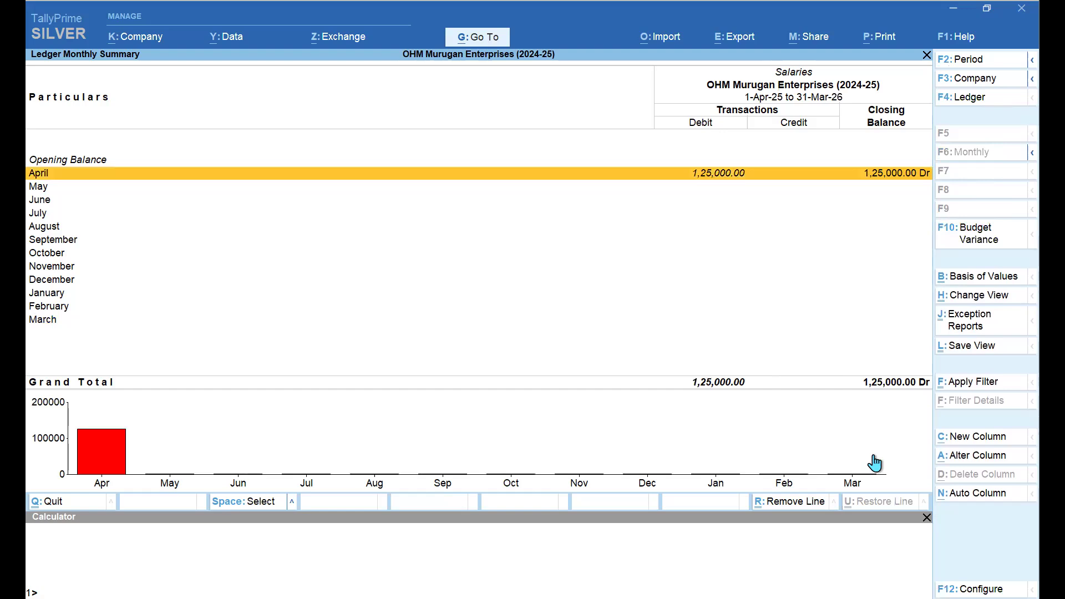
pyautogui.press('Return')
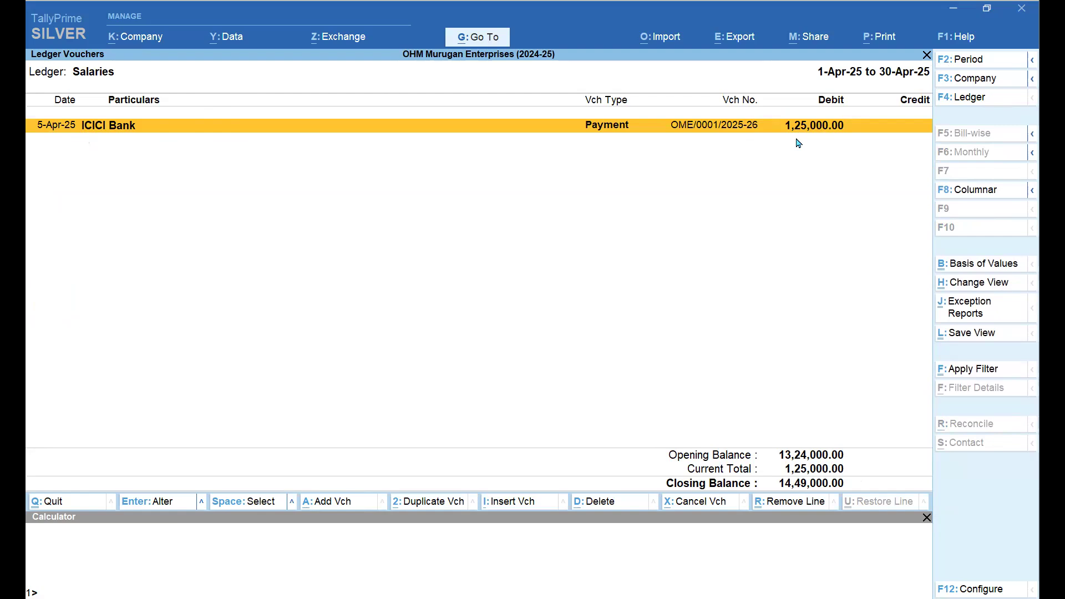
# Start a new journal voucher directly from the Salaries ledger vouchers report
pyautogui.click(476, 46)
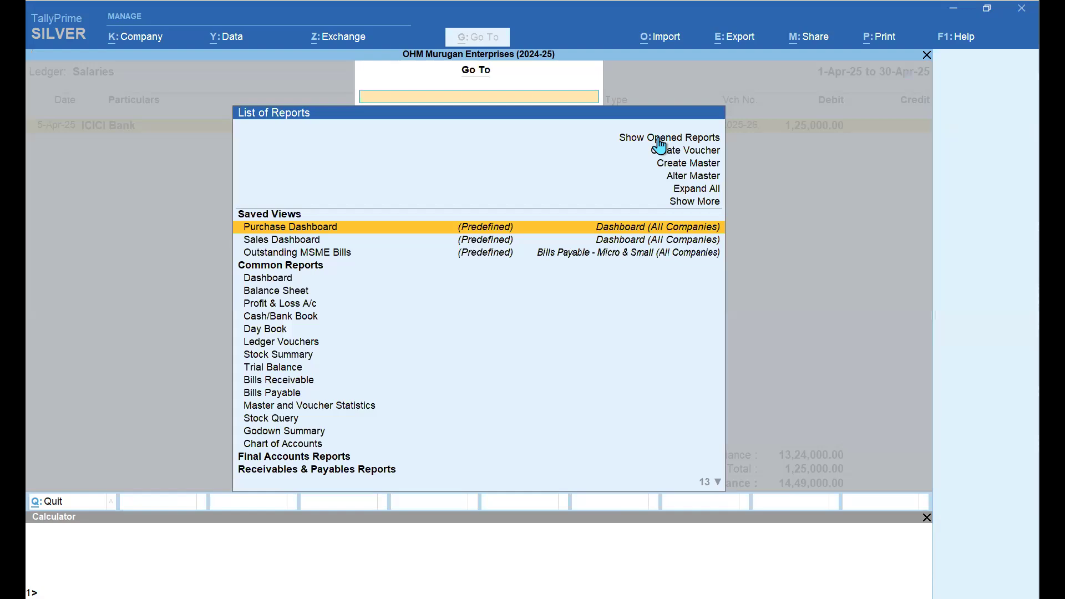
pyautogui.press('Up')
pyautogui.press('Up')
pyautogui.press('Up')
pyautogui.press('Up')
pyautogui.press('Up')
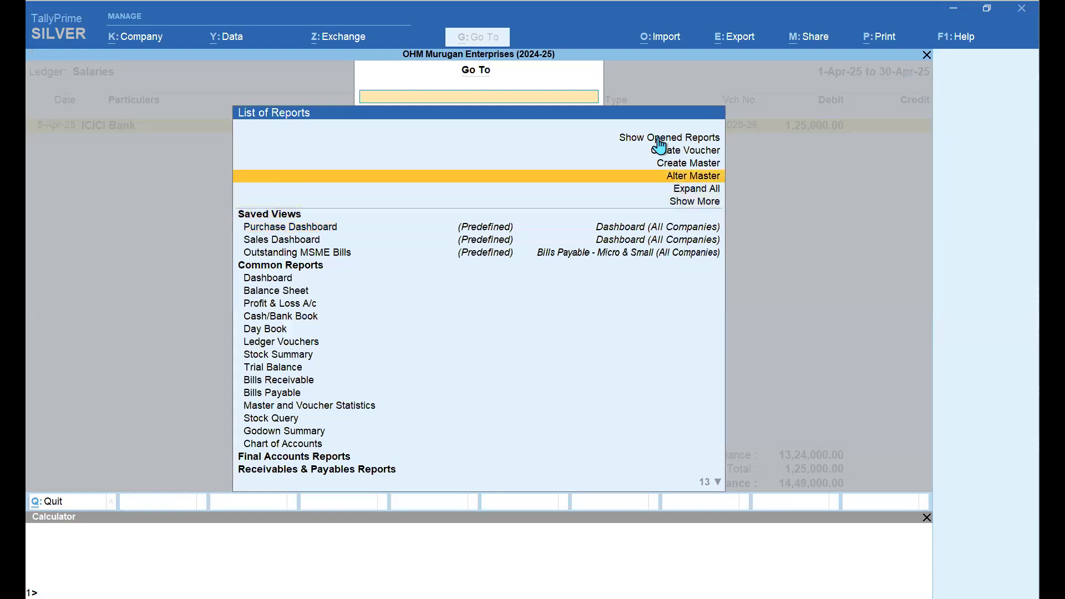
pyautogui.press('Return')
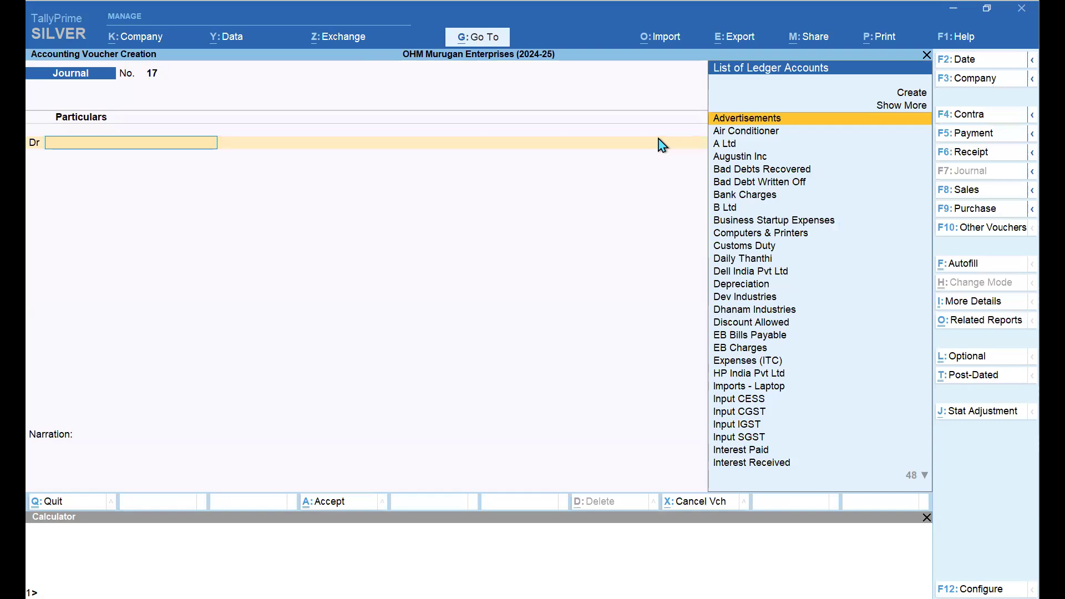
# Debit Salaries with 1,25,000 in the journal voucher, leaving the voucher date as it is
pyautogui.write('Sala')
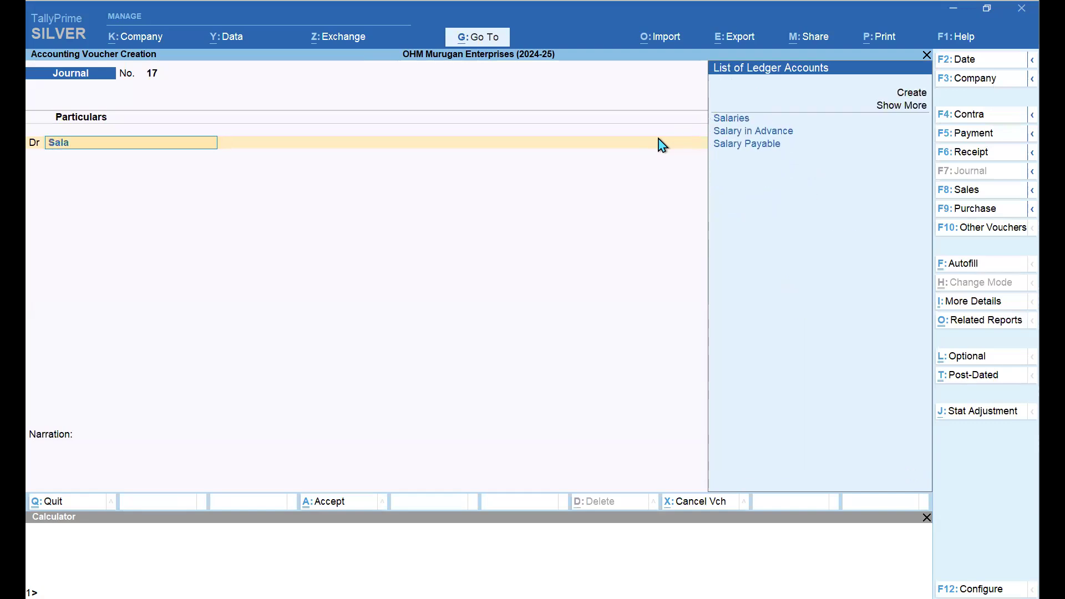
pyautogui.press('F2')
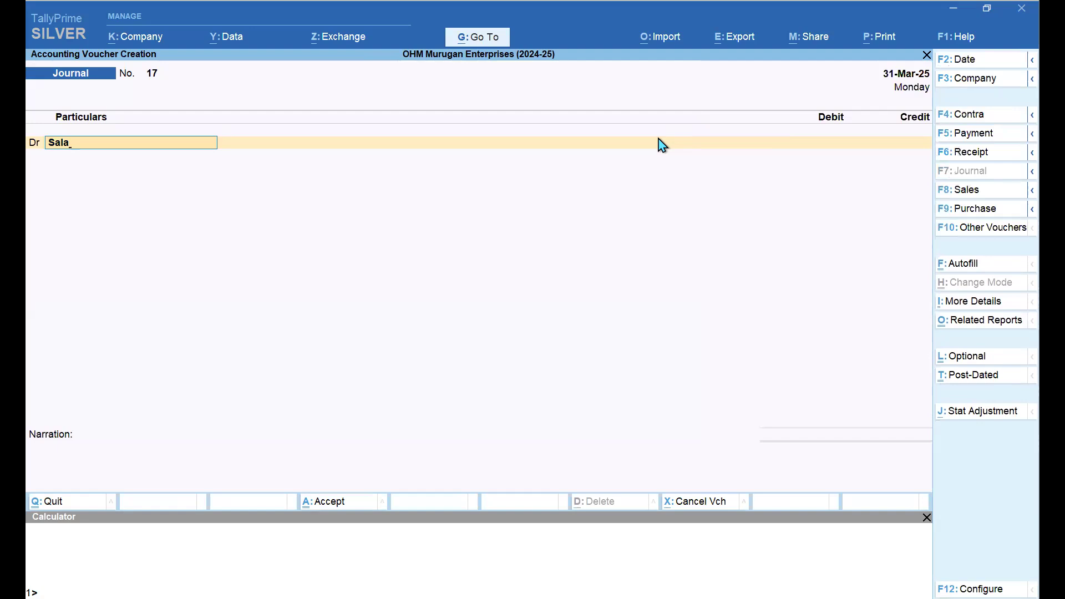
pyautogui.press('BackSpace')
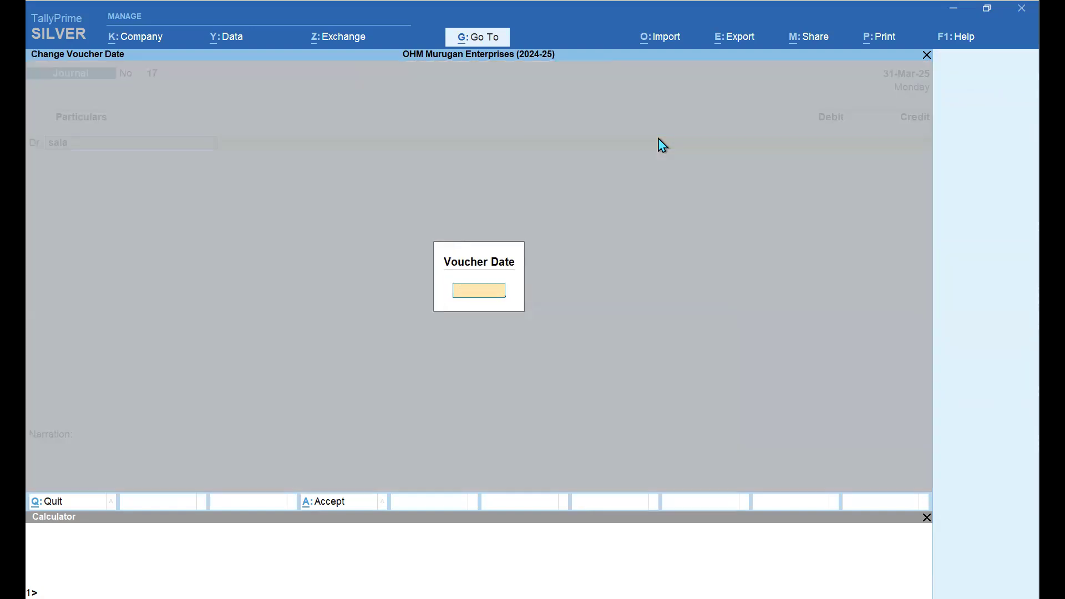
pyautogui.press('Escape')
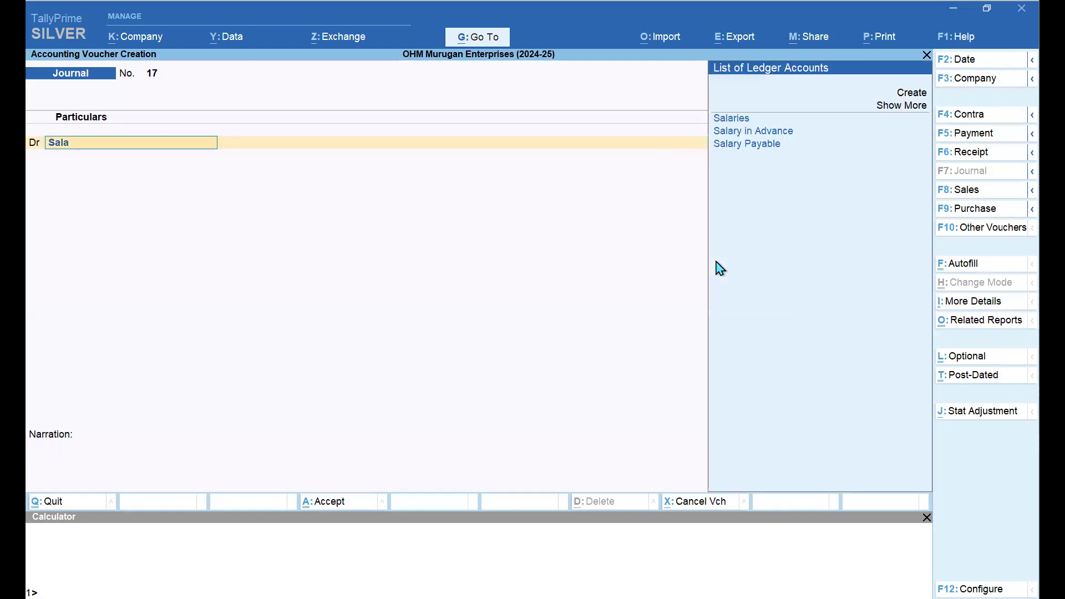
pyautogui.press('Return')
pyautogui.write('125000')
pyautogui.press('Return')
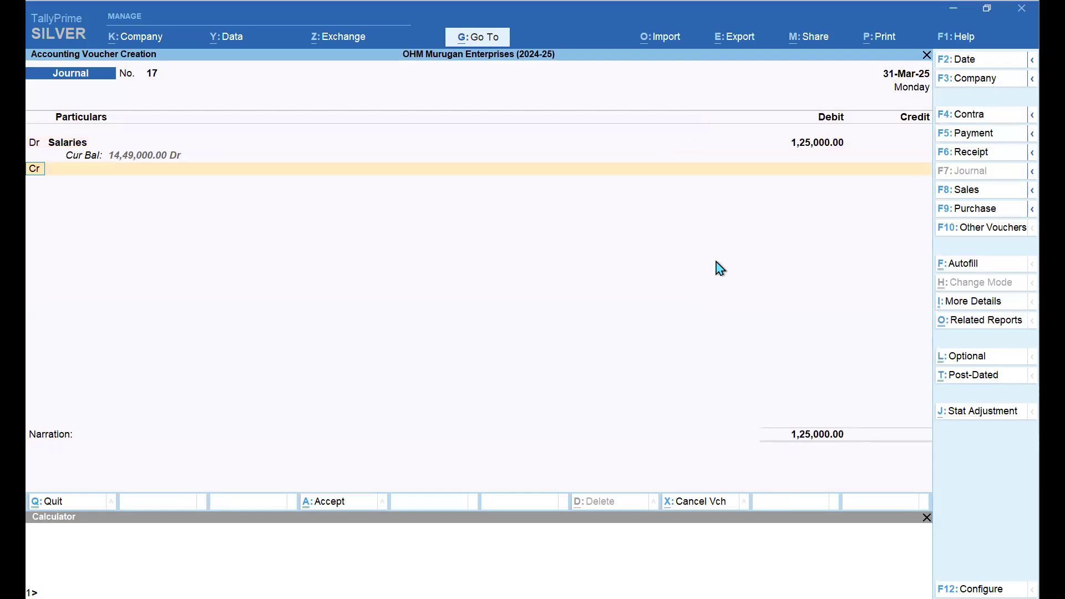
# Credit Salary Payable with 1,25,000 in the journal voucher against the Salaries debit
pyautogui.press('Return')
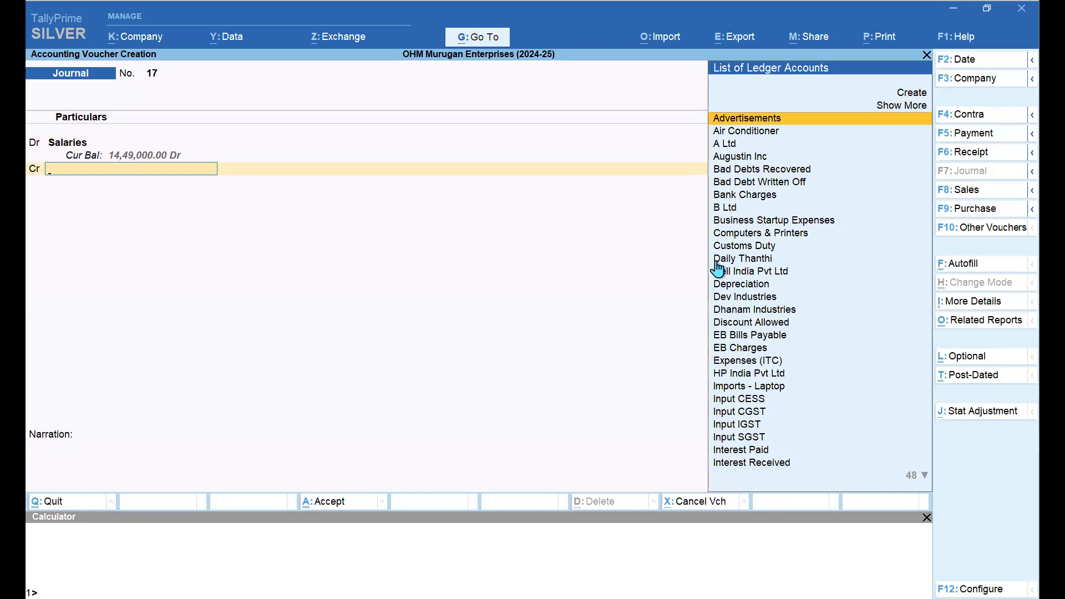
pyautogui.write('Sa')
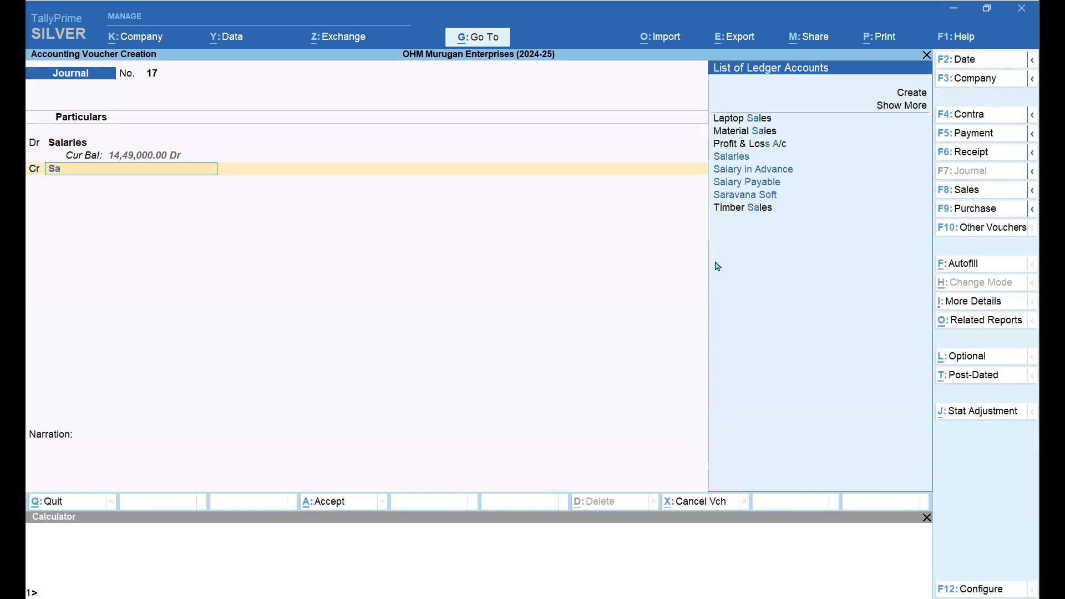
pyautogui.write('la')
pyautogui.press('Down')
pyautogui.press('Down')
pyautogui.press('Down')
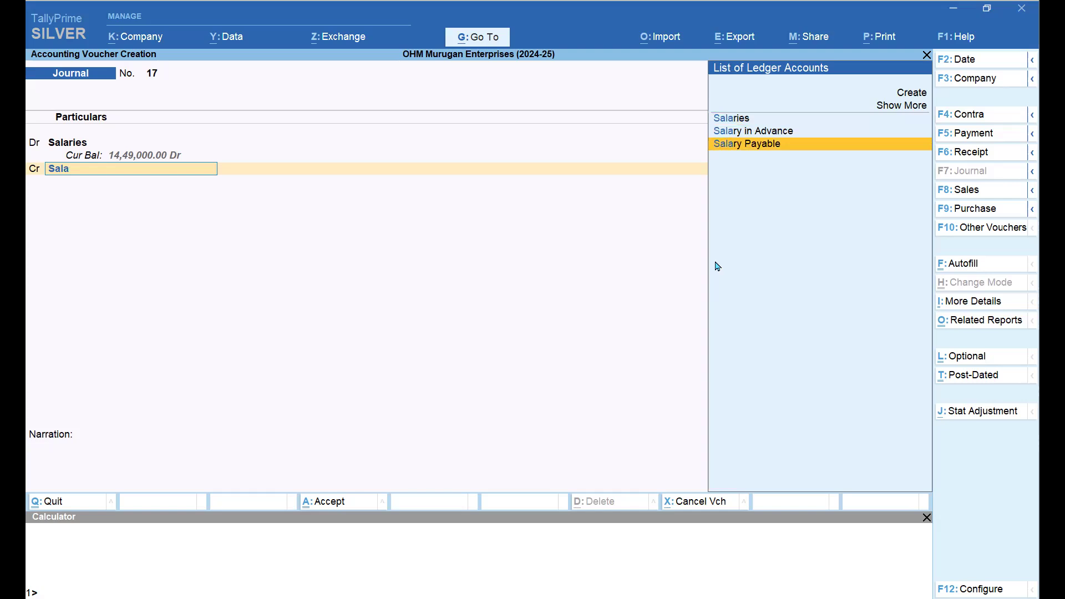
pyautogui.press('Return')
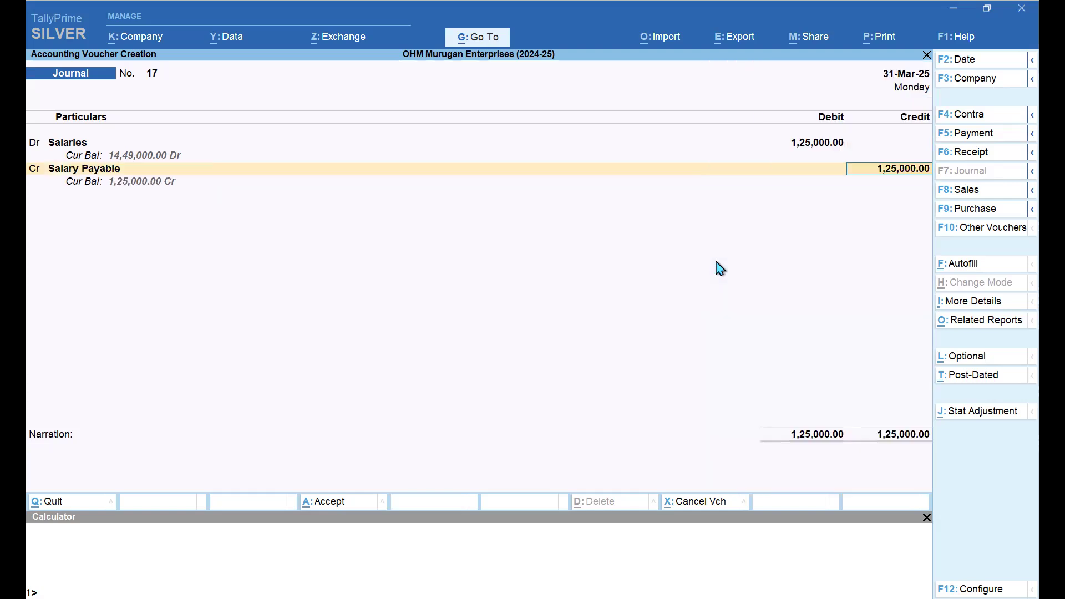
# Review the group of the Salary Payable ledger master from within the voucher and accept the master
pyautogui.press('BackSpace')
pyautogui.hotkey('ctrl', 'Return')
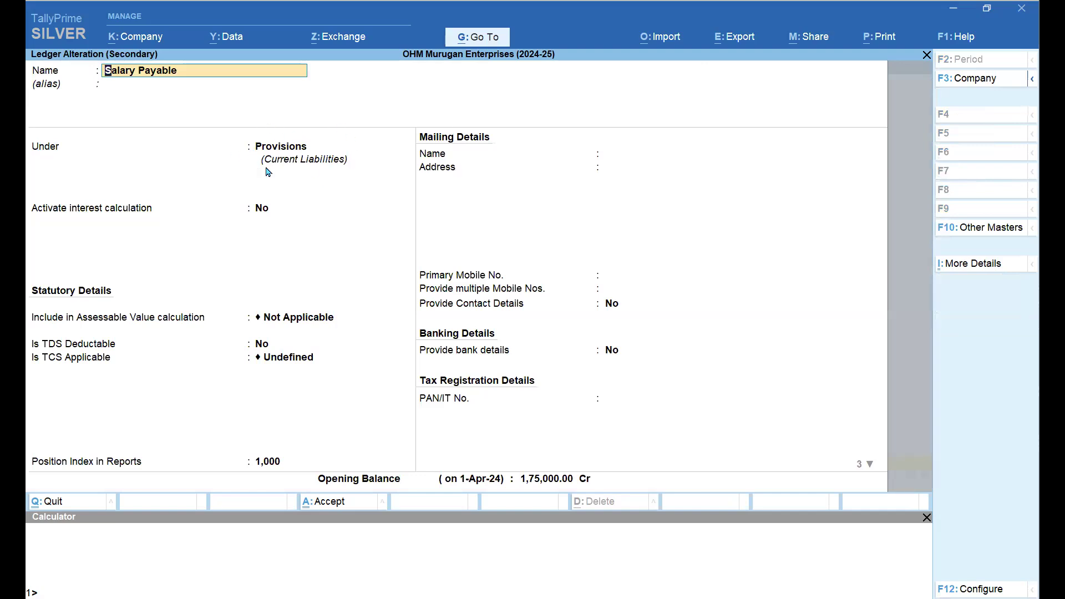
pyautogui.hotkey('ctrl', 'a')
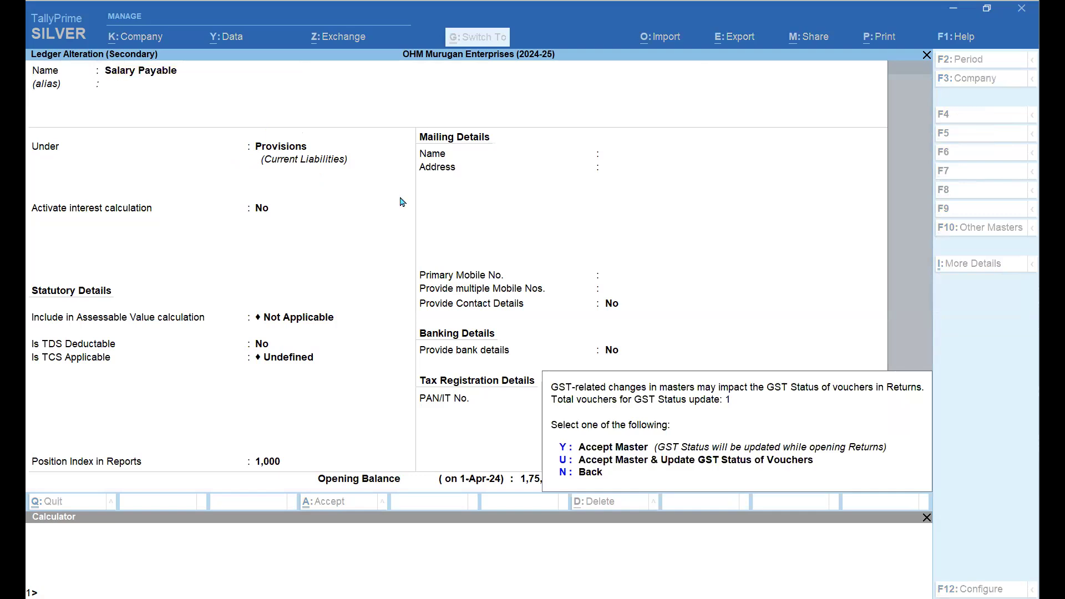
pyautogui.press('y')
pyautogui.press('Return')
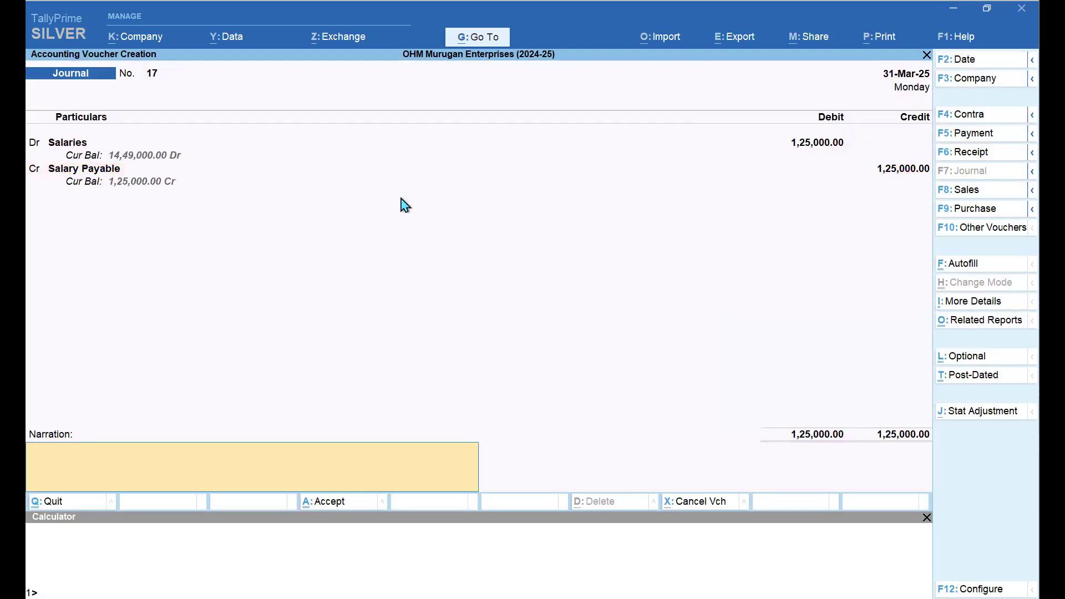
# Save the salary payable journal without a narration and return to the Profit & Loss A/c
pyautogui.press('Return')
pyautogui.press('y')
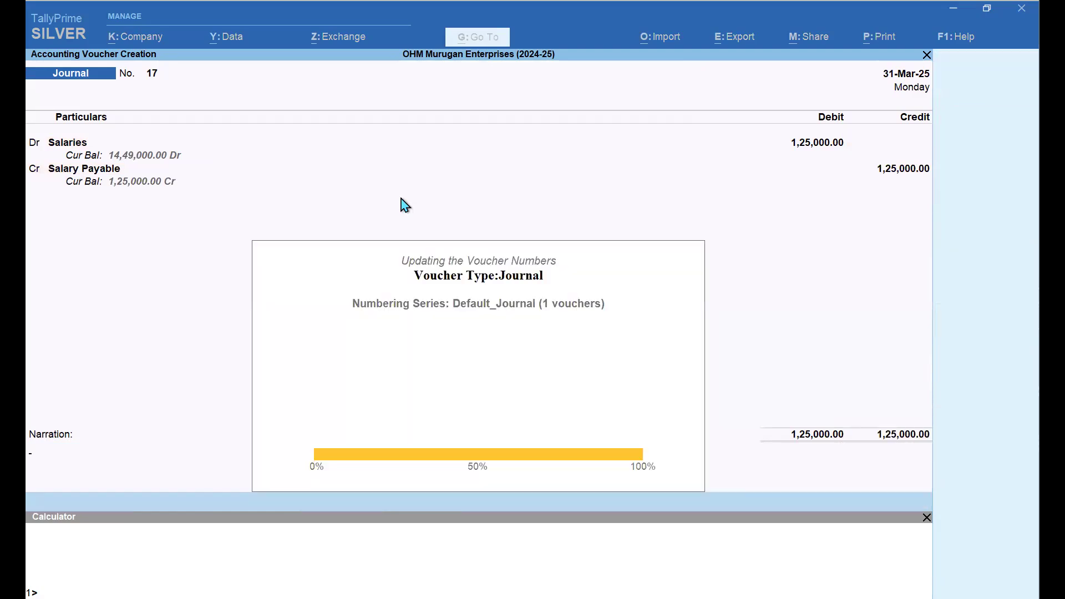
pyautogui.press('Escape')
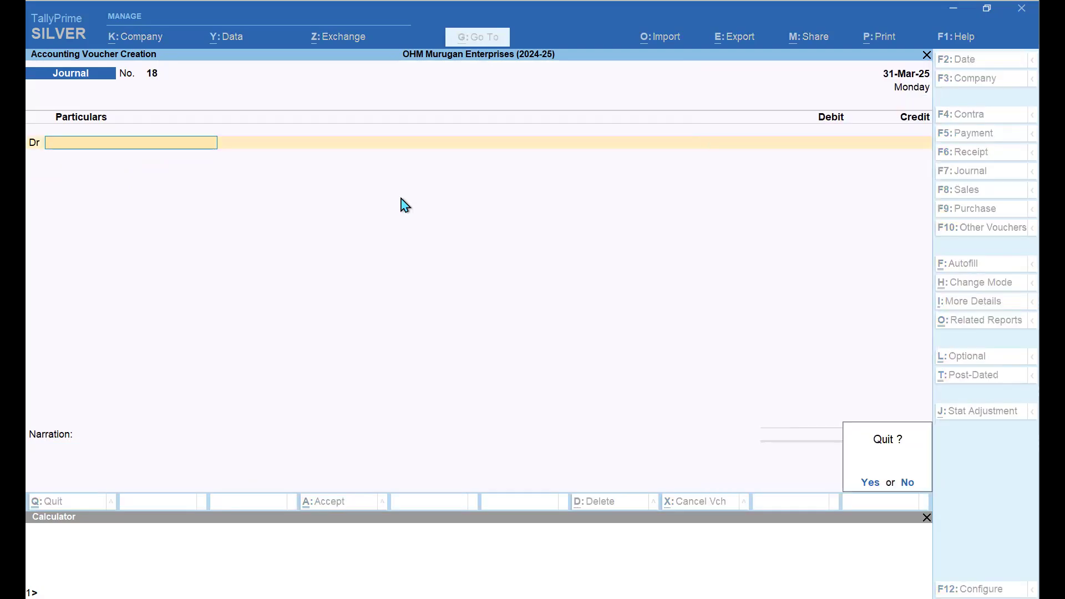
pyautogui.press('y')
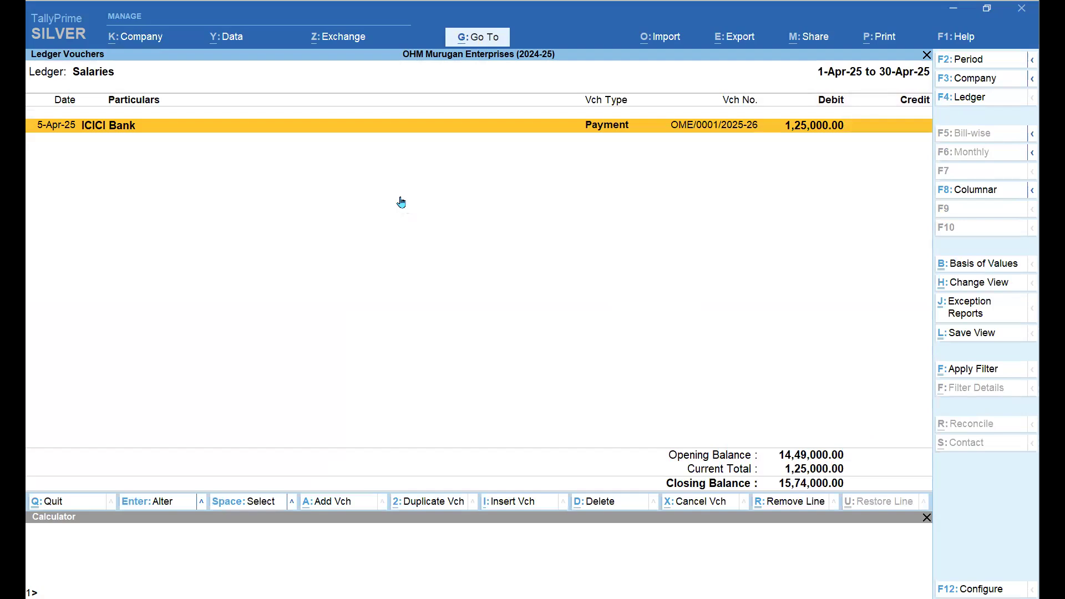
pyautogui.press('Escape')
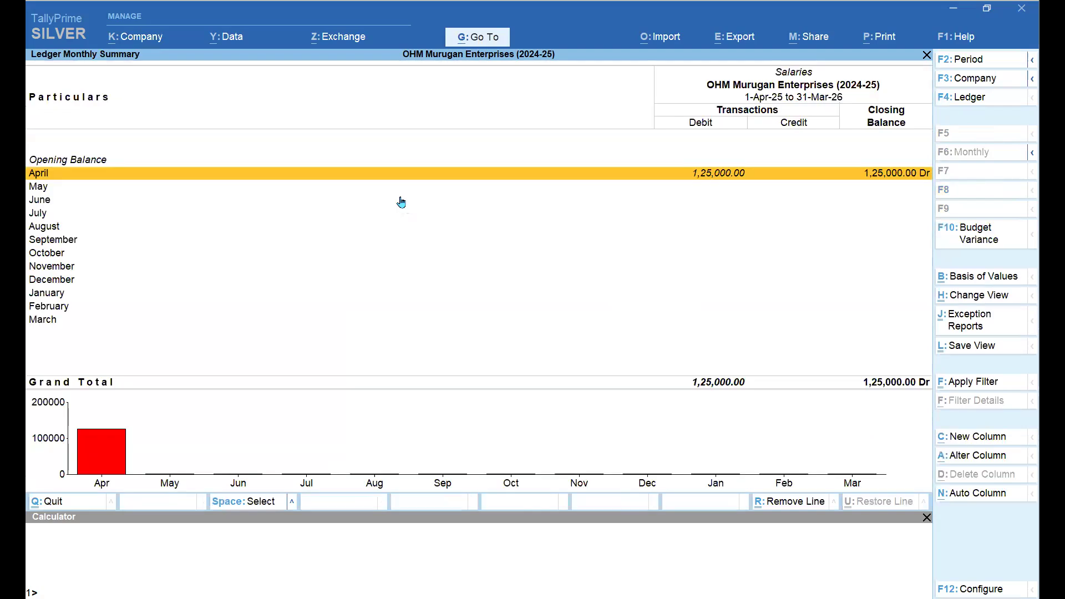
pyautogui.press('Escape')
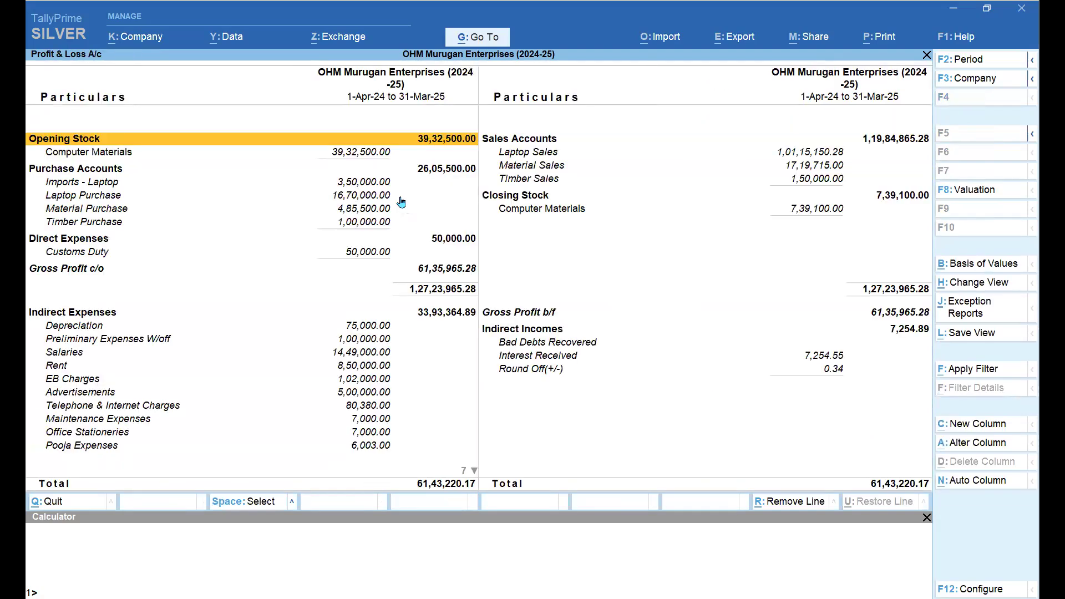
# Open the Salaries monthly summary from the Indirect Expenses to examine the March entry
pyautogui.press('Down')
pyautogui.press('Down')
pyautogui.press('Down')
pyautogui.press('Down')
pyautogui.press('Down')
pyautogui.press('Down')
pyautogui.press('Down')
pyautogui.press('Down')
pyautogui.press('Down')
pyautogui.press('Down')
pyautogui.press('Down')
pyautogui.press('Down')
pyautogui.press('Down')
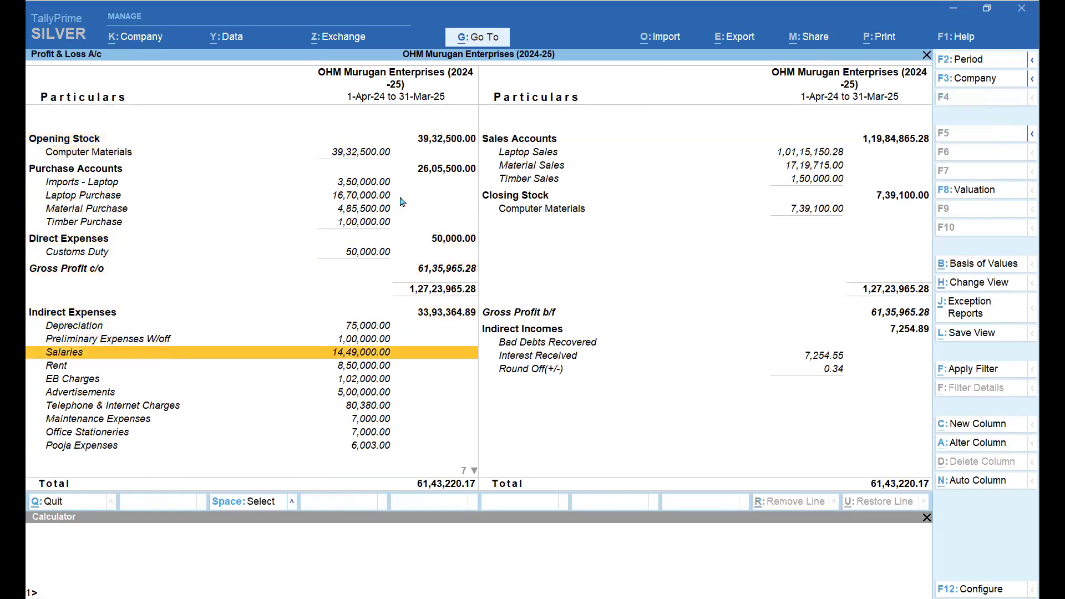
pyautogui.press('Return')
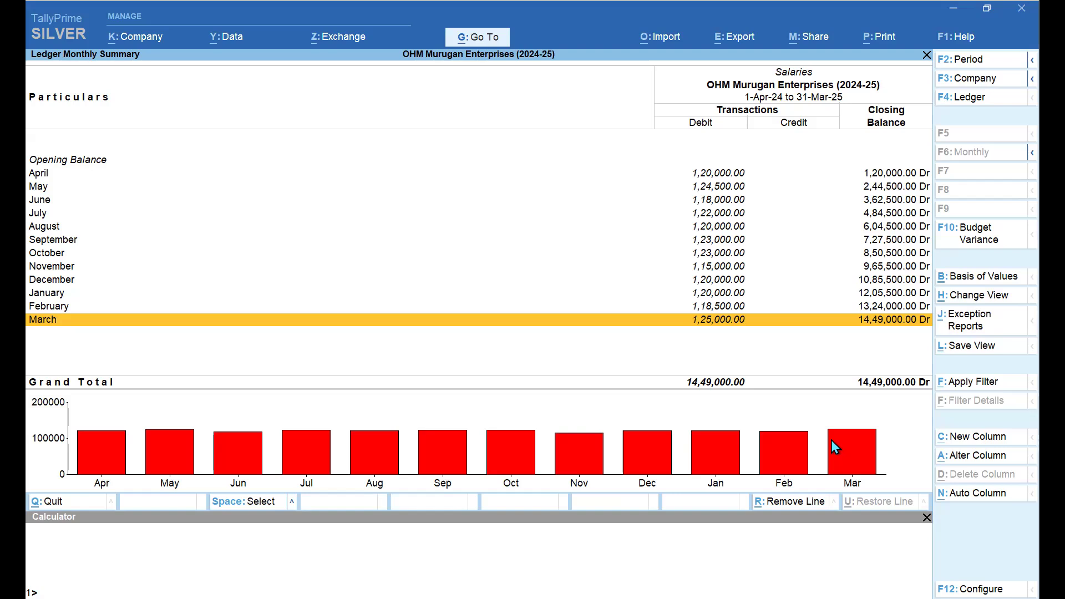
# Go back to the Profit & Loss A/c and open the monthly summary of the Rent ledger
pyautogui.press('Escape')
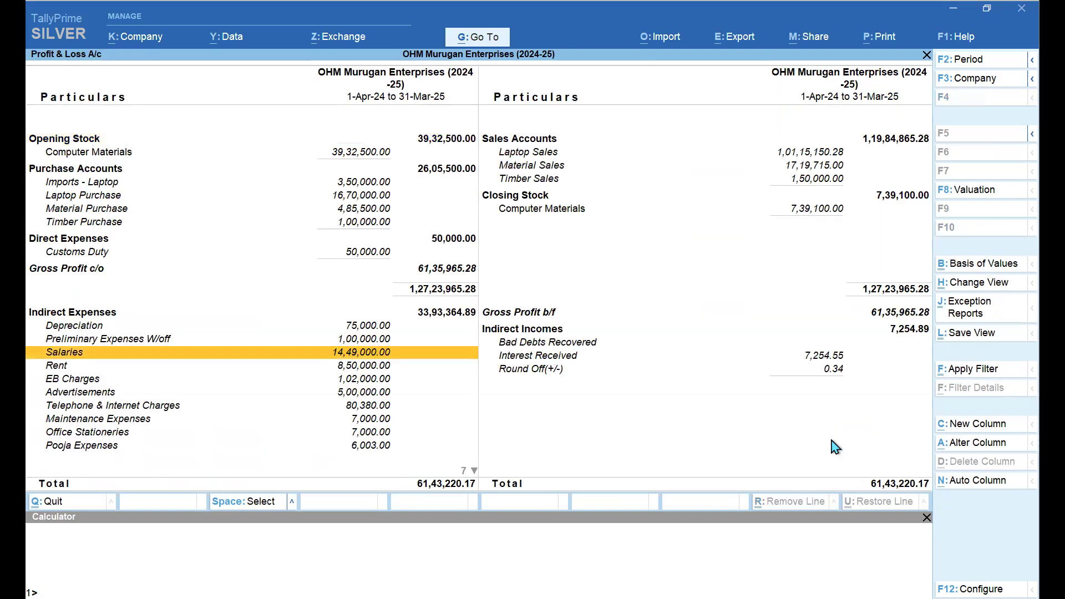
pyautogui.press('Down')
pyautogui.press('Return')
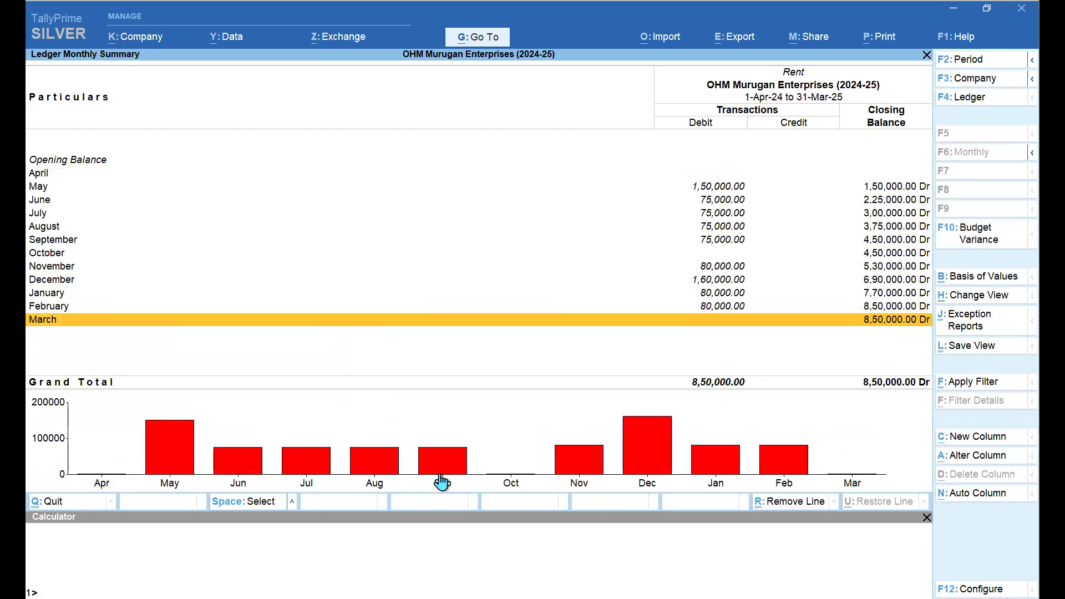
pyautogui.press('ctrl')
pyautogui.hotkey('alt', 'F2')
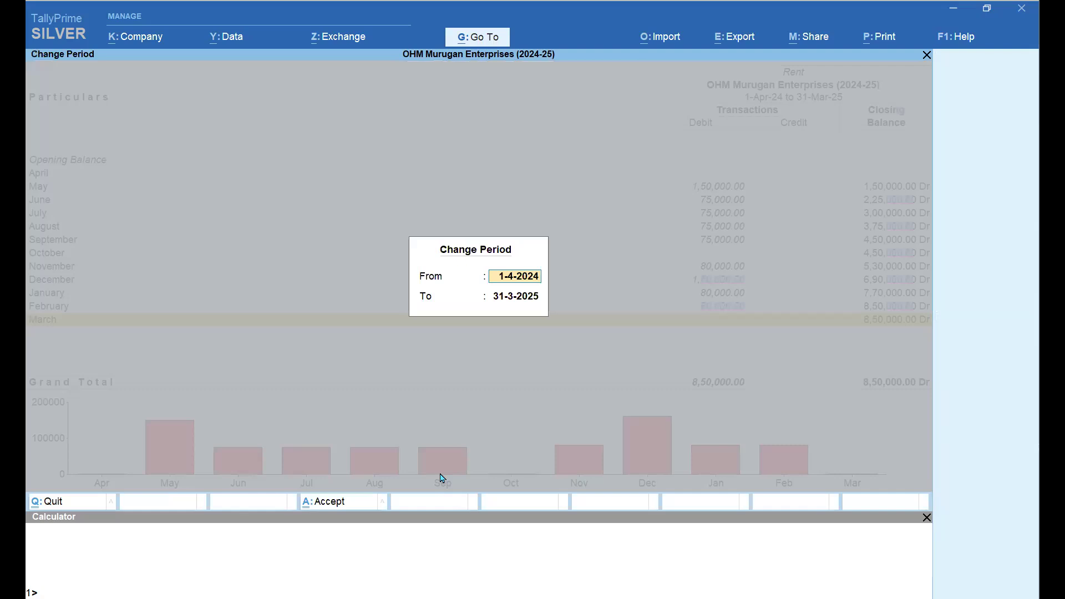
pyautogui.press('Return')
pyautogui.press('Return')
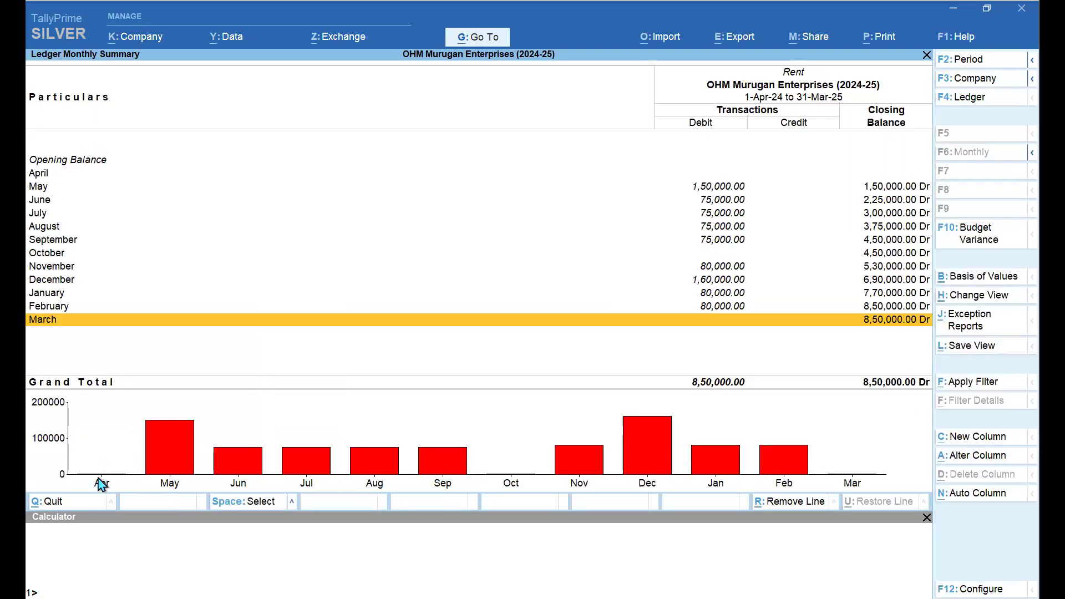
# Examine the Rent ledger's monthly debits from April to March for missing or combined payments
pyautogui.press('Up')
pyautogui.press('Up')
pyautogui.press('Up')
pyautogui.press('Up')
pyautogui.press('Up')
pyautogui.press('Up')
pyautogui.press('Up')
pyautogui.press('Up')
pyautogui.press('Up')
pyautogui.press('Up')
pyautogui.press('Up')
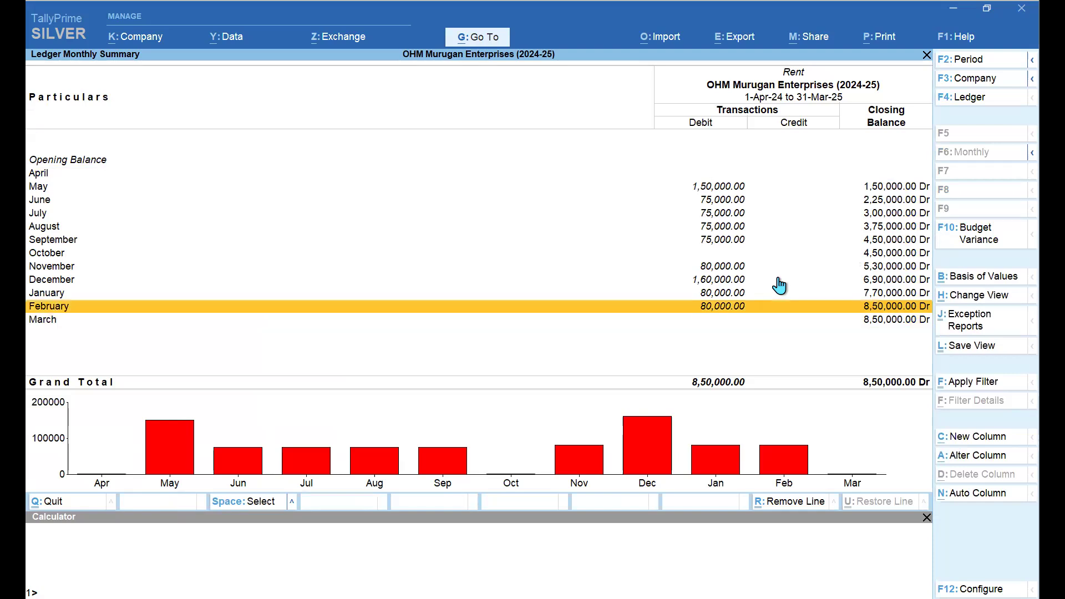
pyautogui.press('Down')
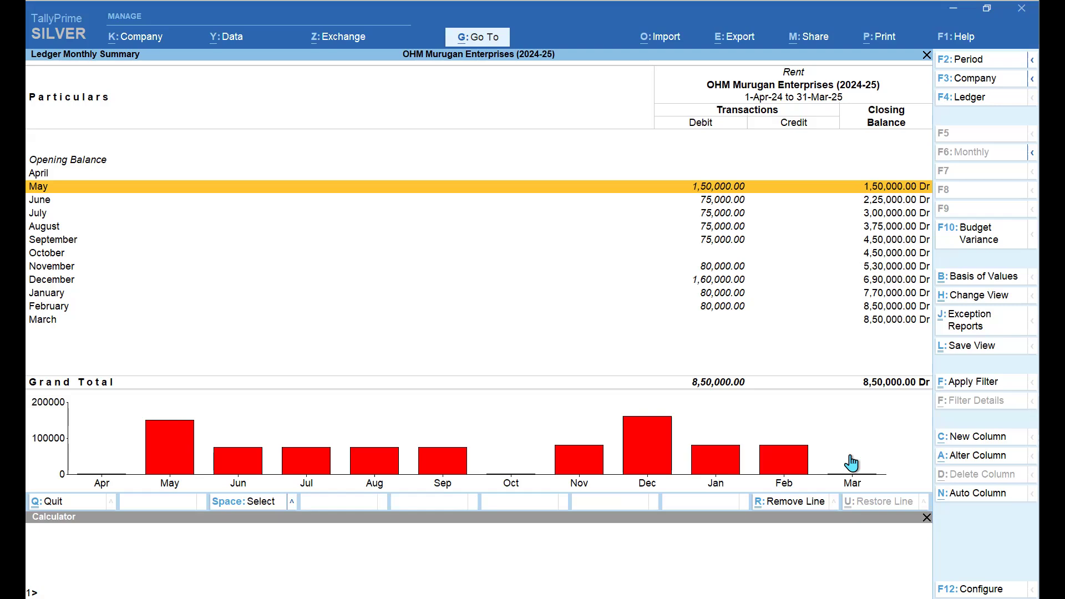
pyautogui.press('Down')
pyautogui.press('Down')
pyautogui.press('Down')
pyautogui.press('Down')
pyautogui.press('Down')
pyautogui.press('Down')
pyautogui.press('Down')
pyautogui.press('Down')
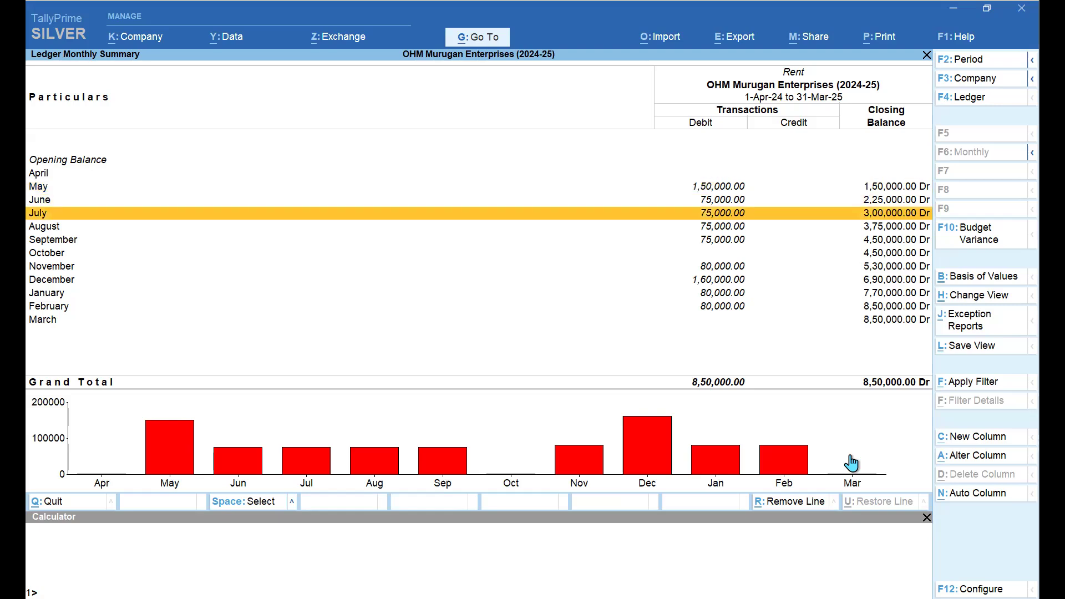
pyautogui.press('Up')
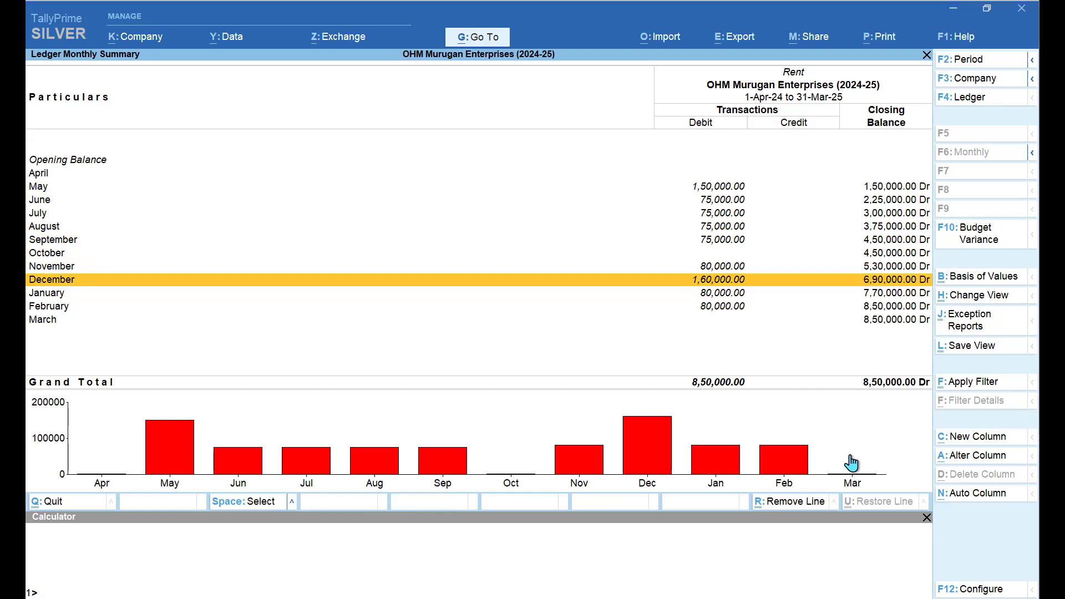
pyautogui.press('Up')
pyautogui.press('Down')
pyautogui.press('Up')
pyautogui.press('Up')
pyautogui.press('Up')
pyautogui.press('Up')
pyautogui.press('Up')
pyautogui.press('Up')
pyautogui.press('Up')
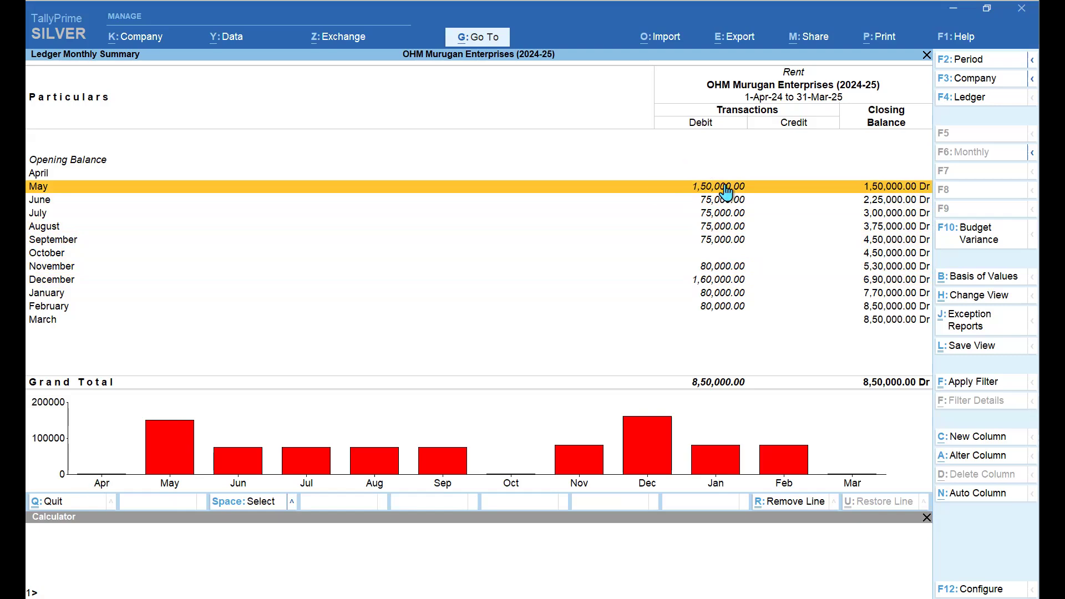
# Mark the months October to February in the Rent monthly summary to examine the second half-year's rent
pyautogui.click(734, 270)
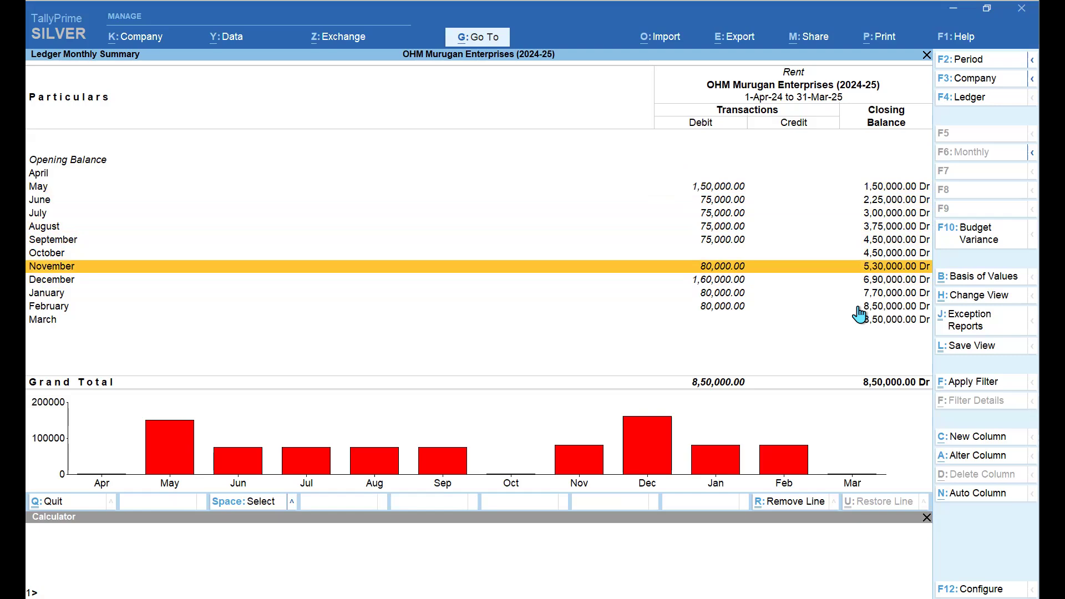
pyautogui.press('Up')
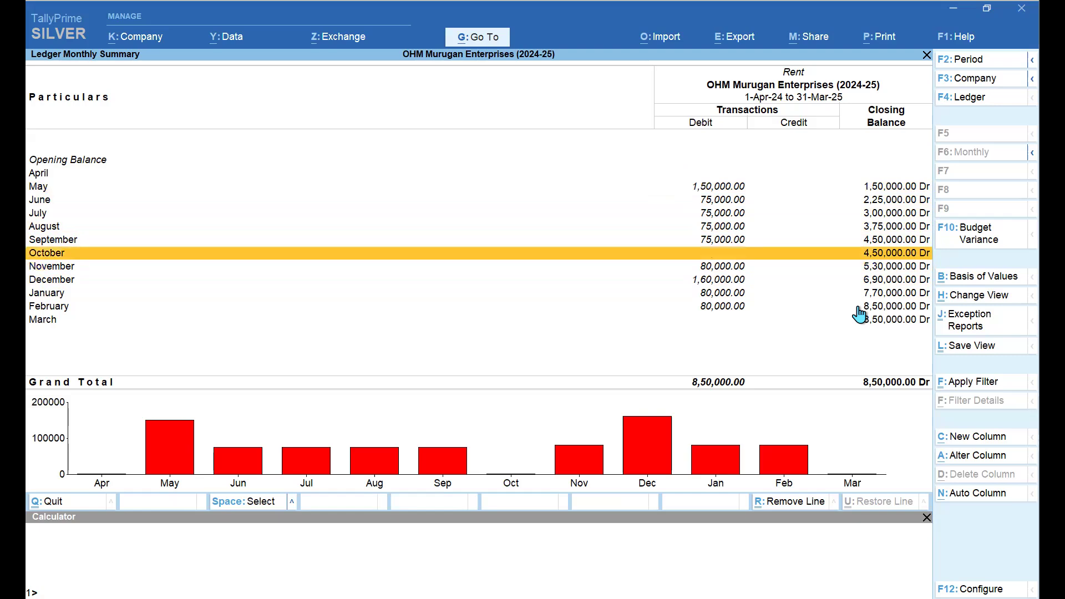
pyautogui.press('space')
pyautogui.press('Down')
pyautogui.press('space')
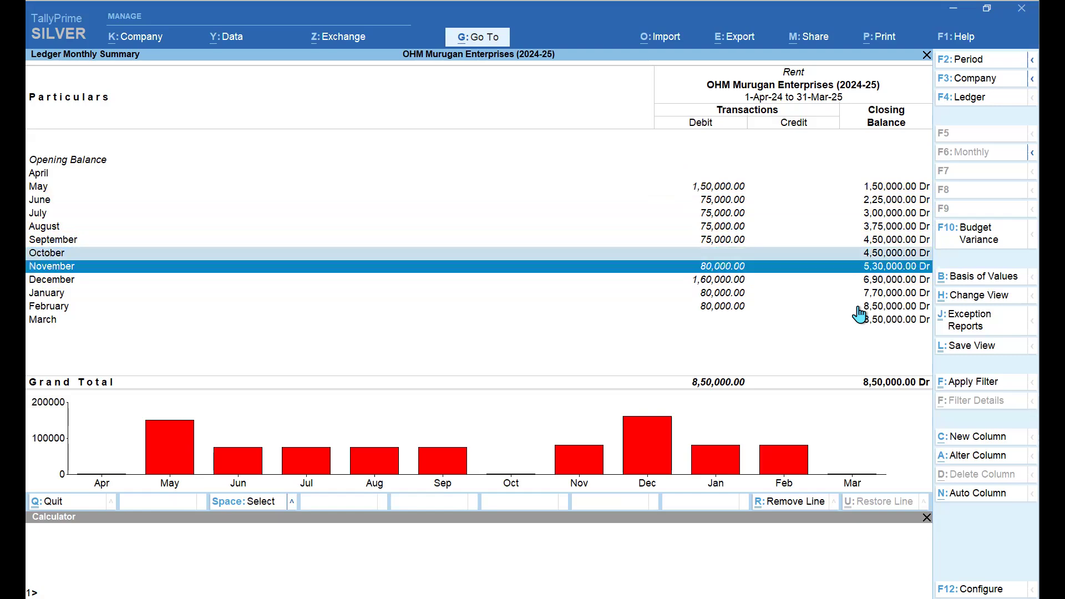
pyautogui.press('Down')
pyautogui.press('space')
pyautogui.press('Down')
pyautogui.press('space')
pyautogui.press('Down')
pyautogui.press('space')
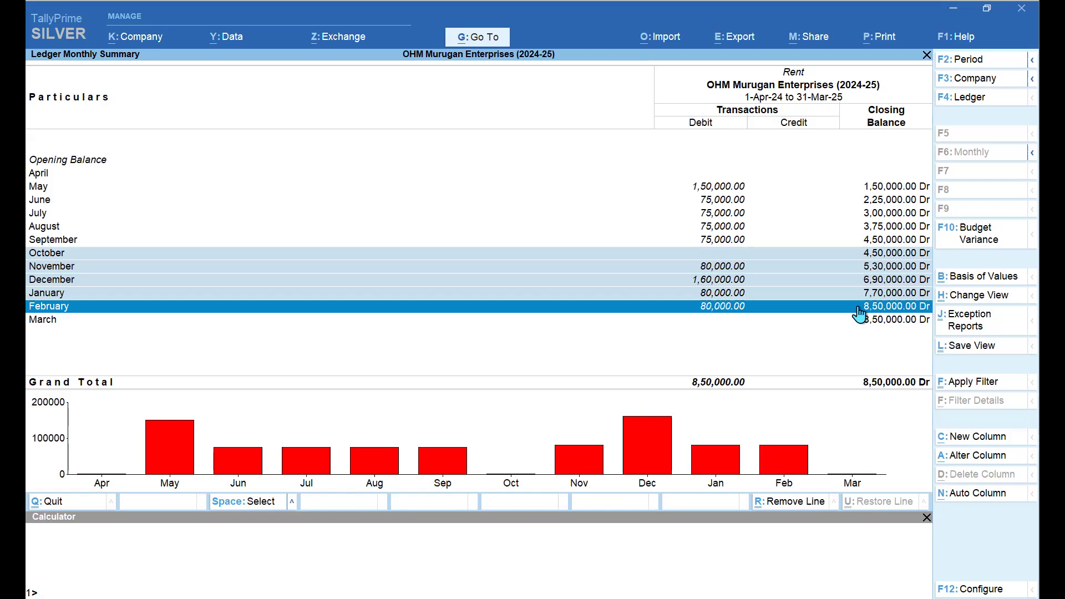
pyautogui.press('Up')
pyautogui.press('Up')
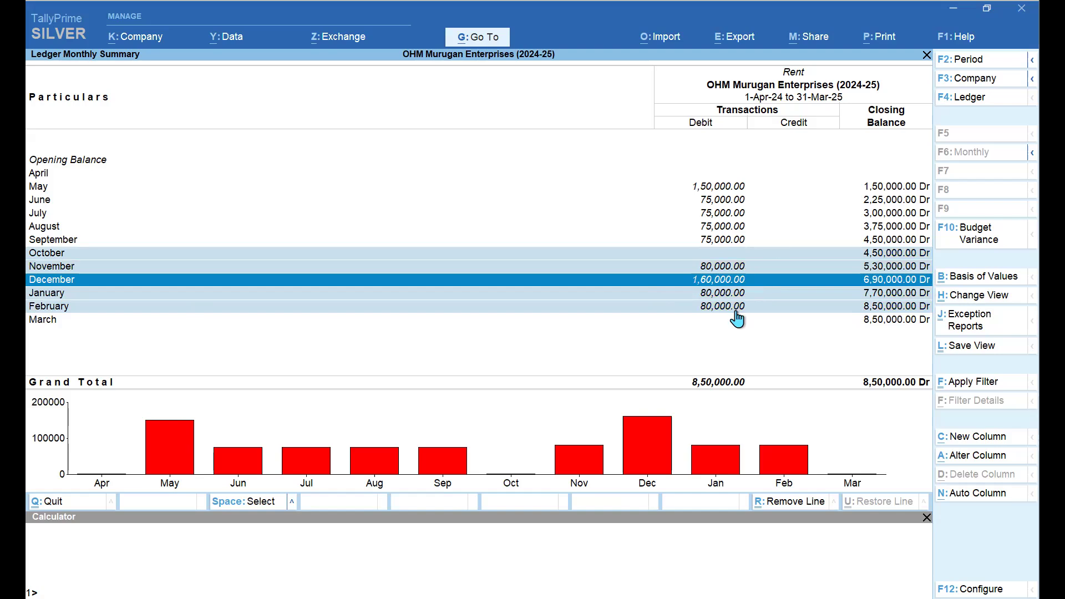
# Calculate the full year's rent in the built-in calculator as 6*80000 plus (6*75000)
pyautogui.hotkey('ctrl', 'n')
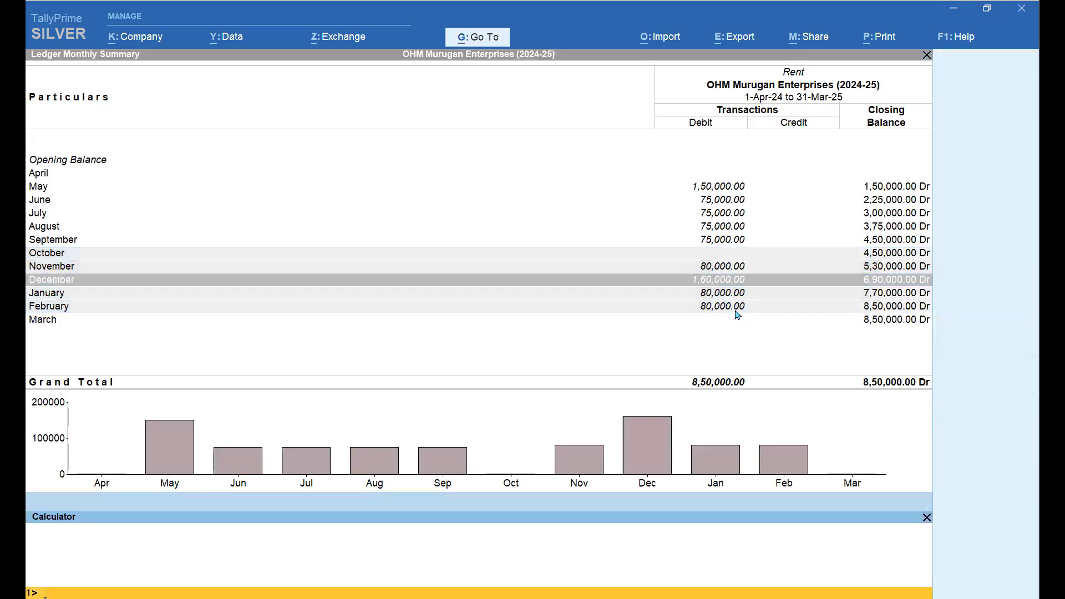
pyautogui.write('6*80000')
pyautogui.press('Return')
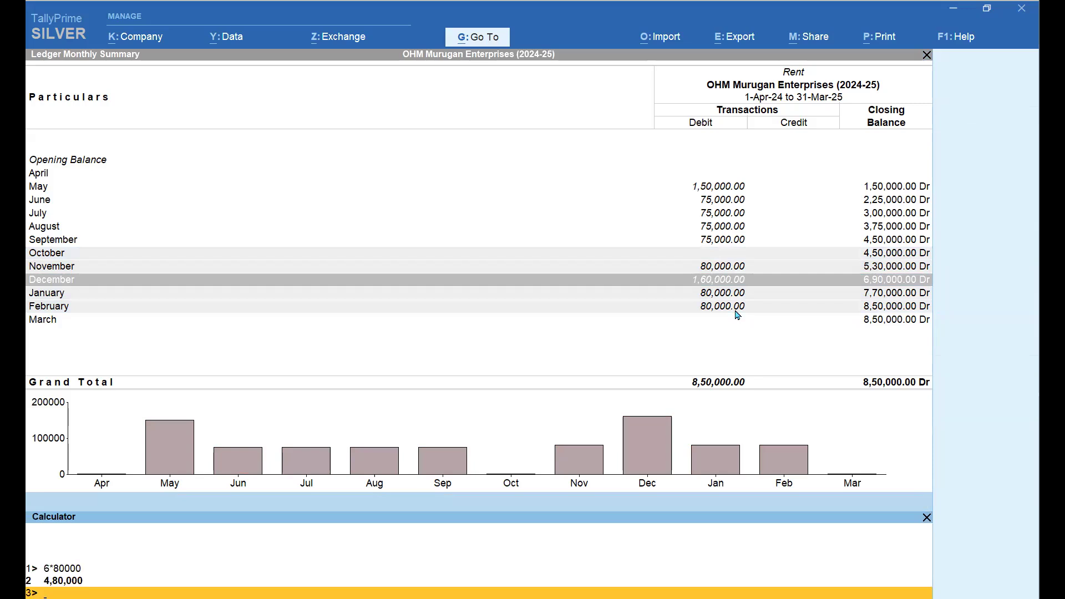
pyautogui.press('Up')
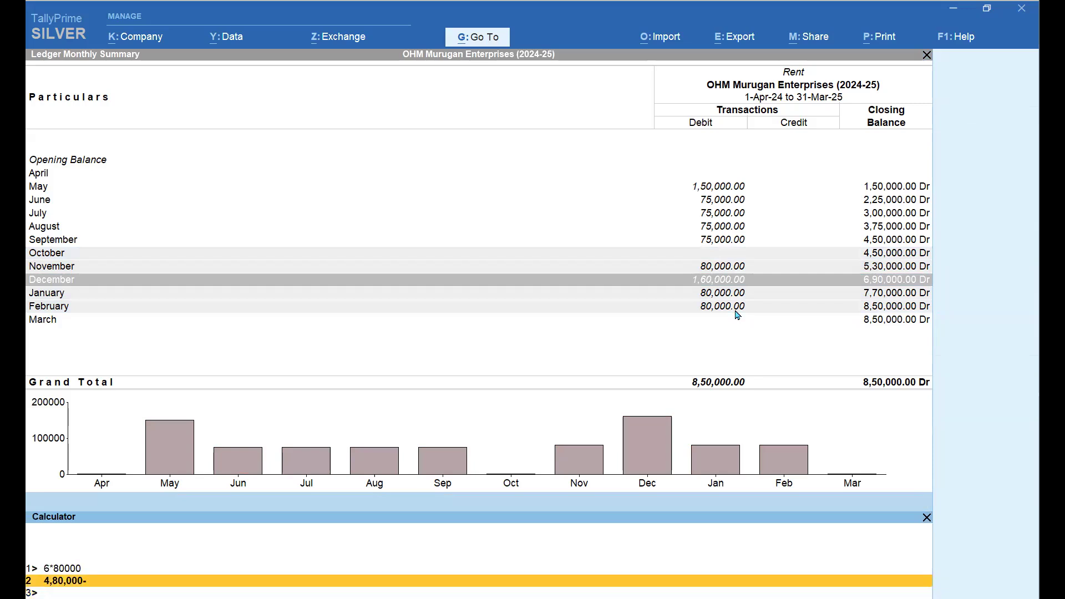
pyautogui.write('+(6*75000')
pyautogui.press('Return')
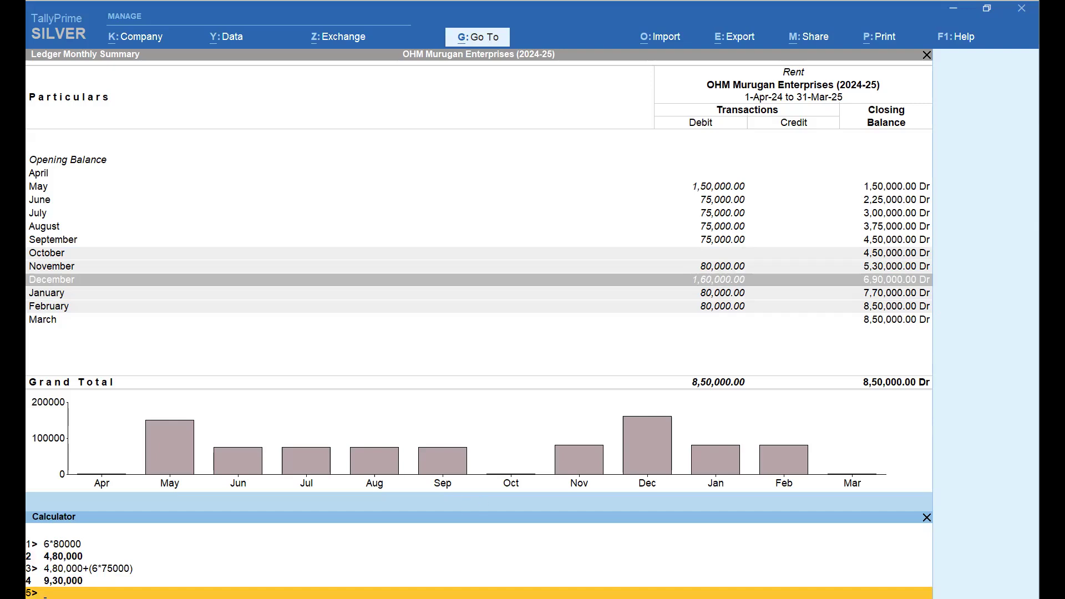
# Close the Rent monthly summary and return to the Profit & Loss A/c
pyautogui.click(645, 342)
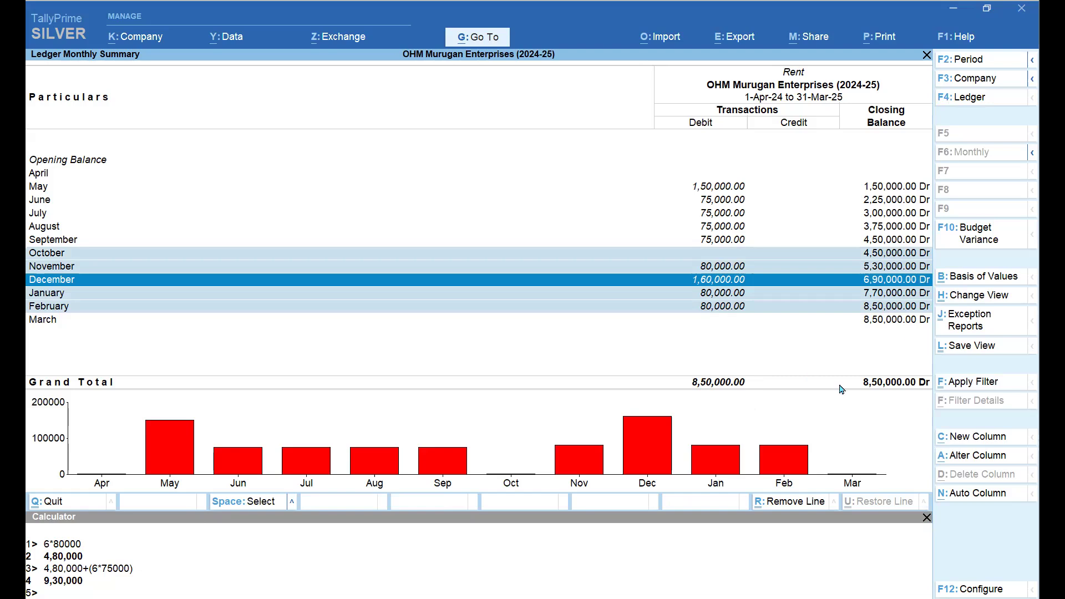
pyautogui.click(717, 376)
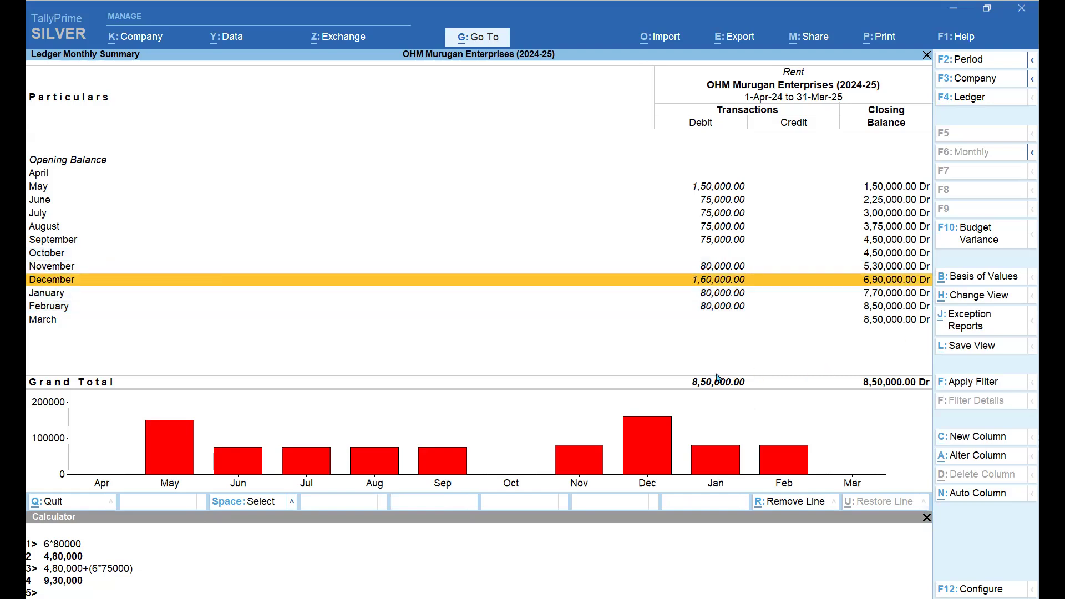
pyautogui.press('Escape')
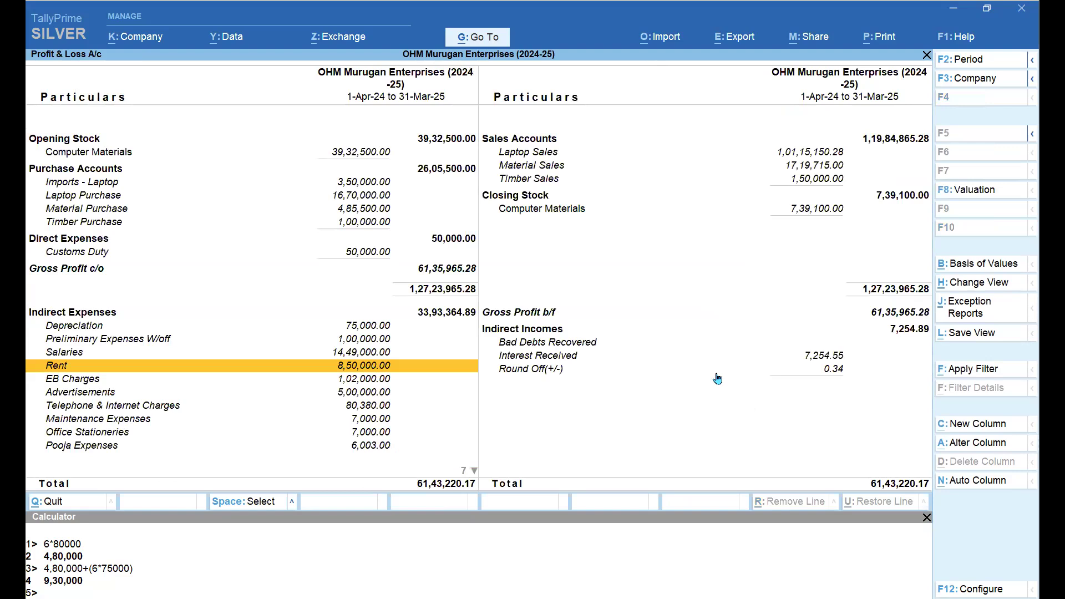
# Open the EB Charges ledger's monthly summary and drill into its October vouchers
pyautogui.press('Down')
pyautogui.press('Return')
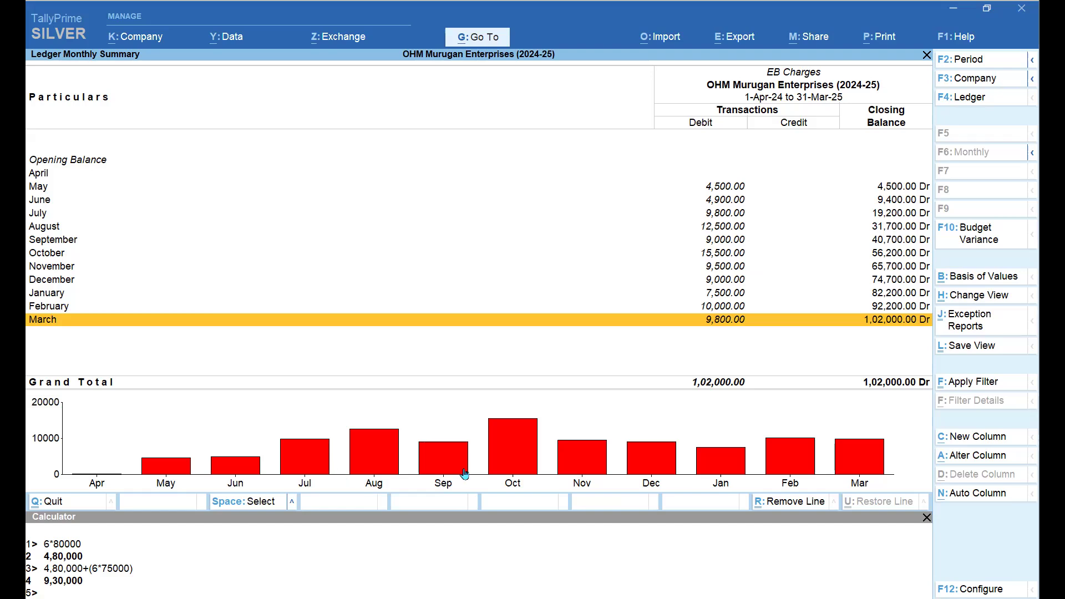
pyautogui.click(511, 460)
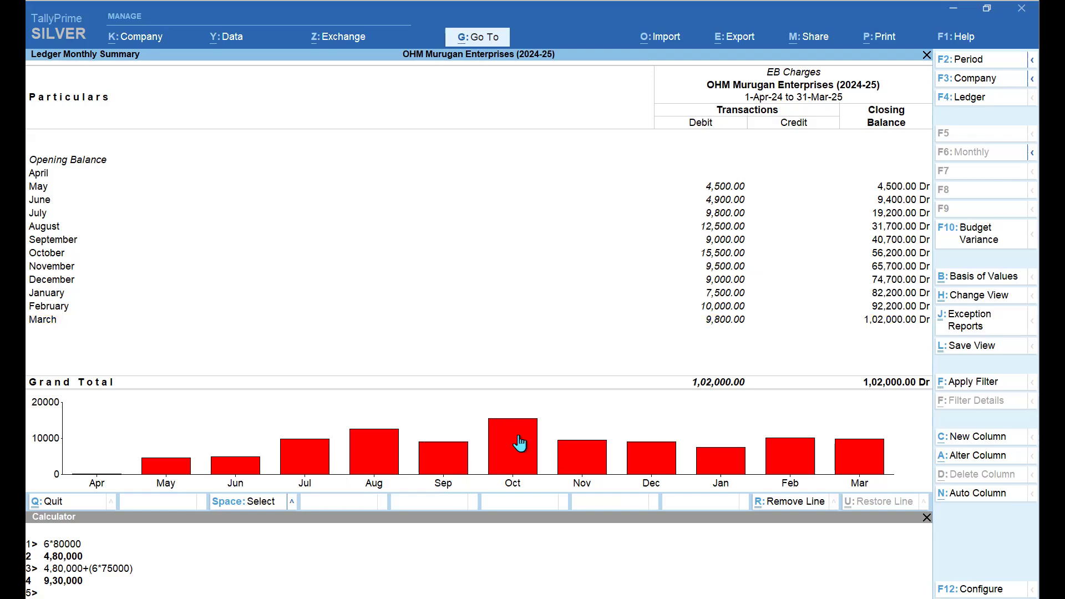
pyautogui.click(47, 253)
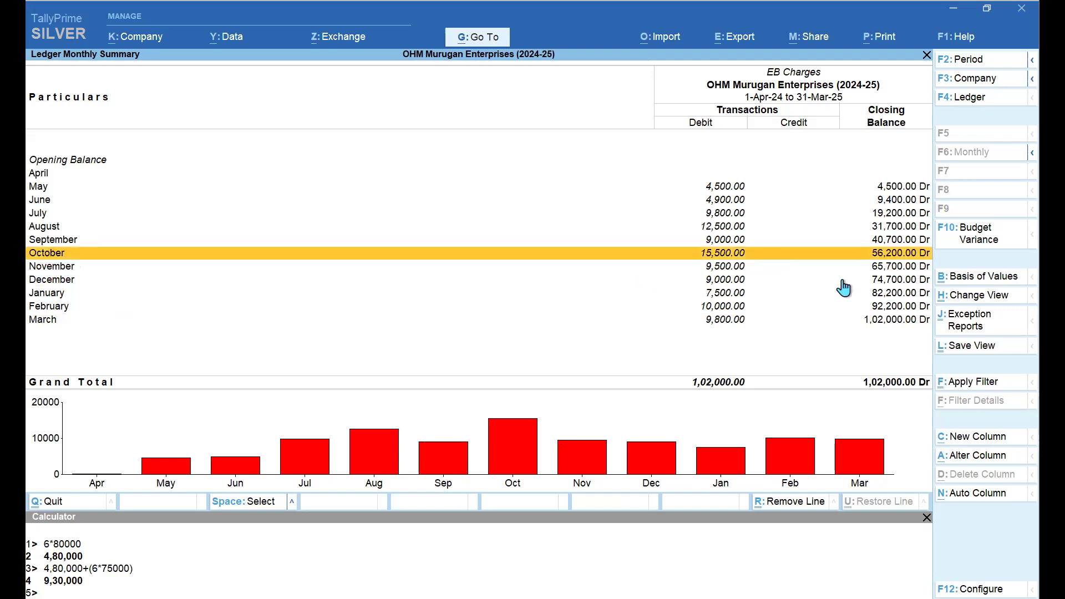
pyautogui.press('Return')
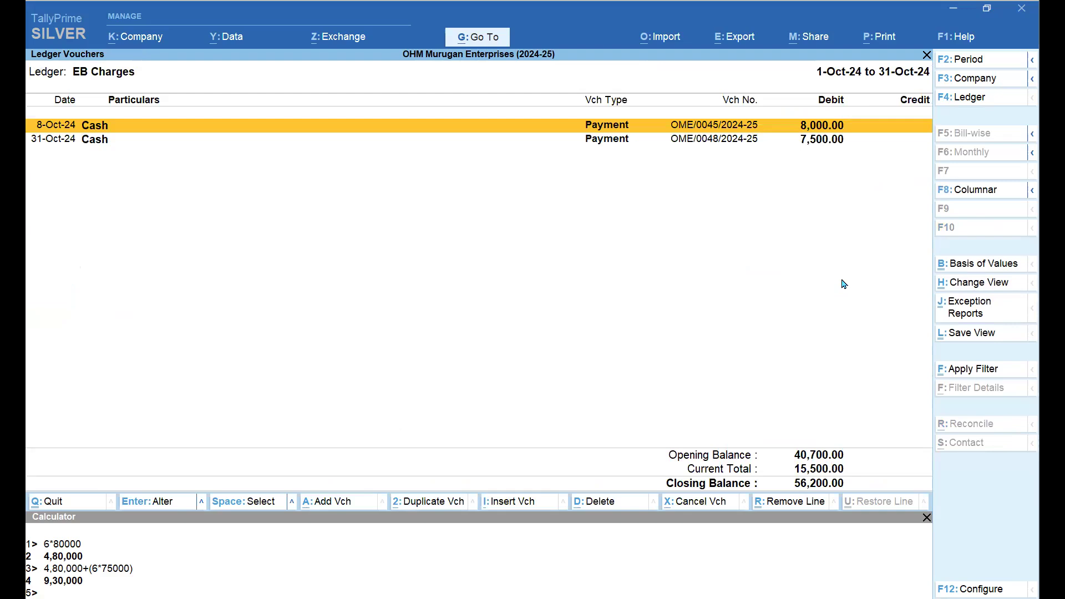
# Compare the 8-Oct and 31-Oct EB Charges payments, and return to the Profit & Loss A/c
pyautogui.press('Down')
pyautogui.press('Up')
pyautogui.press('Down')
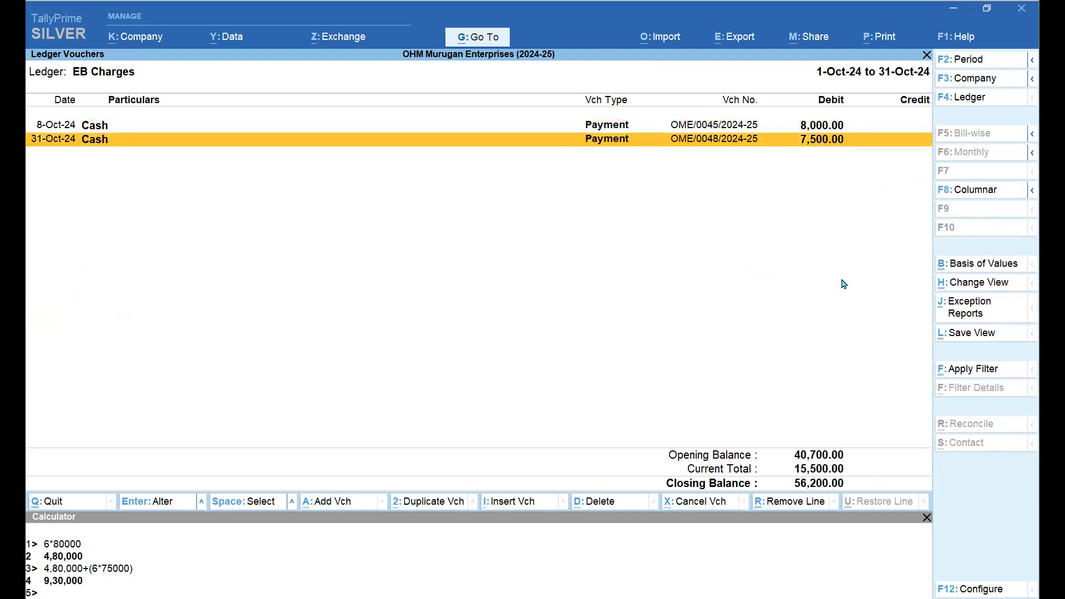
pyautogui.press('Up')
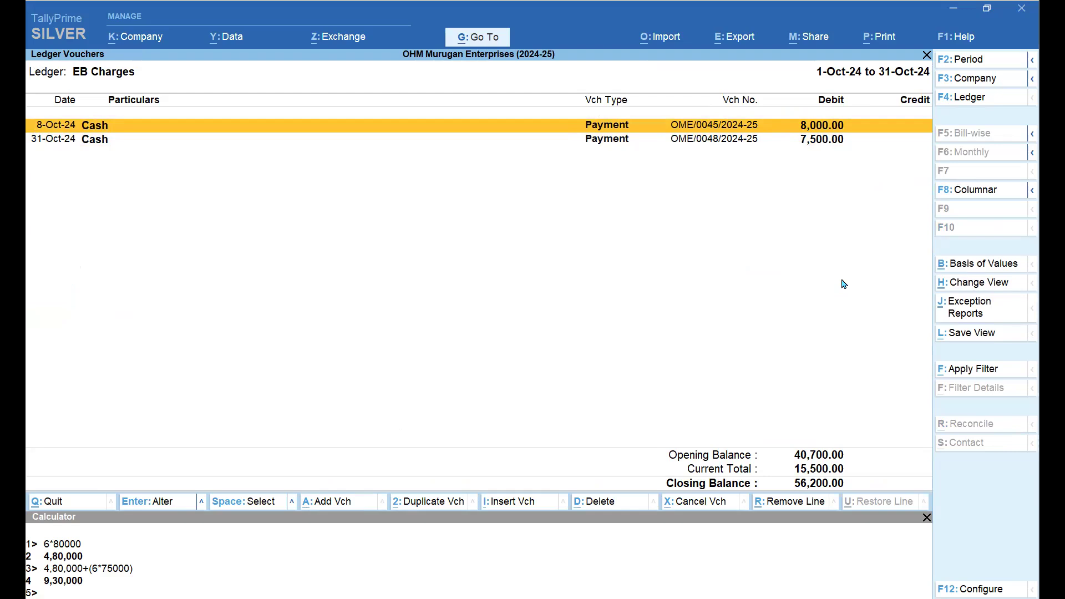
pyautogui.press('Down')
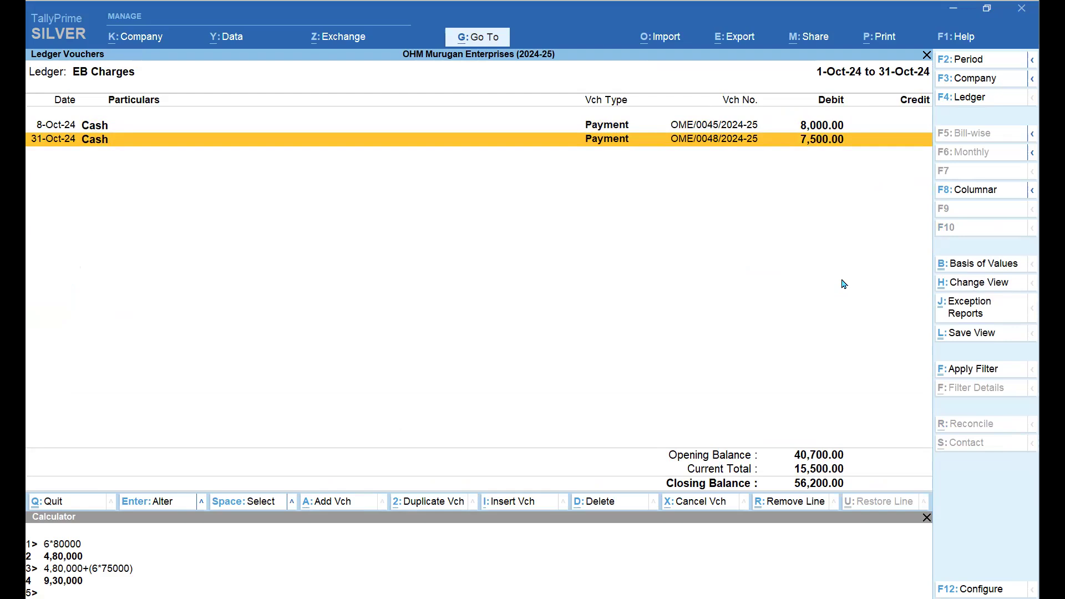
pyautogui.press('Escape')
pyautogui.press('Escape')
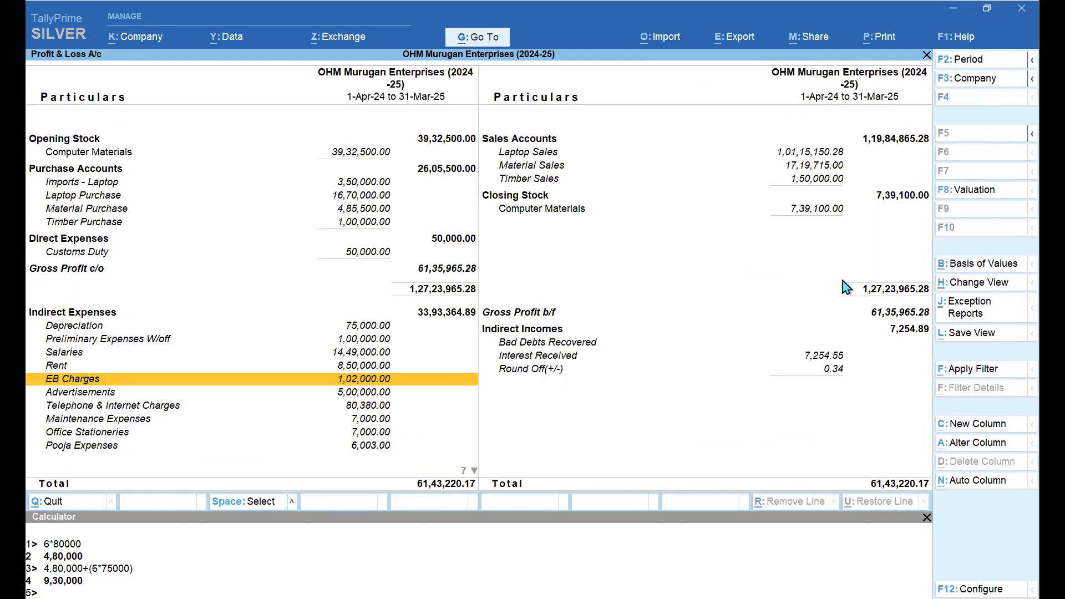
# Examine the Telephone & Internet Charges ledger's monthly debits for missing entries, especially around October to January
pyautogui.press('Down')
pyautogui.press('Down')
pyautogui.press('Return')
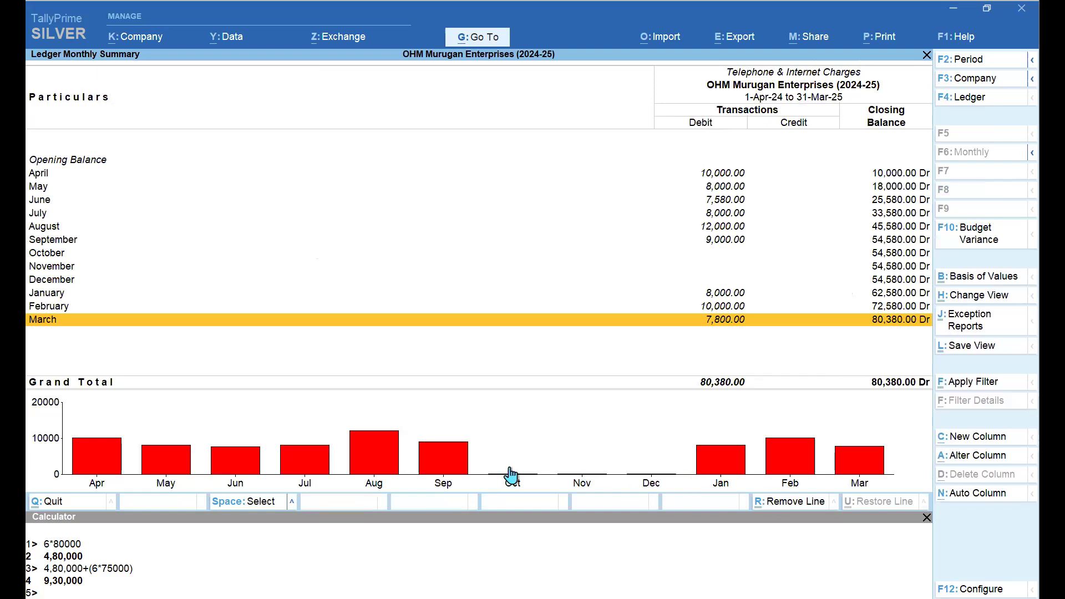
pyautogui.press('Up')
pyautogui.press('Up')
pyautogui.press('Up')
pyautogui.press('Up')
pyautogui.press('Up')
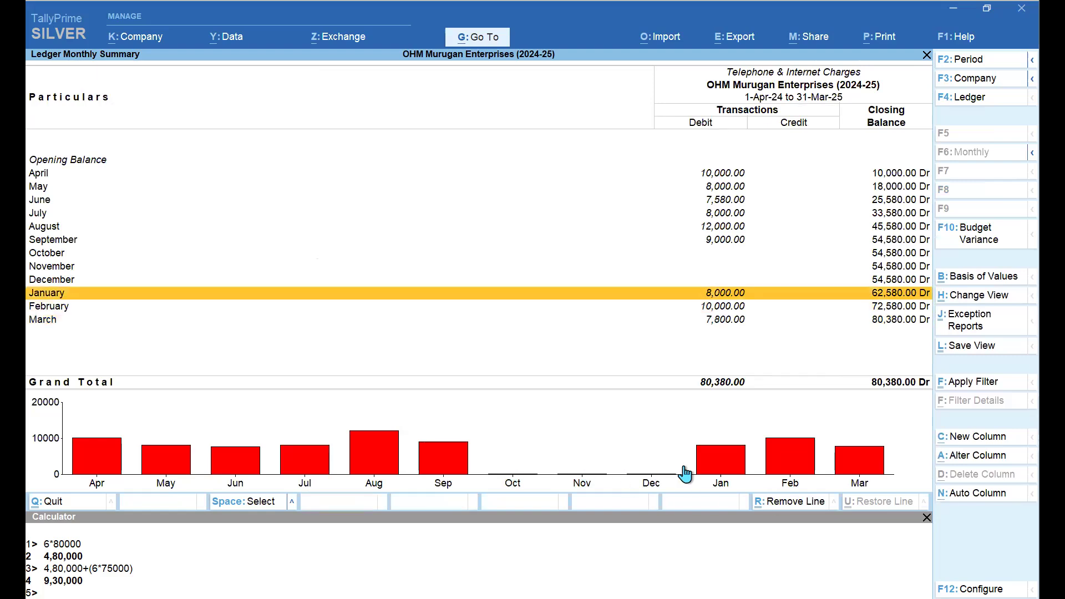
pyautogui.press('Down')
pyautogui.press('Down')
pyautogui.press('Up')
pyautogui.press('Up')
pyautogui.press('Up')
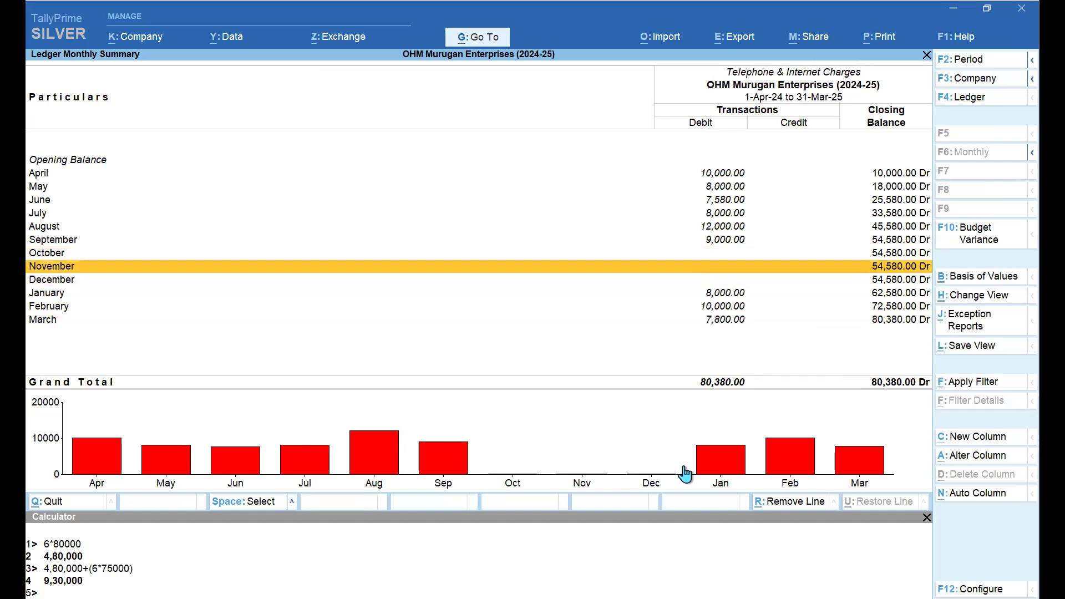
pyautogui.press('Down')
pyautogui.press('Down')
pyautogui.press('Down')
pyautogui.press('Down')
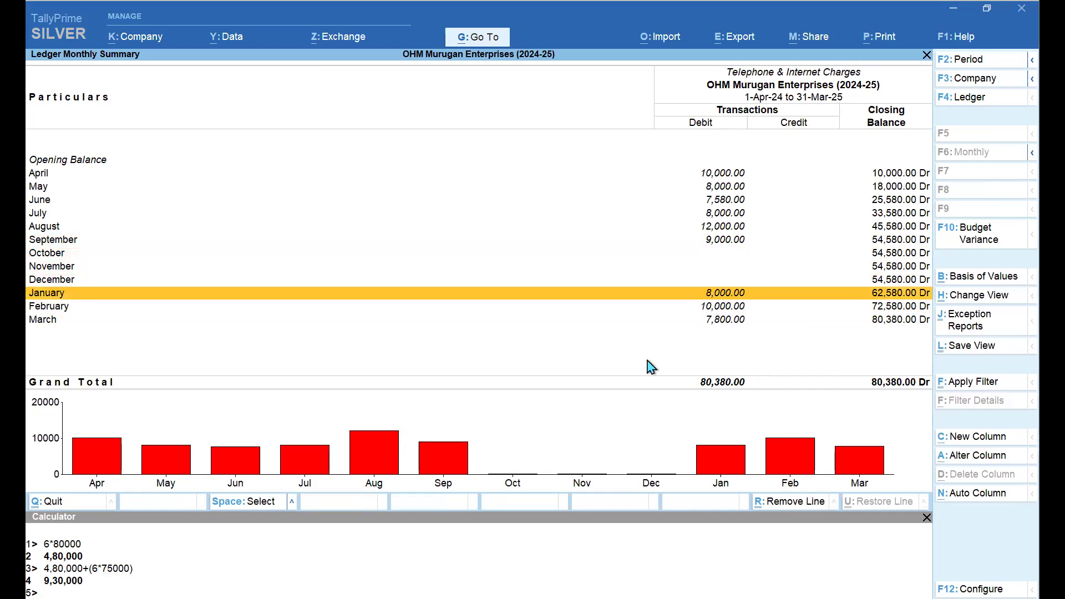
# Close the Telephone & Internet Charges summary and the Profit & Loss A/c, returning to the Gateway of Tally
pyautogui.press('Escape')
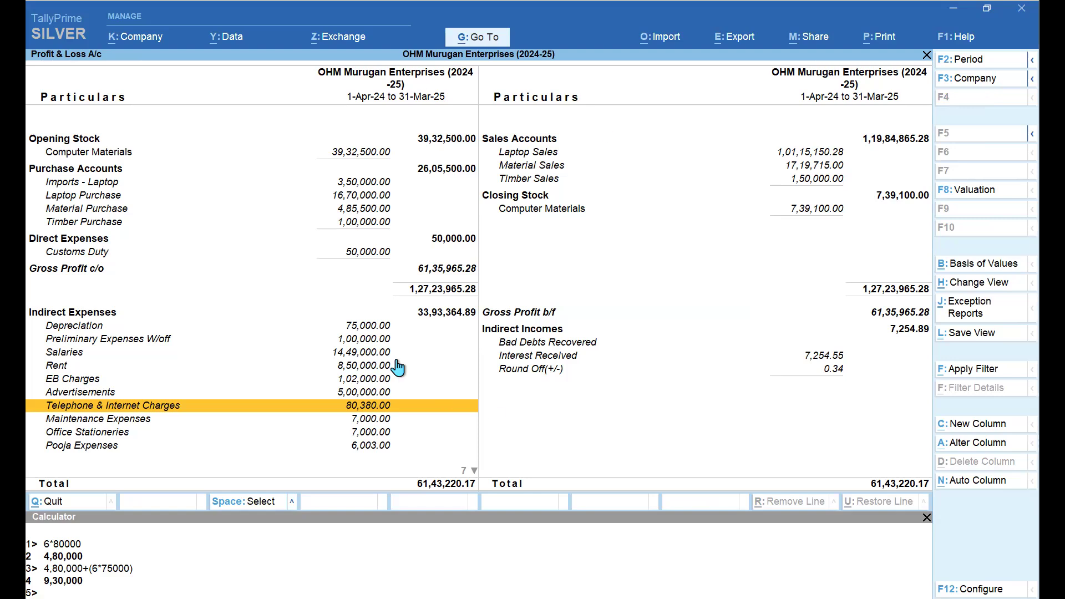
pyautogui.press('Escape')
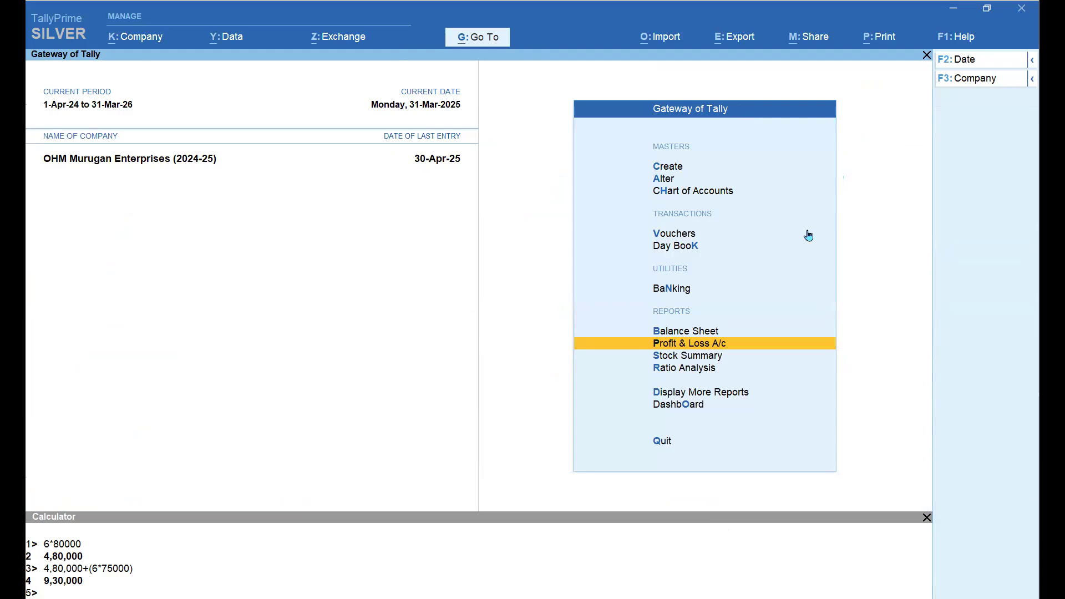
pyautogui.press('Escape')
pyautogui.press('Escape')
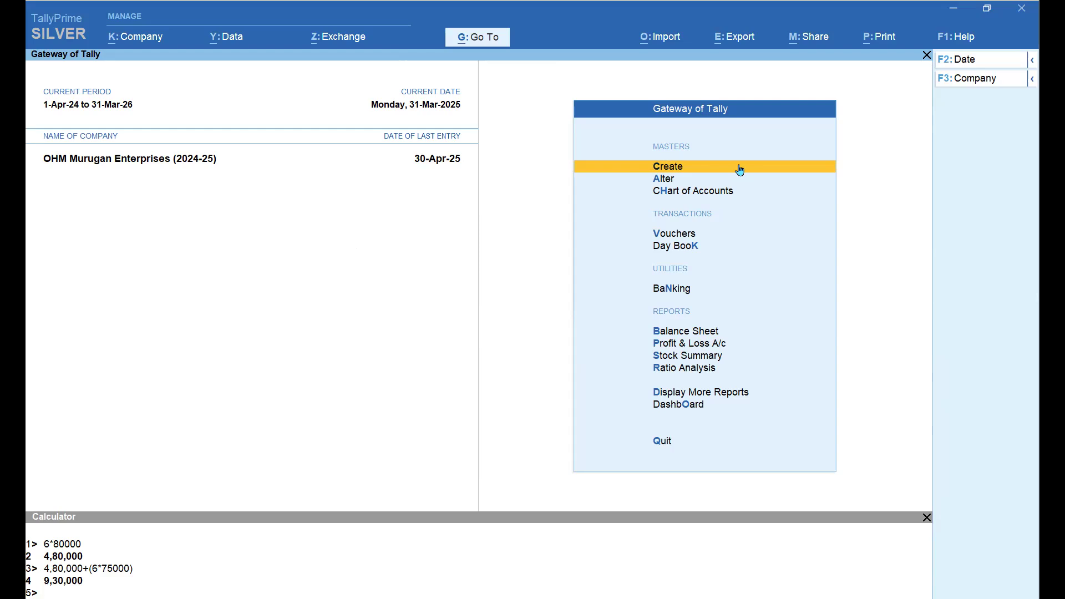
pyautogui.press('Down')
pyautogui.press('Down')
pyautogui.press('Down')
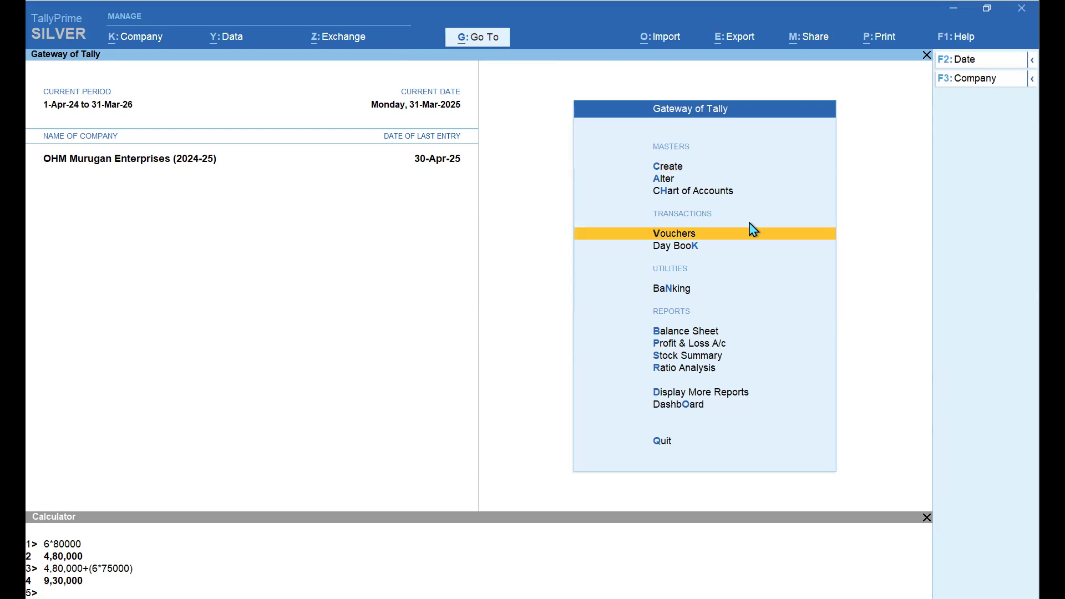
pyautogui.press('Down')
pyautogui.press('Down')
pyautogui.press('Down')
pyautogui.press('Down')
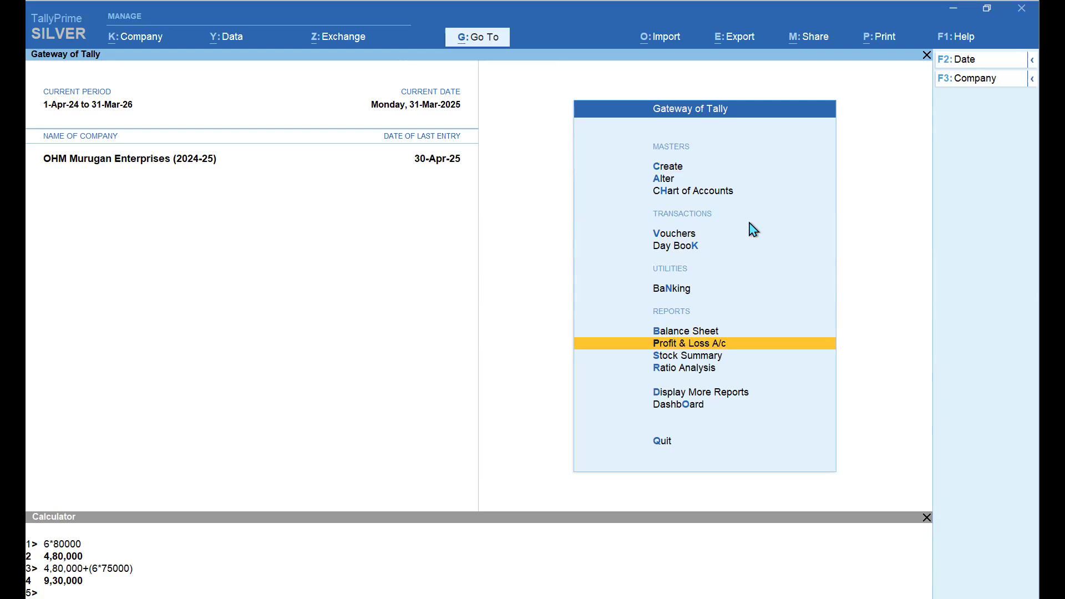
pyautogui.press('Escape')
pyautogui.press('n')
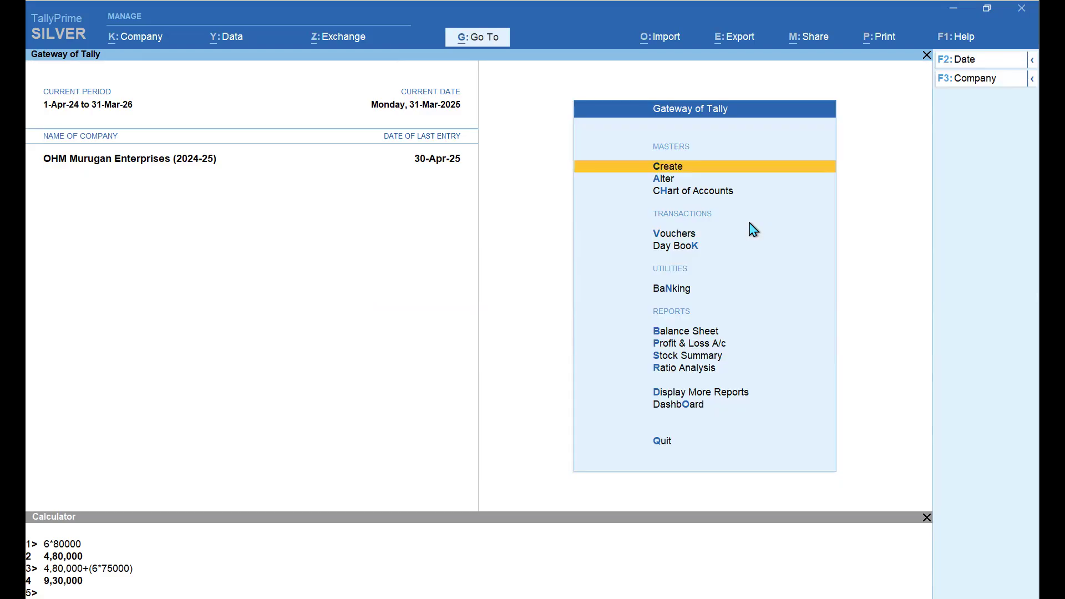
# Review the Profit & Loss A/c summary and return to the Gateway of Tally
pyautogui.press('Down')
pyautogui.press('Down')
pyautogui.press('Down')
pyautogui.press('Down')
pyautogui.press('Down')
pyautogui.press('Down')
pyautogui.press('Down')
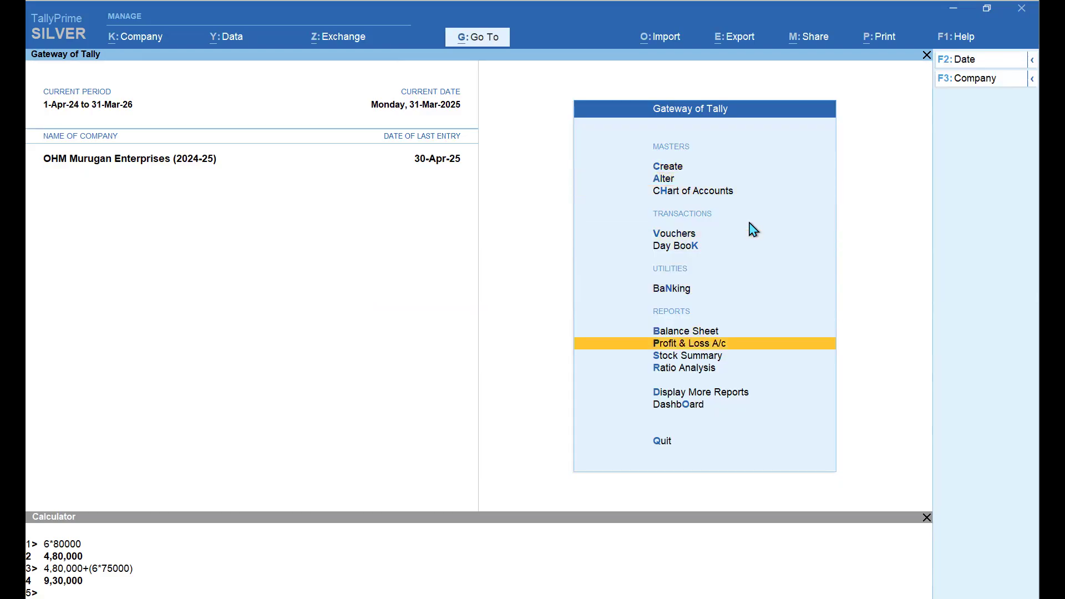
pyautogui.press('Return')
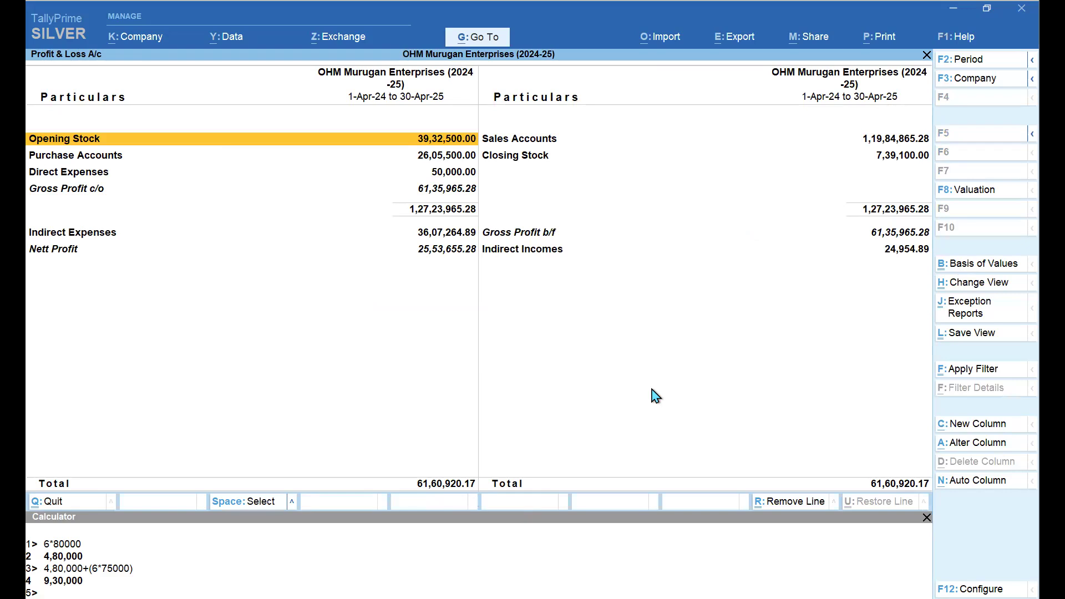
pyautogui.press('Escape')
pyautogui.press('Escape')
pyautogui.press('Escape')
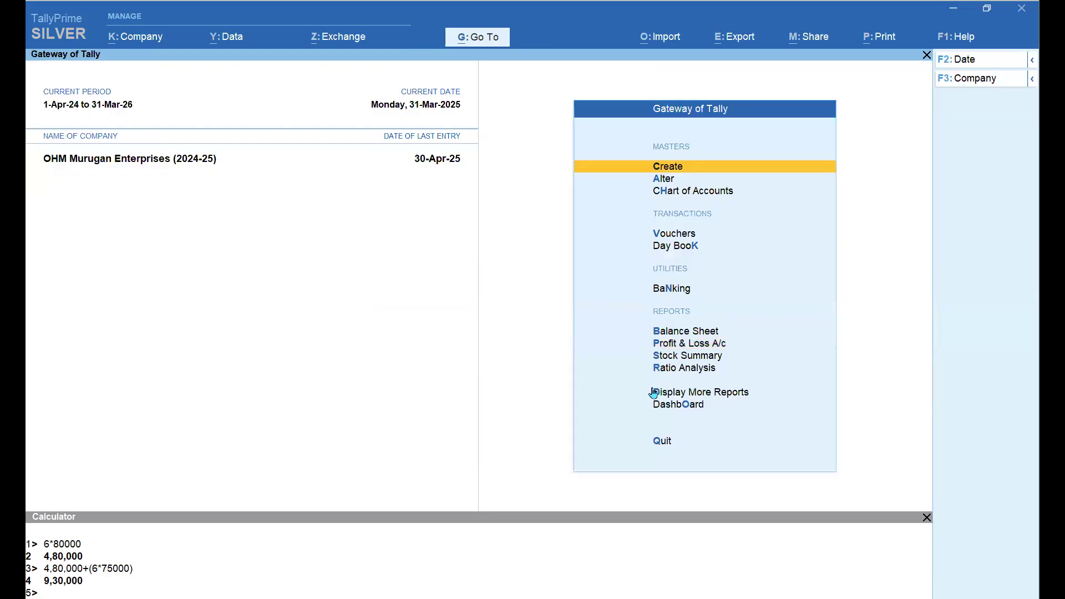
# Start a journal voucher dated 31-Mar-25 and debit Profit & Loss A/c with 27,49,855.28
pyautogui.press('v')
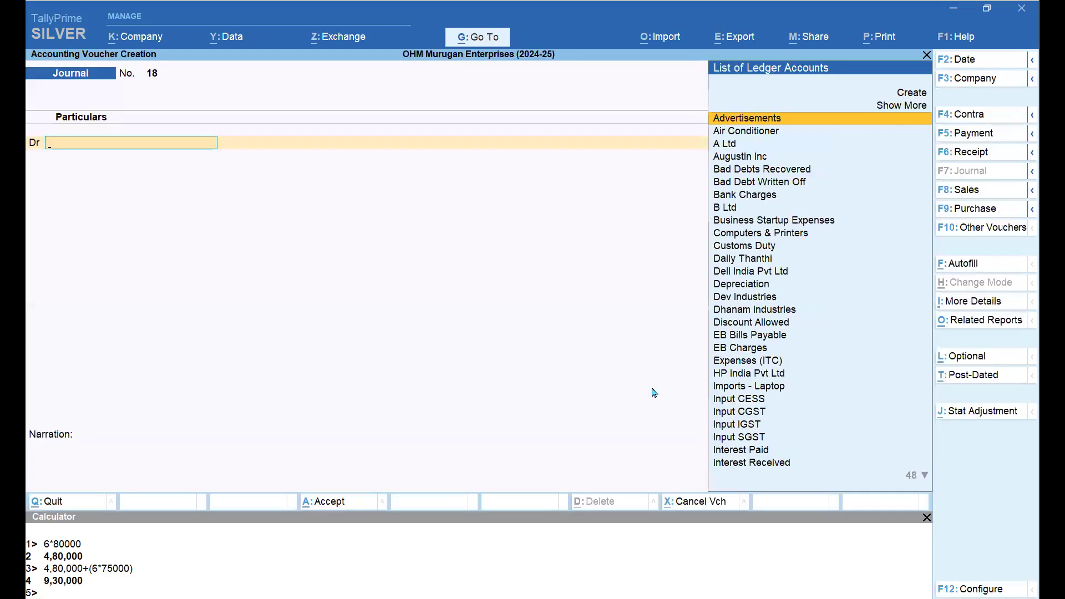
pyautogui.hotkey('alt', 'Tab')
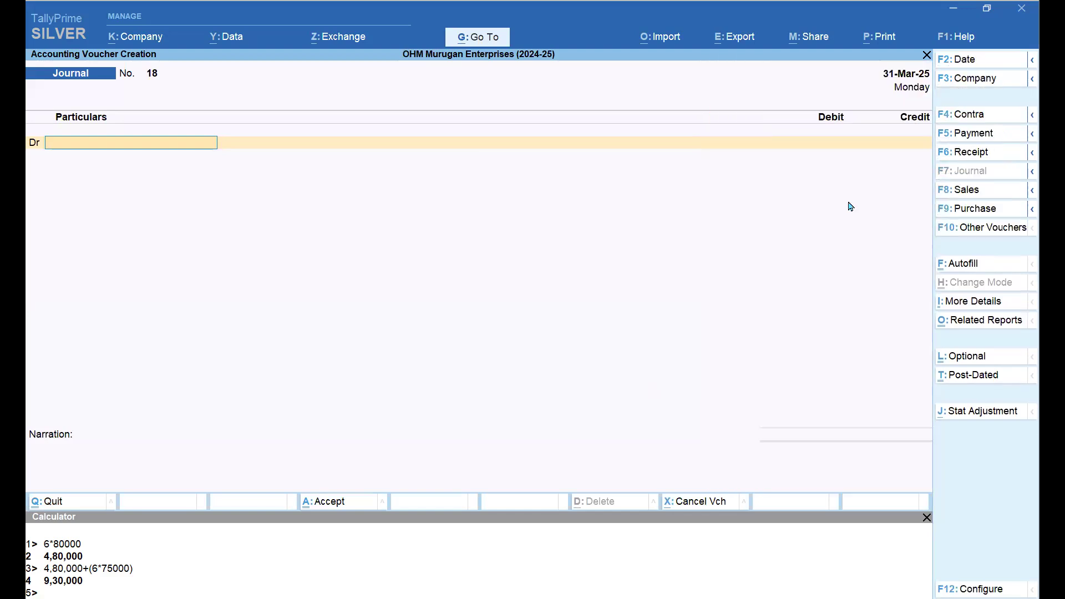
pyautogui.write('Pro')
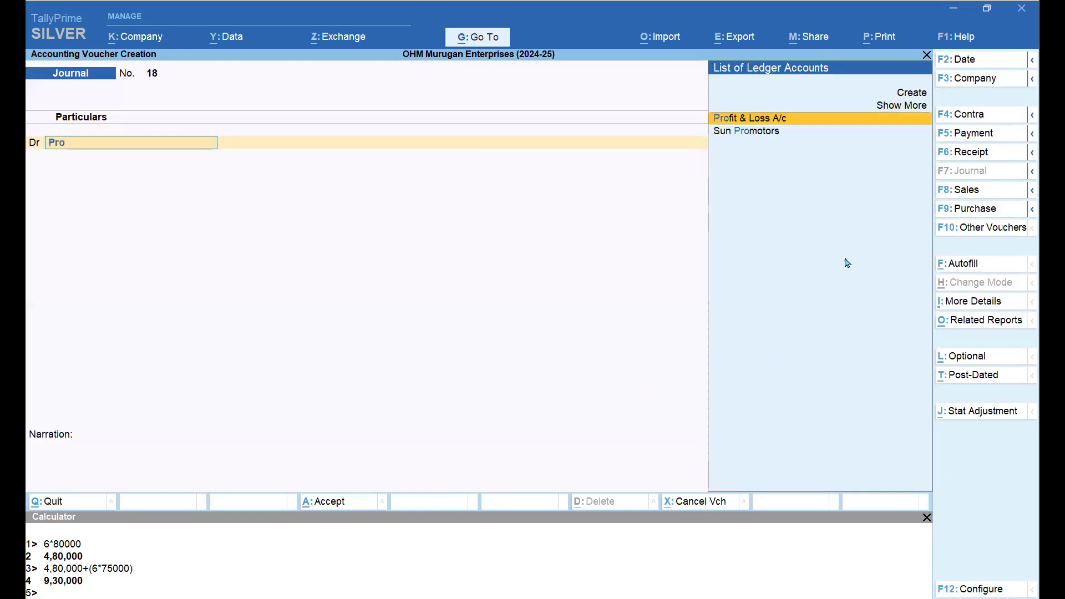
pyautogui.press('Return')
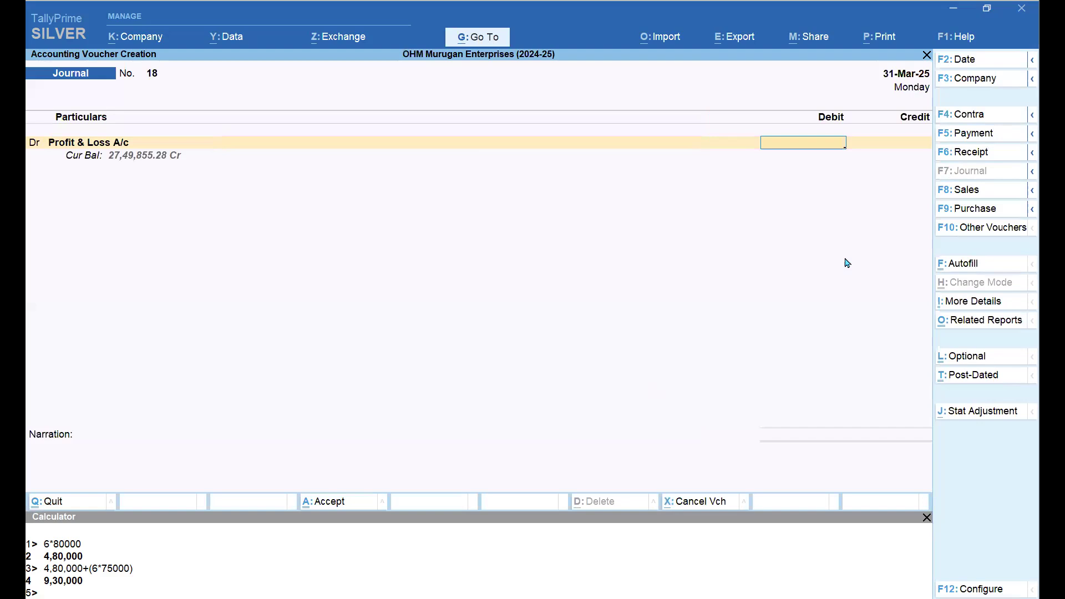
pyautogui.write('27,')
pyautogui.write('49,')
pyautogui.write('855')
pyautogui.write('.28')
pyautogui.press('Return')
pyautogui.press('Return')
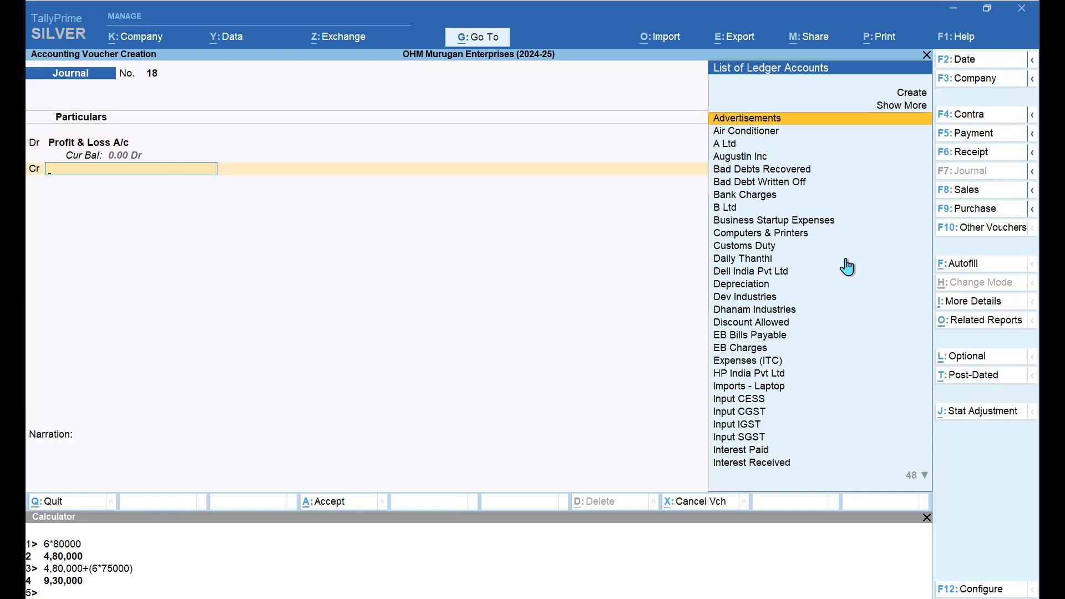
# Credit the proprietor's capital ledger with 27,49,855.28, save the journal without narration and leave voucher entry
pyautogui.write('Cap')
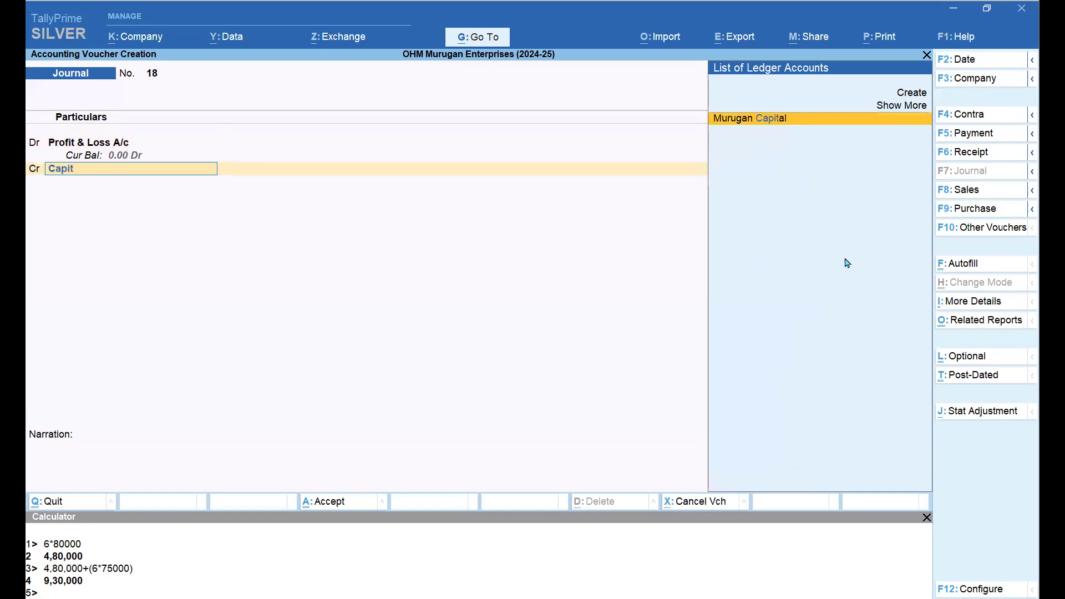
pyautogui.write('it')
pyautogui.press('Return')
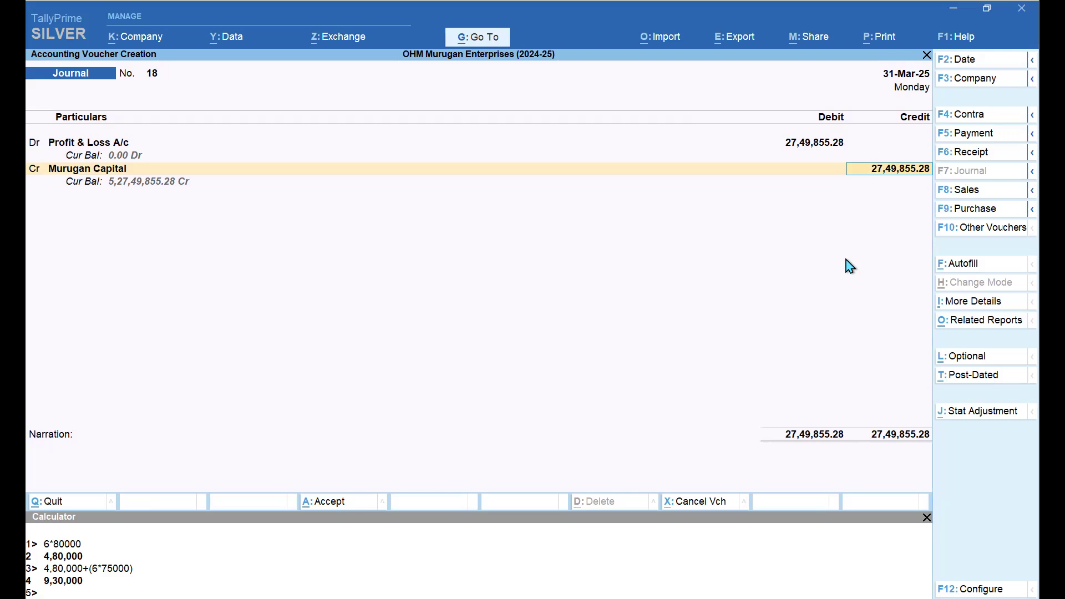
pyautogui.press('Return')
pyautogui.press('Return')
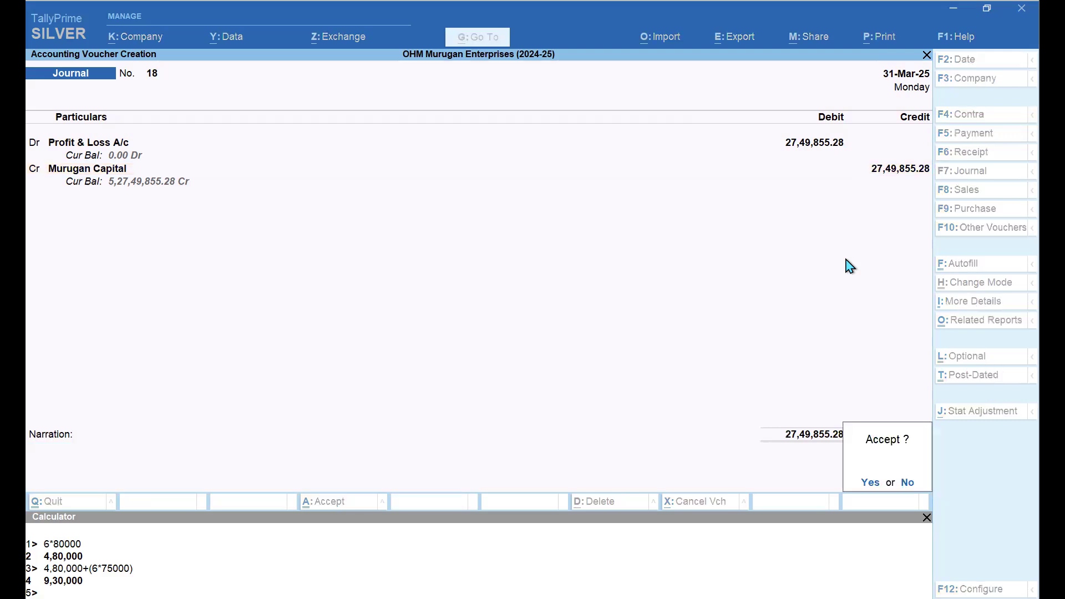
pyautogui.press('Return')
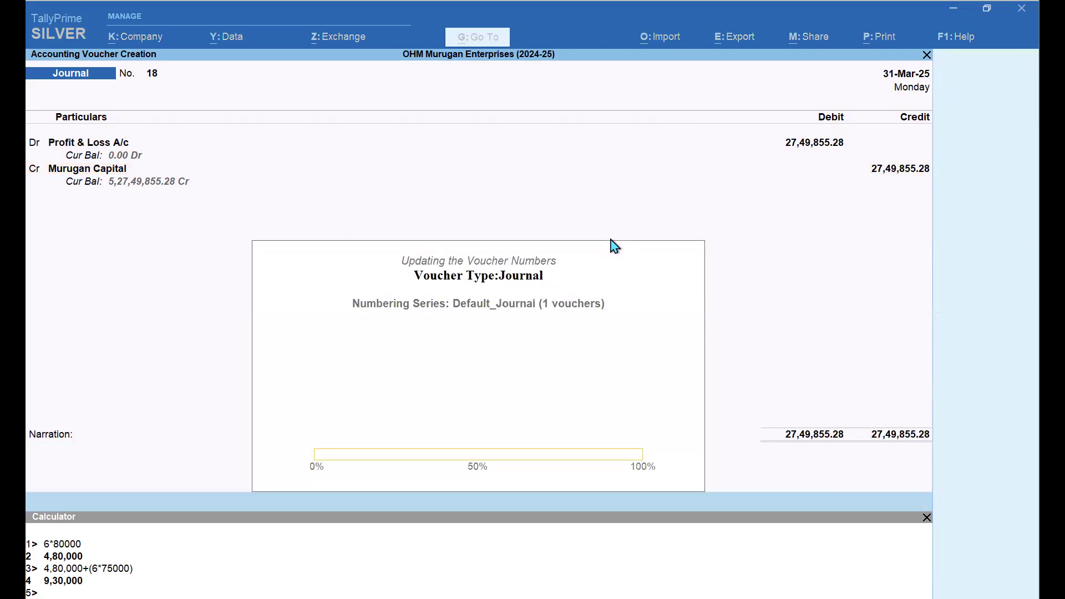
pyautogui.press('Escape')
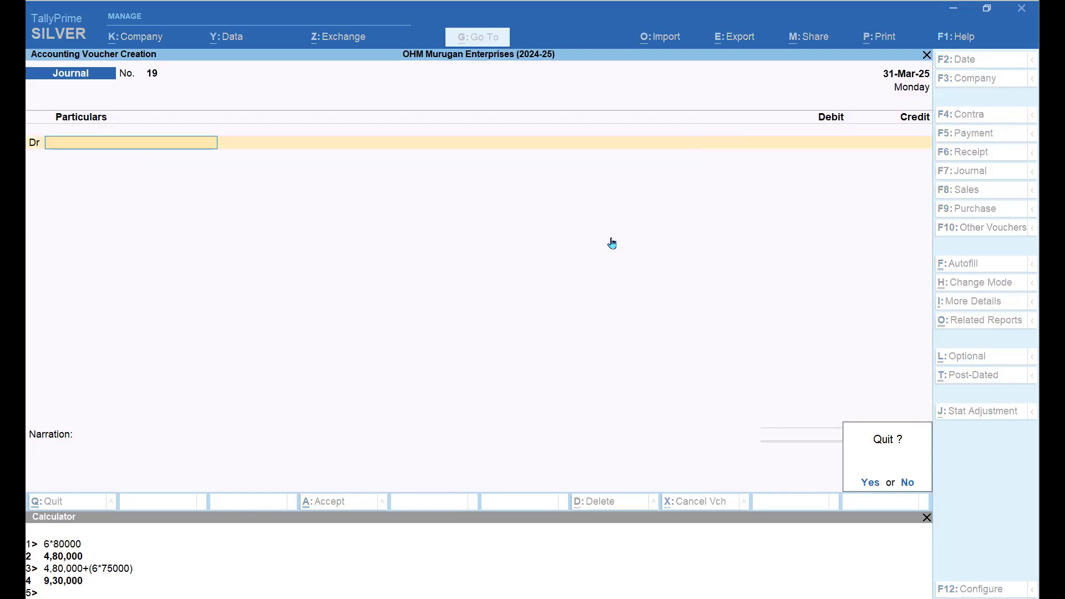
pyautogui.press('Return')
# Open the Balance Sheet and set its period from 1-4-2024 to 31.3.25
pyautogui.press('Down')
pyautogui.press('Down')
pyautogui.press('Down')
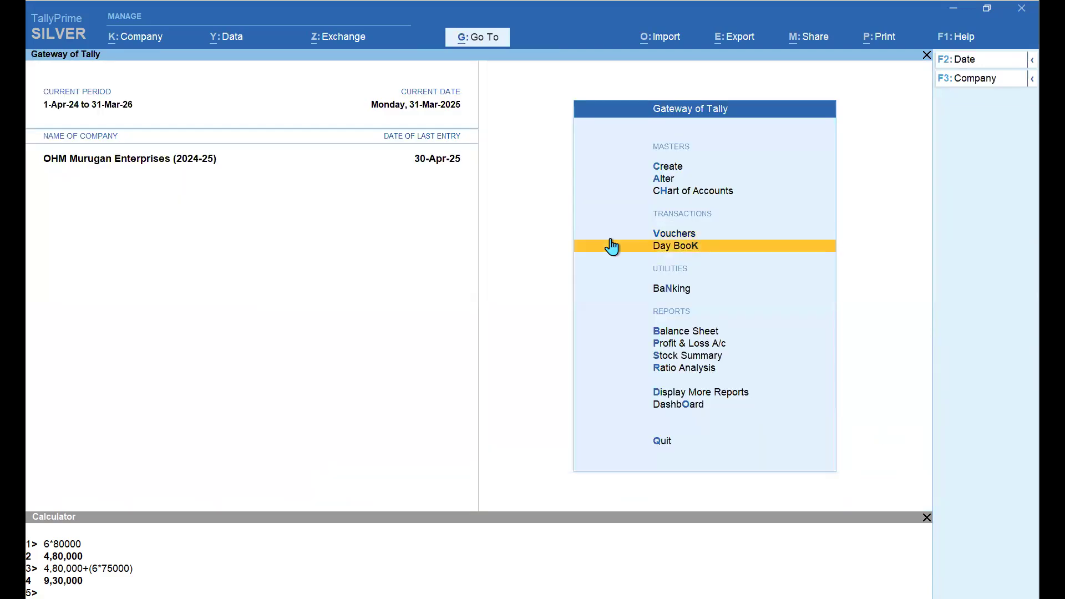
pyautogui.press('Return')
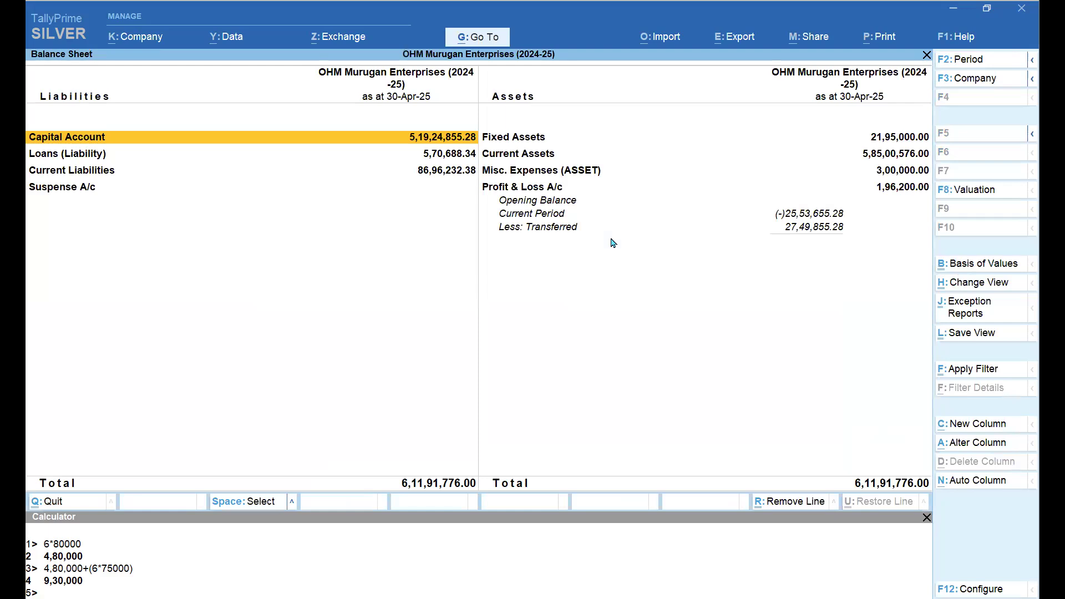
pyautogui.press('F2')
pyautogui.press('Return')
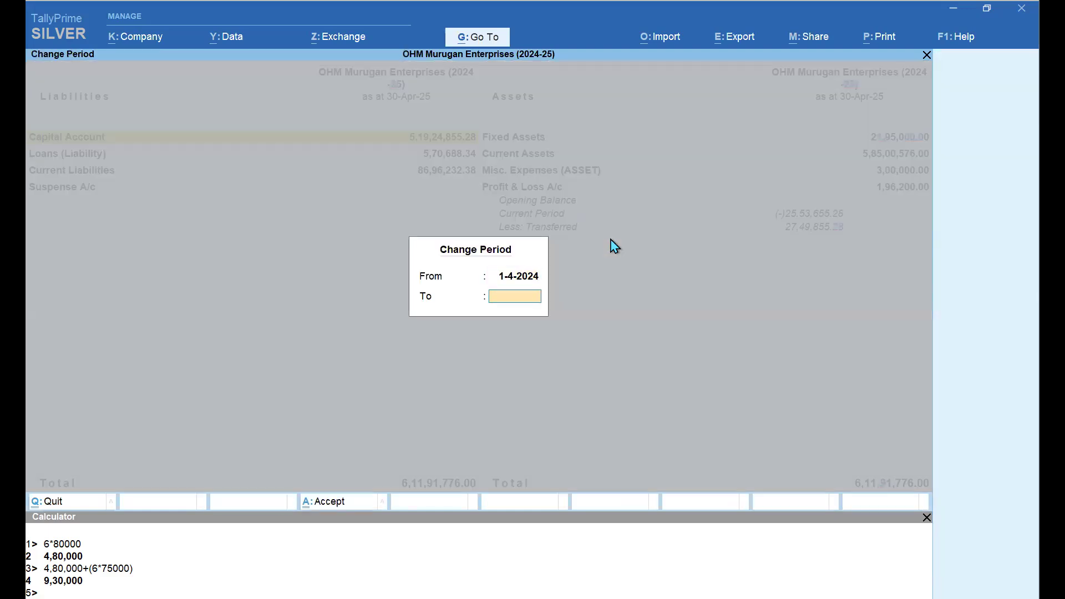
pyautogui.write('31.3.25')
pyautogui.press('Return')
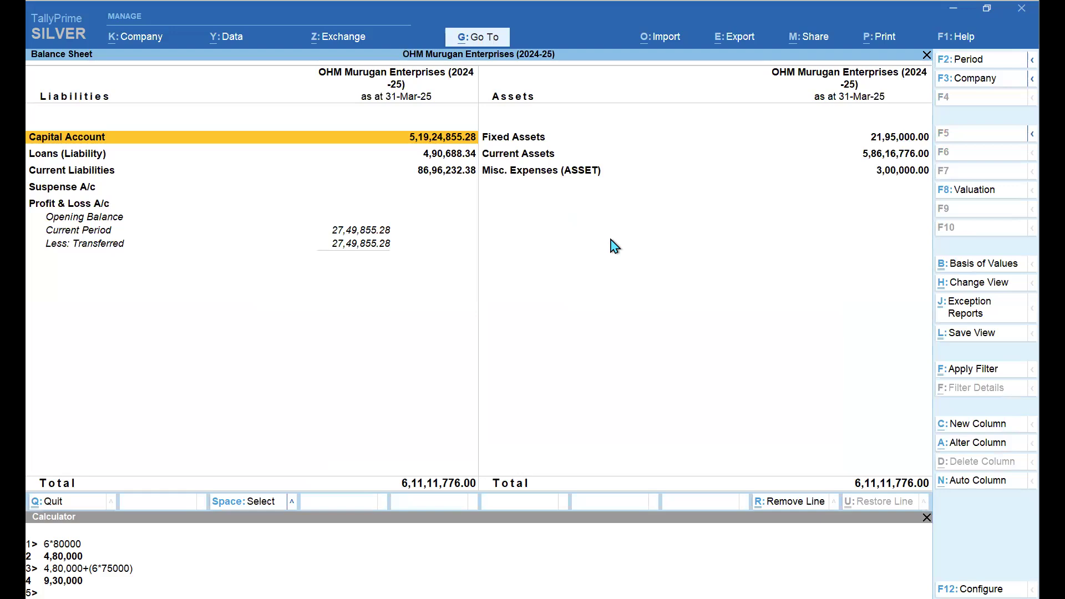
# Examine the Profit & Loss A/c transfer among the liabilities of the Balance Sheet
pyautogui.press('Down')
pyautogui.press('Down')
pyautogui.press('Down')
pyautogui.press('Down')
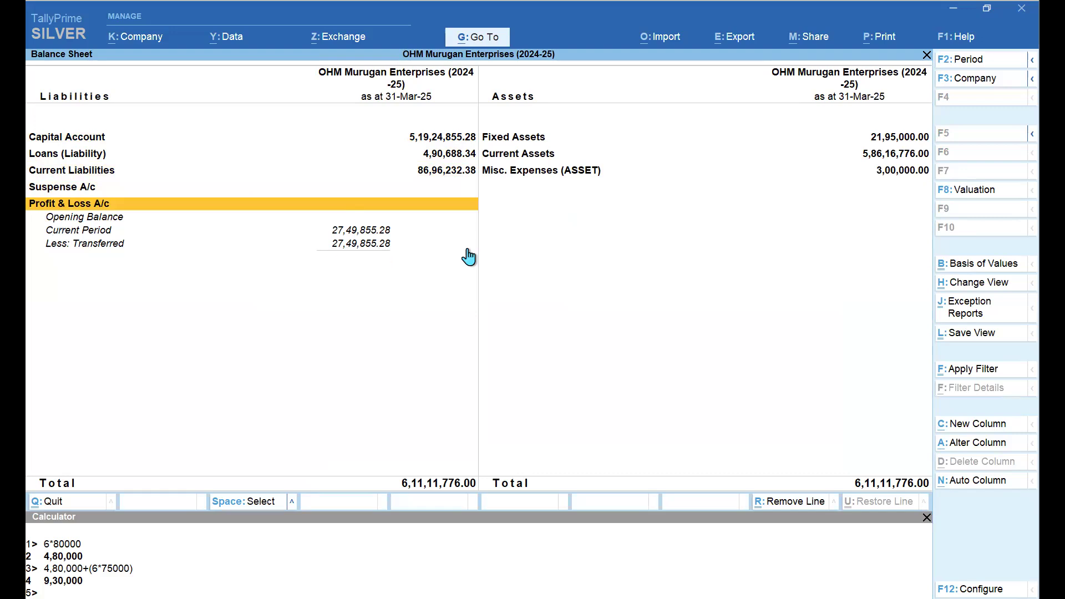
# Verify the company data of OHM Murugan Enterprises (2024-25) for errors that could prevent splitting
pyautogui.click(227, 37)
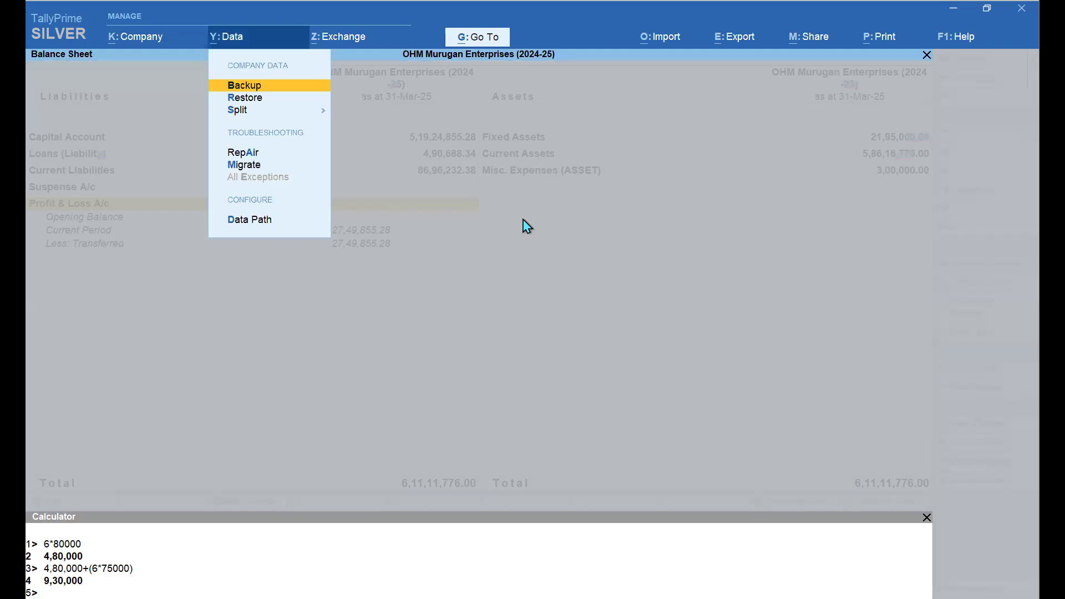
pyautogui.press('Down')
pyautogui.press('Down')
pyautogui.press('Return')
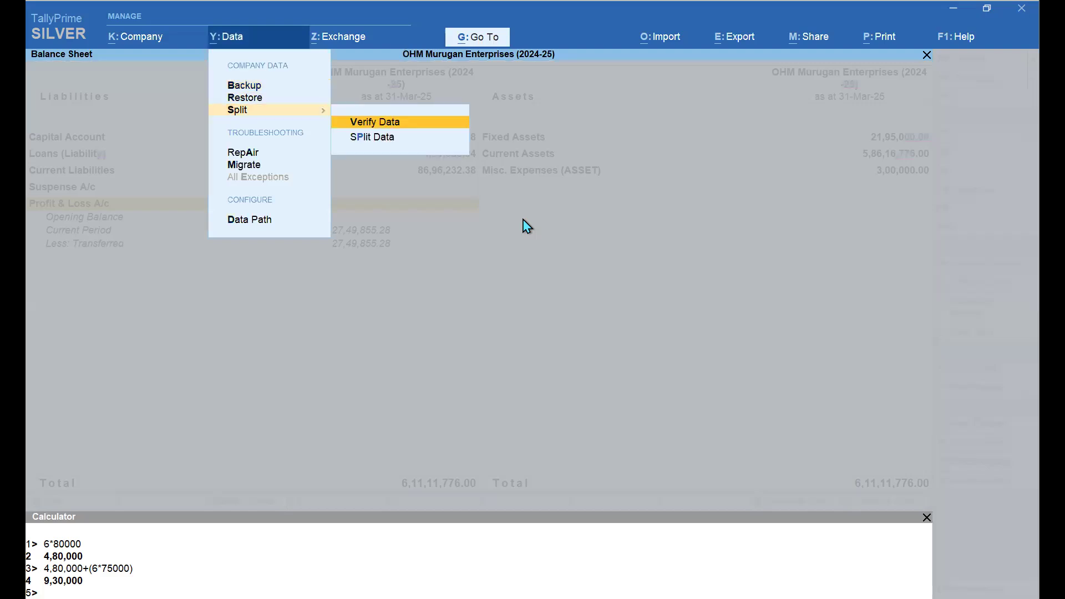
pyautogui.press('Return')
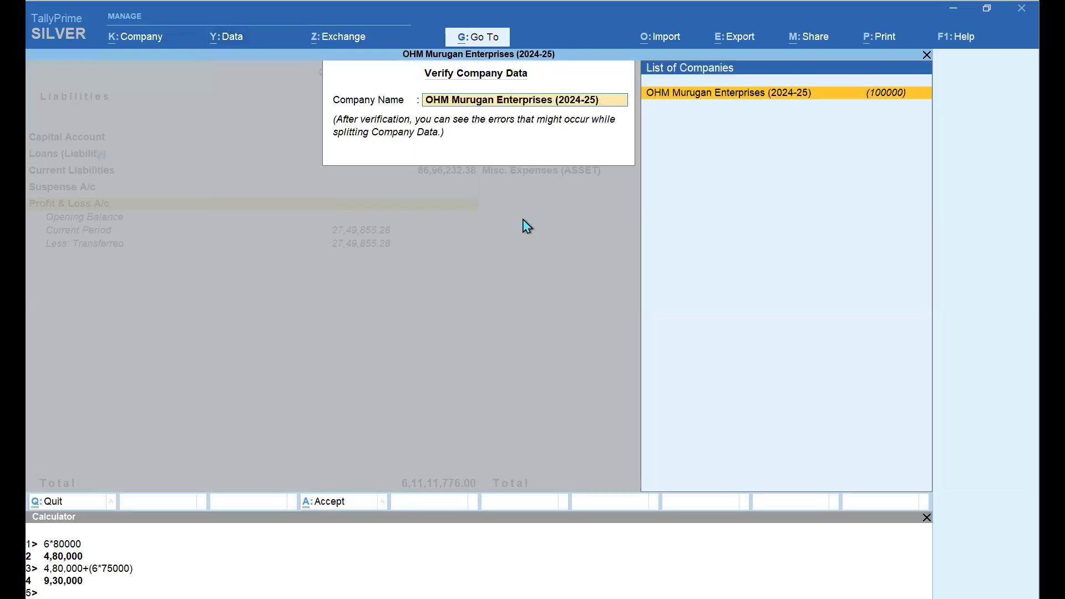
pyautogui.press('Return')
pyautogui.press('Return')
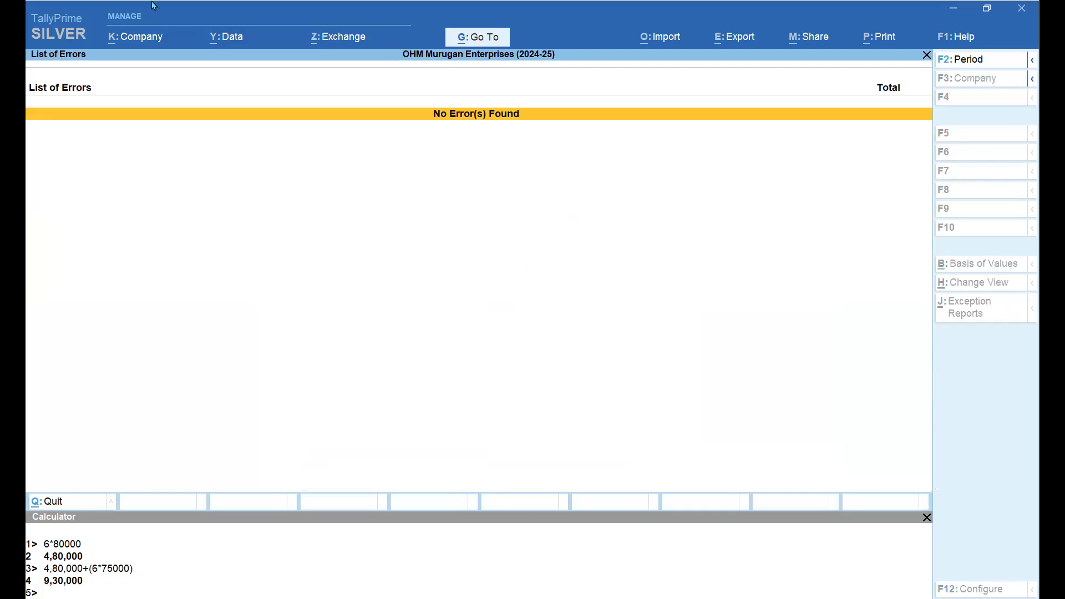
# Open the Split Company Data form for OHM Murugan Enterprises (2024-25) and review the proposed split date and company names
pyautogui.click(235, 39)
pyautogui.press('Down')
pyautogui.press('Down')
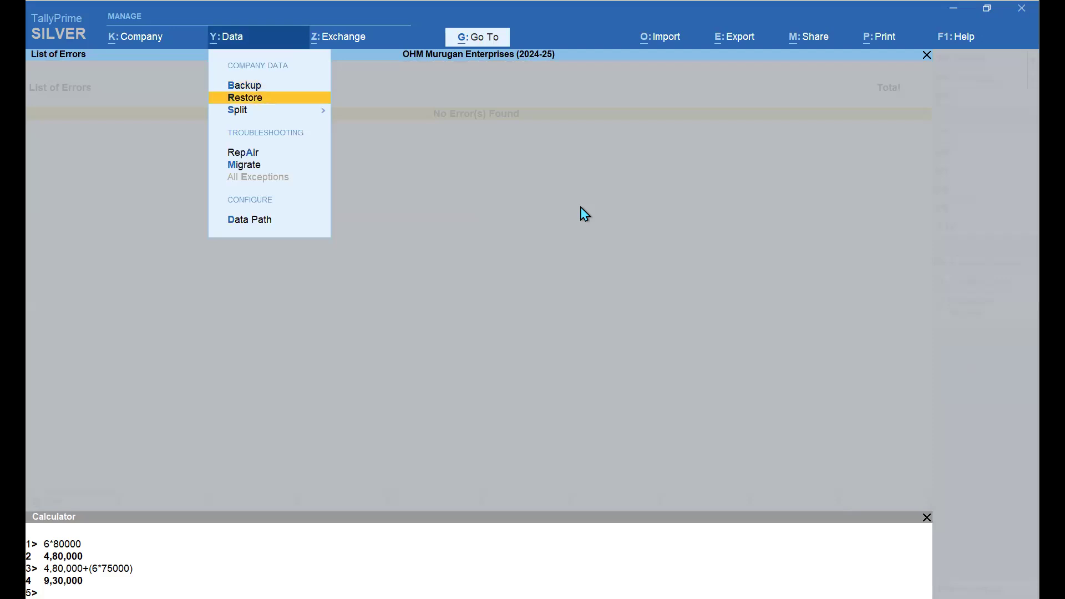
pyautogui.press('Return')
pyautogui.press('Down')
pyautogui.press('Return')
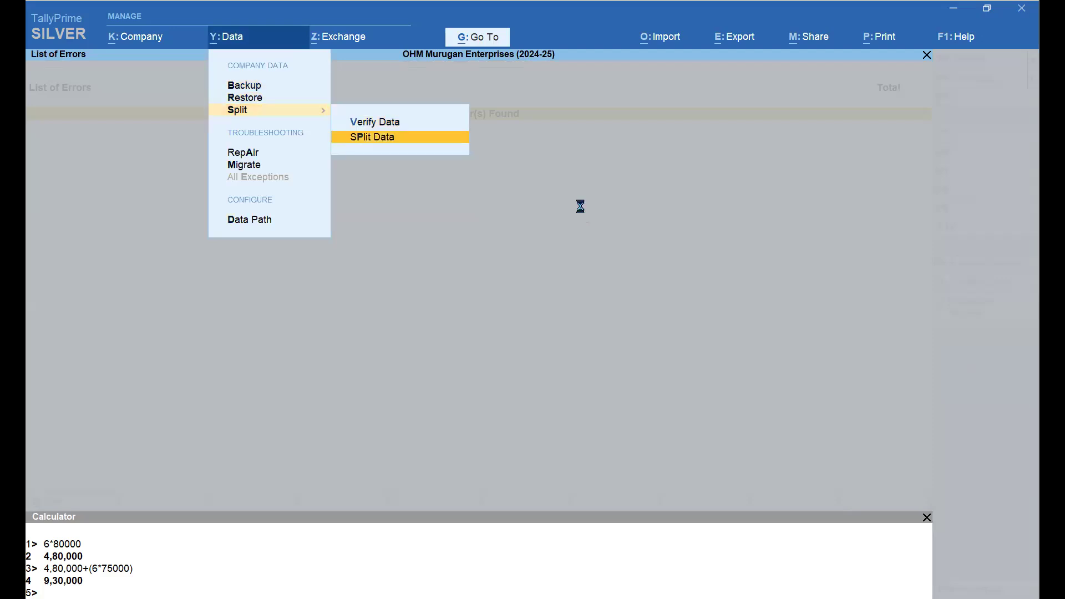
pyautogui.press('Return')
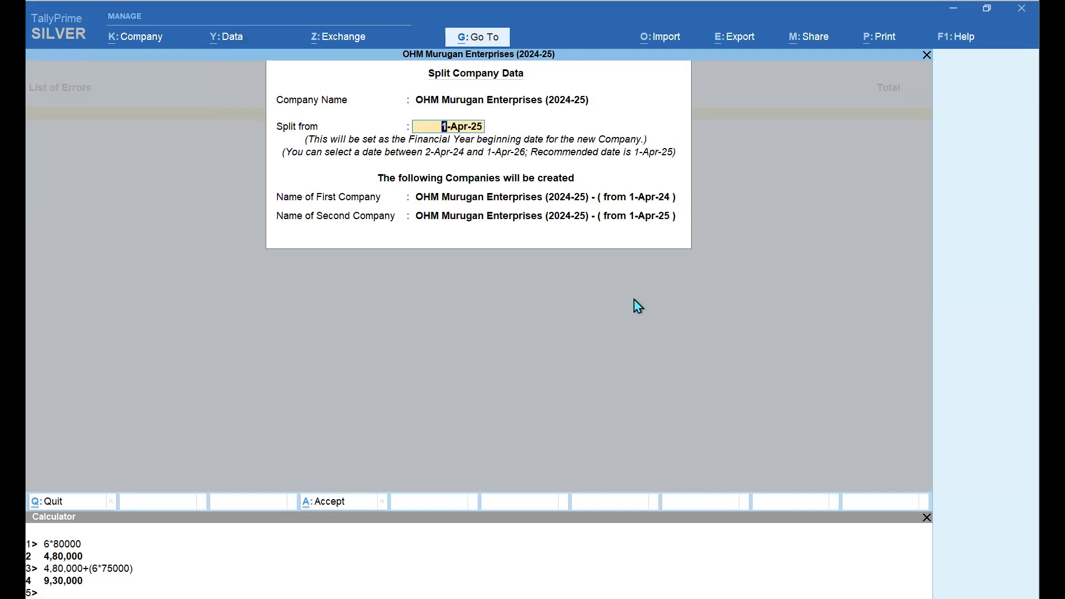
# Quit the Split Company Data form without splitting and return to the Gateway of Tally, keeping the program open
pyautogui.press('BackSpace')
pyautogui.press('Escape')
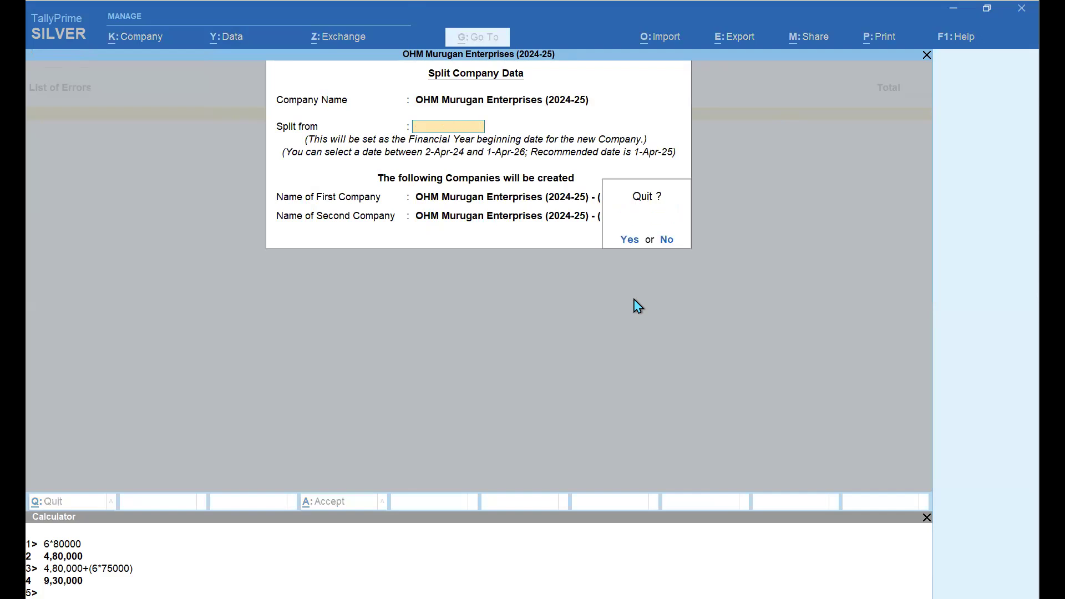
pyautogui.press('y')
pyautogui.press('Escape')
pyautogui.press('Escape')
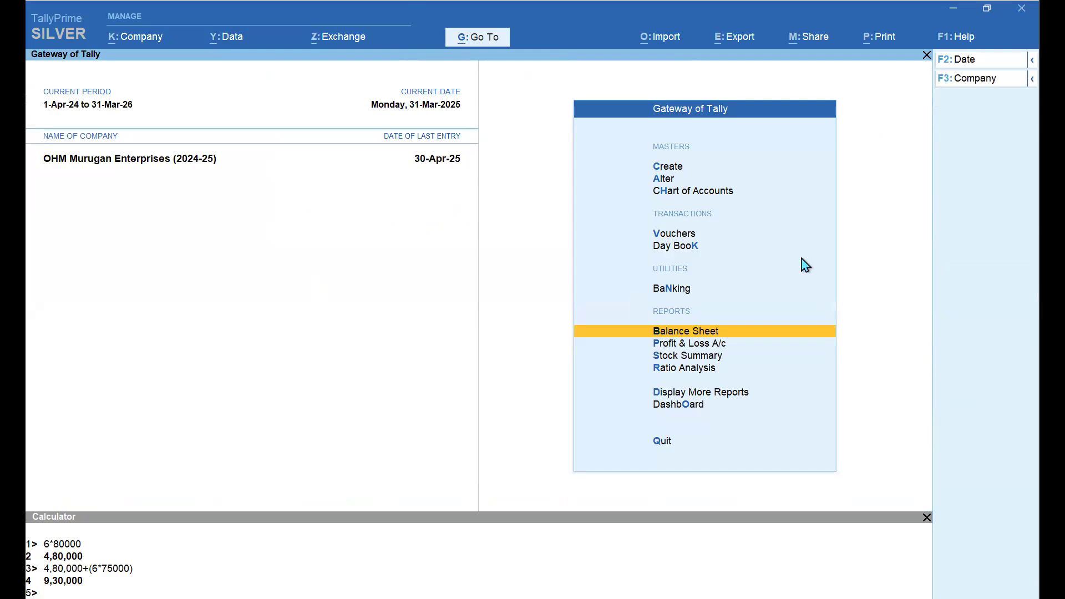
pyautogui.press('Escape')
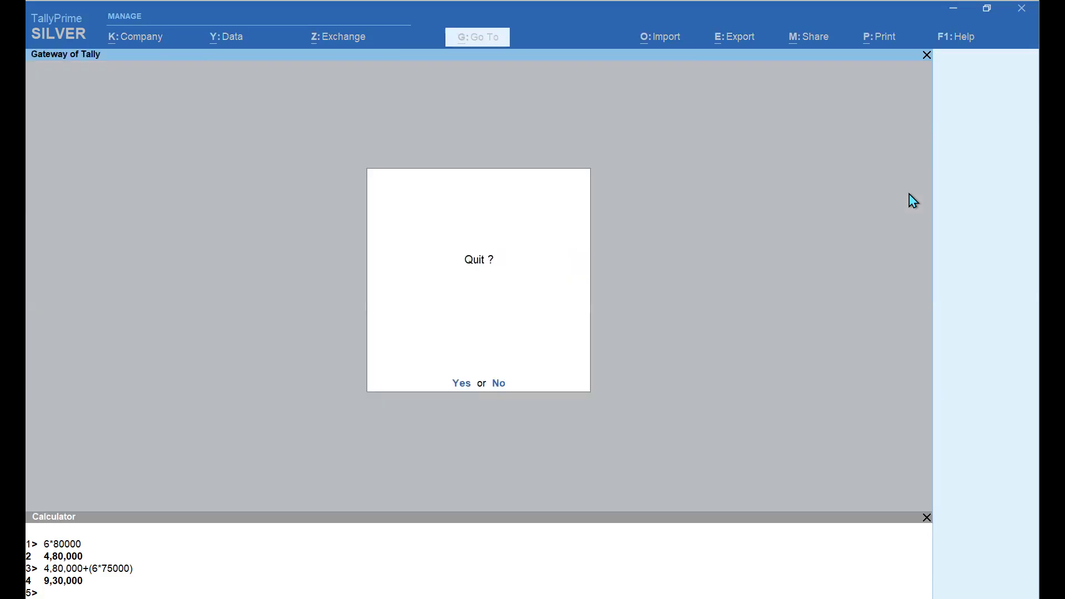
pyautogui.press('n')
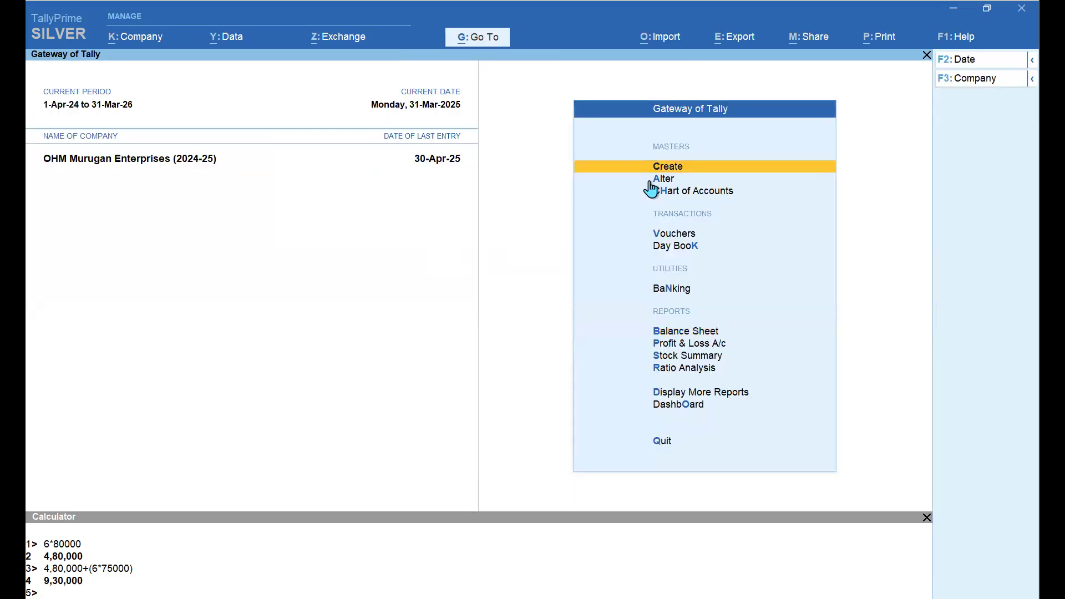